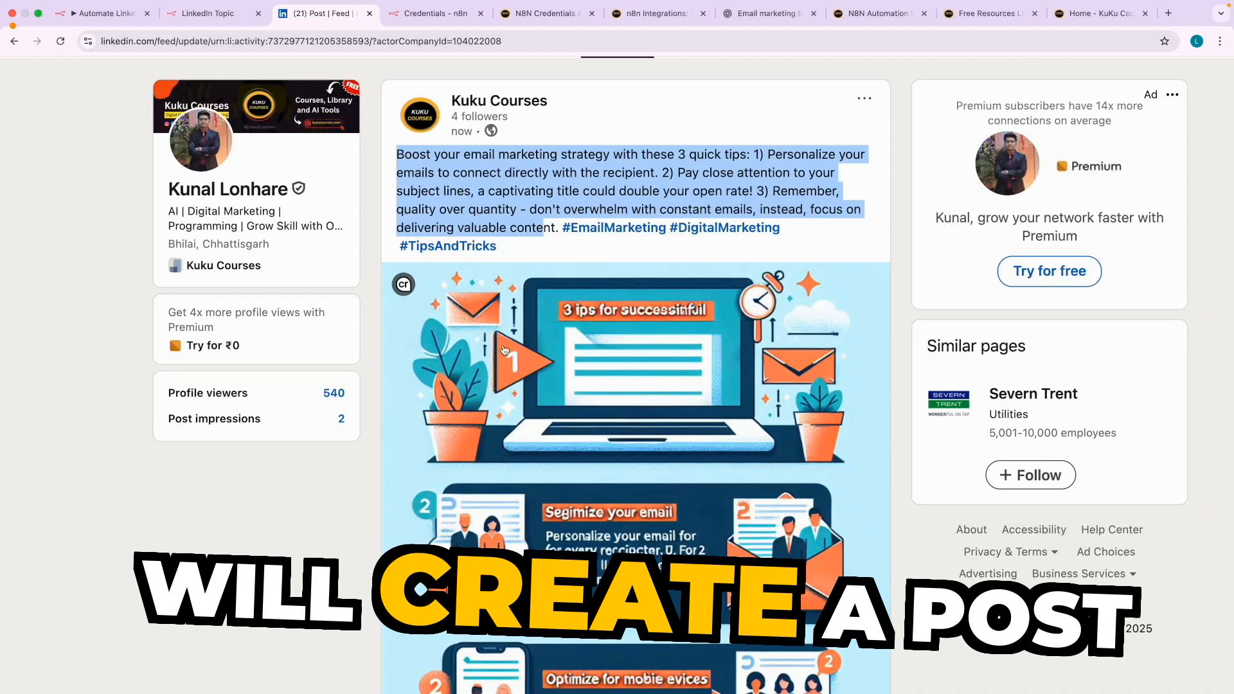
{"action": "scroll", "coordinate": [519, 374], "scroll_direction": "down", "scroll_amount": 5}
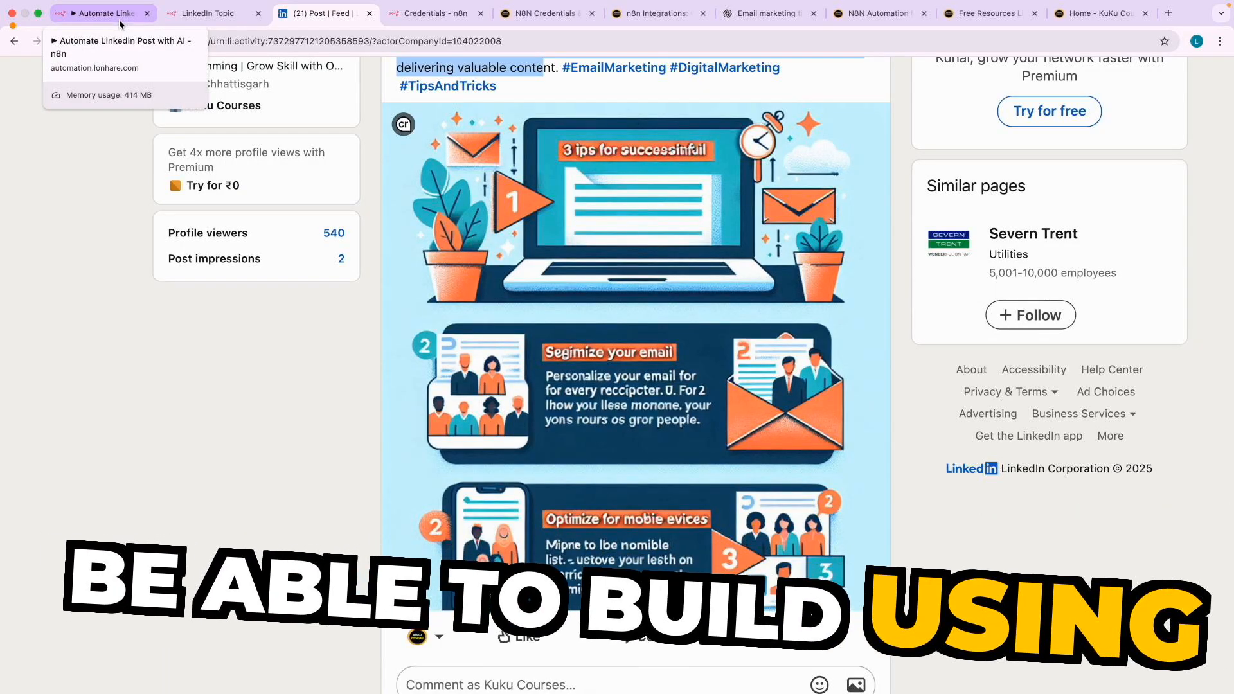
{"action": "scroll", "coordinate": [424, 181], "scroll_direction": "up", "scroll_amount": 2}
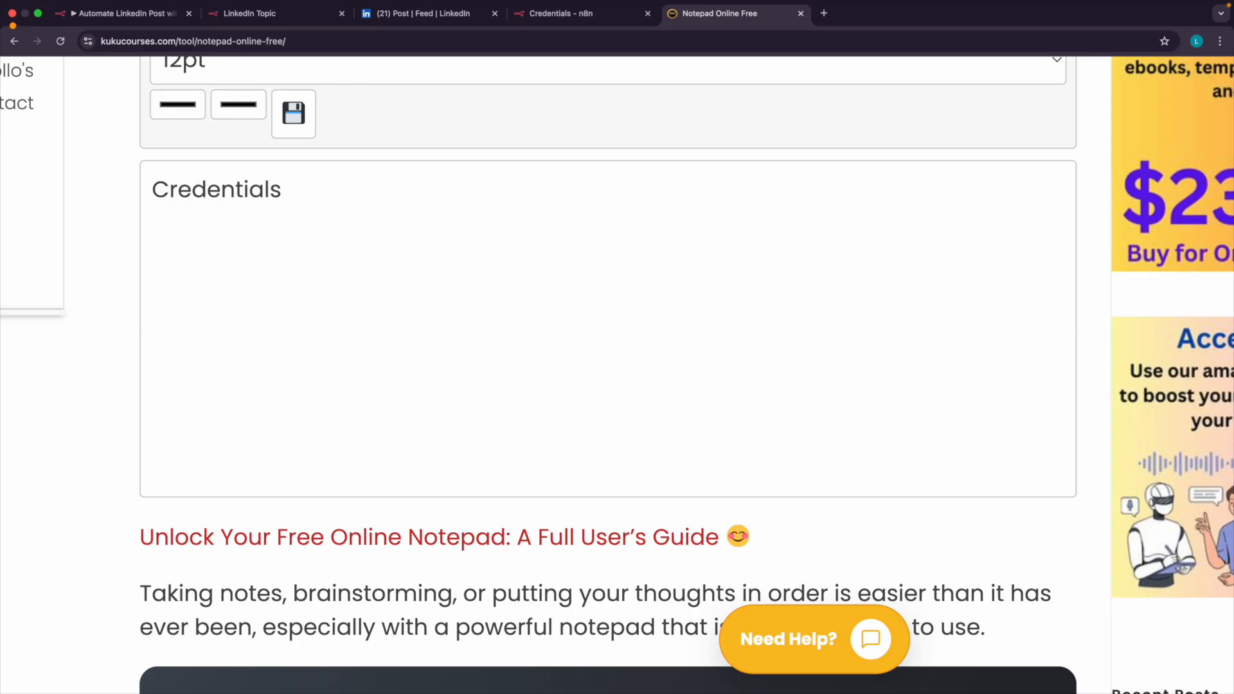
Complete the Credentials line in the online notepad with "LinkedIn + OpenAI (Text + Image).".
{"action": "scroll", "coordinate": [290, 199], "scroll_direction": "up", "scroll_amount": 3, "text": "ctrl"}
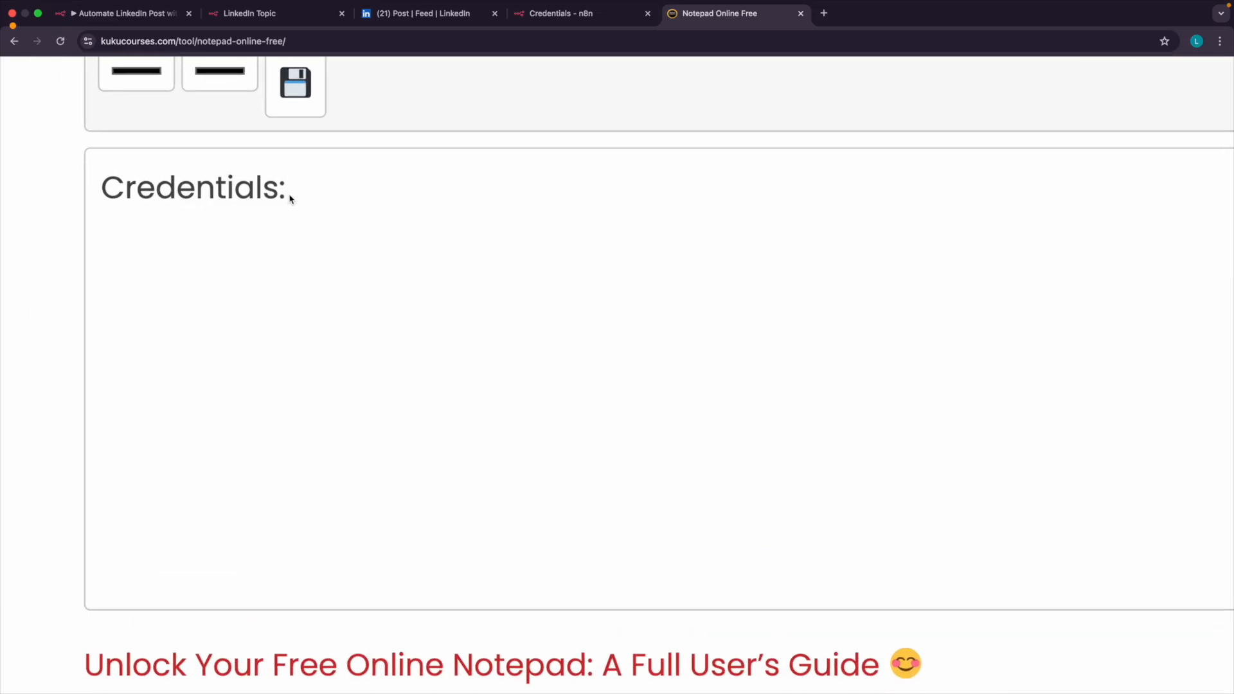
{"action": "left_click", "coordinate": [124, 15]}
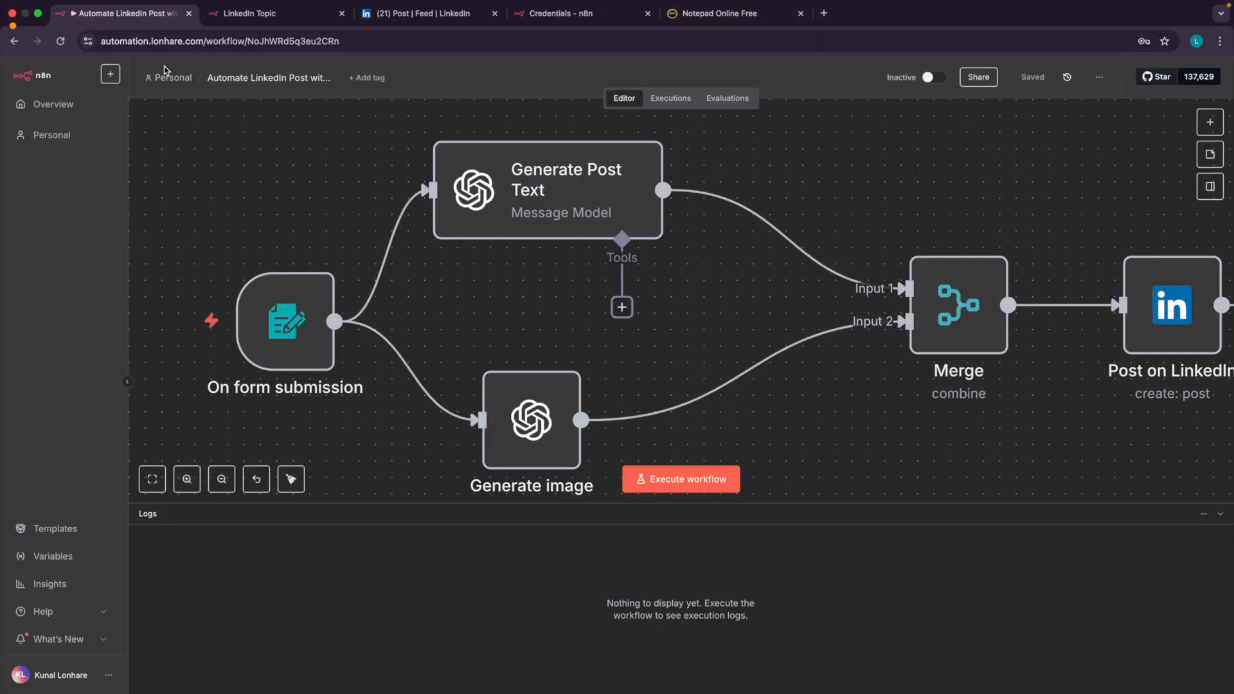
{"action": "left_click", "coordinate": [720, 14]}
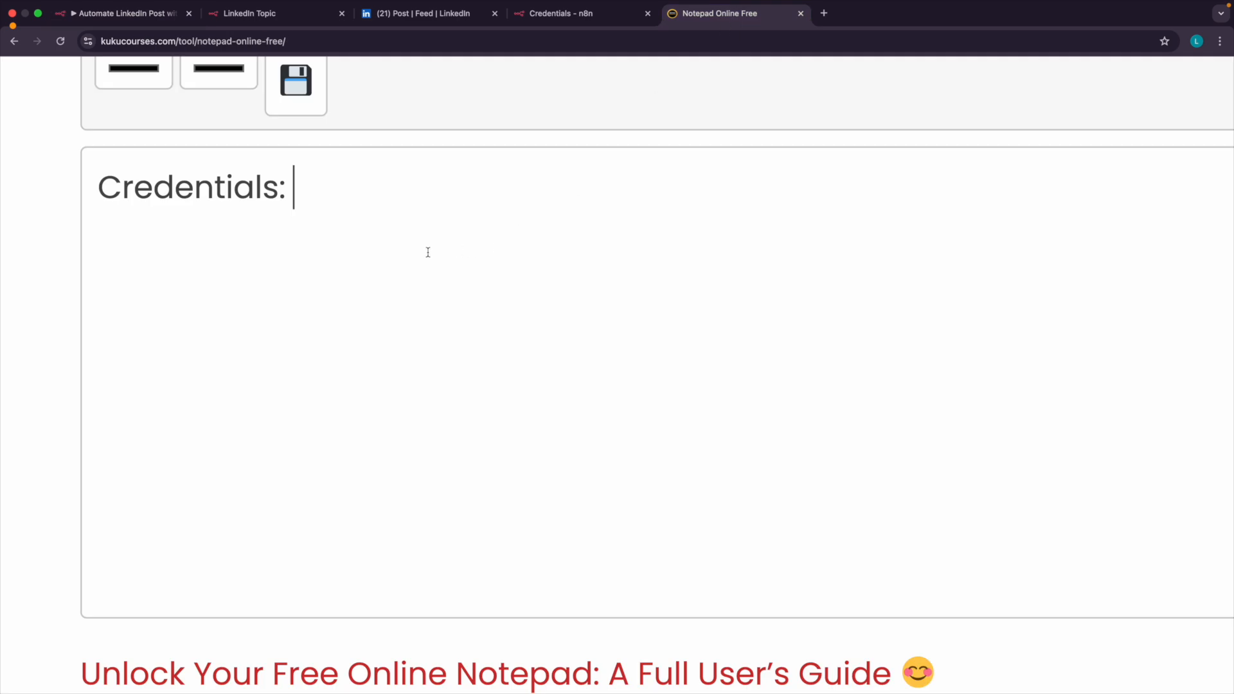
{"action": "type", "text": "Linked"}
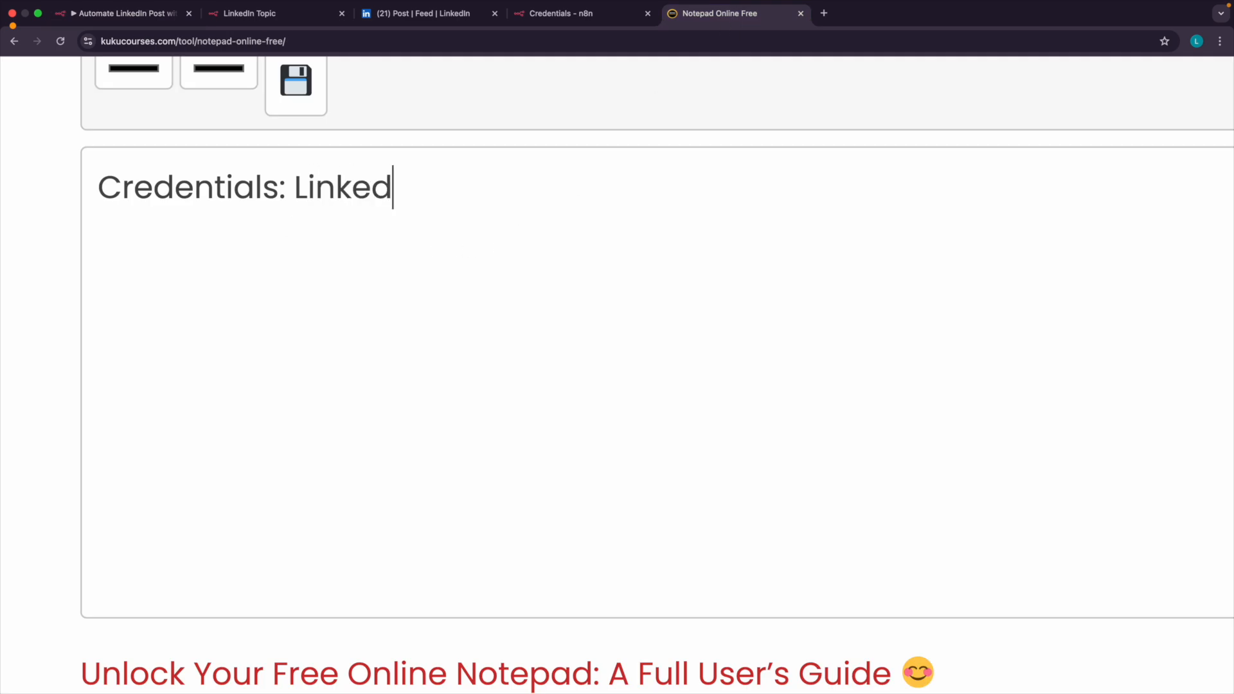
{"action": "type", "text": "In + OpenAI"}
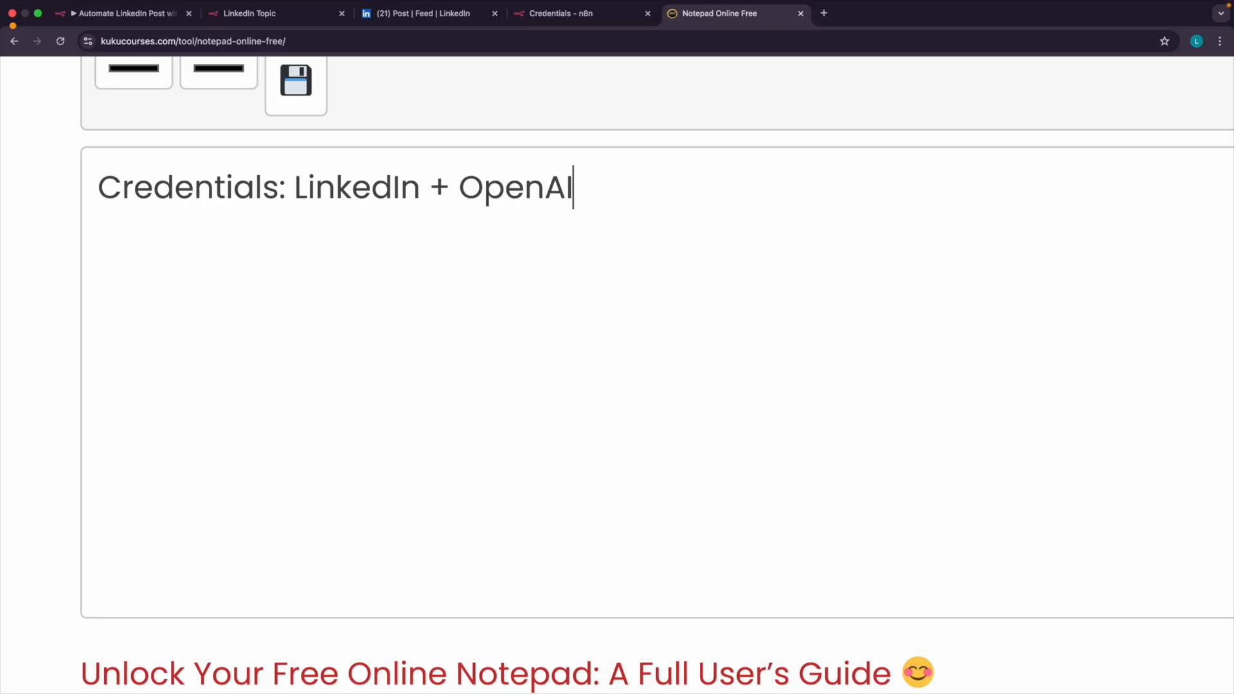
{"action": "type", "text": " (Text + Image)."}
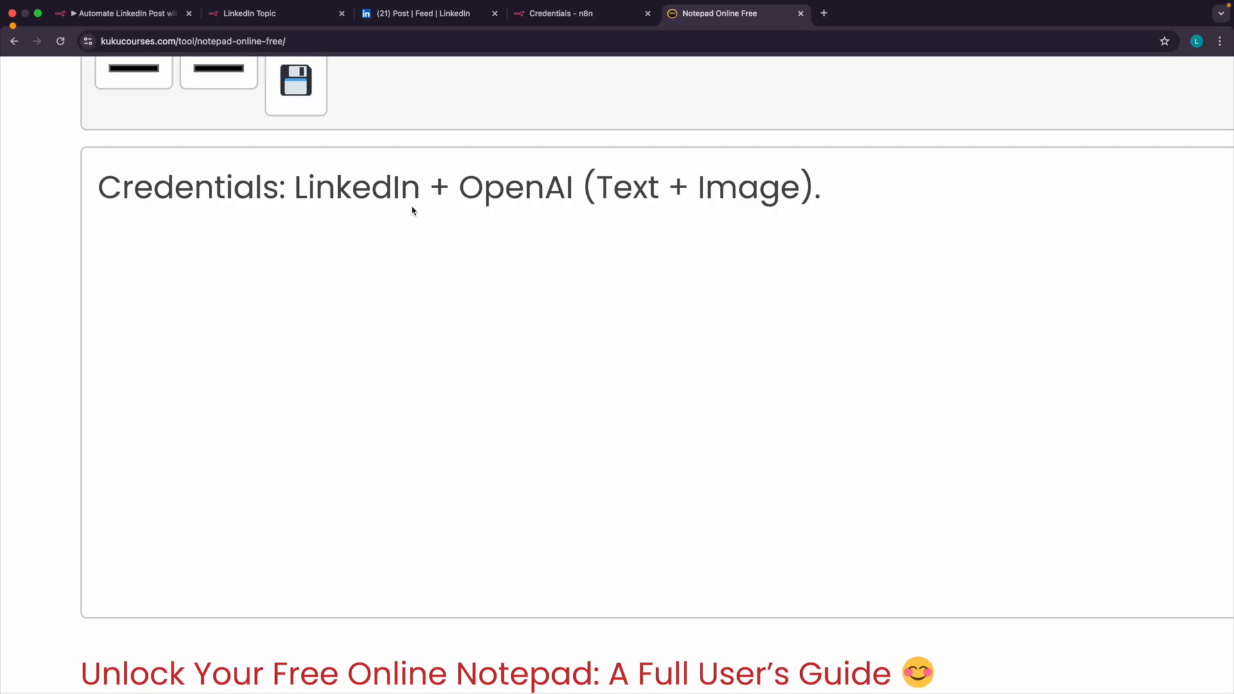
Search Google for "kuku courses" in a new browser tab and open the KuKu Courses home page.
{"action": "left_click", "coordinate": [823, 13]}
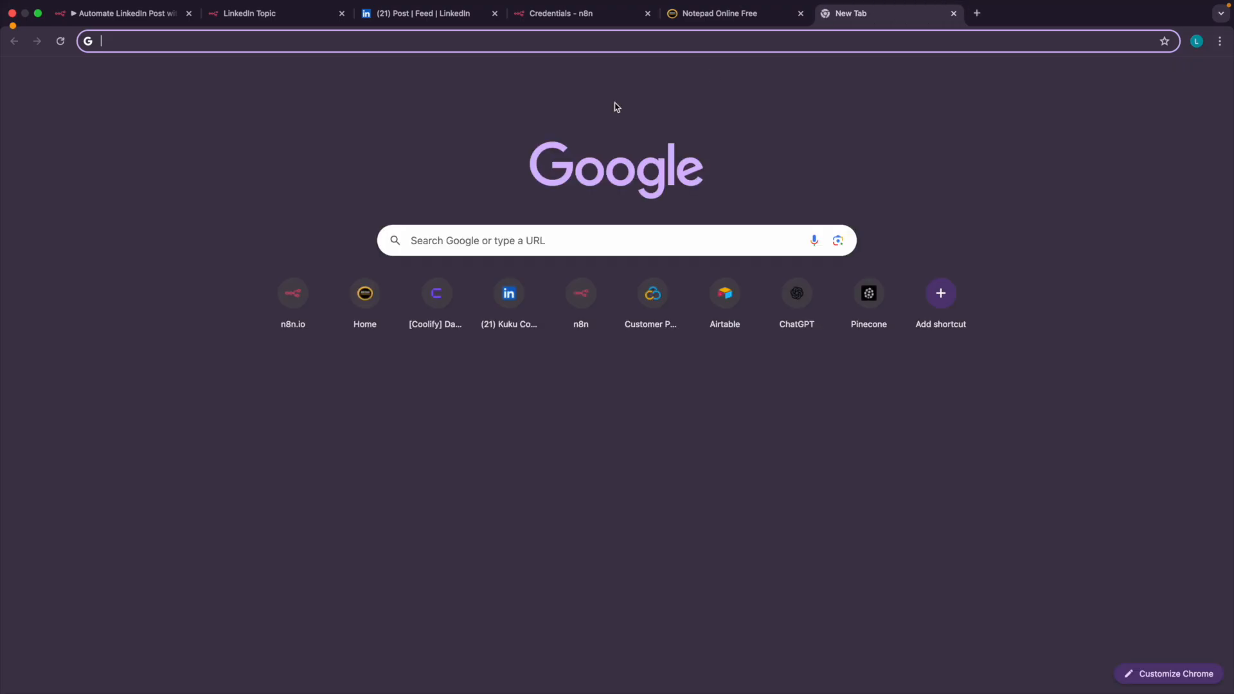
{"action": "type", "text": "kuku courses"}
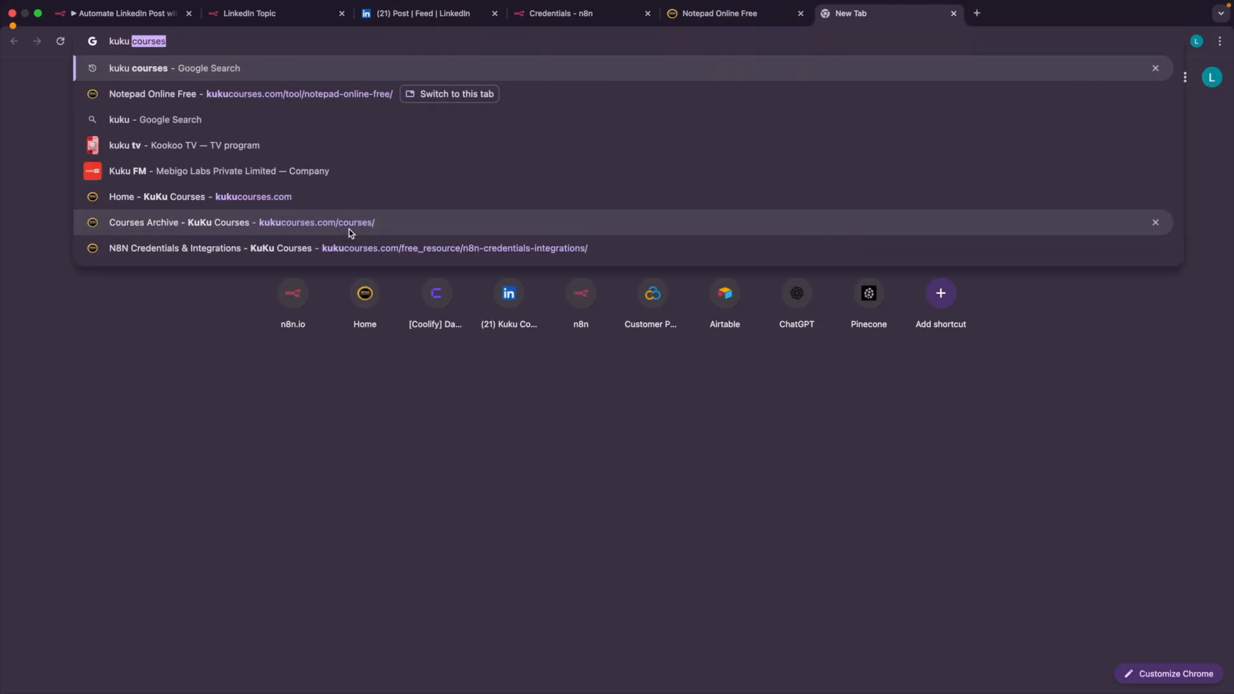
{"action": "key", "text": "Return"}
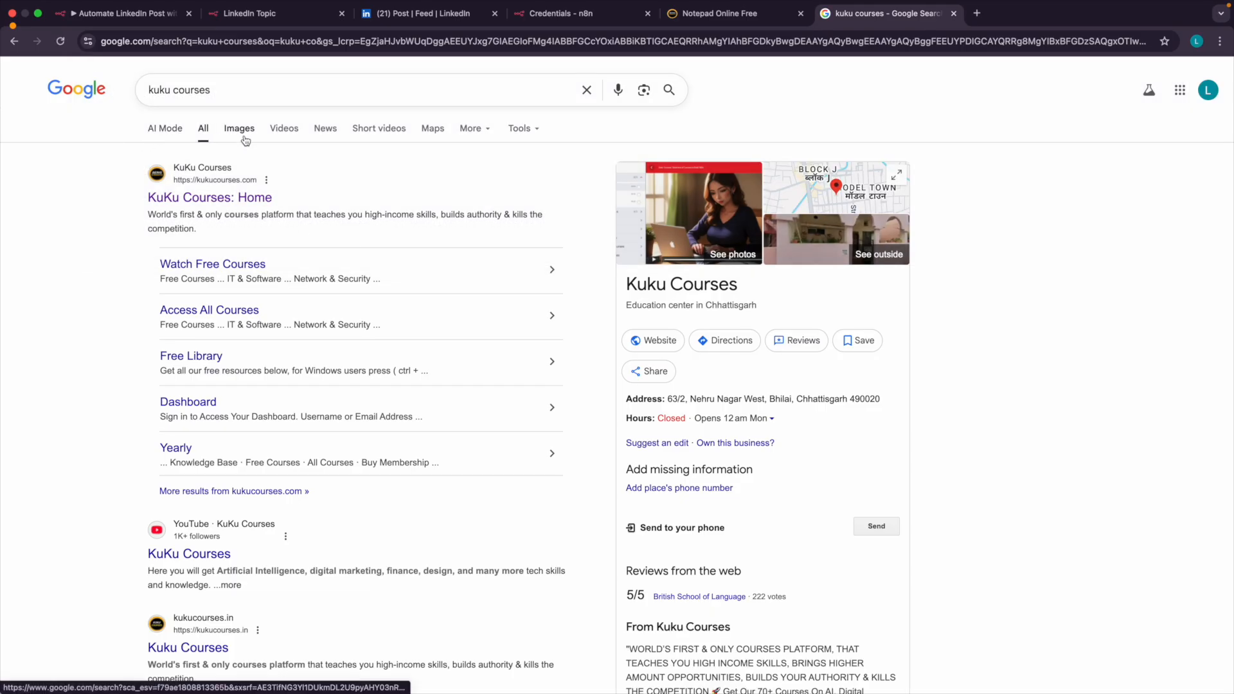
{"action": "key", "text": "super+equal"}
{"action": "scroll", "coordinate": [205, 193], "scroll_direction": "up", "scroll_amount": 3}
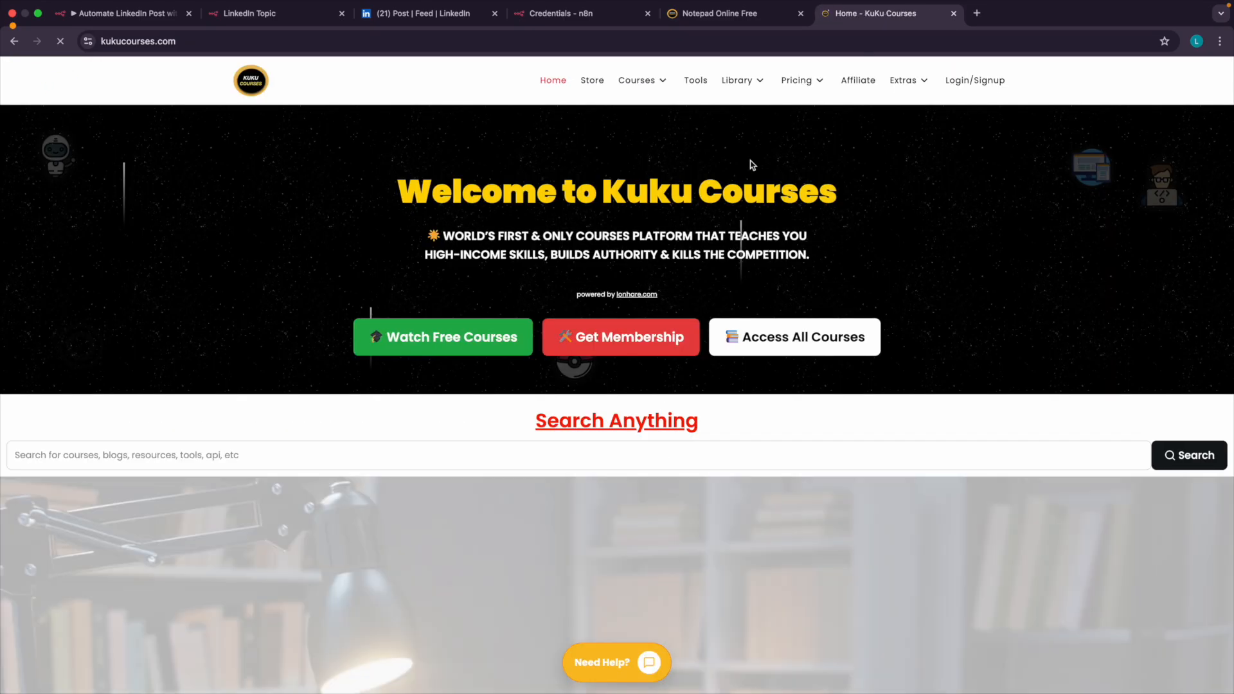
Open the Free Library page of the KuKu Courses site.
{"action": "mouse_move", "coordinate": [797, 82]}
{"action": "scroll", "coordinate": [802, 84], "scroll_direction": "up", "scroll_amount": 3}
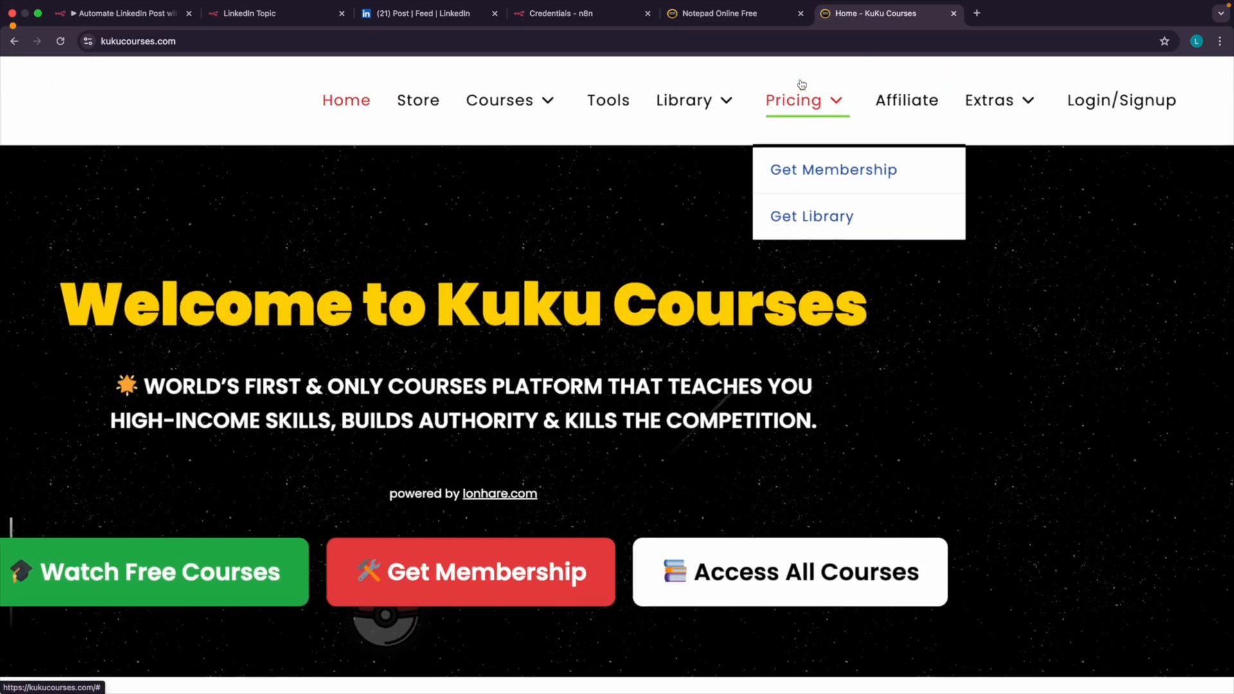
{"action": "mouse_move", "coordinate": [684, 103]}
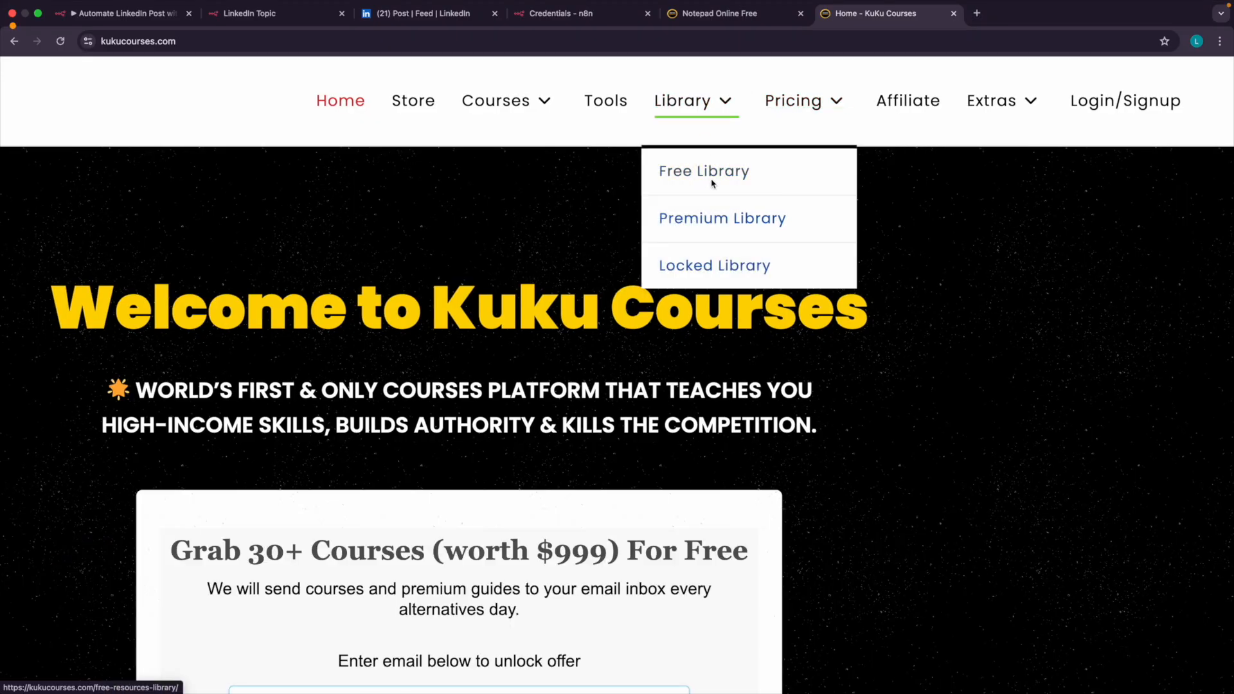
{"action": "left_click", "coordinate": [692, 179]}
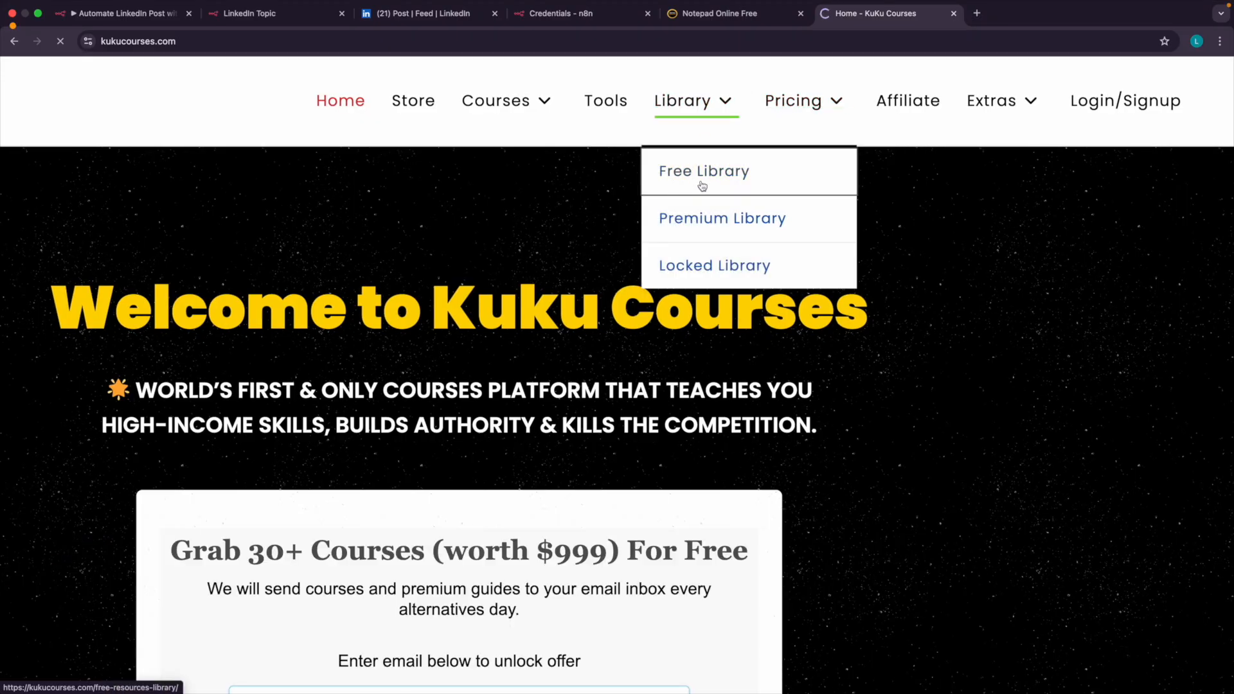
Find the N8N Credentials & Integrations entry in the free resources list and view its page.
{"action": "scroll", "coordinate": [331, 379], "scroll_direction": "down", "scroll_amount": 2}
{"action": "scroll", "coordinate": [331, 379], "scroll_direction": "down", "scroll_amount": 2}
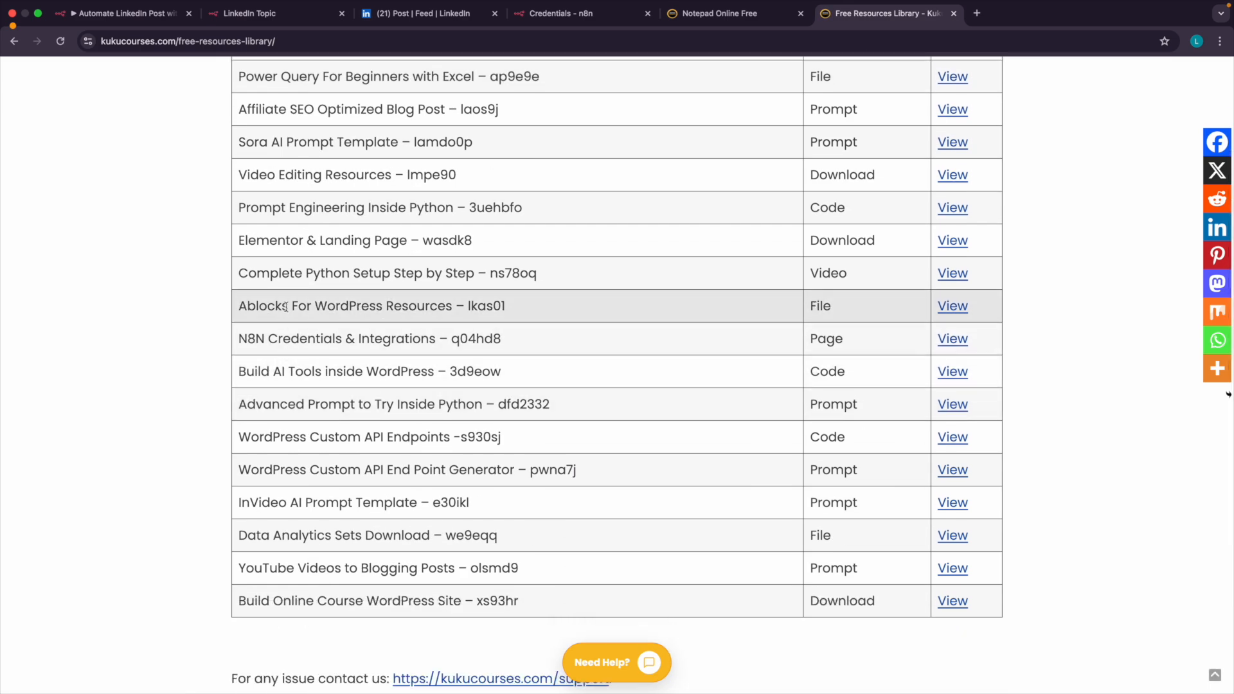
{"action": "triple_click", "coordinate": [285, 338]}
{"action": "scroll", "coordinate": [284, 338], "scroll_direction": "up", "scroll_amount": 5}
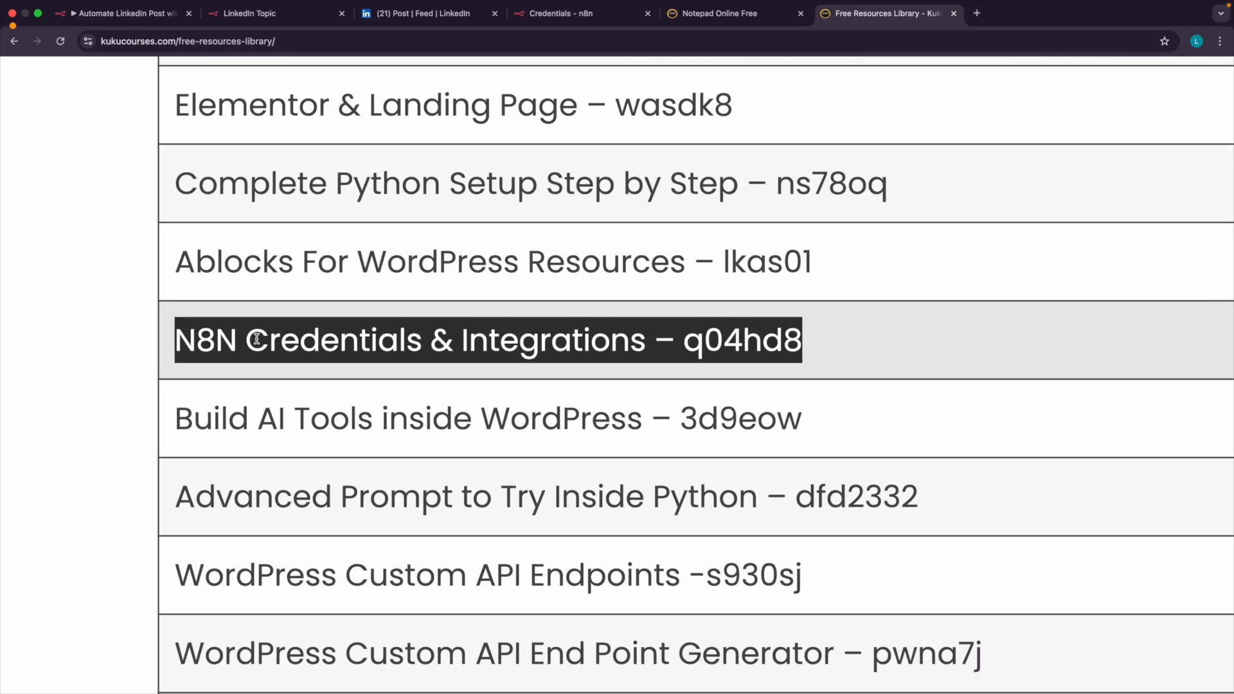
{"action": "scroll", "coordinate": [425, 372], "scroll_direction": "right", "scroll_amount": 3}
{"action": "scroll", "coordinate": [424, 371], "scroll_direction": "right", "scroll_amount": 10}
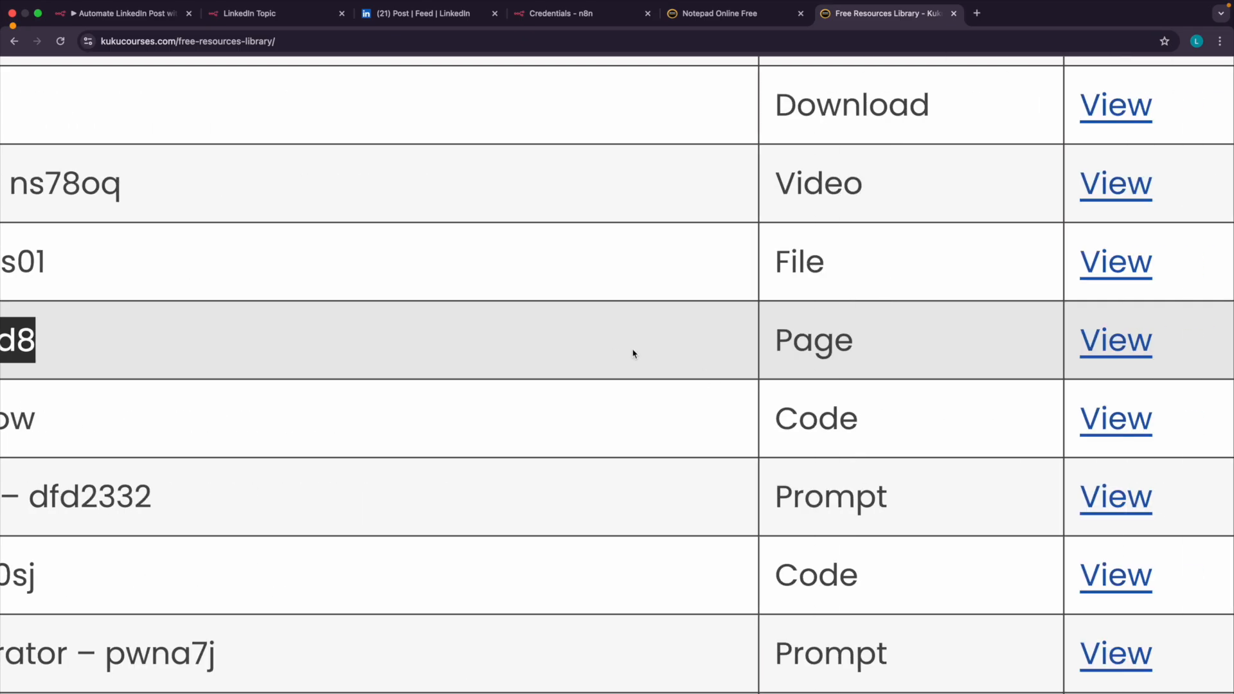
{"action": "left_click", "coordinate": [728, 357]}
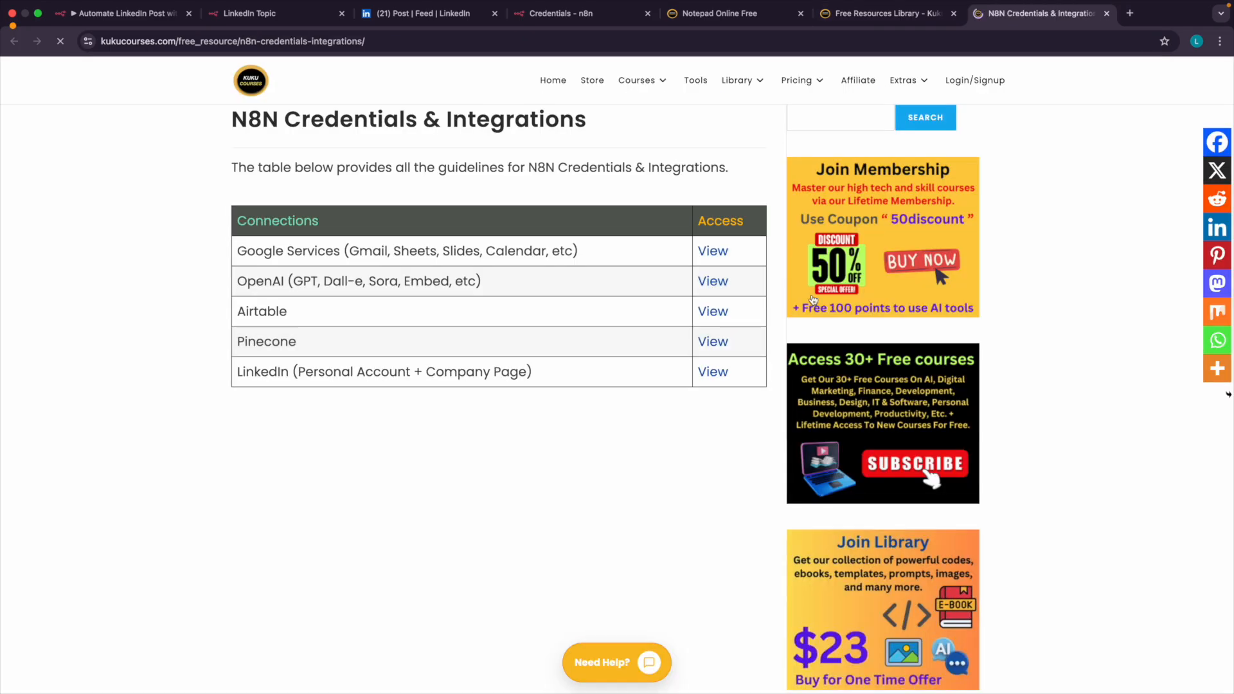
{"action": "left_click_drag", "start_coordinate": [249, 119], "coordinate": [340, 123]}
{"action": "scroll", "coordinate": [340, 169], "scroll_direction": "up", "scroll_amount": 5}
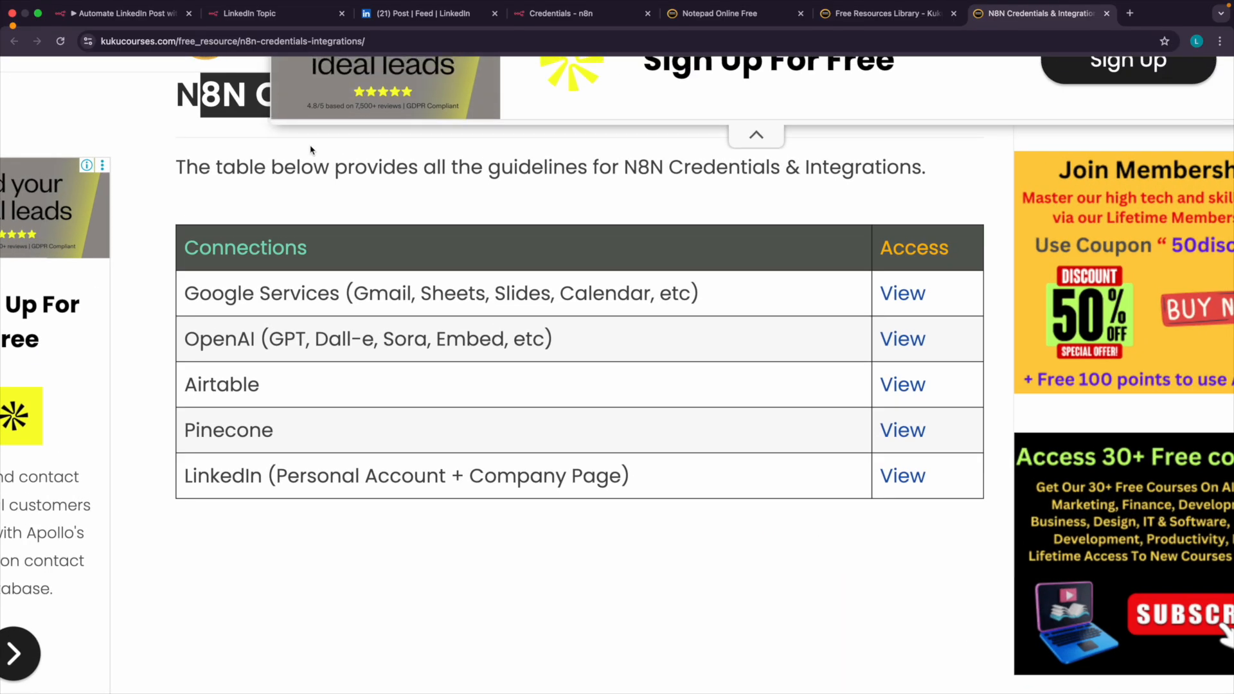
{"action": "scroll", "coordinate": [298, 205], "scroll_direction": "up", "scroll_amount": 2}
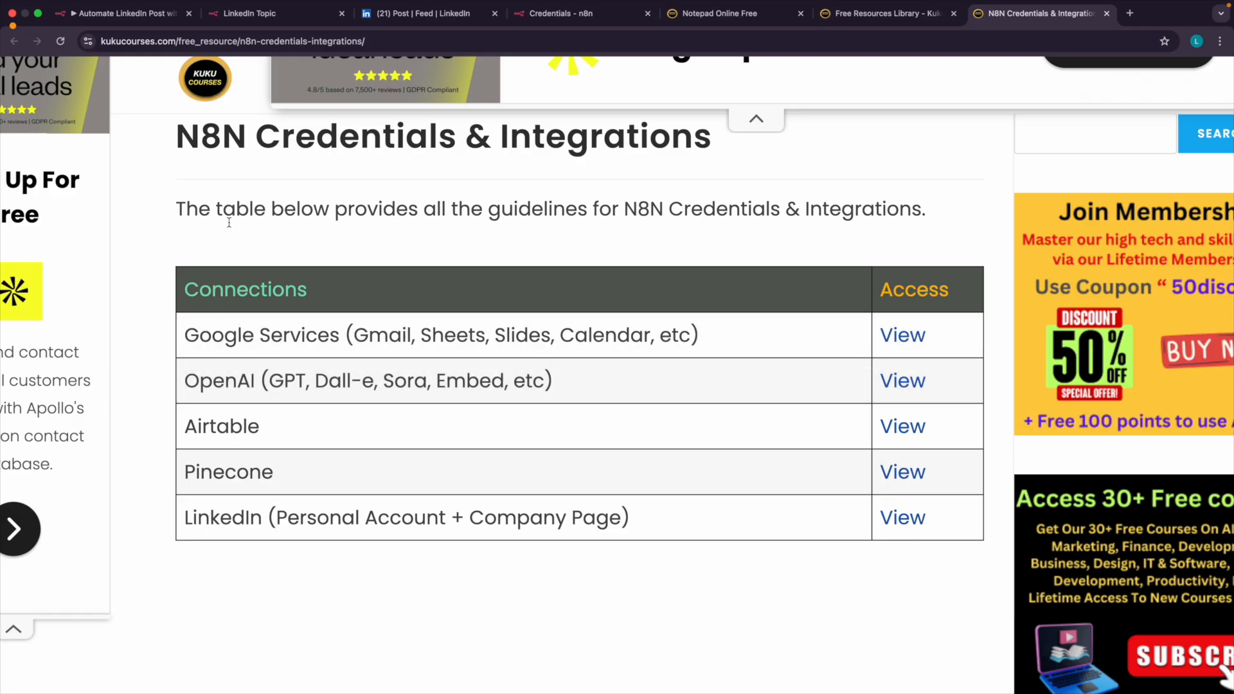
Switch to n8n and start a new credential of type LinkedIn OAuth2 API, opening its connection form.
{"action": "left_click", "coordinate": [140, 15]}
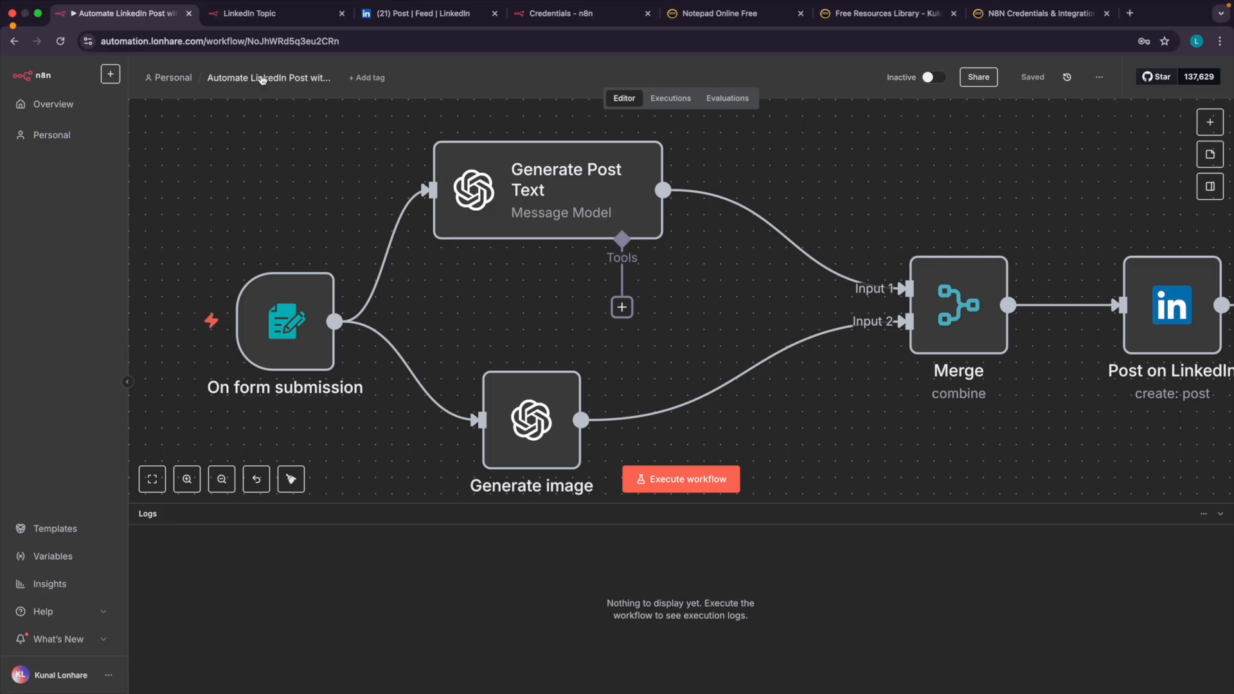
{"action": "left_click", "coordinate": [53, 105]}
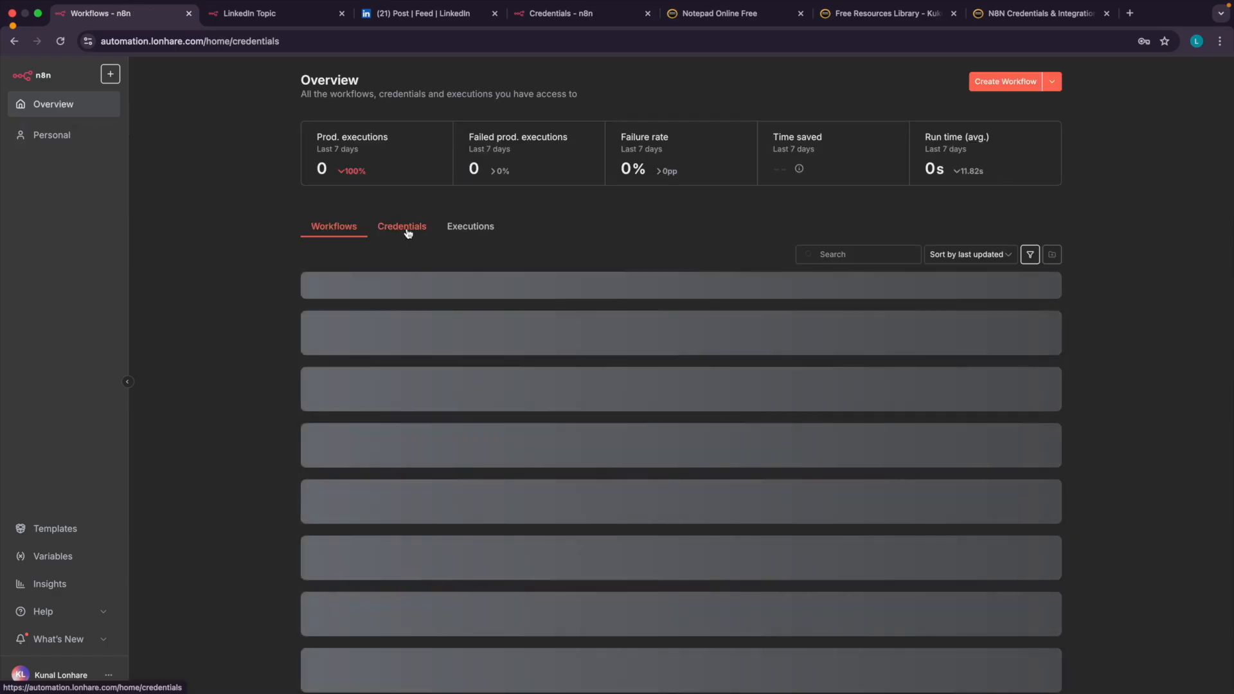
{"action": "left_click", "coordinate": [404, 229]}
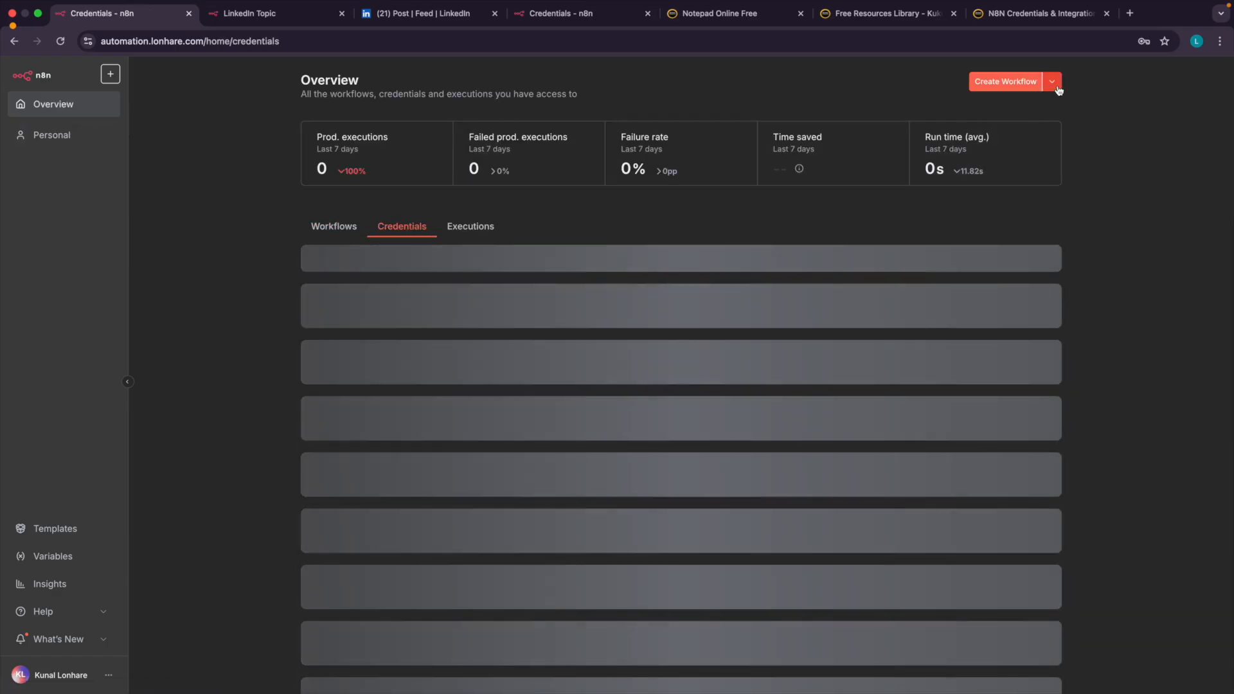
{"action": "left_click", "coordinate": [1052, 82]}
{"action": "left_click", "coordinate": [1012, 114]}
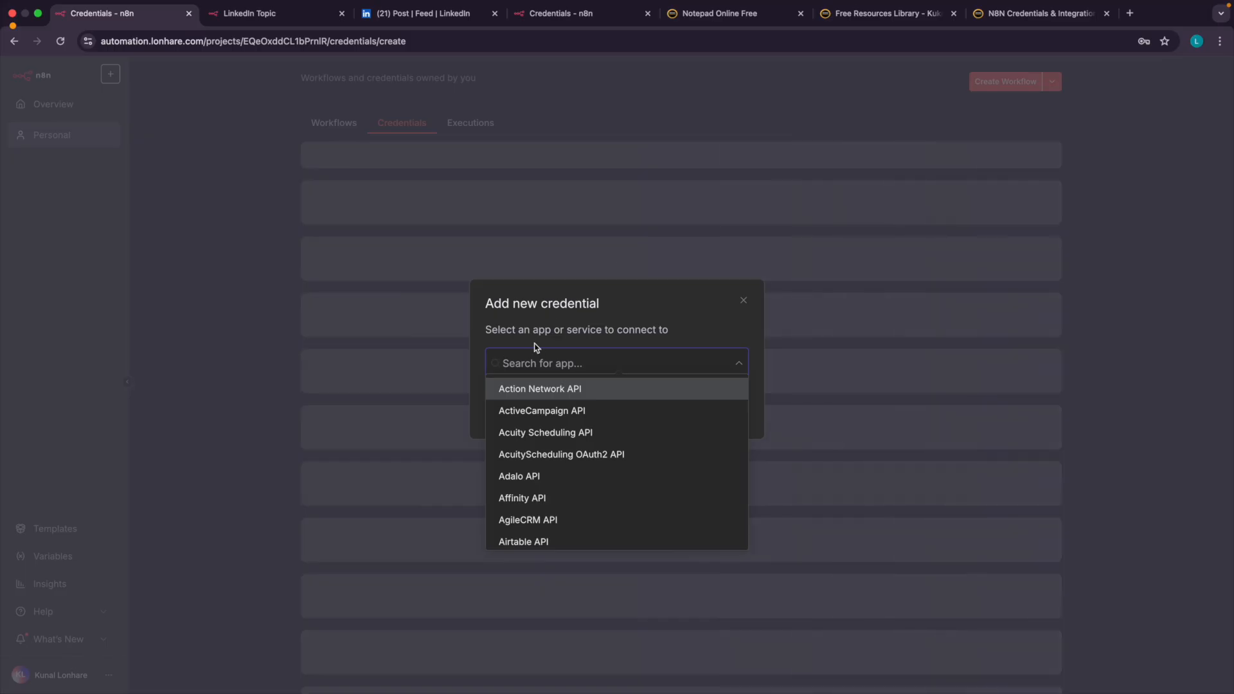
{"action": "type", "text": "linked"}
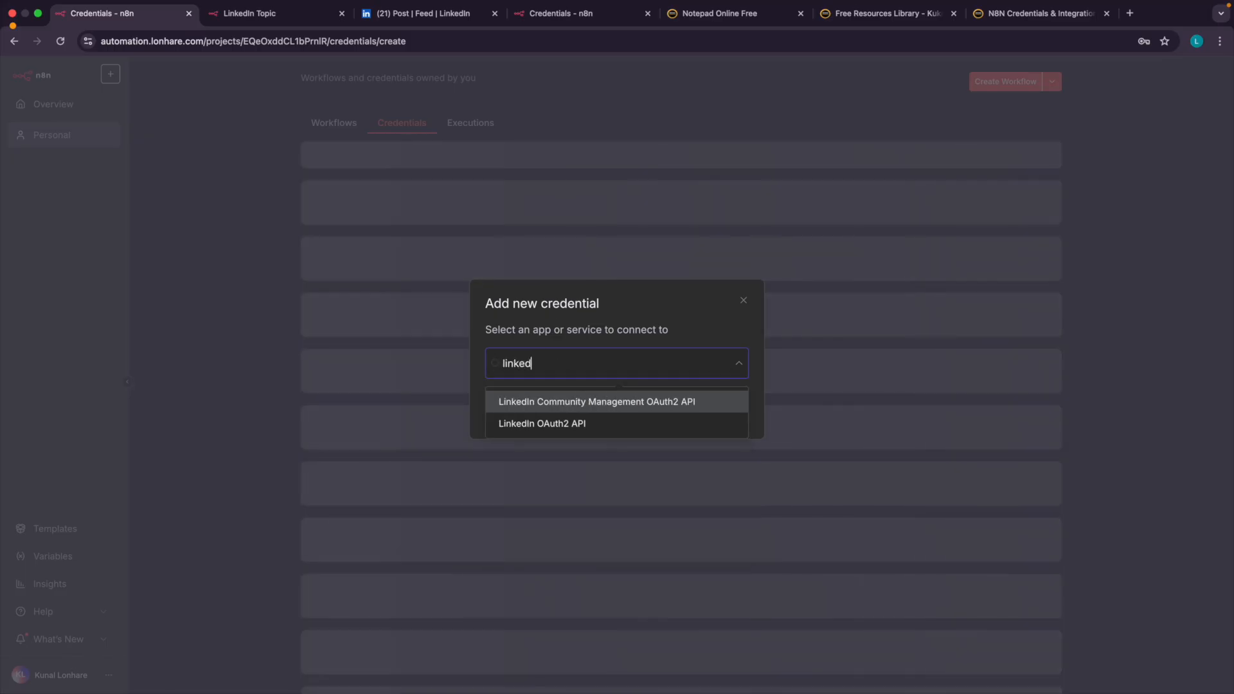
{"action": "left_click", "coordinate": [554, 422]}
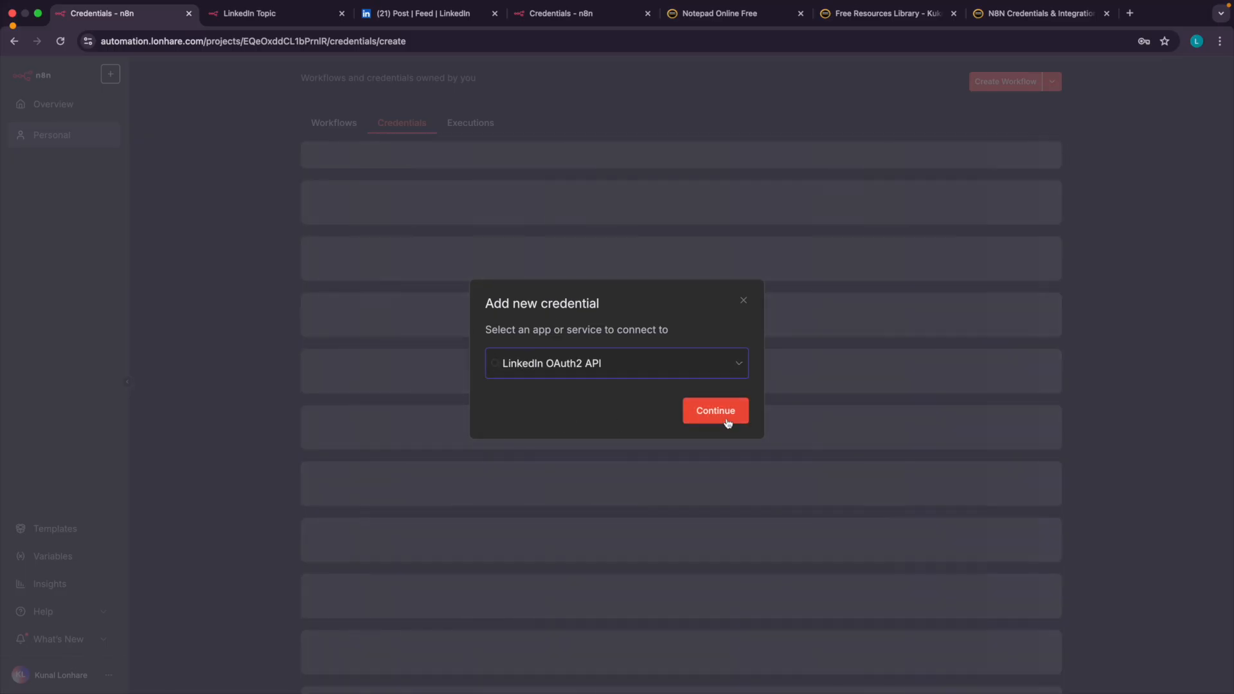
{"action": "left_click", "coordinate": [727, 418]}
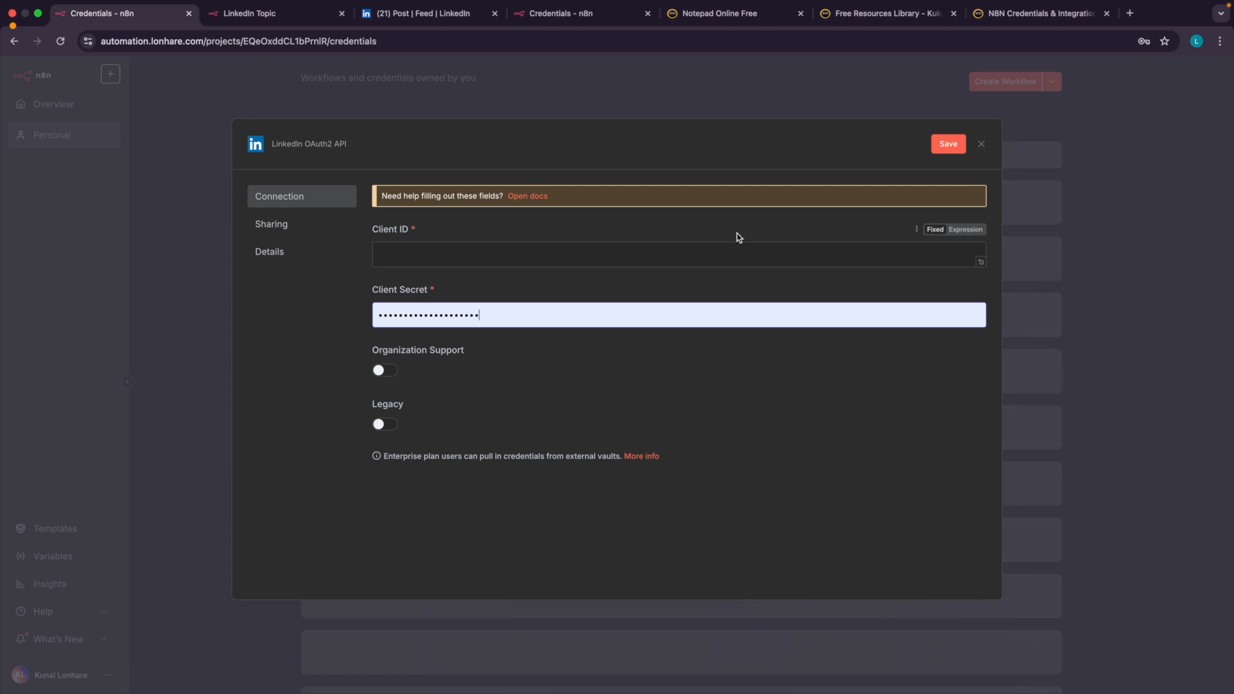
Return to the N8N Credentials & Integrations page and open the guide for LinkedIn (Personal Account + Company Page).
{"action": "left_click", "coordinate": [1024, 24]}
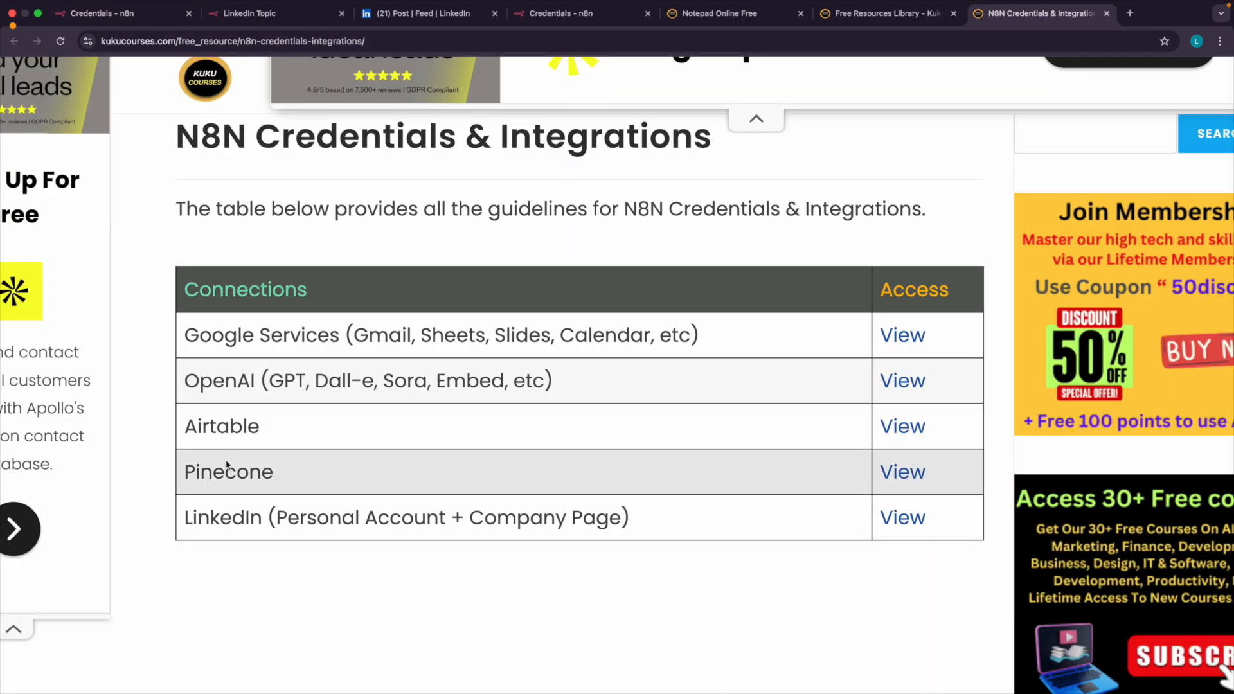
{"action": "double_click", "coordinate": [223, 519]}
{"action": "scroll", "coordinate": [223, 521], "scroll_direction": "up", "scroll_amount": 3}
{"action": "scroll", "coordinate": [223, 521], "scroll_direction": "right", "scroll_amount": 3}
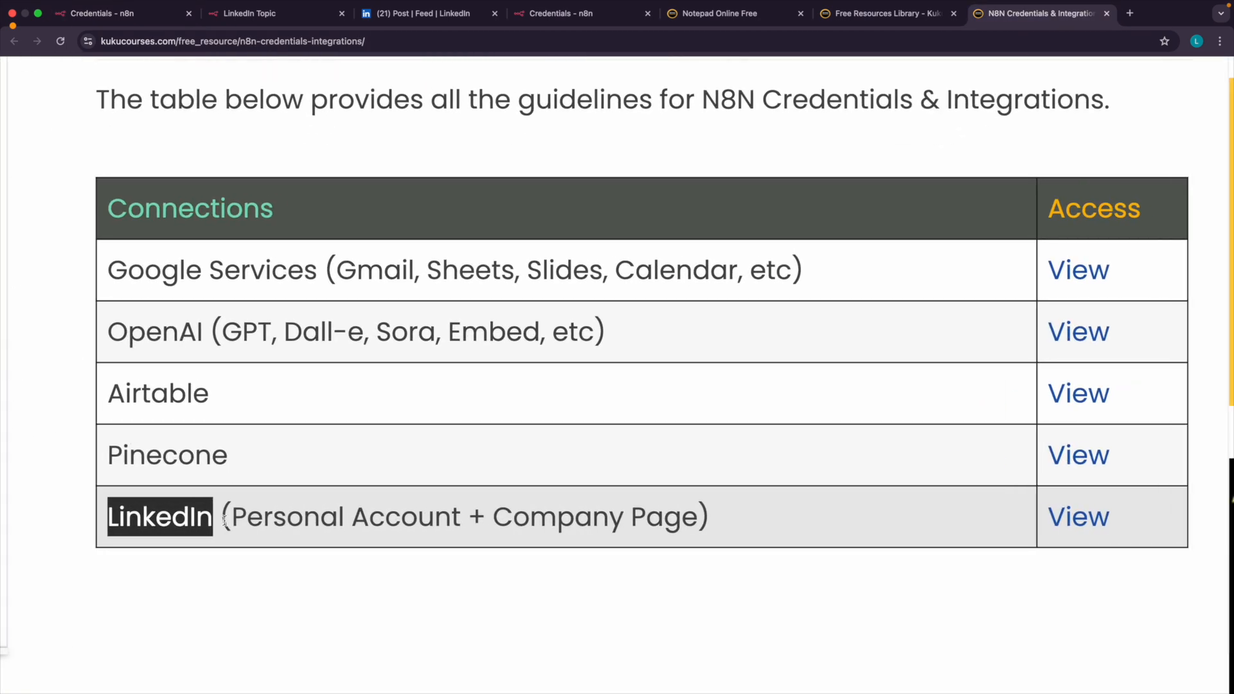
{"action": "left_click_drag", "start_coordinate": [162, 527], "coordinate": [242, 527]}
{"action": "left_click_drag", "start_coordinate": [385, 527], "coordinate": [486, 528]}
{"action": "left_click", "coordinate": [483, 529]}
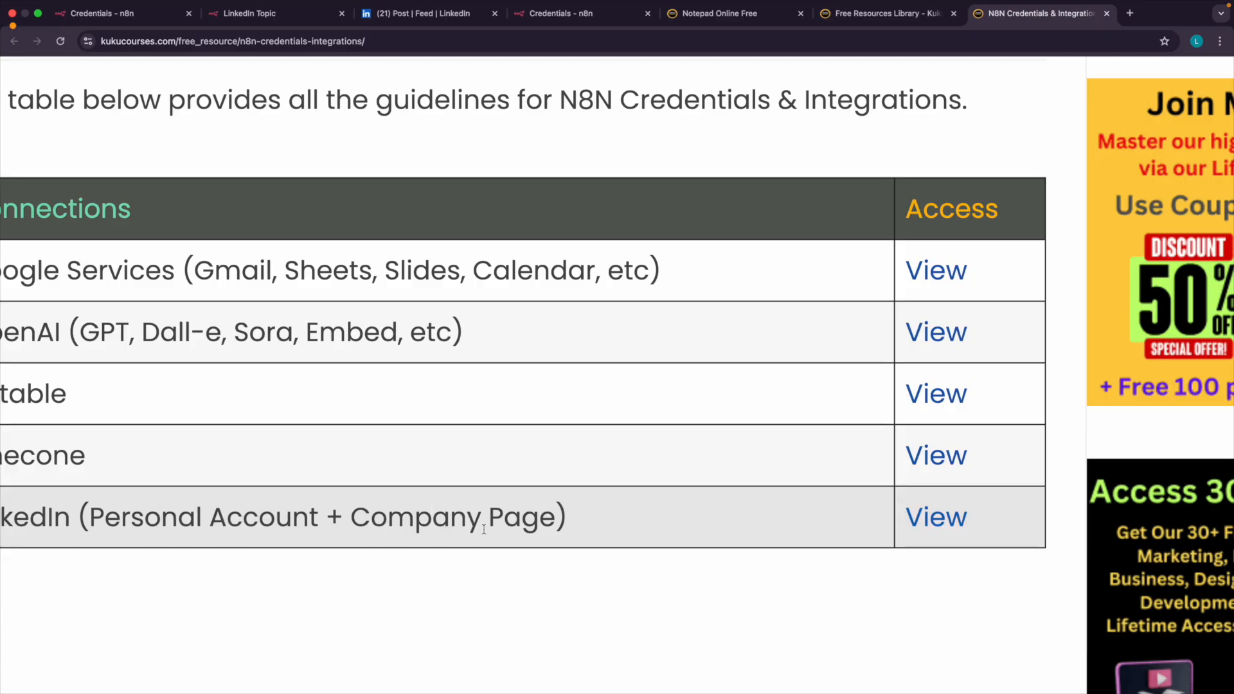
{"action": "left_click", "coordinate": [923, 509]}
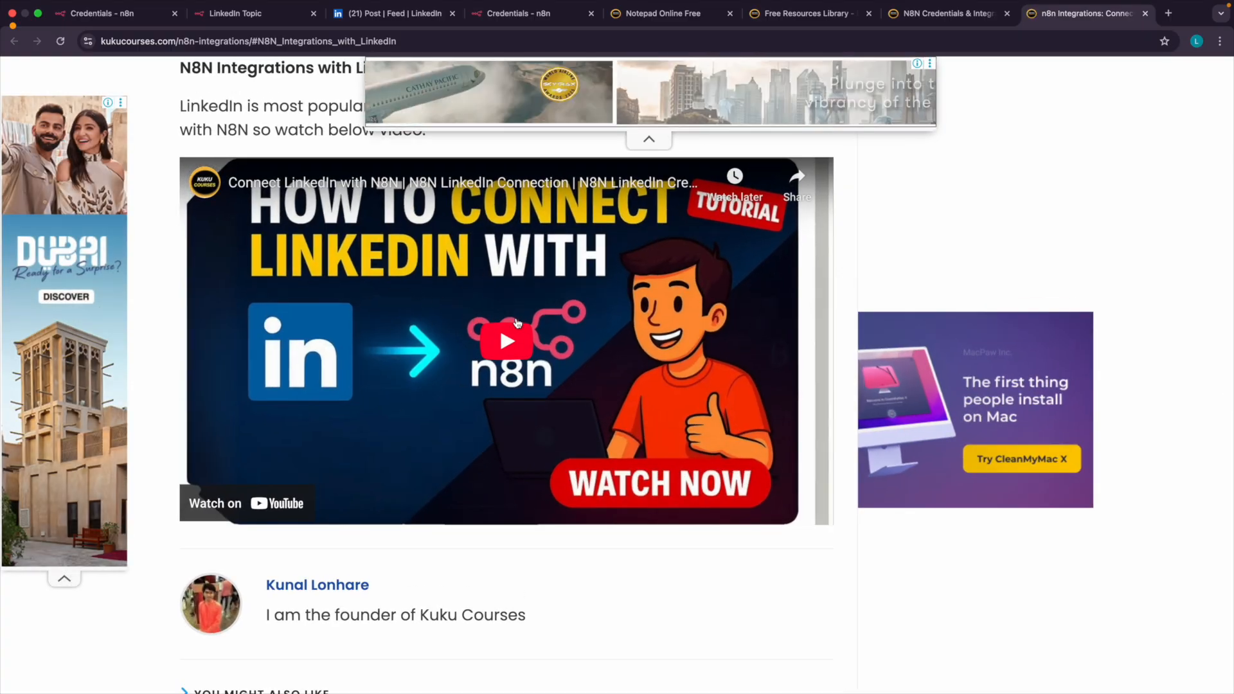
Go back to the online notepad and highlight LinkedIn and OpenAI in turn in the Credentials line.
{"action": "left_click", "coordinate": [932, 24]}
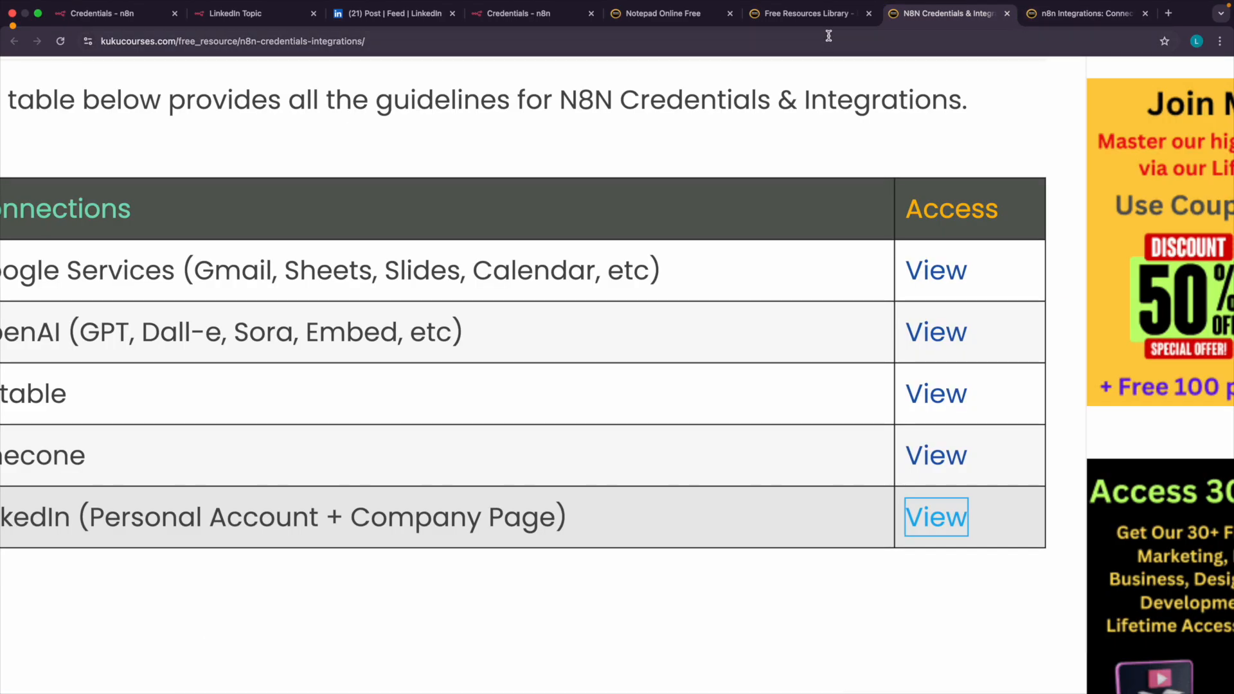
{"action": "left_click", "coordinate": [806, 12]}
{"action": "left_click", "coordinate": [675, 12]}
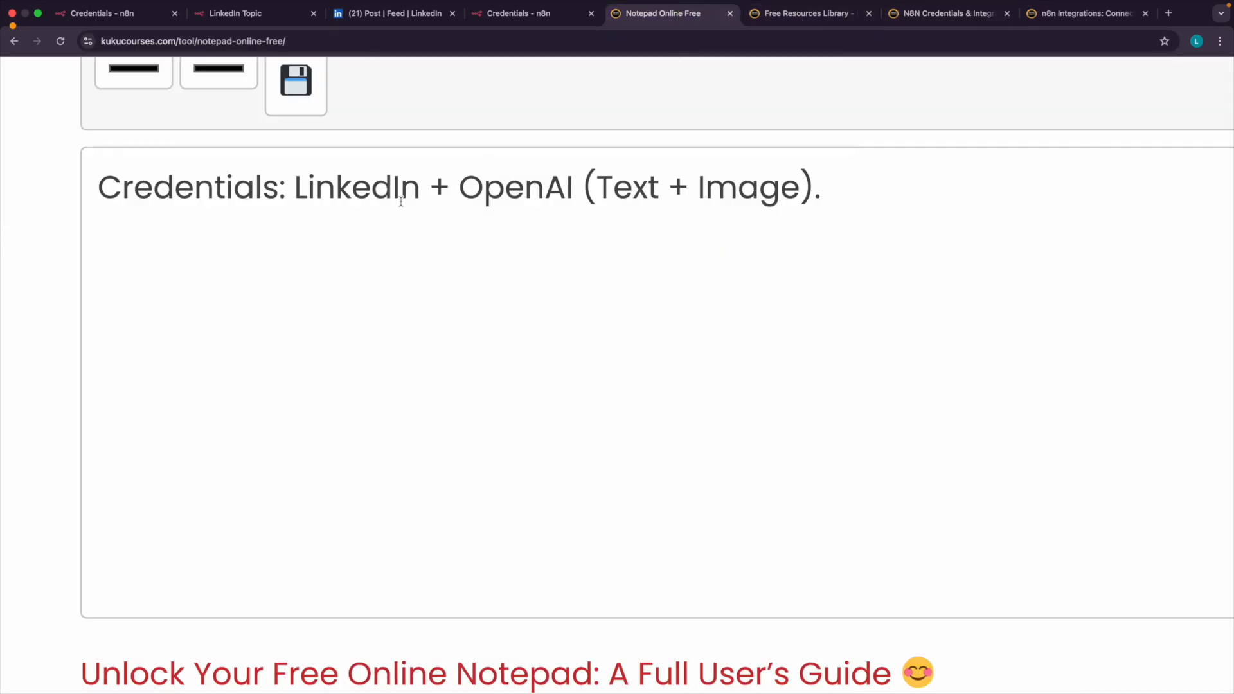
{"action": "double_click", "coordinate": [355, 189]}
{"action": "double_click", "coordinate": [507, 195]}
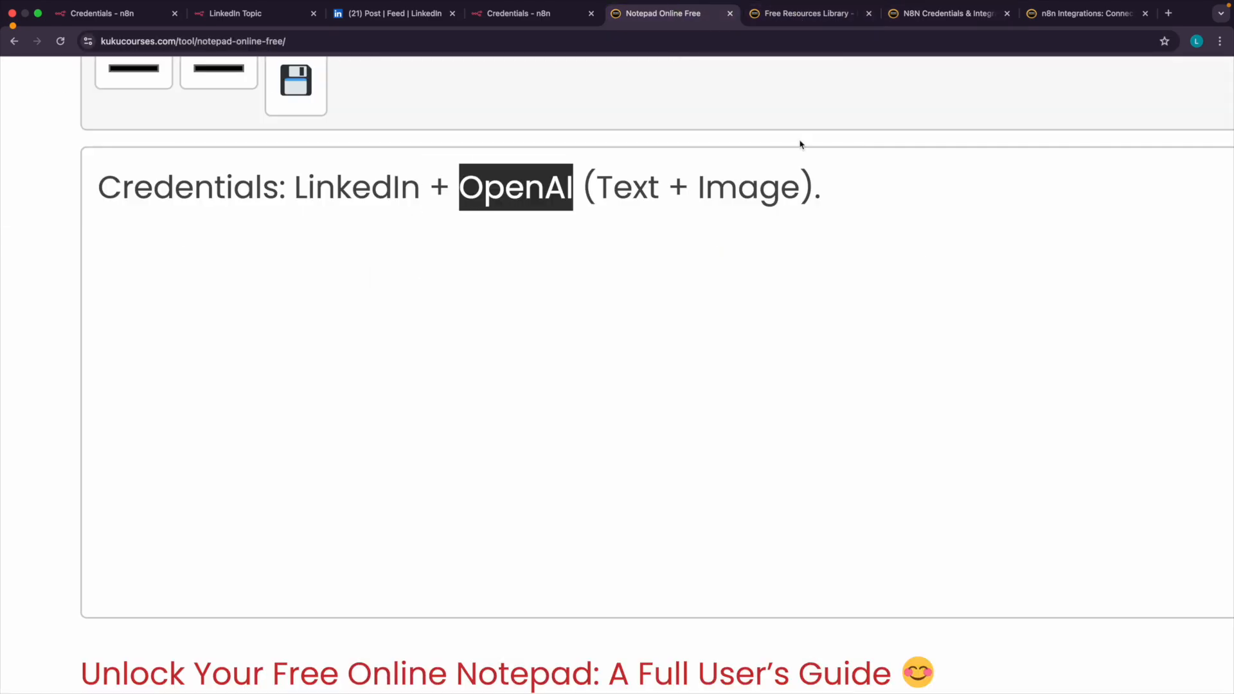
Revisit the LinkedIn integration guide, switch to n8n and close the new LinkedIn OAuth2 API credential without saving.
{"action": "left_click", "coordinate": [1067, 13]}
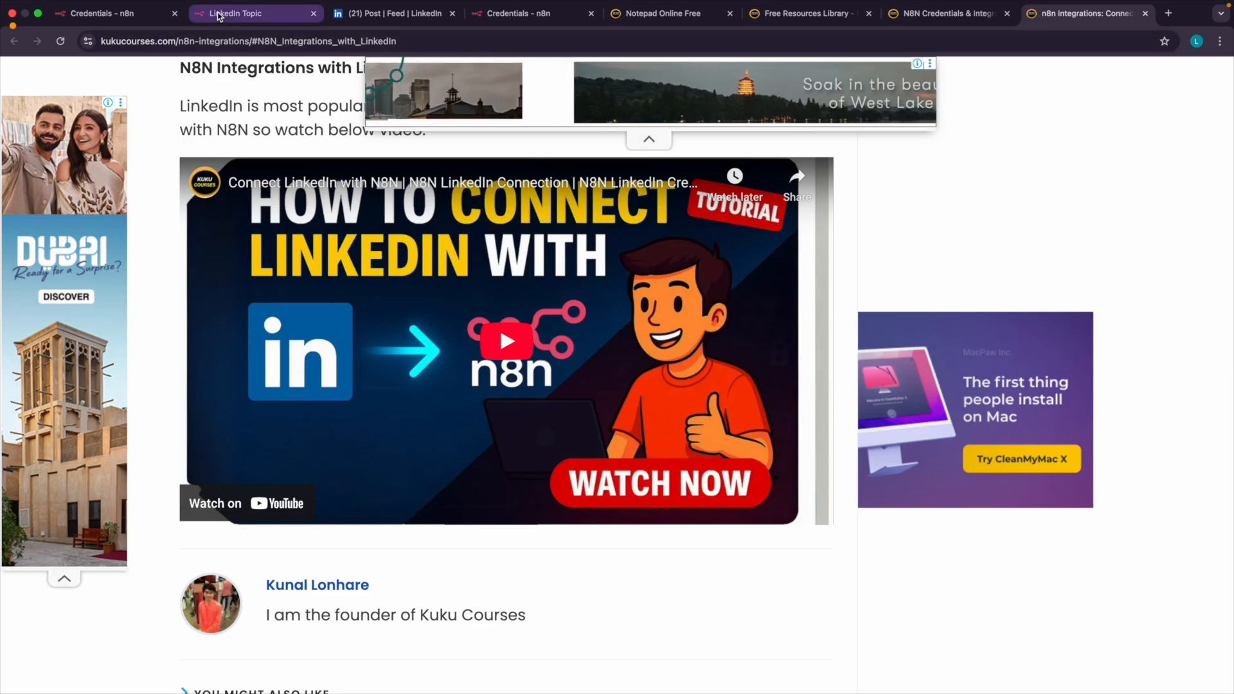
{"action": "left_click", "coordinate": [129, 13]}
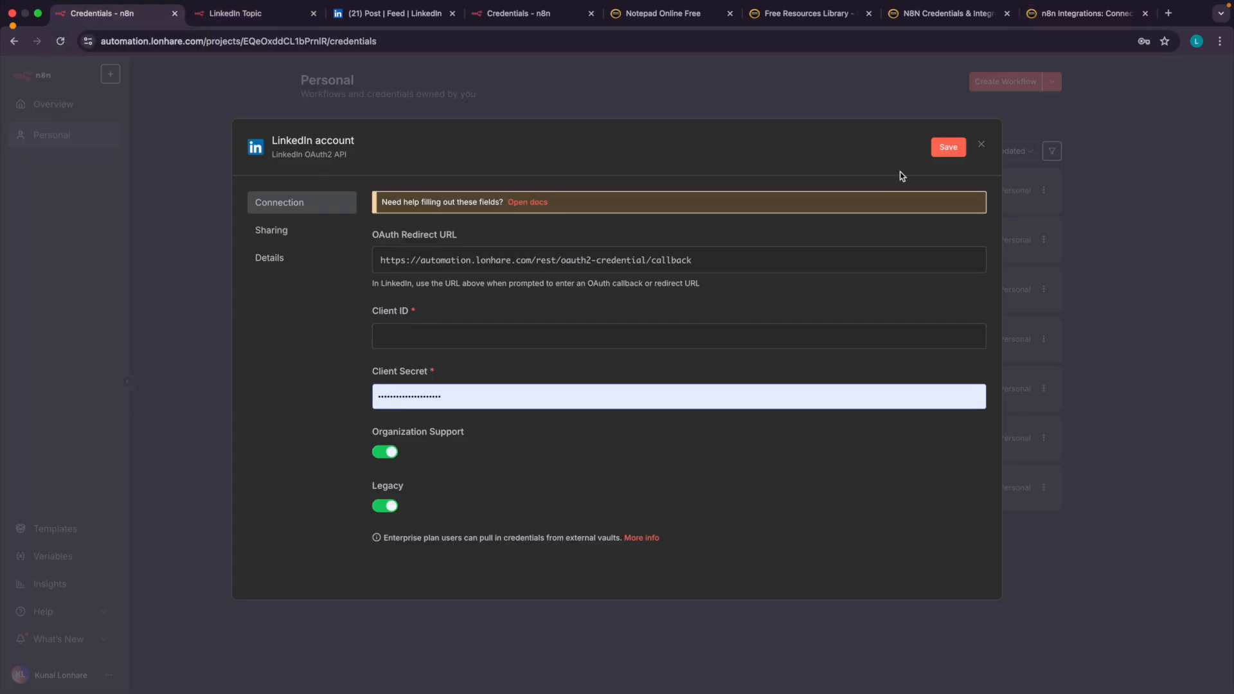
{"action": "left_click", "coordinate": [982, 145]}
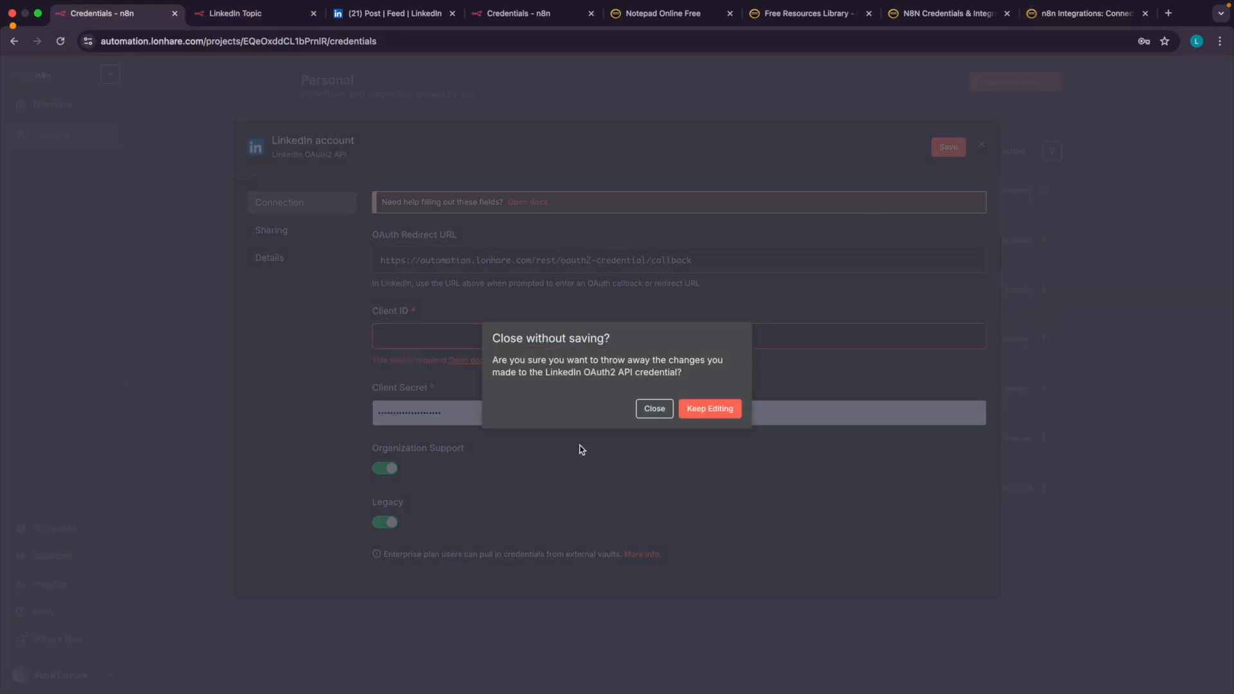
{"action": "left_click", "coordinate": [655, 409]}
Start a new credential of type OpenAi and enter the API key in its connection form.
{"action": "left_click", "coordinate": [1051, 83]}
{"action": "left_click", "coordinate": [1003, 113]}
{"action": "type", "text": "openai"}
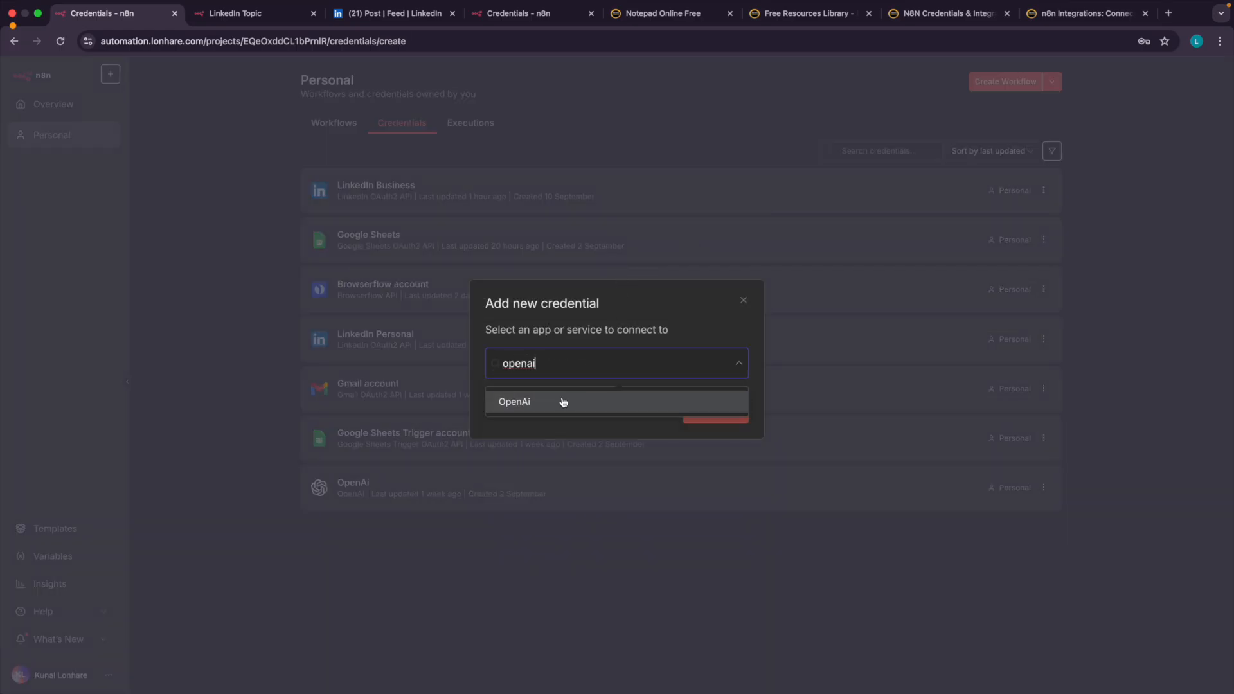
{"action": "left_click", "coordinate": [563, 402]}
{"action": "left_click", "coordinate": [736, 421]}
{"action": "left_click", "coordinate": [442, 257]}
{"action": "key", "text": "ctrl+v"}
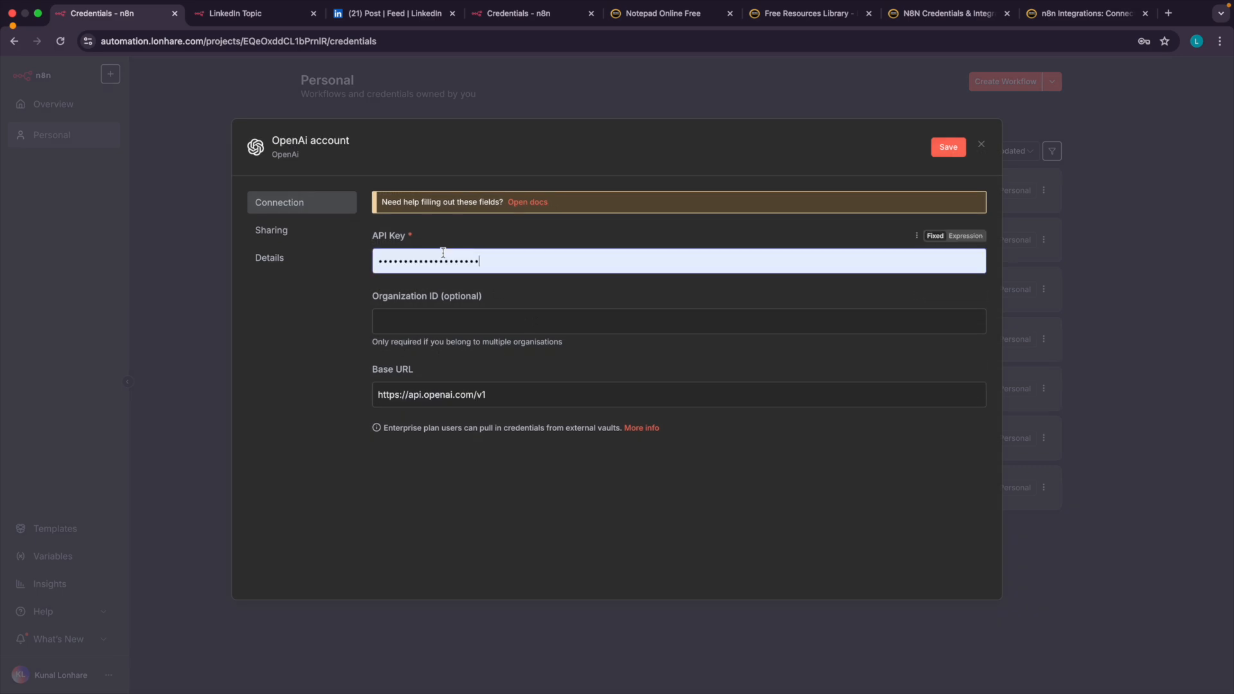
Return to the N8N Credentials & Integrations page and open the guide for OpenAI (GPT, Dall-e, Sora, Embed, etc).
{"action": "scroll", "coordinate": [443, 253], "scroll_direction": "up", "scroll_amount": 3}
{"action": "left_click", "coordinate": [959, 12]}
{"action": "scroll", "coordinate": [622, 197], "scroll_direction": "left", "scroll_amount": 5}
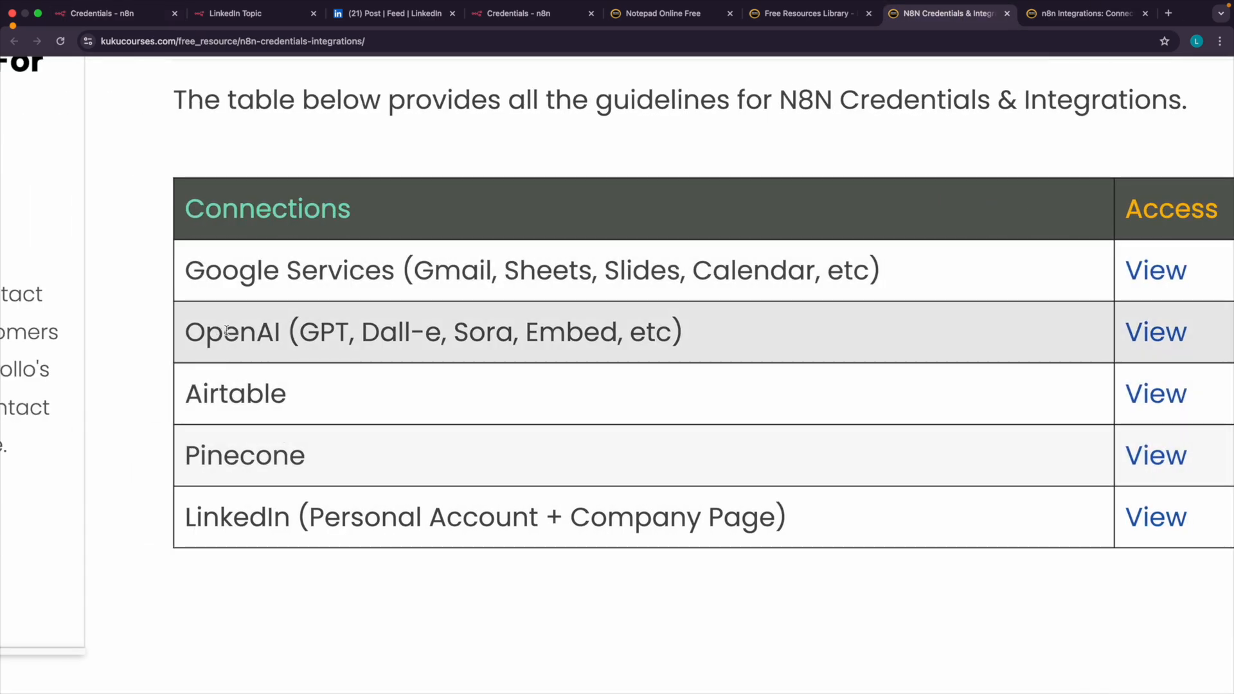
{"action": "double_click", "coordinate": [226, 331]}
{"action": "scroll", "coordinate": [226, 331], "scroll_direction": "down", "scroll_amount": 3}
{"action": "scroll", "coordinate": [707, 360], "scroll_direction": "right", "scroll_amount": 5}
{"action": "left_click", "coordinate": [887, 330]}
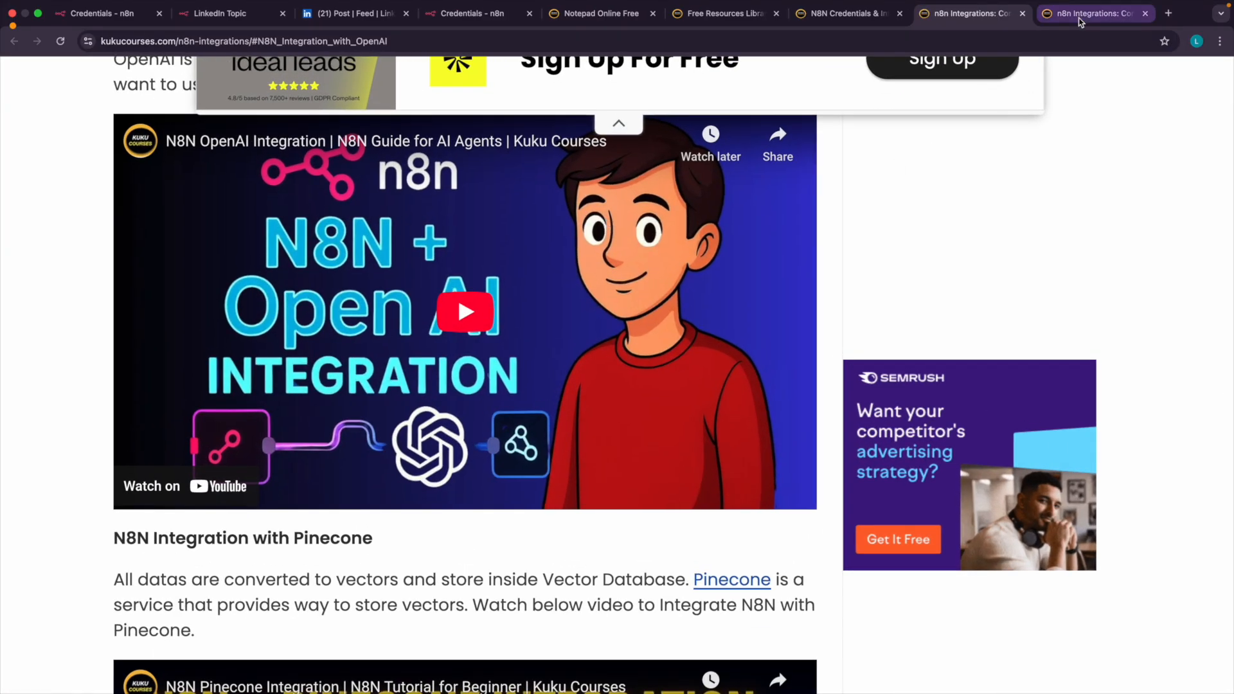
Alternate between the LinkedIn and OpenAI integration guides, ending on the OpenAI guide.
{"action": "left_click", "coordinate": [1079, 16]}
{"action": "left_click", "coordinate": [1003, 20]}
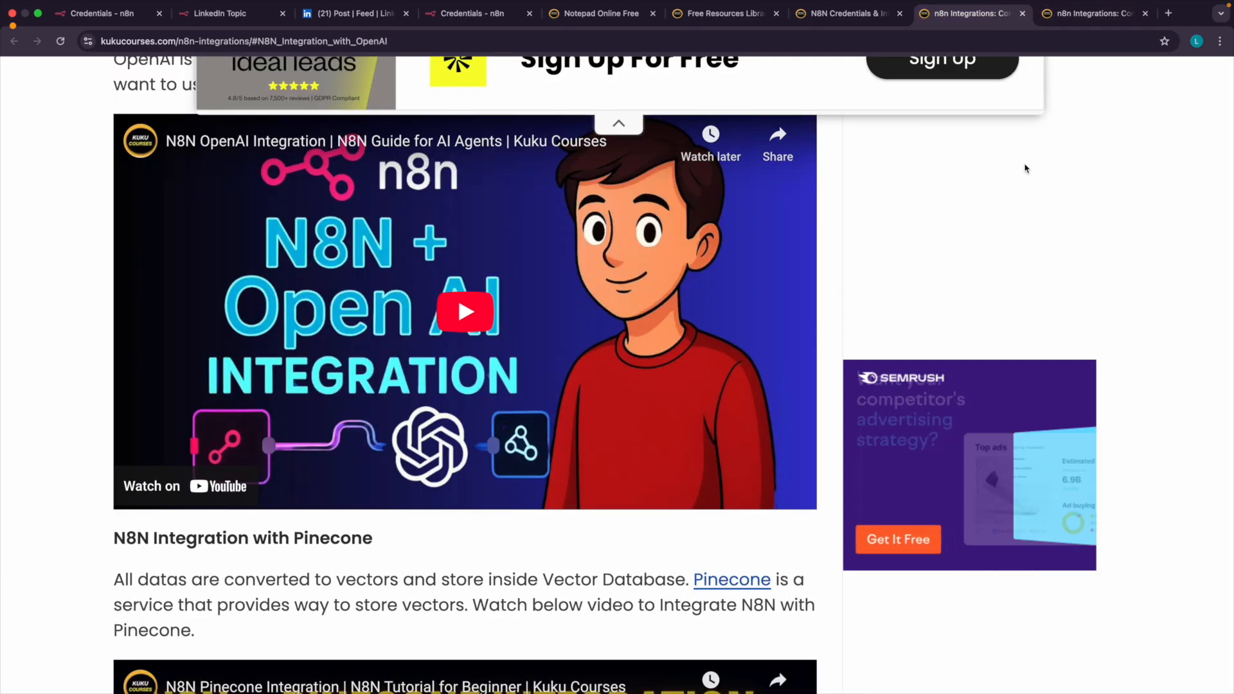
{"action": "left_click", "coordinate": [1090, 14]}
{"action": "left_click", "coordinate": [972, 13]}
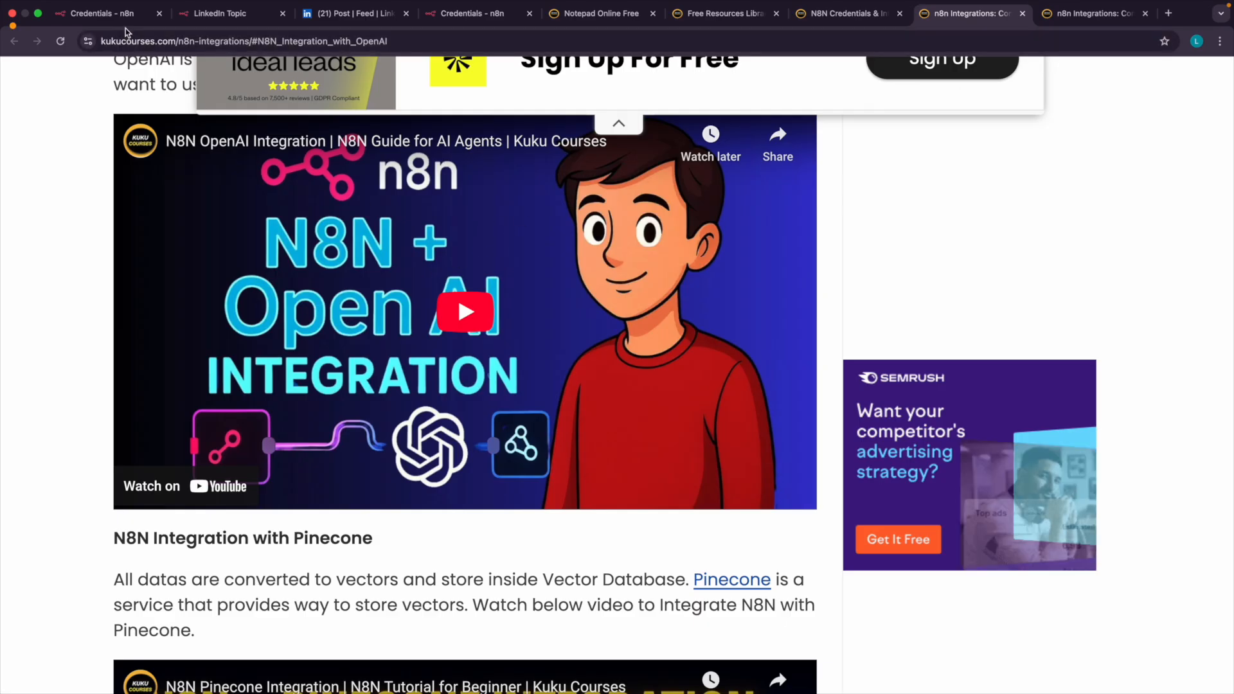
Go back to n8n and discard the unsaved OpenAi credential.
{"action": "left_click", "coordinate": [103, 13]}
{"action": "scroll", "coordinate": [1015, 198], "scroll_direction": "down", "scroll_amount": 5}
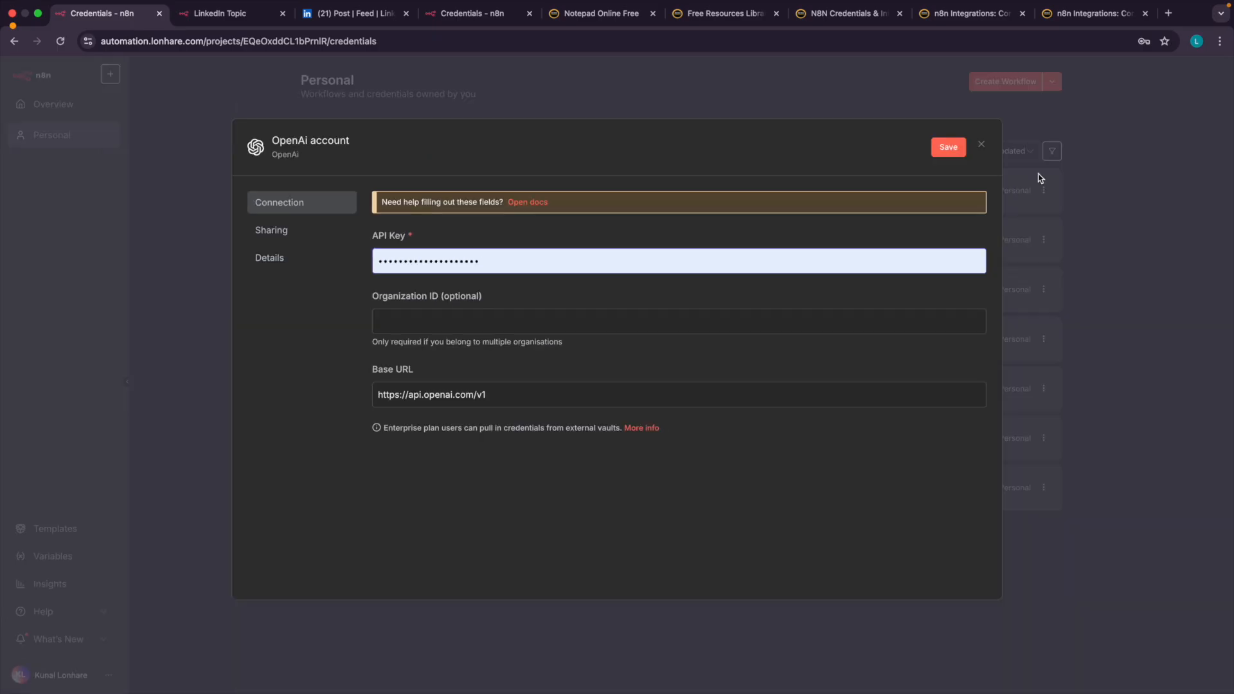
{"action": "left_click", "coordinate": [980, 147]}
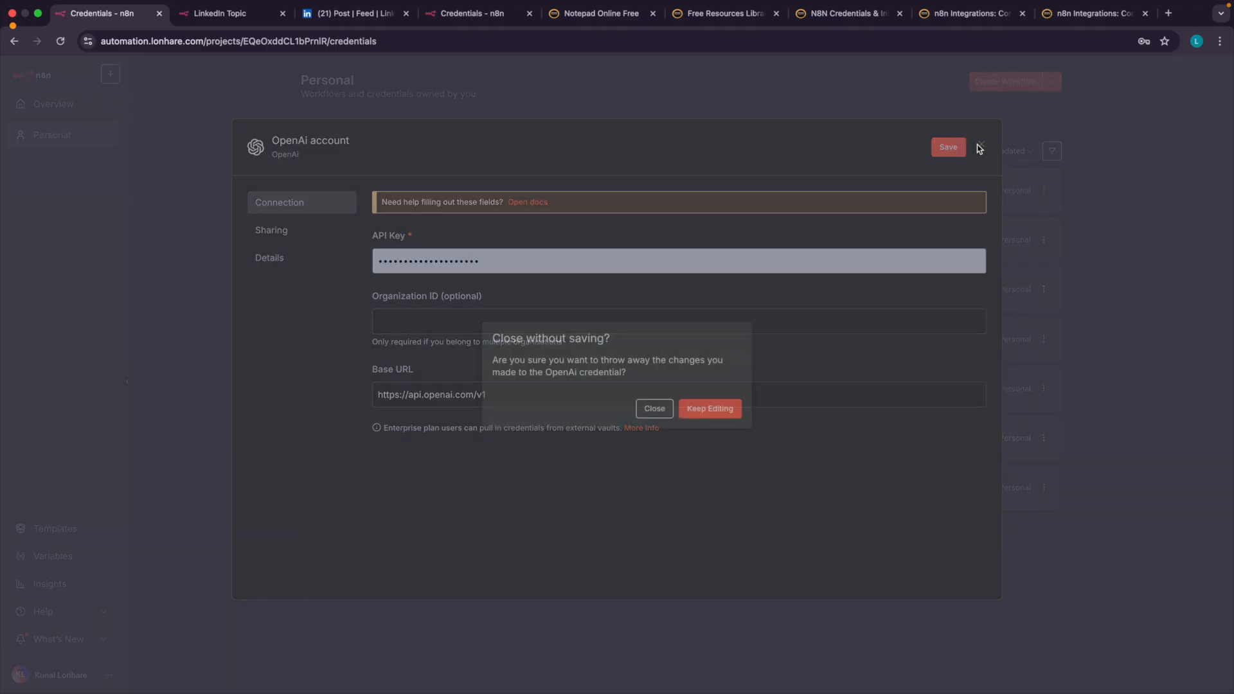
{"action": "left_click", "coordinate": [654, 410]}
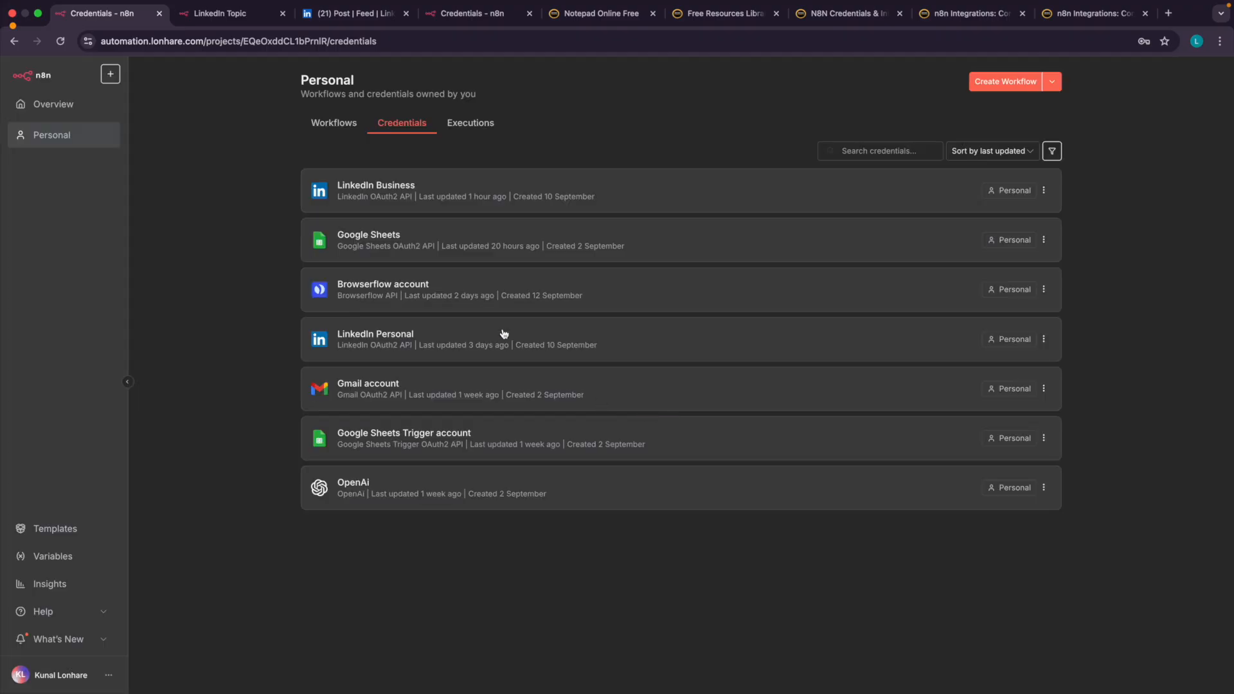
Circle the LinkedIn Business, LinkedIn Personal and OpenAi entries in the credentials list with on-screen marks, and clear the marks.
{"action": "scroll", "coordinate": [504, 334], "scroll_direction": "up", "scroll_amount": 5}
{"action": "key", "text": "ctrl+a"}
{"action": "mouse_move", "coordinate": [79, 227]}
{"action": "left_mouse_down"}
{"action": "mouse_move", "coordinate": [347, 183]}
{"action": "mouse_move", "coordinate": [186, 171]}
{"action": "left_mouse_up"}
{"action": "mouse_move", "coordinate": [336, 430]}
{"action": "left_mouse_down"}
{"action": "mouse_move", "coordinate": [219, 423]}
{"action": "mouse_move", "coordinate": [341, 441]}
{"action": "left_mouse_up"}
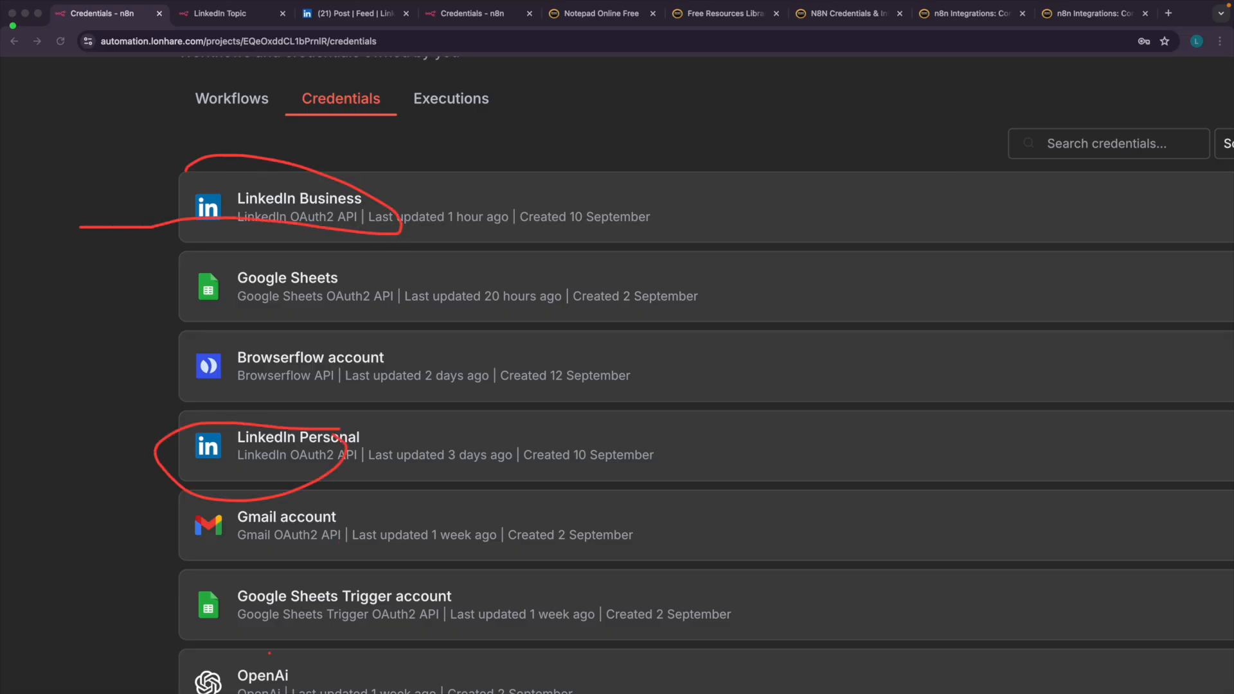
{"action": "scroll", "coordinate": [302, 573], "scroll_direction": "down", "scroll_amount": 5}
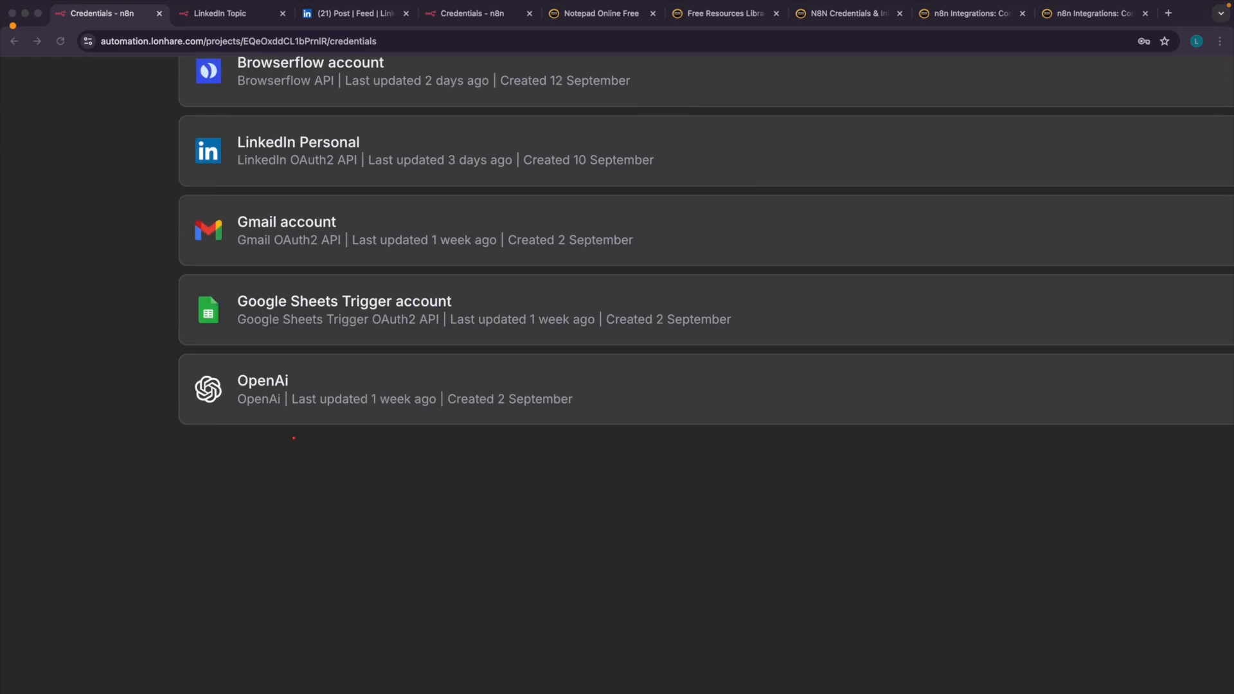
{"action": "mouse_move", "coordinate": [288, 361]}
{"action": "left_mouse_down"}
{"action": "mouse_move", "coordinate": [190, 386]}
{"action": "mouse_move", "coordinate": [317, 353]}
{"action": "mouse_move", "coordinate": [255, 355]}
{"action": "left_mouse_up"}
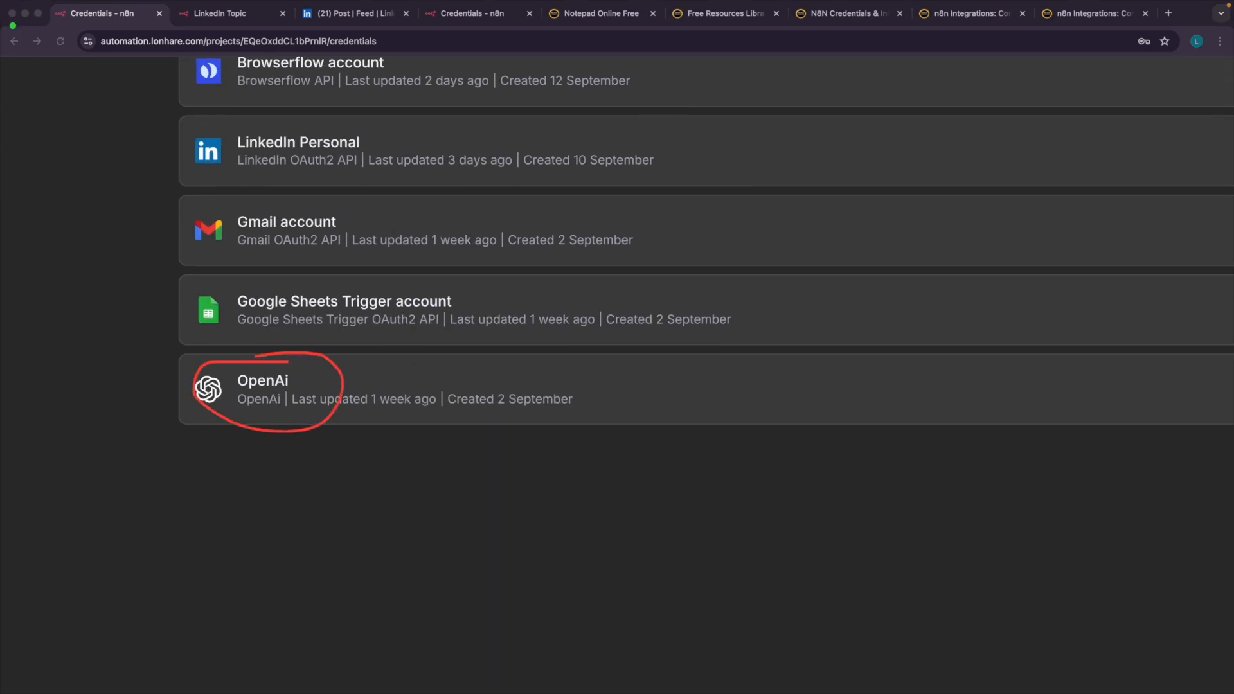
{"action": "key", "text": "Escape"}
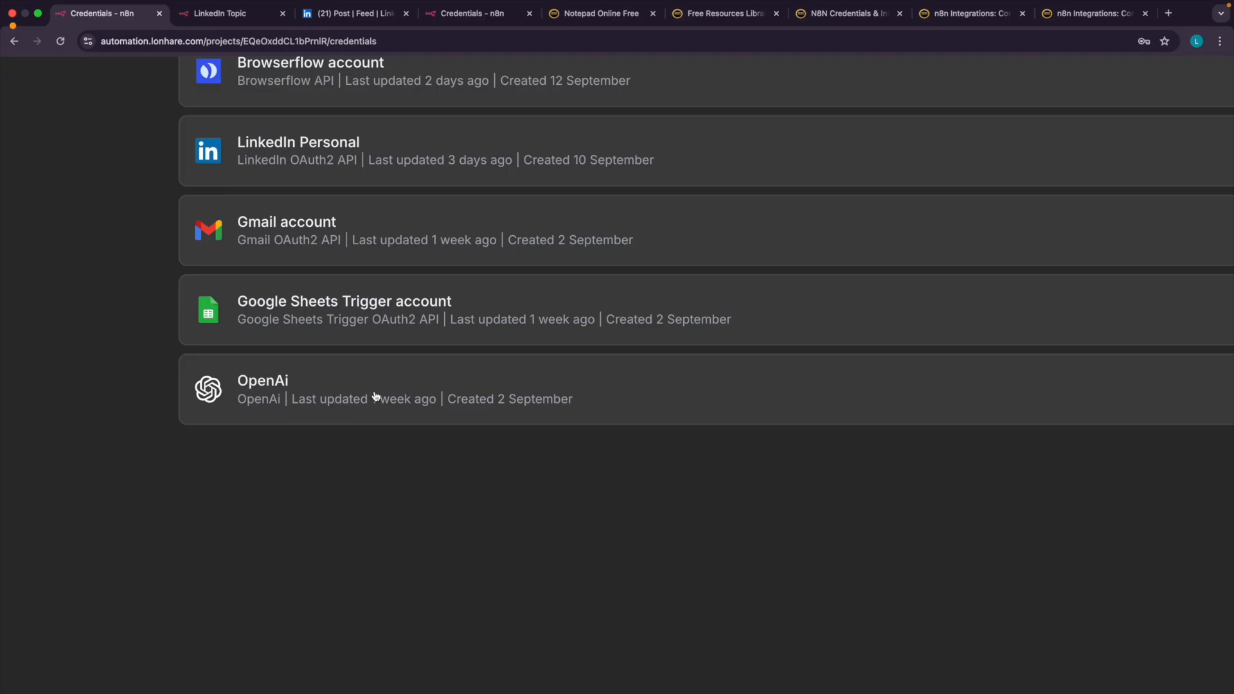
{"action": "scroll", "coordinate": [376, 395], "scroll_direction": "up", "scroll_amount": 3}
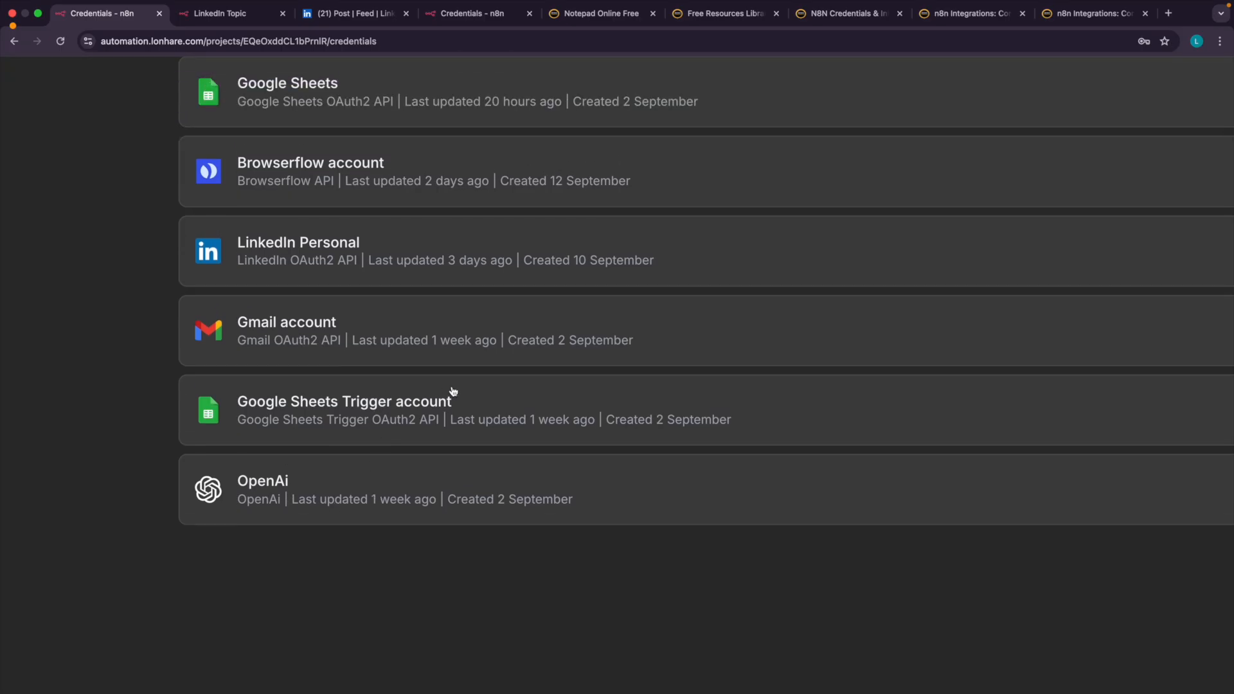
{"action": "scroll", "coordinate": [453, 392], "scroll_direction": "down", "scroll_amount": 5}
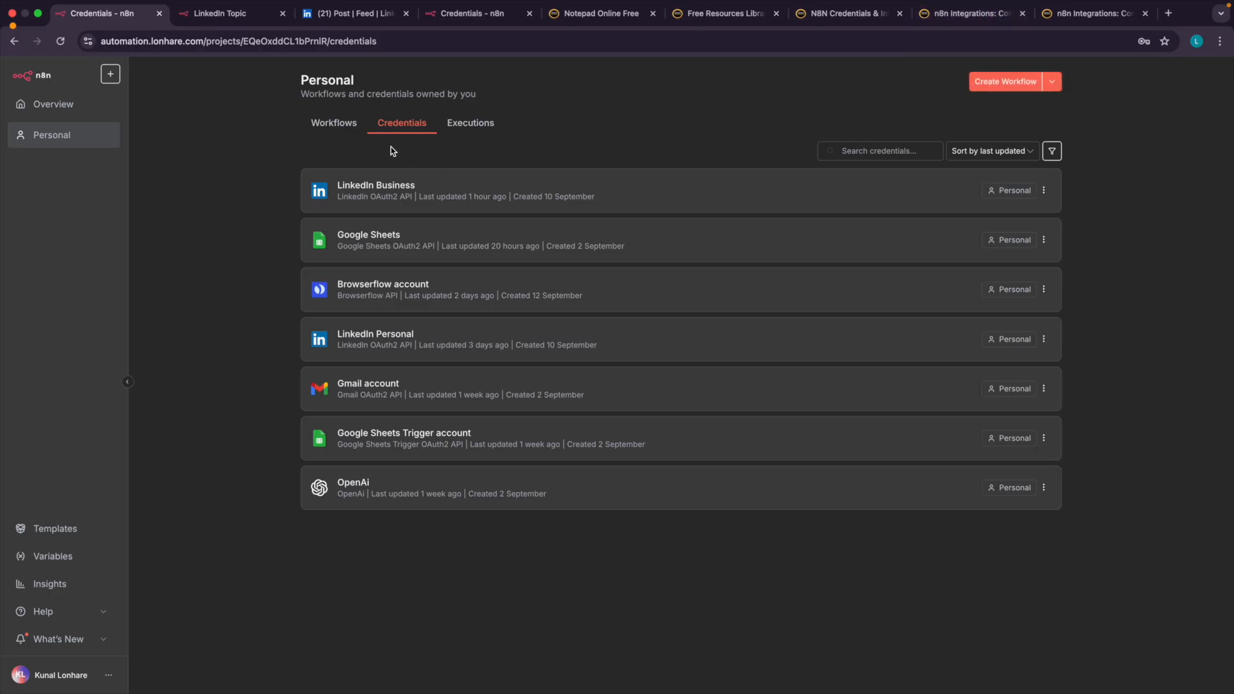
{"action": "scroll", "coordinate": [379, 241], "scroll_direction": "up", "scroll_amount": 5}
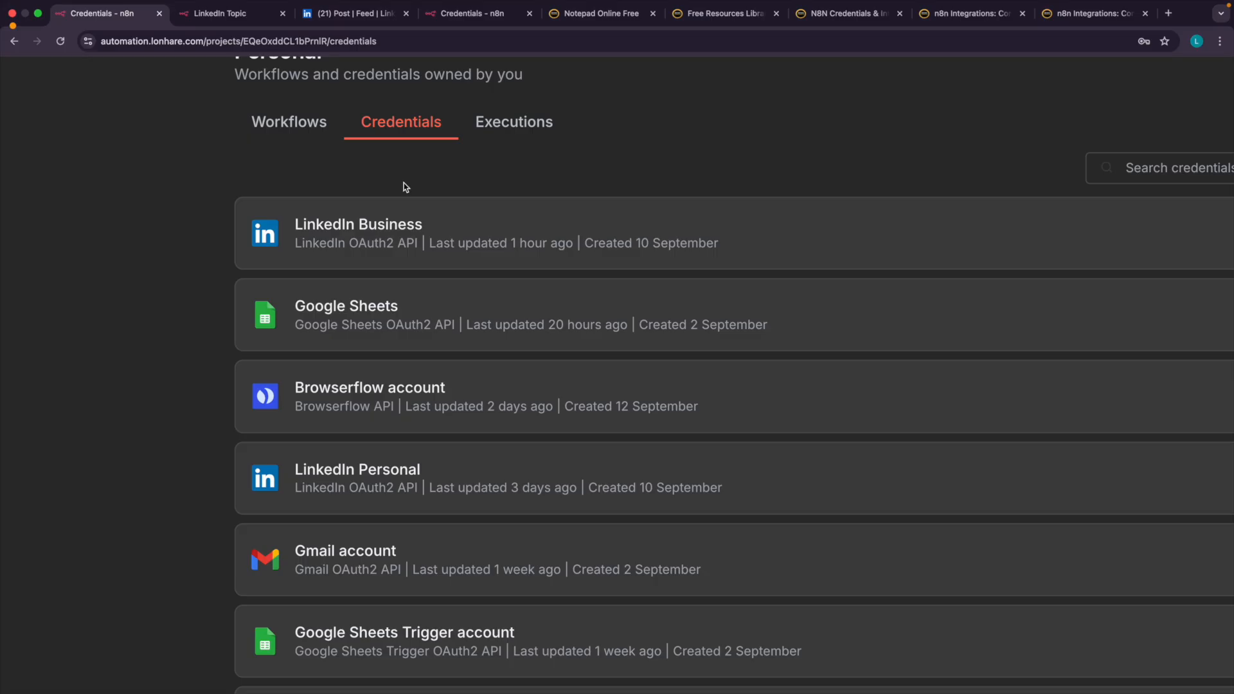
{"action": "scroll", "coordinate": [405, 187], "scroll_direction": "down", "scroll_amount": 5}
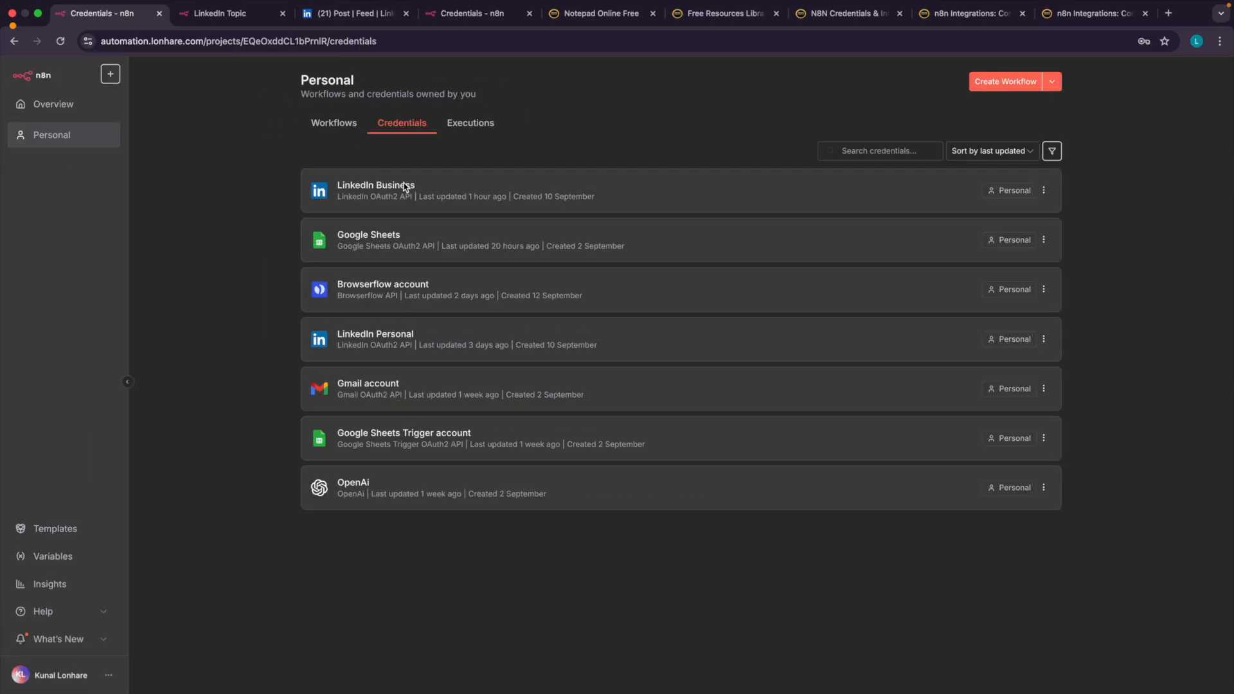
View the OpenAI and LinkedIn integration guides once more and close both of them.
{"action": "left_click", "coordinate": [970, 19]}
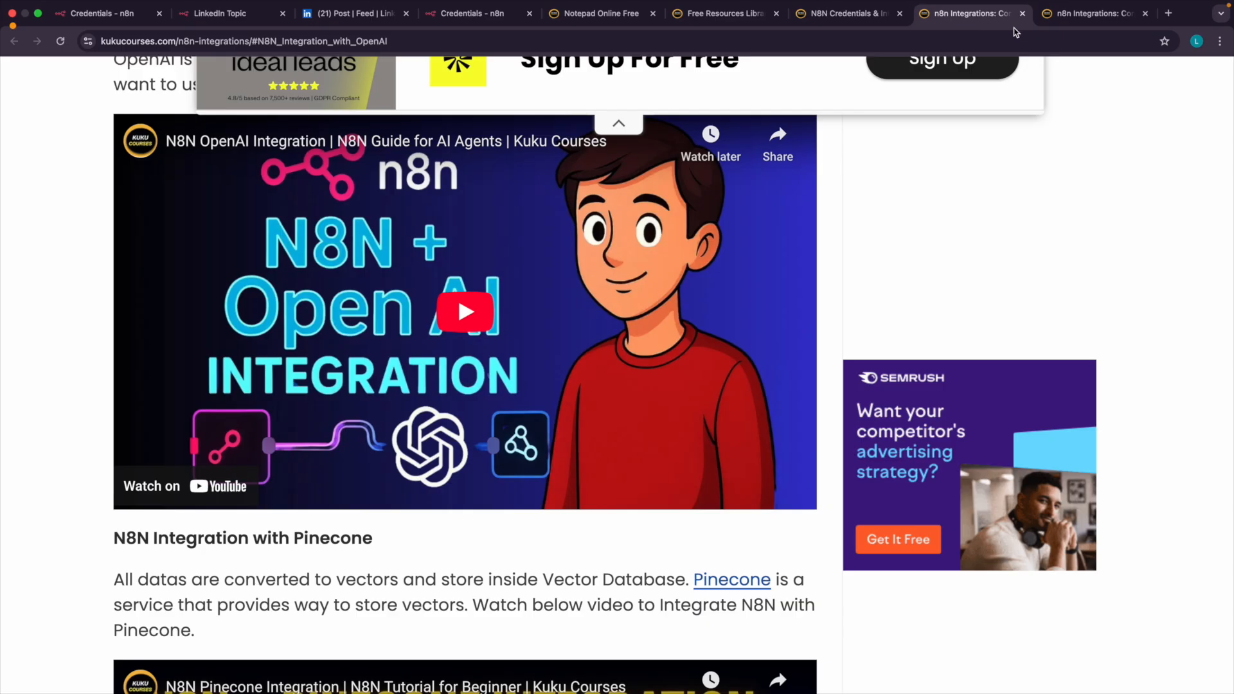
{"action": "left_click", "coordinate": [1072, 19]}
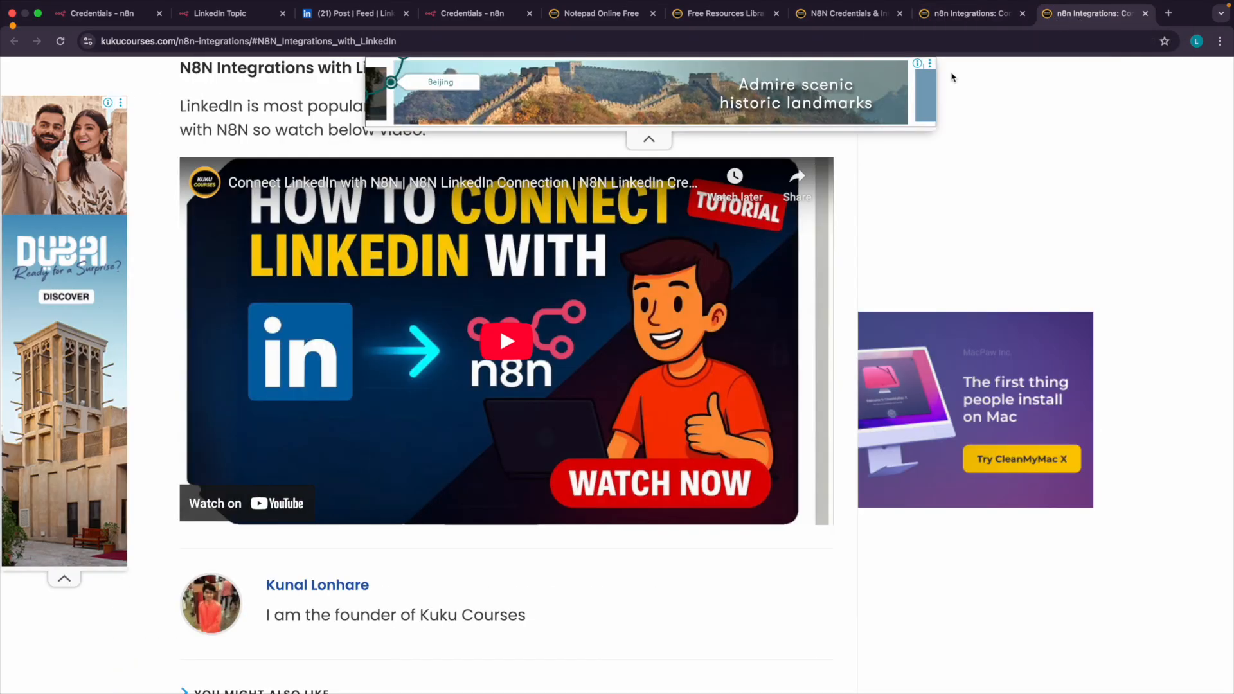
{"action": "left_click", "coordinate": [1023, 13]}
{"action": "left_click", "coordinate": [1022, 13]}
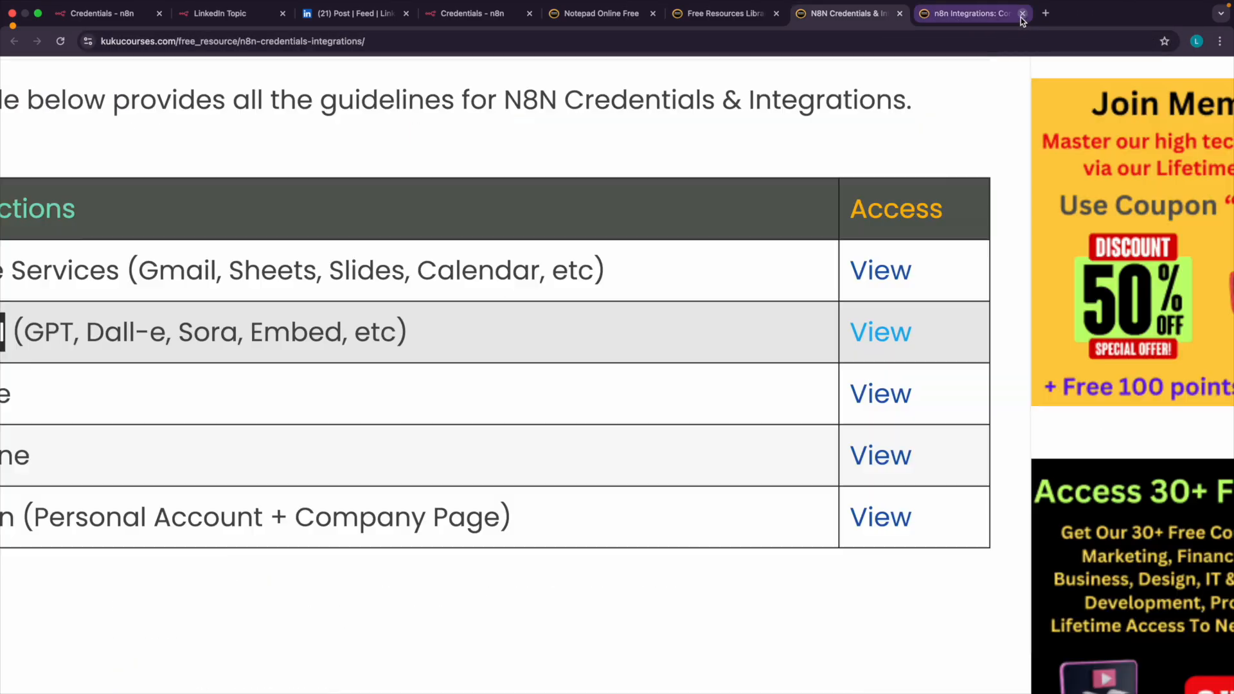
{"action": "left_click", "coordinate": [831, 13]}
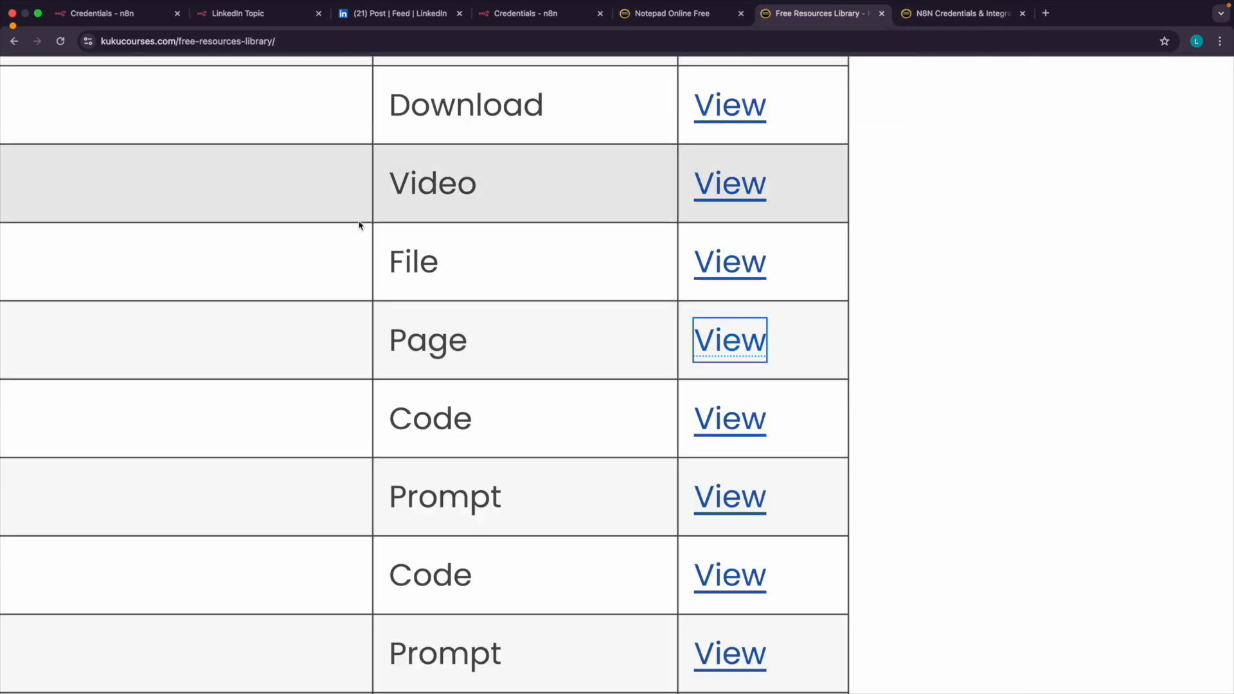
Return to the online notepad and add the text "N8N Basics" on a new line below the Credentials line.
{"action": "left_click", "coordinate": [746, 16]}
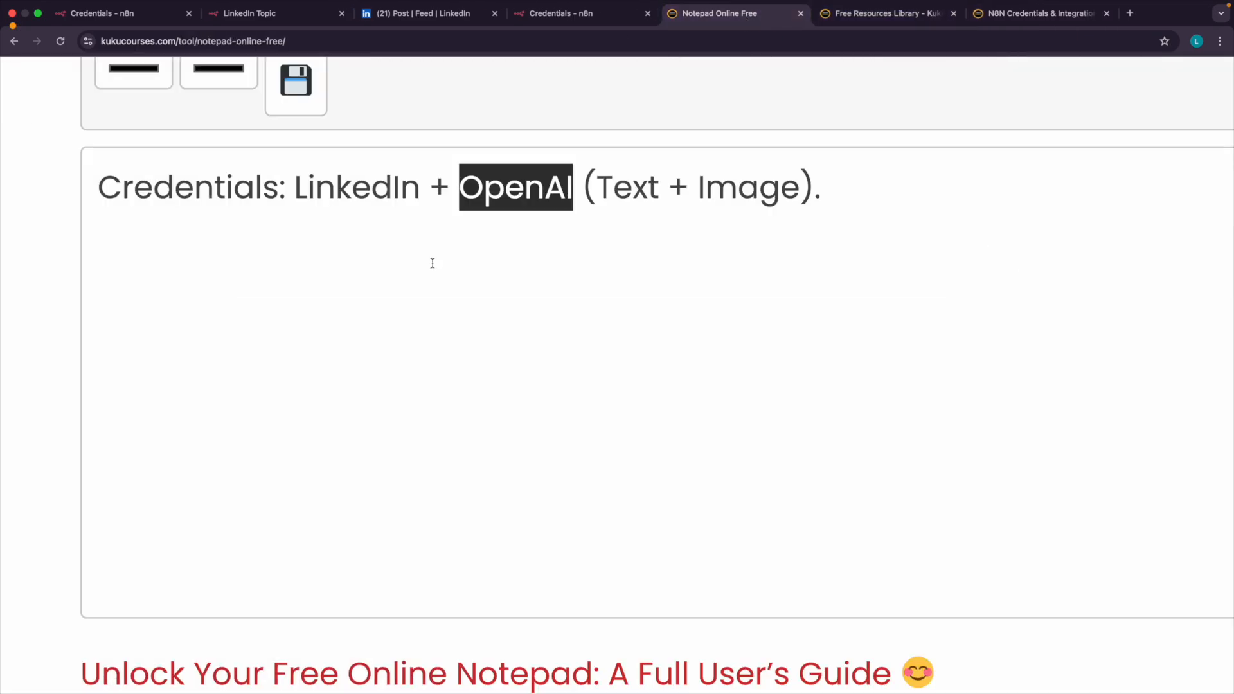
{"action": "left_click", "coordinate": [844, 189]}
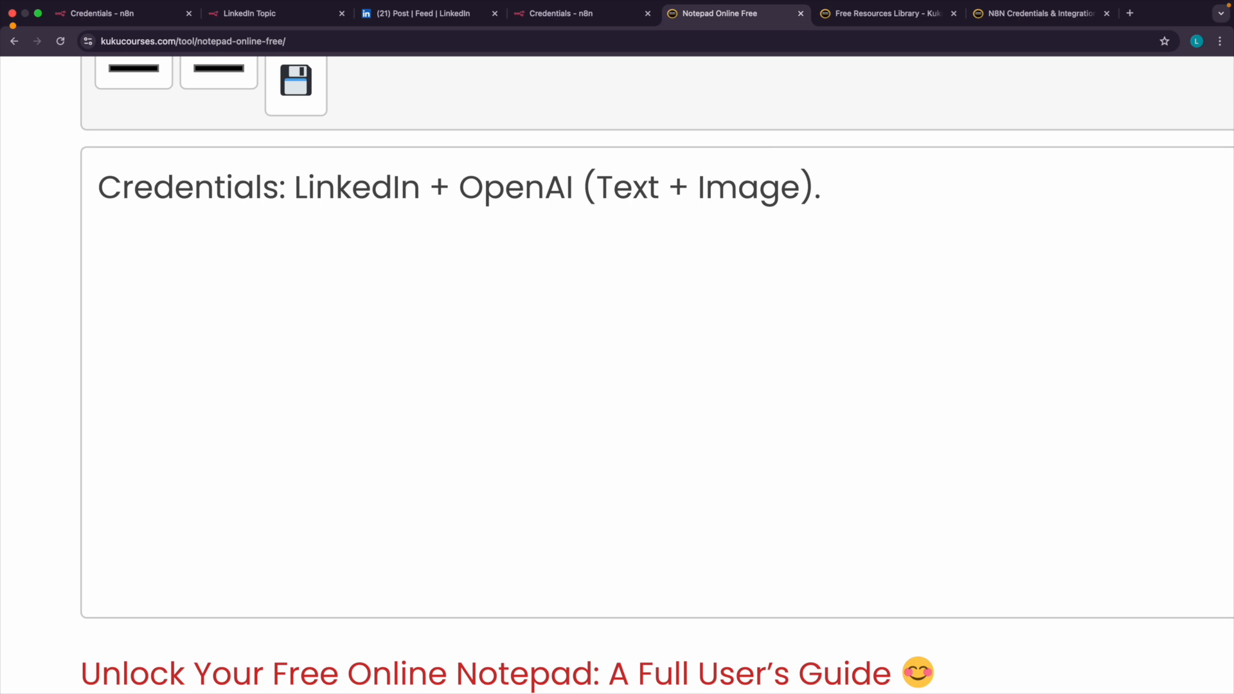
{"action": "type", "text": "N8N Ba"}
{"action": "type", "text": "ic"}
{"action": "key", "text": "BackSpace"}
{"action": "key", "text": "BackSpace"}
{"action": "type", "text": "sics"}
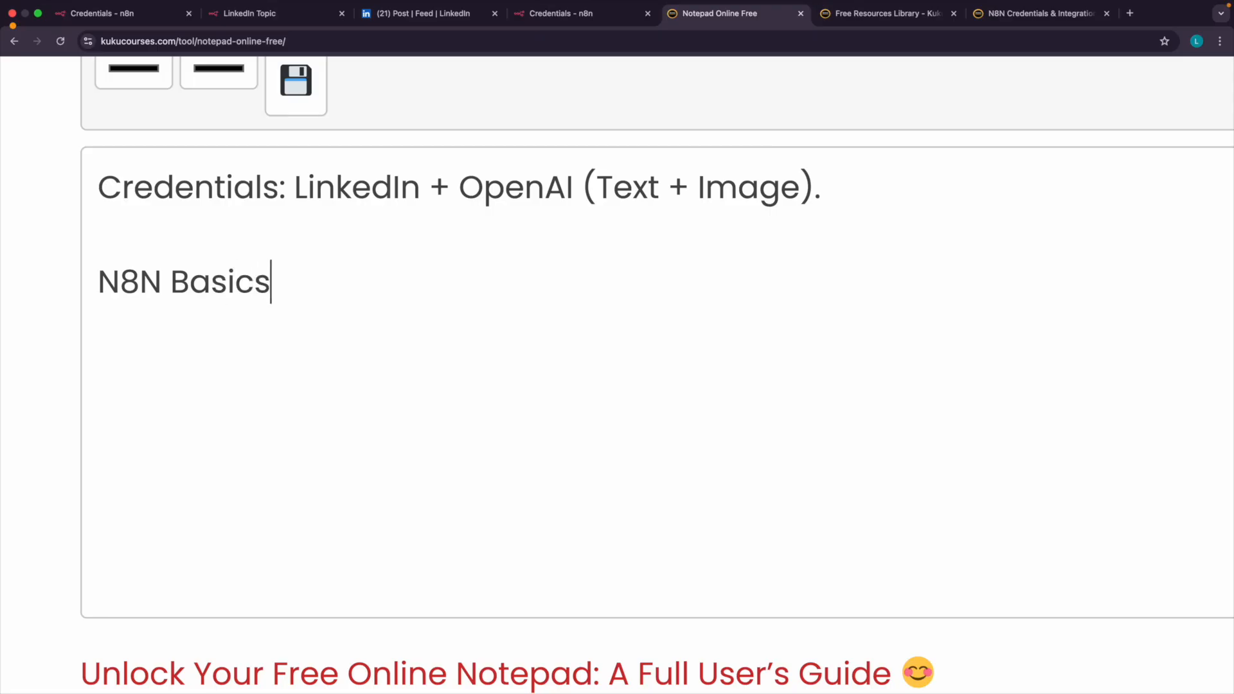
{"action": "type", "text": " ()"}
Append "(Concept, AI, Automation, AI Model, Setup)" to the N8N Basics line.
{"action": "key", "text": "Caps_Lock"}
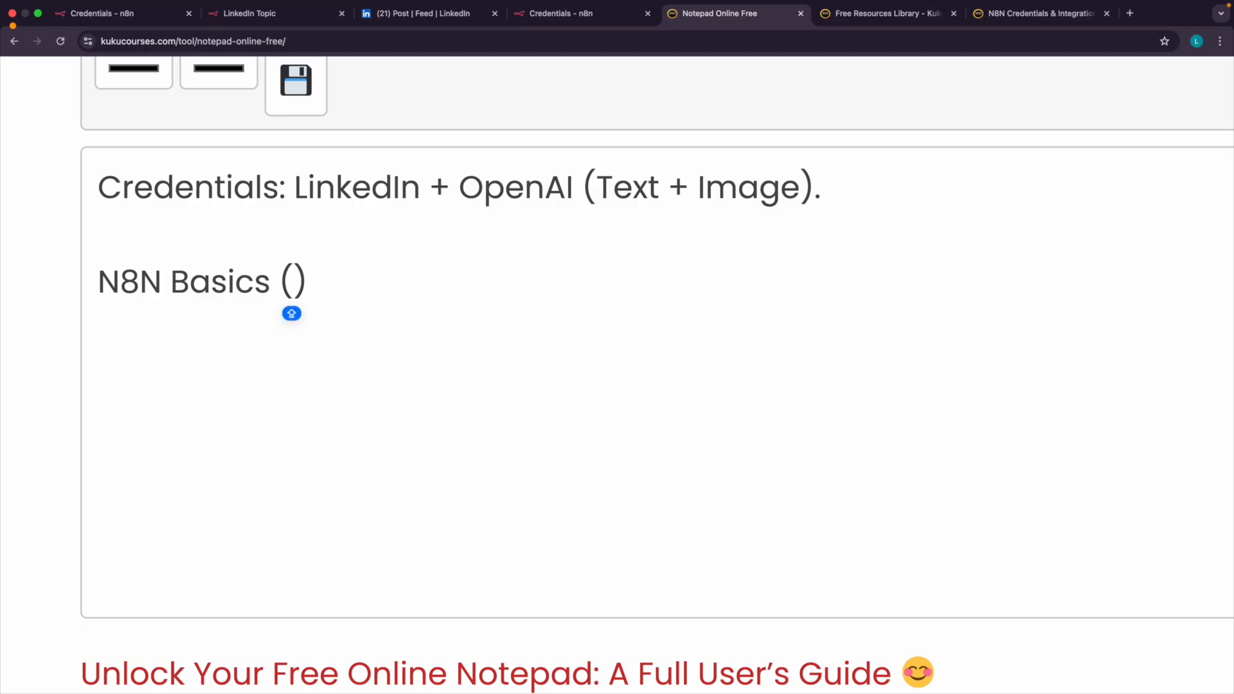
{"action": "type", "text": "Concept, A"}
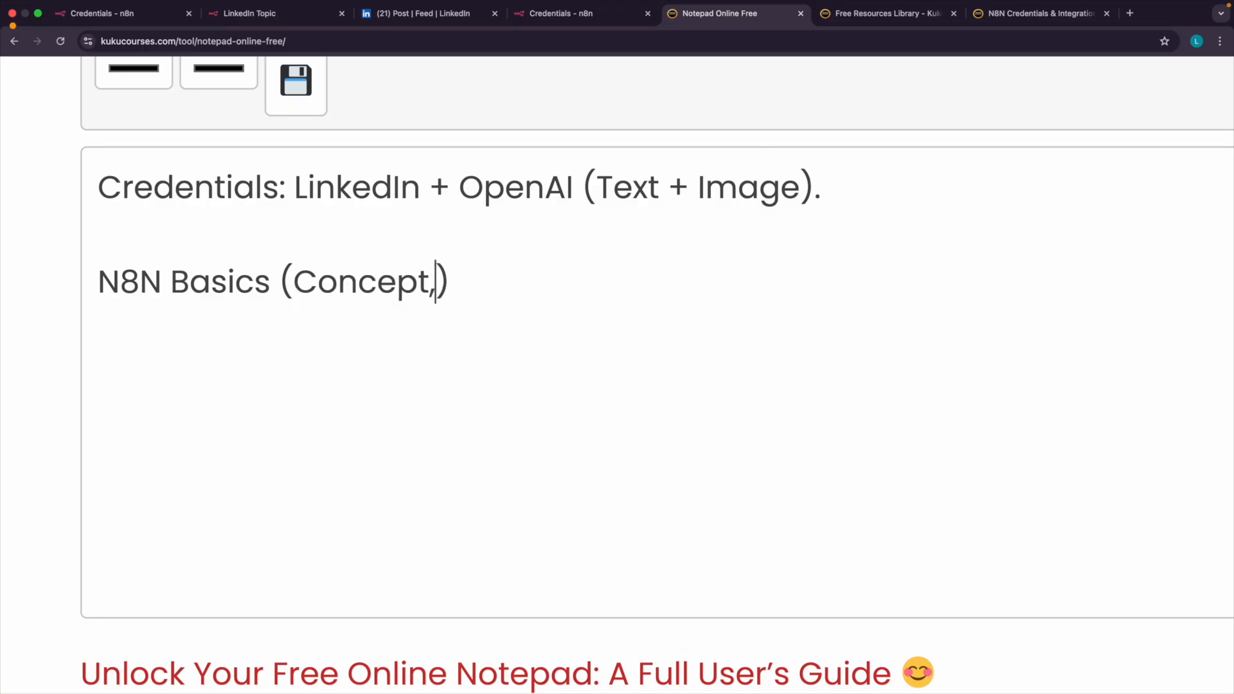
{"action": "type", "text": "I"}
{"action": "type", "text": ", Automat"}
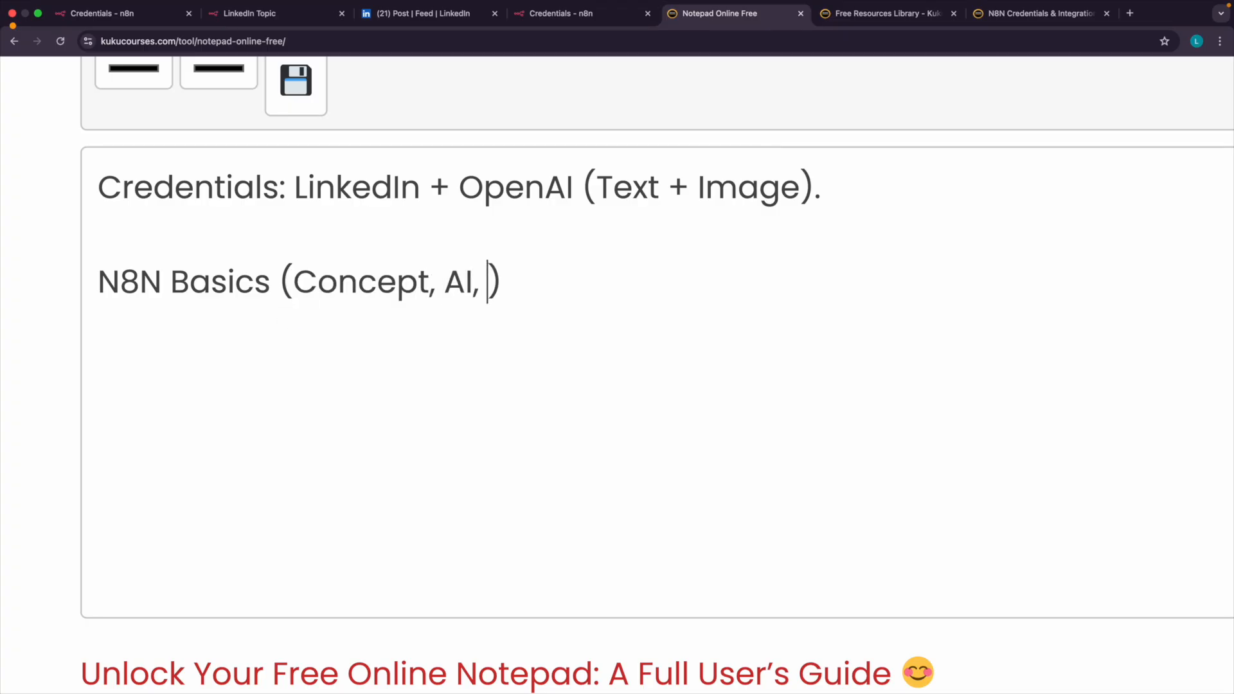
{"action": "type", "text": "ion,"}
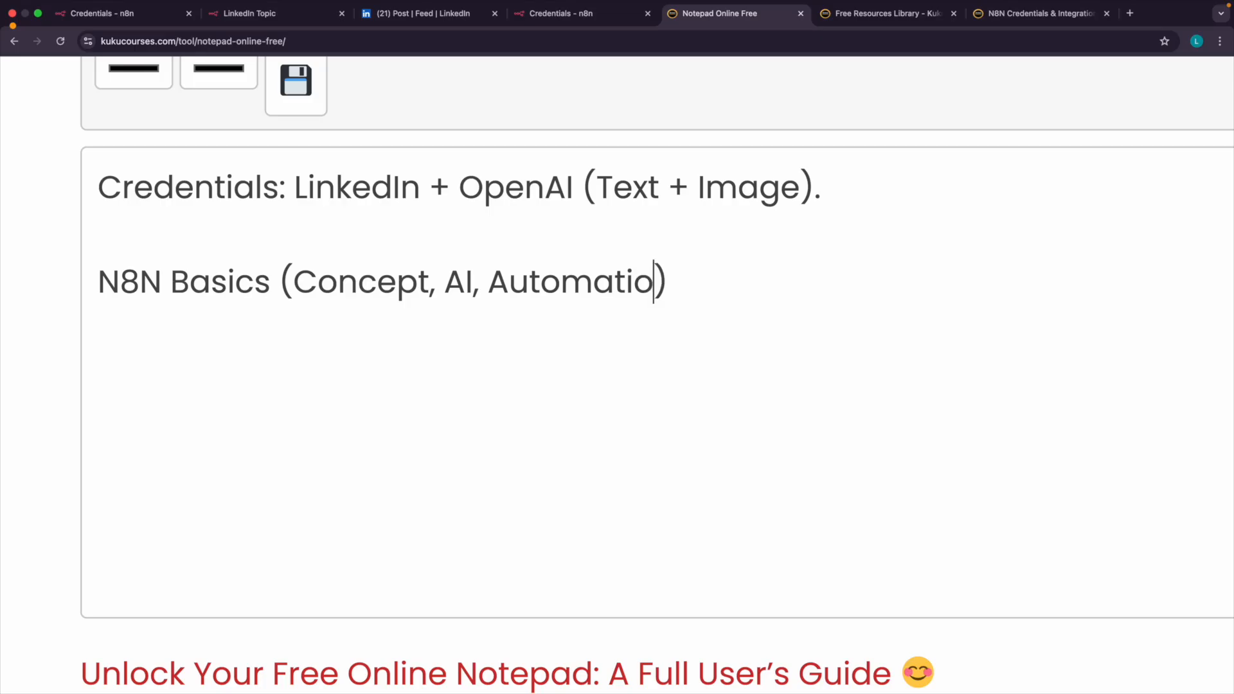
{"action": "key", "text": "Caps_Lock"}
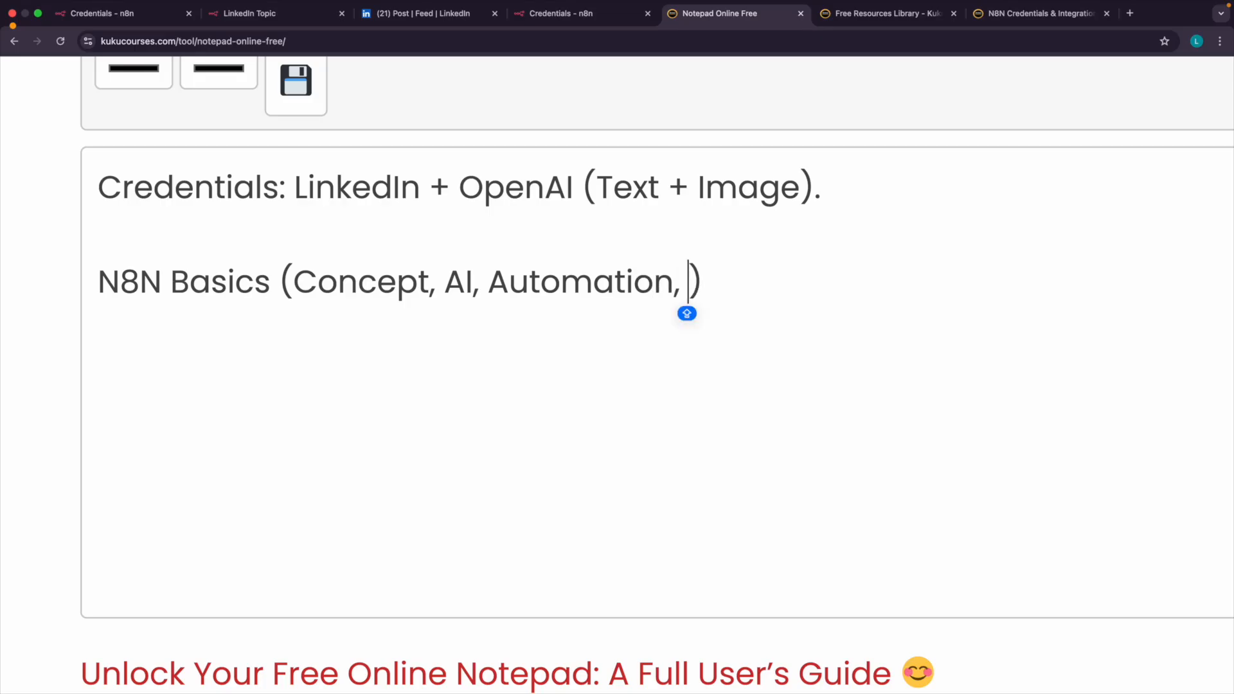
{"action": "type", "text": "AI Mod"}
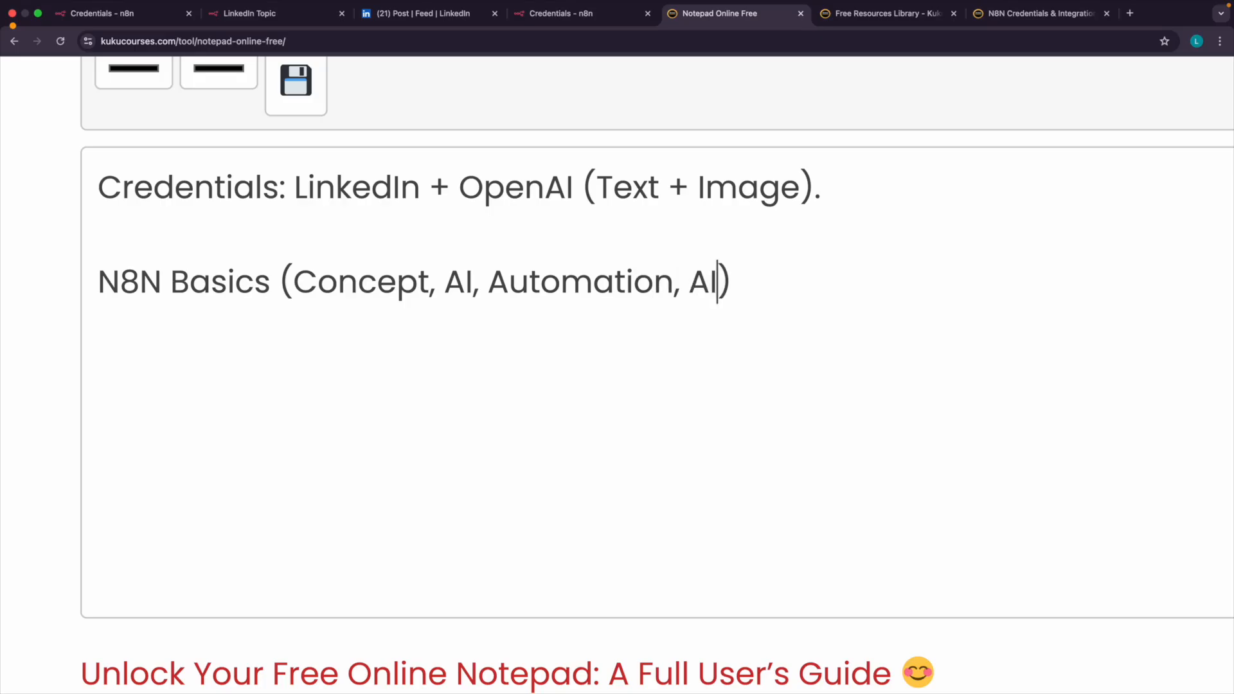
{"action": "type", "text": "el"}
{"action": "type", "text": ", "}
{"action": "type", "text": "Set"}
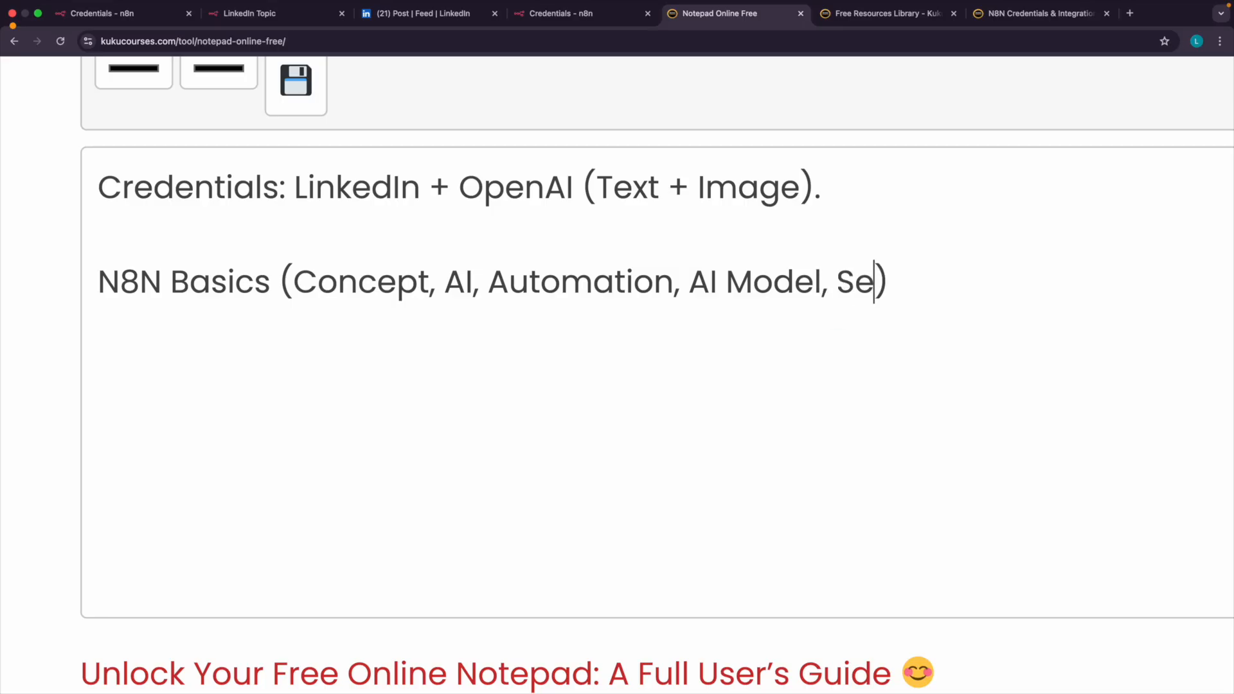
{"action": "type", "text": "up"}
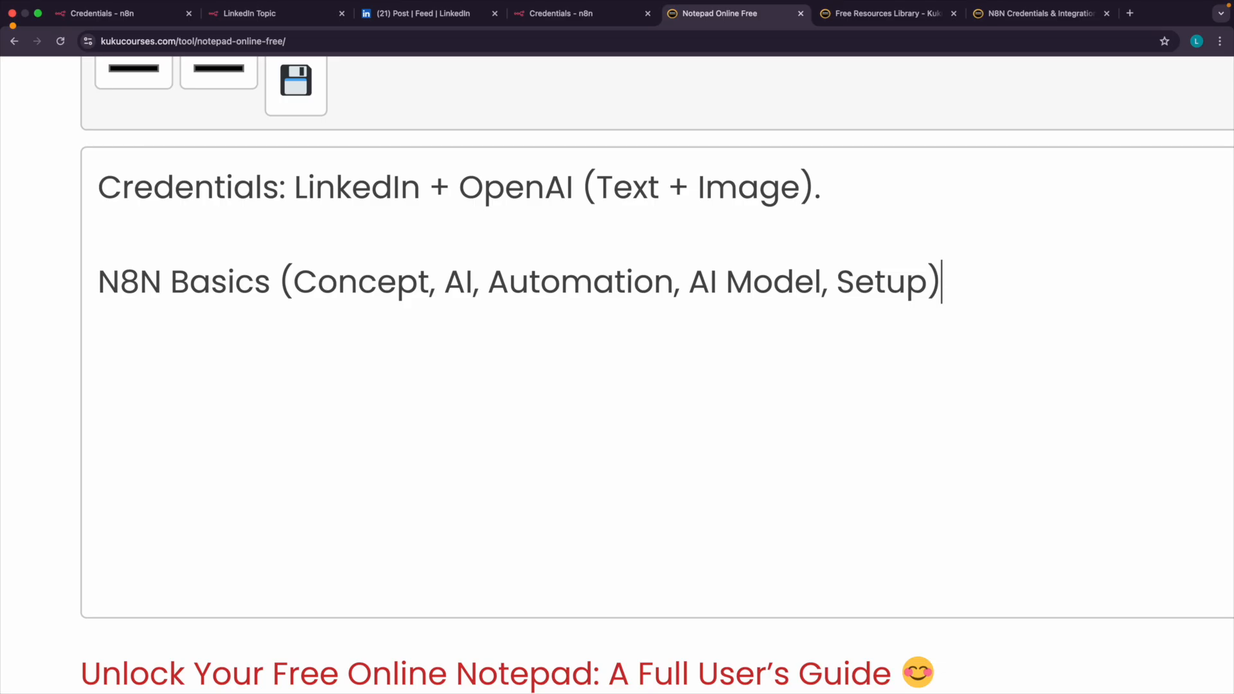
{"action": "double_click", "coordinate": [883, 283]}
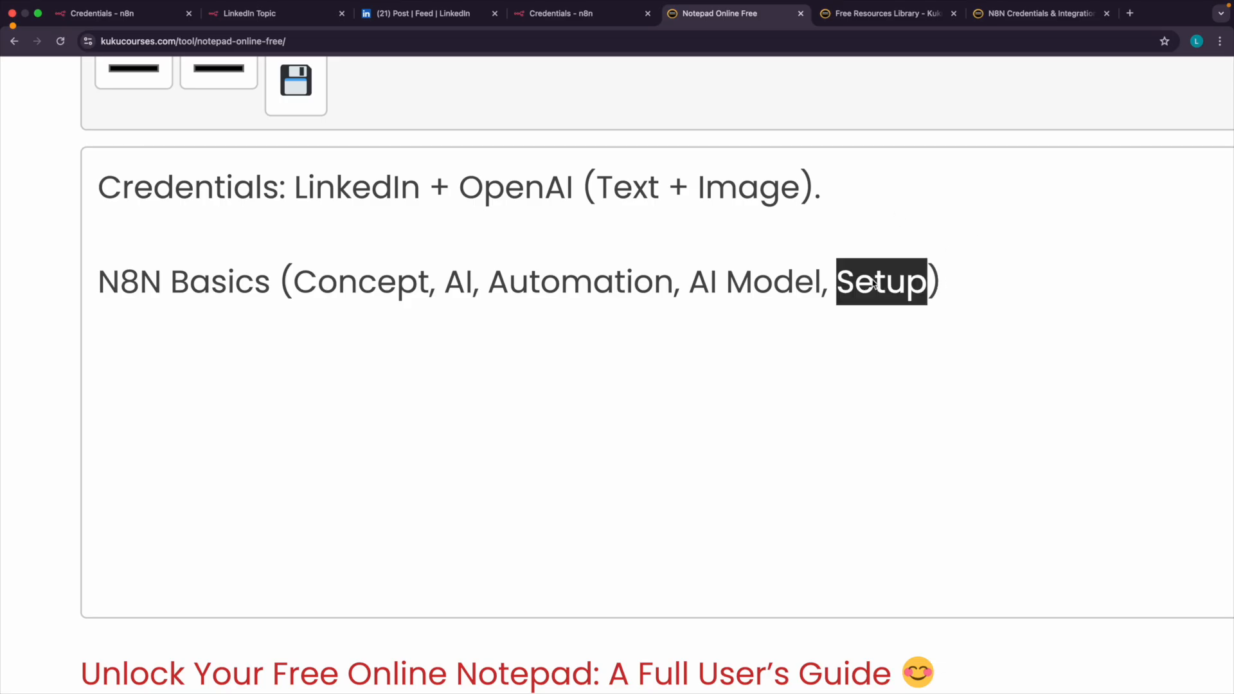
{"action": "left_click", "coordinate": [970, 302]}
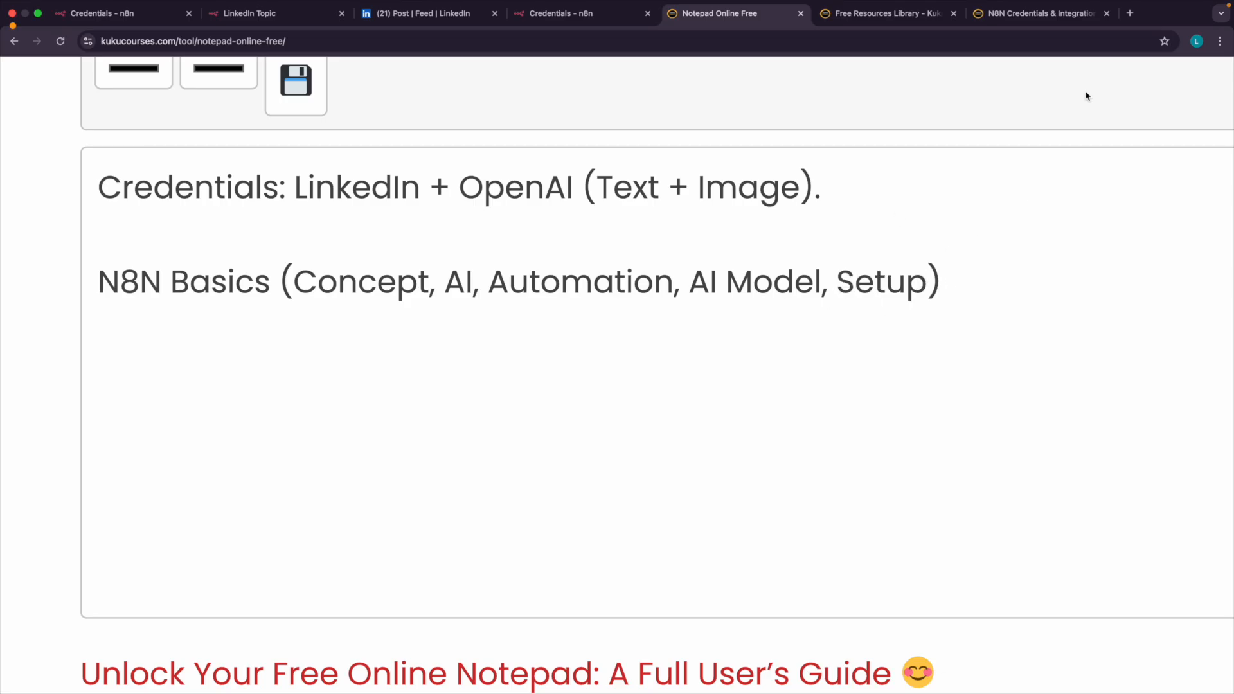
Switch to the Free Resources Library page and open the site's Free Courses category.
{"action": "left_click", "coordinate": [922, 17]}
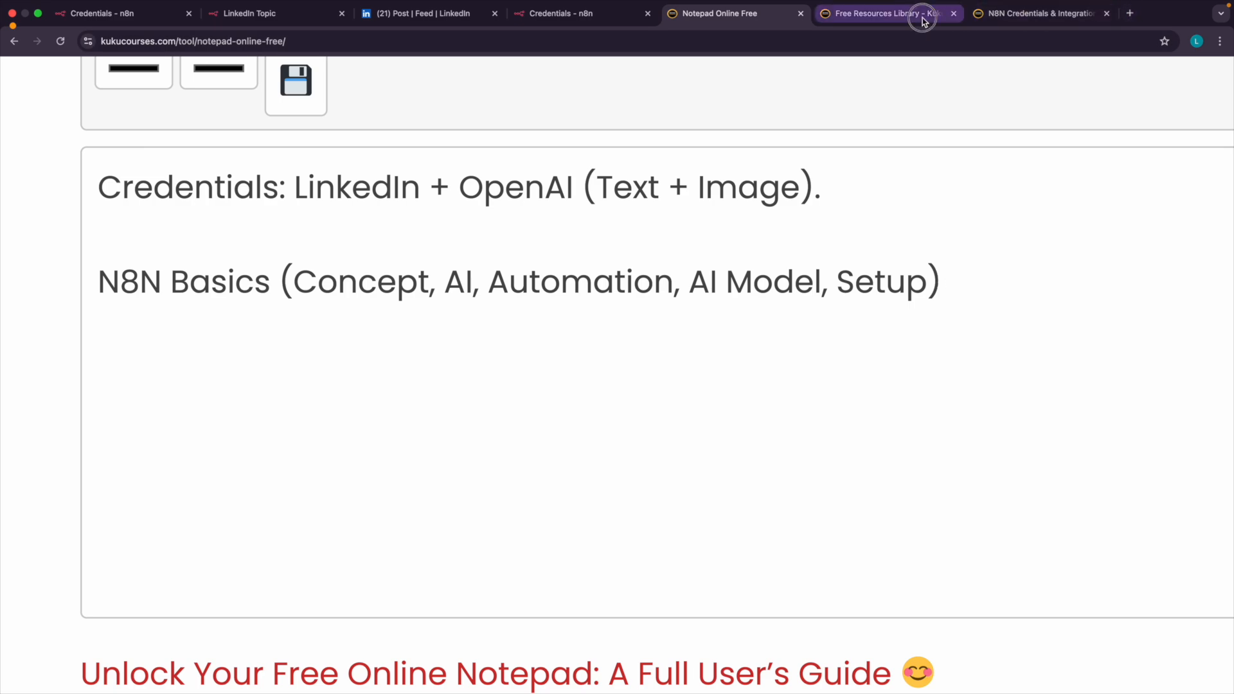
{"action": "scroll", "coordinate": [736, 105], "scroll_direction": "down", "scroll_amount": 5}
{"action": "scroll", "coordinate": [736, 105], "scroll_direction": "up", "scroll_amount": 4}
{"action": "mouse_move", "coordinate": [622, 87]}
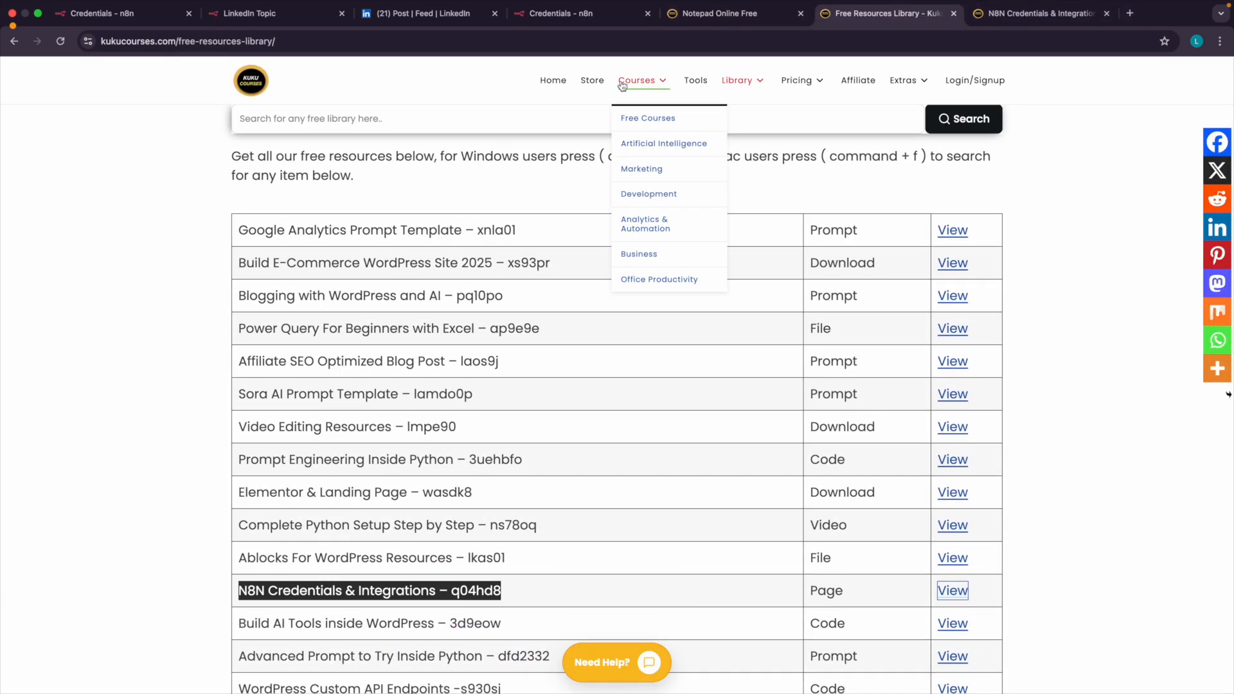
{"action": "scroll", "coordinate": [642, 83], "scroll_direction": "up", "scroll_amount": 4}
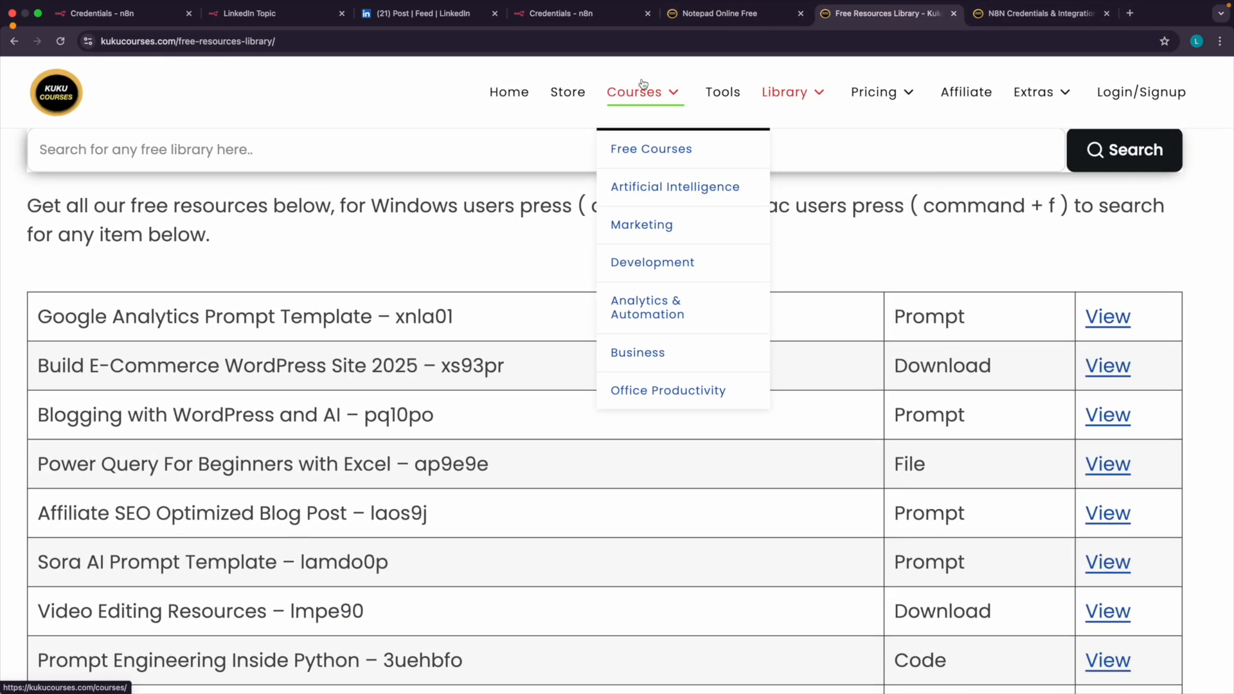
{"action": "left_click", "coordinate": [650, 145]}
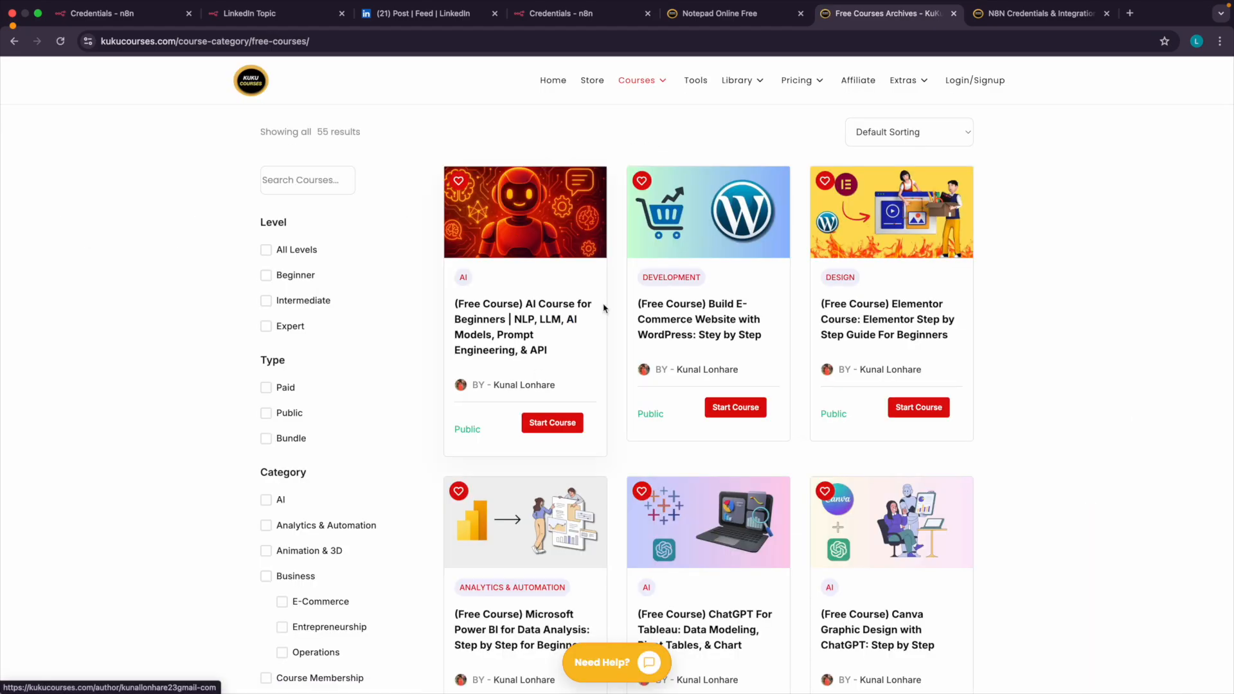
Search the free courses for "ai agent".
{"action": "left_click", "coordinate": [303, 180]}
{"action": "scroll", "coordinate": [299, 182], "scroll_direction": "up", "scroll_amount": 5}
{"action": "type", "text": "ai agent"}
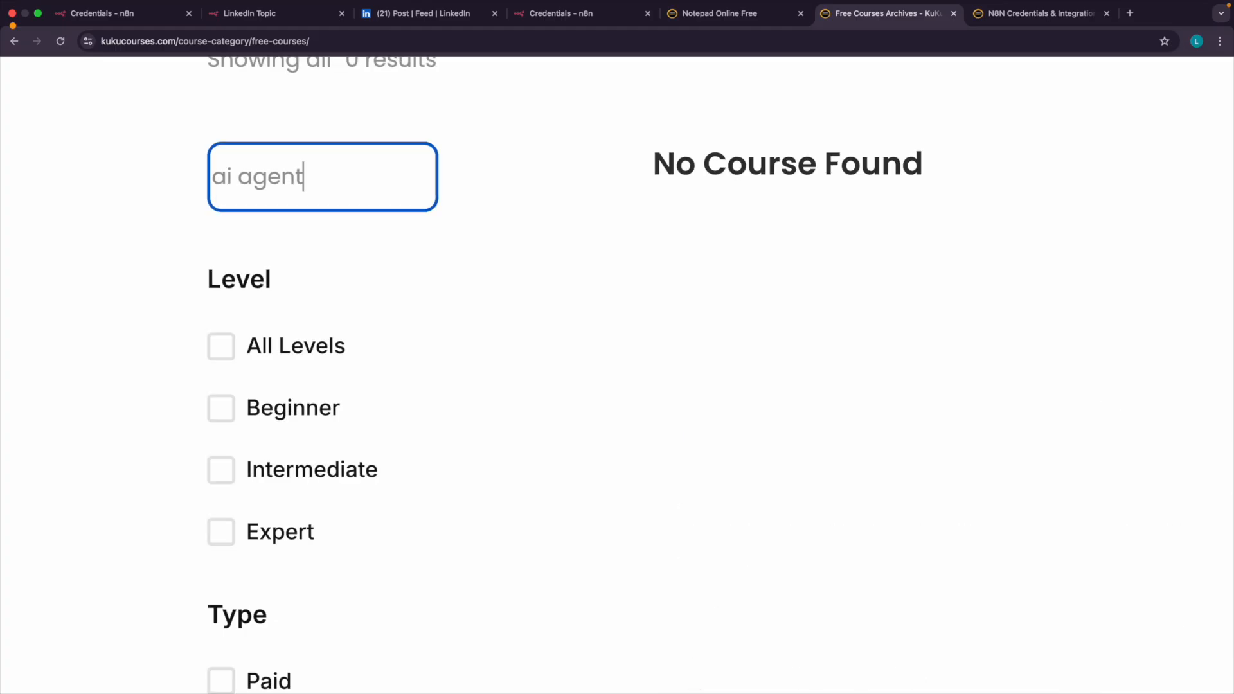
{"action": "scroll", "coordinate": [555, 142], "scroll_direction": "down", "scroll_amount": 5}
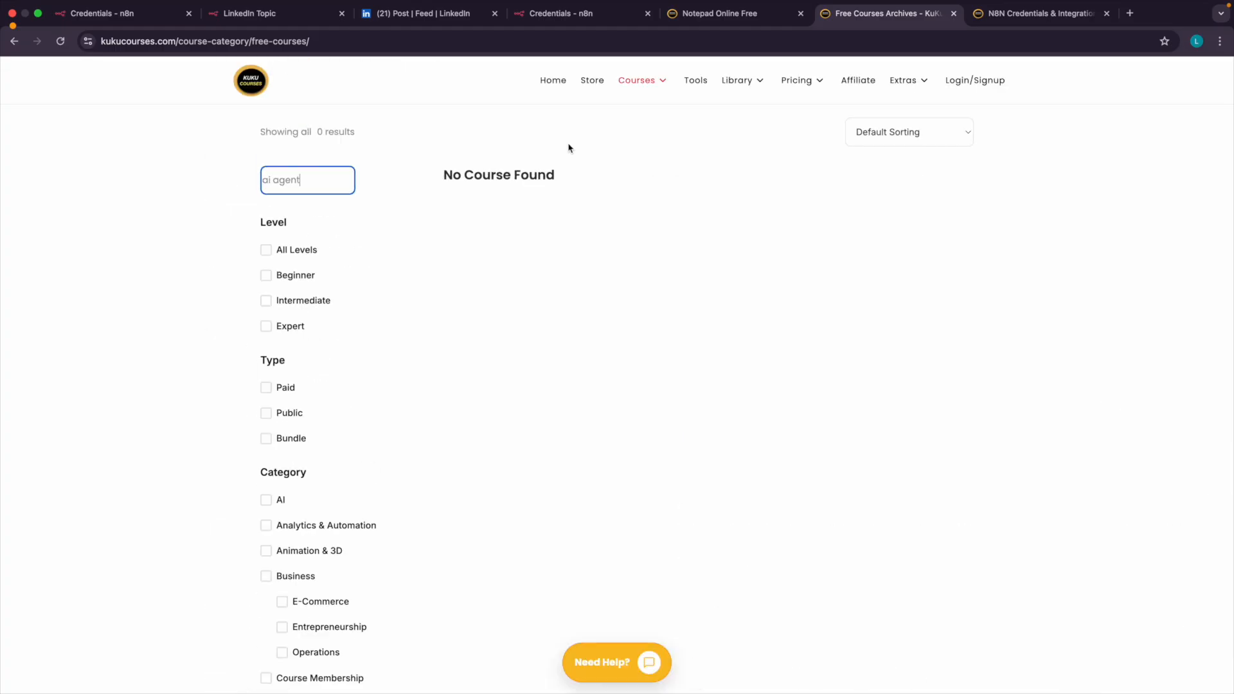
Open the full course catalogue and start the "(Free Course) AI Agent & Automation Full Course: Step by Step".
{"action": "left_click", "coordinate": [642, 83]}
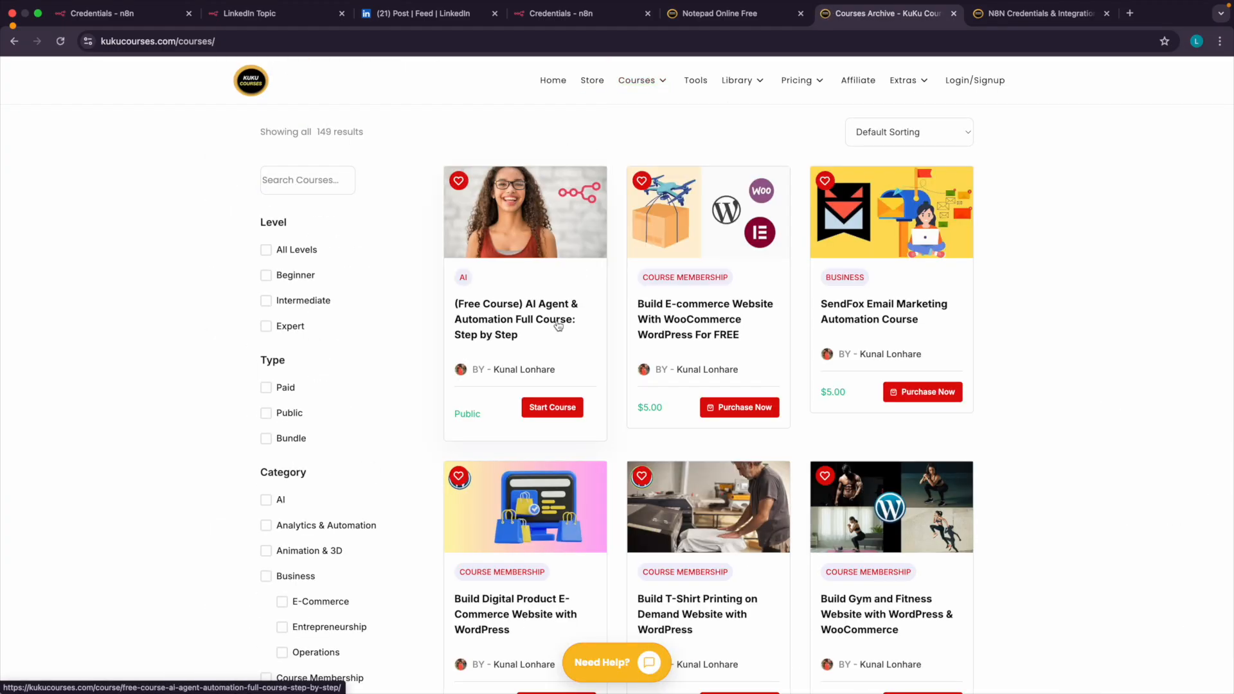
{"action": "scroll", "coordinate": [554, 300], "scroll_direction": "up", "scroll_amount": 5}
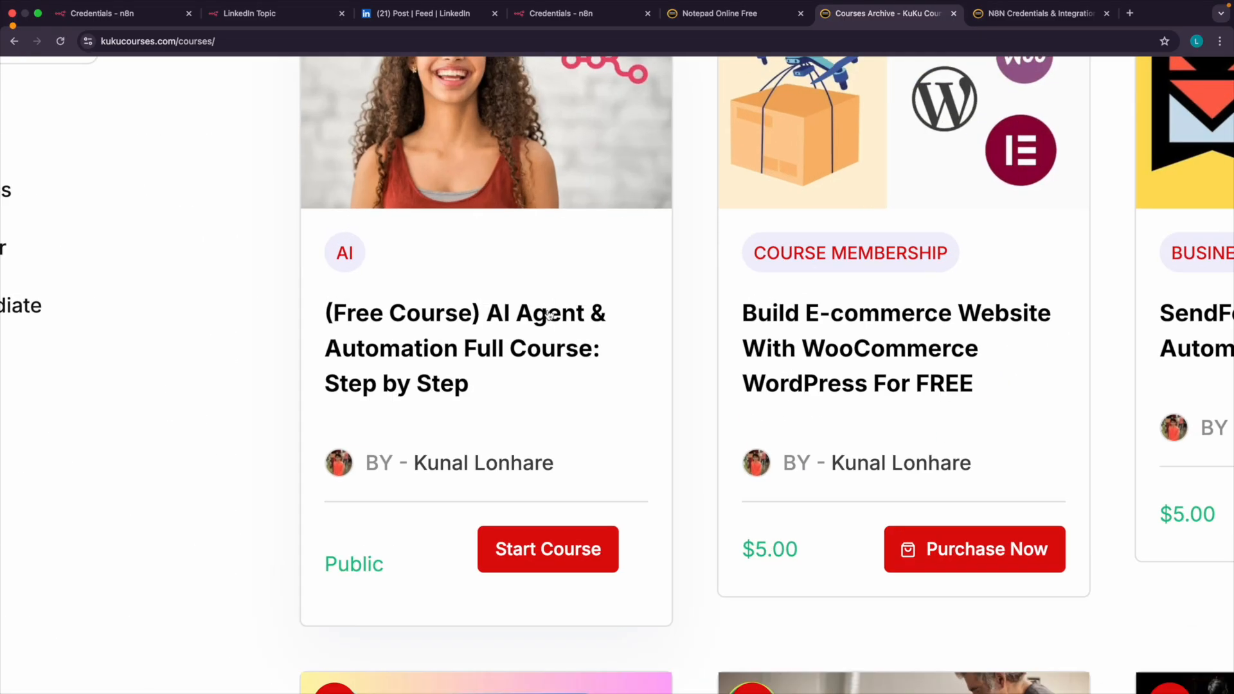
{"action": "left_click", "coordinate": [474, 358]}
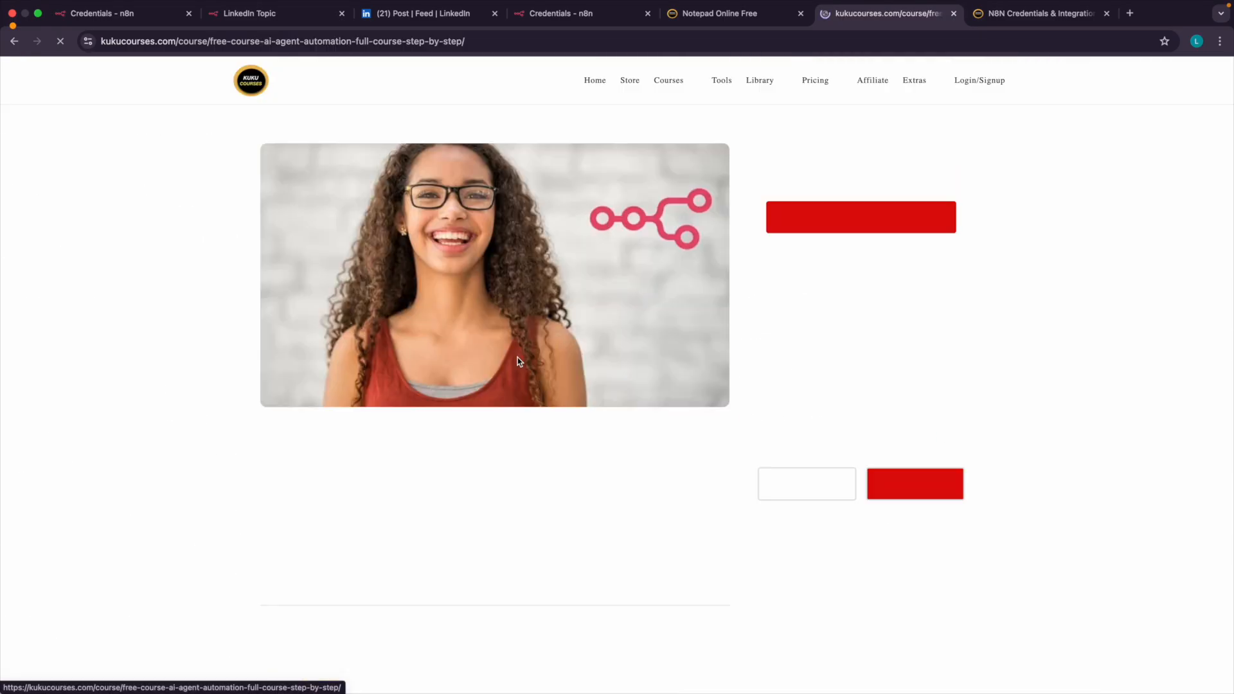
{"action": "left_click_drag", "start_coordinate": [799, 172], "coordinate": [841, 175]}
{"action": "left_click", "coordinate": [852, 221]}
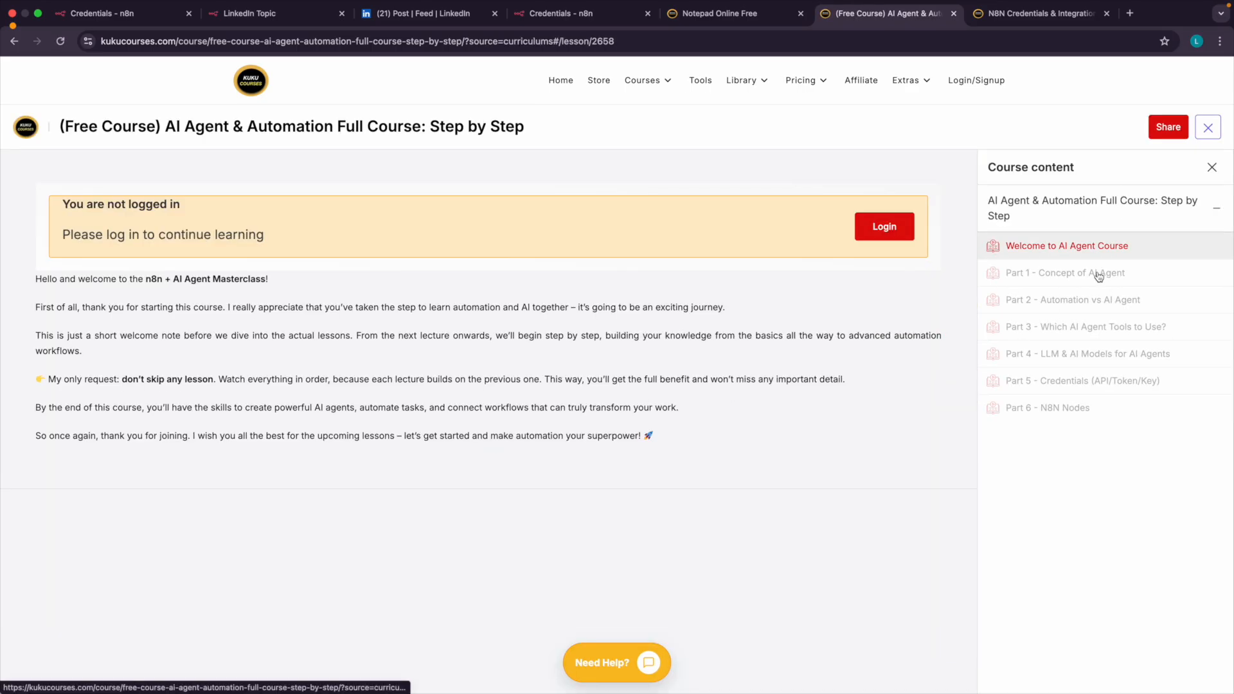
Open the lesson "Part 1 - Concept of AI Agent", briefly play and pause its video, and examine the course's lesson list.
{"action": "scroll", "coordinate": [1099, 277], "scroll_direction": "up", "scroll_amount": 5}
{"action": "left_click", "coordinate": [937, 276]}
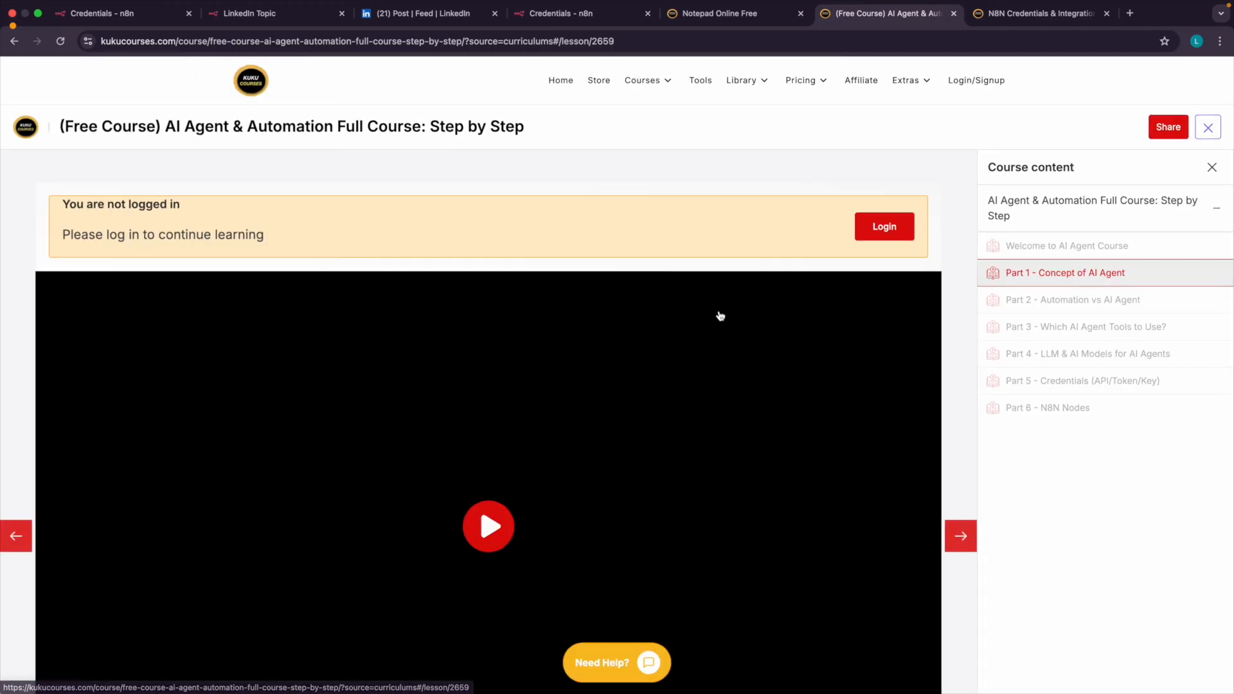
{"action": "scroll", "coordinate": [770, 379], "scroll_direction": "down", "scroll_amount": 2}
{"action": "left_click", "coordinate": [671, 332]}
{"action": "left_click", "coordinate": [660, 326]}
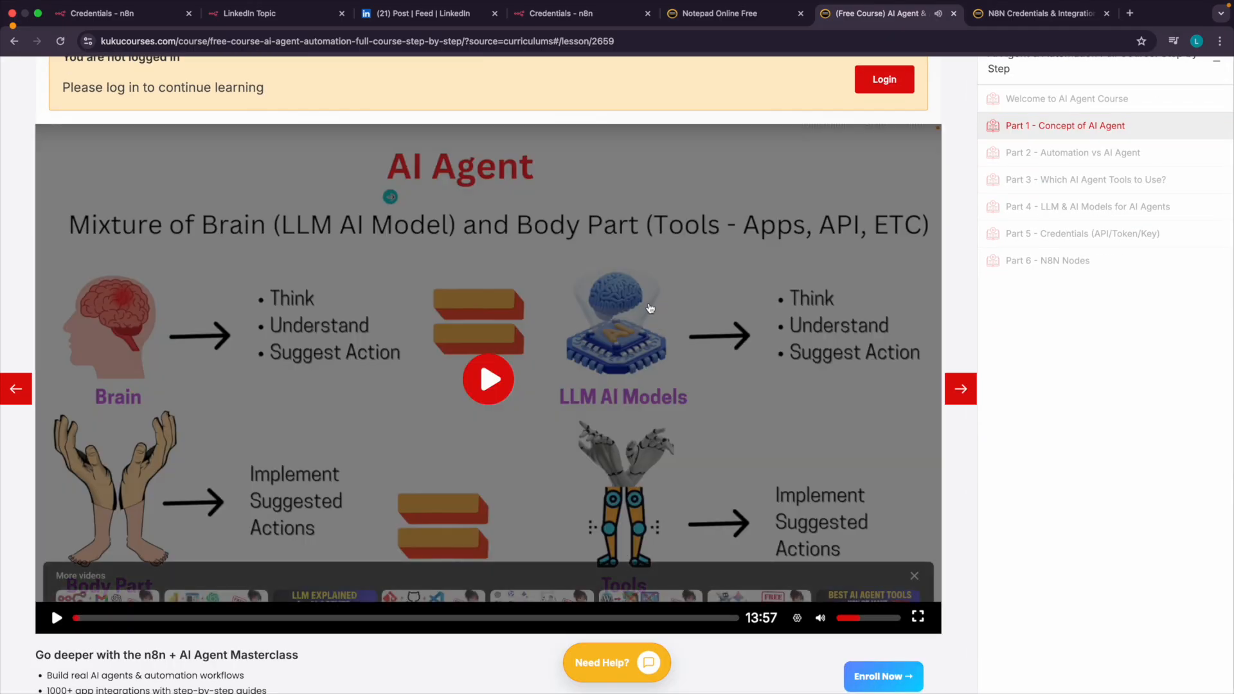
{"action": "scroll", "coordinate": [1104, 174], "scroll_direction": "up", "scroll_amount": 5}
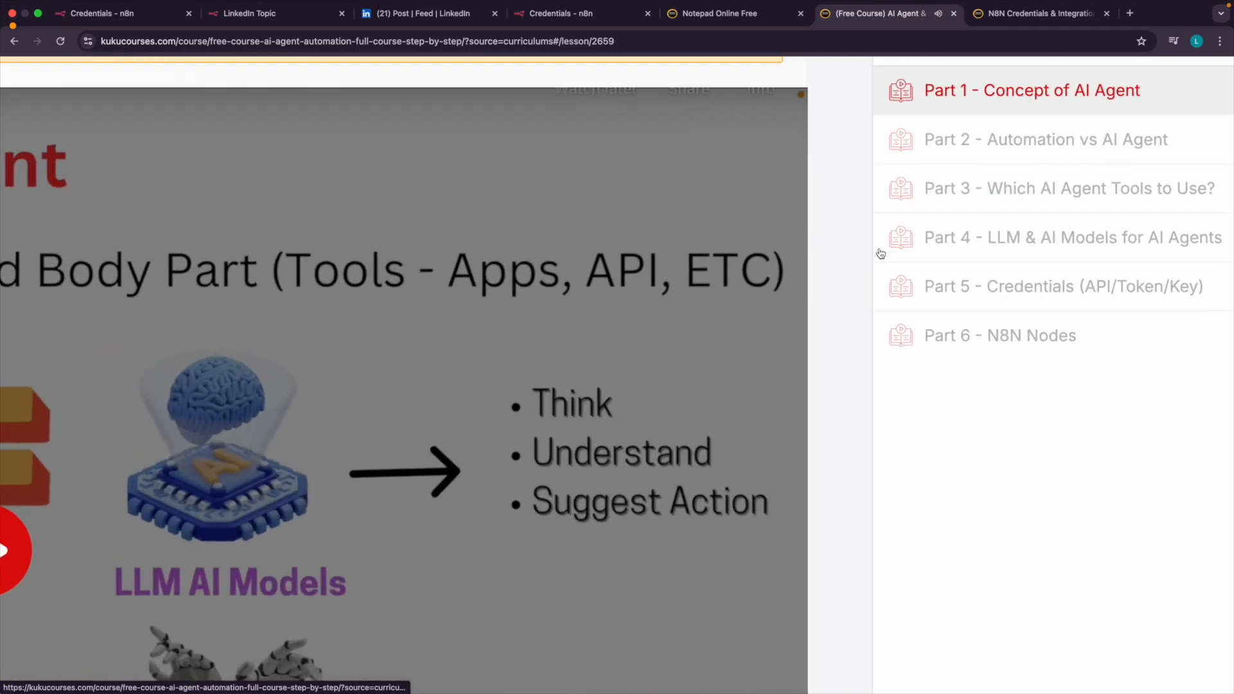
{"action": "scroll", "coordinate": [957, 258], "scroll_direction": "up", "scroll_amount": 1}
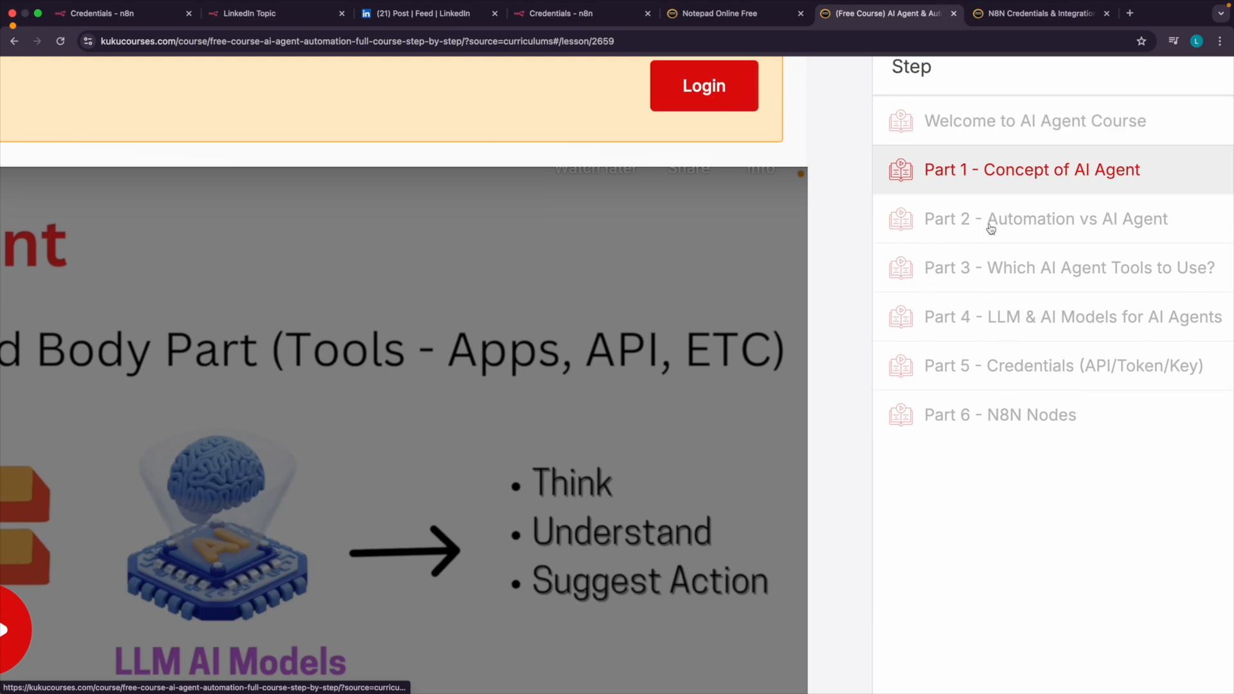
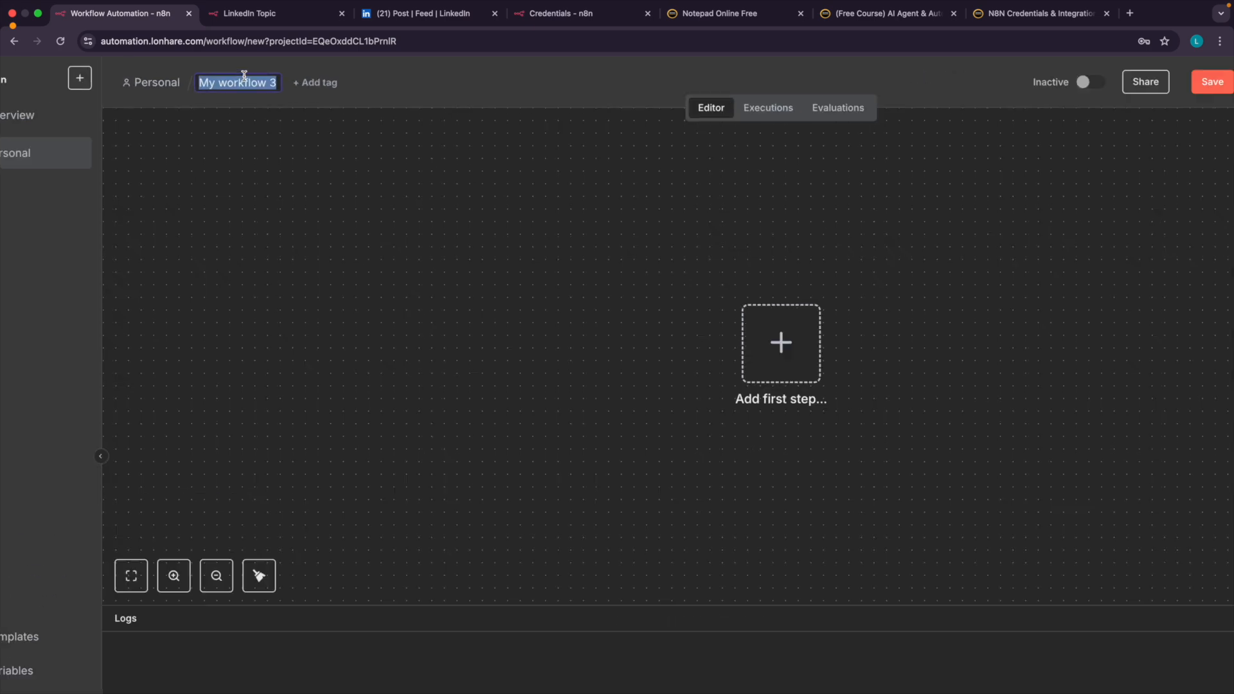
Rename the new workflow as "Automate LinkedIn Post".
{"action": "type", "text": "Automa"}
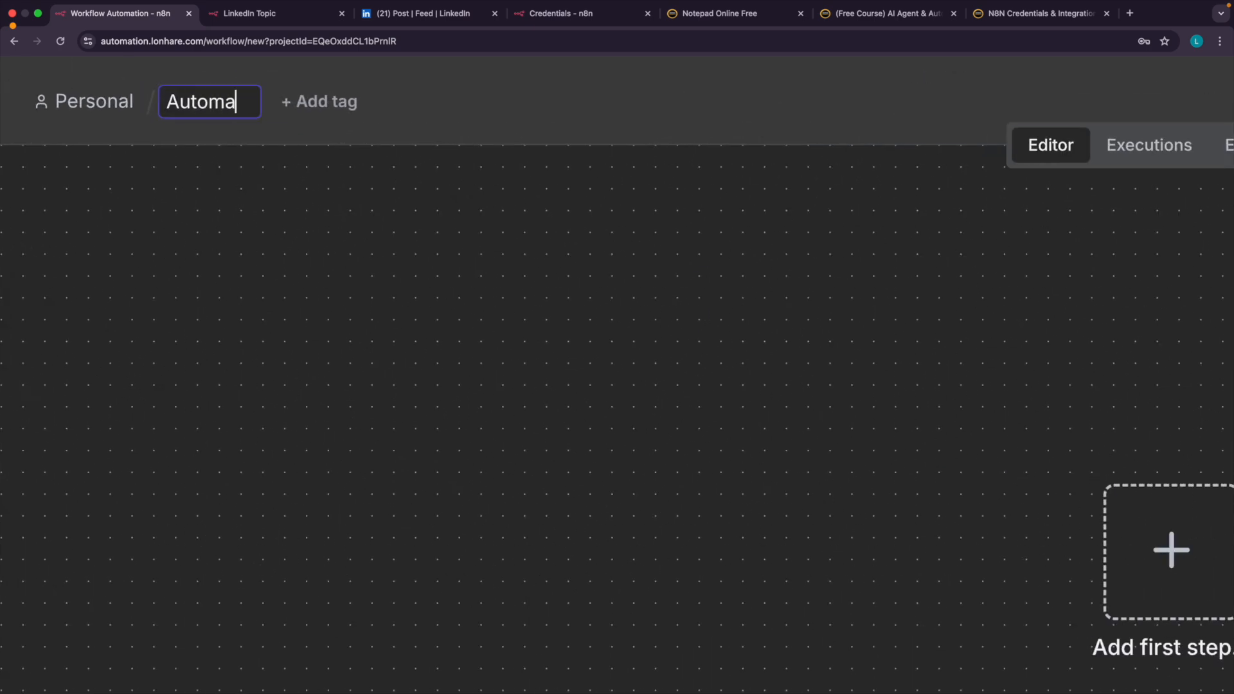
{"action": "type", "text": "te Link"}
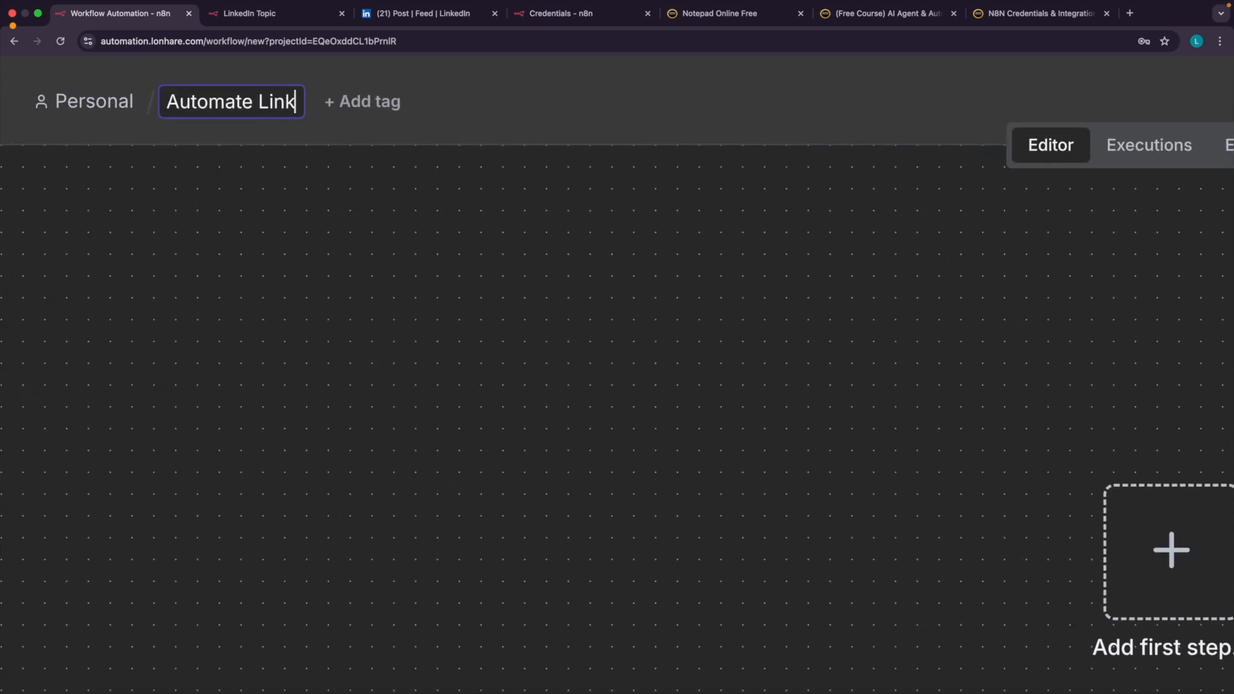
{"action": "type", "text": "edIn P"}
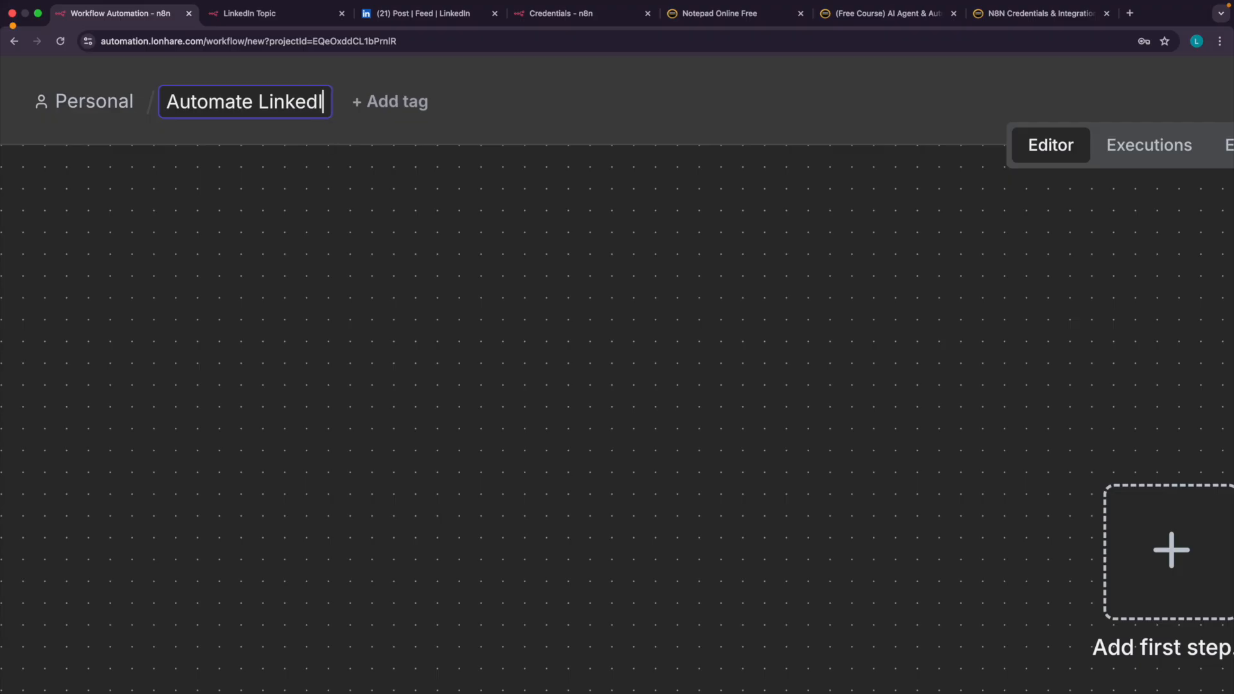
{"action": "type", "text": "ost"}
{"action": "key", "text": "Return"}
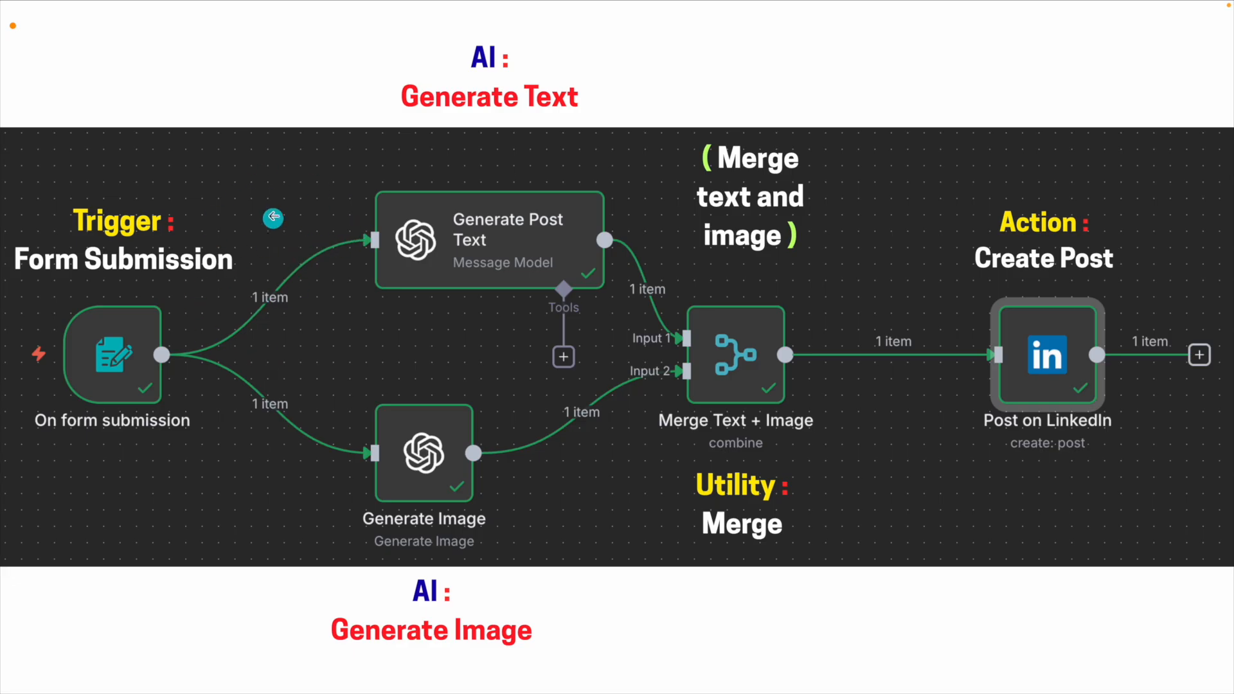
{"action": "left_click", "coordinate": [107, 378]}
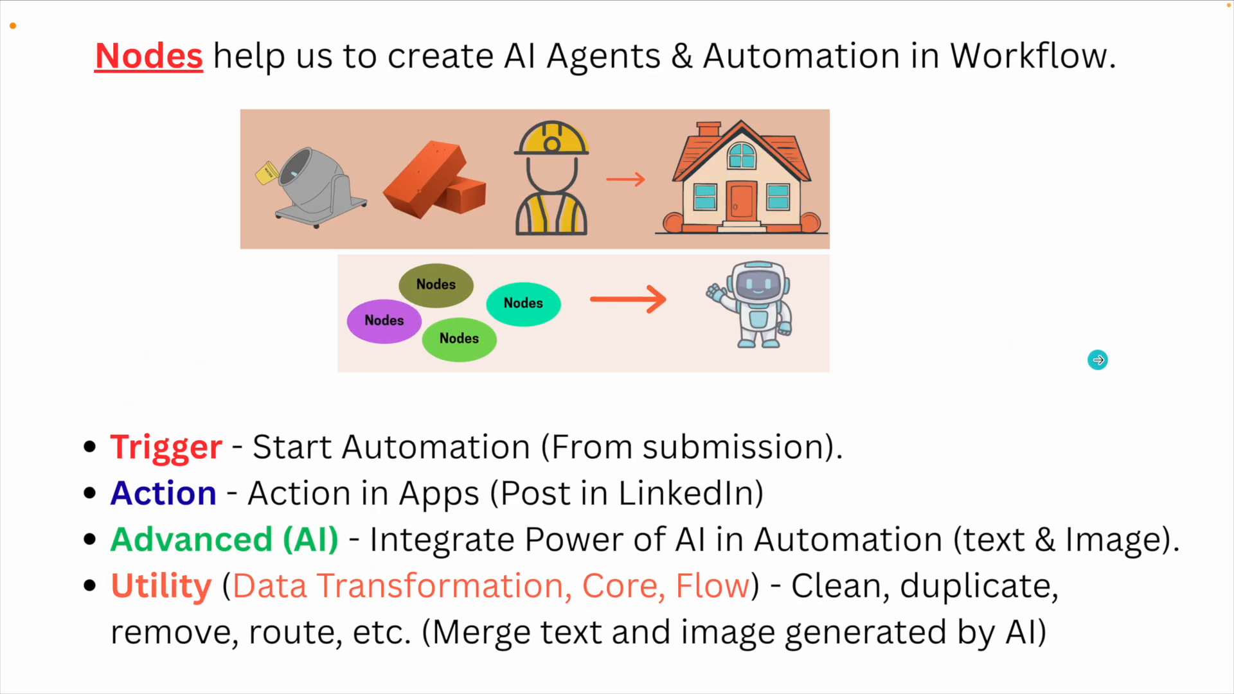
{"action": "left_click", "coordinate": [1098, 360]}
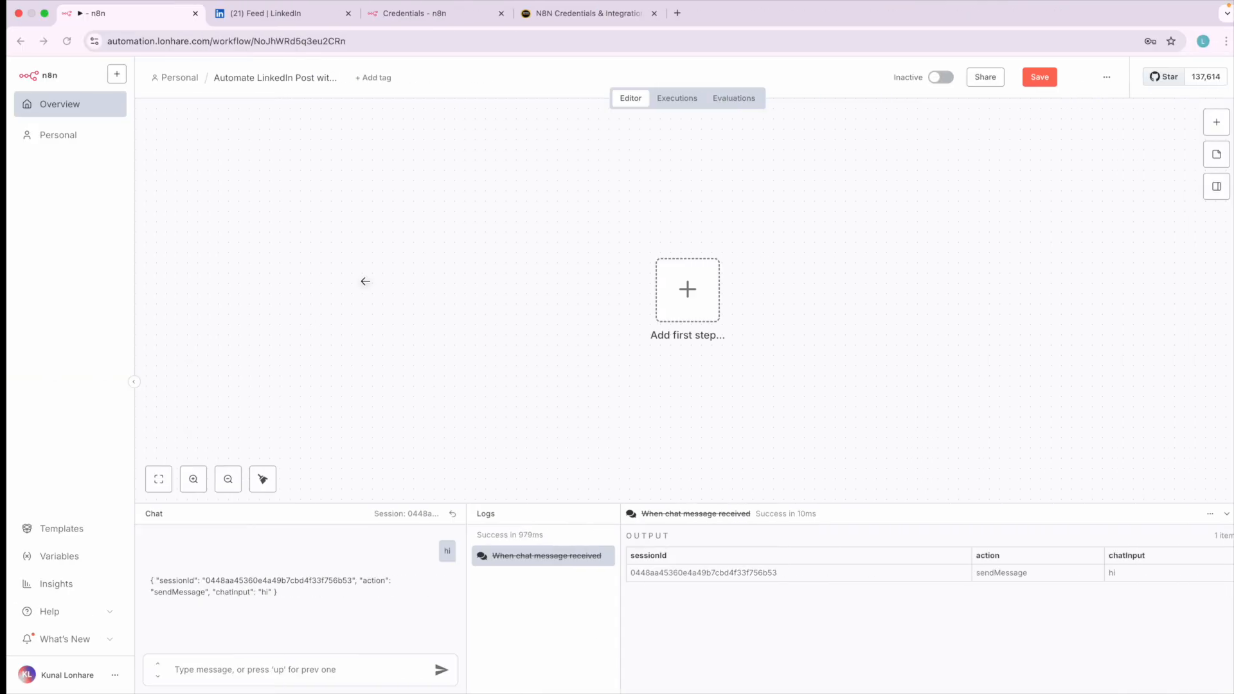
Add an "On form submission" trigger as the first step and set its form title and description to "LinkedIn Topic".
{"action": "left_click", "coordinate": [689, 293]}
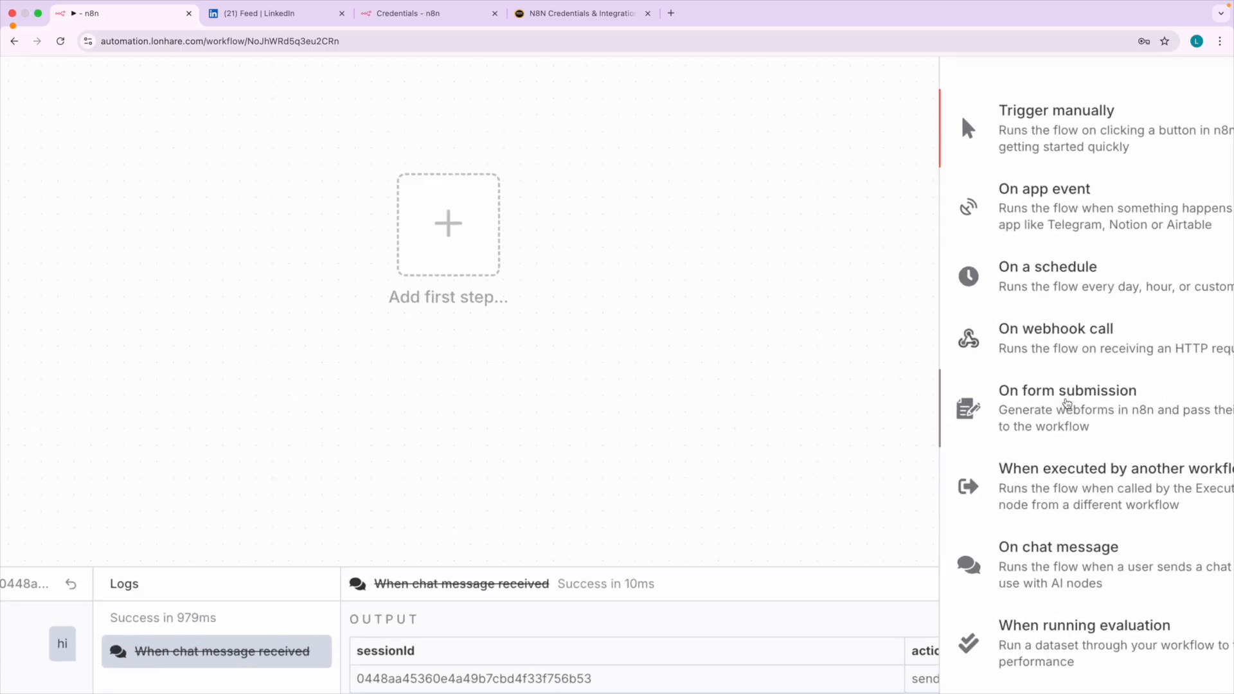
{"action": "left_click", "coordinate": [1067, 403]}
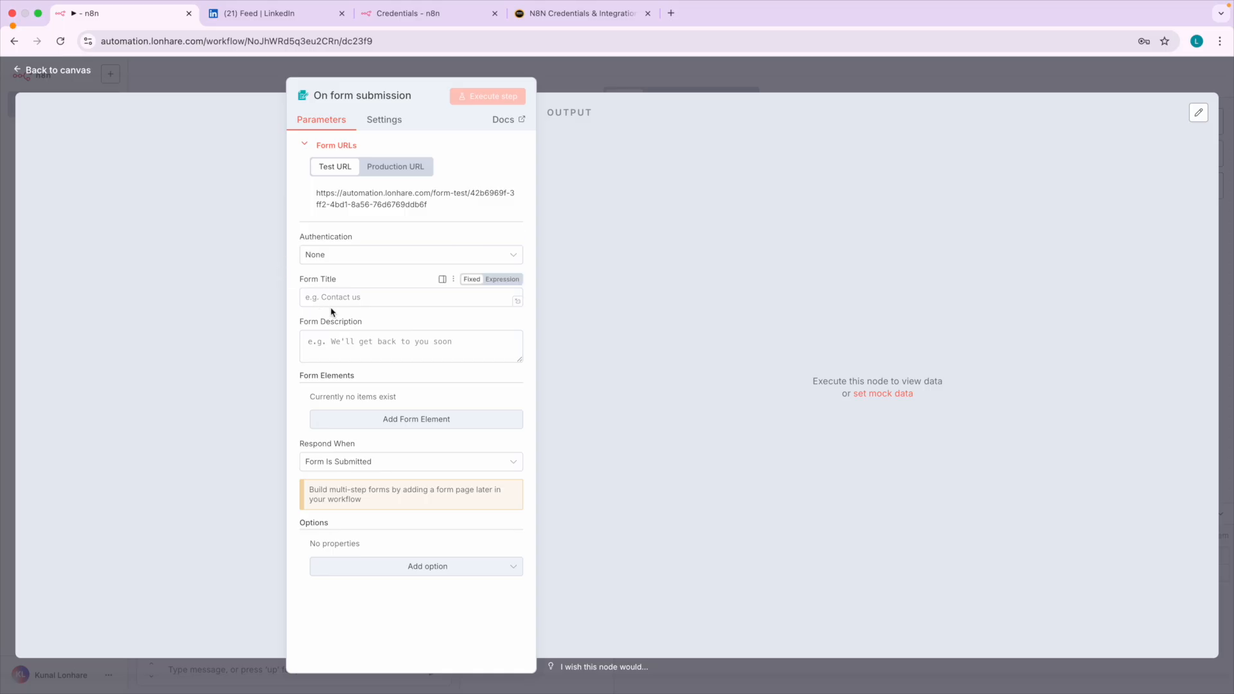
{"action": "scroll", "coordinate": [338, 313], "scroll_direction": "up", "scroll_amount": 3}
{"action": "left_click", "coordinate": [304, 283]}
{"action": "key", "text": "Caps_Lock"}
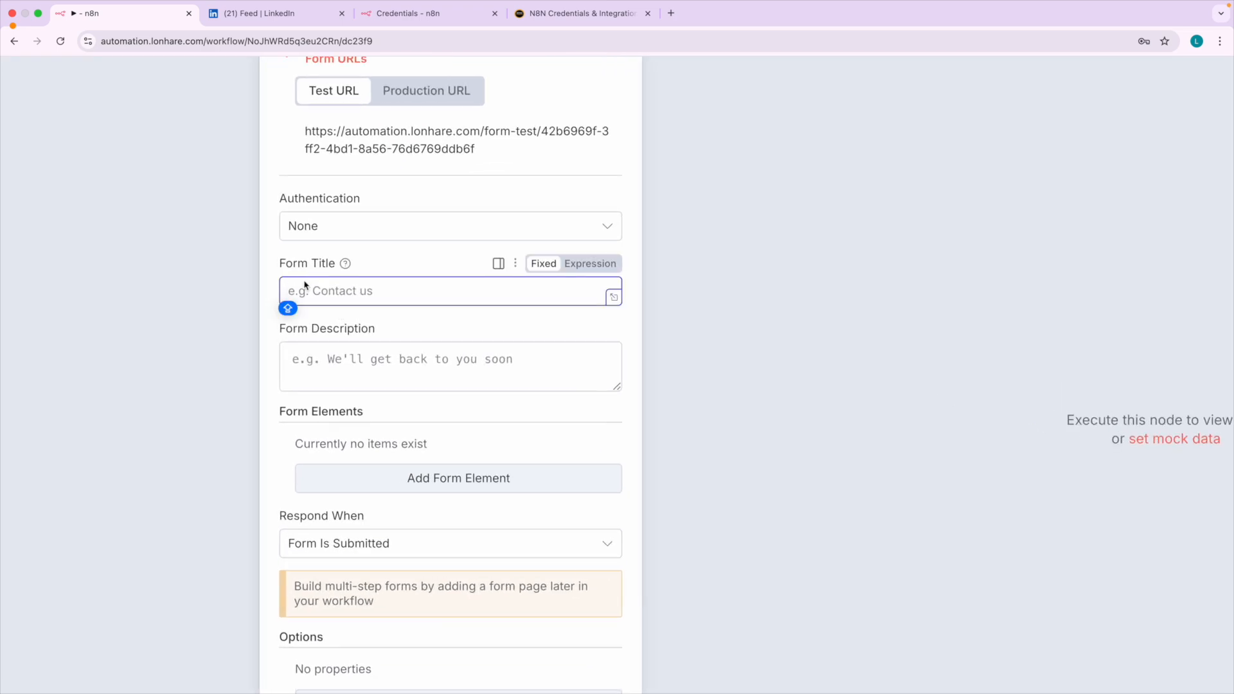
{"action": "type", "text": "Linked"}
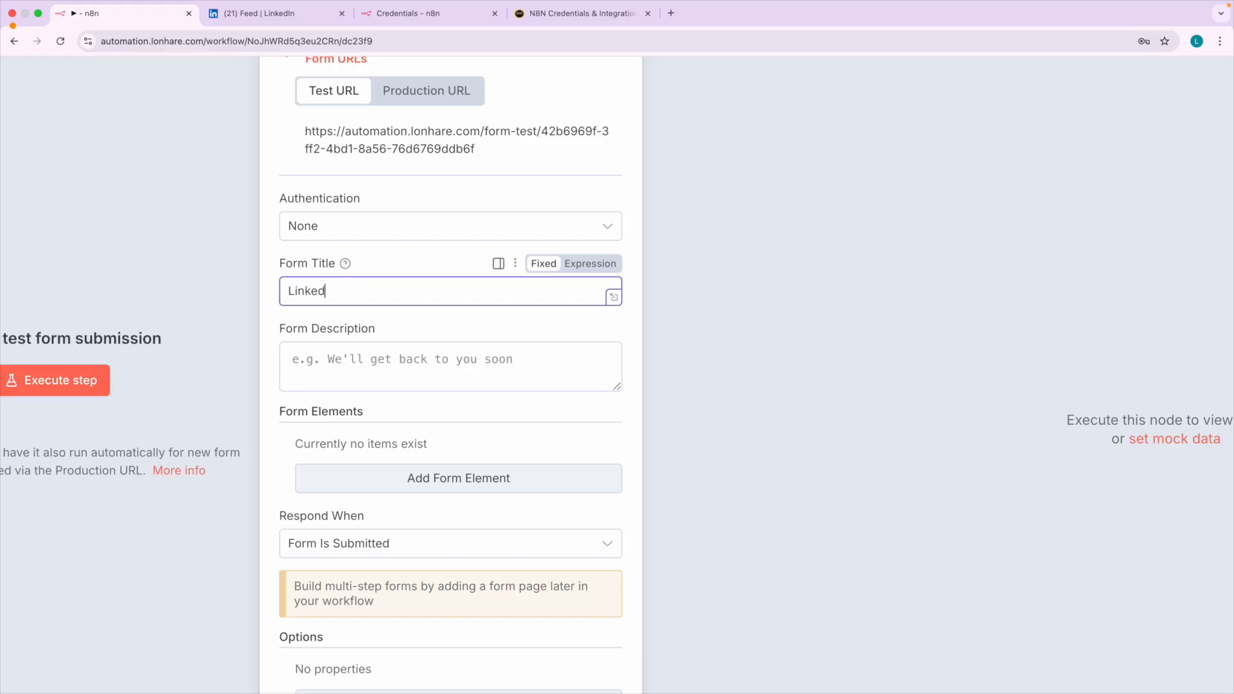
{"action": "type", "text": "In Topic"}
{"action": "key", "text": "super+a"}
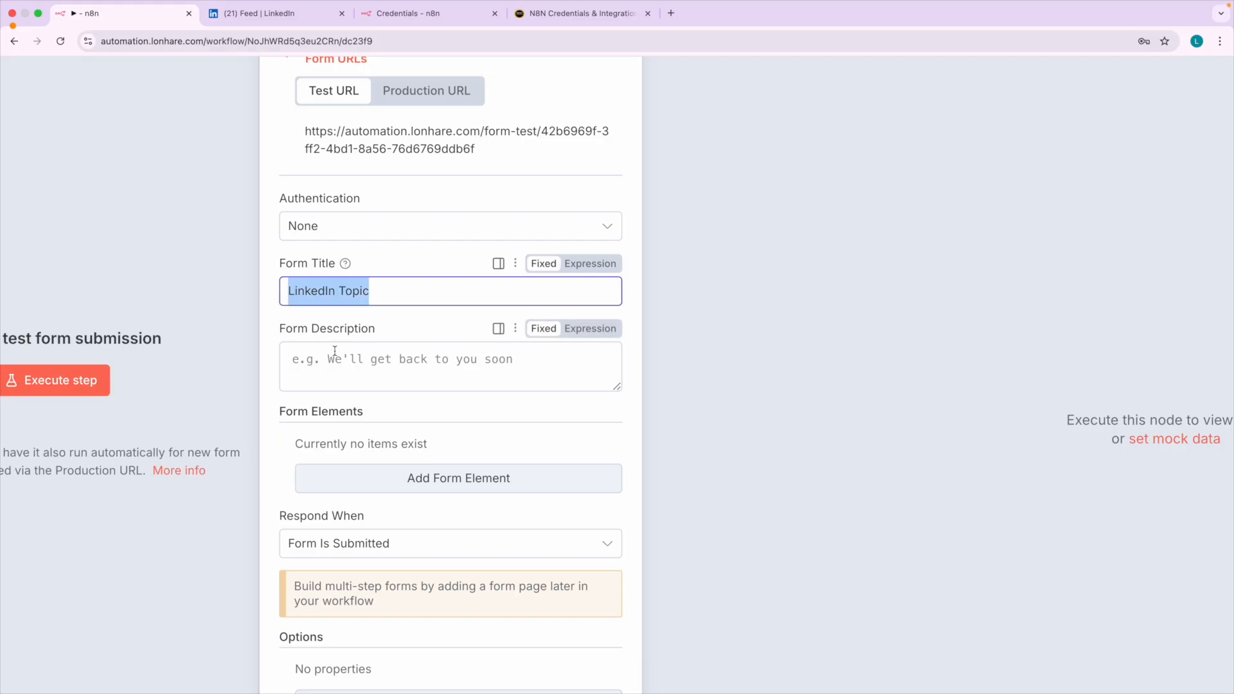
{"action": "key", "text": "super+c"}
{"action": "left_click", "coordinate": [334, 358]}
{"action": "key", "text": "super+v"}
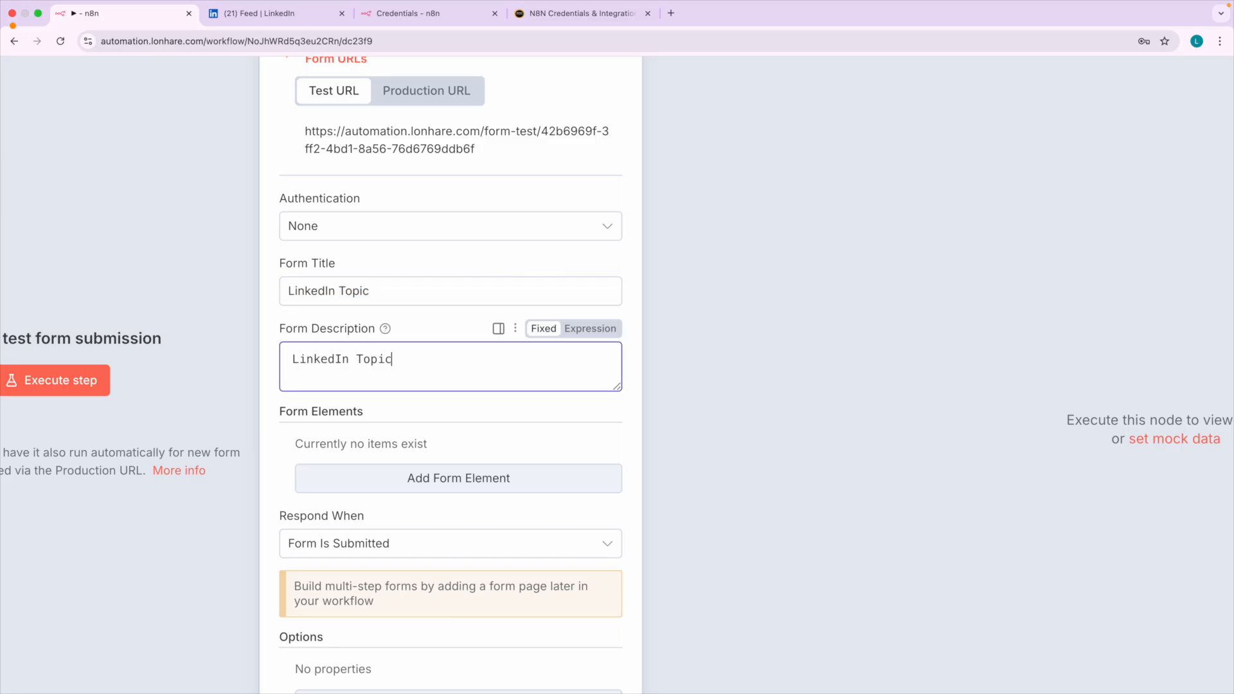
{"action": "left_click", "coordinate": [426, 326]}
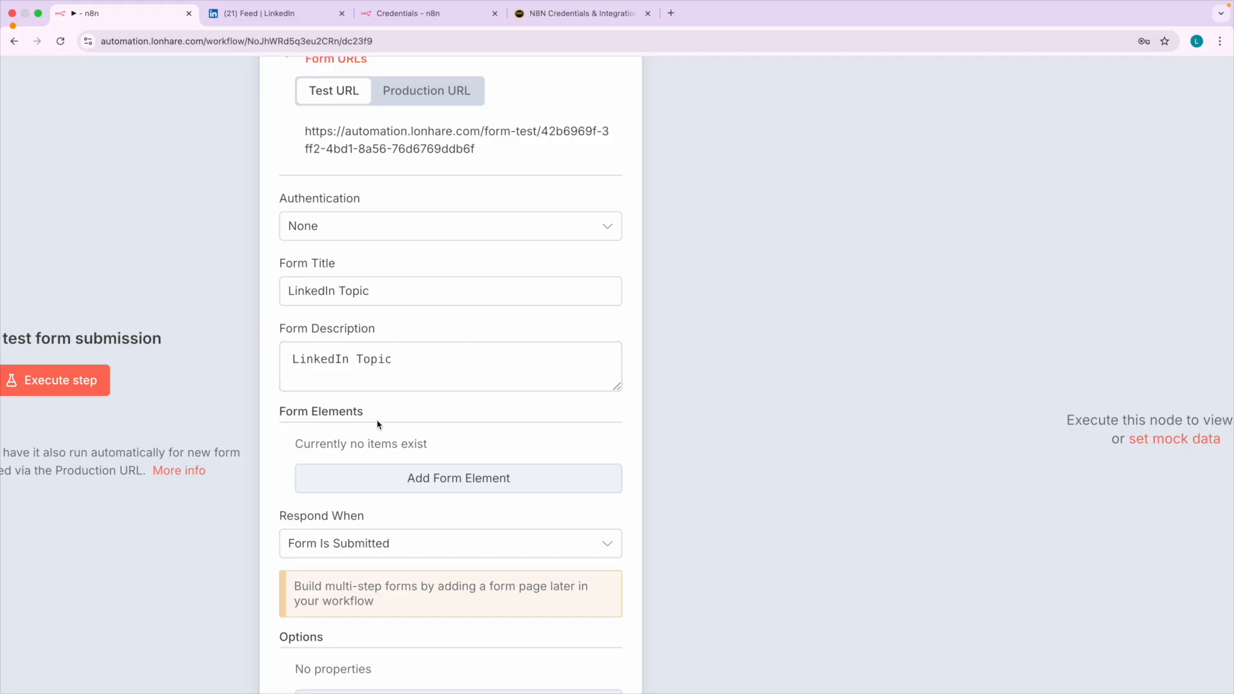
Add a form element to the form trigger with the field name "Enter Topic for LinkedIN Post".
{"action": "scroll", "coordinate": [418, 474], "scroll_direction": "down", "scroll_amount": 2}
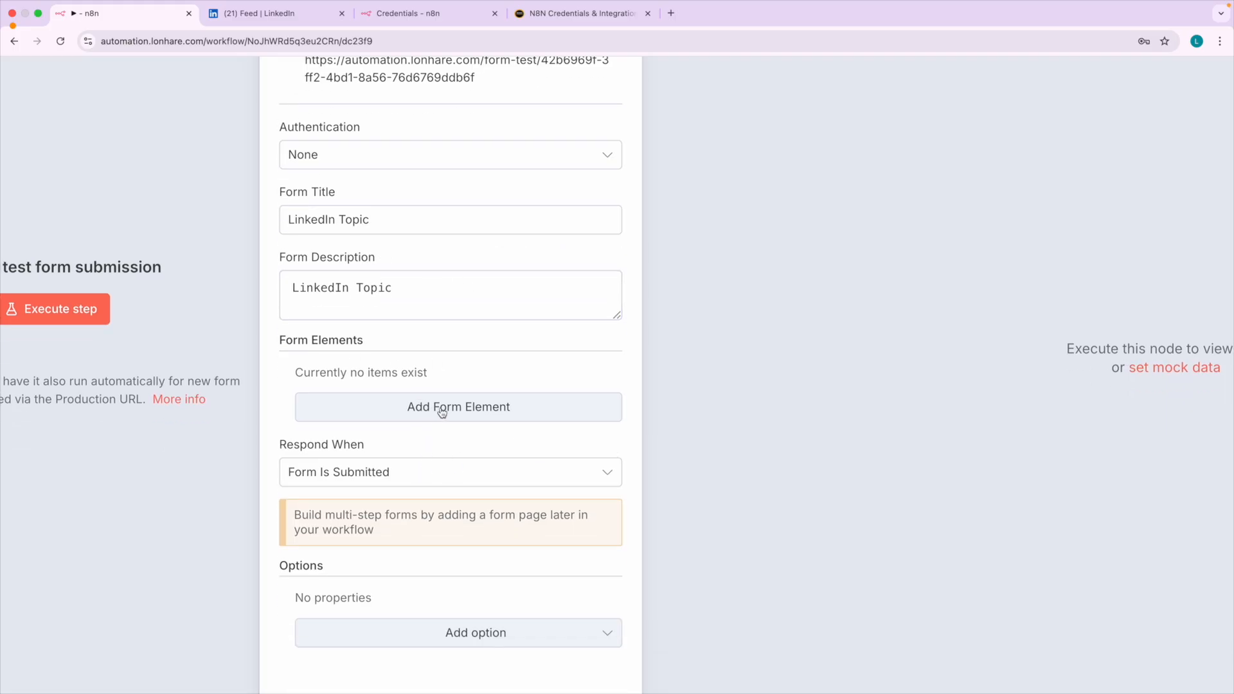
{"action": "left_click", "coordinate": [442, 412]}
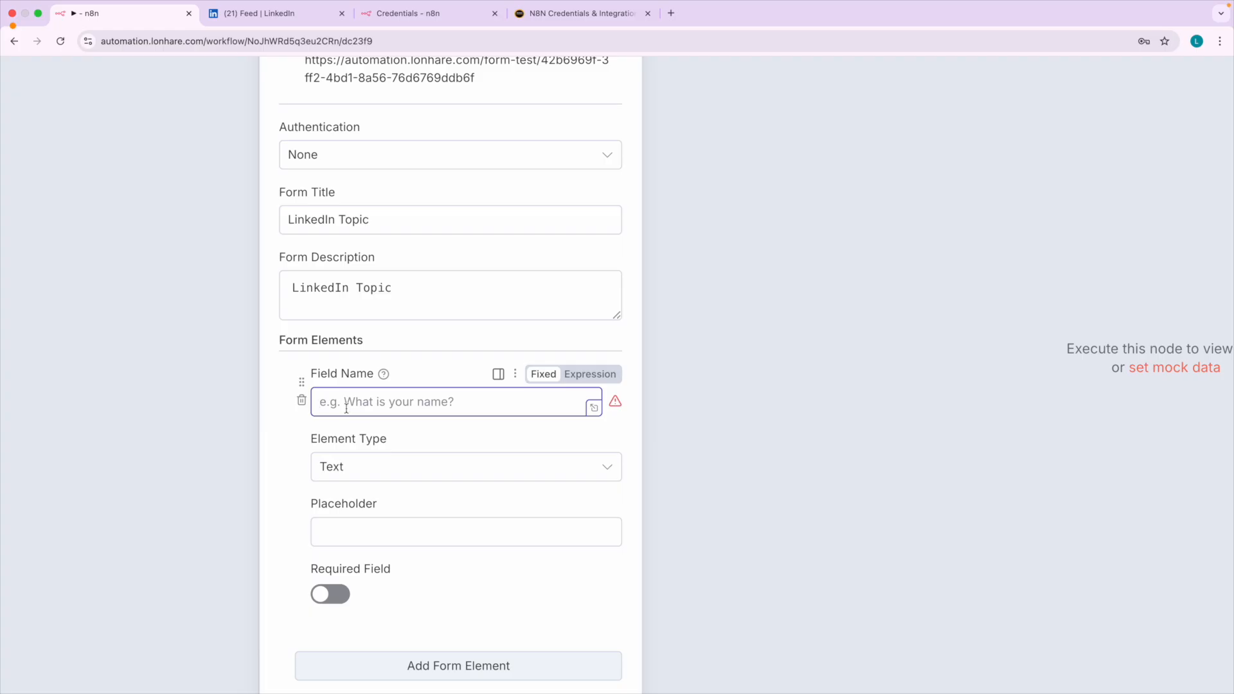
{"action": "type", "text": "Ent"}
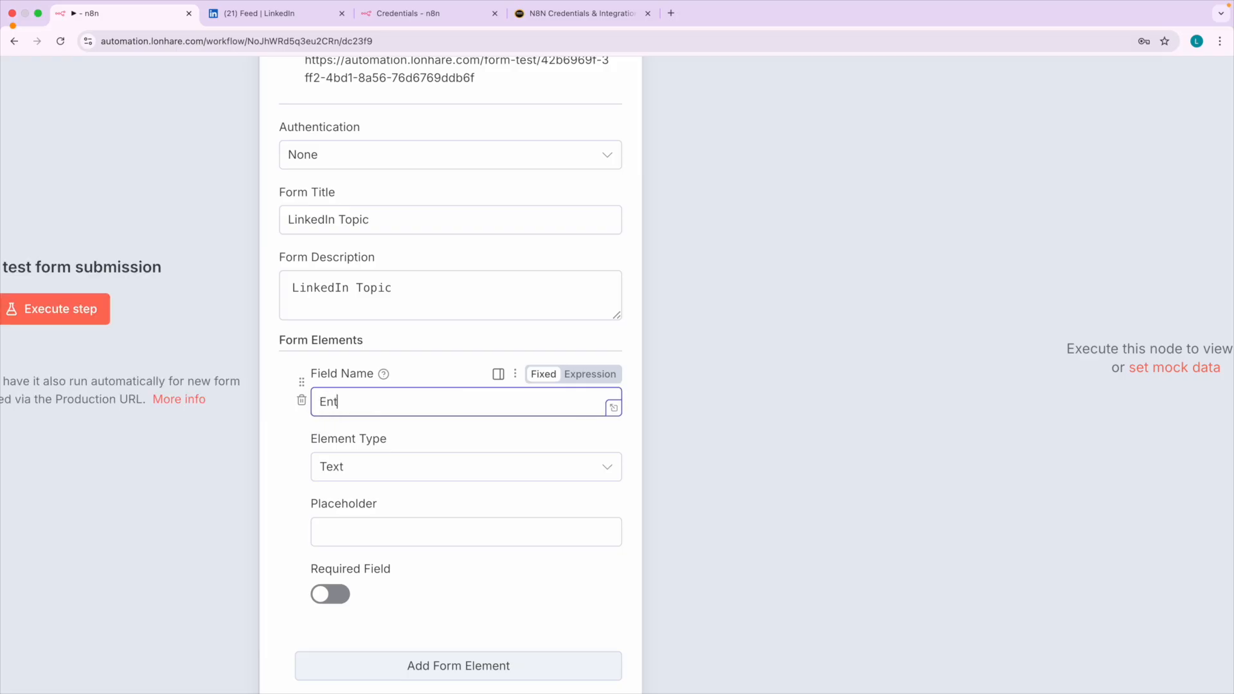
{"action": "type", "text": "er Topic for LinkedIN Pos"}
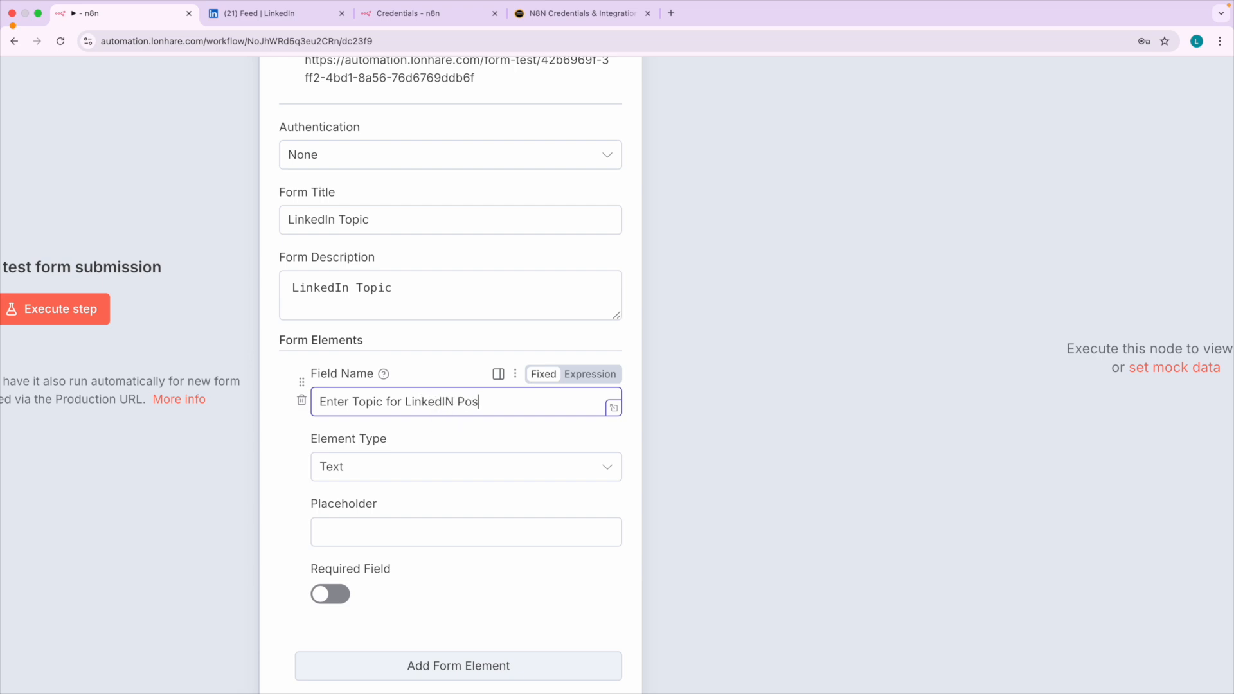
Replace the form description with the field name's text, "Enter Topic for LinkedIN Post".
{"action": "triple_click", "coordinate": [485, 394]}
{"action": "key", "text": "super+c"}
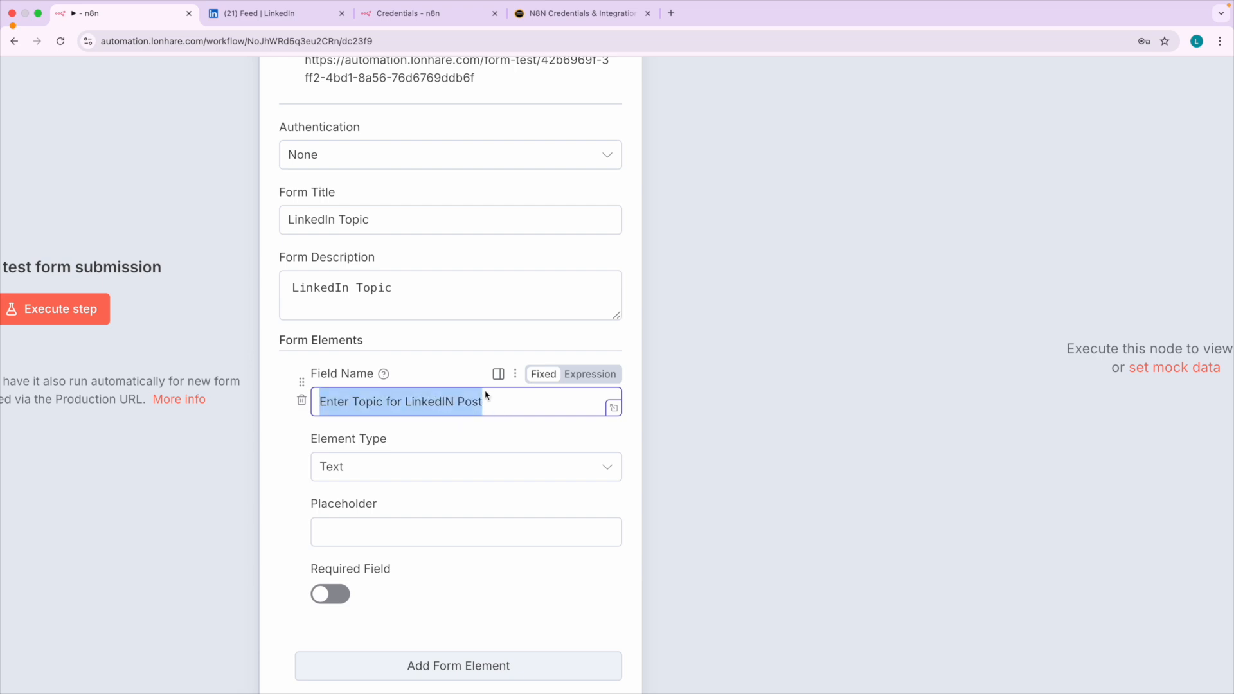
{"action": "triple_click", "coordinate": [411, 293]}
{"action": "key", "text": "super+v"}
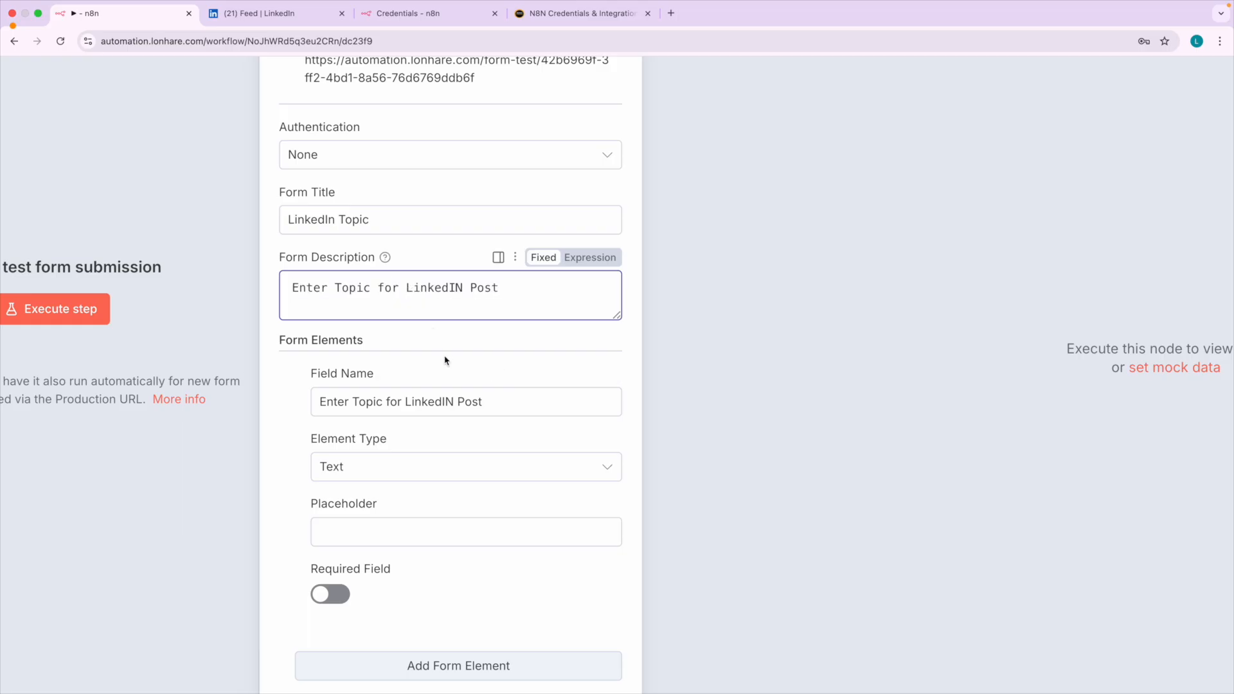
Shorten the field name to "Enter Topic", keep its element type as Text, make it required, and return to the canvas.
{"action": "left_click_drag", "start_coordinate": [508, 406], "coordinate": [388, 402]}
{"action": "key", "text": "BackSpace"}
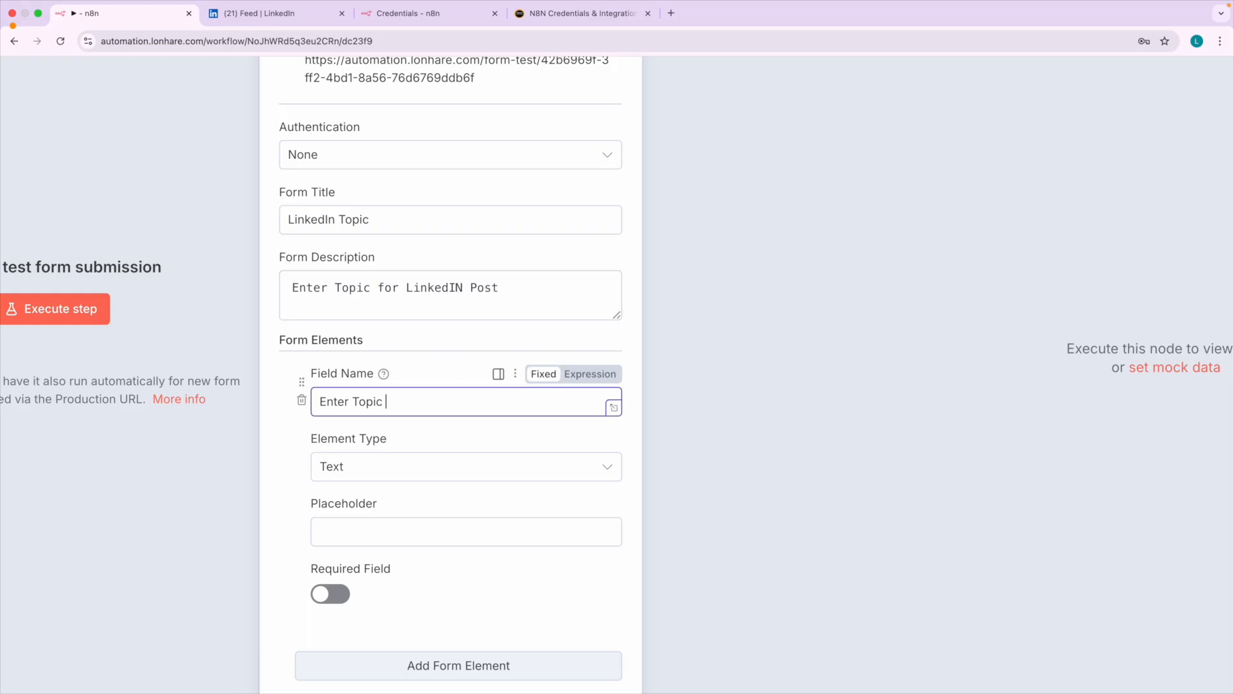
{"action": "left_click", "coordinate": [290, 478]}
{"action": "left_click", "coordinate": [360, 480]}
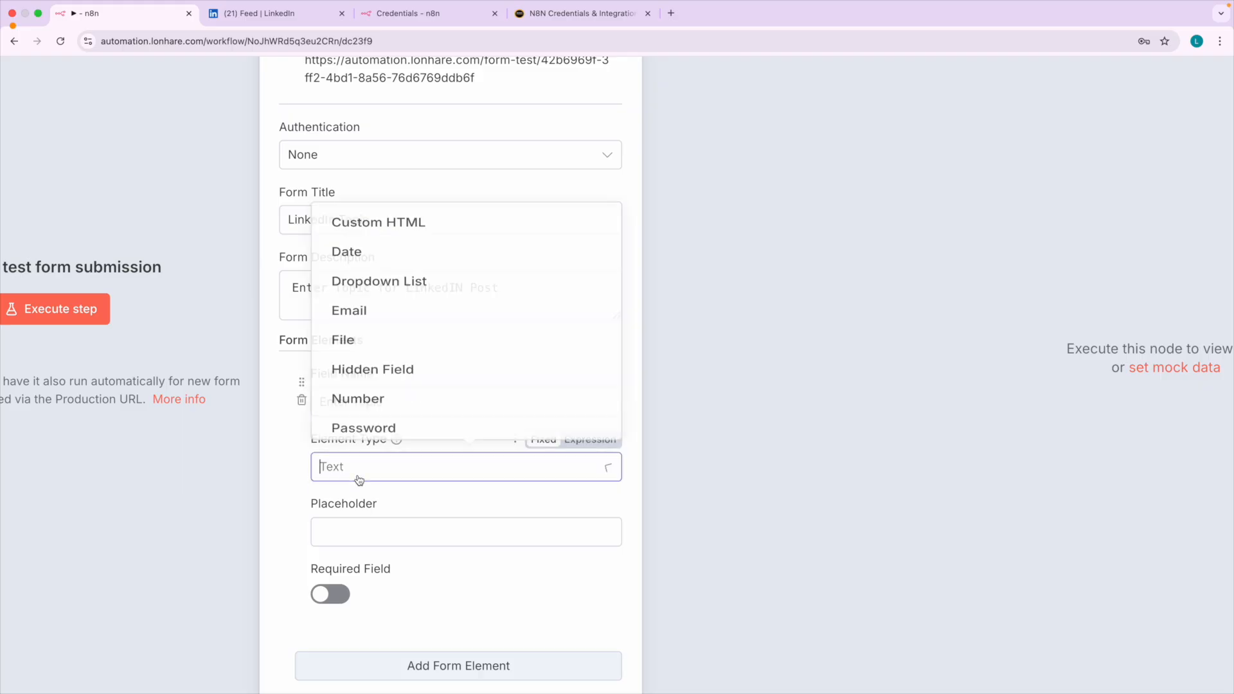
{"action": "scroll", "coordinate": [355, 299], "scroll_direction": "down", "scroll_amount": 2}
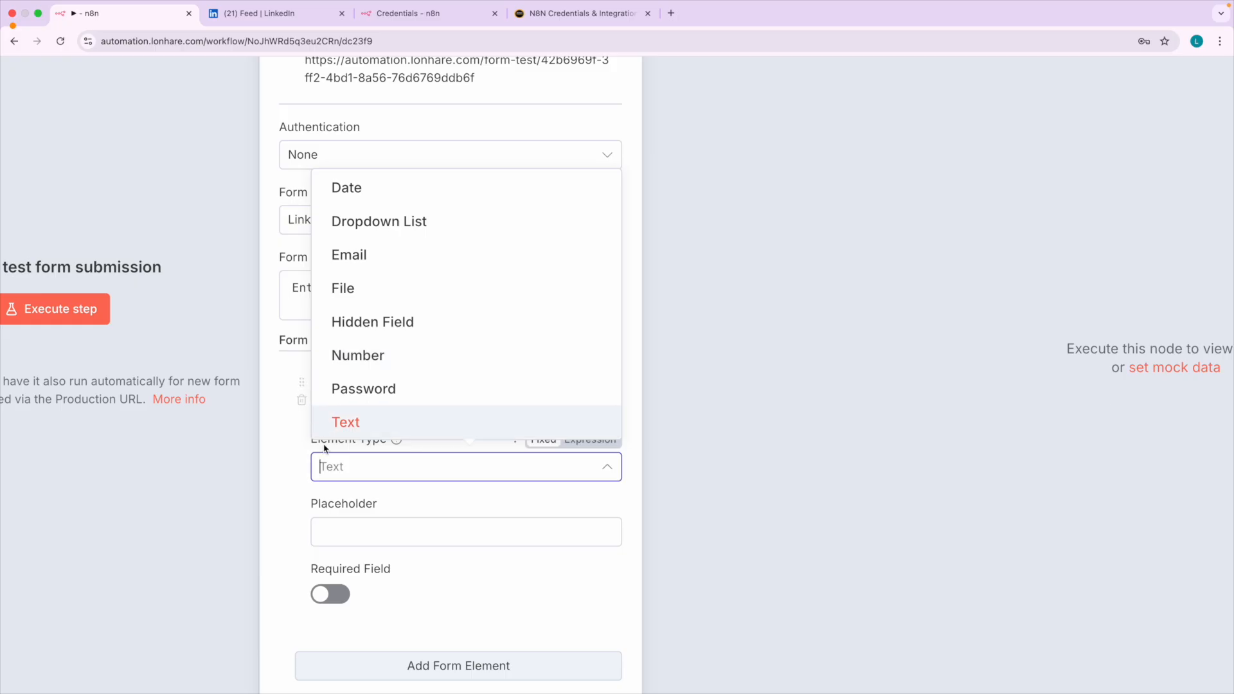
{"action": "left_click", "coordinate": [305, 466]}
{"action": "scroll", "coordinate": [385, 437], "scroll_direction": "down", "scroll_amount": 3}
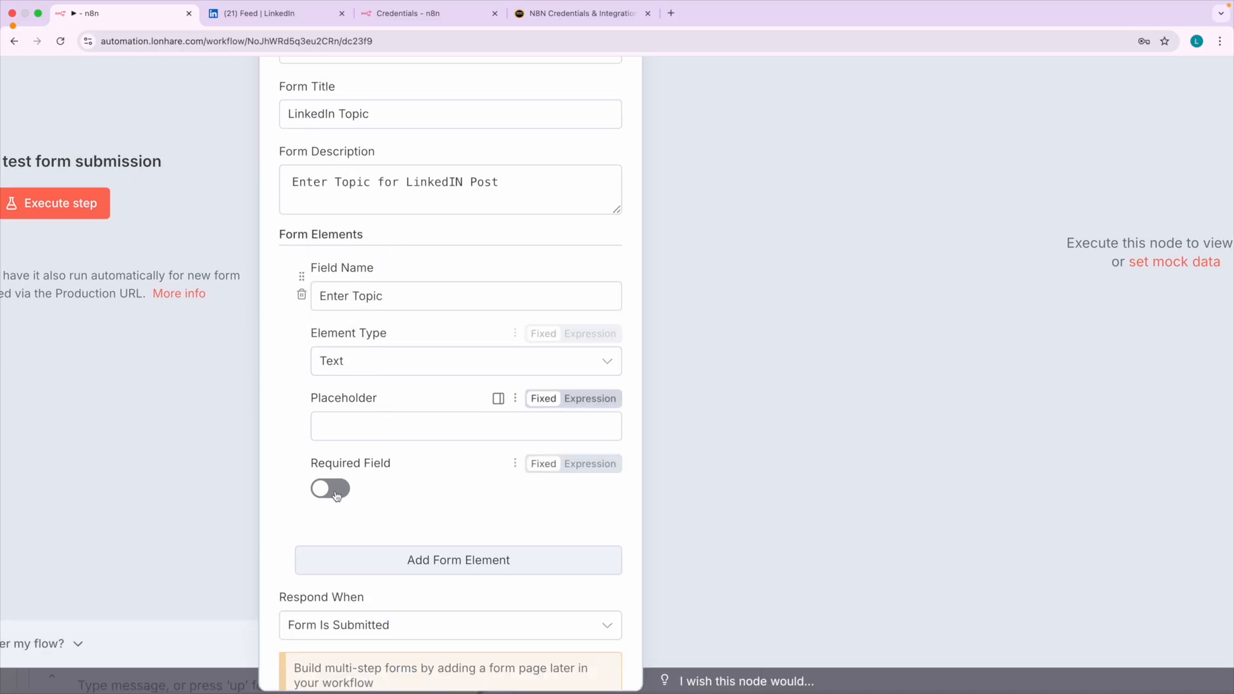
{"action": "left_click", "coordinate": [327, 491]}
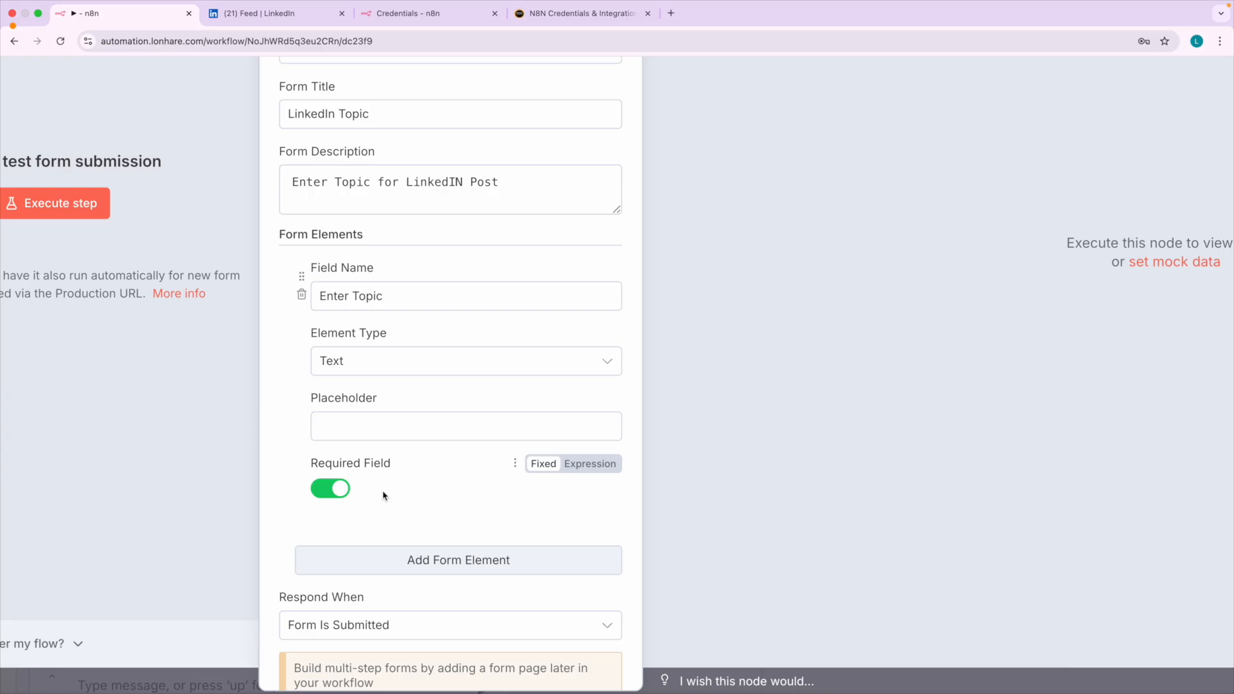
{"action": "scroll", "coordinate": [376, 489], "scroll_direction": "down", "scroll_amount": 5}
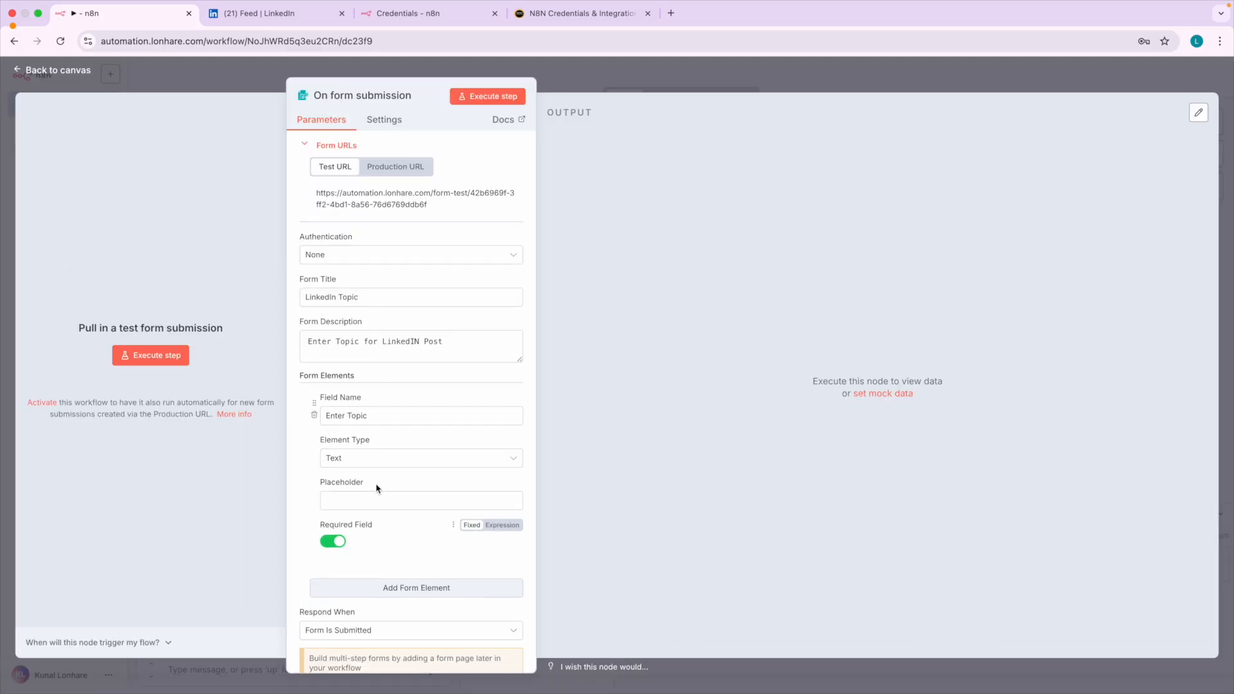
{"action": "left_click", "coordinate": [58, 70]}
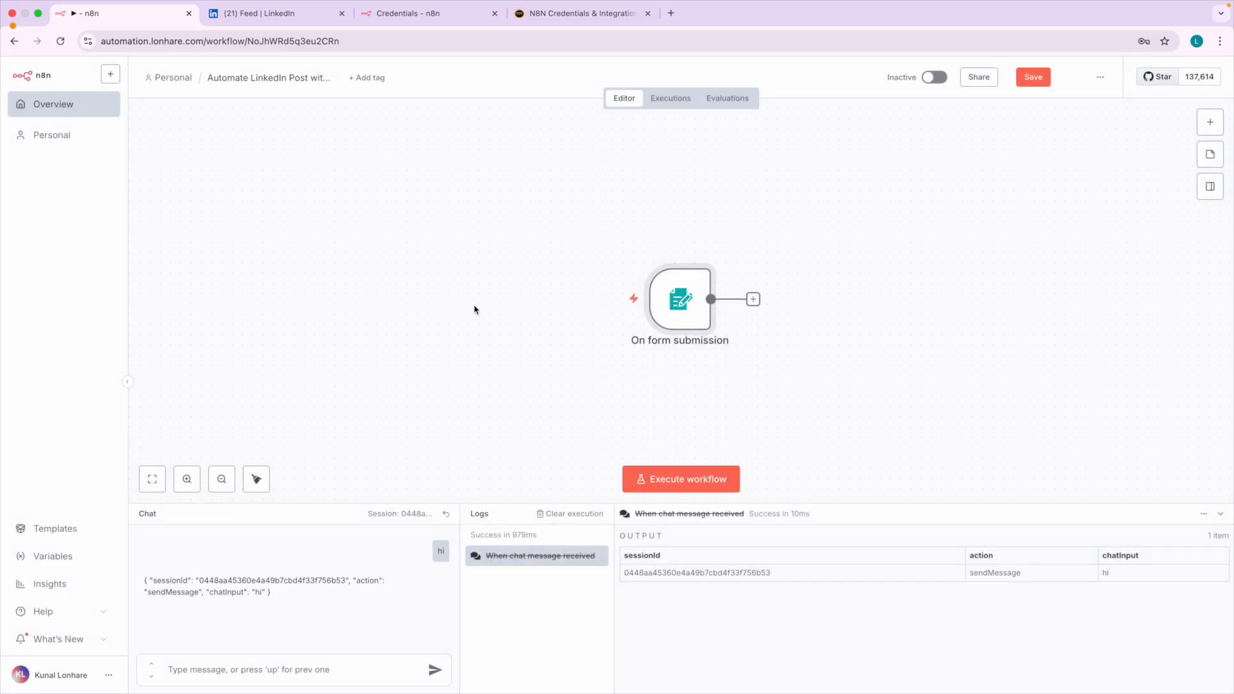
Execute the workflow to open the test form and review its title, description and topic field label.
{"action": "left_click", "coordinate": [682, 479]}
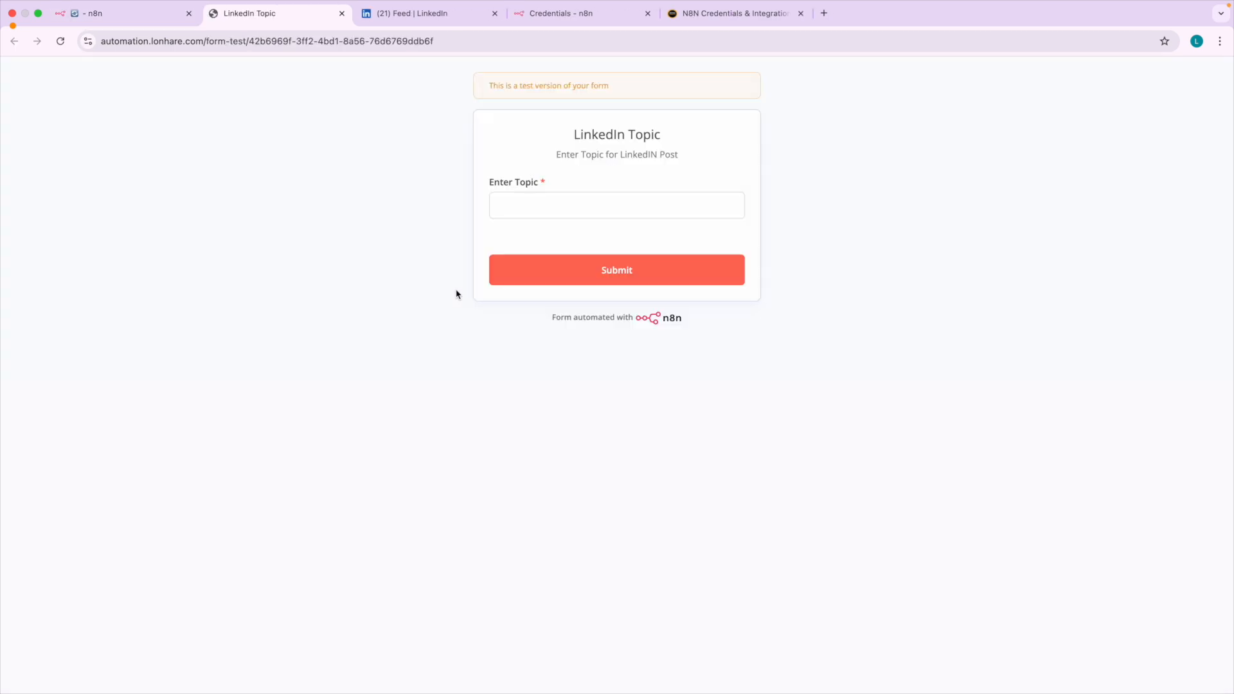
{"action": "scroll", "coordinate": [678, 183], "scroll_direction": "up", "scroll_amount": 5}
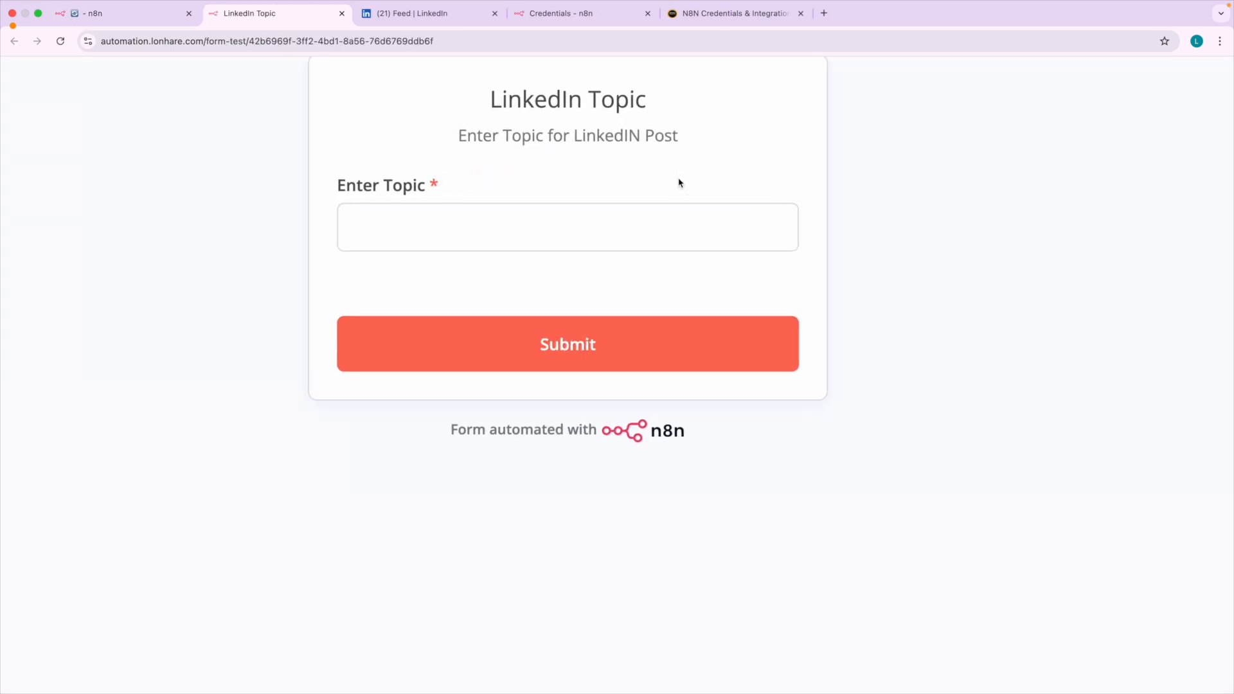
{"action": "left_click_drag", "start_coordinate": [489, 97], "coordinate": [653, 124]}
{"action": "left_click_drag", "start_coordinate": [506, 142], "coordinate": [667, 157]}
{"action": "left_click", "coordinate": [667, 159]}
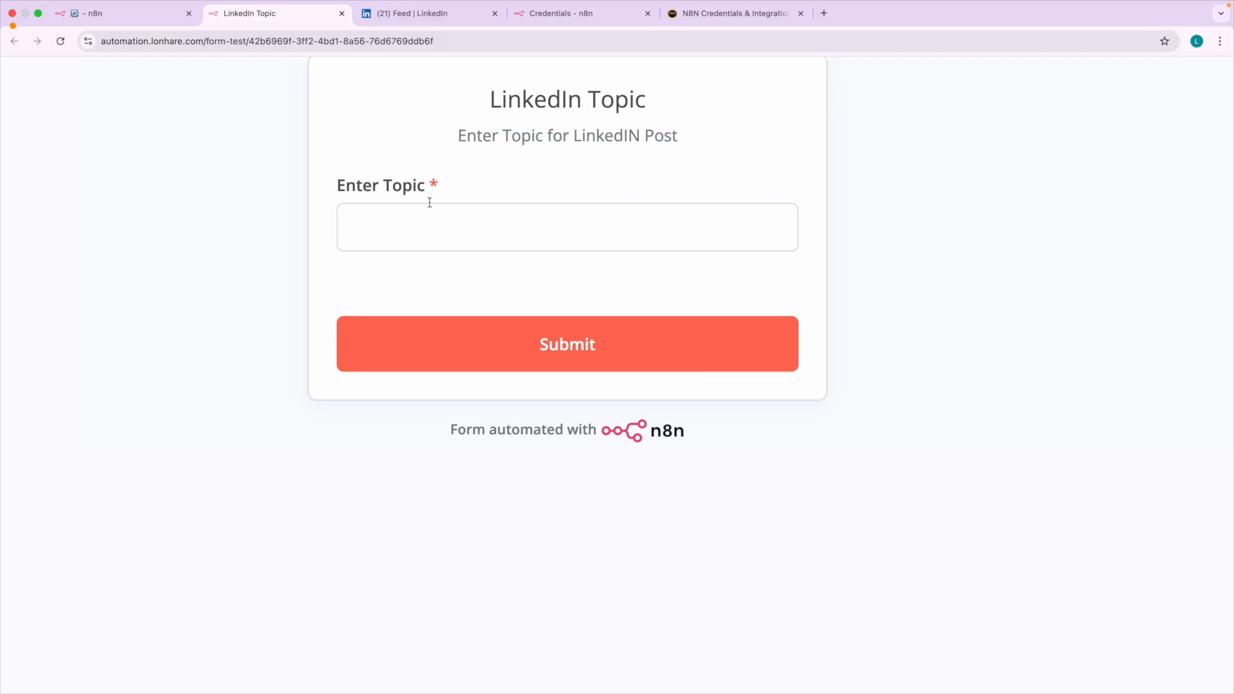
{"action": "left_click_drag", "start_coordinate": [362, 193], "coordinate": [413, 206]}
Enter "Email Marketing 3 tips" as the topic in the test form.
{"action": "left_click", "coordinate": [414, 219]}
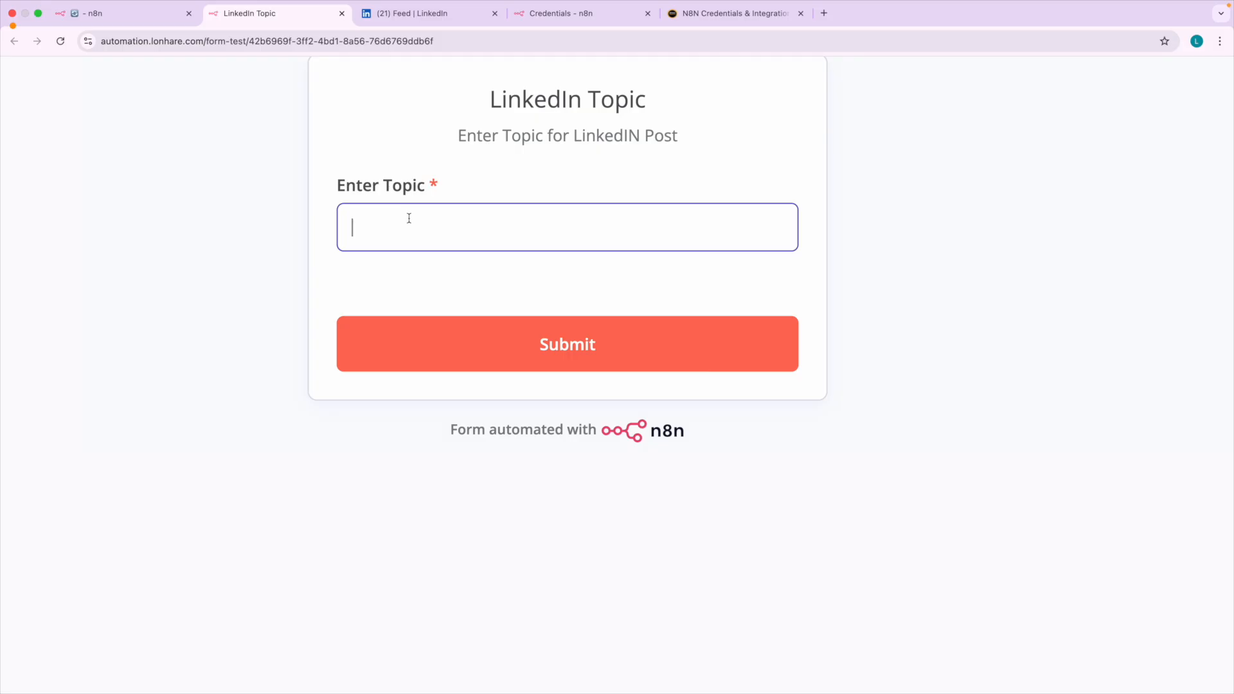
{"action": "type", "text": "Email Marketing 3"}
{"action": "key", "text": "BackSpace"}
{"action": "type", "text": "3"}
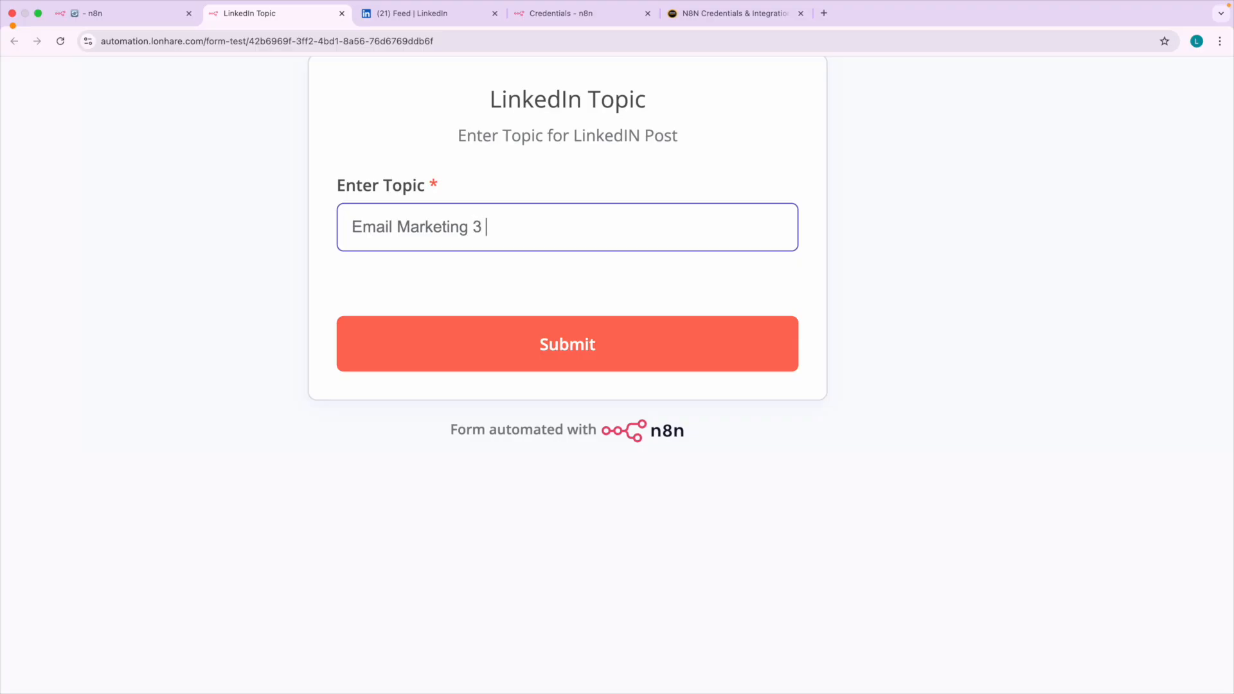
{"action": "type", "text": " tipcs"}
{"action": "left_click", "coordinate": [401, 168]}
{"action": "scroll", "coordinate": [397, 169], "scroll_direction": "down", "scroll_amount": 2}
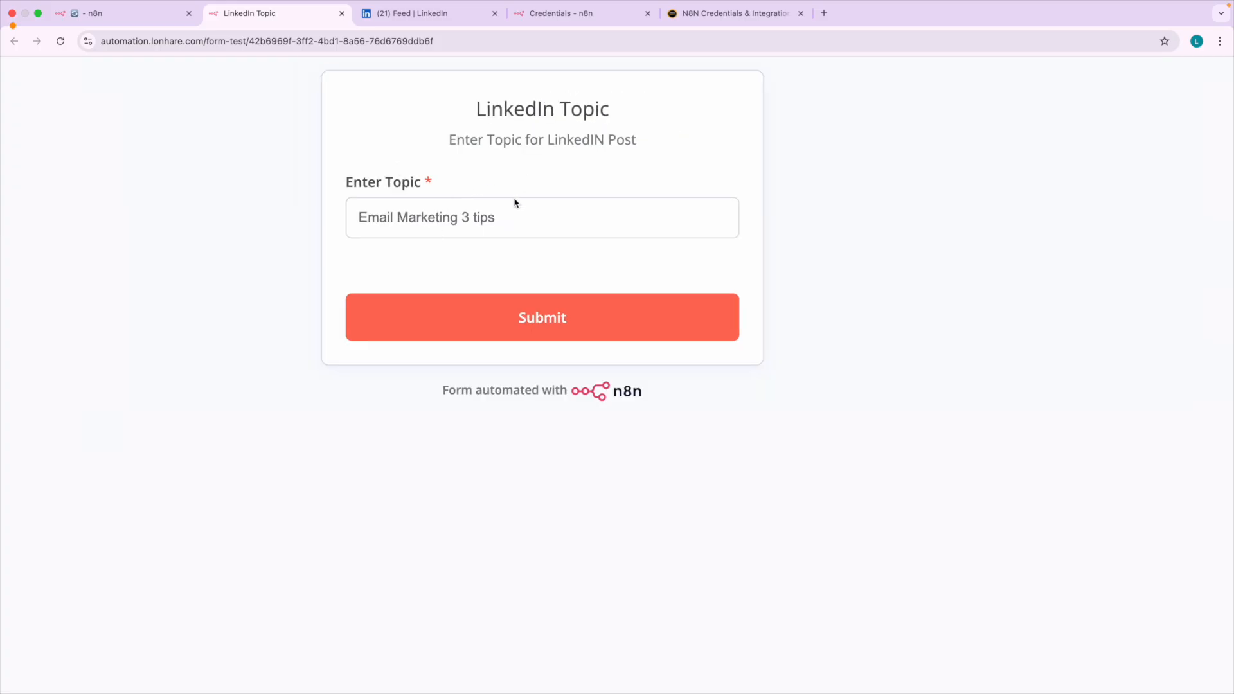
{"action": "scroll", "coordinate": [469, 243], "scroll_direction": "down", "scroll_amount": 3}
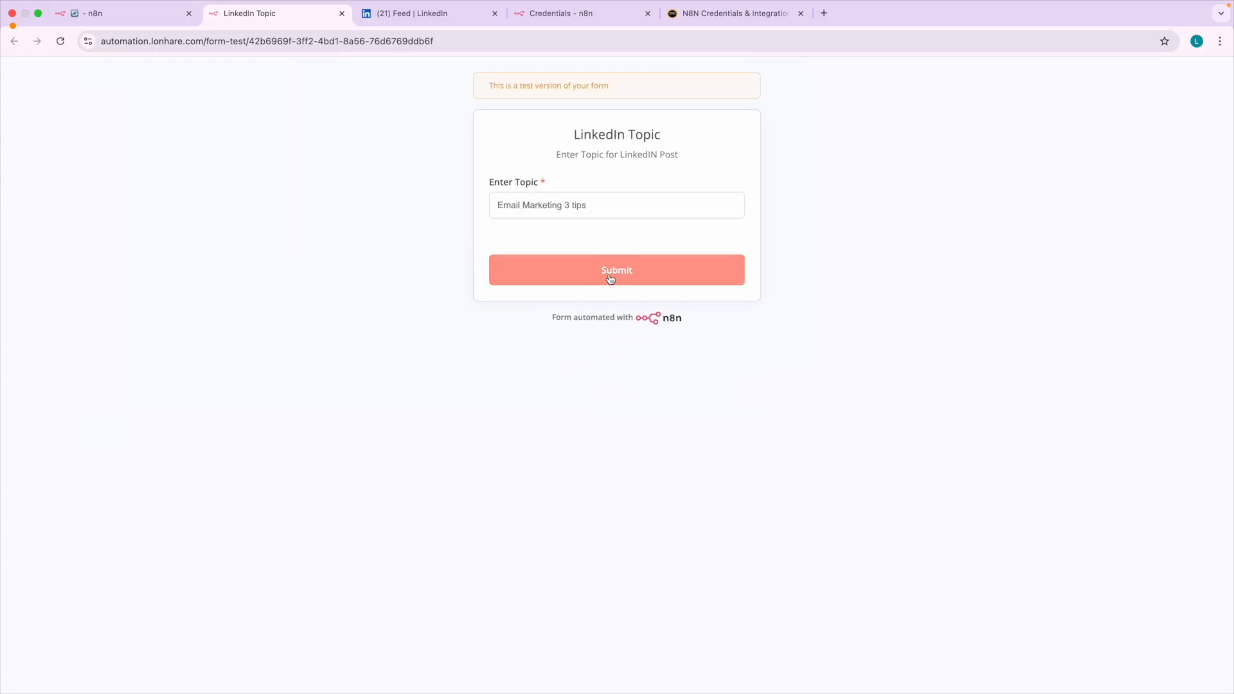
Switch back to the workflow canvas and check the status of the form submission trigger.
{"action": "left_click", "coordinate": [107, 23]}
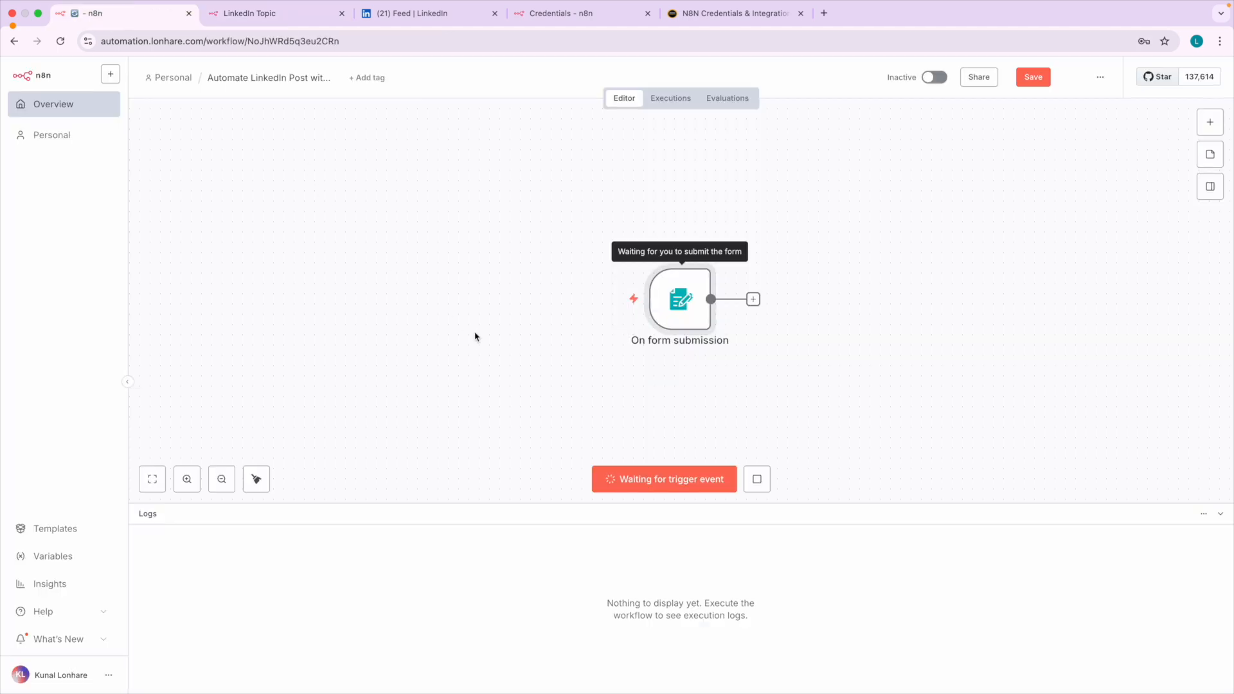
{"action": "scroll", "coordinate": [692, 305], "scroll_direction": "up", "scroll_amount": 5}
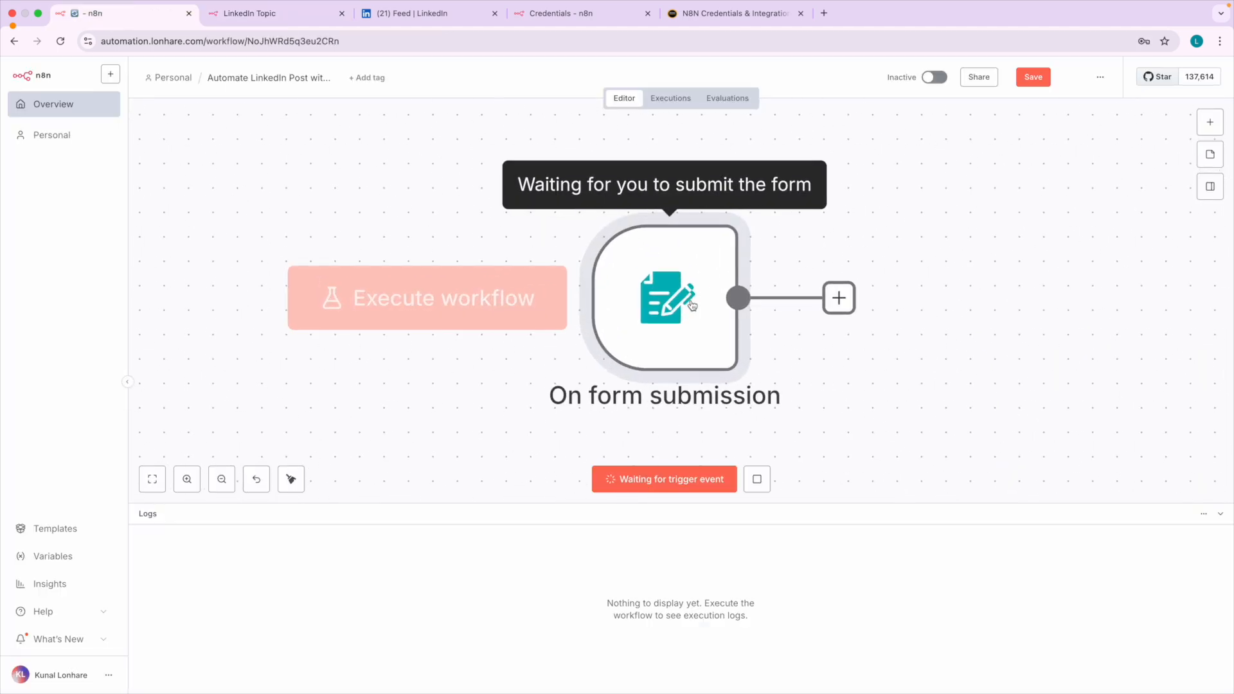
Submit the test form with the already entered topic and return to the workflow canvas.
{"action": "scroll", "coordinate": [692, 306], "scroll_direction": "down", "scroll_amount": 1}
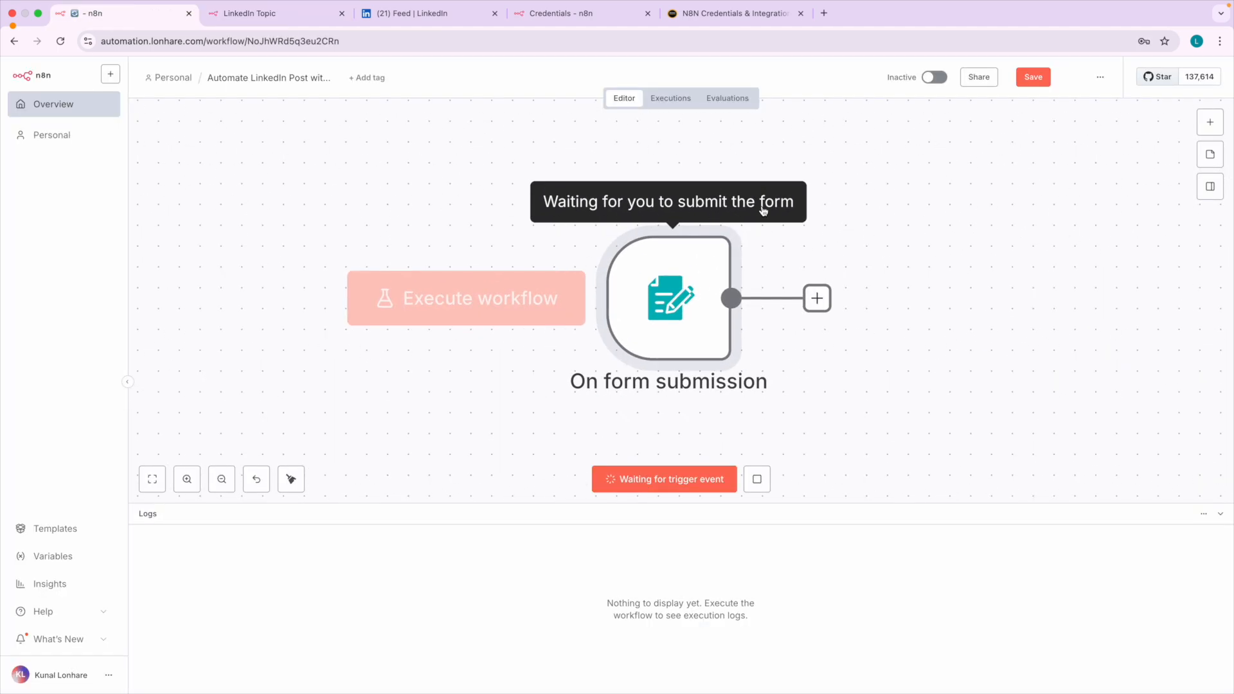
{"action": "left_click", "coordinate": [263, 14]}
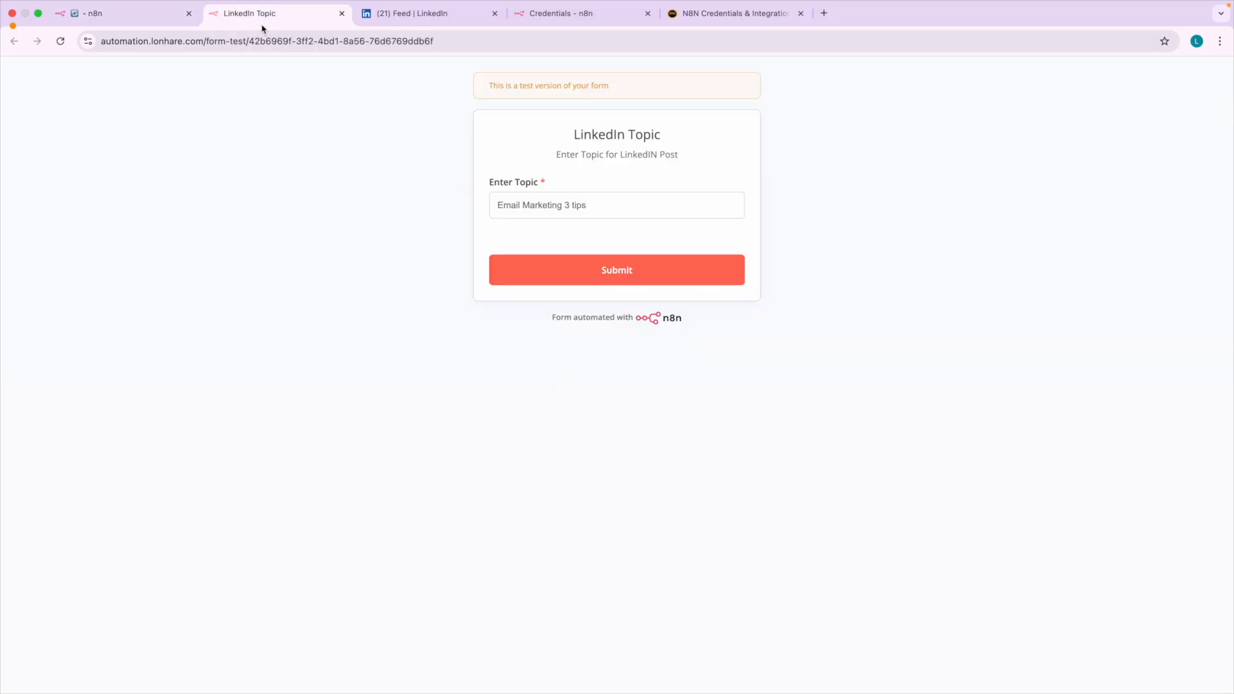
{"action": "left_click", "coordinate": [84, 18]}
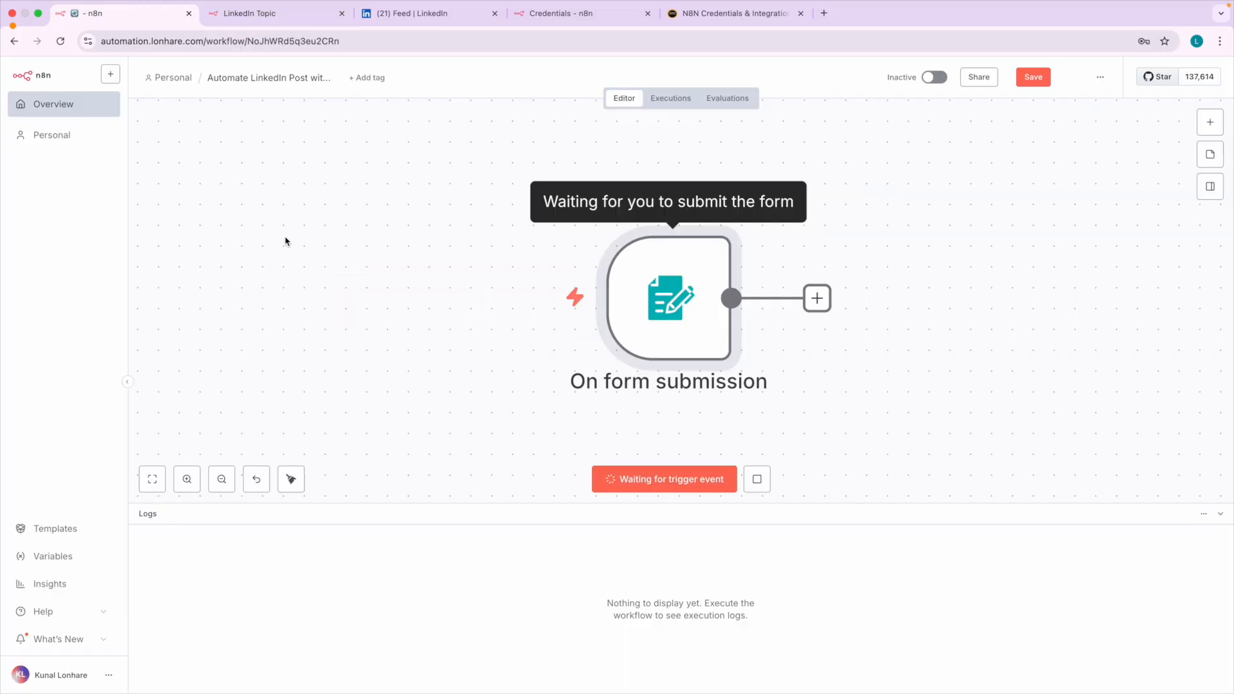
{"action": "left_click", "coordinate": [231, 14]}
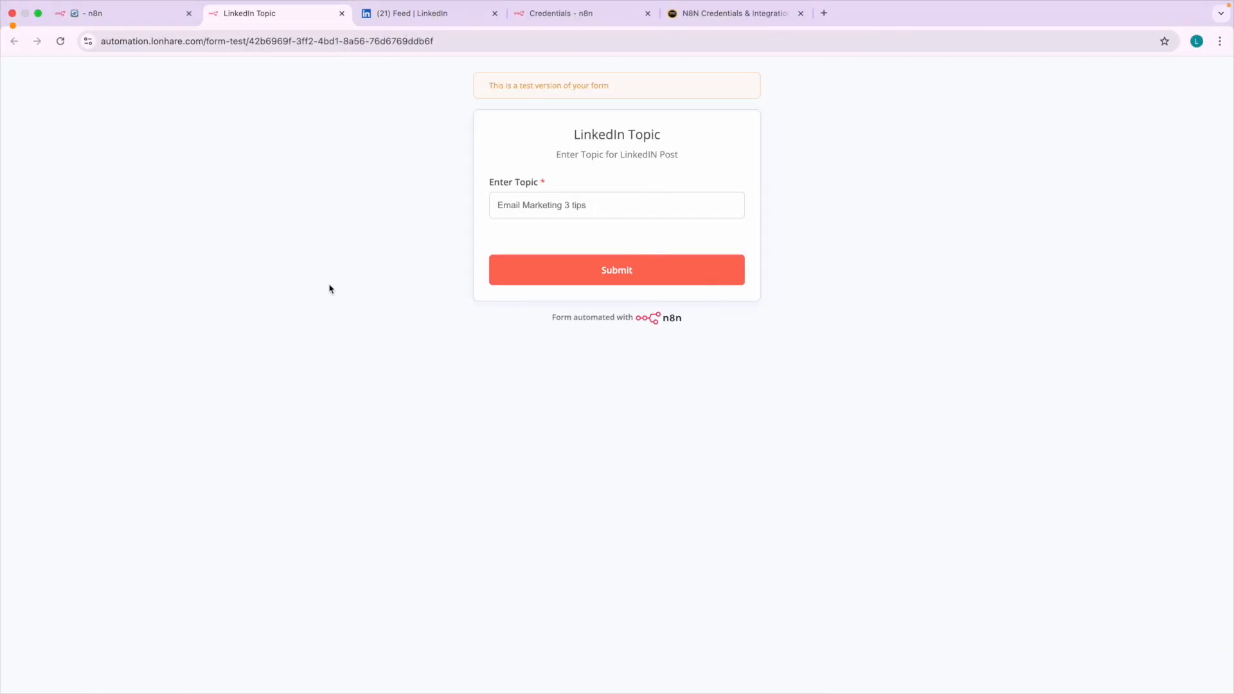
{"action": "left_click", "coordinate": [127, 19]}
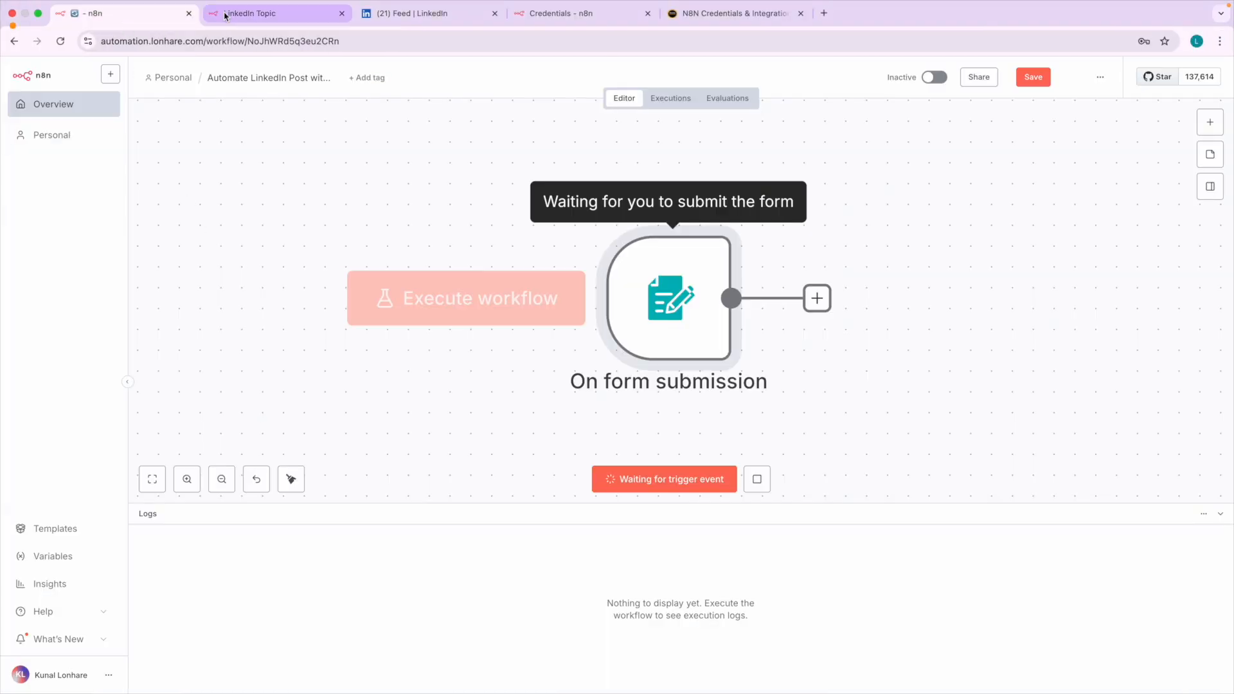
{"action": "left_click", "coordinate": [235, 12]}
{"action": "left_click", "coordinate": [520, 280]}
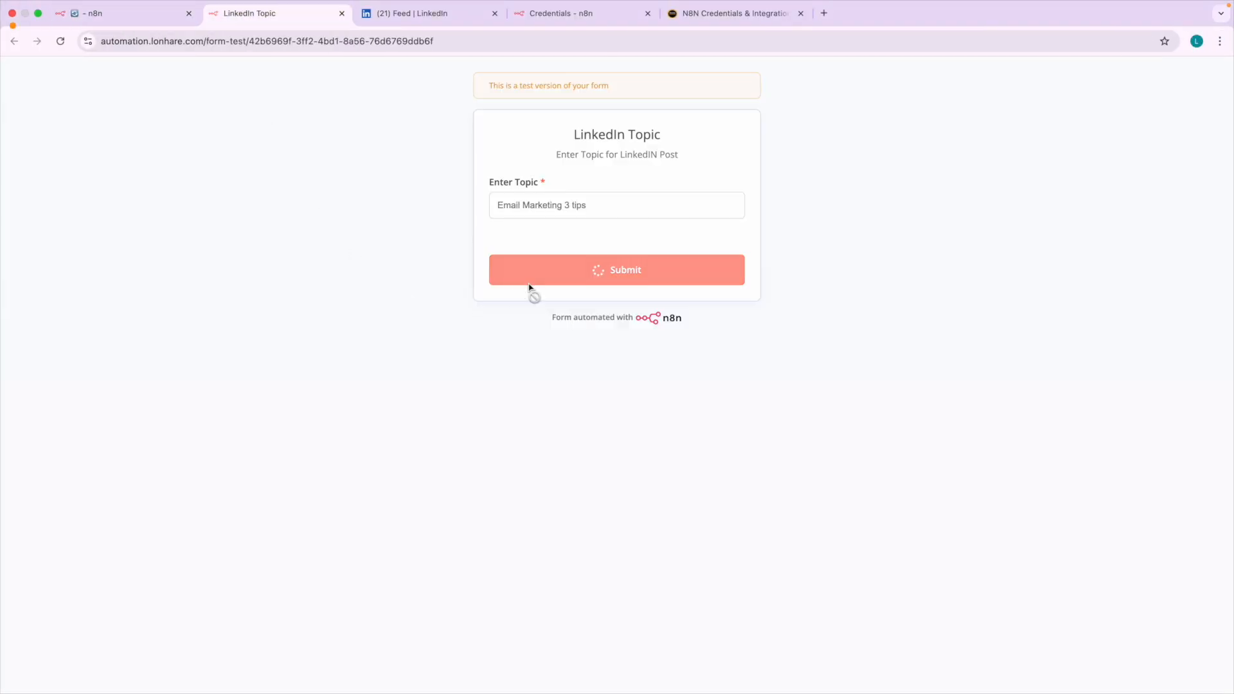
{"action": "left_click", "coordinate": [128, 13]}
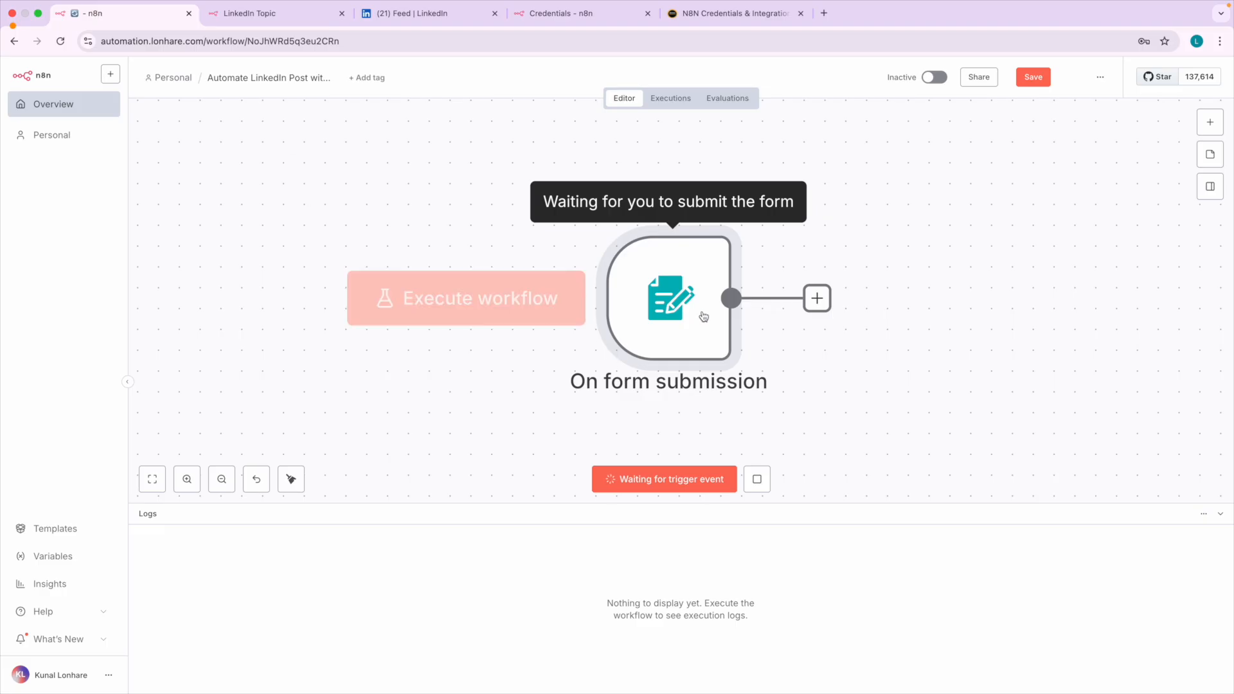
Examine the form submission trigger's execution status on the canvas and its output in the execution log.
{"action": "scroll", "coordinate": [808, 351], "scroll_direction": "down", "scroll_amount": 1}
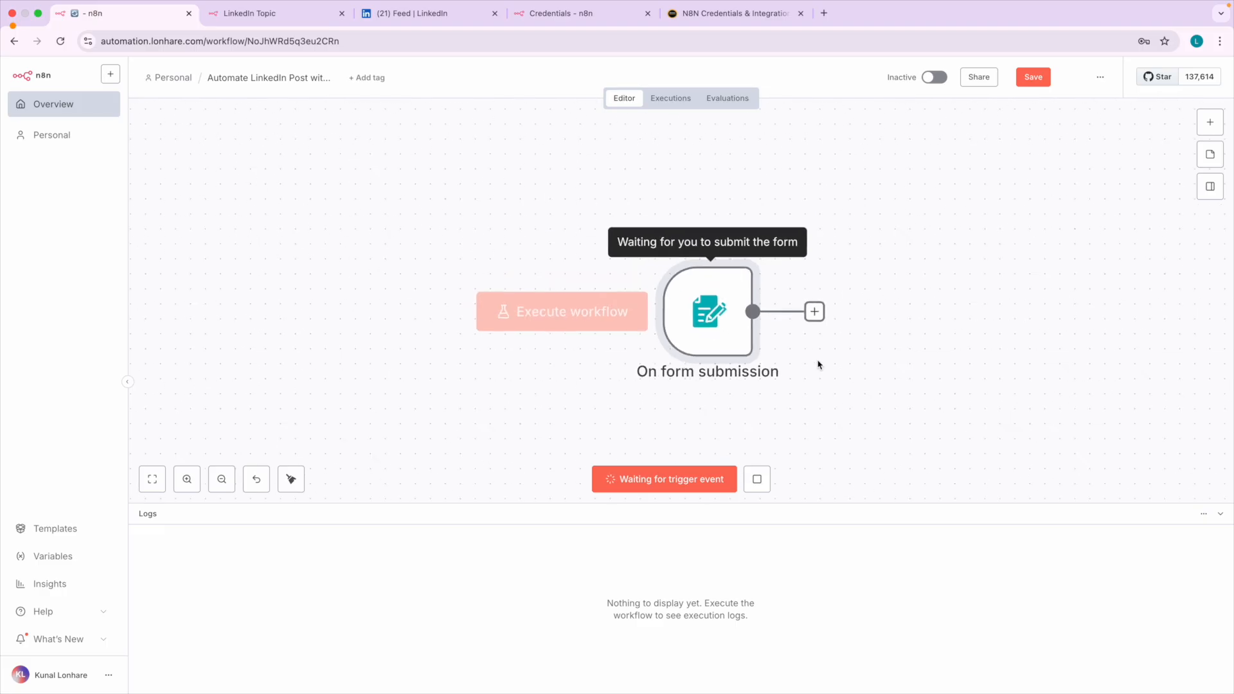
{"action": "scroll", "coordinate": [813, 359], "scroll_direction": "right", "scroll_amount": 3}
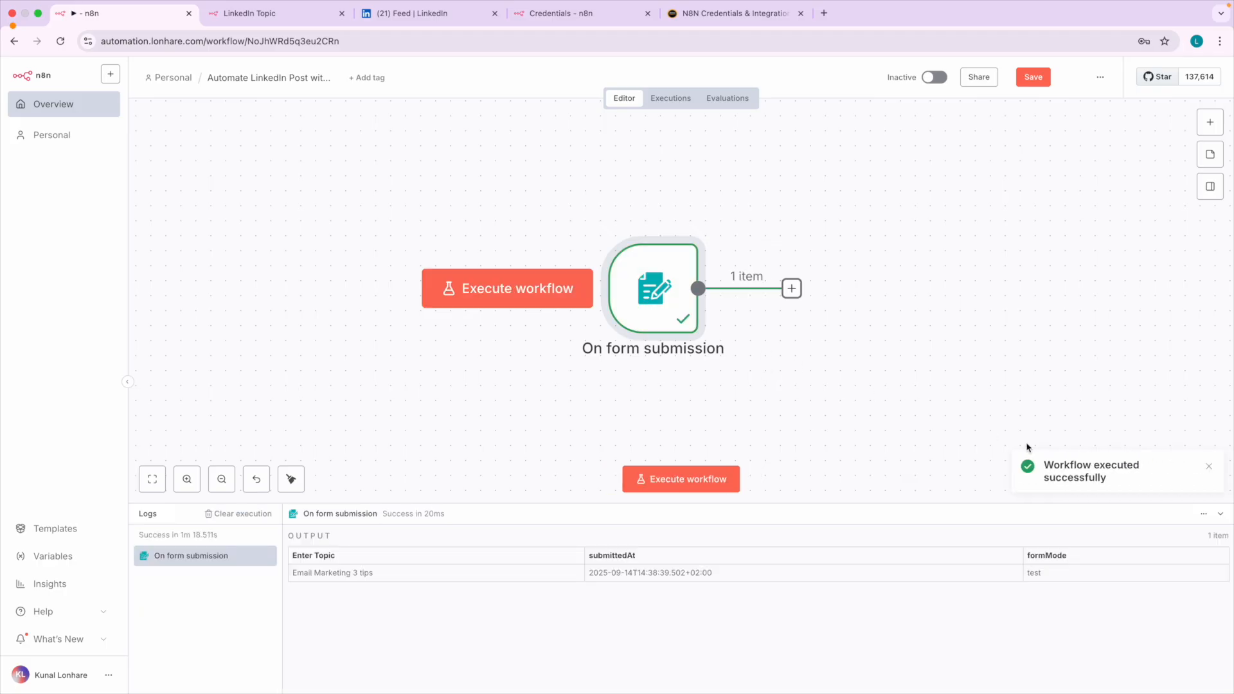
{"action": "scroll", "coordinate": [1100, 476], "scroll_direction": "up", "scroll_amount": 5}
{"action": "left_click_drag", "start_coordinate": [1024, 461], "coordinate": [1135, 479]}
{"action": "left_click", "coordinate": [1135, 478]}
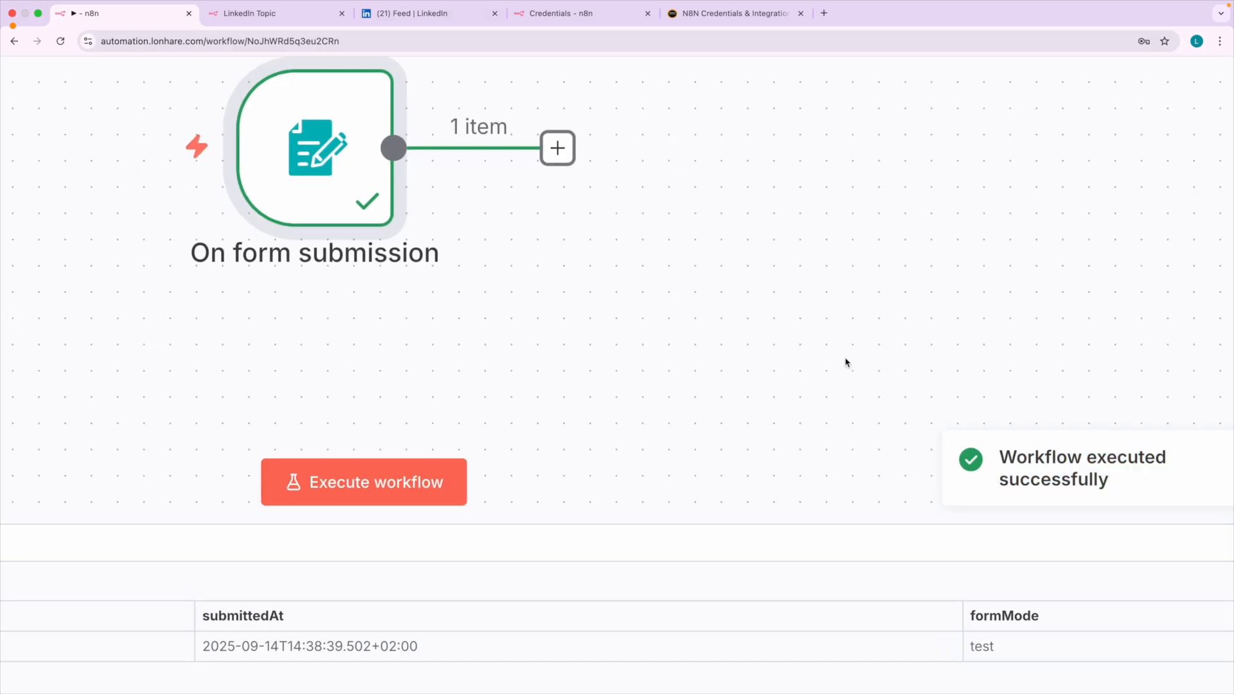
{"action": "scroll", "coordinate": [846, 362], "scroll_direction": "down", "scroll_amount": 5}
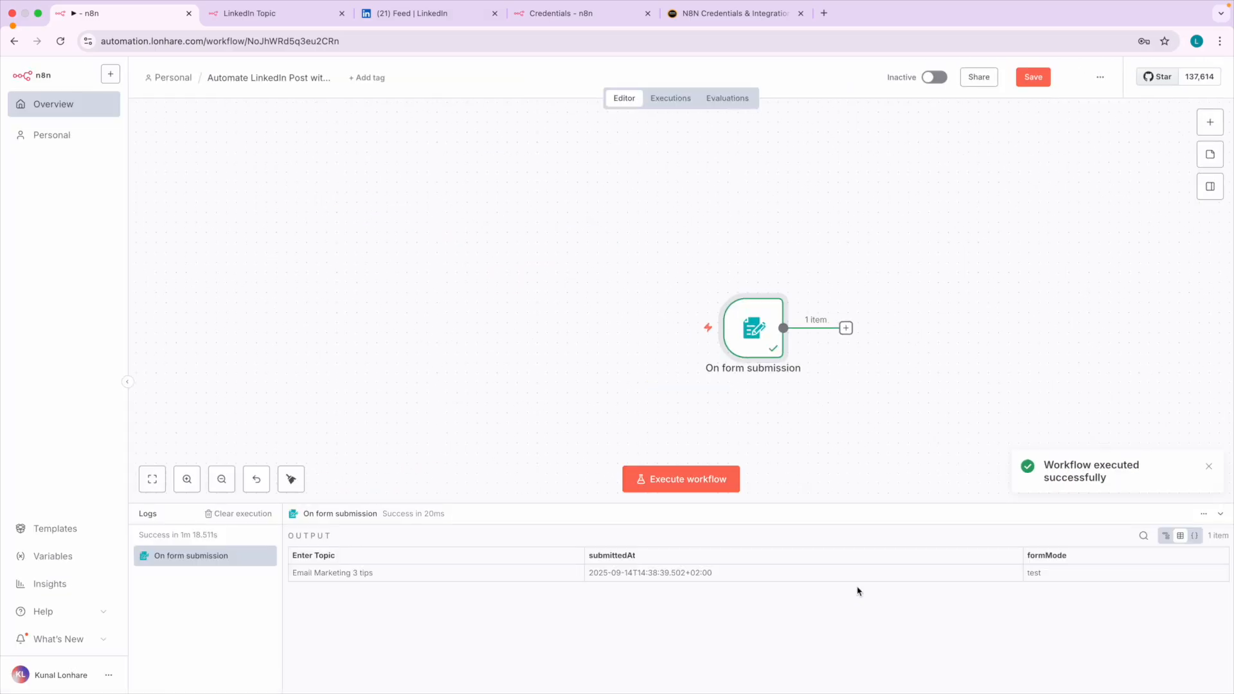
{"action": "scroll", "coordinate": [843, 358], "scroll_direction": "up", "scroll_amount": 5}
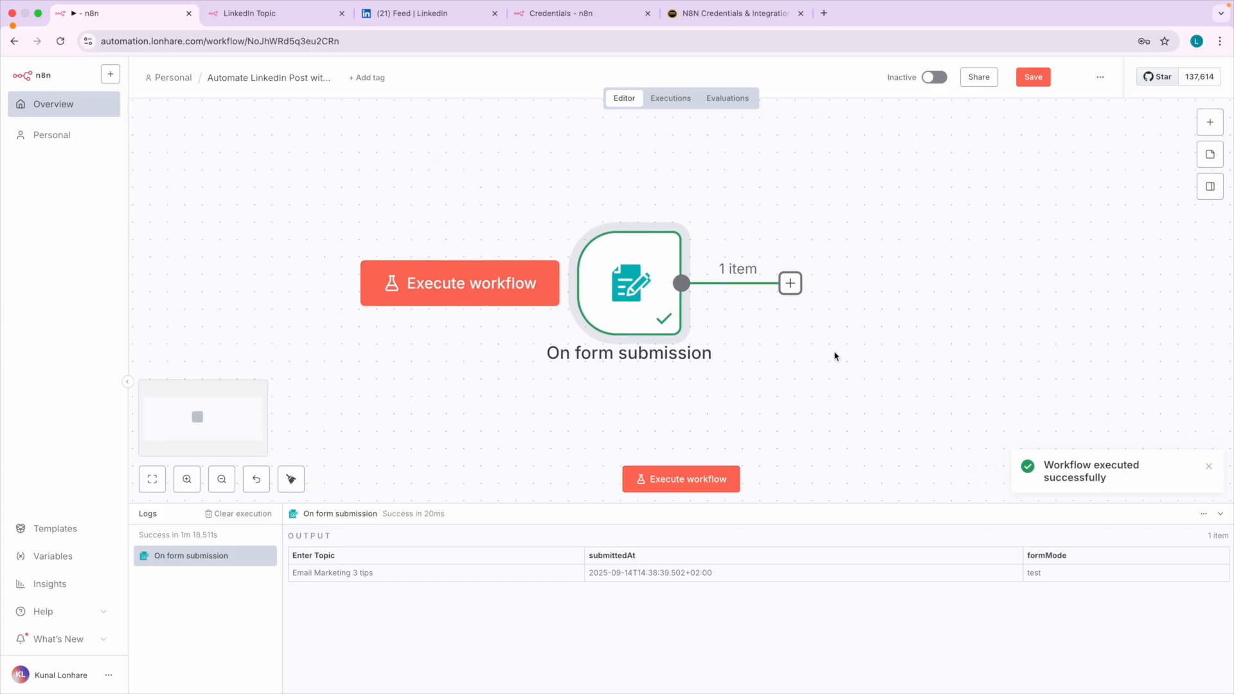
{"action": "key", "text": "ctrl+Left"}
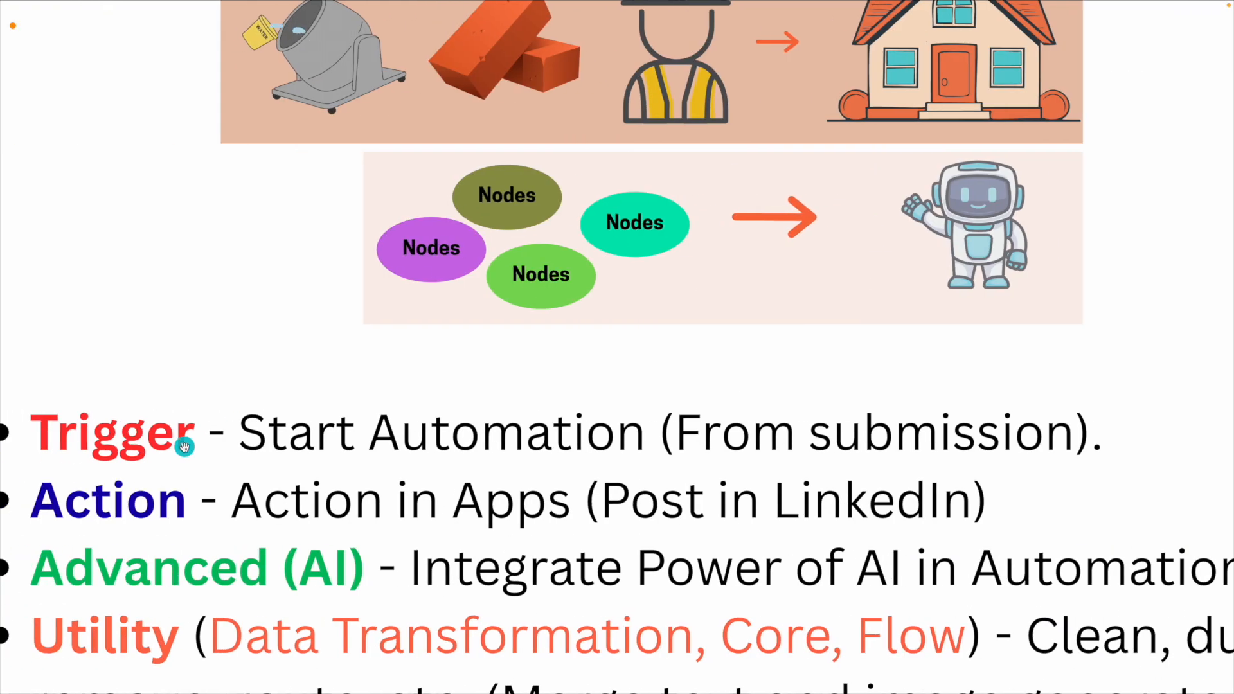
{"action": "key", "text": "ctrl+Right"}
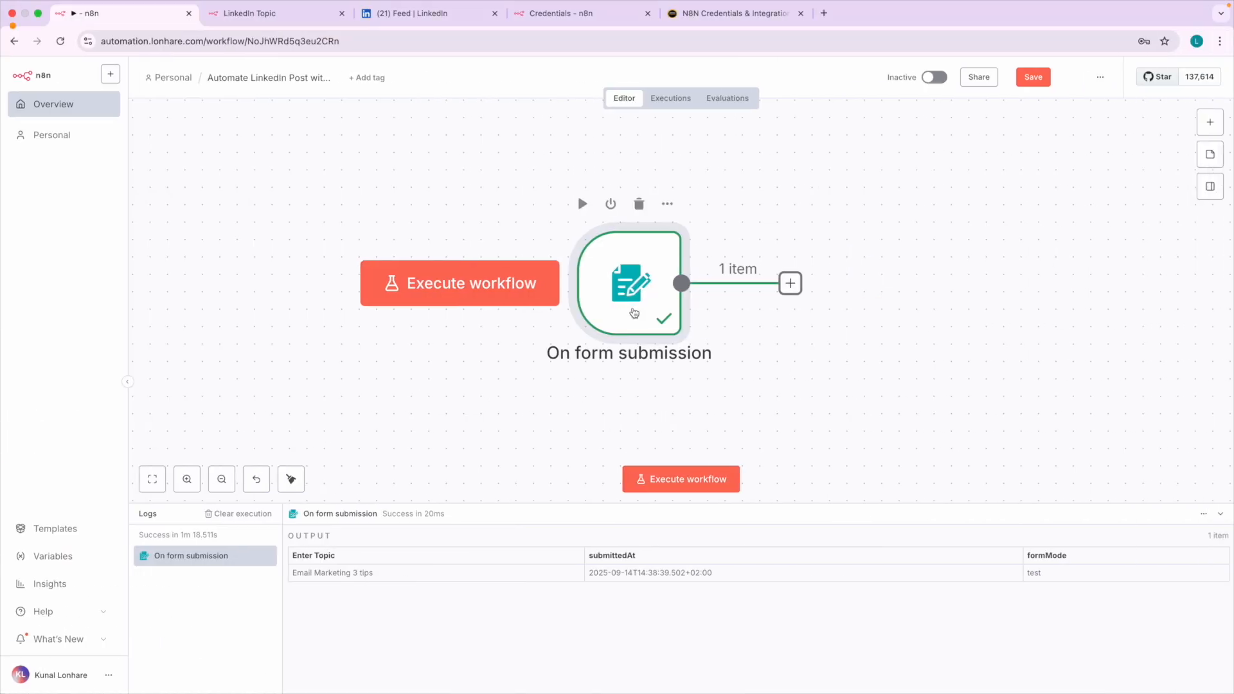
{"action": "key", "text": "ctrl+Left"}
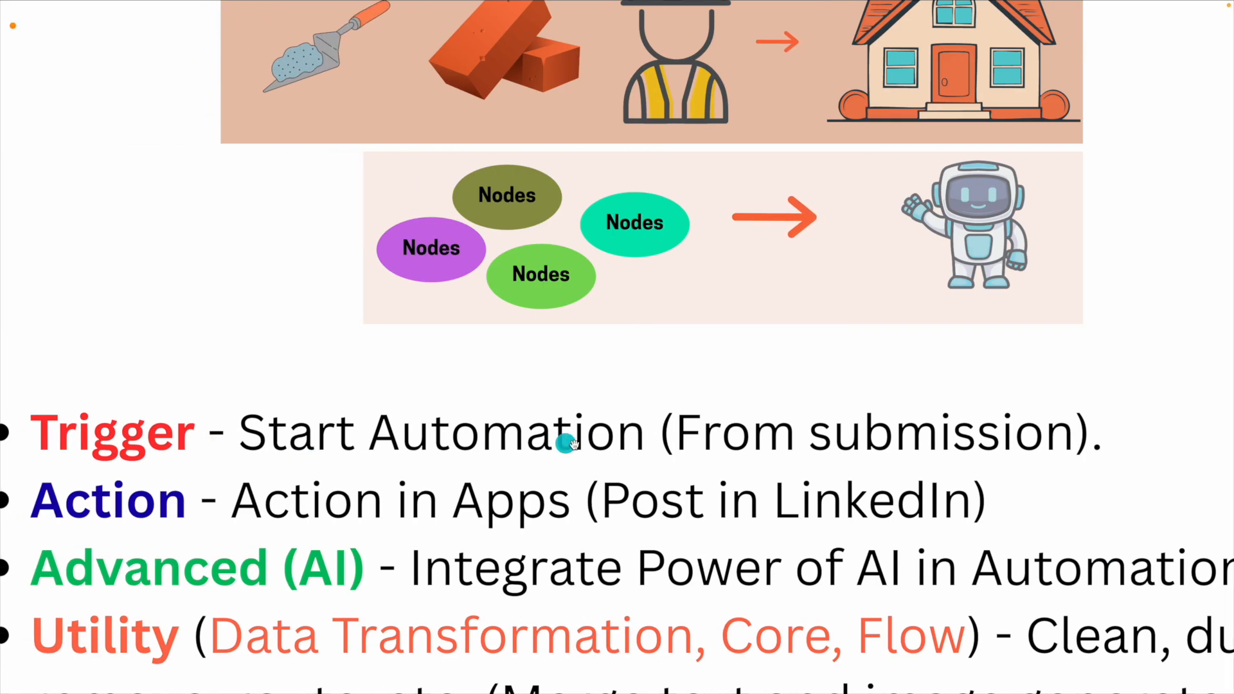
{"action": "key", "text": "ctrl+Right"}
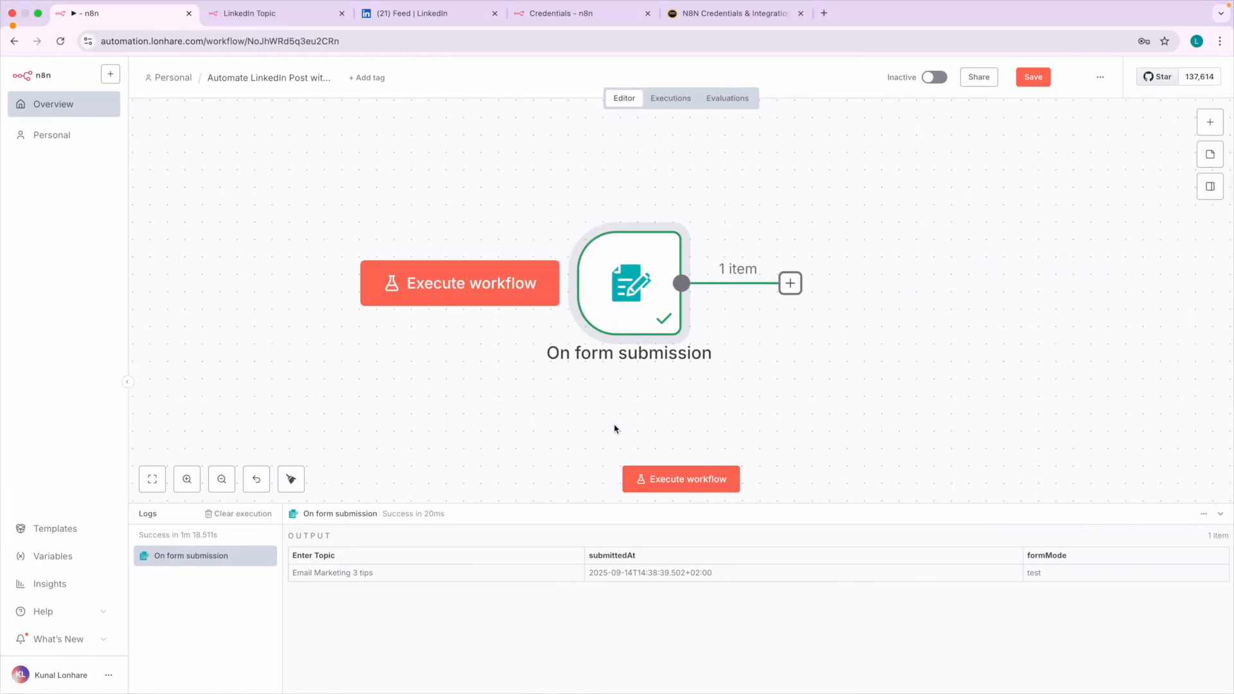
Open the form submission trigger, examine the Enter Topic value in its output, and return to the canvas.
{"action": "double_click", "coordinate": [630, 281]}
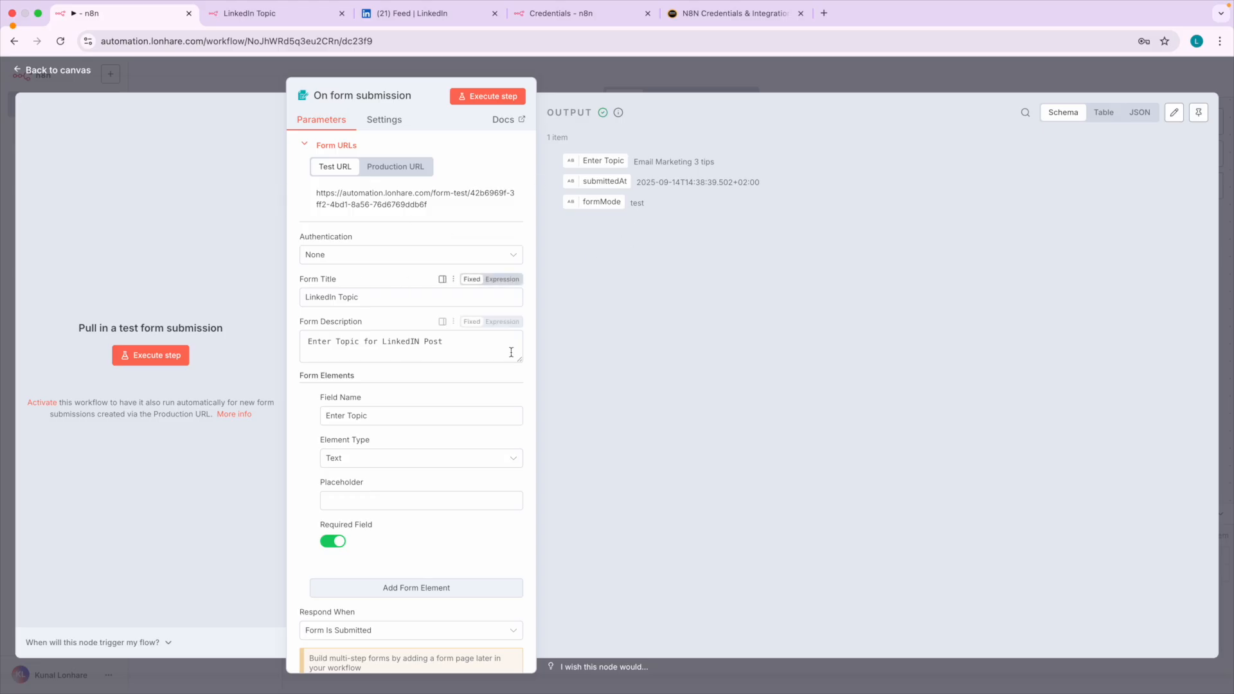
{"action": "scroll", "coordinate": [661, 179], "scroll_direction": "up", "scroll_amount": 5}
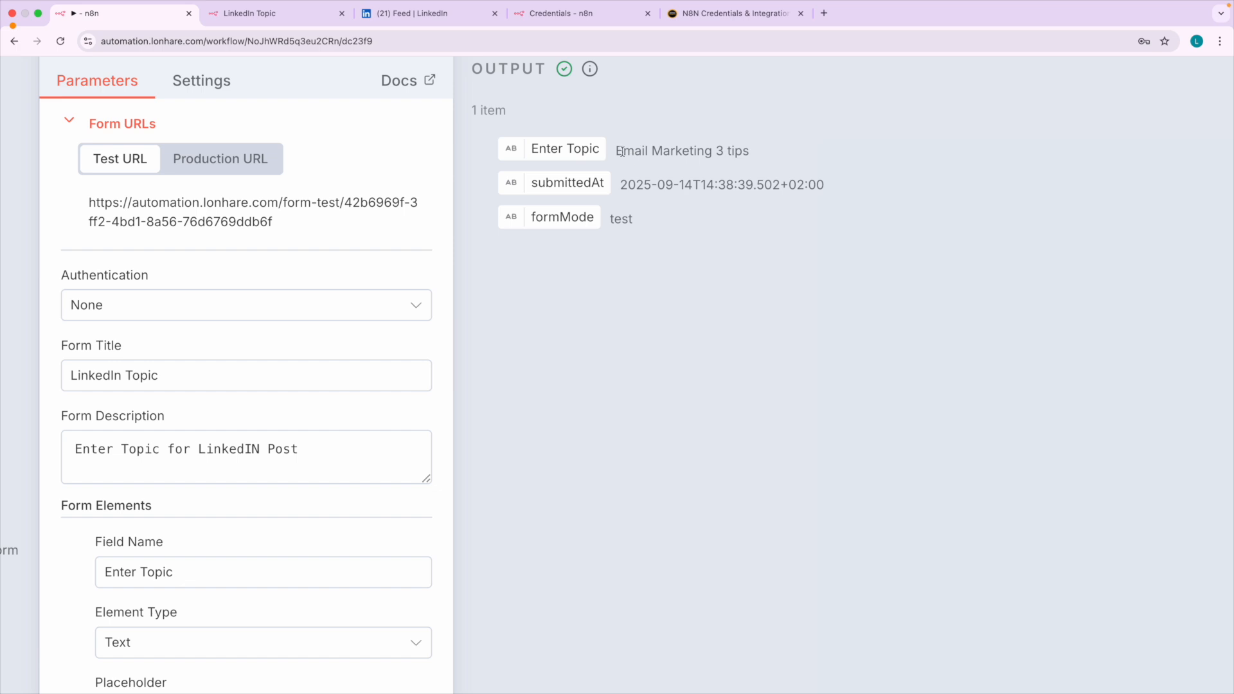
{"action": "left_click_drag", "start_coordinate": [616, 150], "coordinate": [761, 164]}
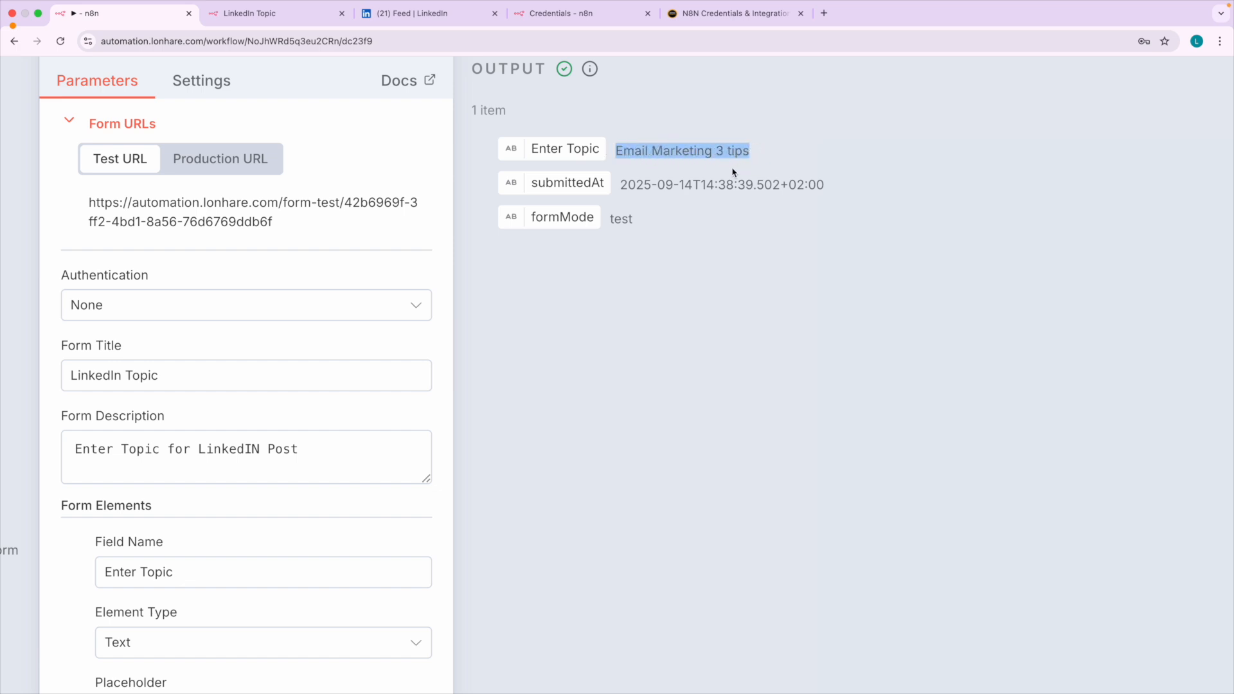
{"action": "left_click", "coordinate": [590, 295]}
{"action": "scroll", "coordinate": [590, 294], "scroll_direction": "down", "scroll_amount": 5}
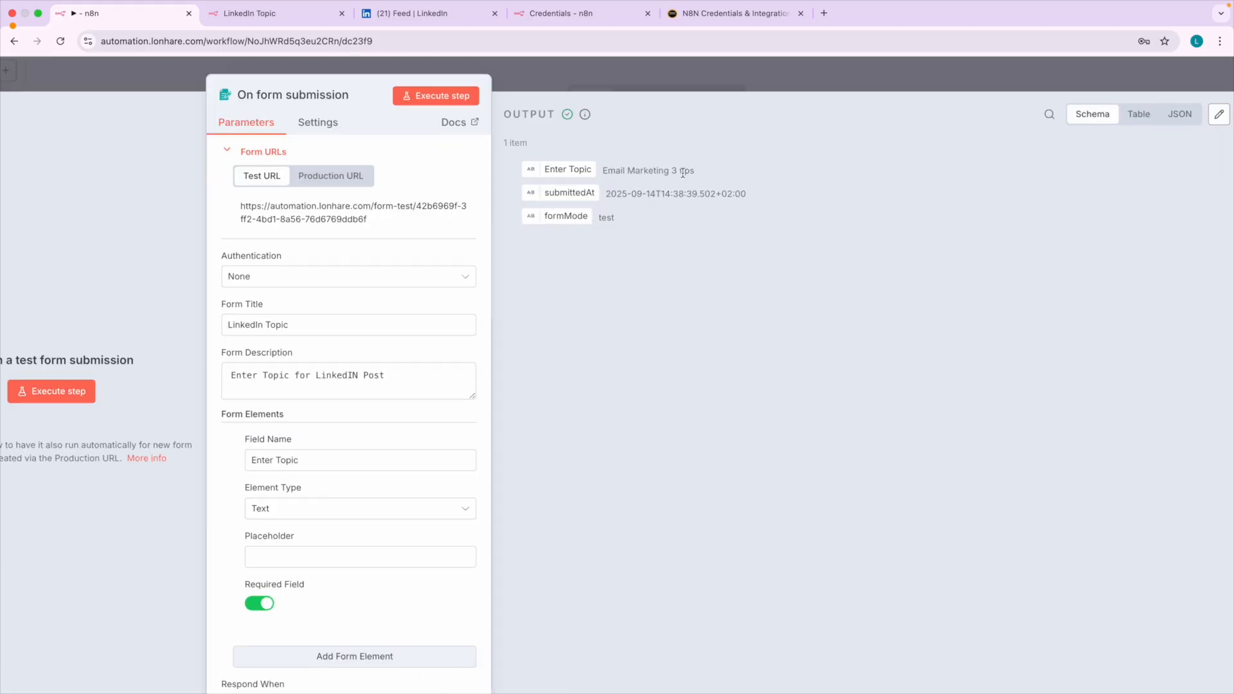
{"action": "scroll", "coordinate": [681, 169], "scroll_direction": "up", "scroll_amount": 5}
{"action": "left_click_drag", "start_coordinate": [542, 162], "coordinate": [737, 187]}
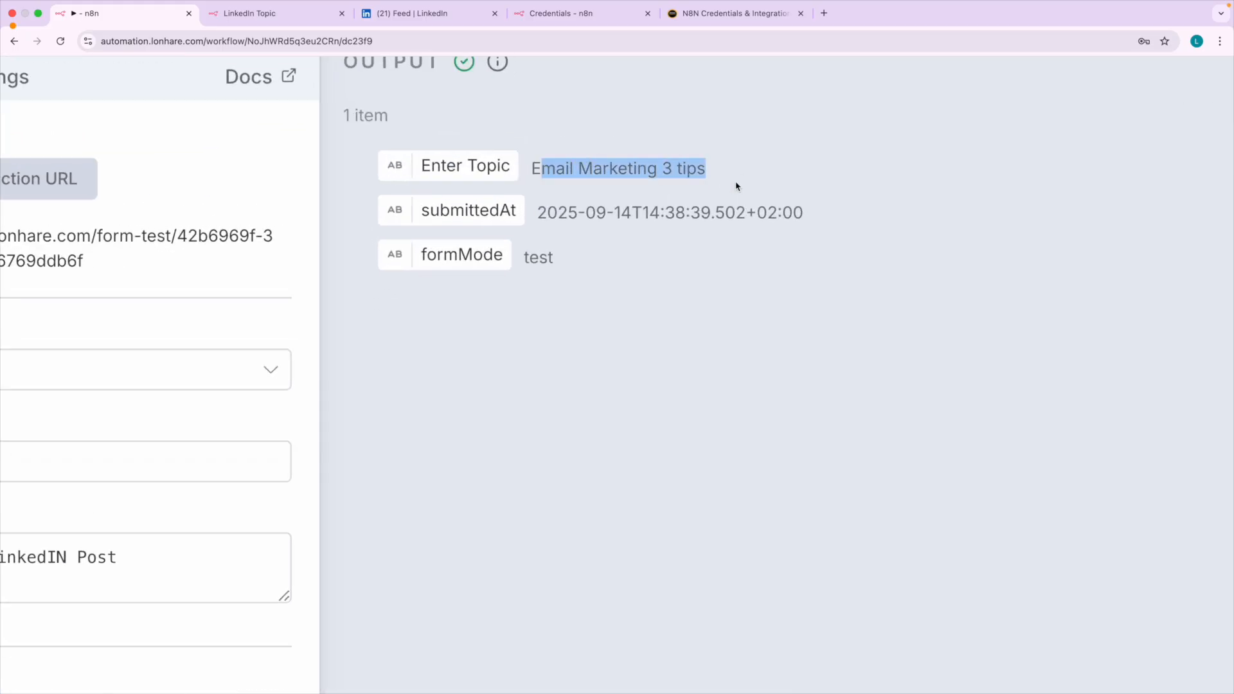
{"action": "left_click", "coordinate": [452, 415]}
{"action": "scroll", "coordinate": [452, 416], "scroll_direction": "down", "scroll_amount": 5}
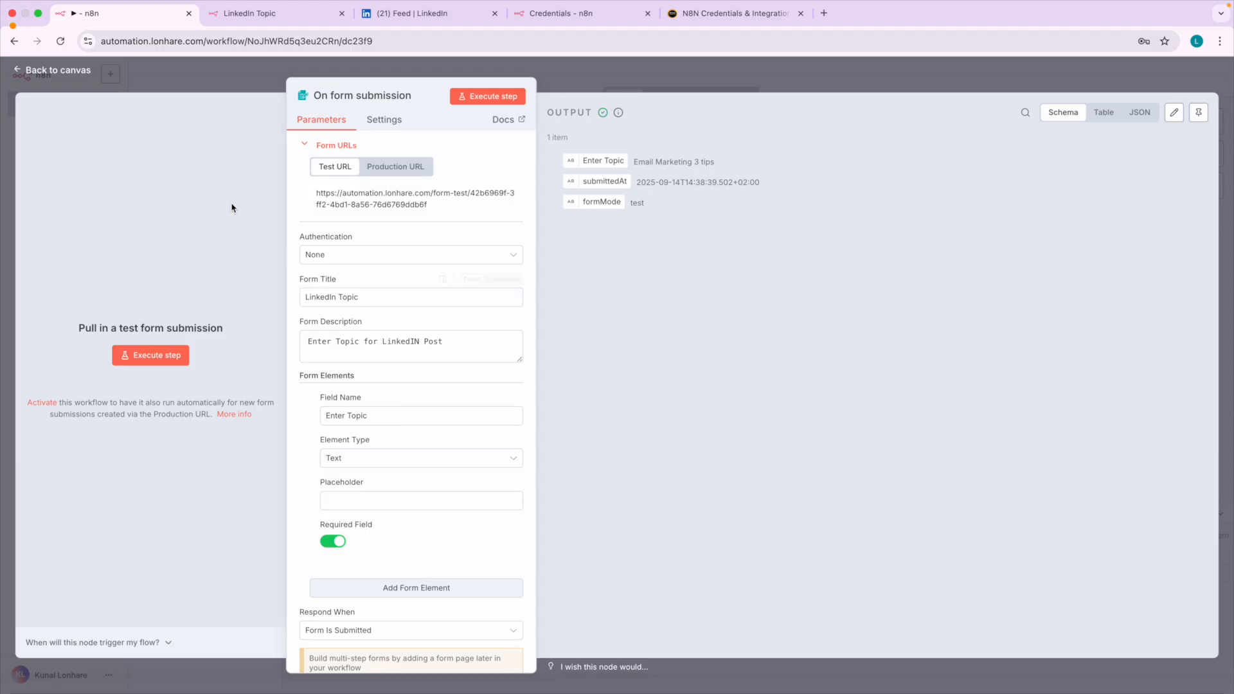
{"action": "left_click", "coordinate": [64, 71]}
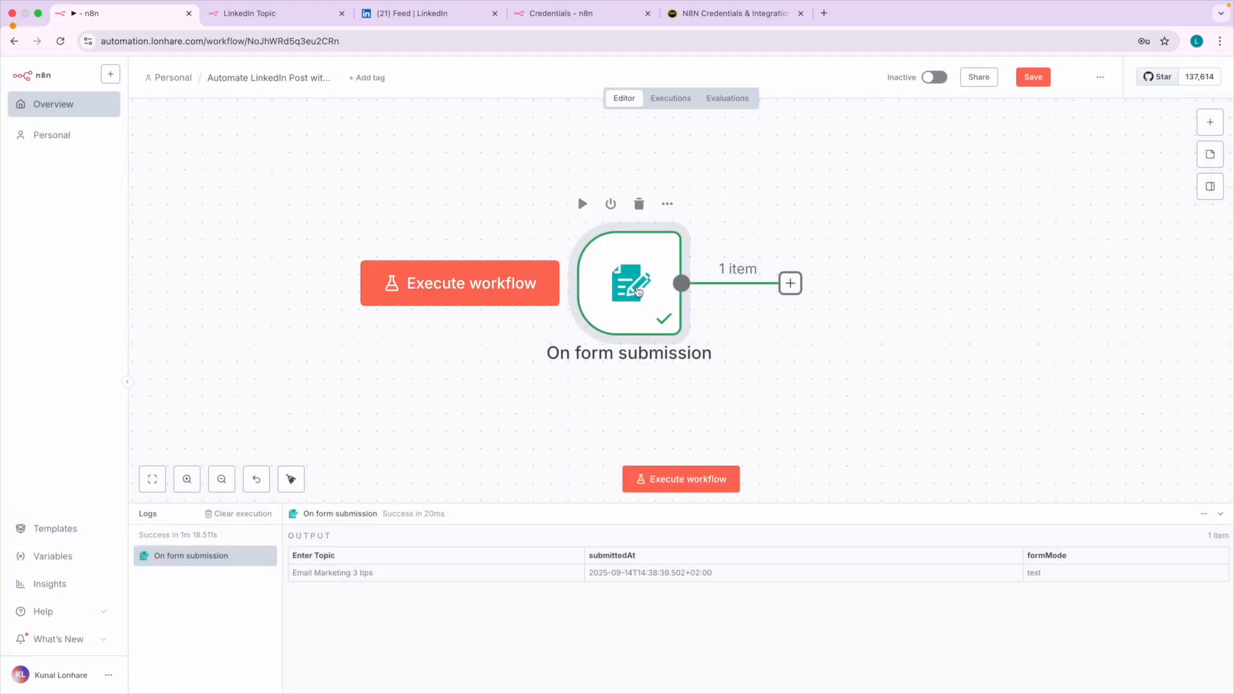
{"action": "double_click", "coordinate": [638, 291]}
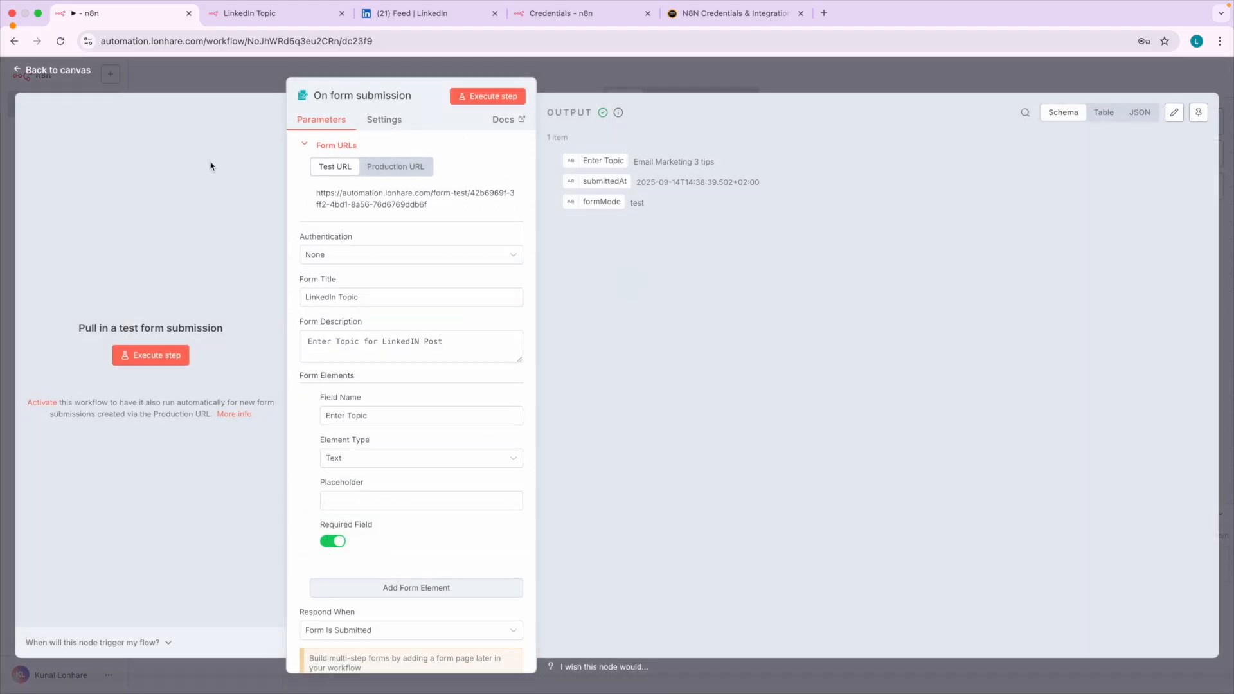
{"action": "left_click", "coordinate": [88, 75]}
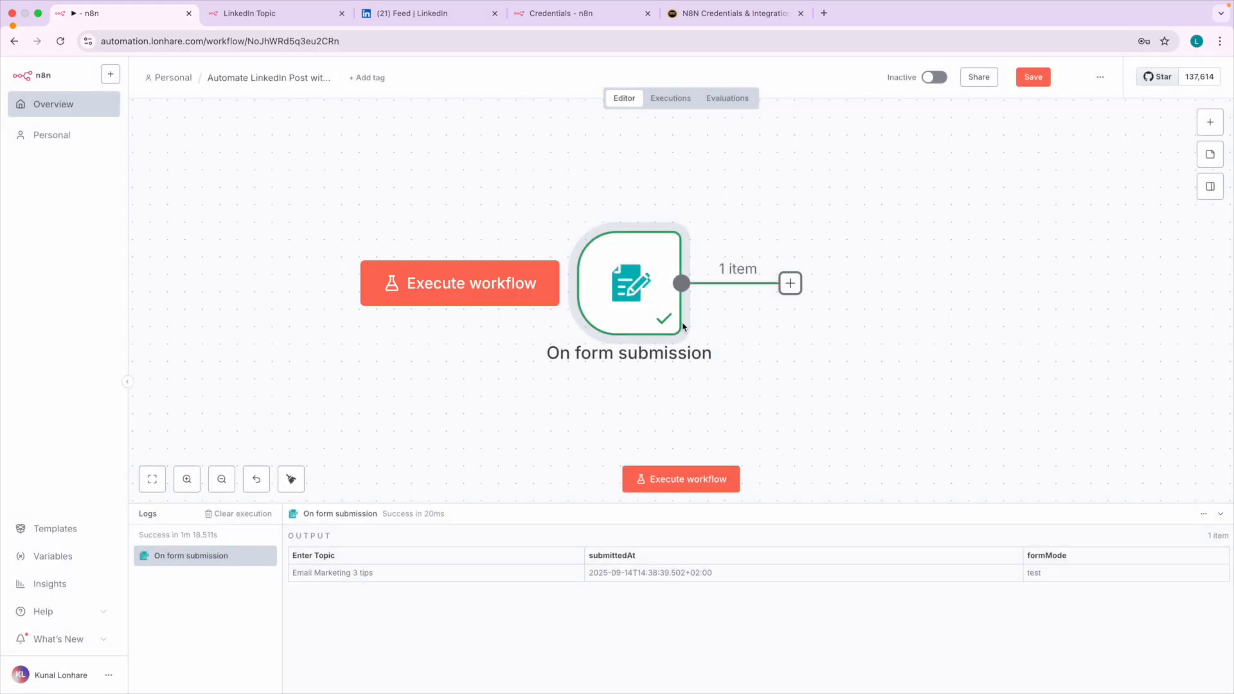
{"action": "scroll", "coordinate": [680, 325], "scroll_direction": "right", "scroll_amount": 3}
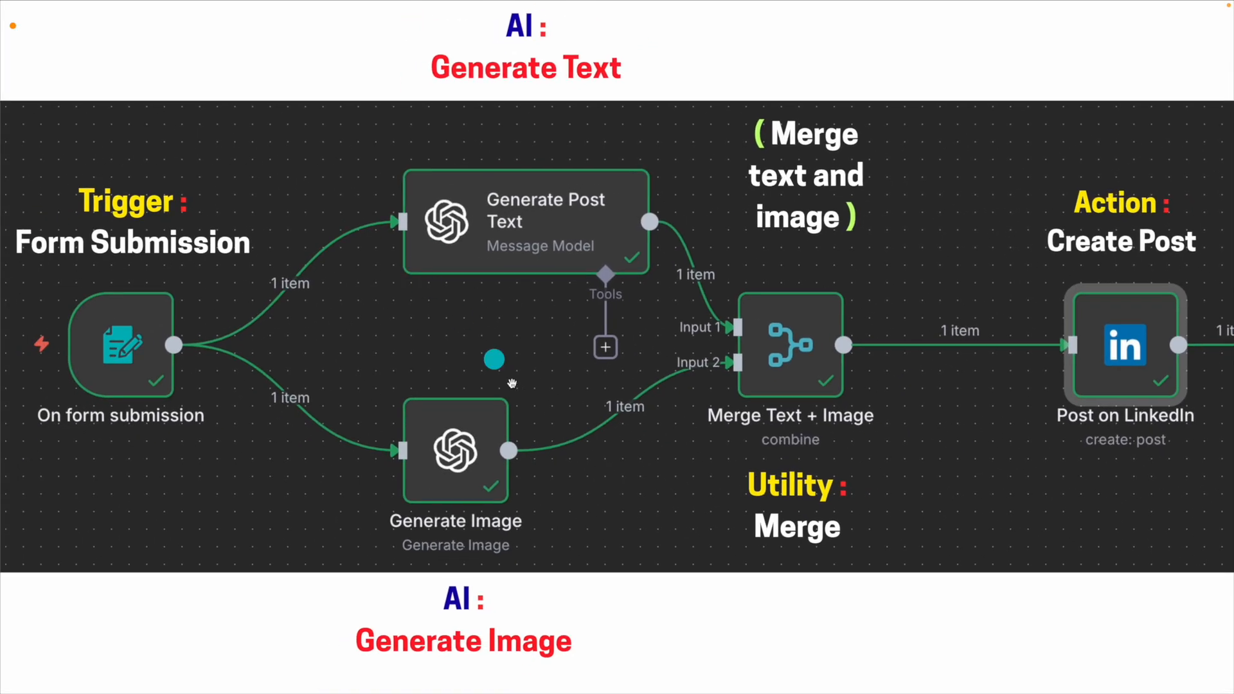
{"action": "left_click_drag", "start_coordinate": [494, 45], "coordinate": [547, 46]}
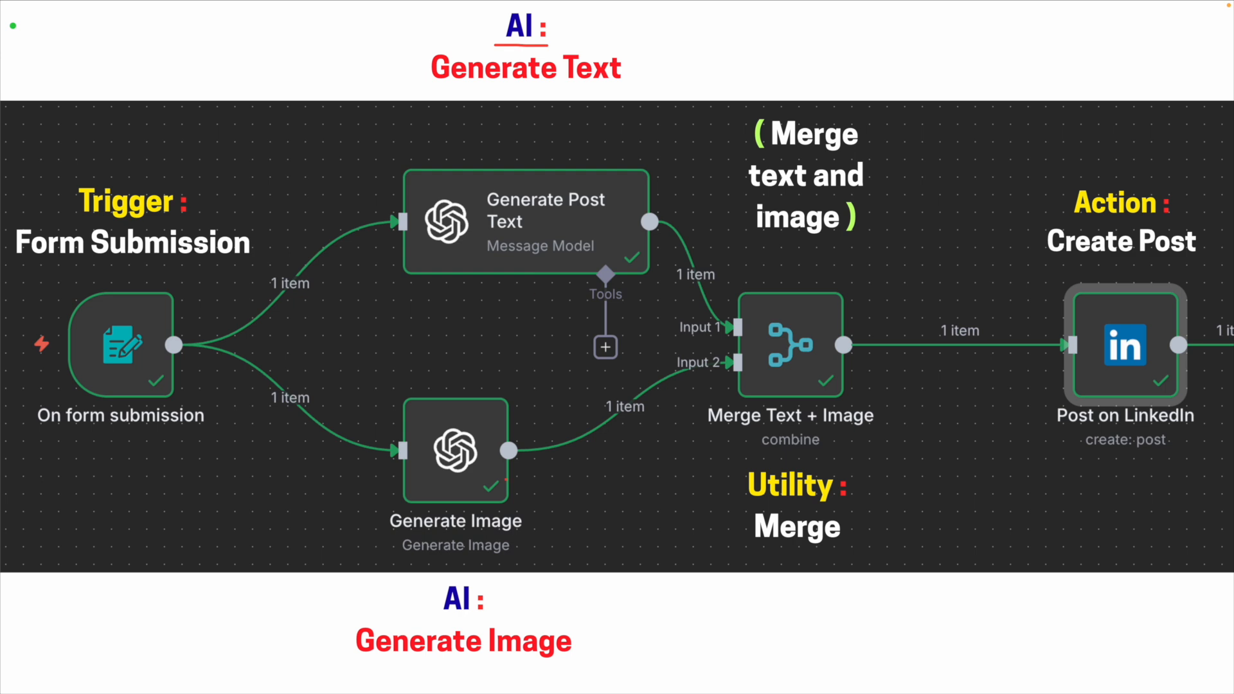
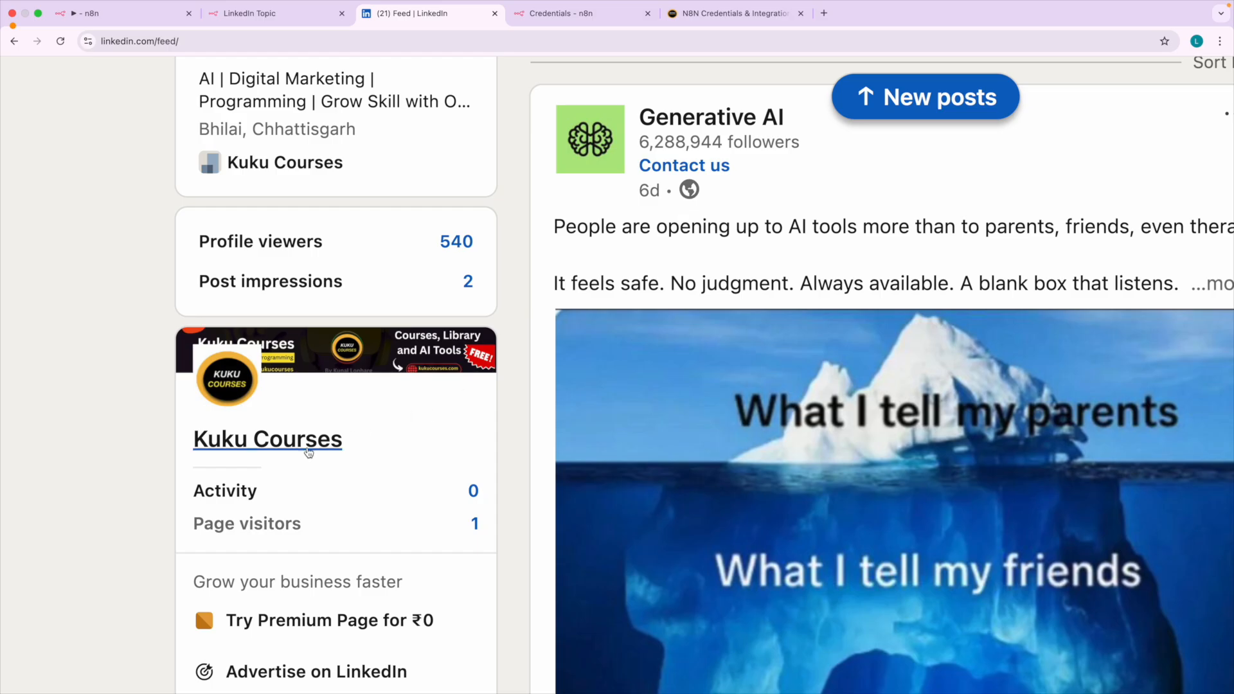
Open the Kuku Courses company page on LinkedIn and examine the full text and image of its latest post.
{"action": "left_click", "coordinate": [290, 452]}
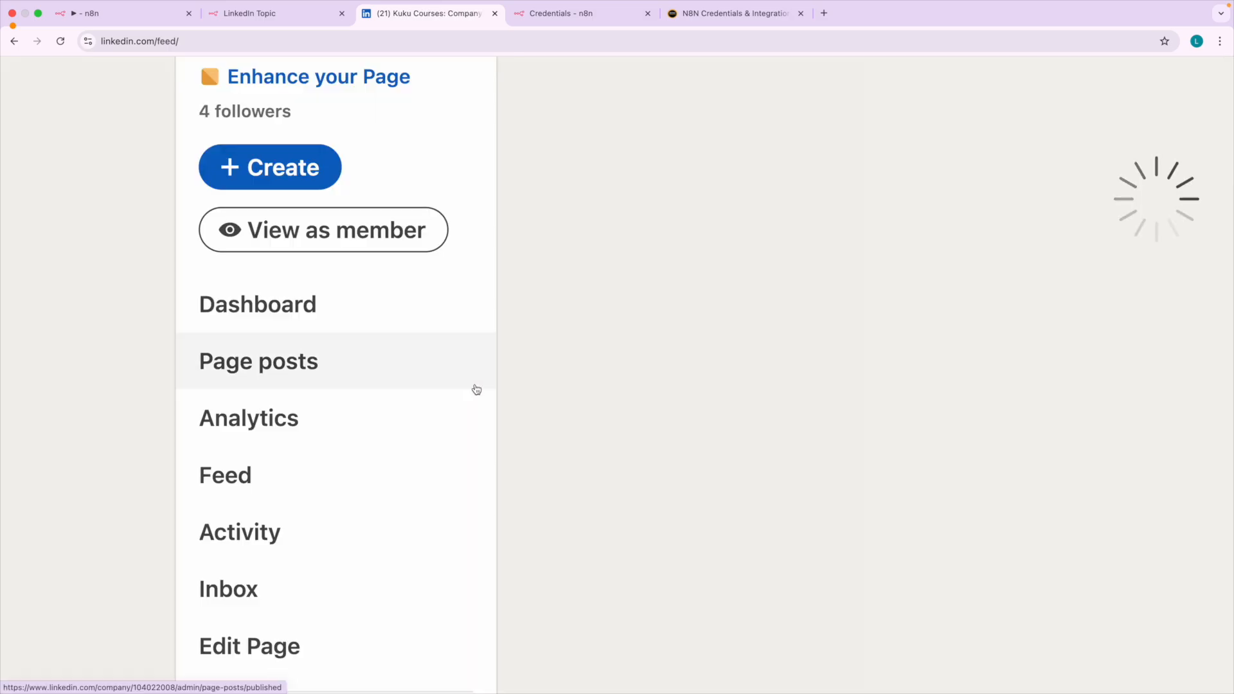
{"action": "scroll", "coordinate": [558, 453], "scroll_direction": "down", "scroll_amount": 6}
{"action": "scroll", "coordinate": [558, 453], "scroll_direction": "down", "scroll_amount": 3}
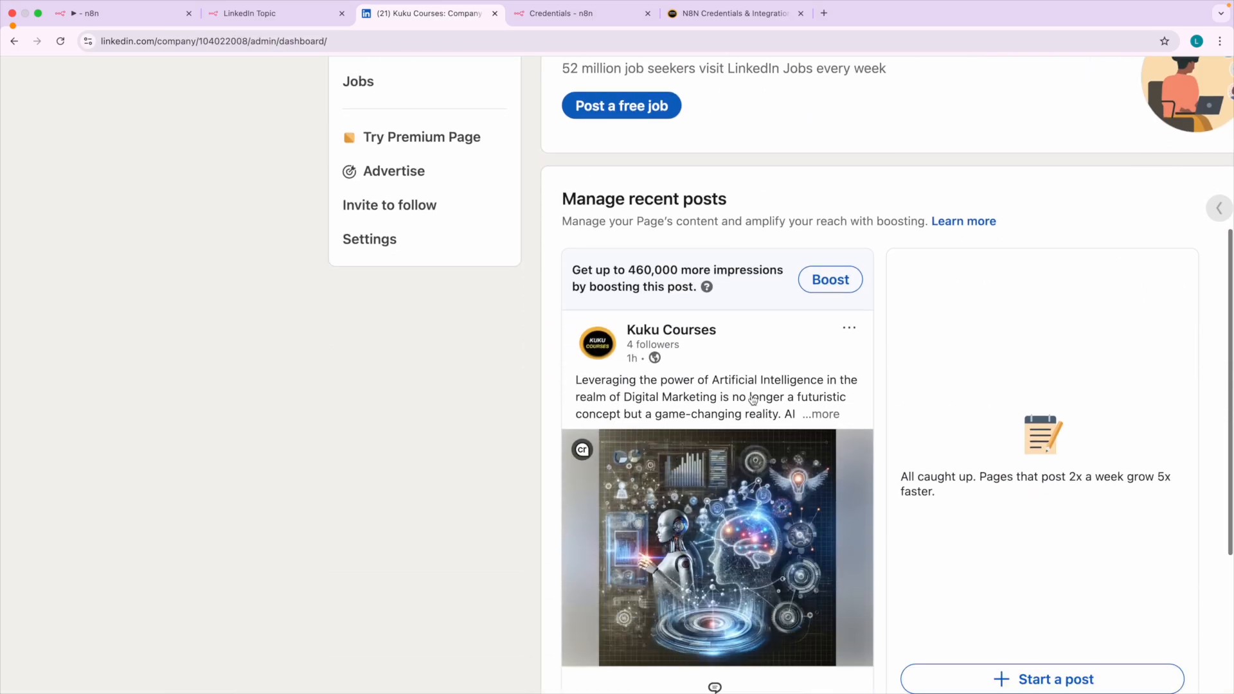
{"action": "left_click", "coordinate": [811, 415]}
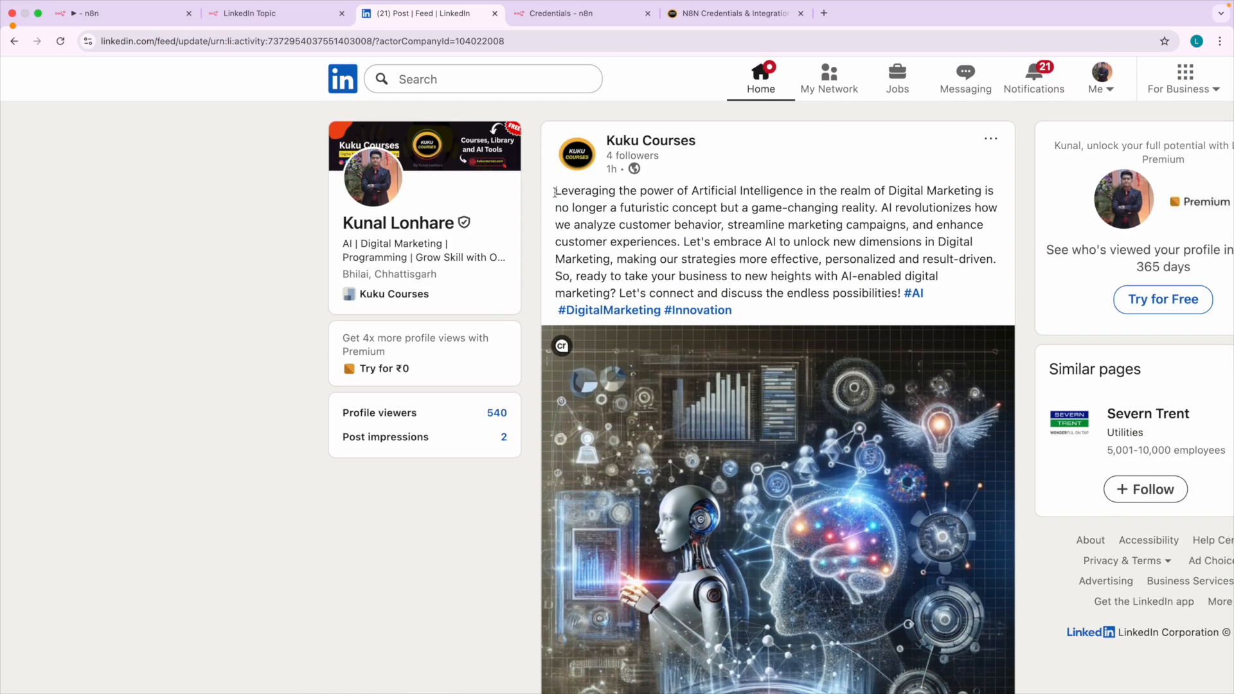
{"action": "left_click_drag", "start_coordinate": [556, 192], "coordinate": [864, 302]}
{"action": "scroll", "coordinate": [757, 471], "scroll_direction": "down", "scroll_amount": 2}
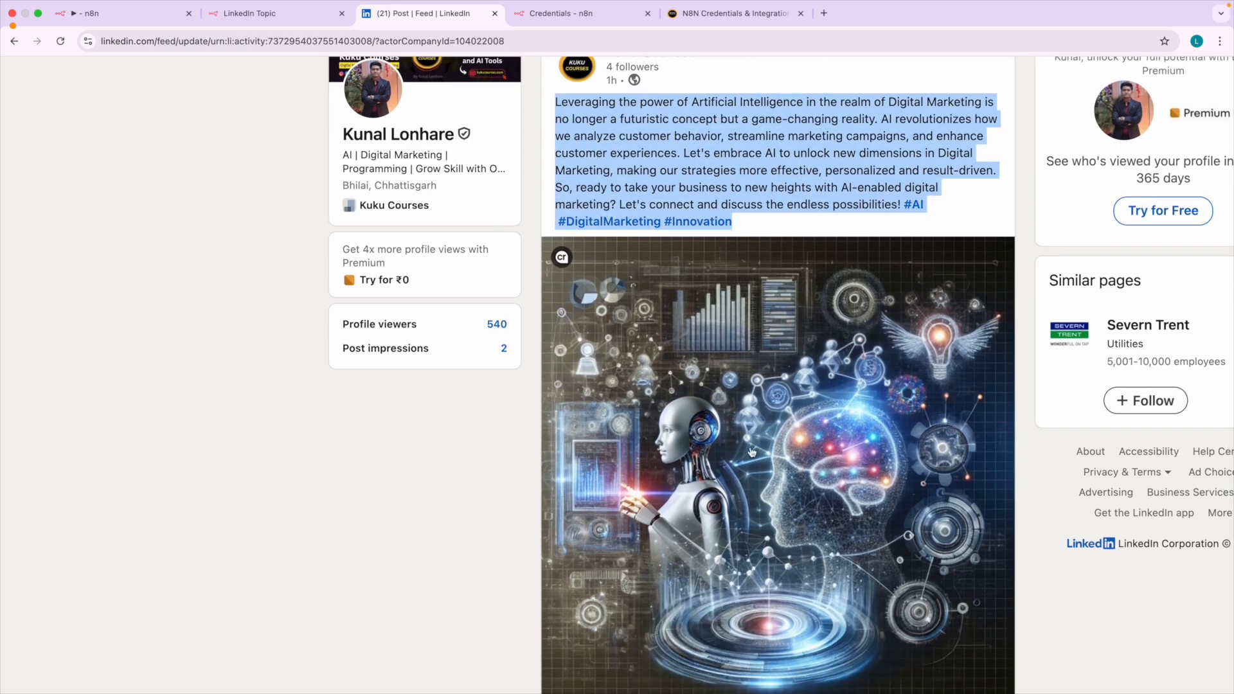
Return to the n8n workflow canvas, list the AI nodes for the trigger's next step, and check the N8N Credentials & Integrations guide.
{"action": "left_click", "coordinate": [134, 21]}
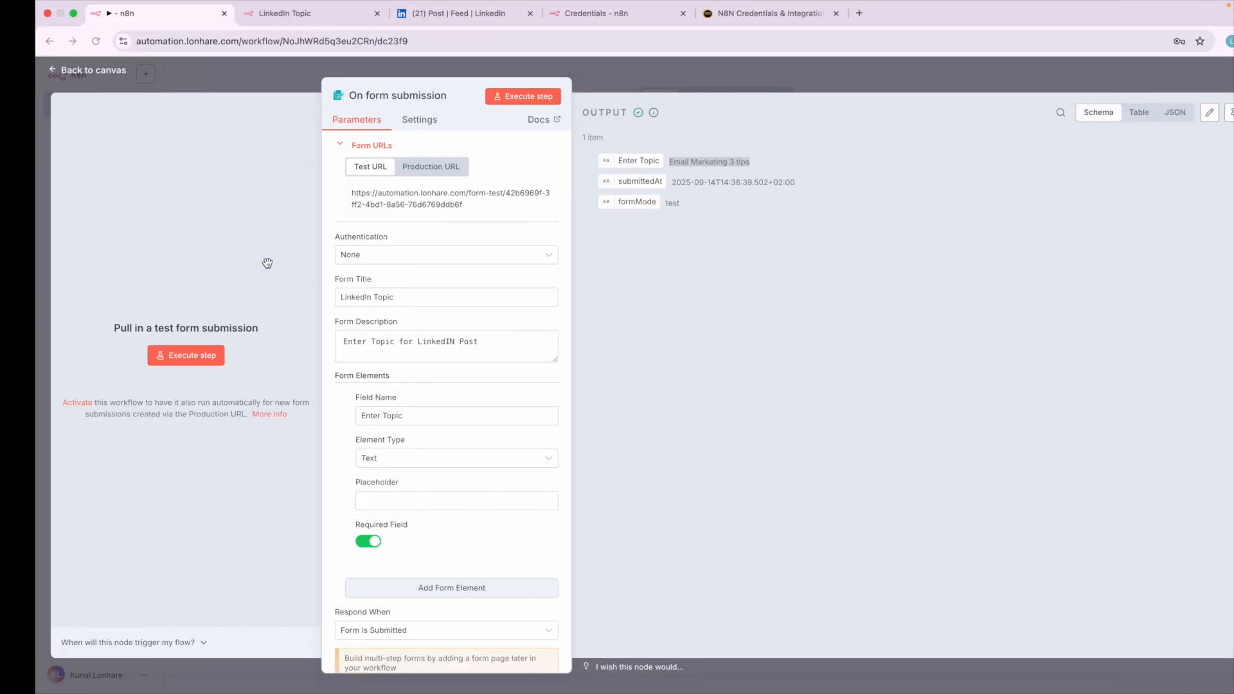
{"action": "left_click", "coordinate": [65, 72]}
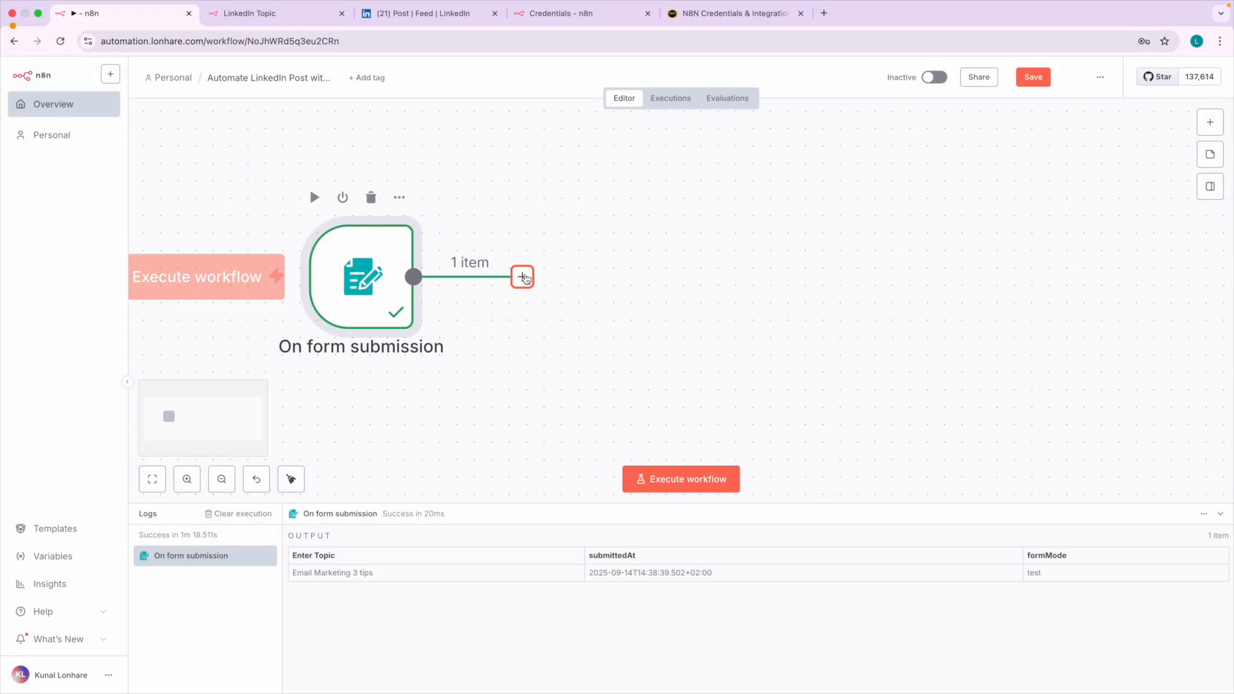
{"action": "left_click", "coordinate": [522, 276]}
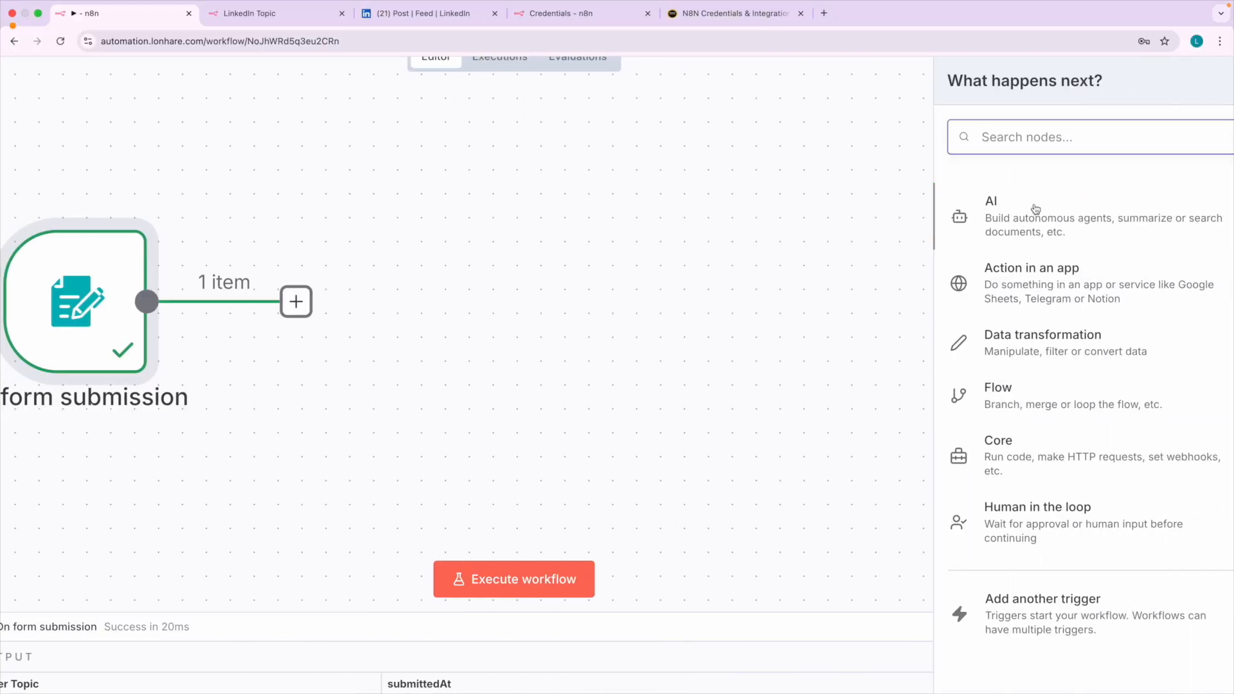
{"action": "left_click", "coordinate": [1076, 221]}
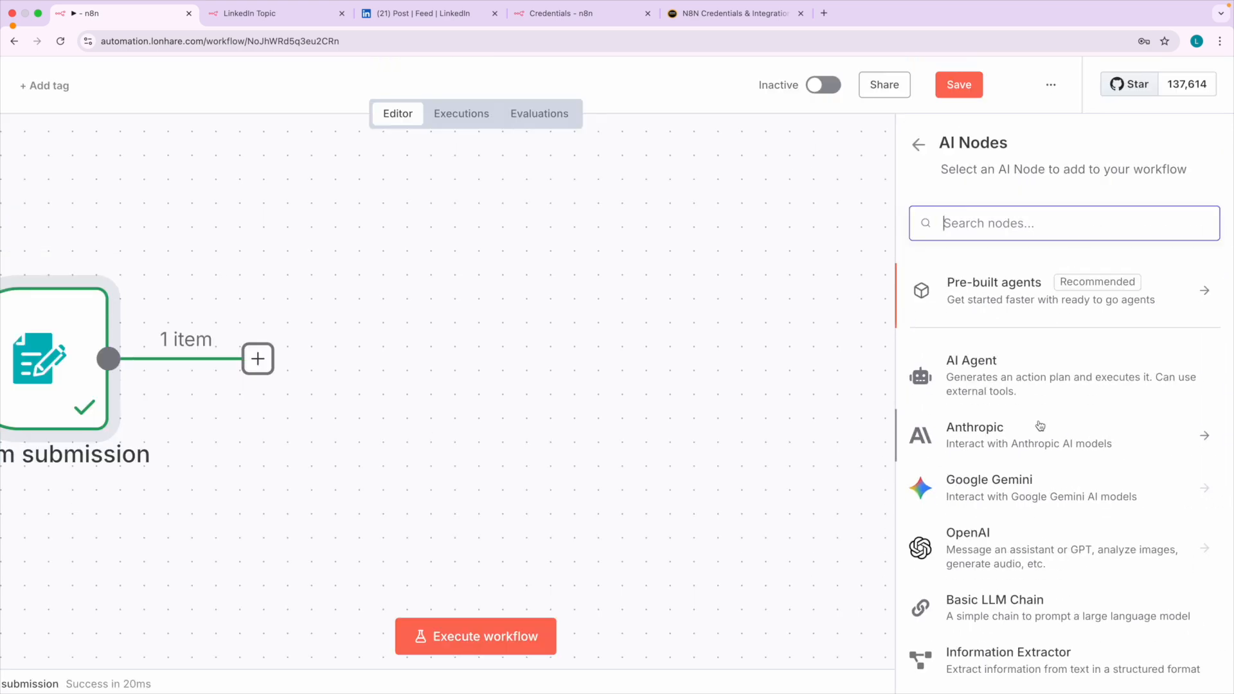
{"action": "scroll", "coordinate": [1054, 441], "scroll_direction": "down", "scroll_amount": 1}
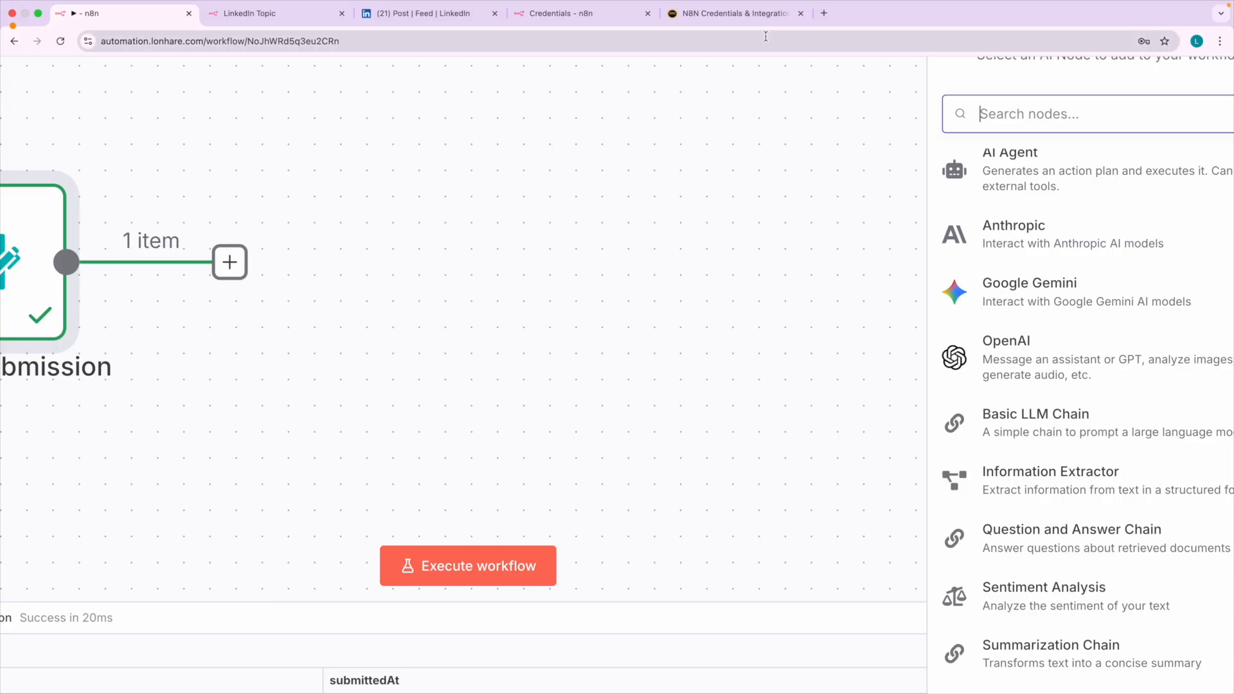
{"action": "left_click", "coordinate": [732, 13]}
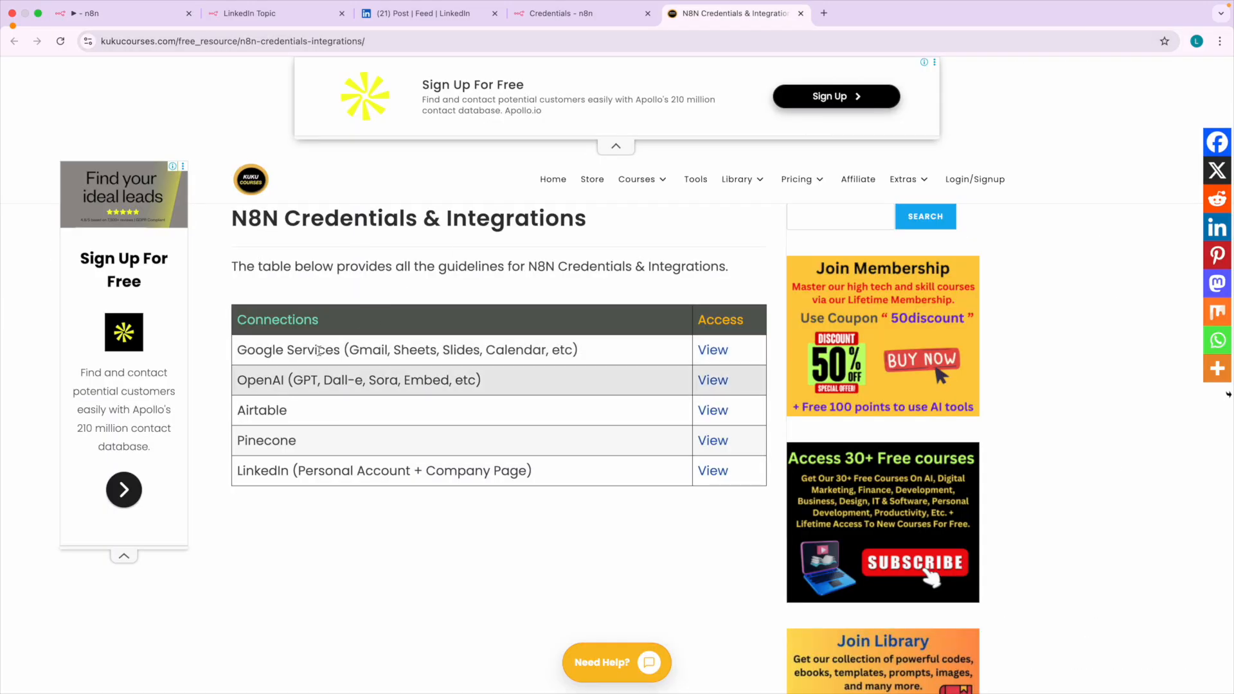
{"action": "left_click", "coordinate": [123, 13]}
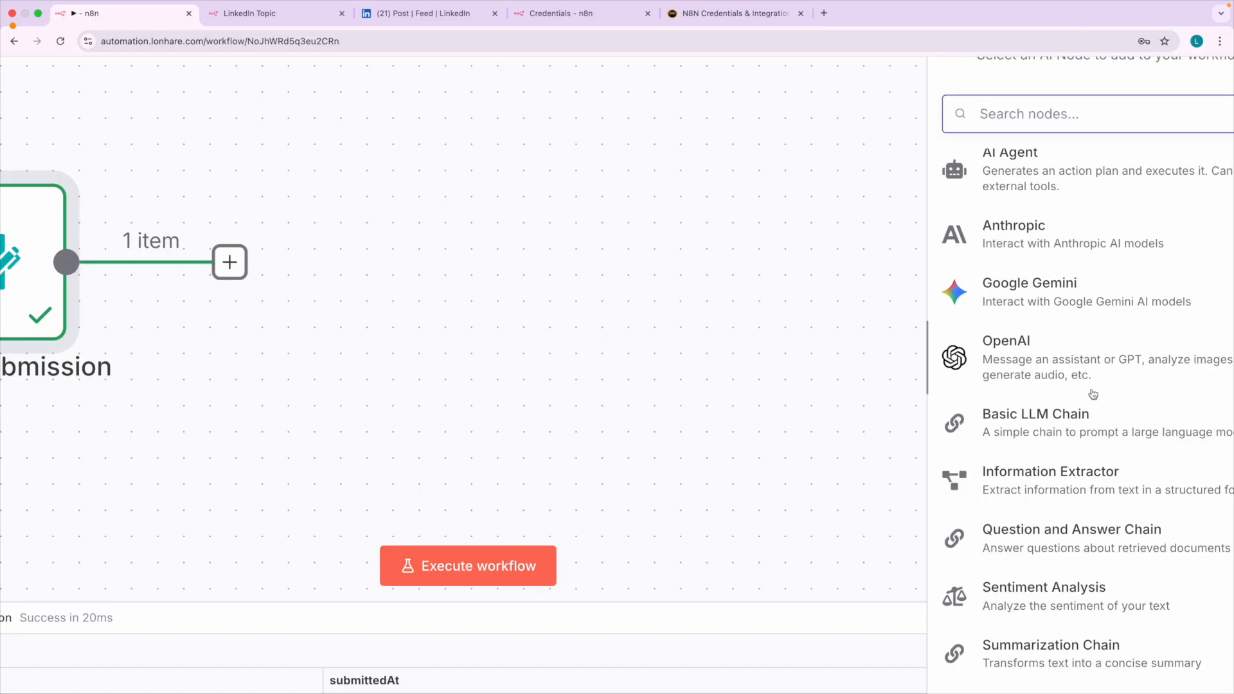
Add the OpenAI Message a model action after the form submission trigger.
{"action": "left_click", "coordinate": [979, 355]}
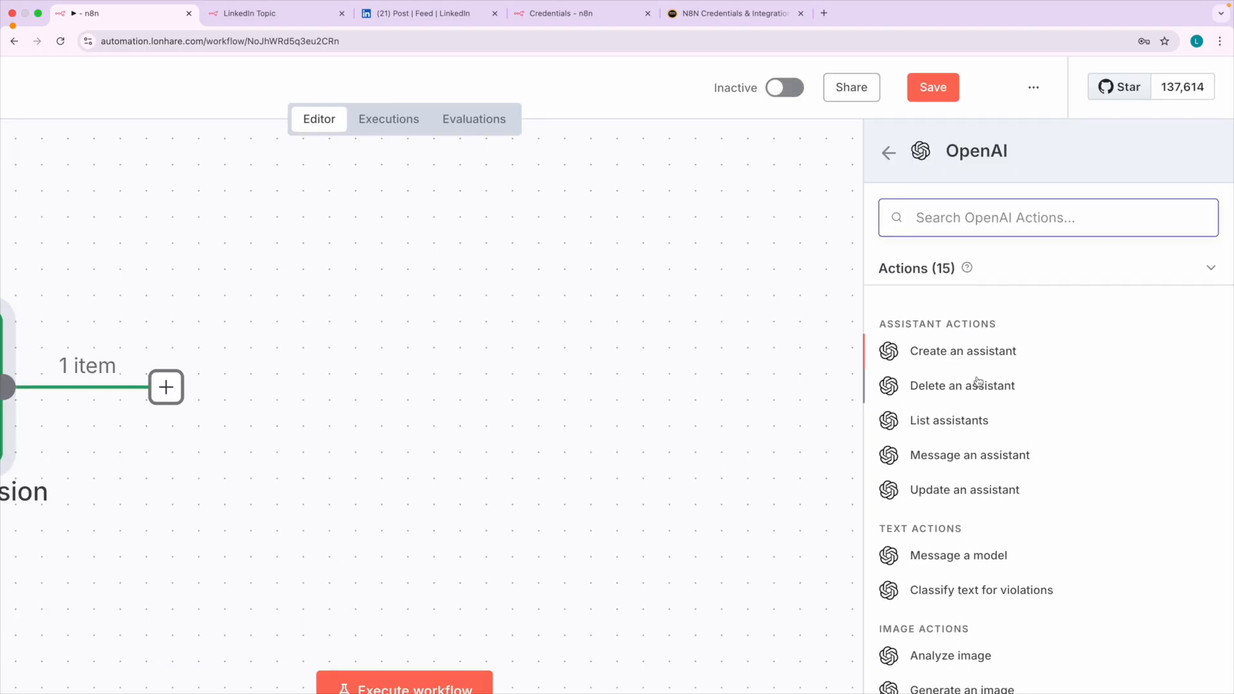
{"action": "scroll", "coordinate": [1054, 425], "scroll_direction": "down", "scroll_amount": 5}
{"action": "scroll", "coordinate": [1088, 534], "scroll_direction": "down", "scroll_amount": 1}
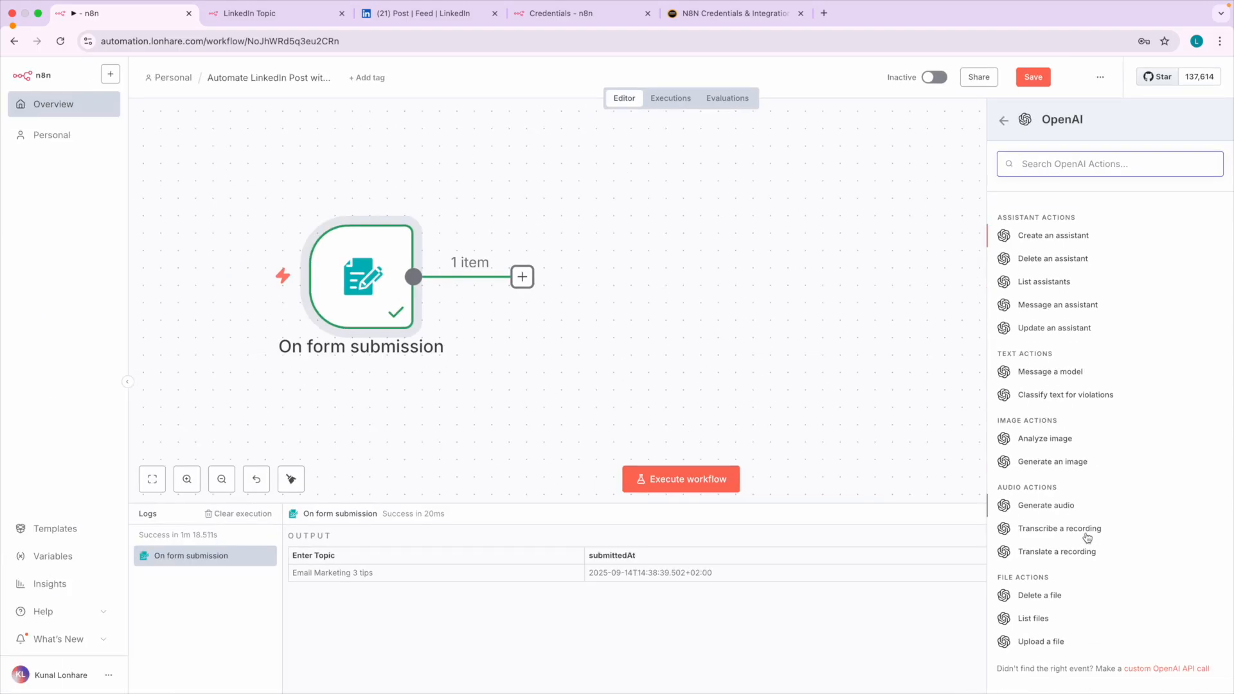
{"action": "scroll", "coordinate": [1064, 374], "scroll_direction": "up", "scroll_amount": 5}
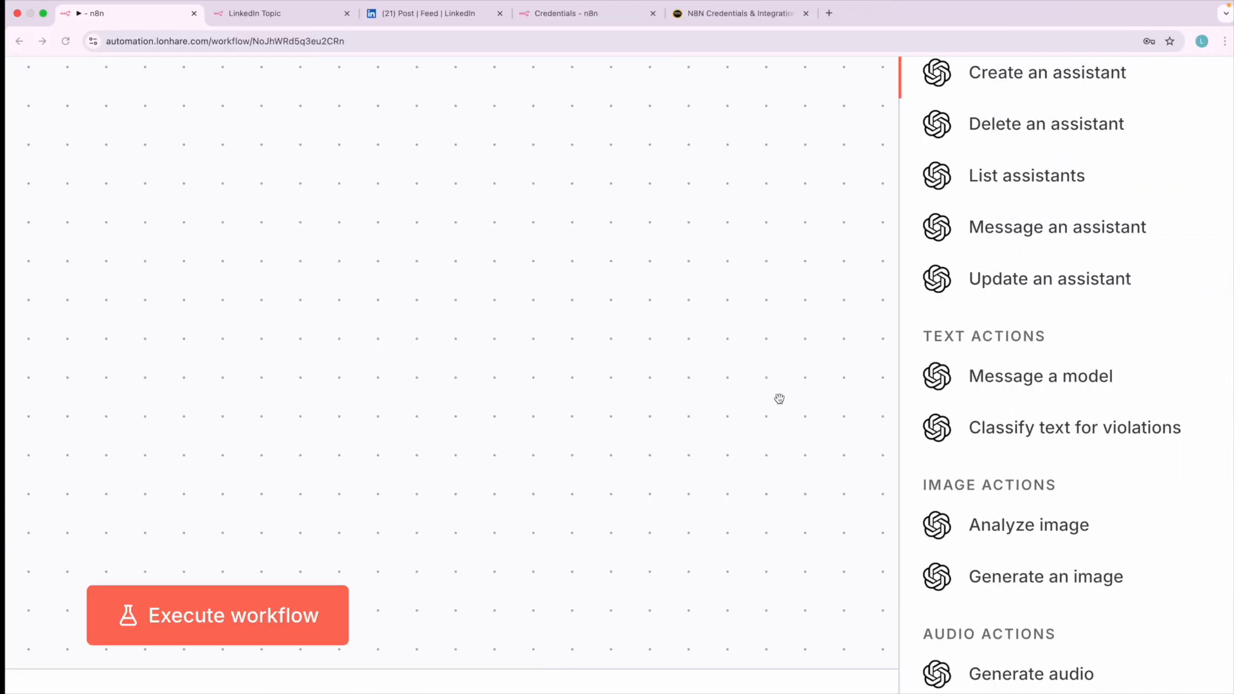
{"action": "left_click", "coordinate": [1015, 378]}
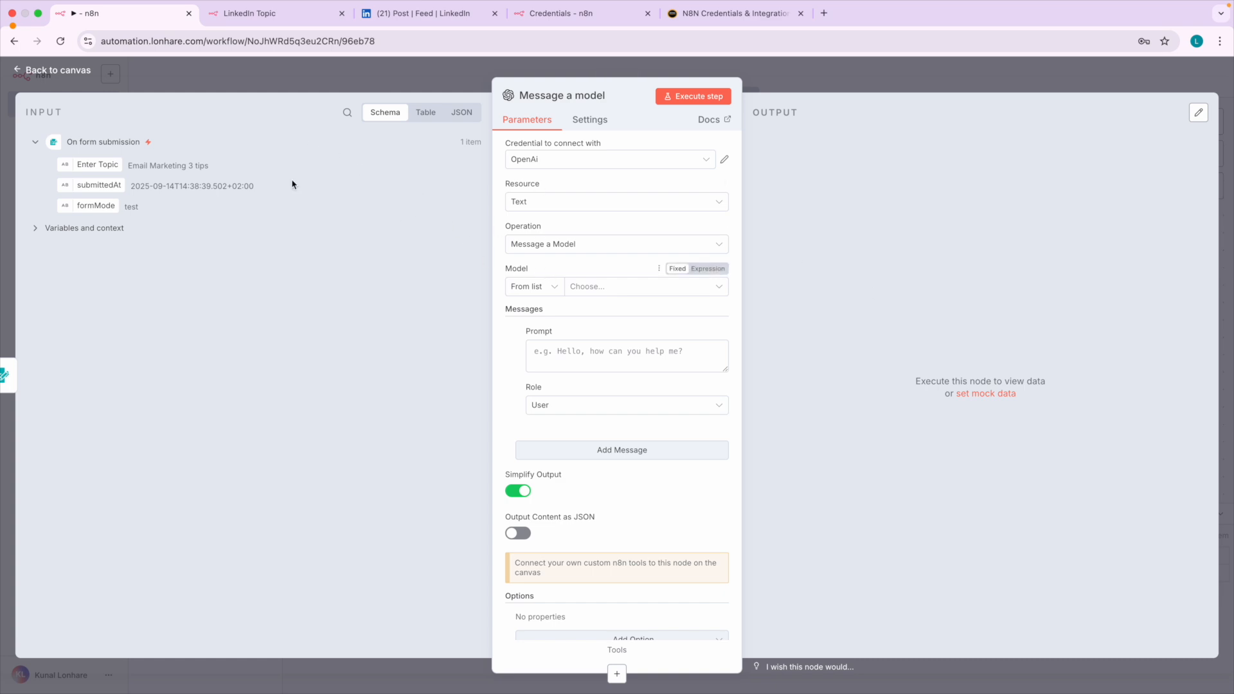
Return to the canvas and move the Message a model node above and to the right of the form submission trigger.
{"action": "left_click", "coordinate": [80, 74]}
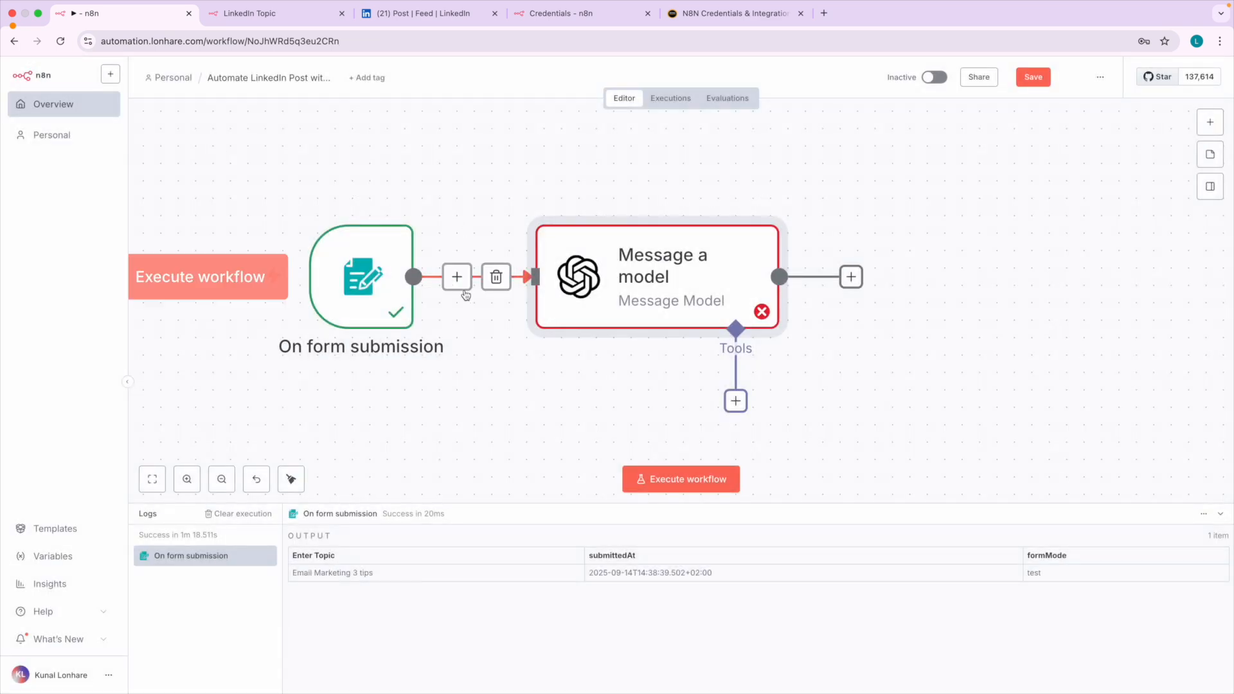
{"action": "left_click_drag", "start_coordinate": [629, 272], "coordinate": [627, 192]}
{"action": "scroll", "coordinate": [634, 209], "scroll_direction": "up", "scroll_amount": 1}
{"action": "left_click_drag", "start_coordinate": [627, 239], "coordinate": [615, 195]}
{"action": "scroll", "coordinate": [615, 197], "scroll_direction": "up", "scroll_amount": 1}
{"action": "scroll", "coordinate": [615, 196], "scroll_direction": "up", "scroll_amount": 1}
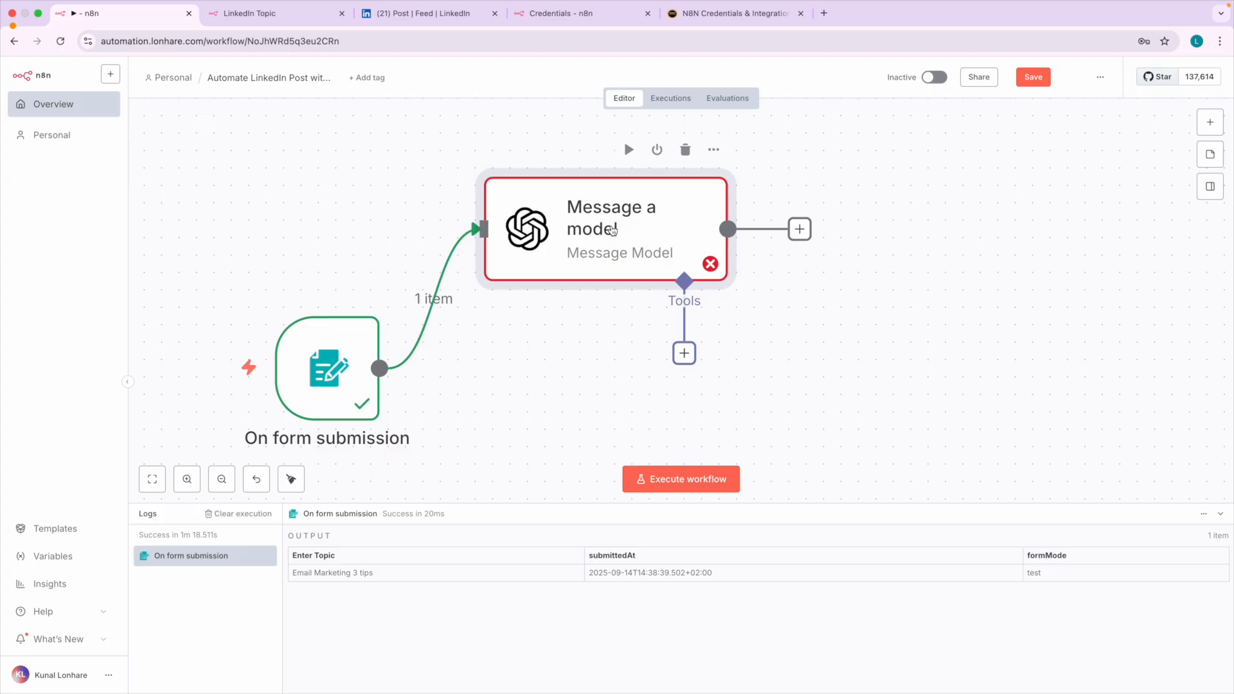
Open the Message a model node and set its model to GPT-4 from the list.
{"action": "double_click", "coordinate": [612, 231]}
{"action": "scroll", "coordinate": [608, 291], "scroll_direction": "up", "scroll_amount": 5}
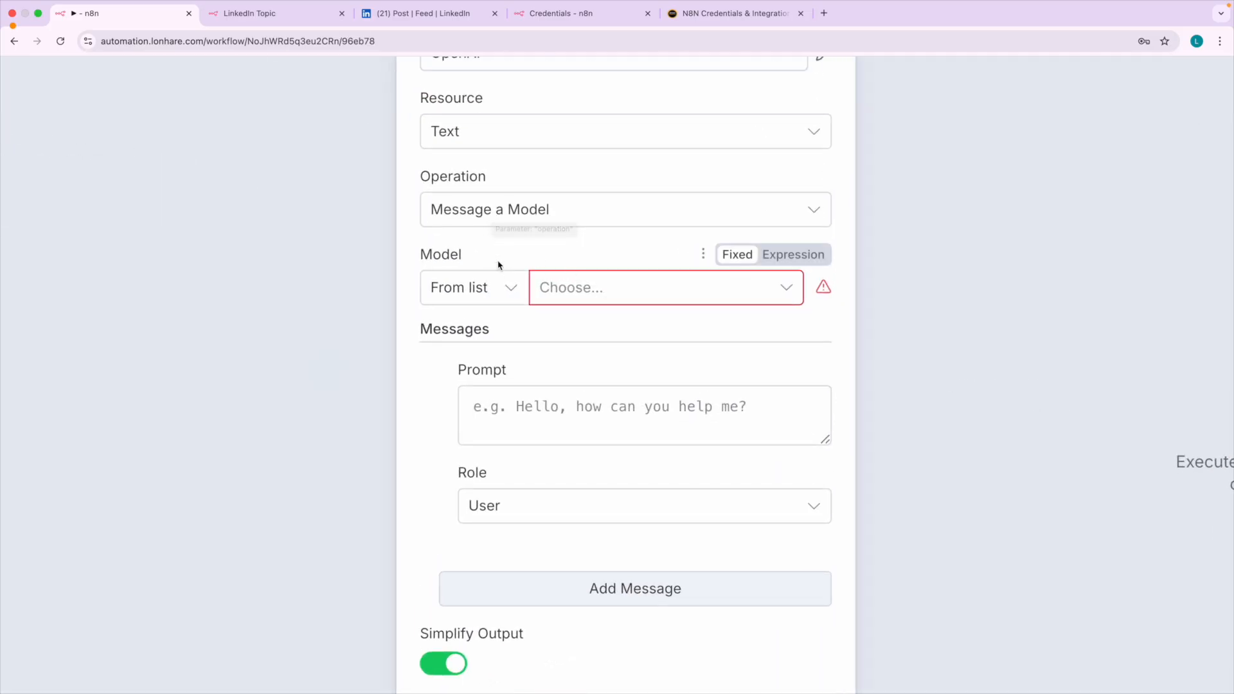
{"action": "left_click", "coordinate": [564, 301]}
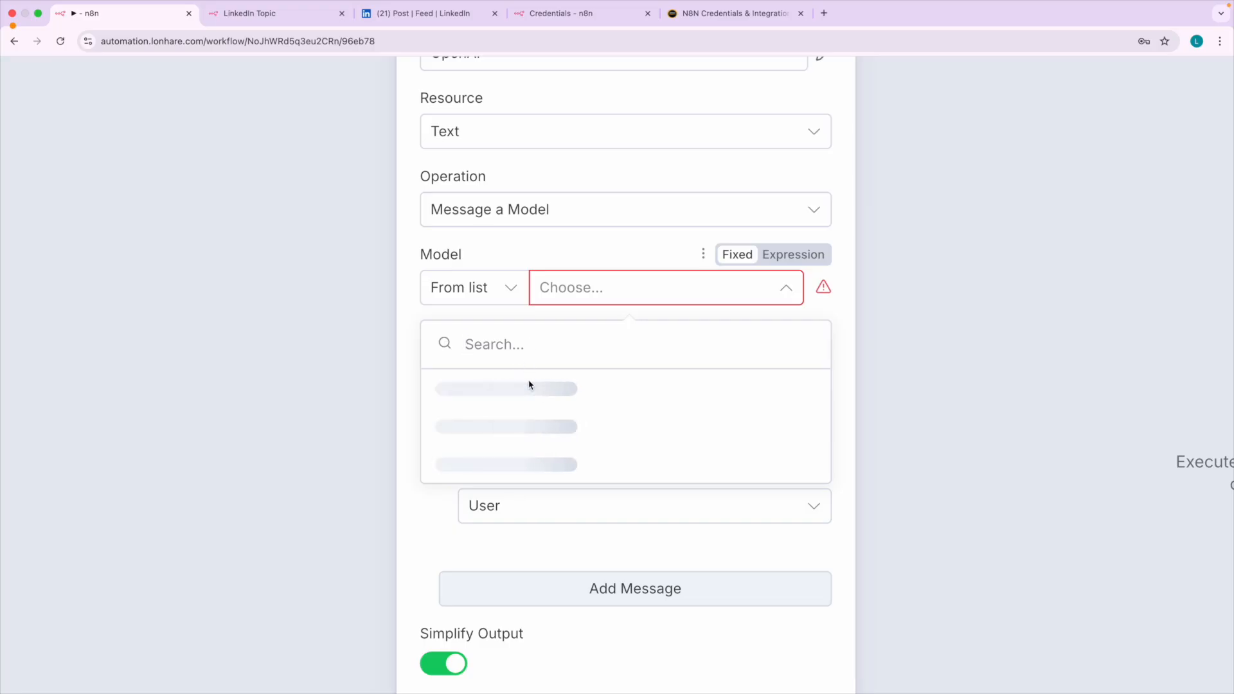
{"action": "left_click", "coordinate": [561, 315]}
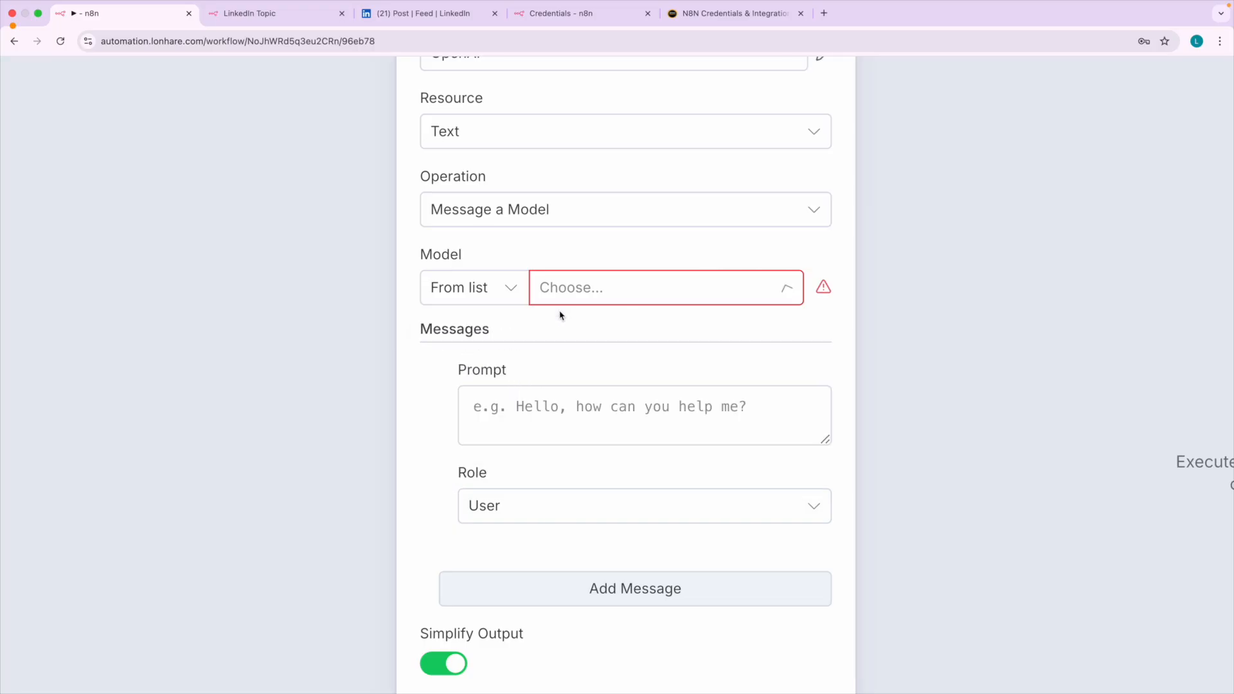
{"action": "left_click", "coordinate": [592, 287]}
{"action": "scroll", "coordinate": [553, 514], "scroll_direction": "down", "scroll_amount": 3}
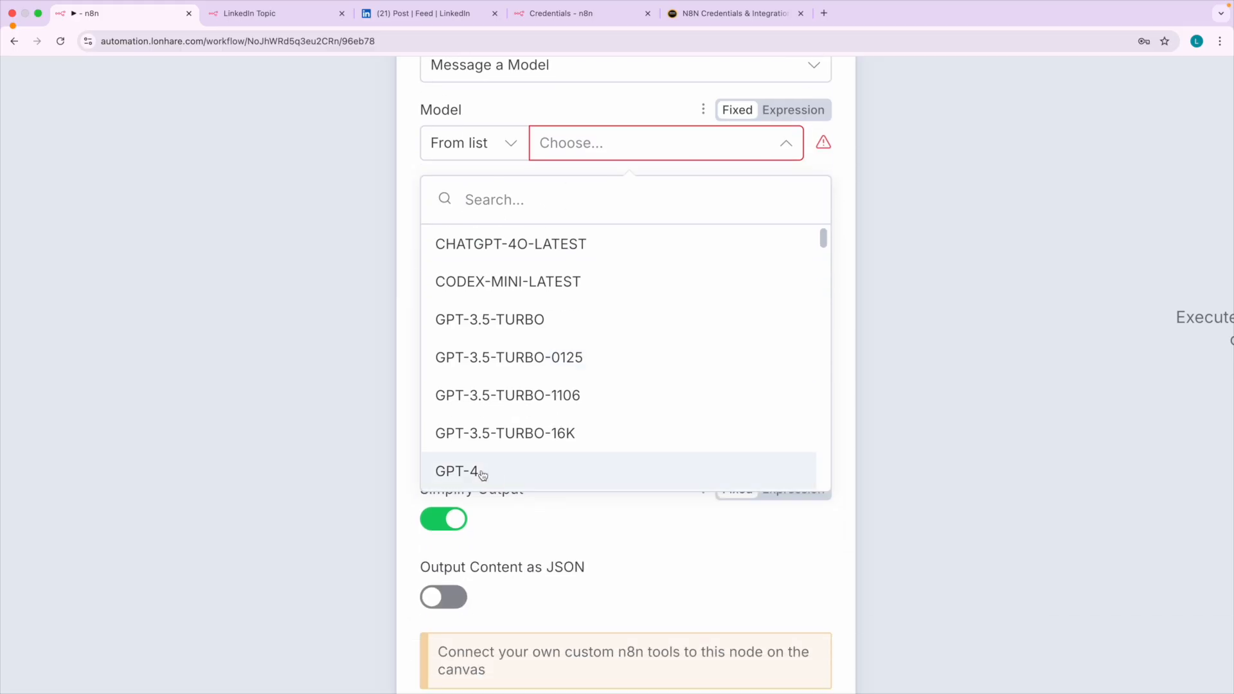
{"action": "left_click", "coordinate": [489, 479]}
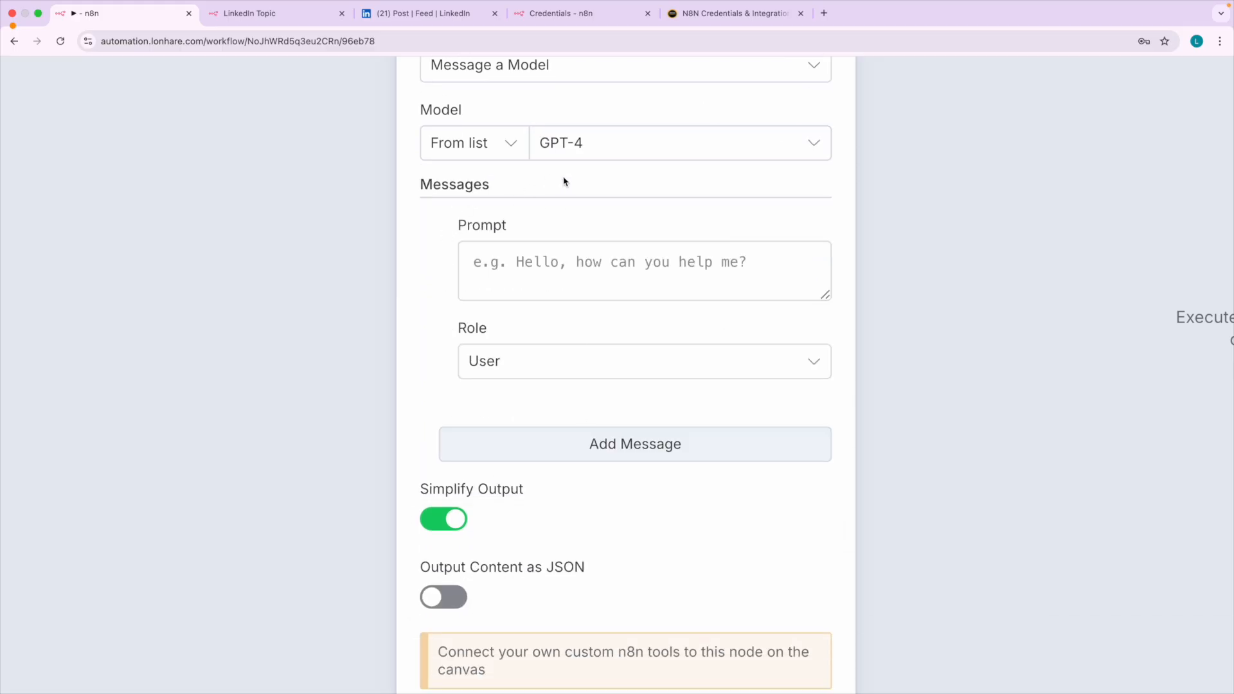
Examine the message settings of the node, including the Prompt and Role fields and the remaining options.
{"action": "mouse_move", "coordinate": [552, 242]}
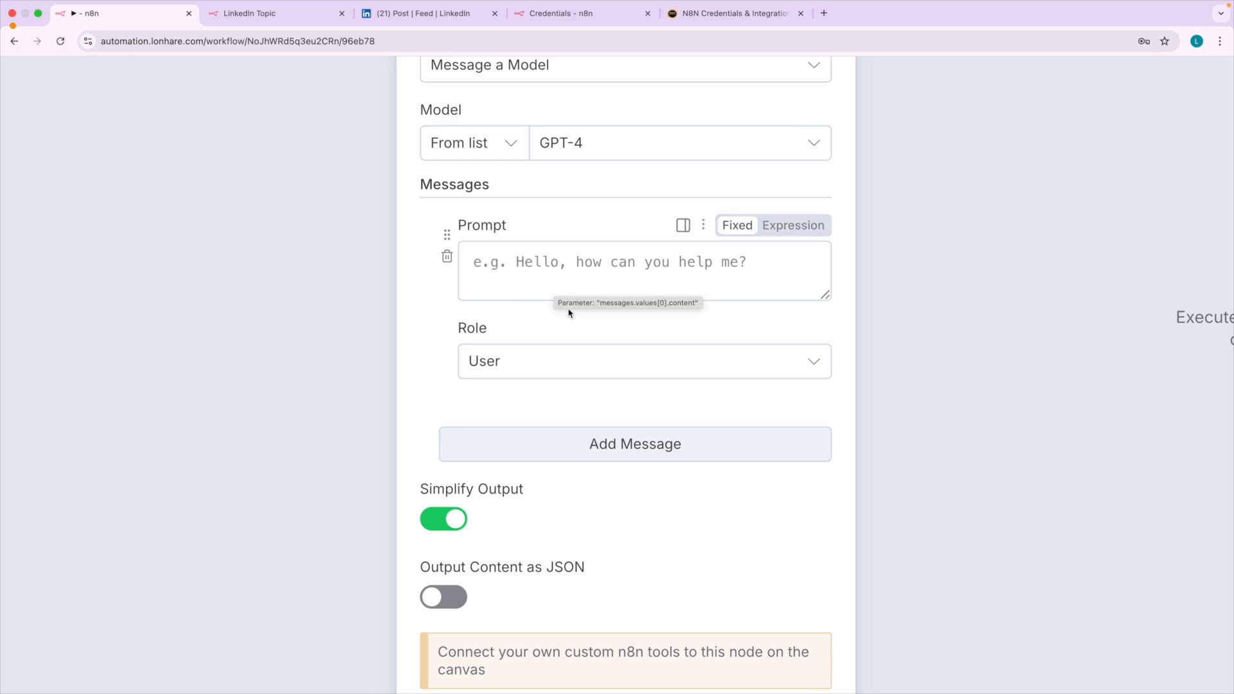
{"action": "key", "text": "super+minus"}
{"action": "key", "text": "super+minus"}
{"action": "key", "text": "super+minus"}
{"action": "key", "text": "super+minus"}
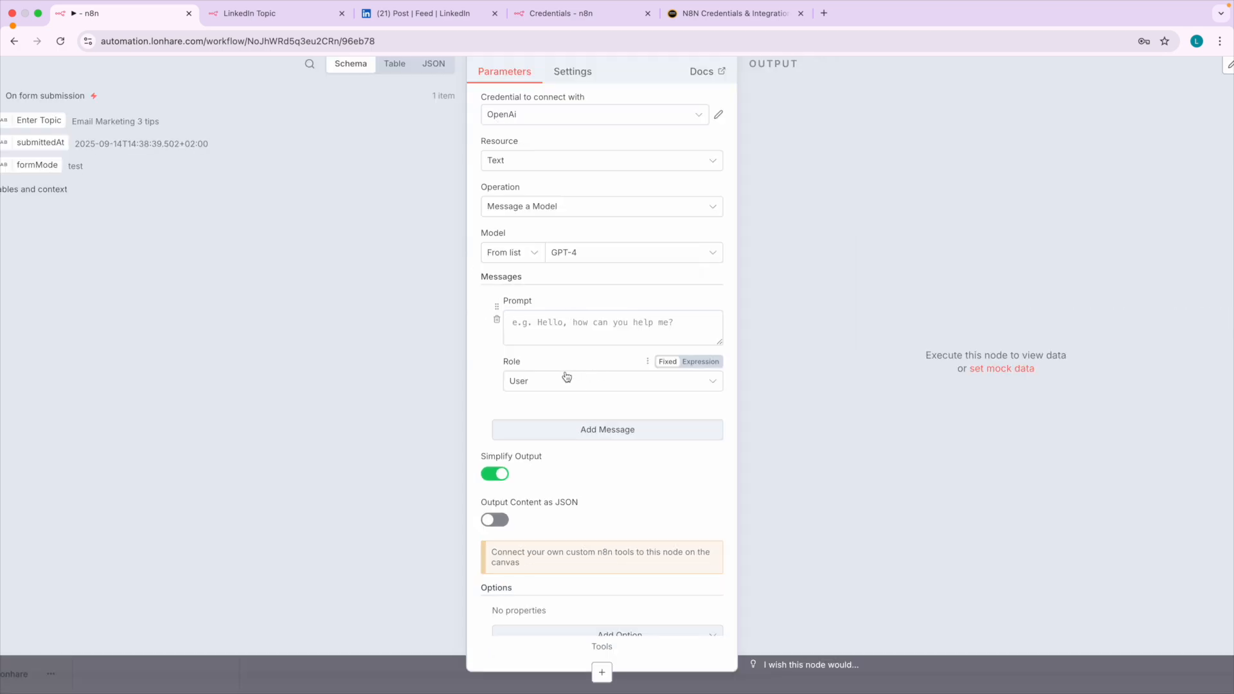
{"action": "scroll", "coordinate": [563, 379], "scroll_direction": "down", "scroll_amount": 1}
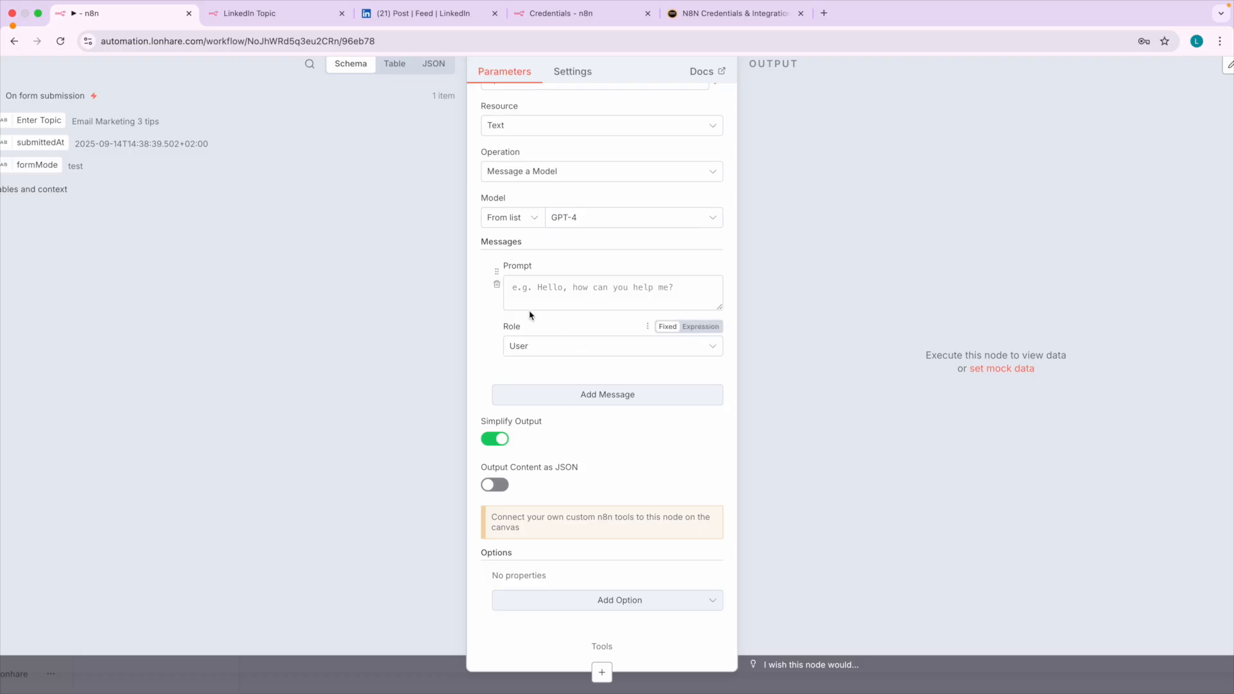
Enter "Topic:" as the opening text of the Message a model node's prompt.
{"action": "left_click", "coordinate": [520, 290]}
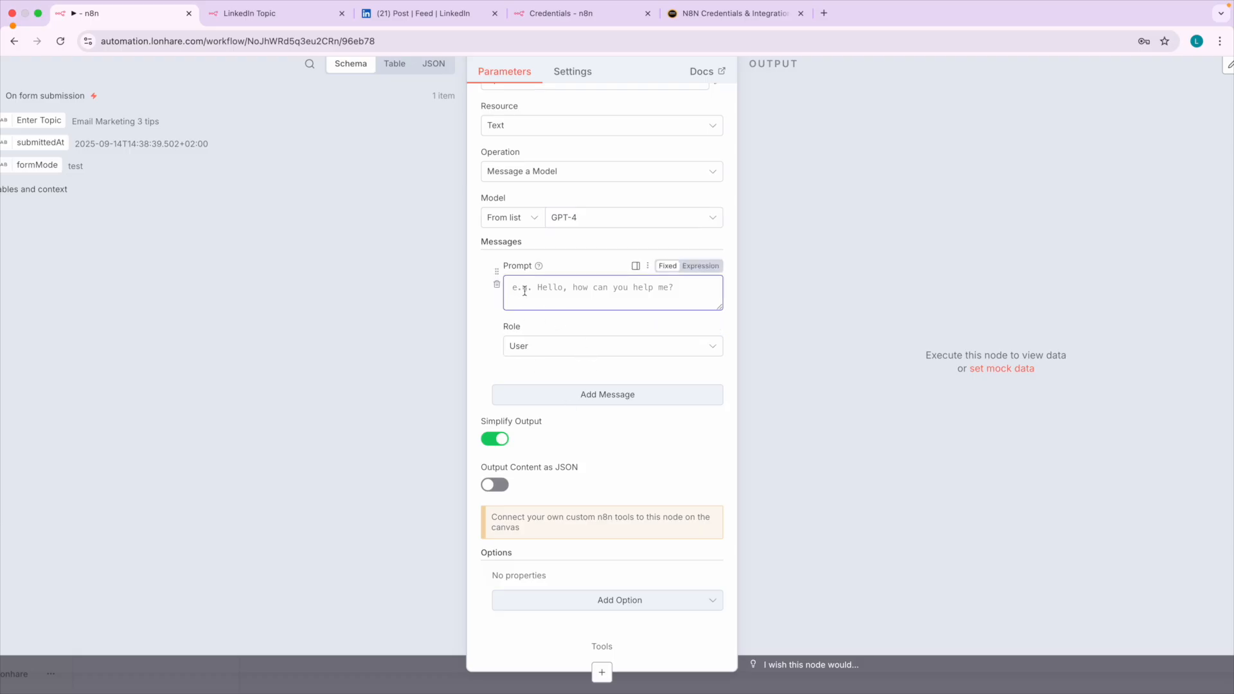
{"action": "scroll", "coordinate": [524, 290], "scroll_direction": "up", "scroll_amount": 5}
{"action": "scroll", "coordinate": [524, 289], "scroll_direction": "up", "scroll_amount": 1}
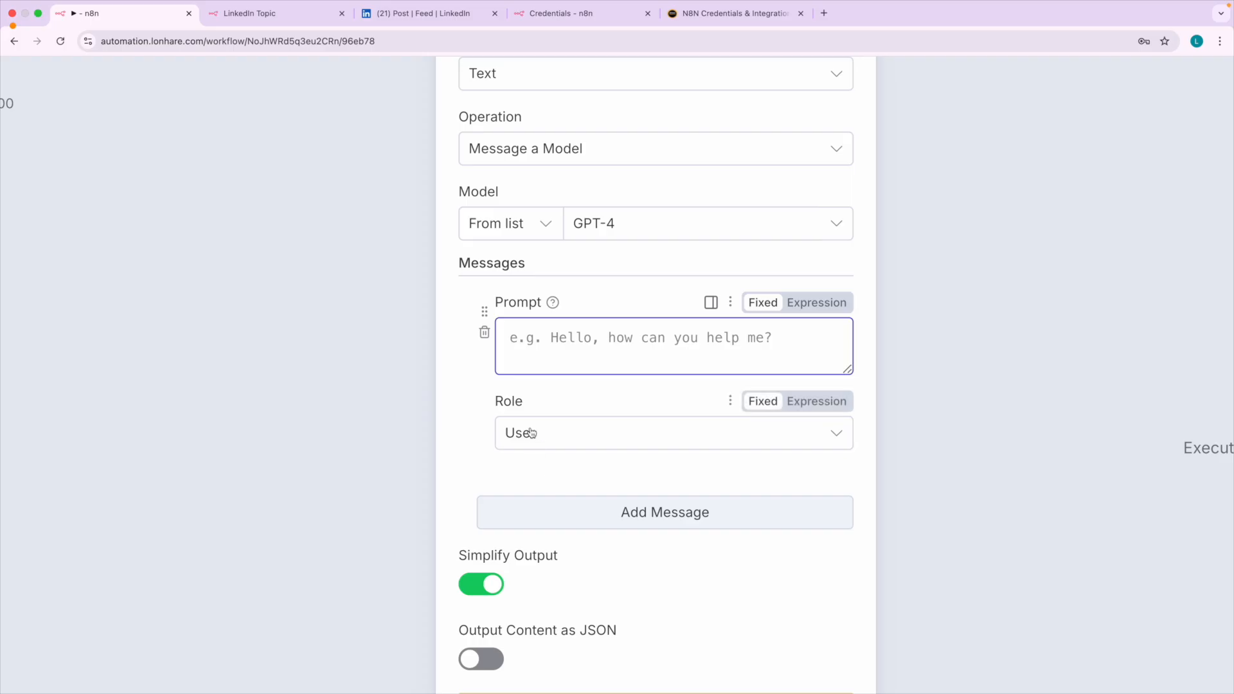
{"action": "left_click", "coordinate": [283, 24]}
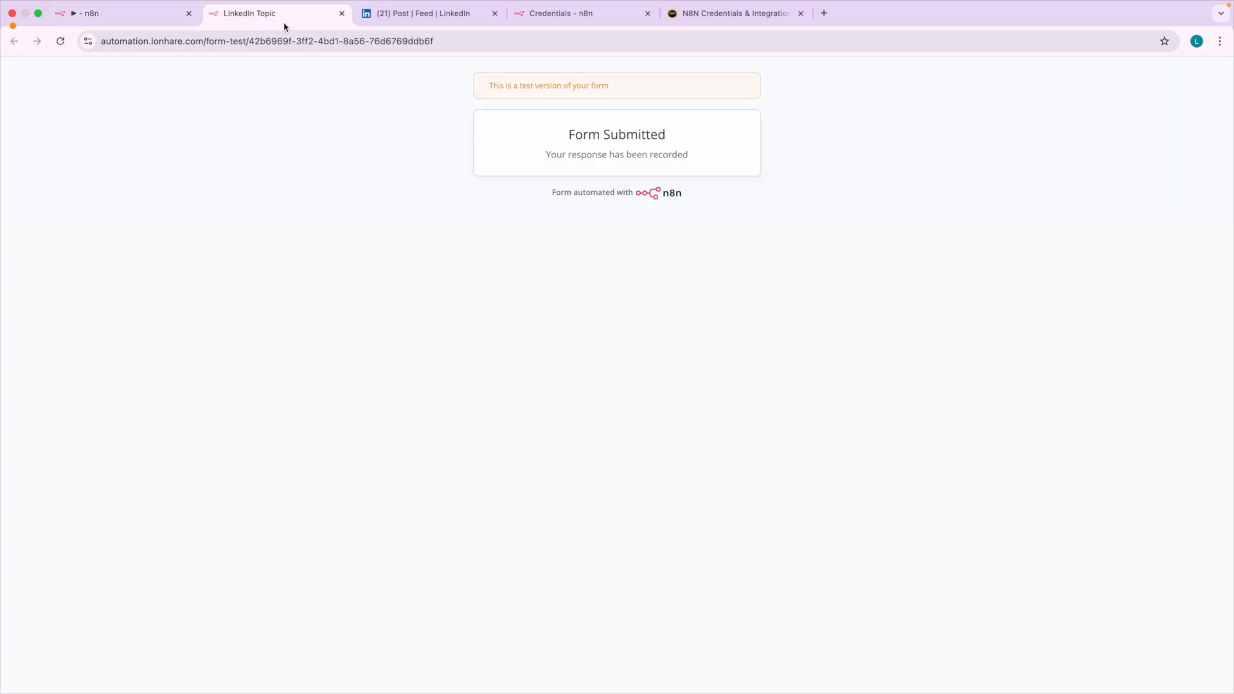
{"action": "left_click", "coordinate": [85, 12]}
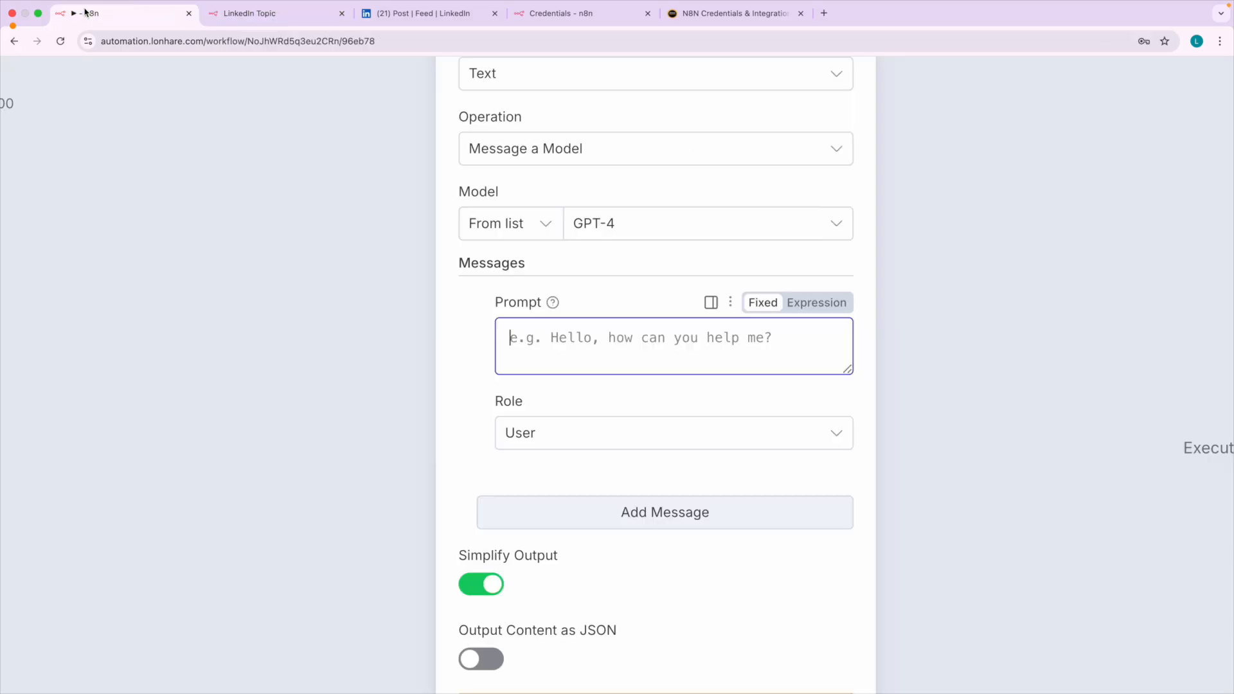
{"action": "scroll", "coordinate": [522, 338], "scroll_direction": "left", "scroll_amount": 4}
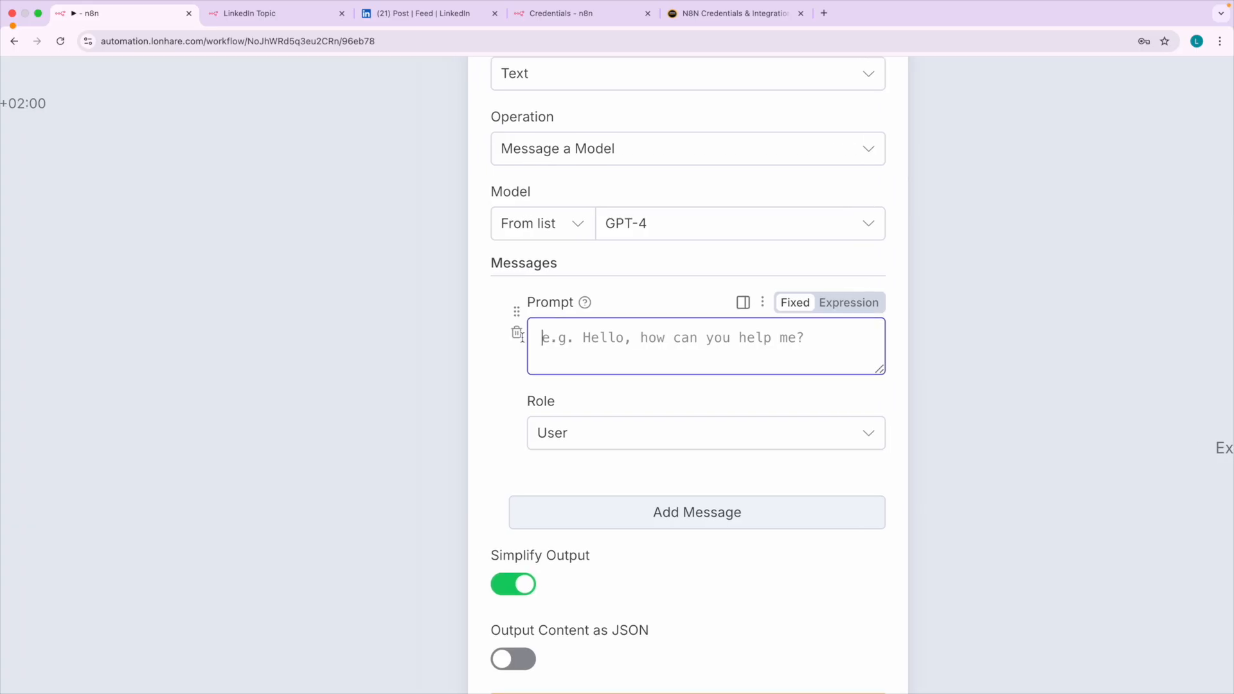
{"action": "scroll", "coordinate": [537, 371], "scroll_direction": "down", "scroll_amount": 5}
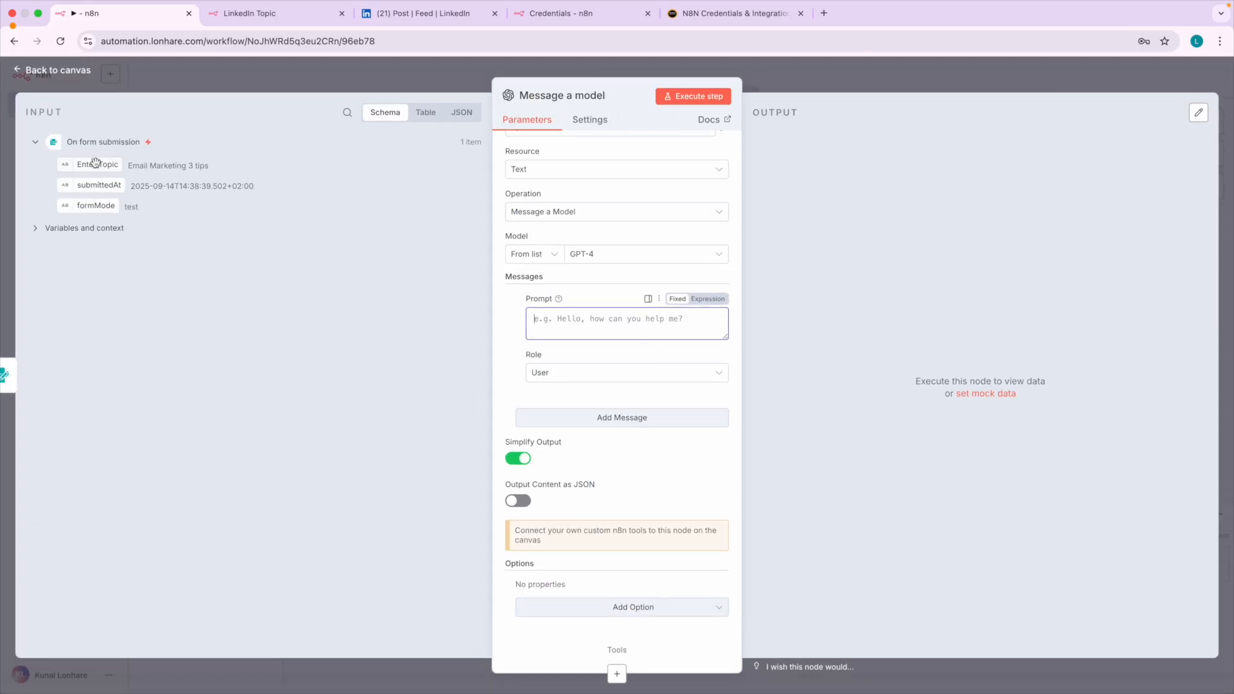
{"action": "scroll", "coordinate": [95, 163], "scroll_direction": "up", "scroll_amount": 5}
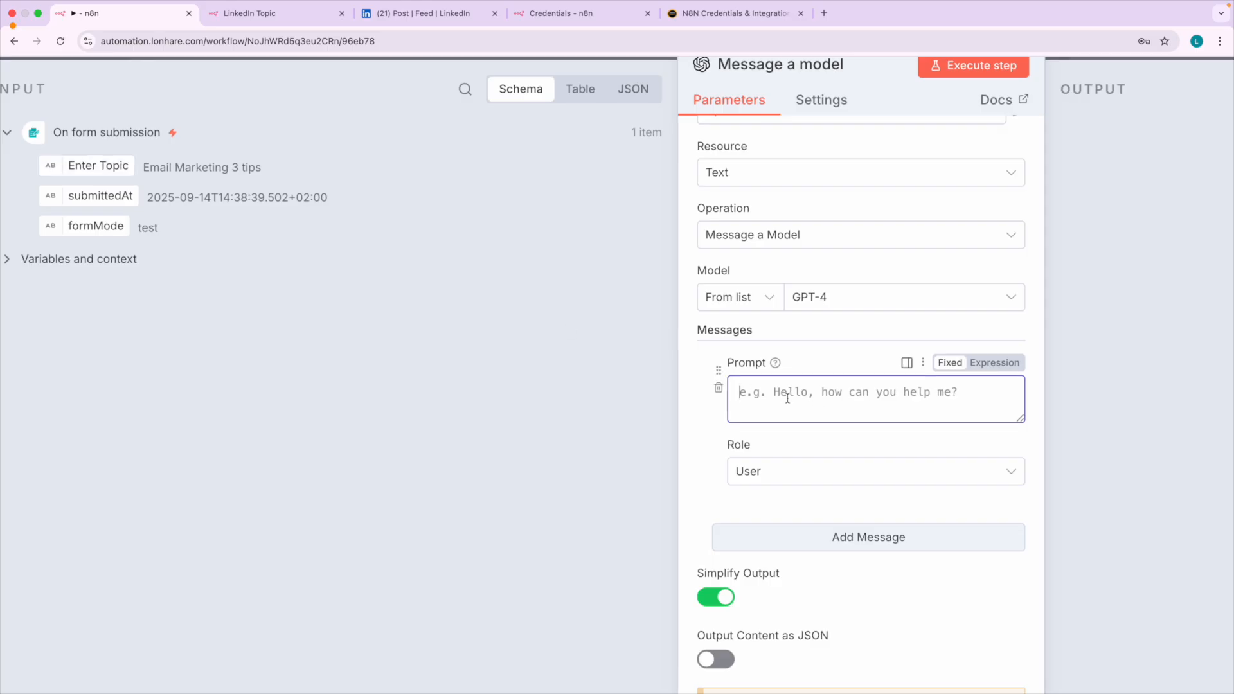
{"action": "type", "text": "Topic"}
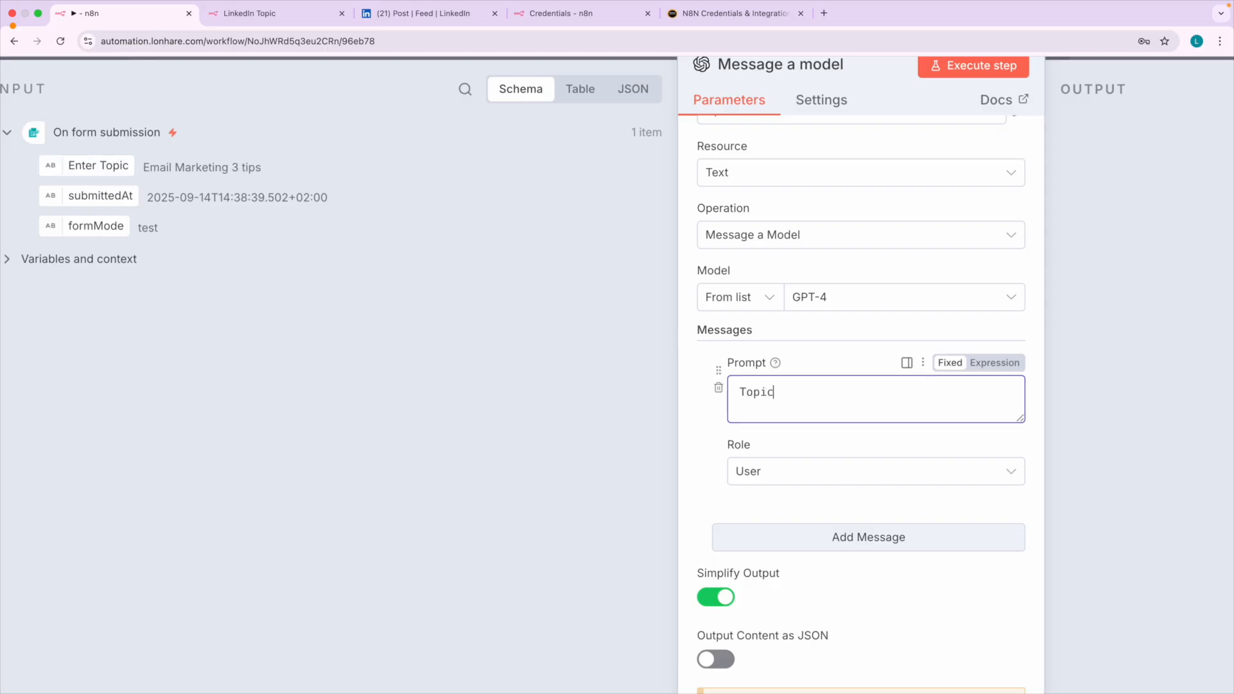
{"action": "scroll", "coordinate": [884, 407], "scroll_direction": "up", "scroll_amount": 5}
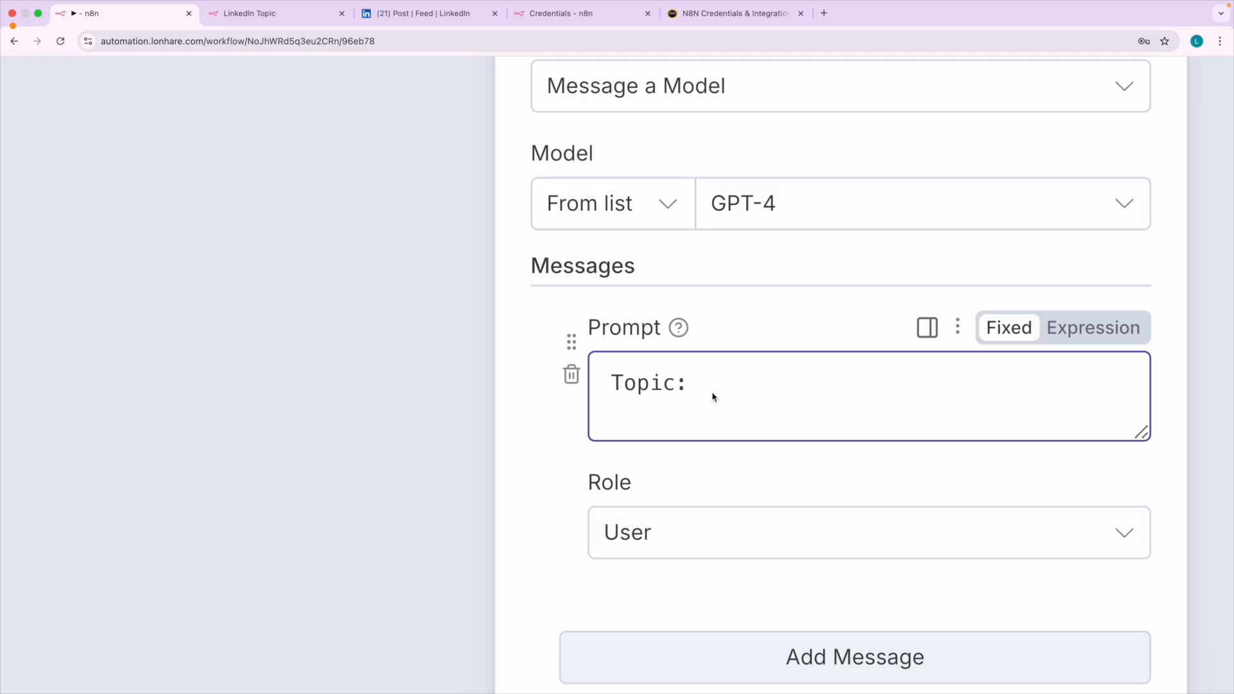
Insert the form submission's Enter Topic field after "Topic:" in the prompt as an expression.
{"action": "scroll", "coordinate": [713, 396], "scroll_direction": "down", "scroll_amount": 5}
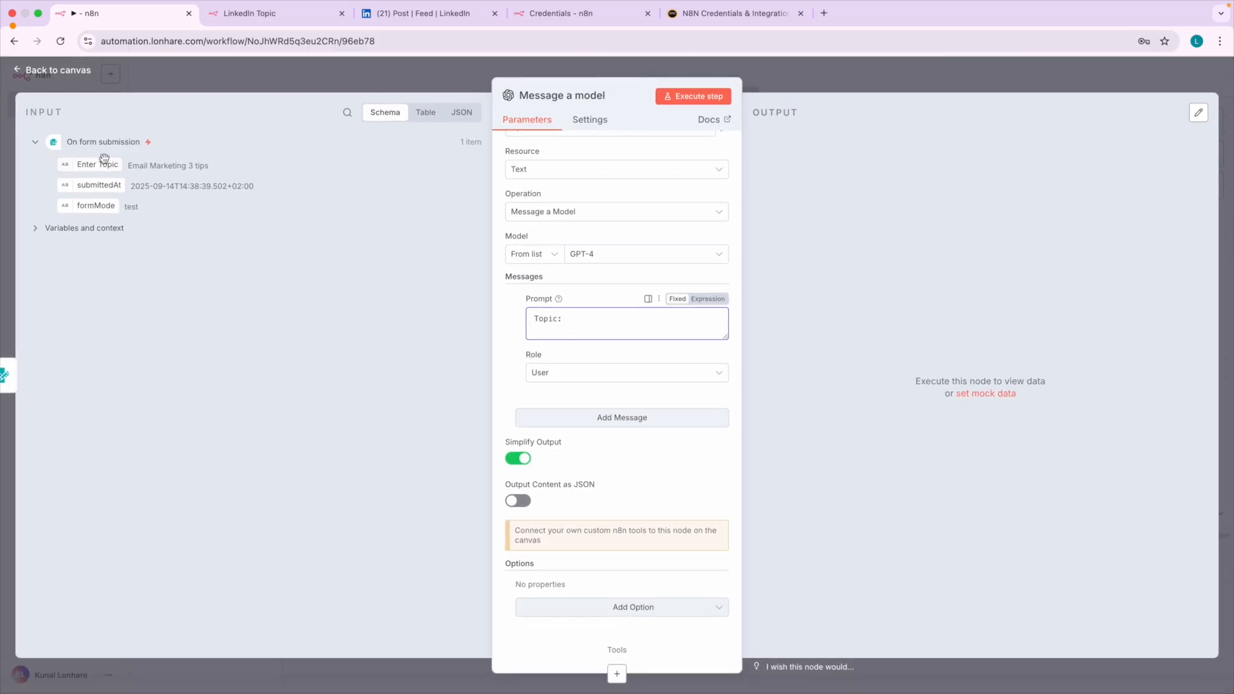
{"action": "scroll", "coordinate": [101, 157], "scroll_direction": "up", "scroll_amount": 5}
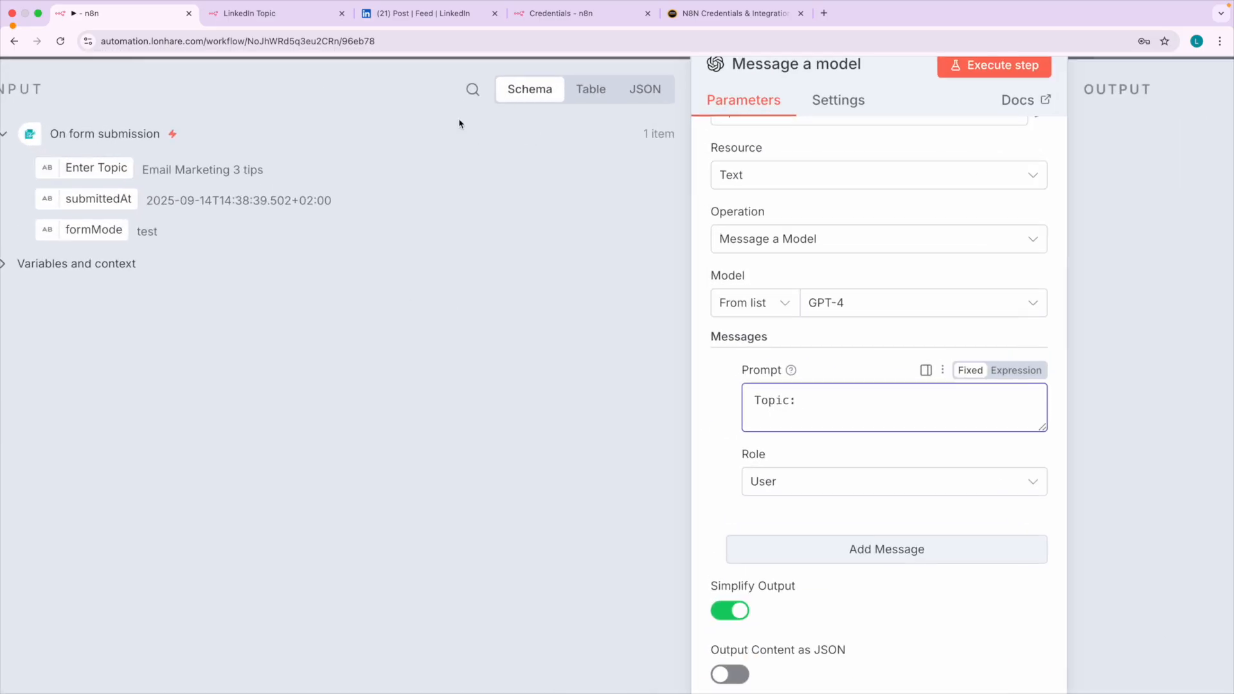
{"action": "scroll", "coordinate": [126, 183], "scroll_direction": "left", "scroll_amount": 2}
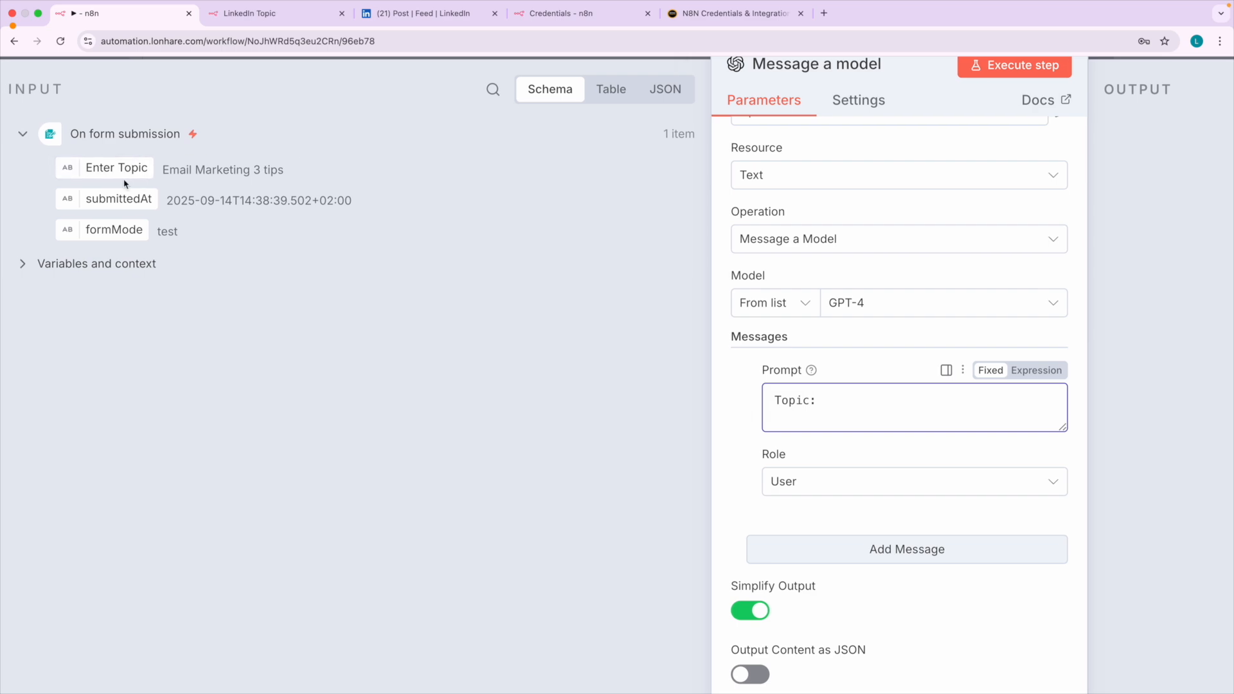
{"action": "left_click_drag", "start_coordinate": [112, 168], "coordinate": [835, 403]}
{"action": "left_click", "coordinate": [741, 450]}
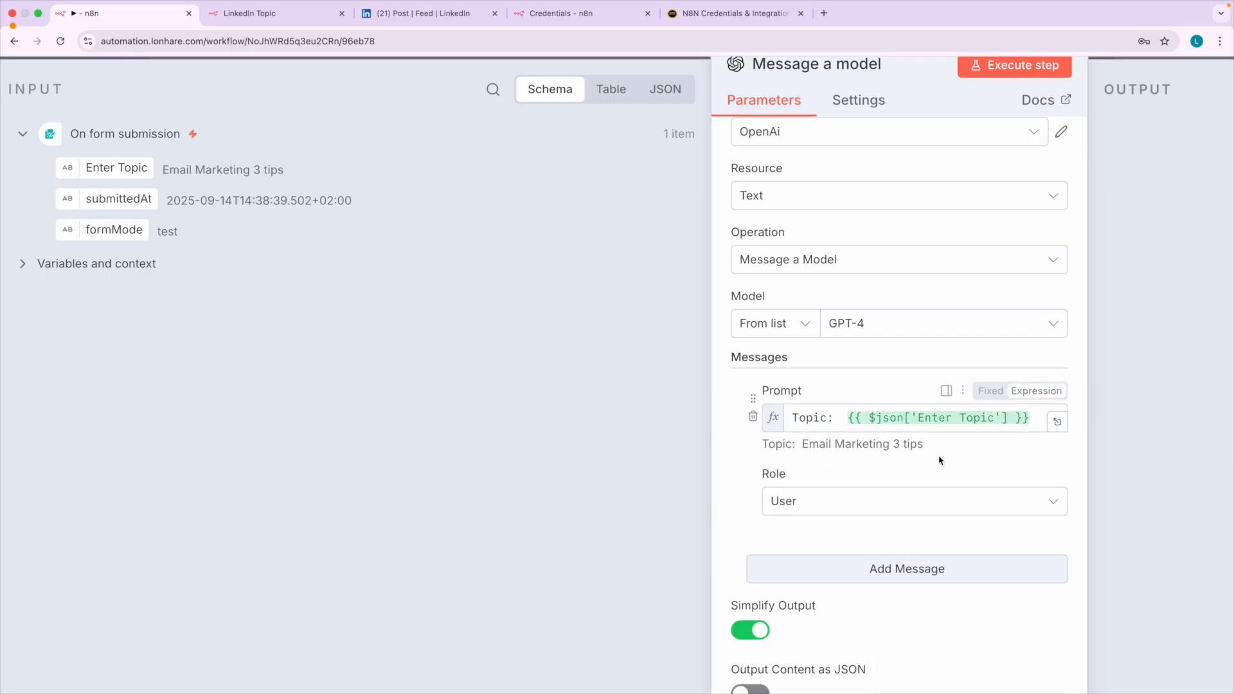
Examine the prompt's resolved topic preview and the User role assigned to the message.
{"action": "scroll", "coordinate": [939, 457], "scroll_direction": "right", "scroll_amount": 4}
{"action": "scroll", "coordinate": [818, 444], "scroll_direction": "up", "scroll_amount": 5}
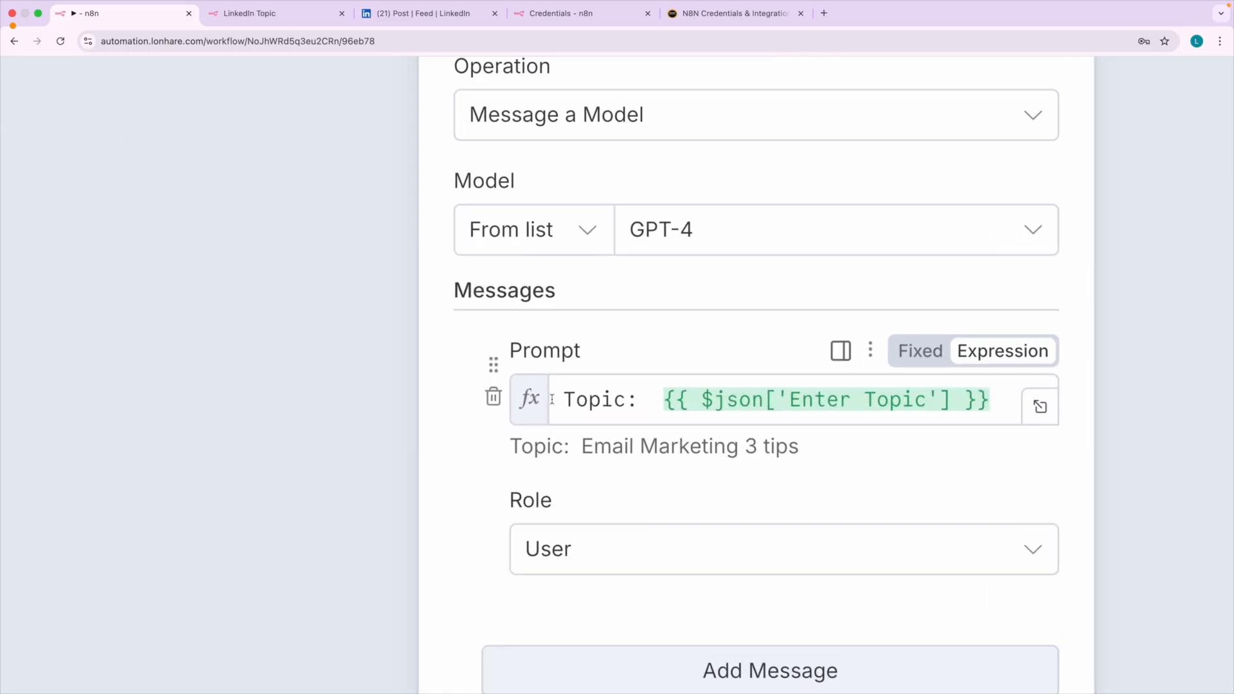
{"action": "left_click_drag", "start_coordinate": [576, 445], "coordinate": [807, 448]}
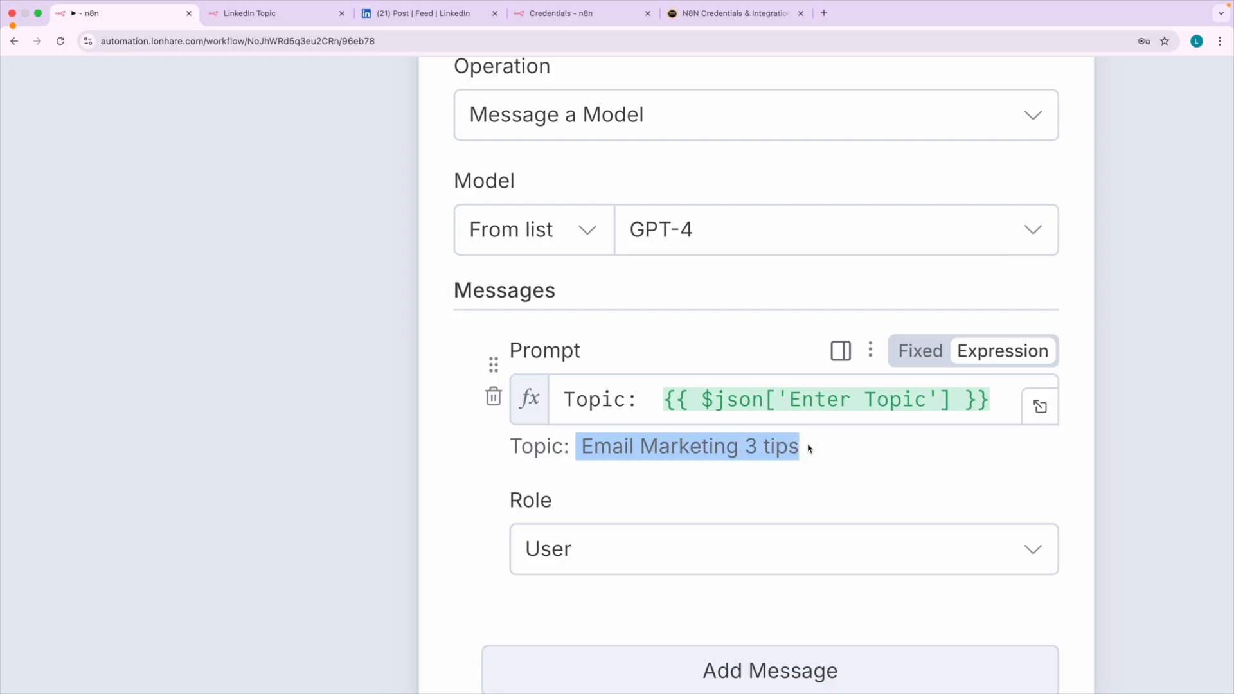
{"action": "left_click", "coordinate": [809, 449]}
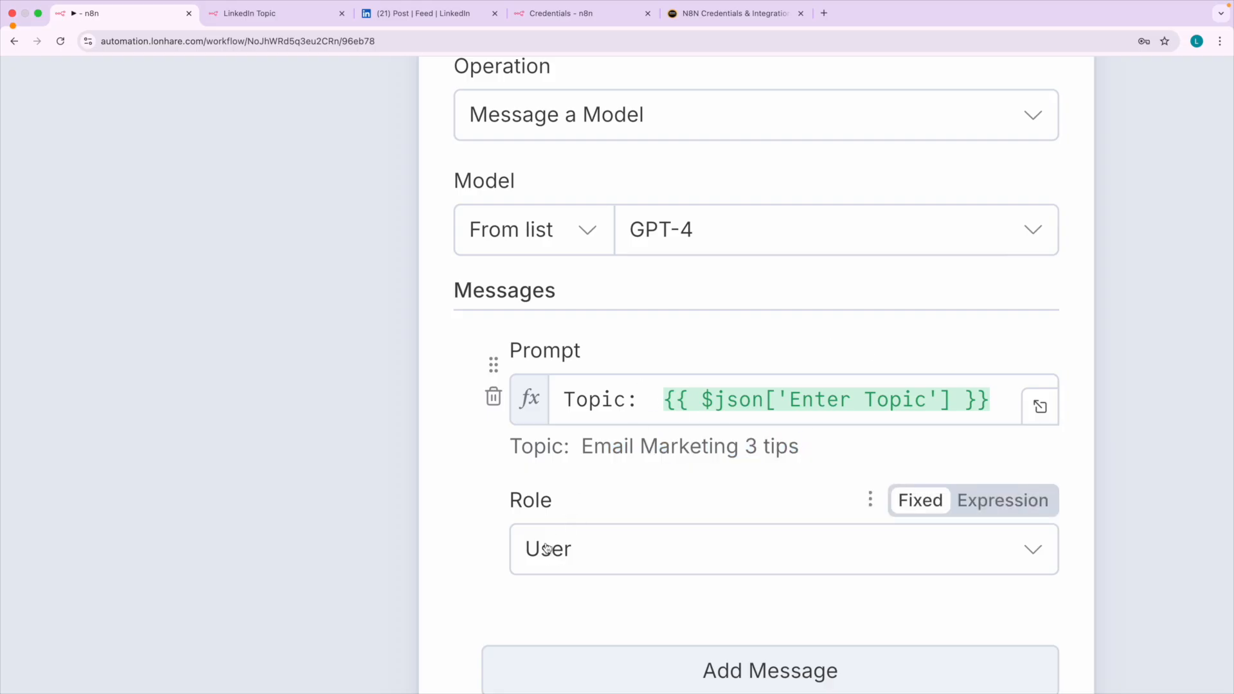
{"action": "scroll", "coordinate": [545, 549], "scroll_direction": "up", "scroll_amount": 2}
{"action": "key", "text": "ctrl+a"}
{"action": "mouse_move", "coordinate": [541, 467]}
{"action": "left_mouse_down"}
{"action": "mouse_move", "coordinate": [468, 551]}
{"action": "mouse_move", "coordinate": [573, 600]}
{"action": "mouse_move", "coordinate": [546, 481]}
{"action": "left_mouse_up"}
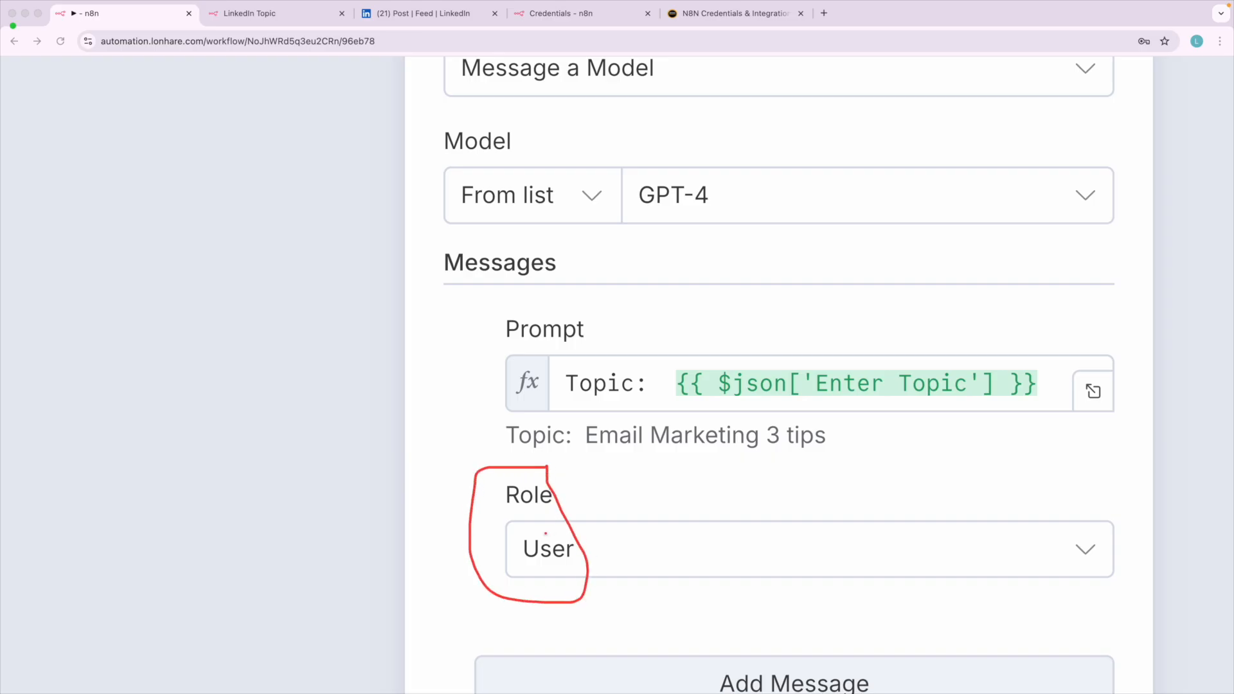
{"action": "left_click_drag", "start_coordinate": [660, 452], "coordinate": [831, 467]}
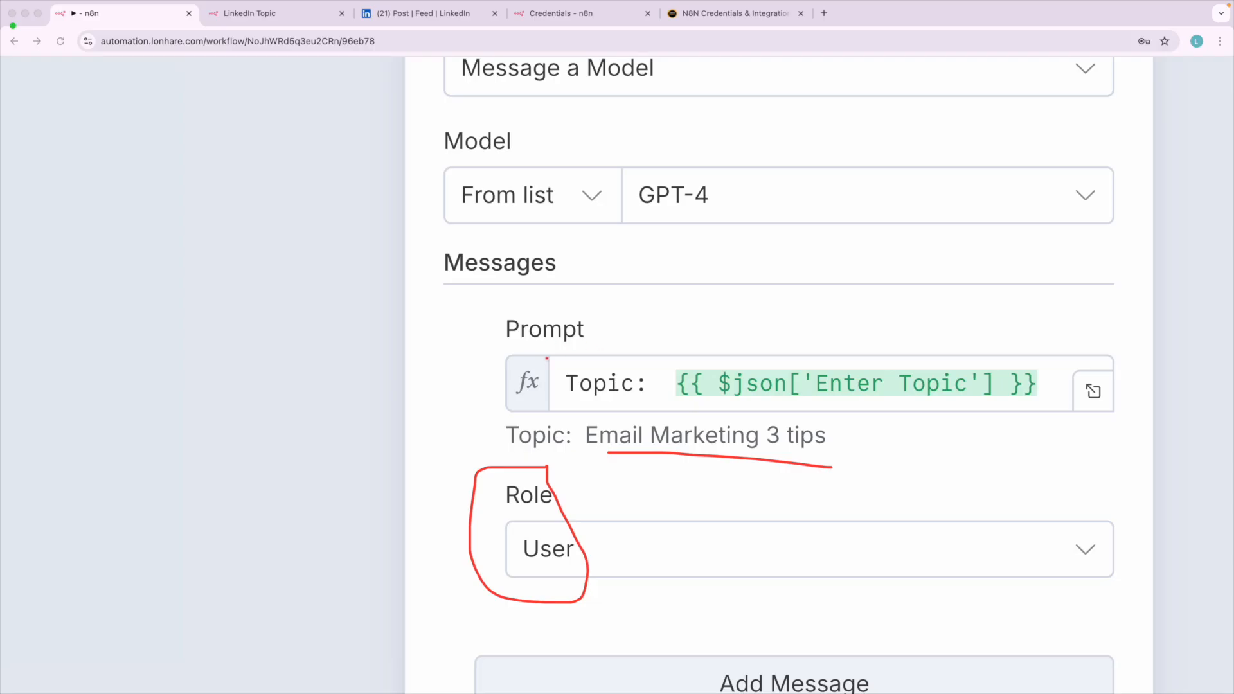
{"action": "key", "text": "alt+BackSpace"}
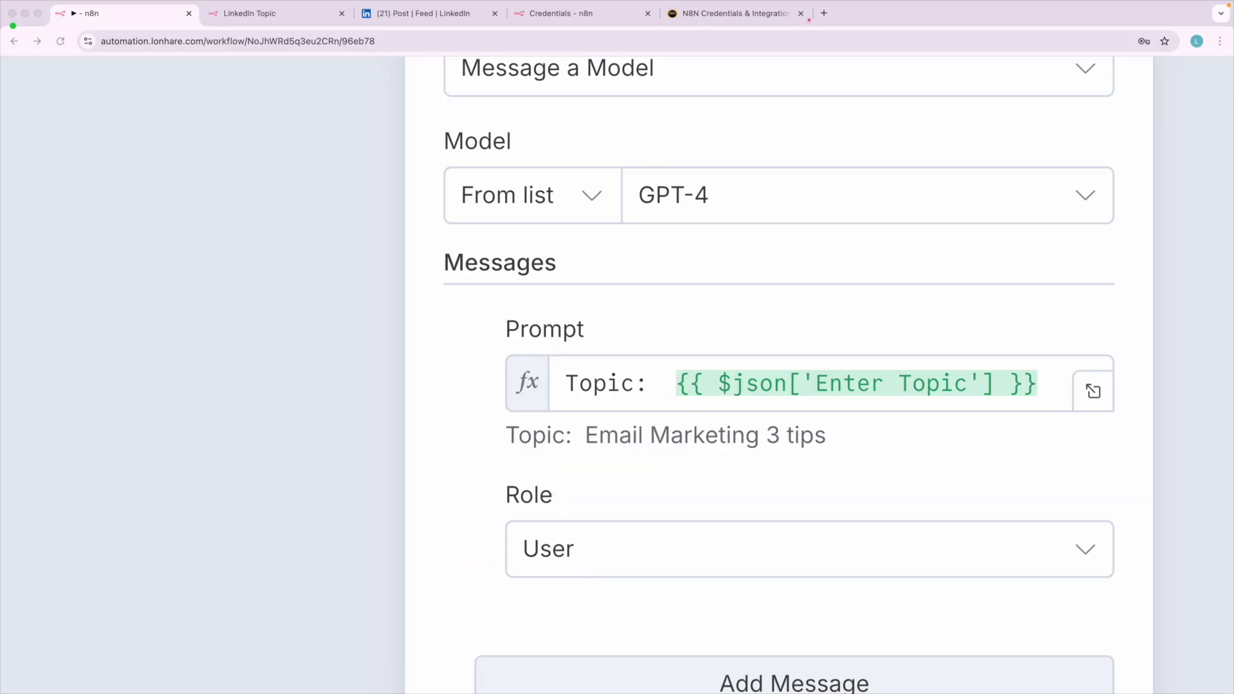
Open ChatGPT in a new browser tab.
{"action": "left_click", "coordinate": [823, 13]}
{"action": "type", "text": "cha"}
{"action": "key", "text": "Return"}
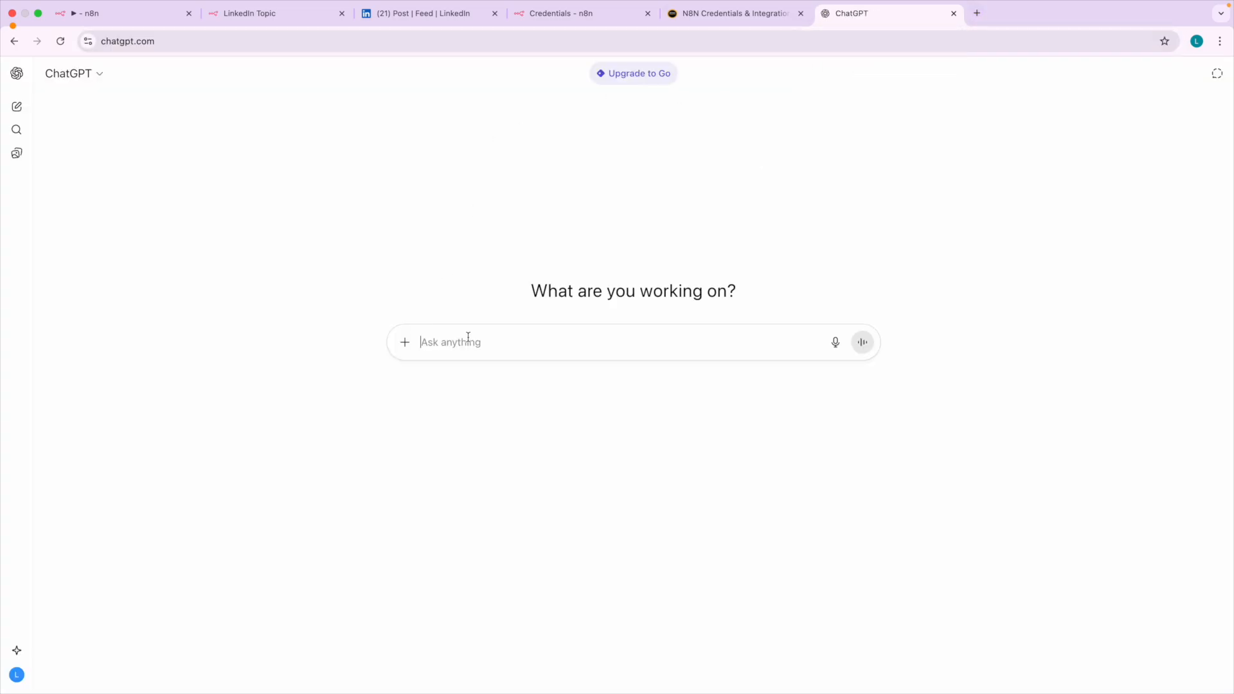
{"action": "scroll", "coordinate": [468, 338], "scroll_direction": "up", "scroll_amount": 5}
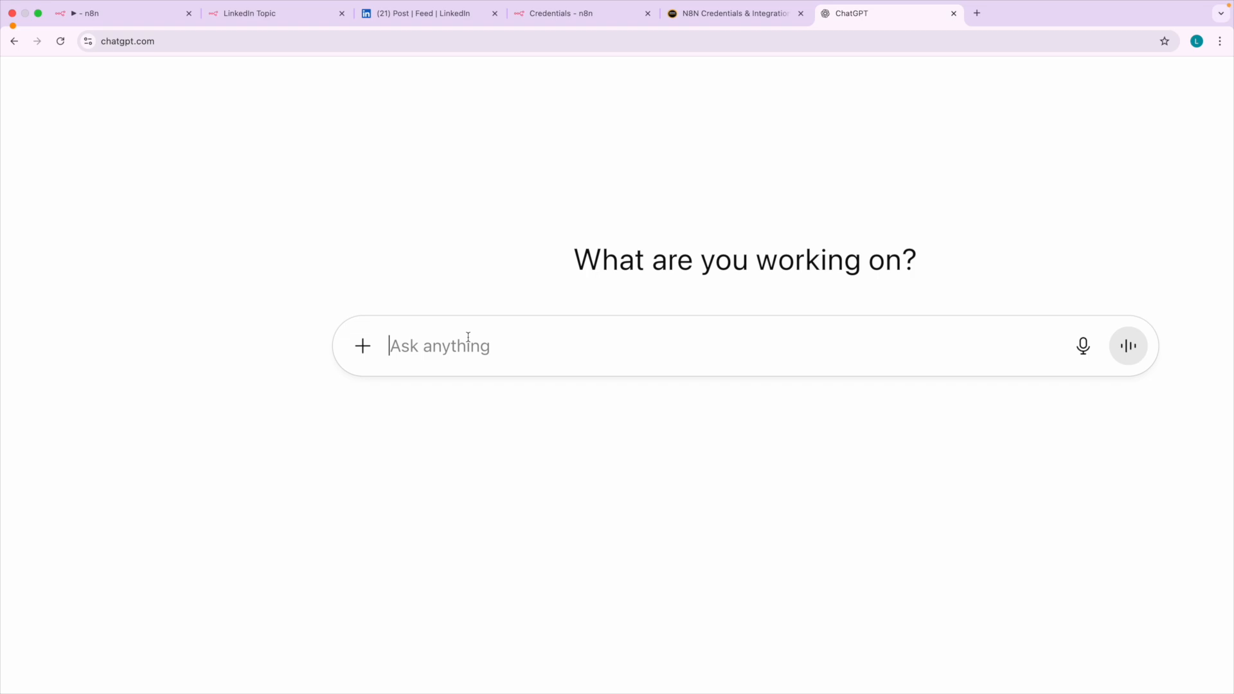
Copy the topic "Email Marketing 3 tips" from the n8n prompt preview and send it as a message in ChatGPT.
{"action": "left_click", "coordinate": [122, 14]}
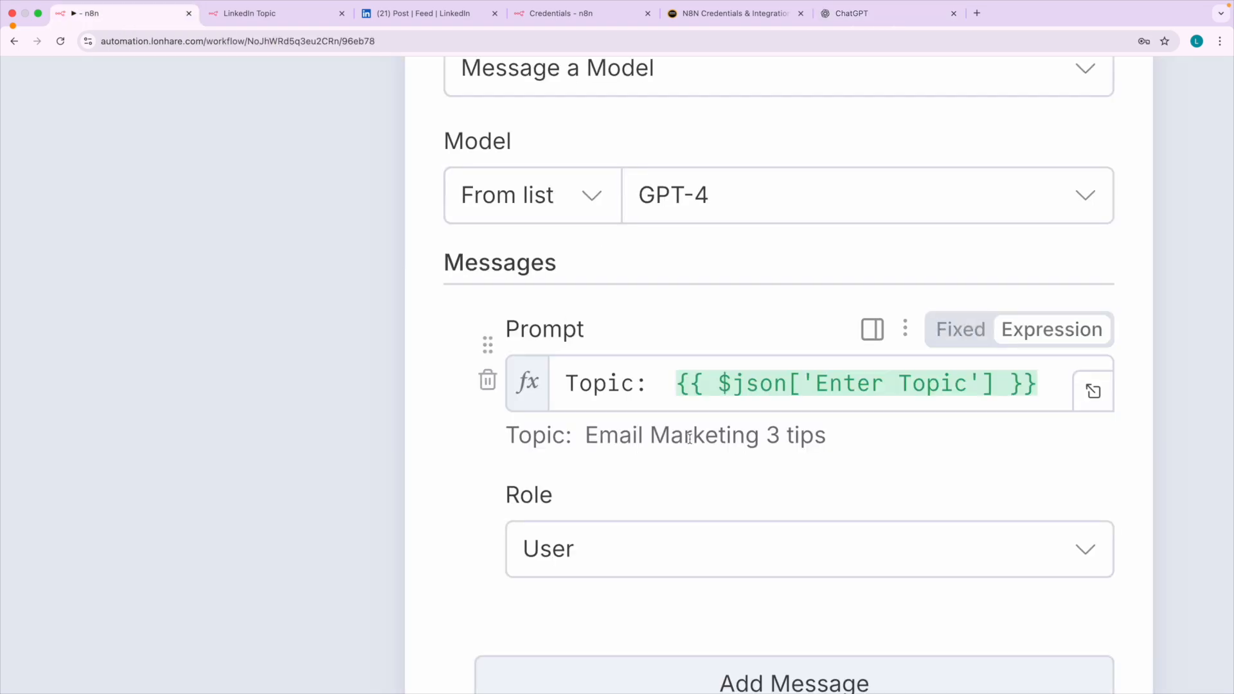
{"action": "left_click_drag", "start_coordinate": [586, 435], "coordinate": [829, 441]}
{"action": "key", "text": "super+c"}
{"action": "left_click", "coordinate": [856, 14]}
{"action": "key", "text": "super+v"}
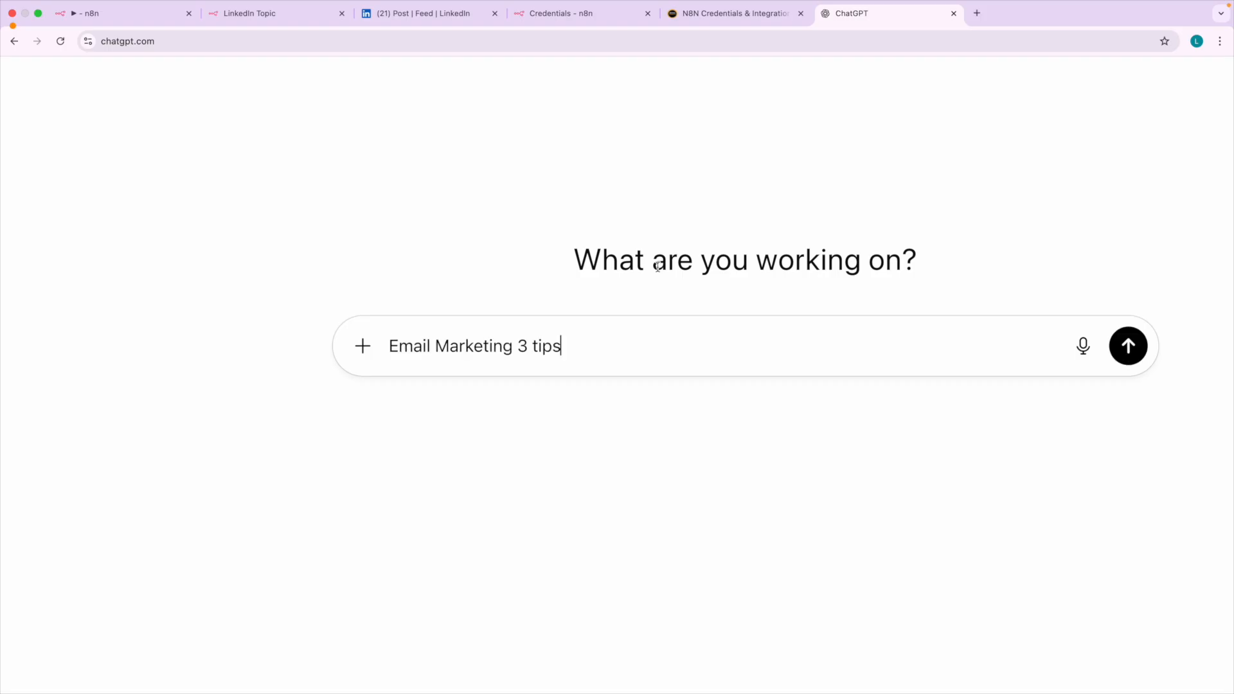
{"action": "key", "text": "Return"}
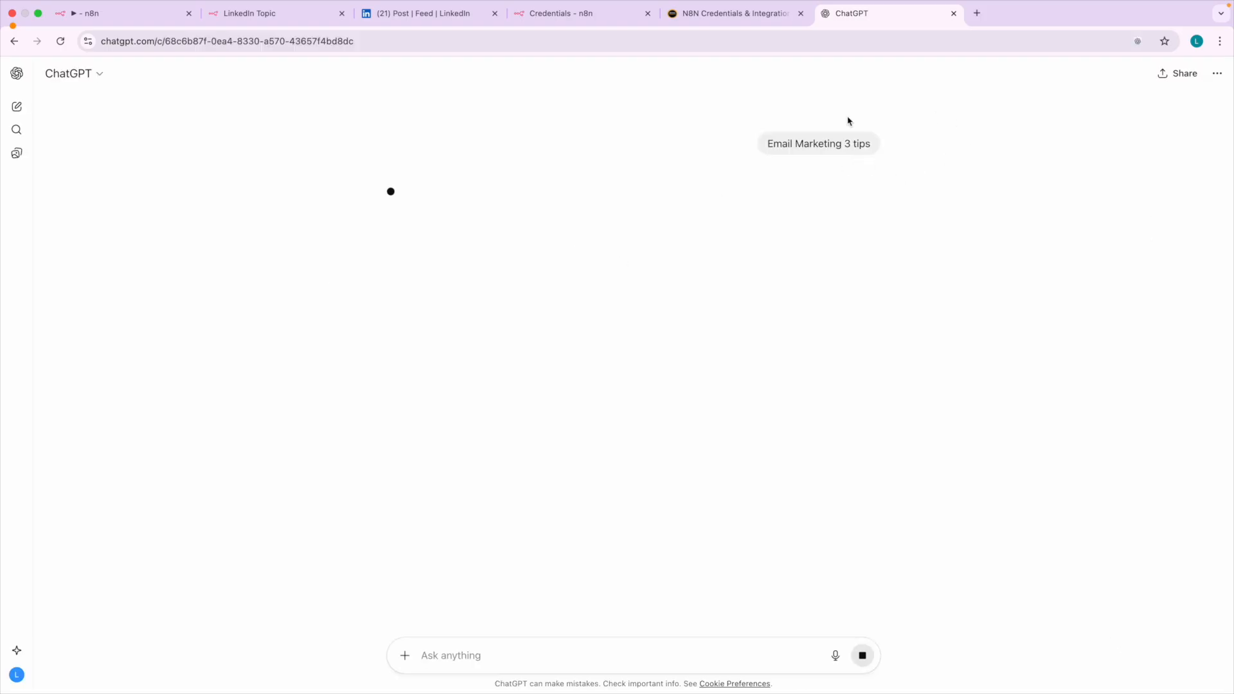
{"action": "scroll", "coordinate": [796, 138], "scroll_direction": "up", "scroll_amount": 5}
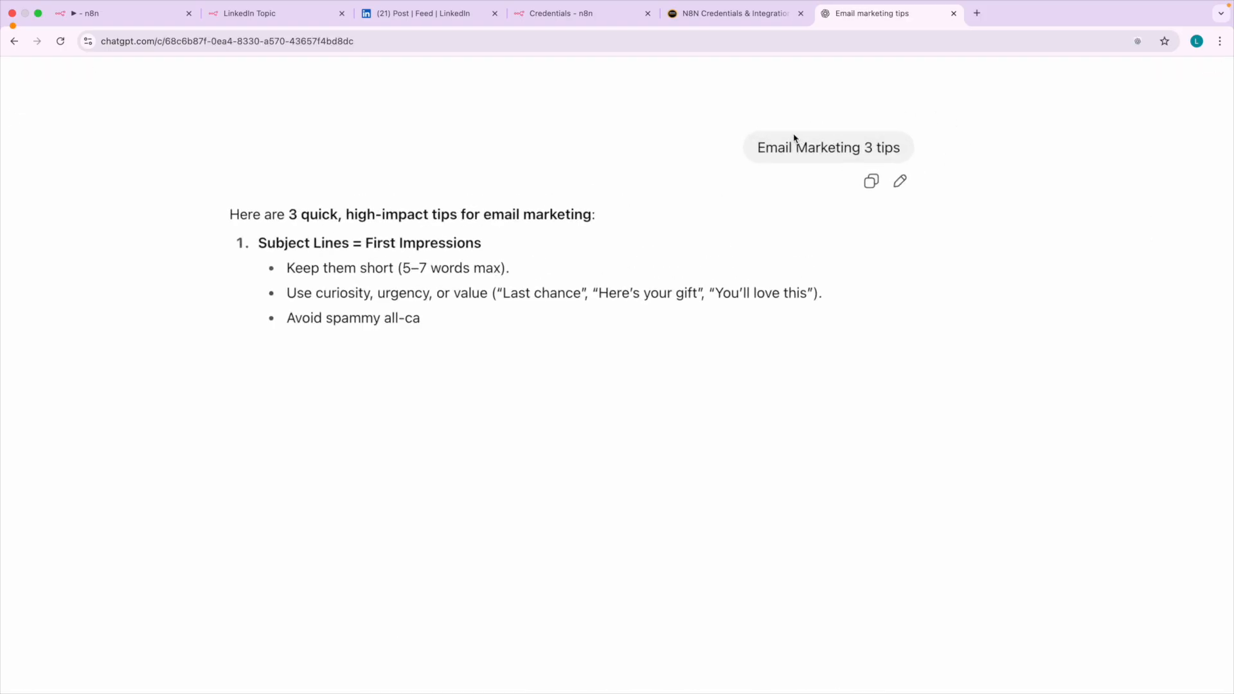
{"action": "left_click_drag", "start_coordinate": [762, 145], "coordinate": [790, 160]}
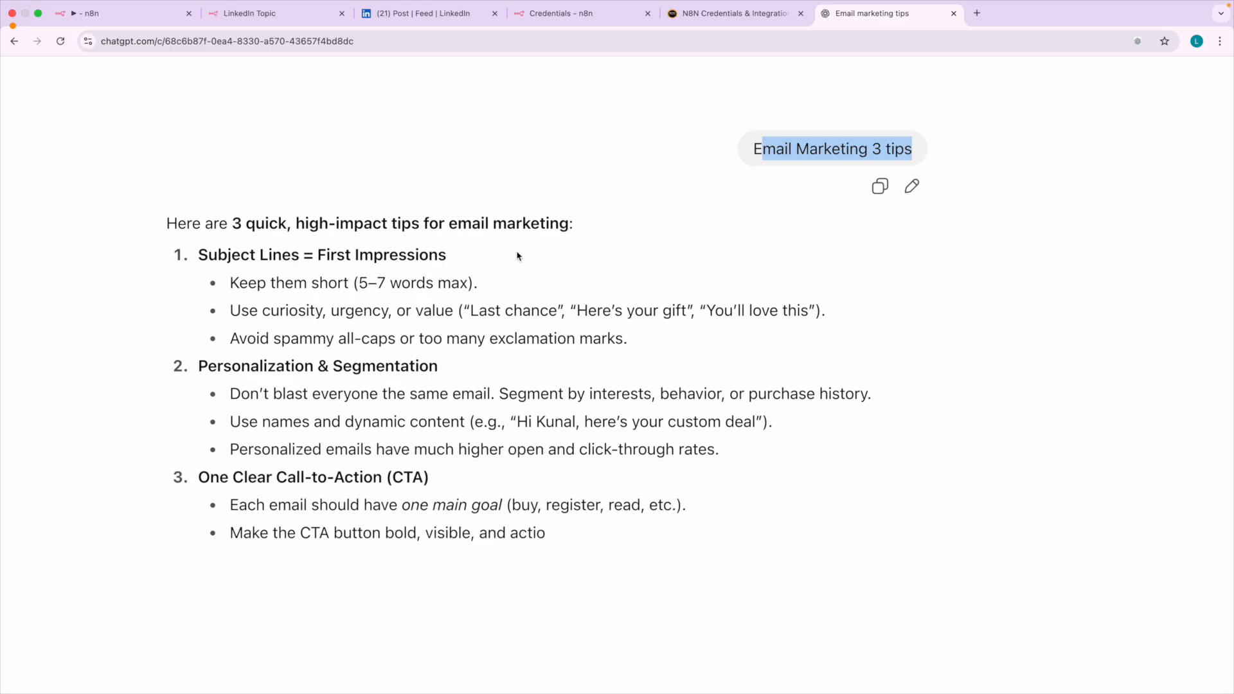
Compare the topic prompt in the n8n node with the message and reply in the ChatGPT conversation.
{"action": "left_click", "coordinate": [101, 14]}
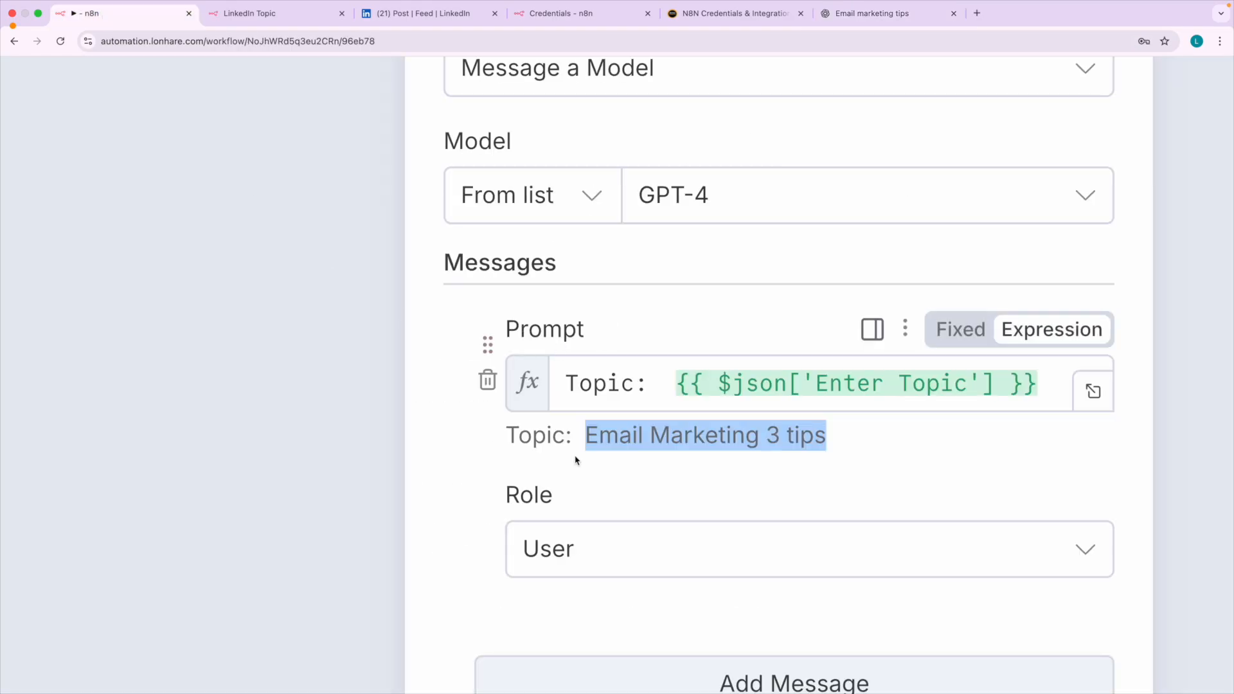
{"action": "left_click_drag", "start_coordinate": [601, 442], "coordinate": [826, 445]}
{"action": "scroll", "coordinate": [666, 436], "scroll_direction": "down", "scroll_amount": 1}
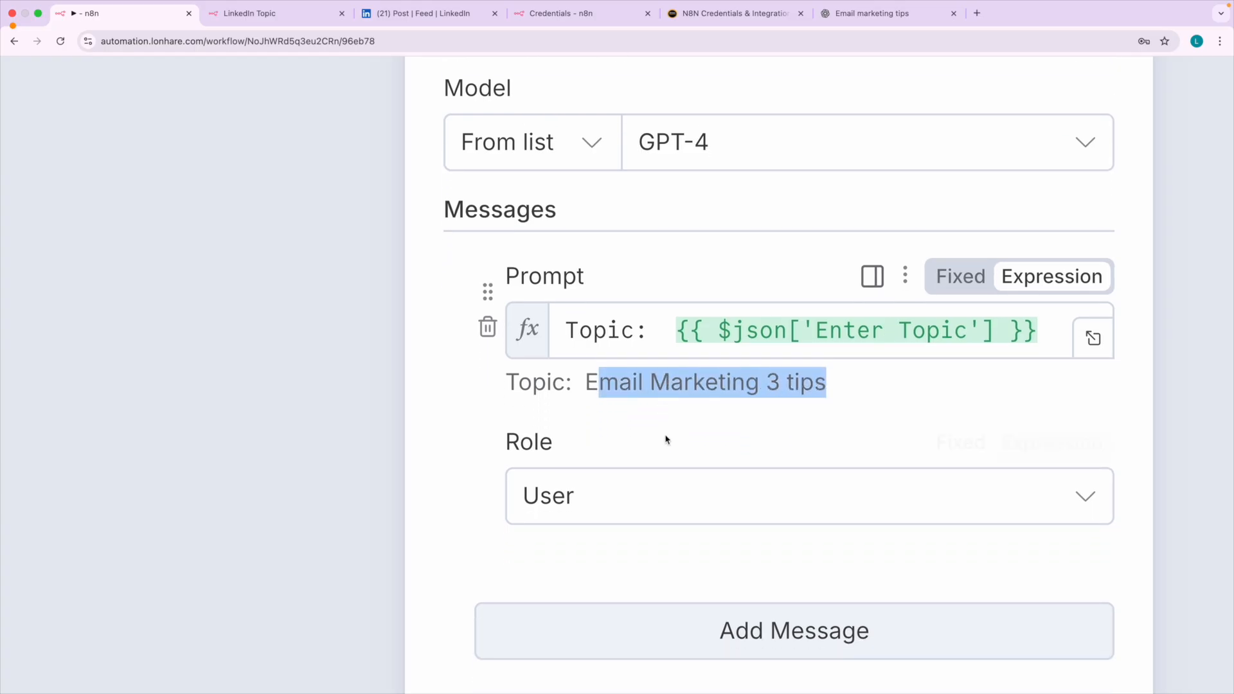
{"action": "scroll", "coordinate": [621, 428], "scroll_direction": "right", "scroll_amount": 1}
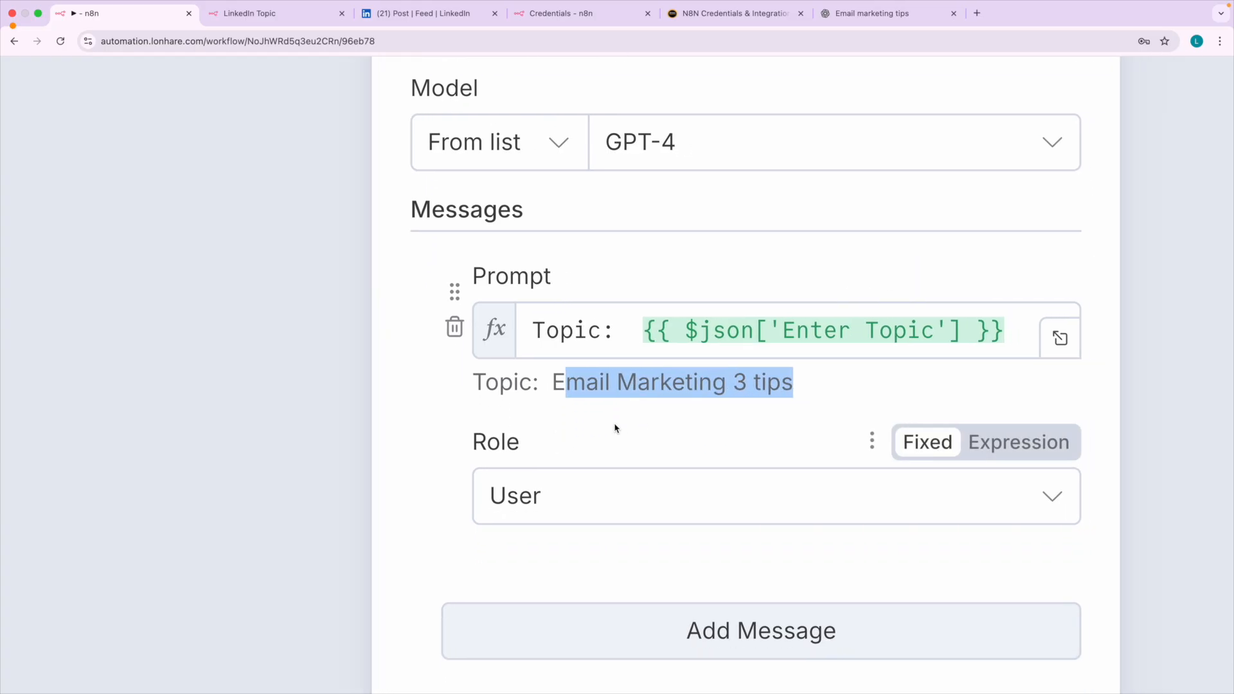
{"action": "left_click", "coordinate": [874, 15]}
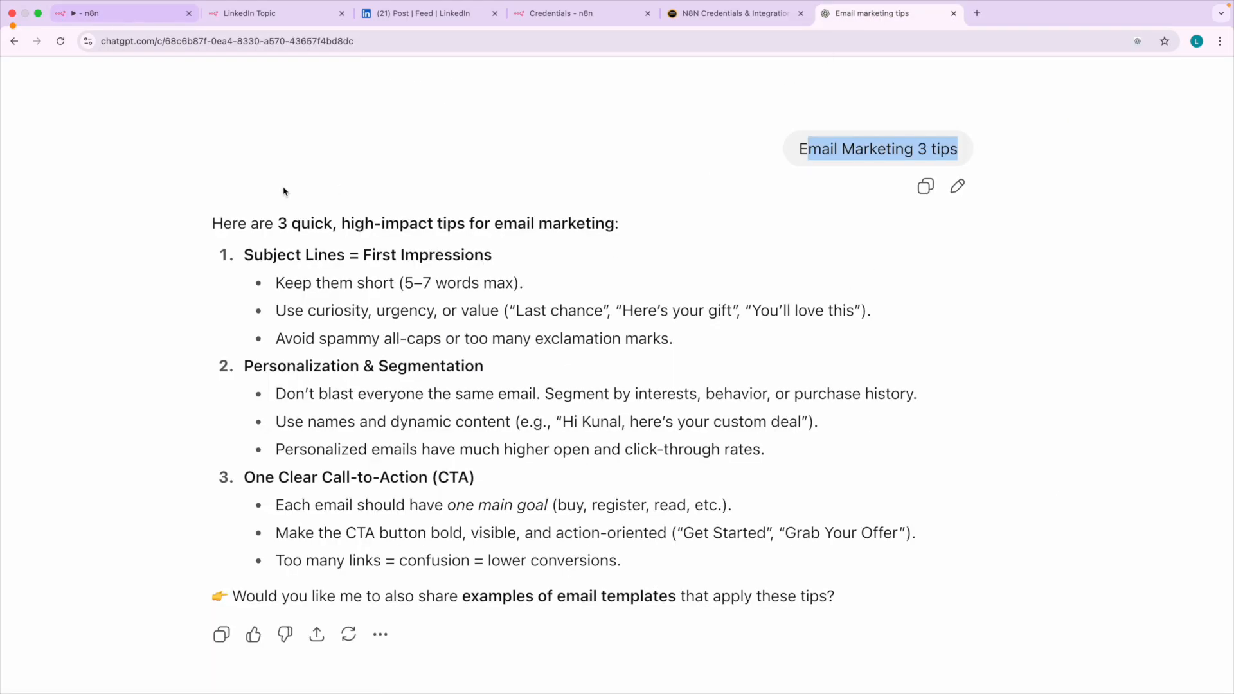
{"action": "key", "text": "super+0"}
{"action": "left_click", "coordinate": [138, 16]}
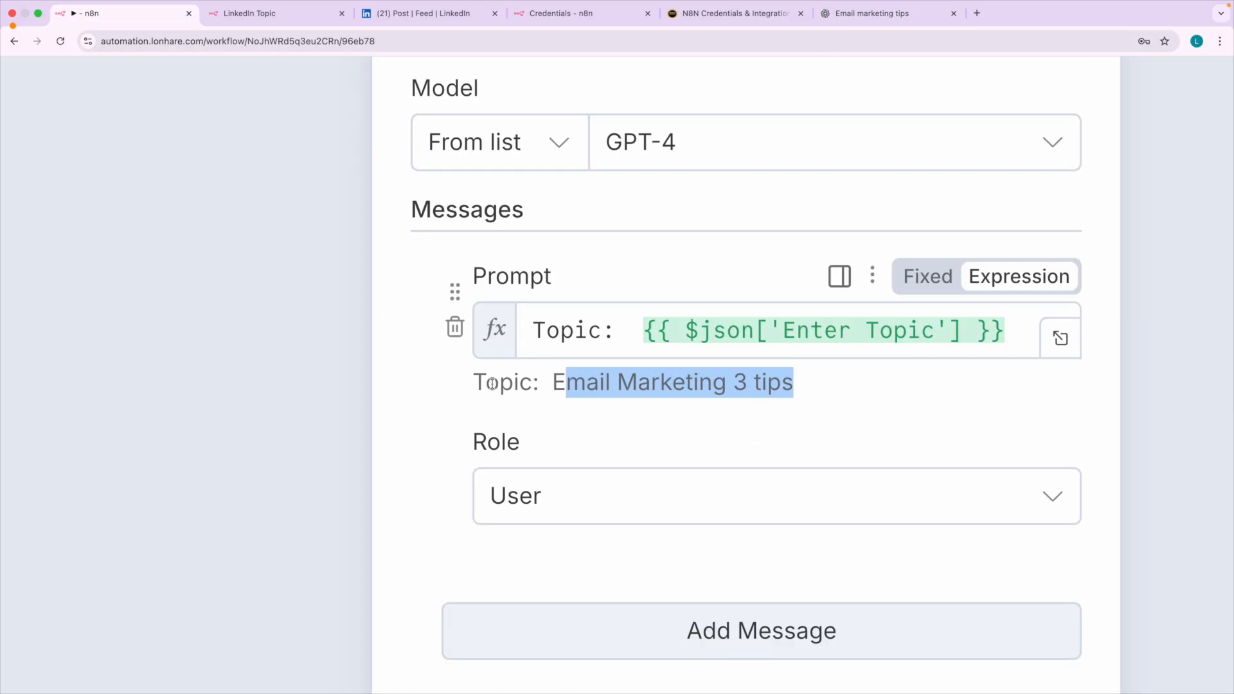
{"action": "left_click", "coordinate": [420, 395]}
Add a second message to the Message a model node and set its role to System.
{"action": "scroll", "coordinate": [693, 409], "scroll_direction": "down", "scroll_amount": 5}
{"action": "scroll", "coordinate": [693, 410], "scroll_direction": "down", "scroll_amount": 3}
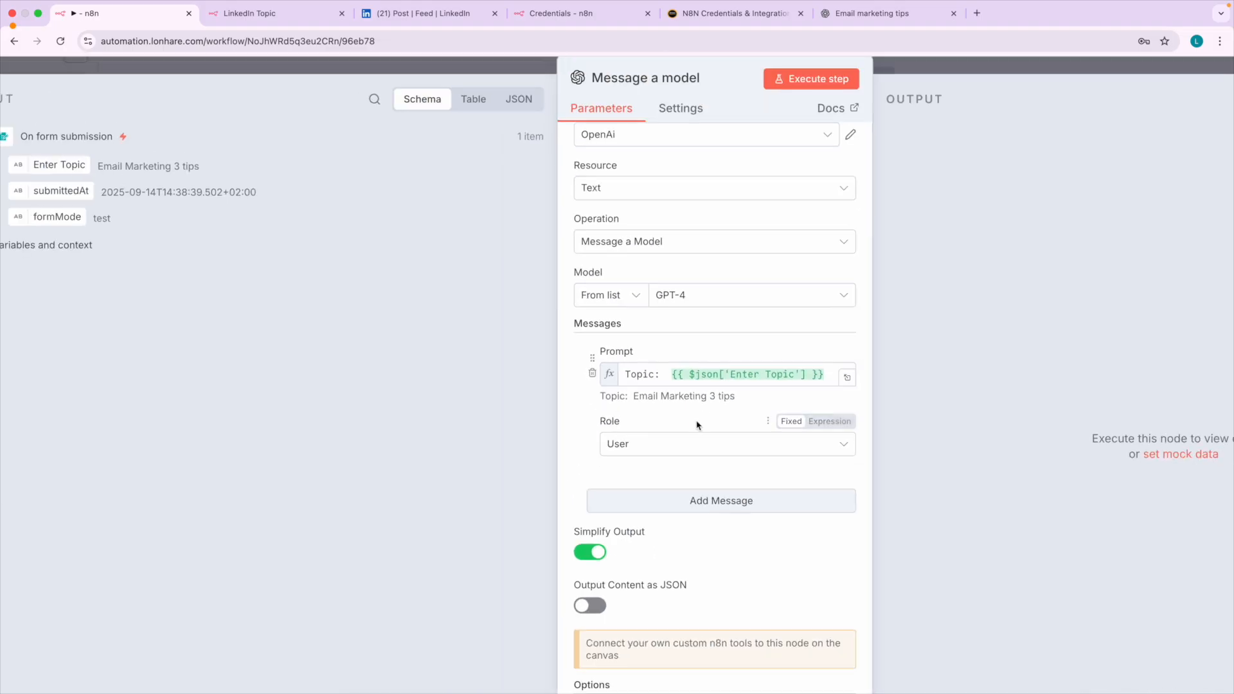
{"action": "scroll", "coordinate": [692, 424], "scroll_direction": "down", "scroll_amount": 1}
{"action": "scroll", "coordinate": [732, 495], "scroll_direction": "up", "scroll_amount": 5}
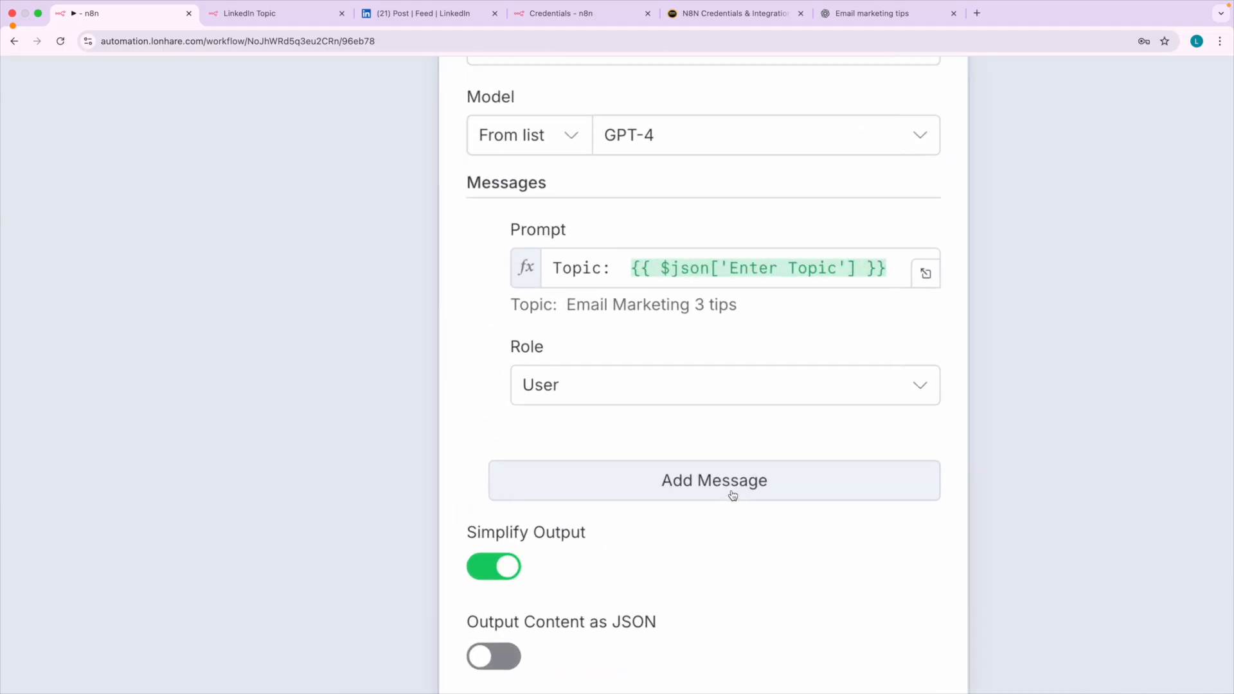
{"action": "left_click", "coordinate": [699, 483]}
{"action": "scroll", "coordinate": [693, 442], "scroll_direction": "down", "scroll_amount": 2}
{"action": "scroll", "coordinate": [693, 442], "scroll_direction": "down", "scroll_amount": 2}
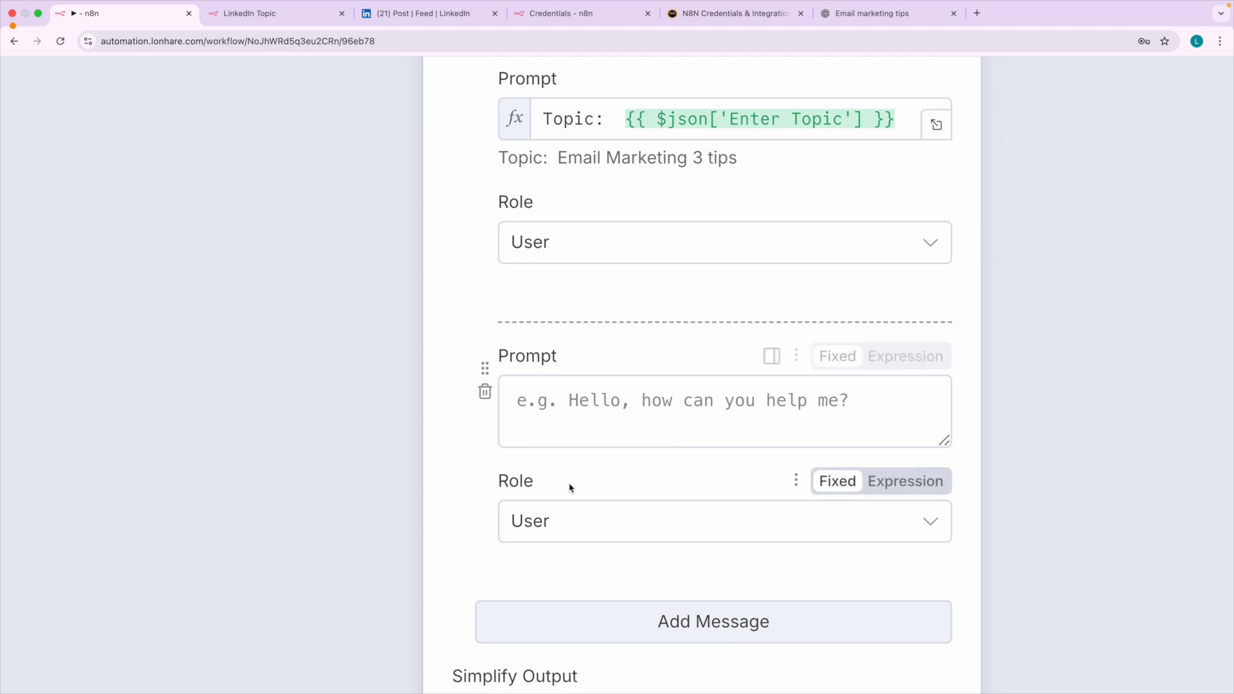
{"action": "left_click", "coordinate": [541, 488]}
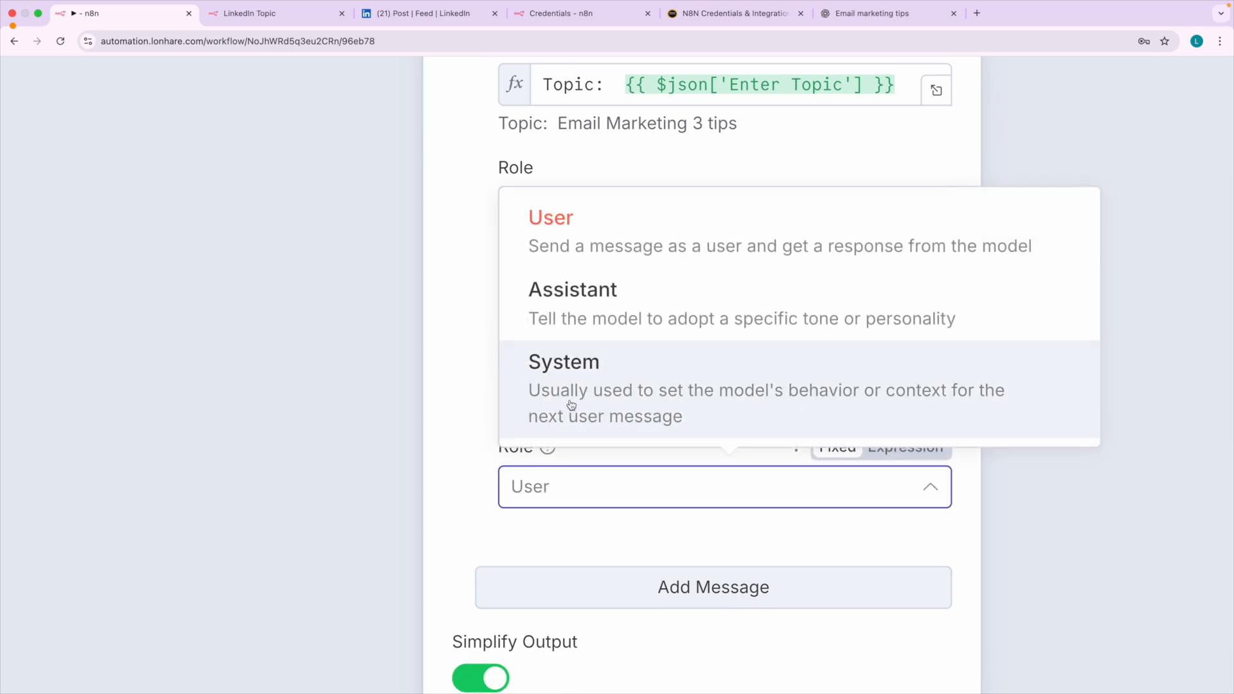
{"action": "left_click", "coordinate": [565, 399]}
Enter "write a short engaging Linkedin post (less than 1 paragraph) on user topic." as the System message's prompt.
{"action": "left_click", "coordinate": [567, 378]}
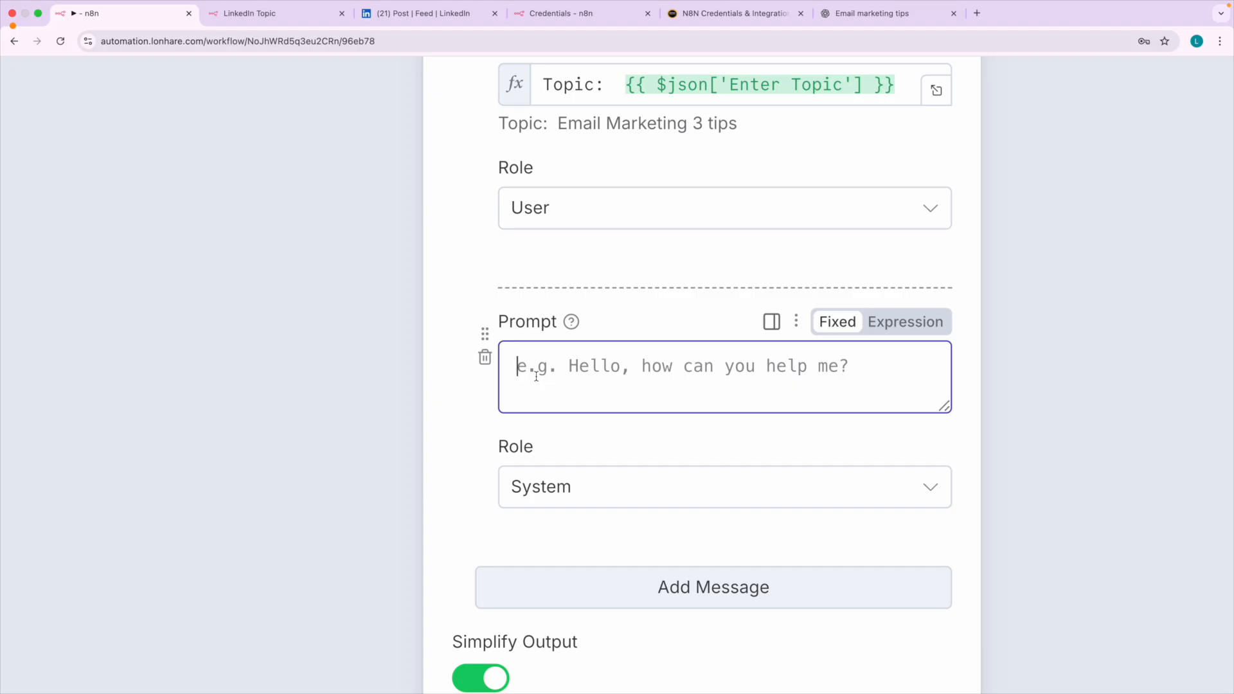
{"action": "type", "text": "write a short engaging lLinkedin post "}
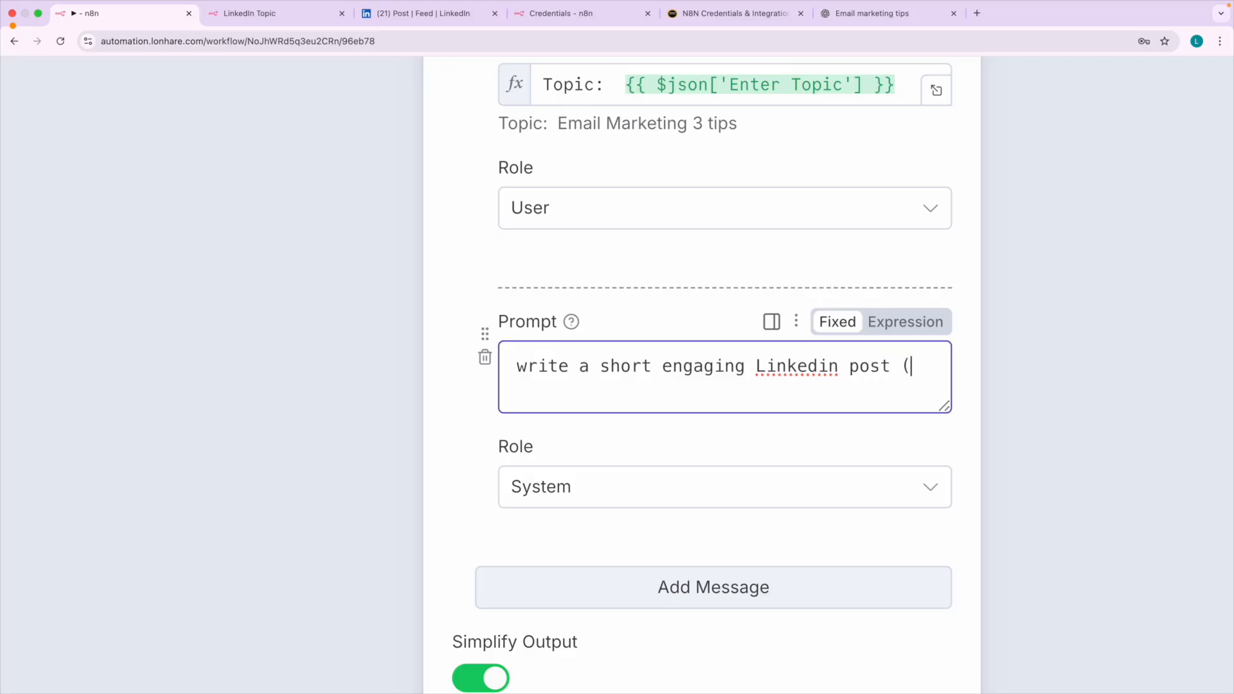
{"action": "type", "text": "(1 "}
{"action": "type", "text": "less than "}
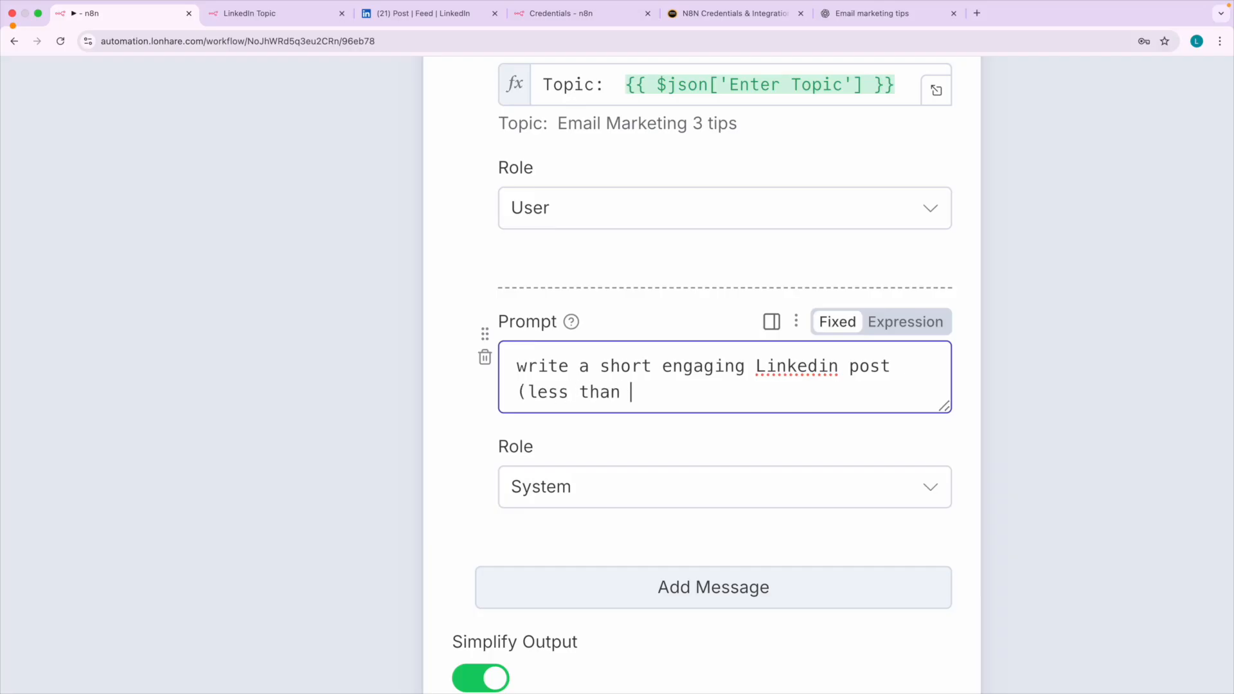
{"action": "type", "text": "1 paragraph) abou tt the usee"}
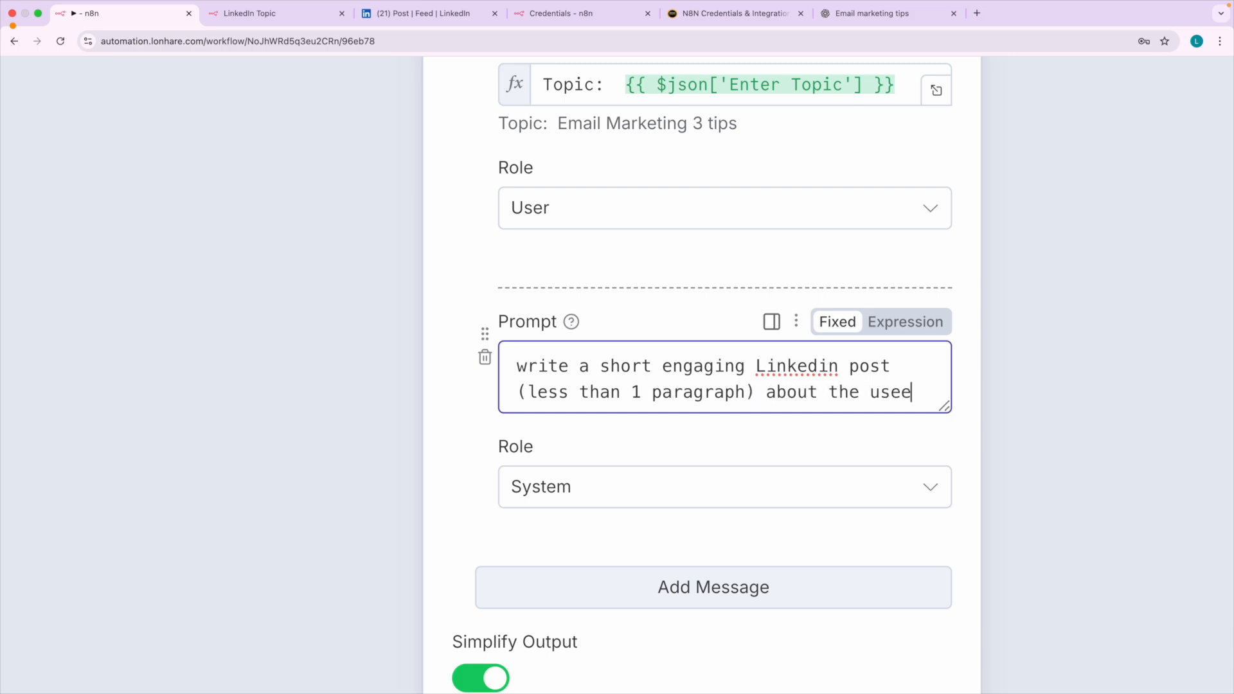
{"action": "key", "text": "BackSpace"}
{"action": "key", "text": "BackSpace"}
{"action": "key", "text": "BackSpace"}
{"action": "key", "text": "BackSpace"}
{"action": "key", "text": "BackSpace"}
{"action": "key", "text": "BackSpace"}
{"action": "key", "text": "BackSpace"}
{"action": "key", "text": "BackSpace"}
{"action": "key", "text": "BackSpace"}
{"action": "key", "text": "BackSpace"}
{"action": "key", "text": "BackSpace"}
{"action": "key", "text": "BackSpace"}
{"action": "key", "text": "BackSpace"}
{"action": "type", "text": "on "}
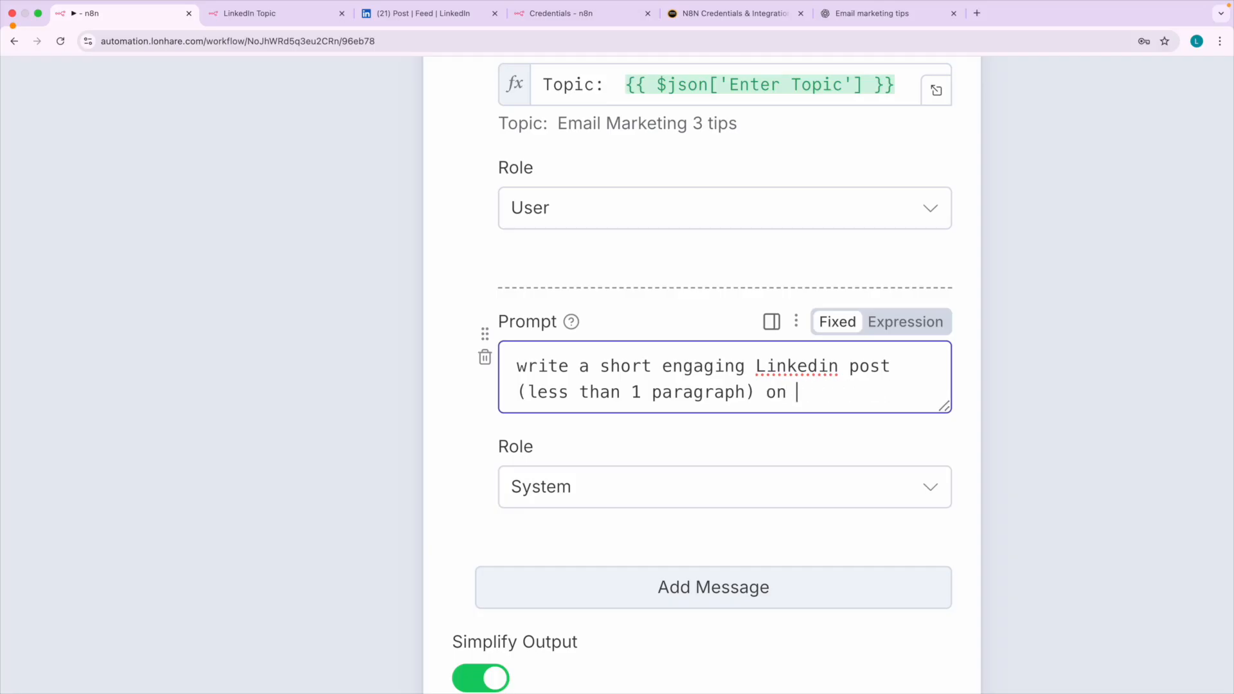
{"action": "type", "text": "user topic"}
{"action": "left_click", "coordinate": [636, 336]}
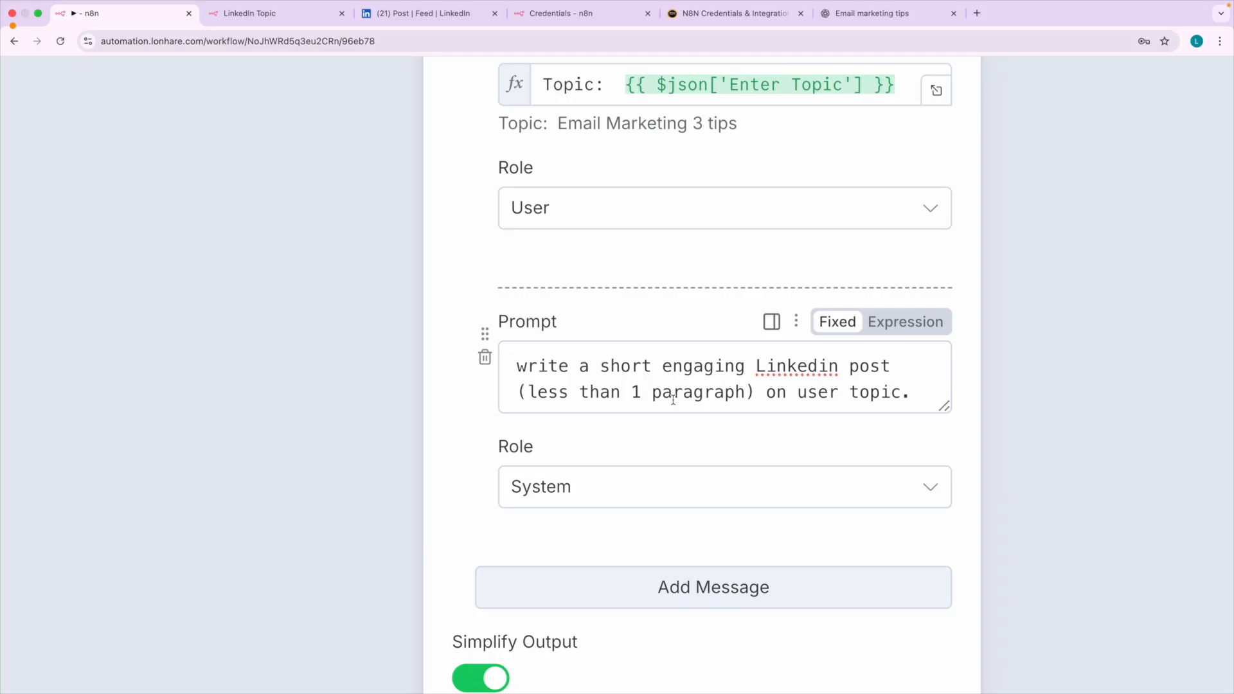
Review the System prompt's length limit and topic wording against the User message's resolved topic preview.
{"action": "scroll", "coordinate": [673, 400], "scroll_direction": "up", "scroll_amount": 3, "text": "ctrl"}
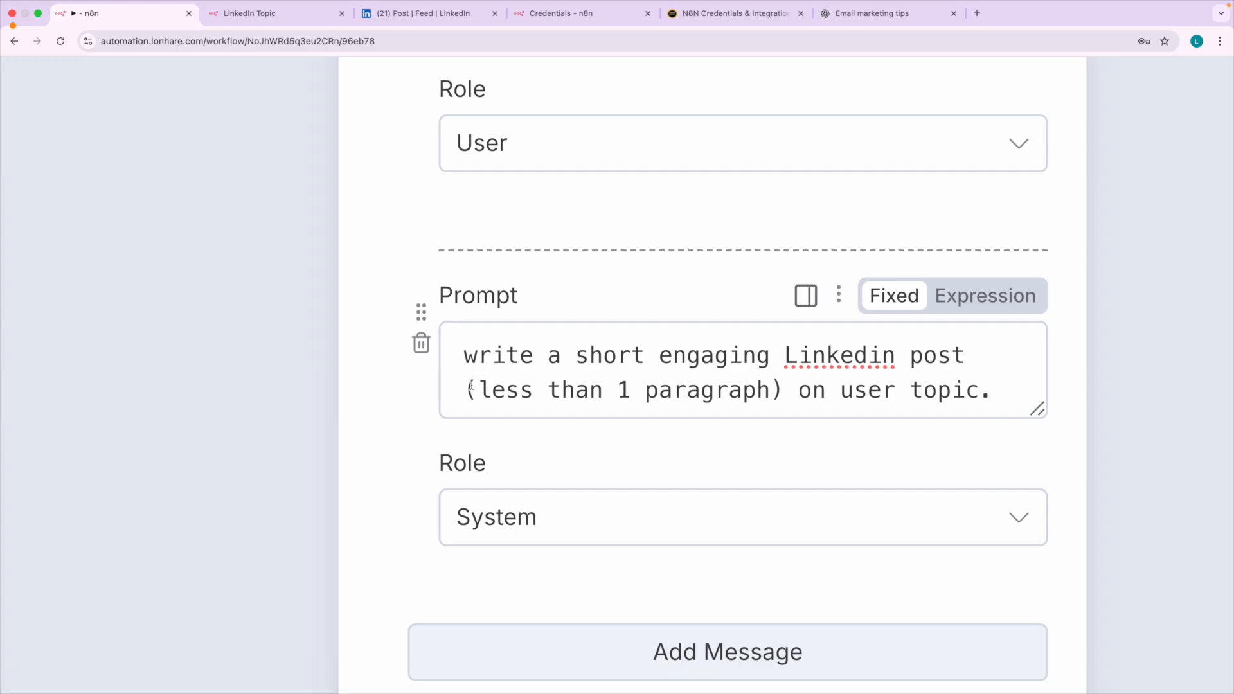
{"action": "scroll", "coordinate": [608, 365], "scroll_direction": "right", "scroll_amount": 2}
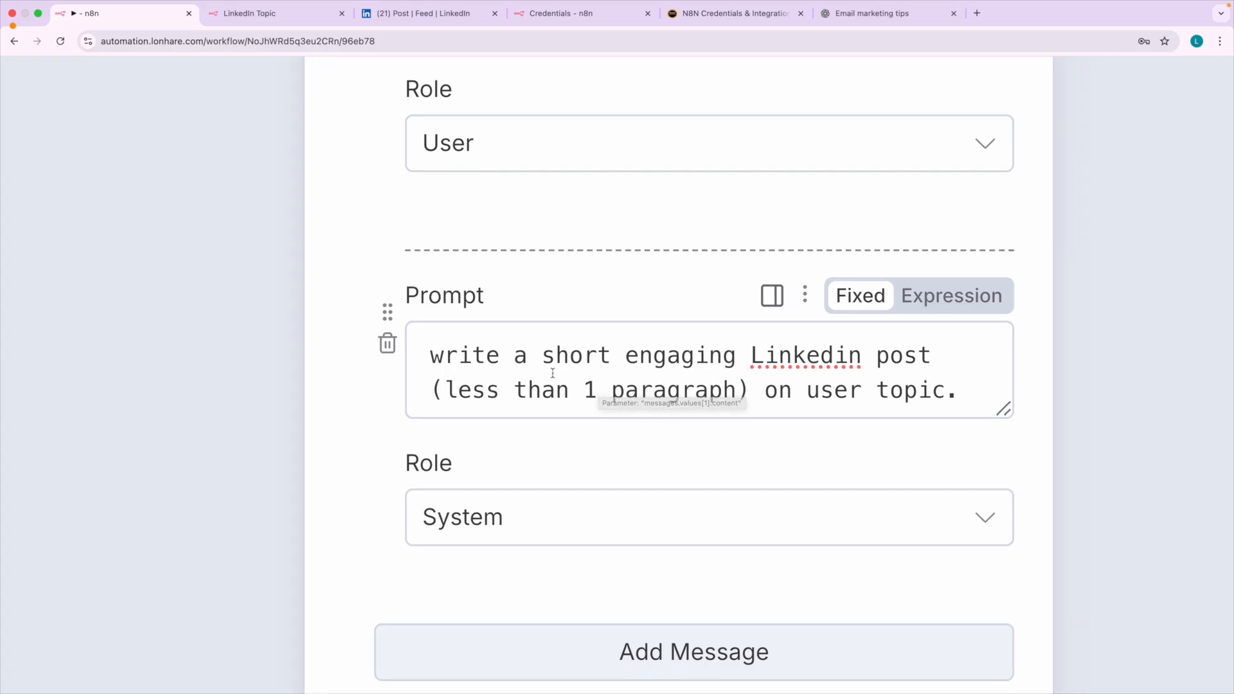
{"action": "scroll", "coordinate": [569, 381], "scroll_direction": "right", "scroll_amount": 1}
{"action": "scroll", "coordinate": [570, 381], "scroll_direction": "right", "scroll_amount": 2}
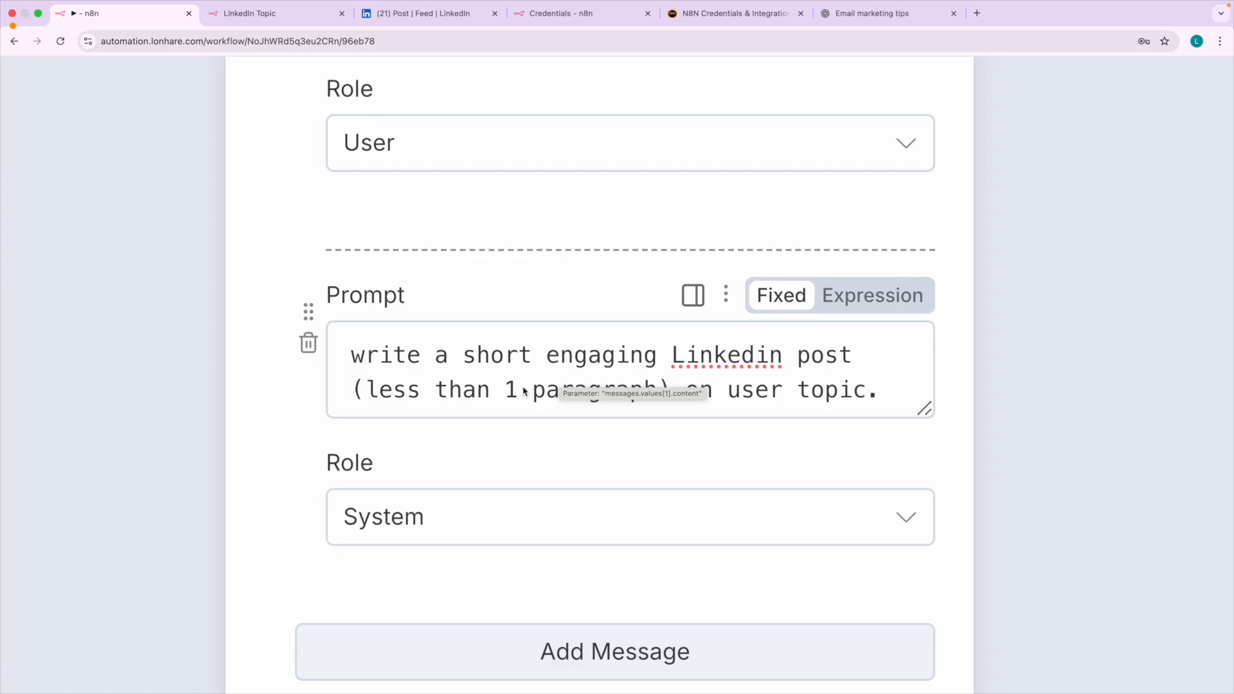
{"action": "left_click", "coordinate": [476, 394]}
{"action": "left_click_drag", "start_coordinate": [476, 393], "coordinate": [660, 414]}
{"action": "left_click_drag", "start_coordinate": [730, 392], "coordinate": [855, 393]}
{"action": "scroll", "coordinate": [804, 407], "scroll_direction": "up", "scroll_amount": 5}
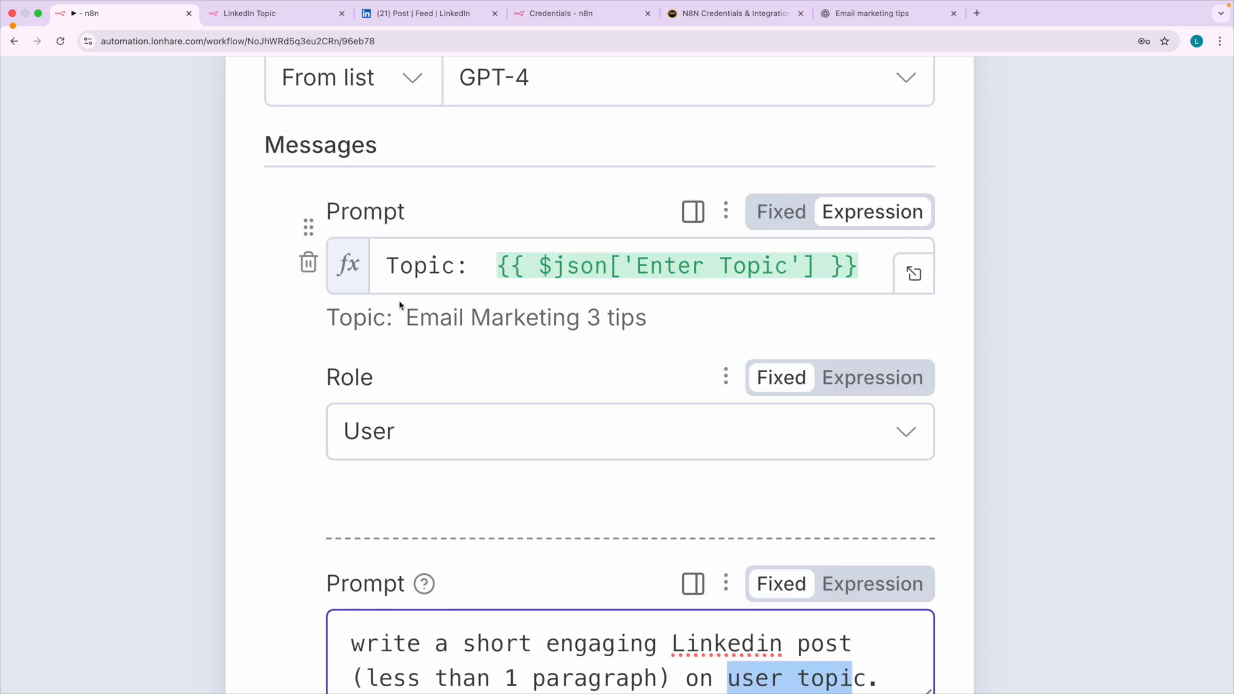
{"action": "left_click_drag", "start_coordinate": [339, 318], "coordinate": [392, 318]}
{"action": "scroll", "coordinate": [608, 438], "scroll_direction": "down", "scroll_amount": 1}
{"action": "scroll", "coordinate": [608, 437], "scroll_direction": "down", "scroll_amount": 2}
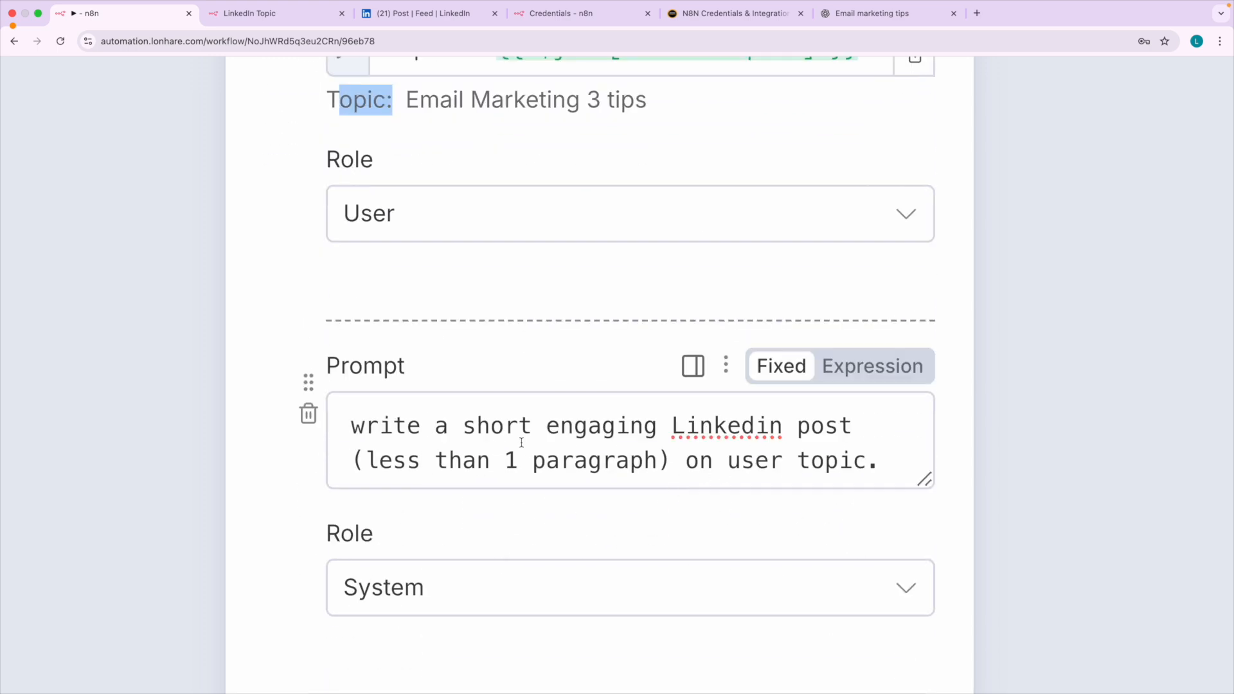
{"action": "left_click", "coordinate": [660, 429]}
{"action": "left_click", "coordinate": [456, 459]}
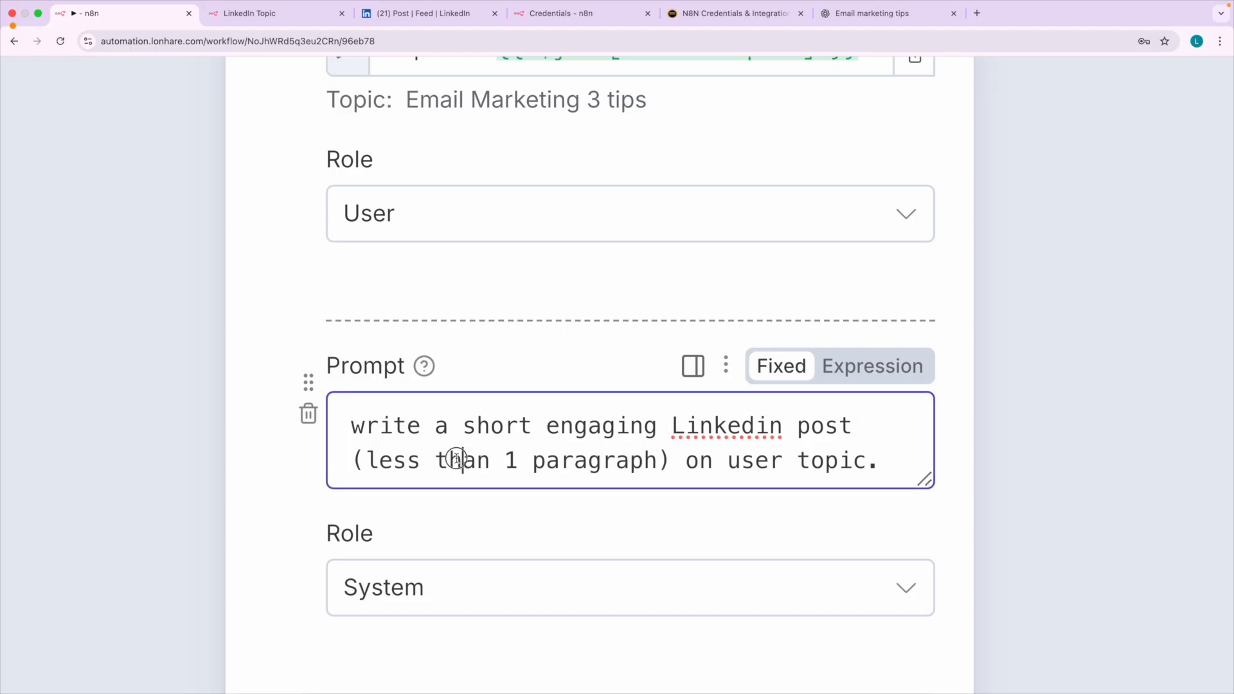
{"action": "left_click_drag", "start_coordinate": [457, 459], "coordinate": [617, 460]}
{"action": "left_click", "coordinate": [334, 529]}
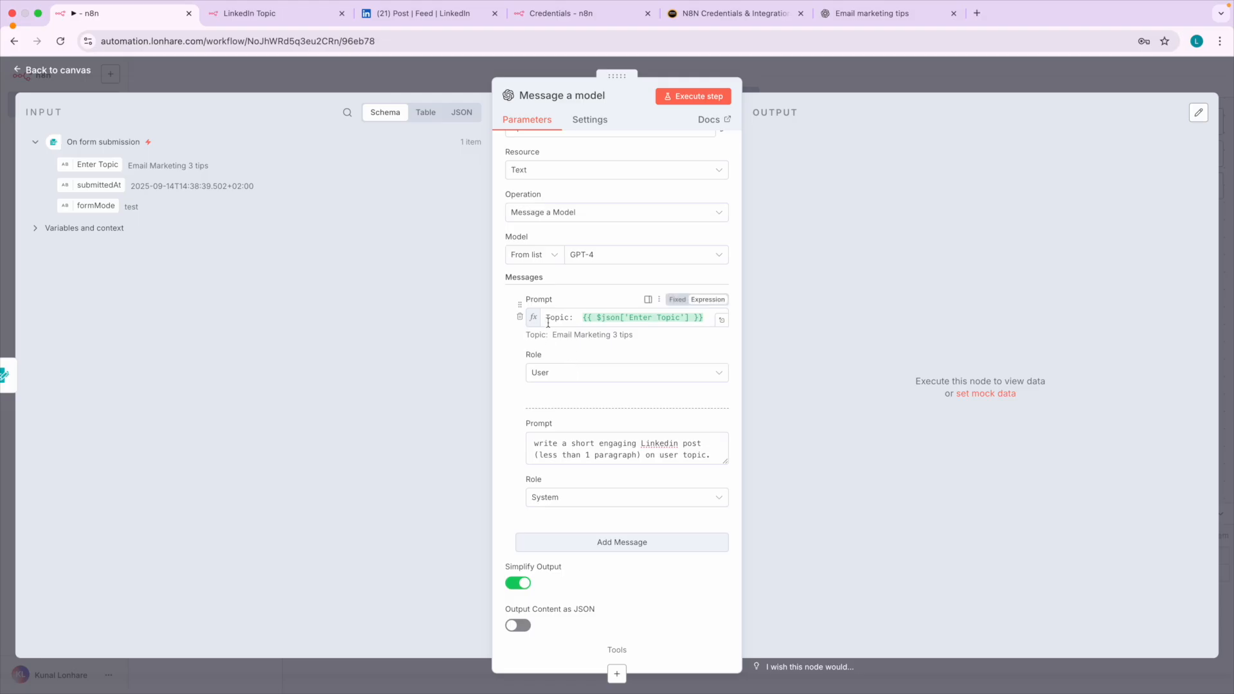
Return to the workflow canvas and execute only the Message a model node.
{"action": "left_click", "coordinate": [58, 70]}
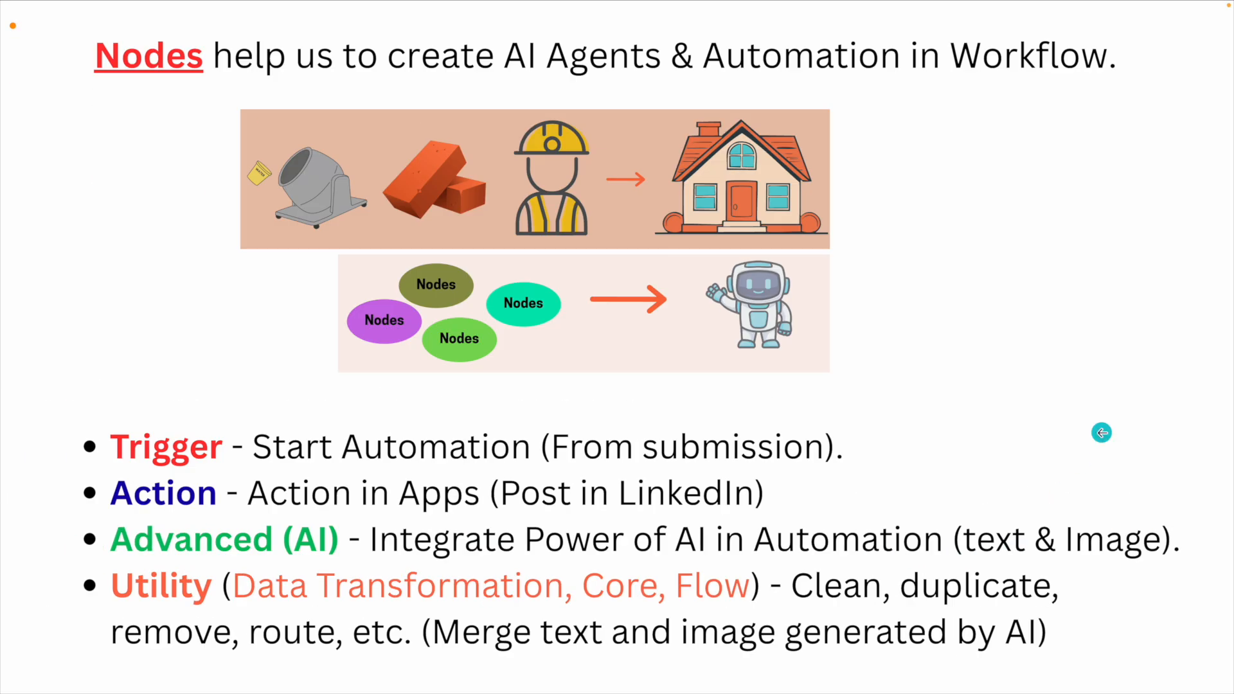
{"action": "left_click", "coordinate": [1177, 433]}
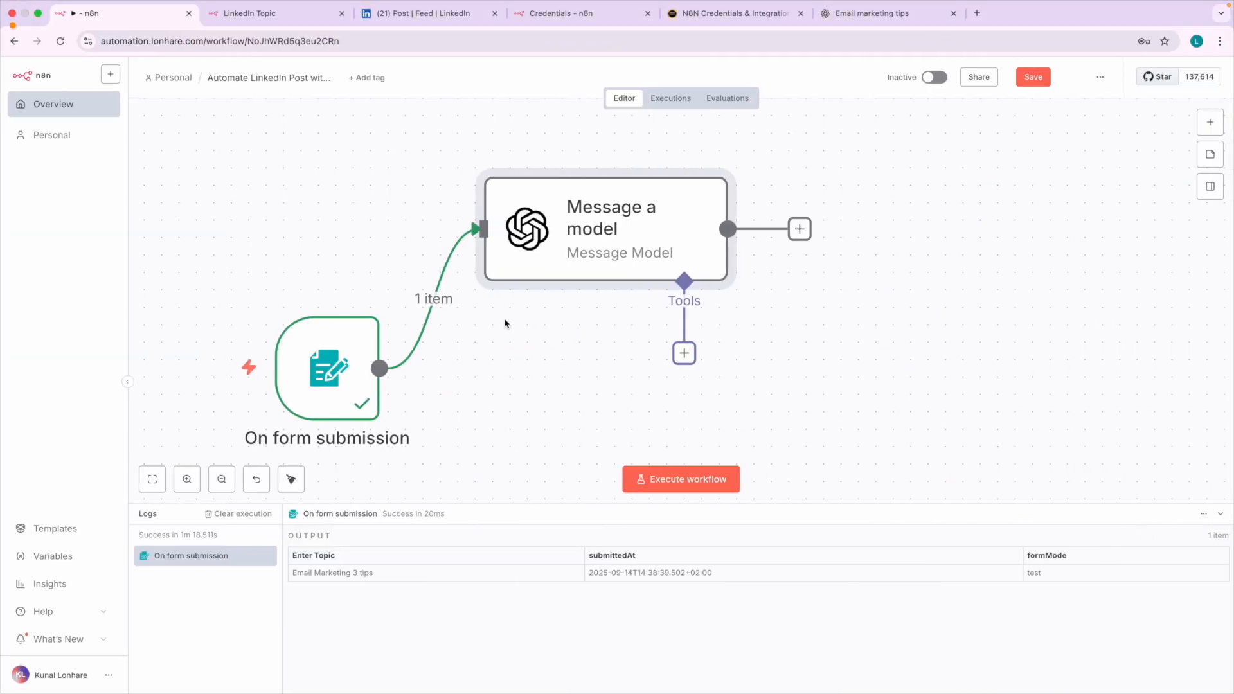
{"action": "mouse_move", "coordinate": [623, 138]}
{"action": "left_click", "coordinate": [627, 150]}
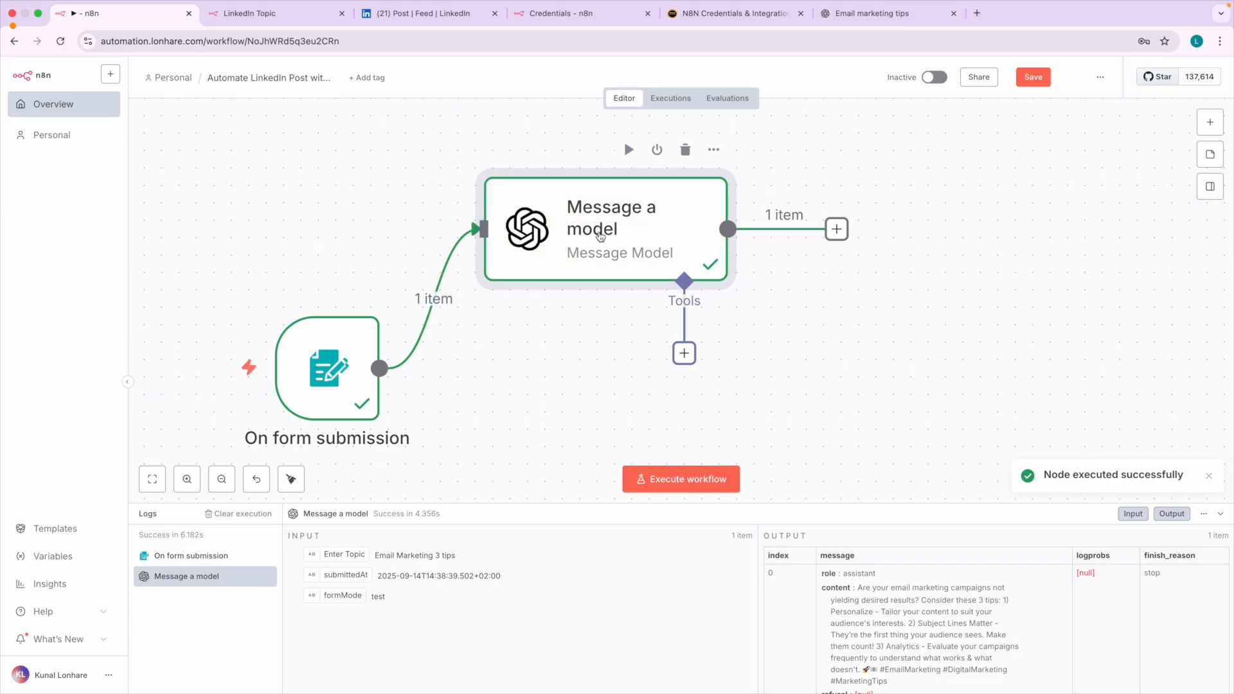
Open the Message a model node, read the generated post content in its output, and return to the canvas.
{"action": "double_click", "coordinate": [614, 233]}
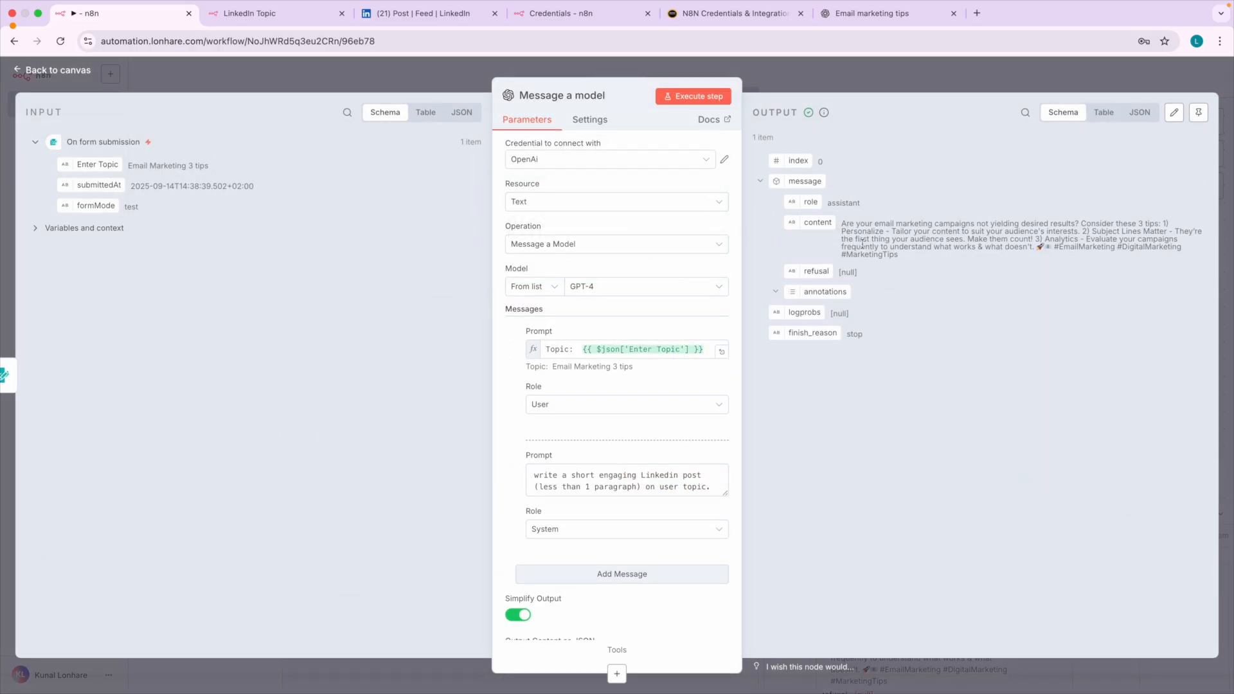
{"action": "scroll", "coordinate": [865, 243], "scroll_direction": "up", "scroll_amount": 5}
{"action": "scroll", "coordinate": [865, 243], "scroll_direction": "right", "scroll_amount": 3}
{"action": "scroll", "coordinate": [866, 244], "scroll_direction": "up", "scroll_amount": 2}
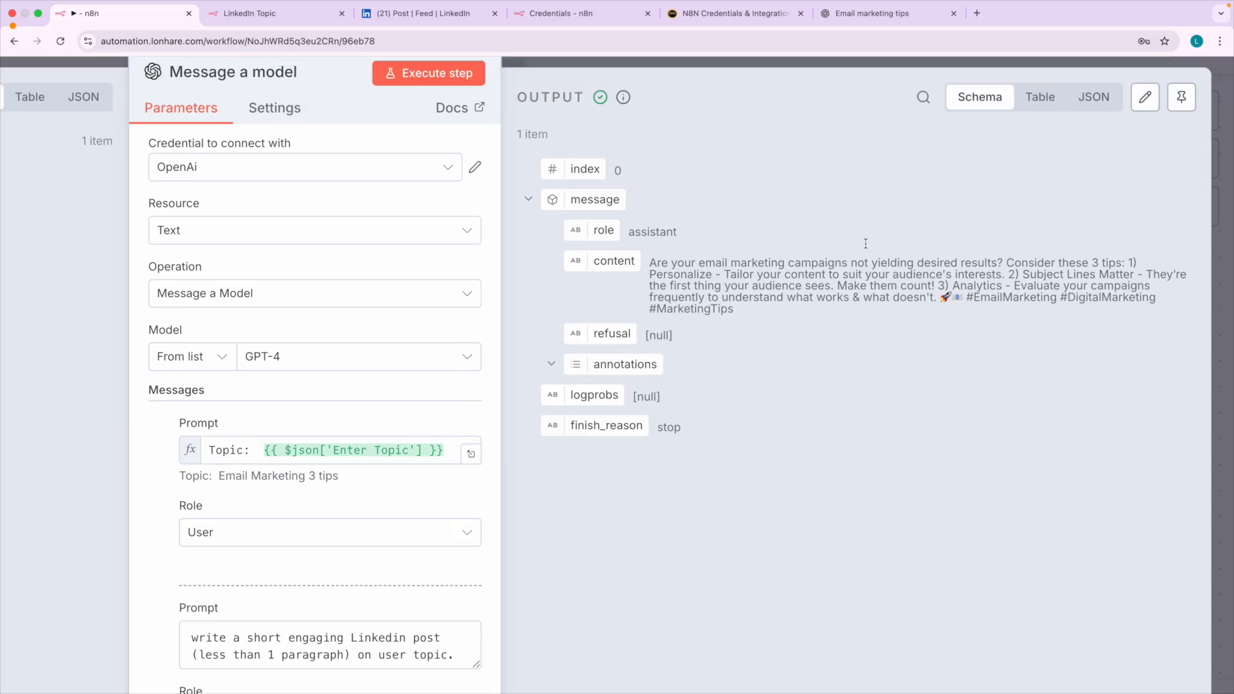
{"action": "left_click_drag", "start_coordinate": [651, 291], "coordinate": [747, 349]}
{"action": "scroll", "coordinate": [797, 350], "scroll_direction": "up", "scroll_amount": 5}
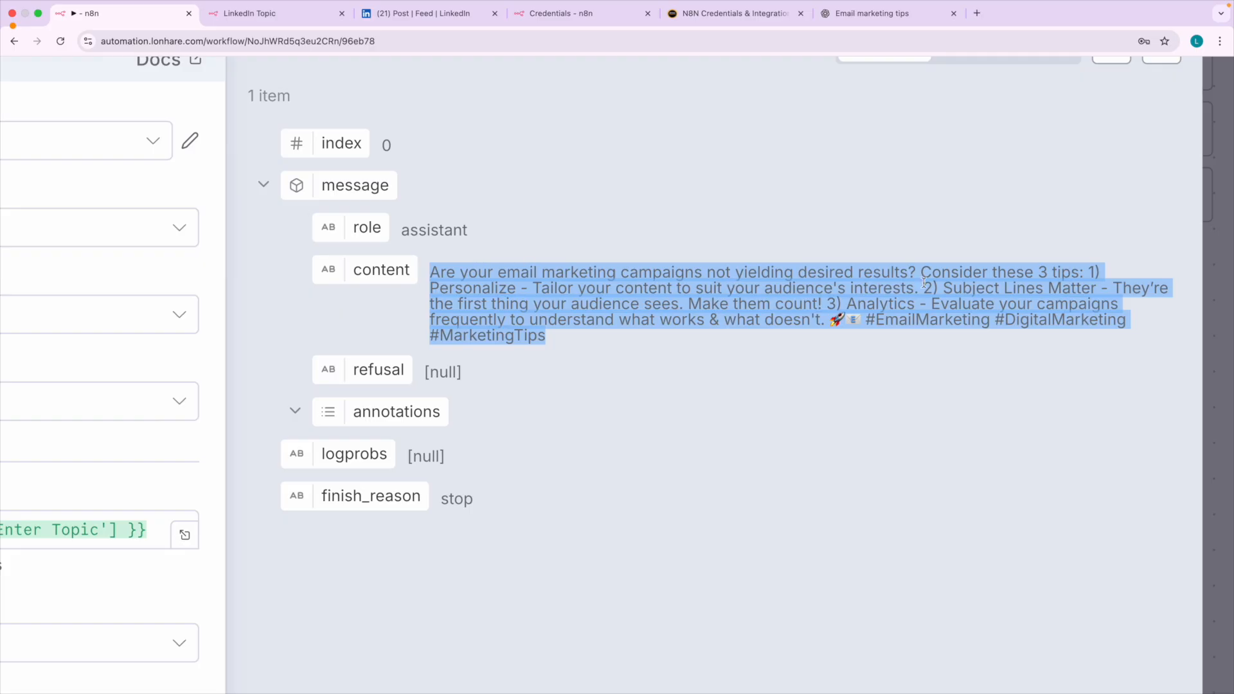
{"action": "left_click", "coordinate": [1017, 283]}
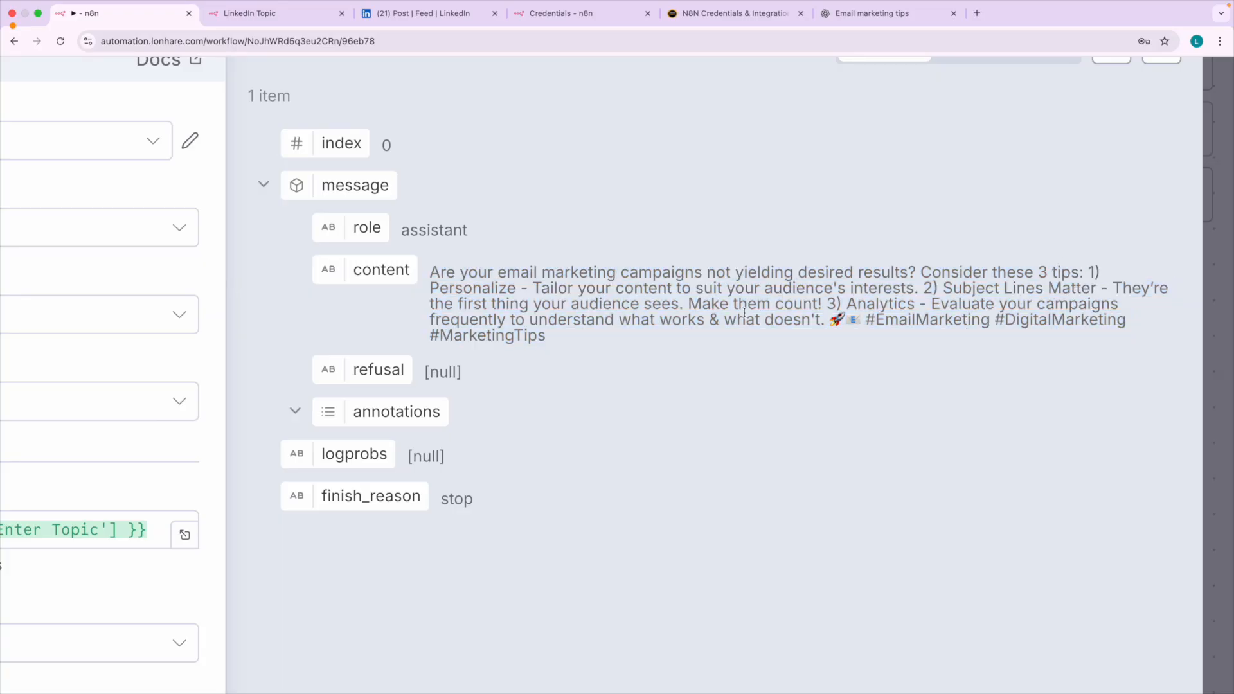
{"action": "scroll", "coordinate": [739, 314], "scroll_direction": "down", "scroll_amount": 5}
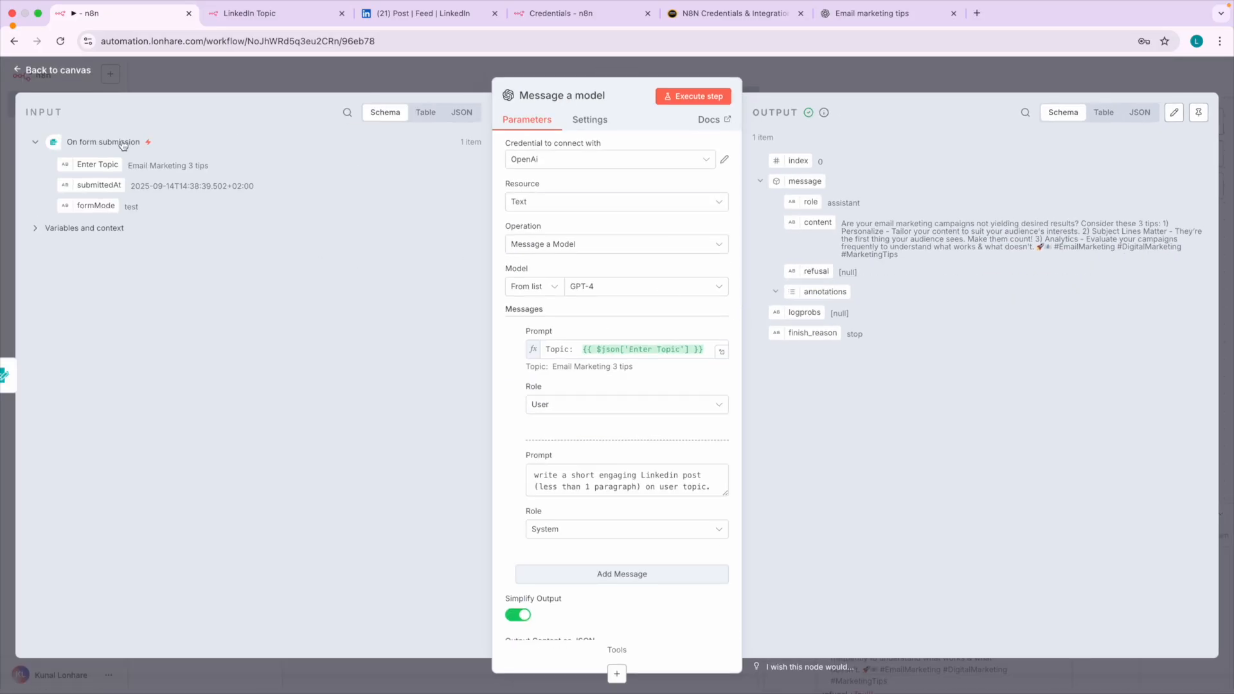
{"action": "left_click", "coordinate": [76, 75]}
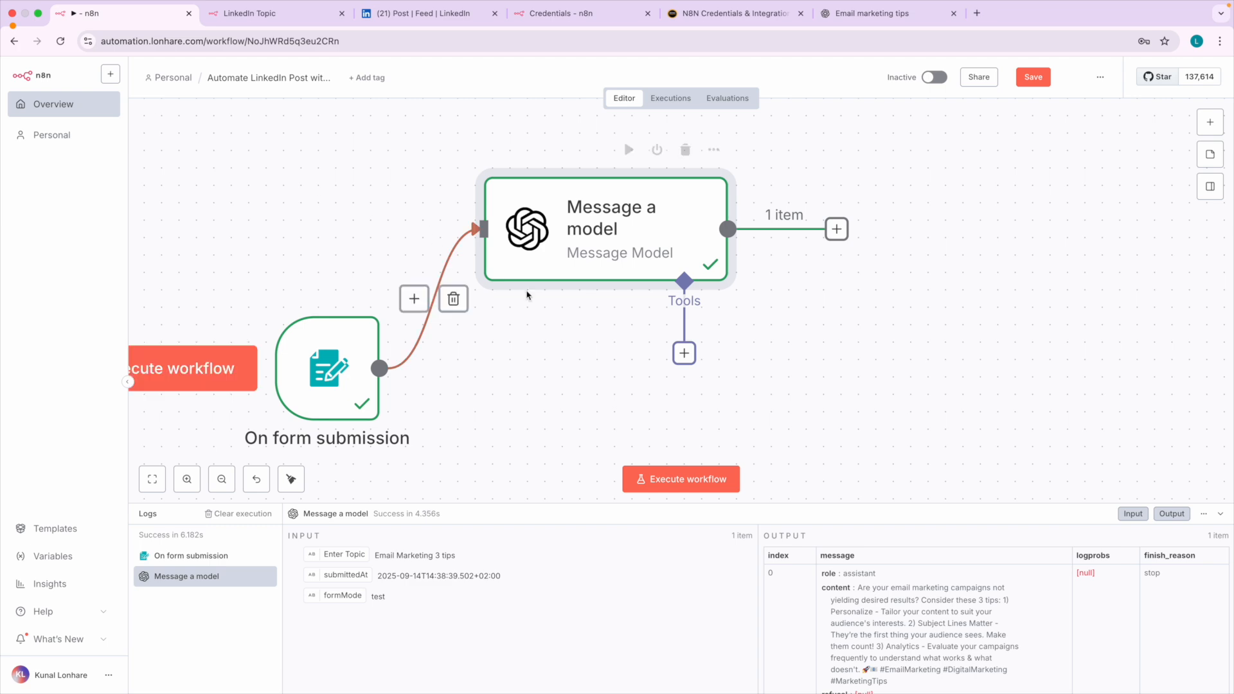
{"action": "scroll", "coordinate": [572, 334], "scroll_direction": "down", "scroll_amount": 1}
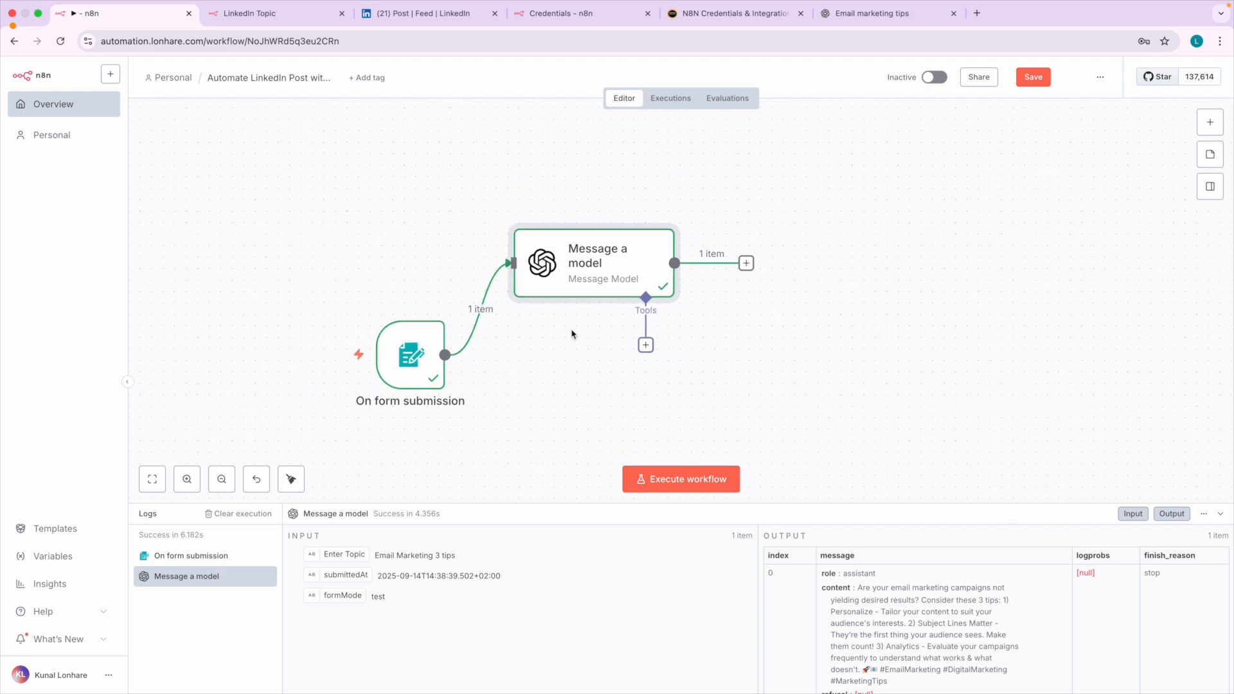
{"action": "key", "text": "ctrl+a"}
{"action": "mouse_move", "coordinate": [406, 306]}
{"action": "left_mouse_down"}
{"action": "mouse_move", "coordinate": [326, 428]}
{"action": "mouse_move", "coordinate": [477, 392]}
{"action": "mouse_move", "coordinate": [376, 310]}
{"action": "mouse_move", "coordinate": [453, 222]}
{"action": "mouse_move", "coordinate": [491, 229]}
{"action": "mouse_move", "coordinate": [471, 245]}
{"action": "left_mouse_up"}
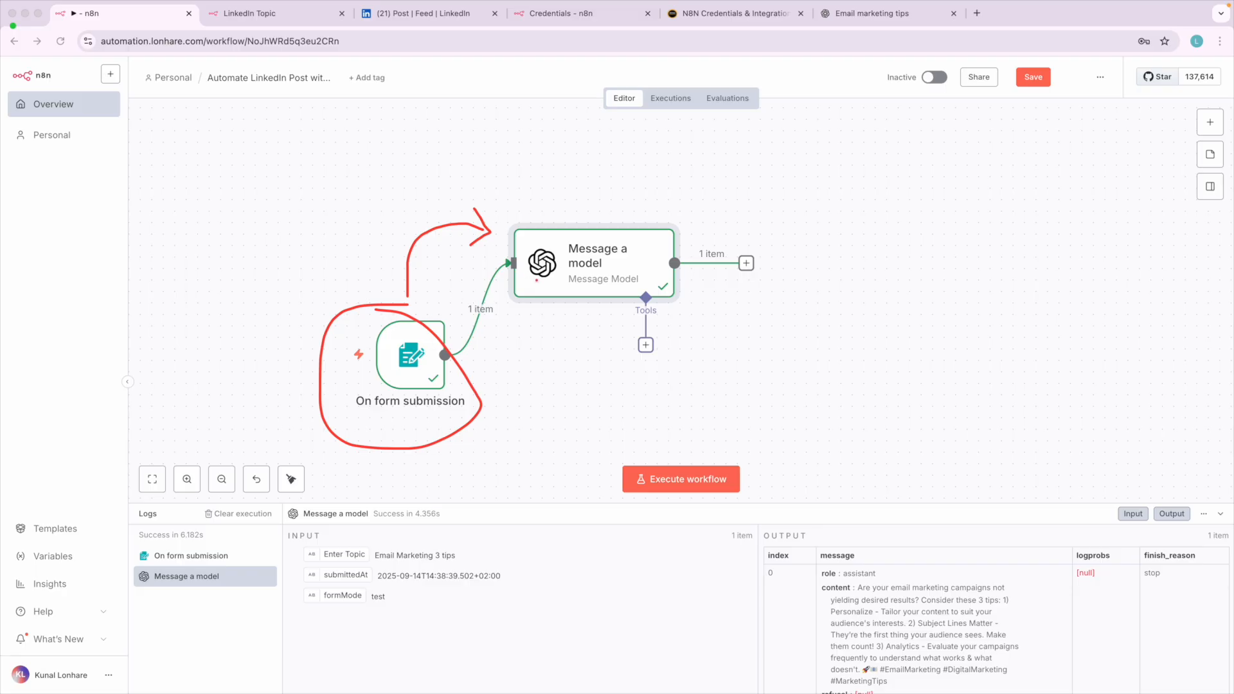
{"action": "left_click_drag", "start_coordinate": [561, 176], "coordinate": [569, 227]}
{"action": "mouse_move", "coordinate": [546, 199]}
{"action": "left_mouse_down"}
{"action": "mouse_move", "coordinate": [569, 226]}
{"action": "mouse_move", "coordinate": [587, 205]}
{"action": "left_mouse_up"}
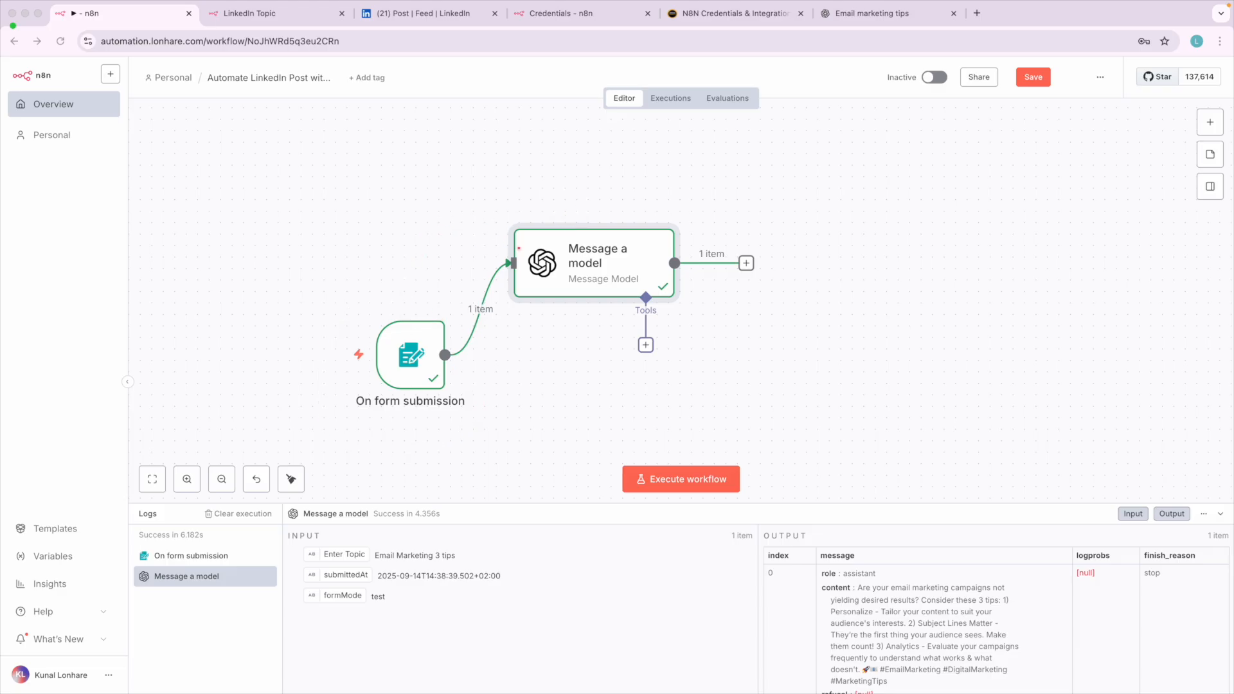
Inspect the Enter Topic value in the On form submission node's output and return to the canvas.
{"action": "double_click", "coordinate": [411, 355]}
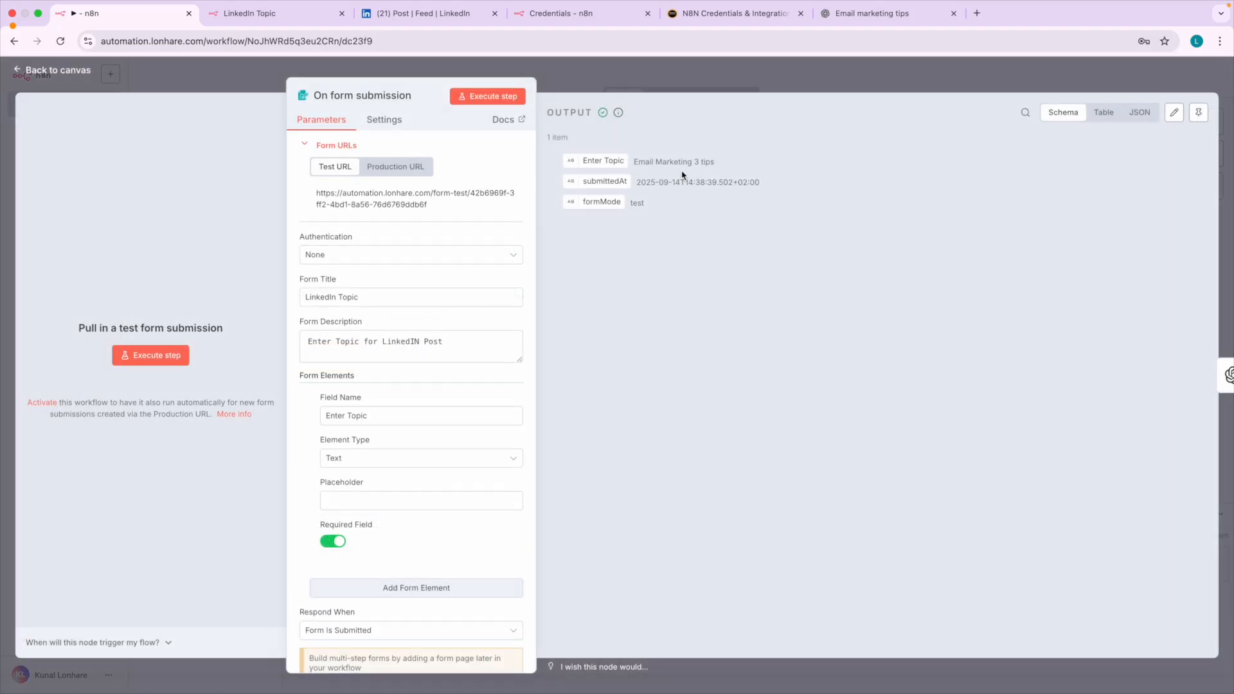
{"action": "scroll", "coordinate": [651, 176], "scroll_direction": "up", "scroll_amount": 5}
{"action": "left_click_drag", "start_coordinate": [628, 154], "coordinate": [727, 156]}
{"action": "scroll", "coordinate": [727, 156], "scroll_direction": "down", "scroll_amount": 5}
{"action": "left_click", "coordinate": [66, 72]}
Reopen the Message a model node and compare the form input it receives with the post content it outputs.
{"action": "double_click", "coordinate": [586, 263]}
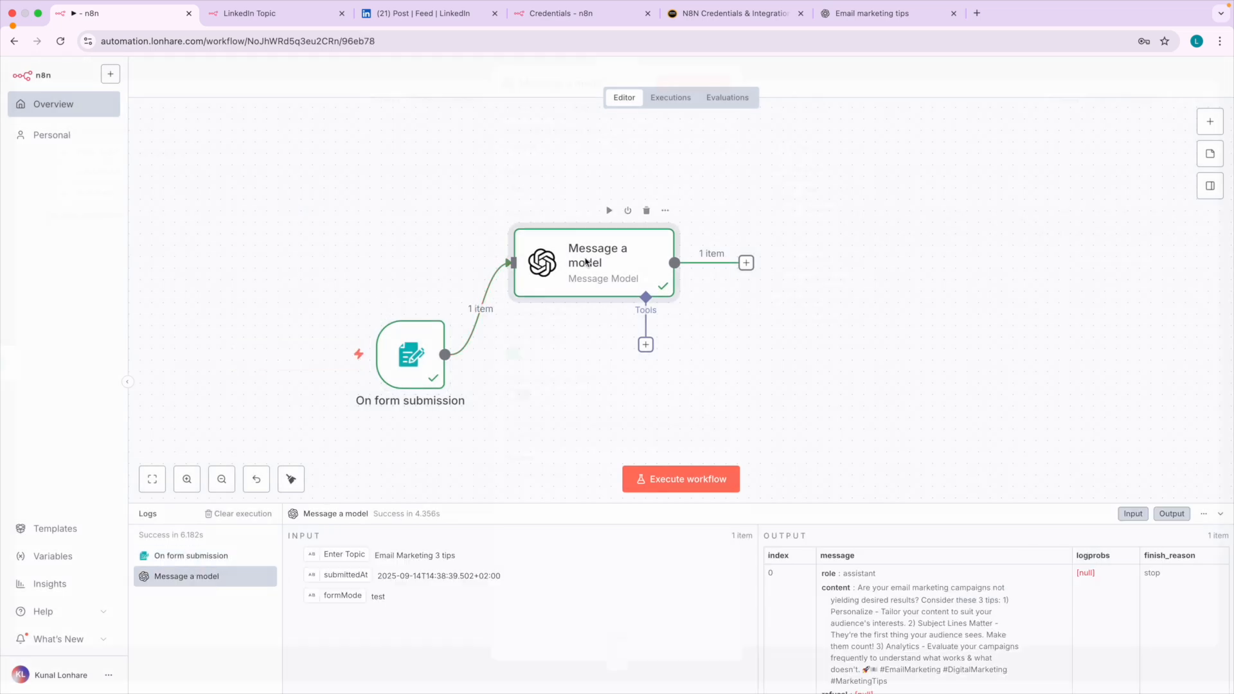
{"action": "scroll", "coordinate": [91, 186], "scroll_direction": "up", "scroll_amount": 3}
{"action": "scroll", "coordinate": [92, 186], "scroll_direction": "up", "scroll_amount": 2}
{"action": "scroll", "coordinate": [93, 186], "scroll_direction": "up", "scroll_amount": 1}
{"action": "scroll", "coordinate": [104, 188], "scroll_direction": "left", "scroll_amount": 1}
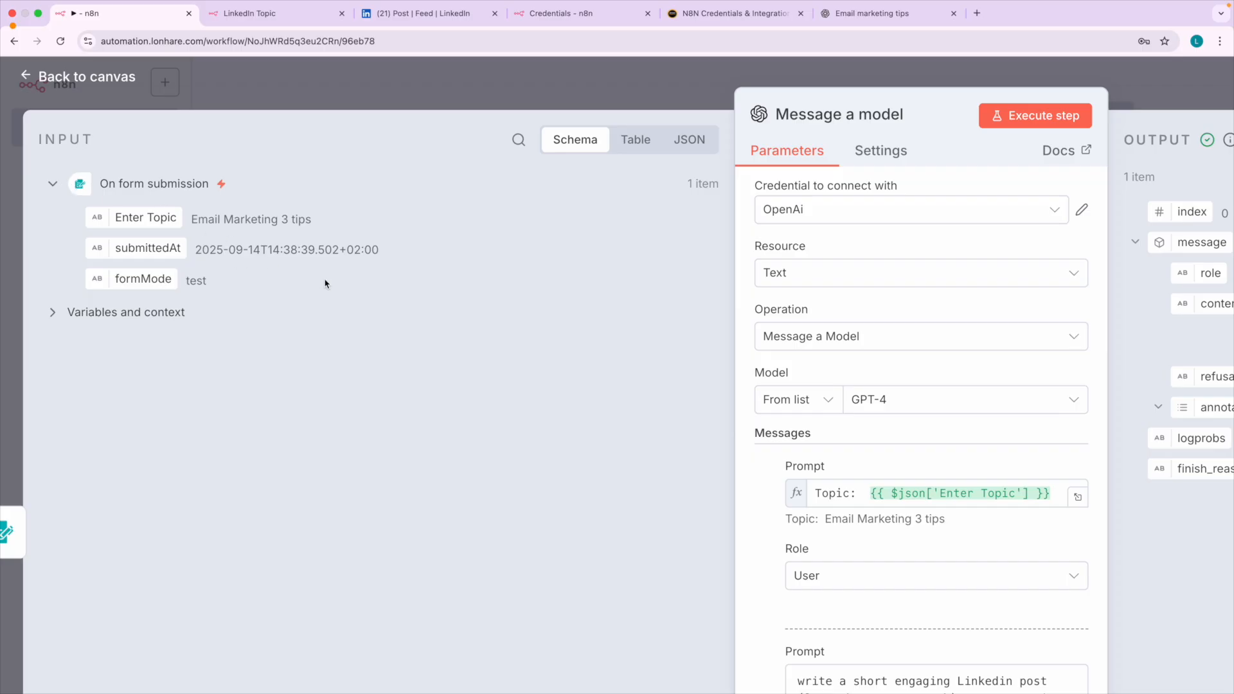
{"action": "scroll", "coordinate": [324, 283], "scroll_direction": "down", "scroll_amount": 5}
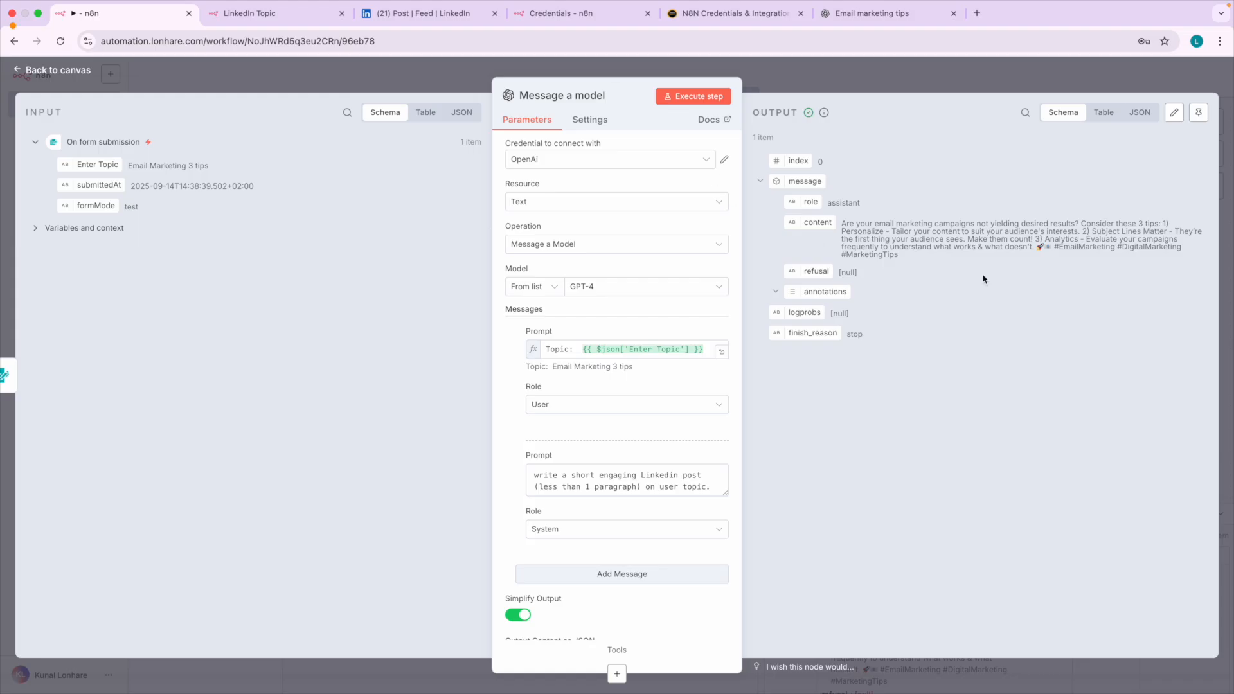
{"action": "scroll", "coordinate": [984, 280], "scroll_direction": "up", "scroll_amount": 3}
{"action": "scroll", "coordinate": [981, 279], "scroll_direction": "up", "scroll_amount": 2}
{"action": "scroll", "coordinate": [242, 262], "scroll_direction": "right", "scroll_amount": 5}
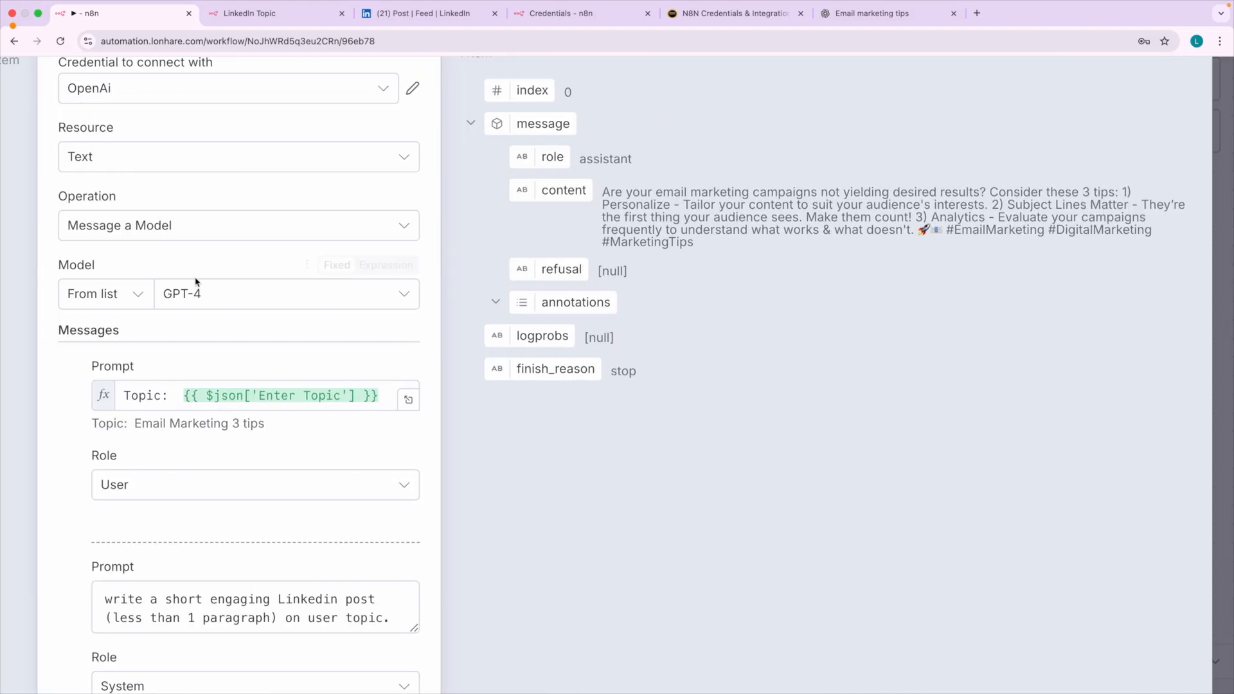
{"action": "scroll", "coordinate": [406, 244], "scroll_direction": "up", "scroll_amount": 3}
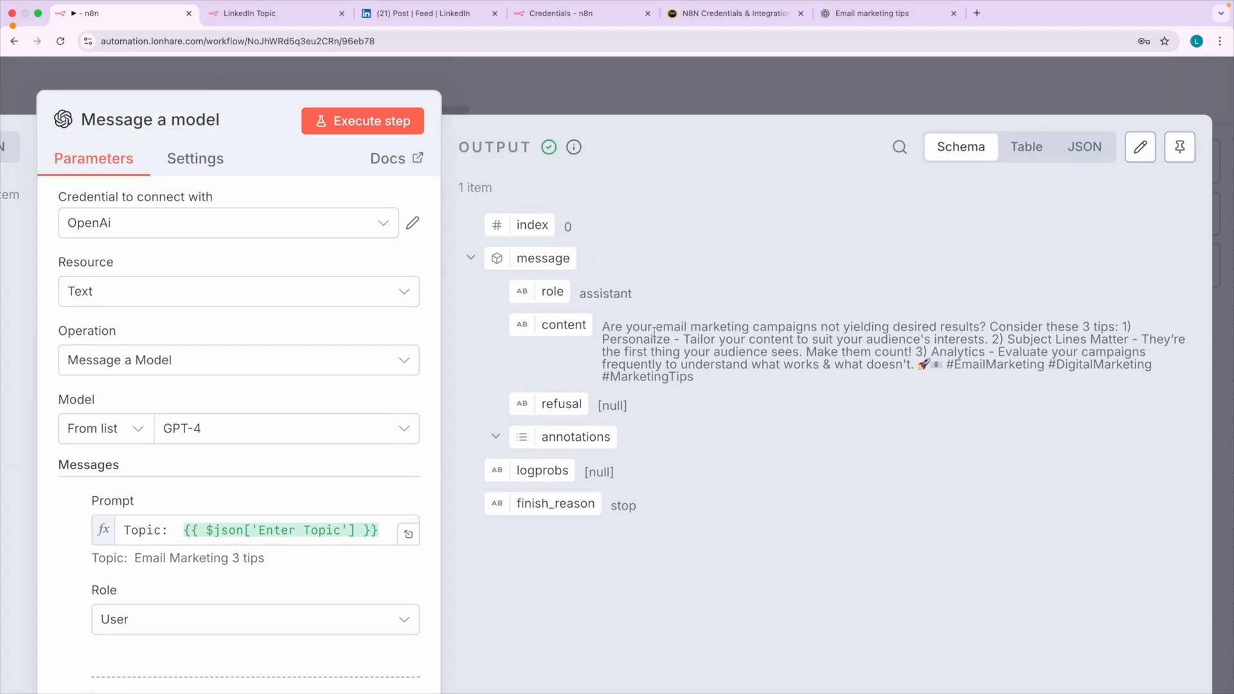
Rename the Message a model node as Generate Post Text and return to the workflow canvas.
{"action": "left_click_drag", "start_coordinate": [612, 327], "coordinate": [702, 382]}
{"action": "scroll", "coordinate": [697, 368], "scroll_direction": "down", "scroll_amount": 5}
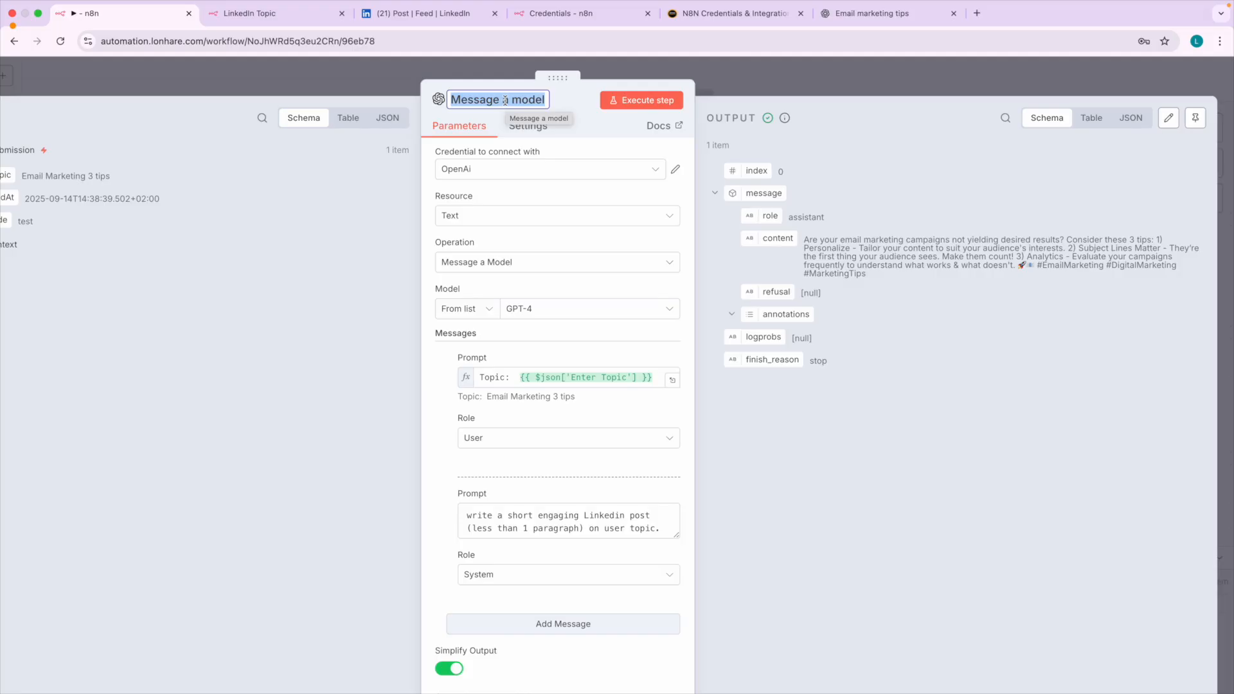
{"action": "type", "text": "Ge"}
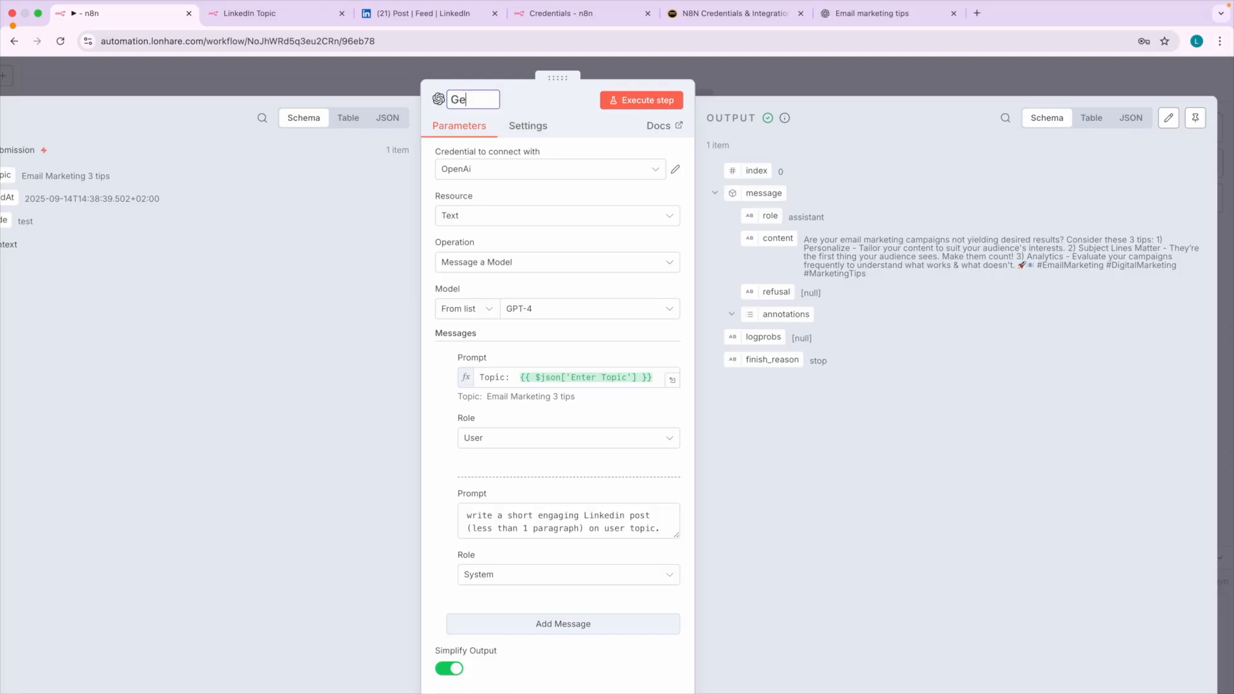
{"action": "type", "text": "nerate"}
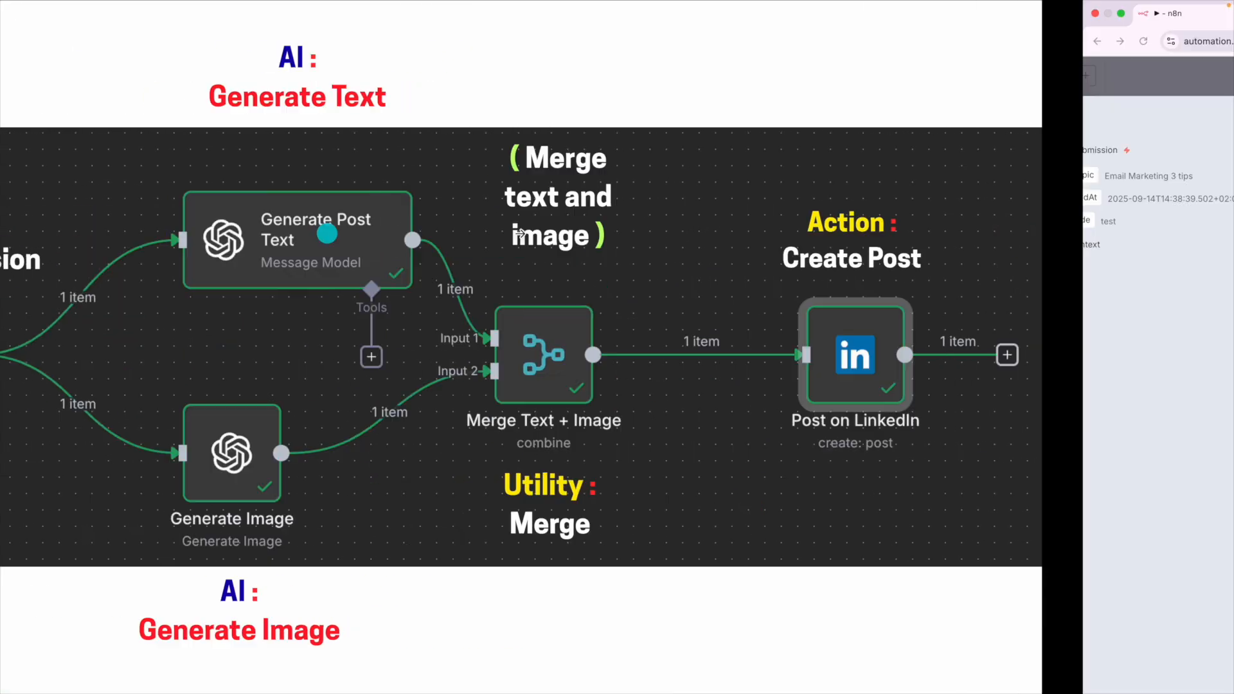
{"action": "type", "text": "Post Tect"}
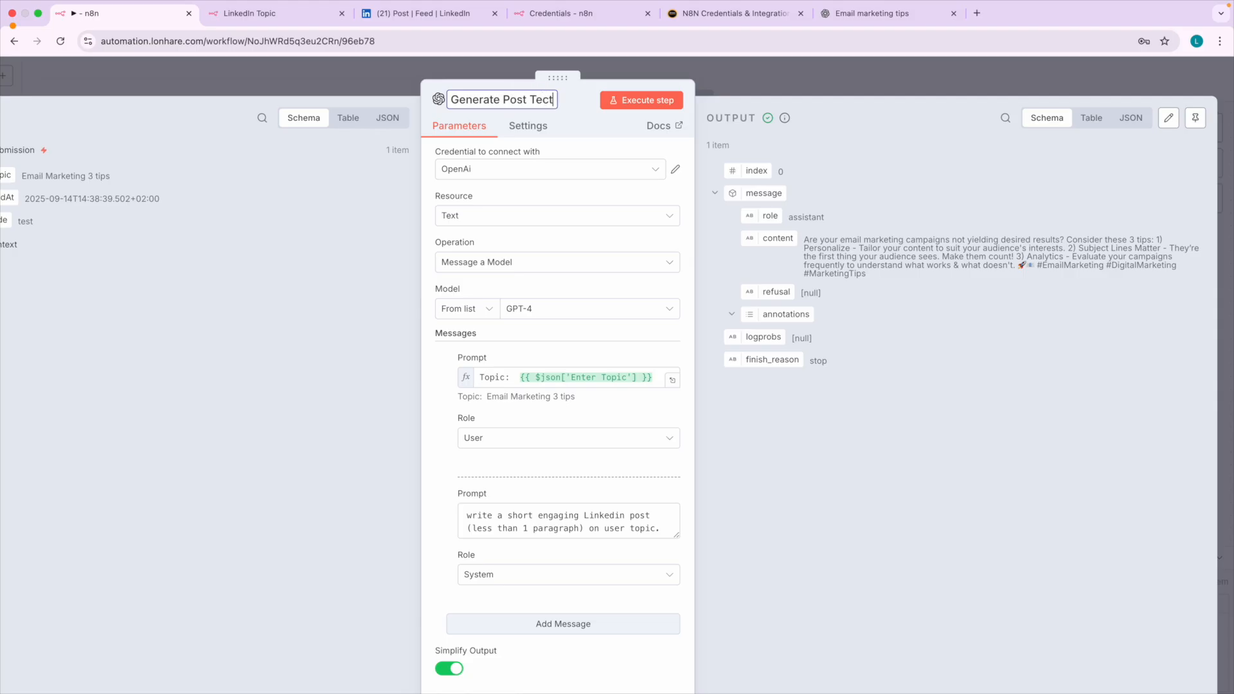
{"action": "type", "text": "ecxt"}
{"action": "key", "text": "Return"}
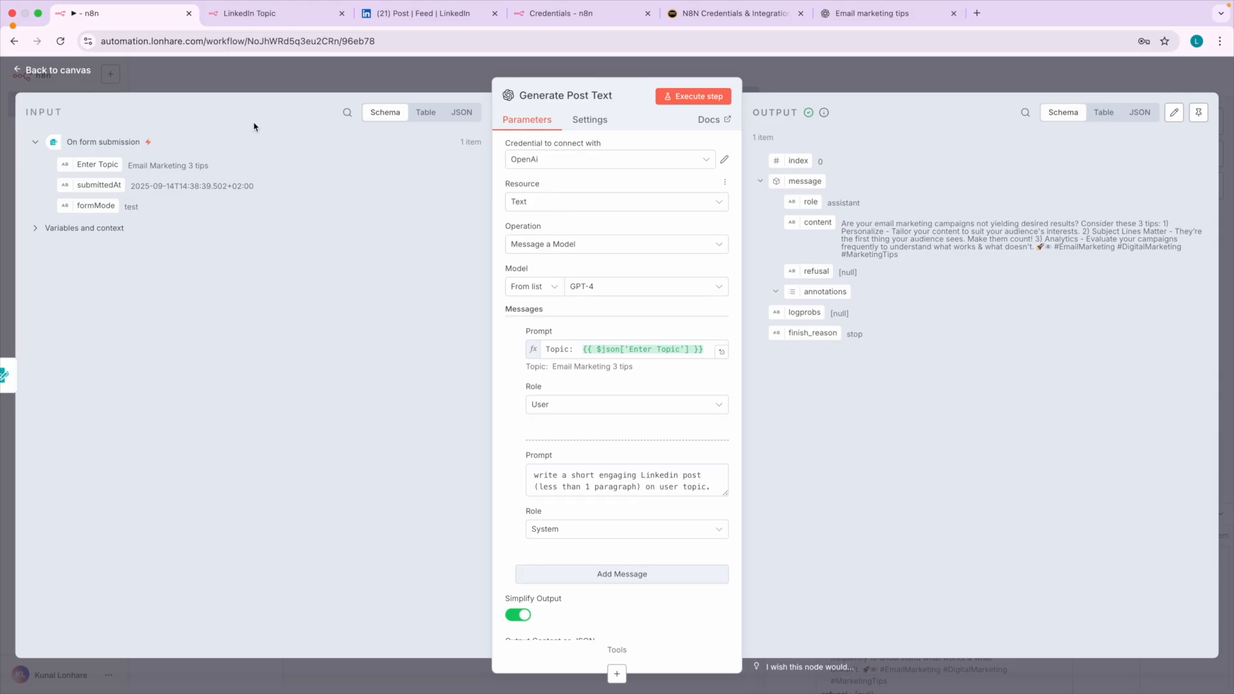
{"action": "left_click", "coordinate": [95, 71]}
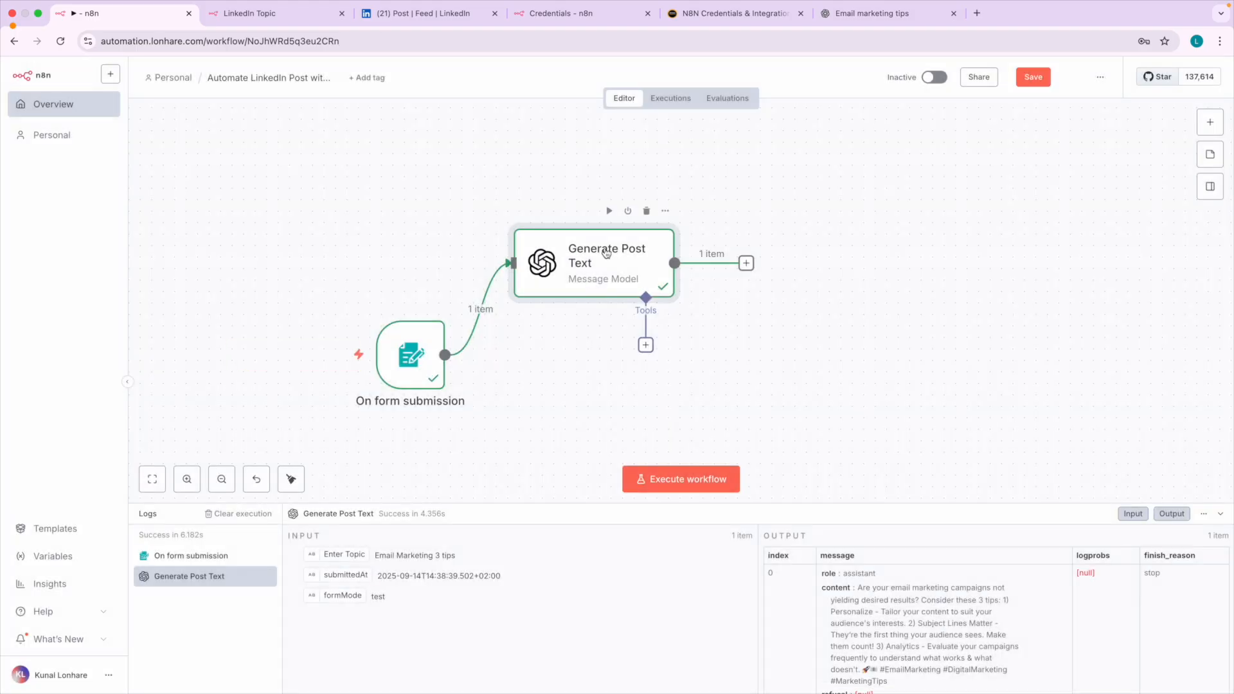
Review the Enter Topic value in the On form submission node's output and return to the canvas.
{"action": "scroll", "coordinate": [610, 253], "scroll_direction": "up", "scroll_amount": 3}
{"action": "scroll", "coordinate": [566, 302], "scroll_direction": "down", "scroll_amount": 6}
{"action": "scroll", "coordinate": [529, 357], "scroll_direction": "up", "scroll_amount": 2}
{"action": "double_click", "coordinate": [441, 319]}
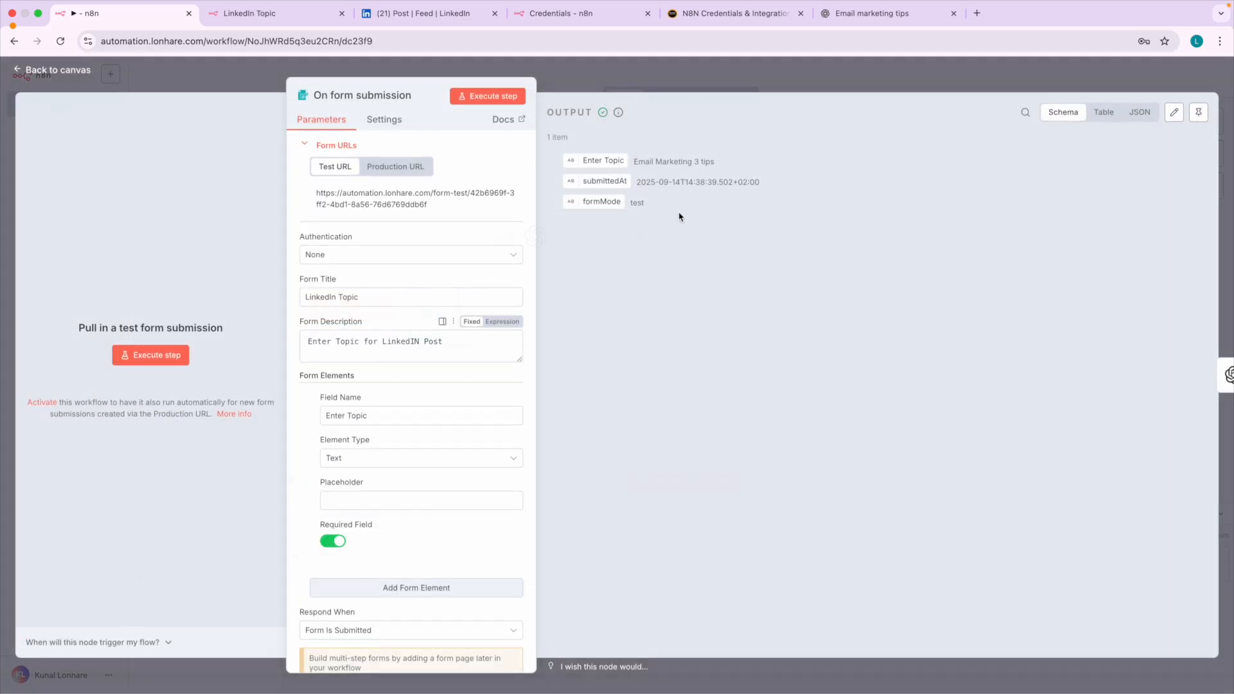
{"action": "scroll", "coordinate": [679, 162], "scroll_direction": "up", "scroll_amount": 4}
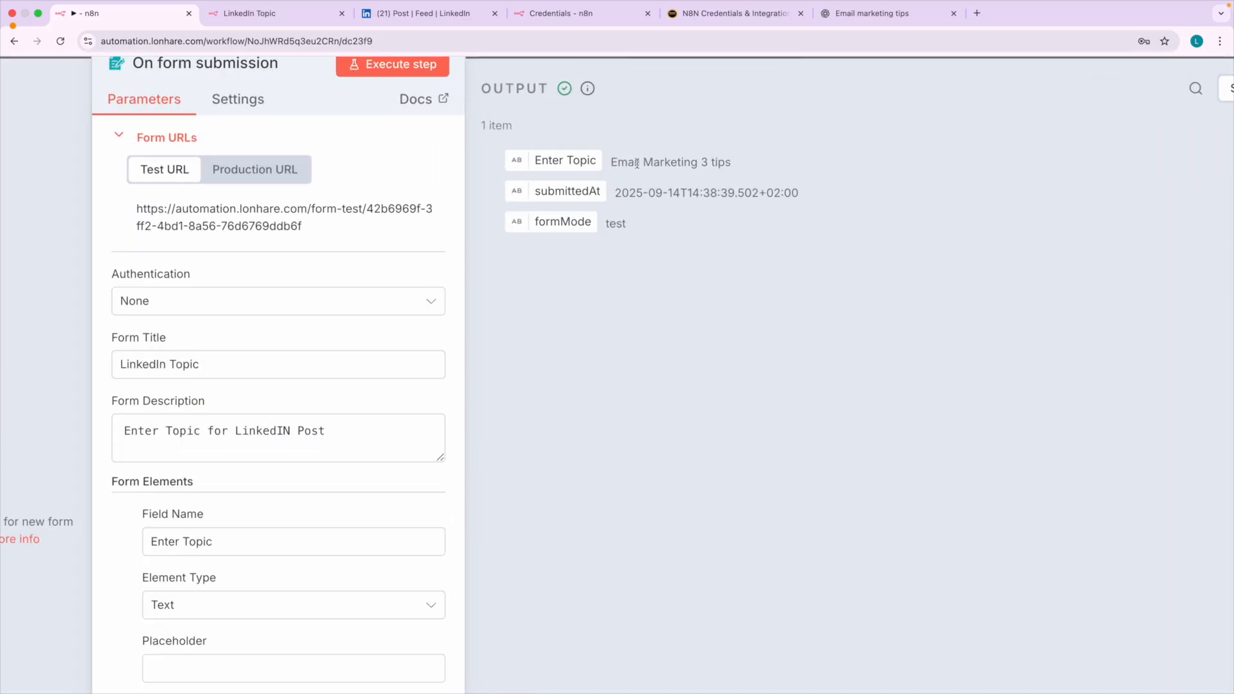
{"action": "scroll", "coordinate": [659, 183], "scroll_direction": "down", "scroll_amount": 4}
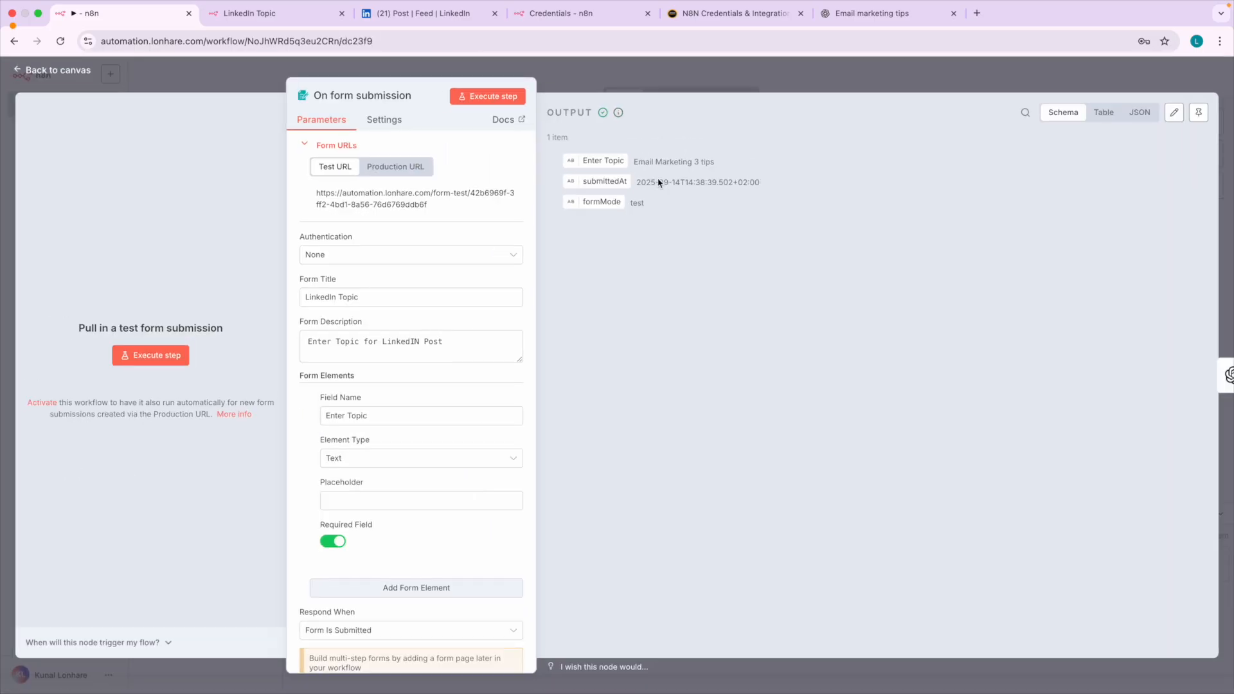
{"action": "left_click", "coordinate": [75, 73]}
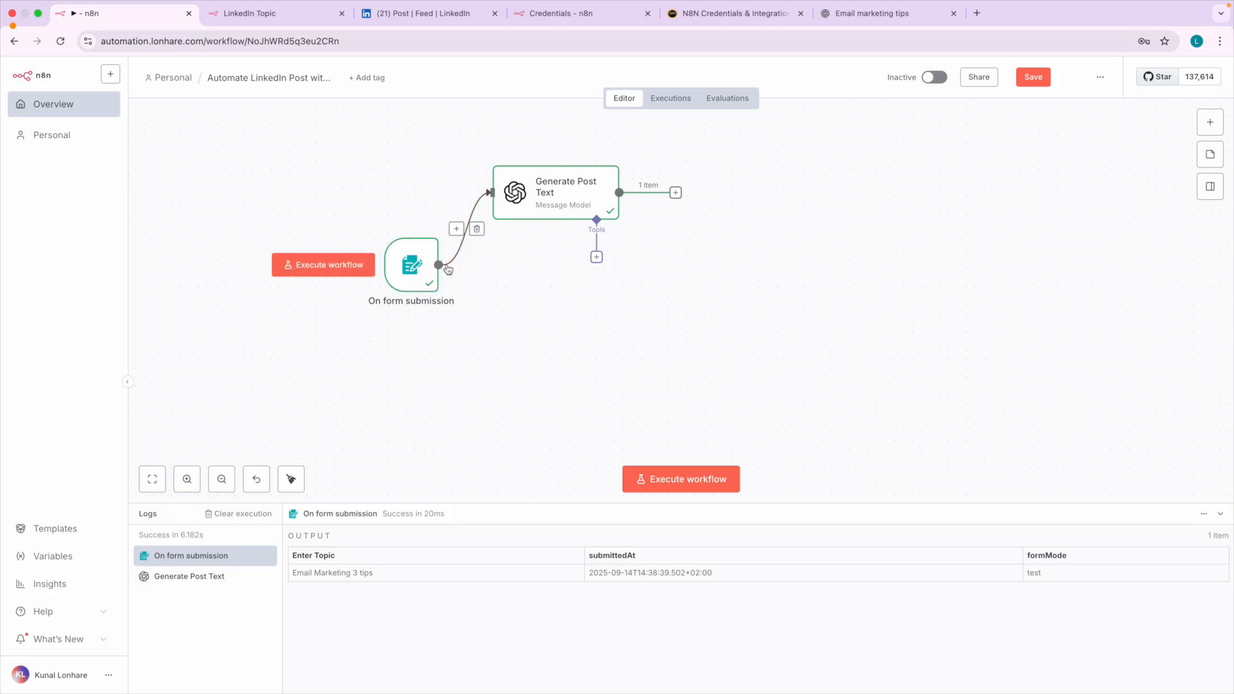
Add an OpenAI node with the Generate an image action and place it below the Generate Post Text node.
{"action": "left_click", "coordinate": [1210, 123]}
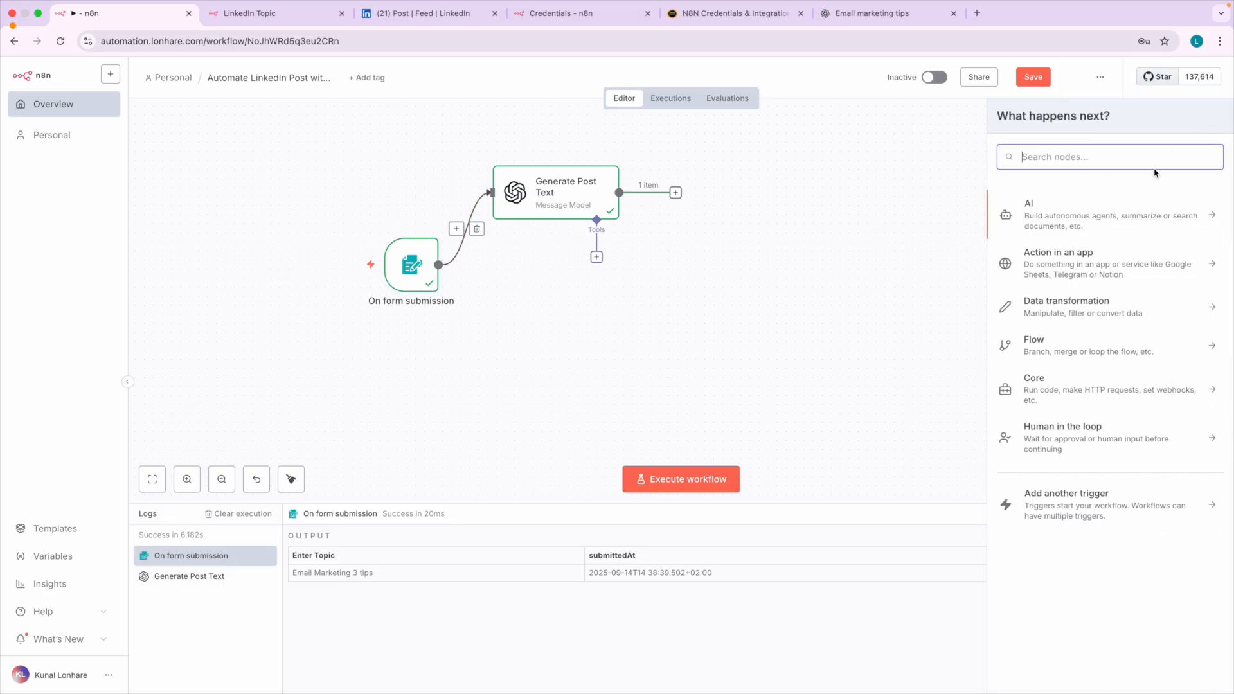
{"action": "left_click", "coordinate": [1078, 220]}
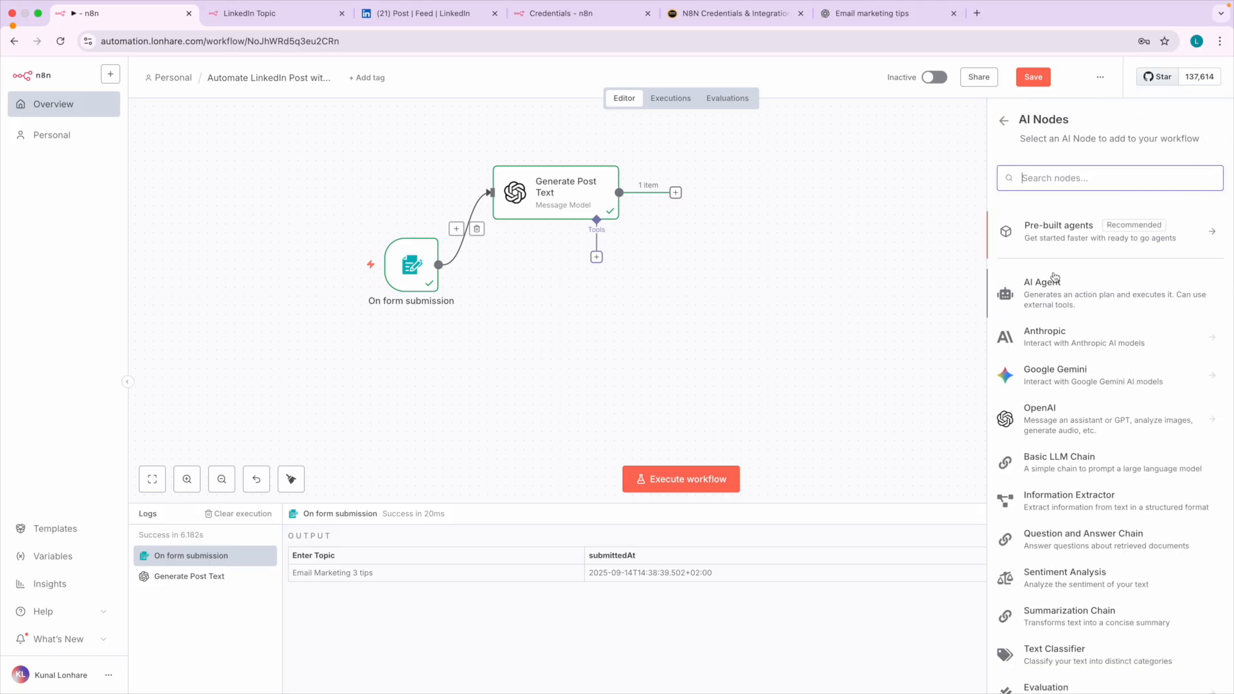
{"action": "scroll", "coordinate": [1077, 397], "scroll_direction": "down", "scroll_amount": 1}
{"action": "left_click", "coordinate": [1067, 399]}
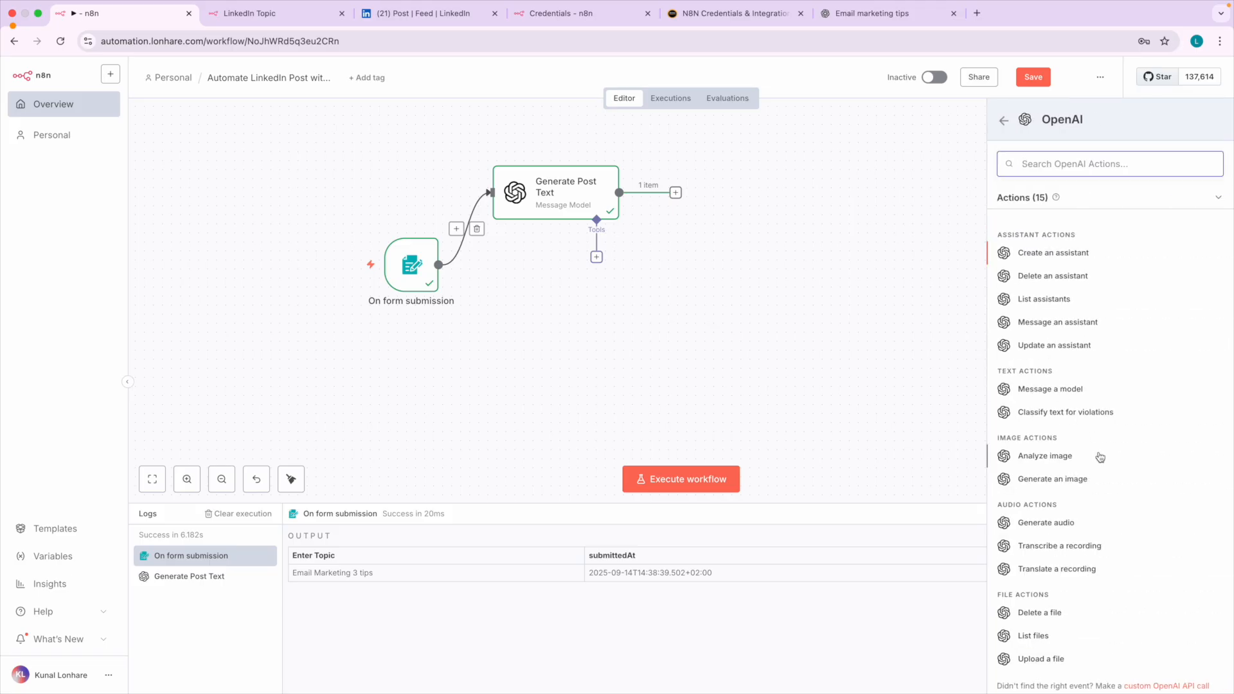
{"action": "scroll", "coordinate": [1108, 487], "scroll_direction": "down", "scroll_amount": 1}
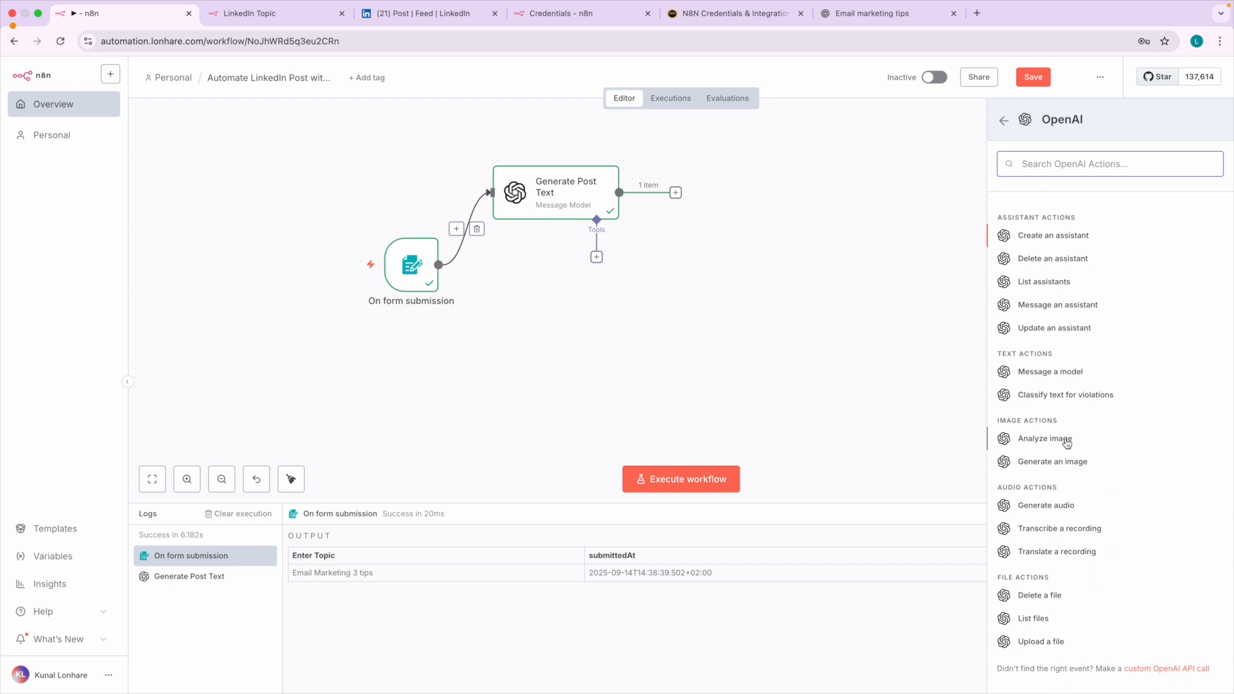
{"action": "scroll", "coordinate": [1067, 443], "scroll_direction": "up", "scroll_amount": 1}
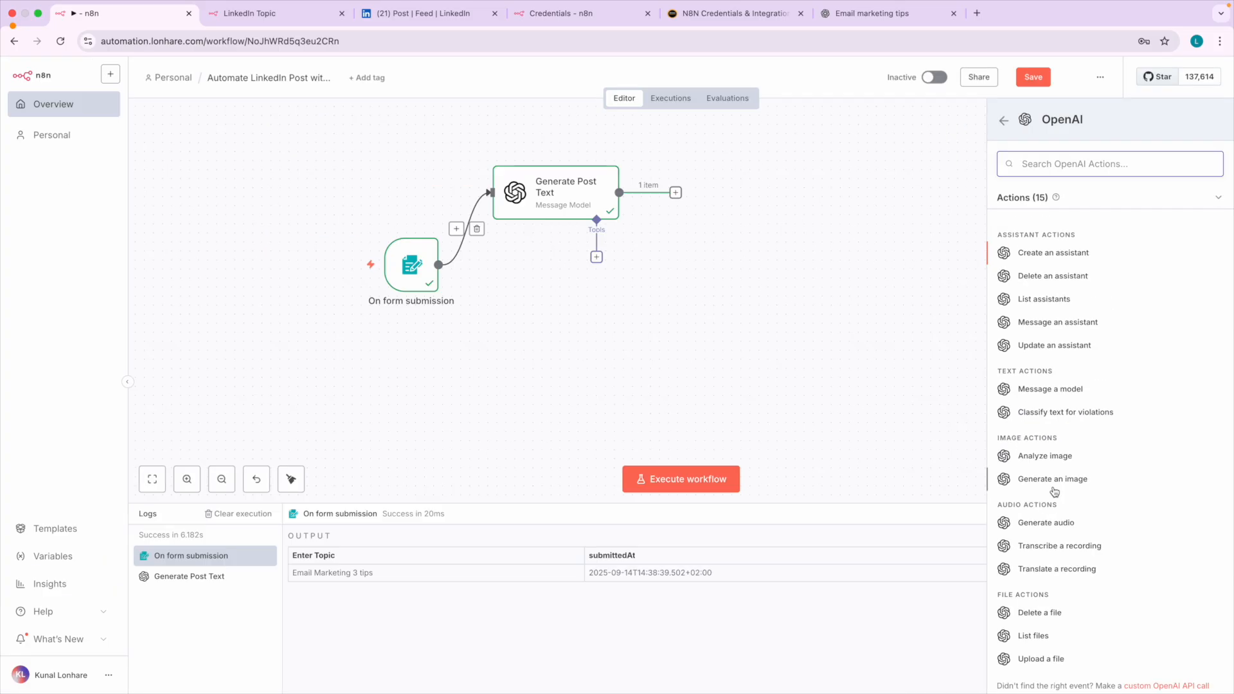
{"action": "left_click", "coordinate": [1041, 492]}
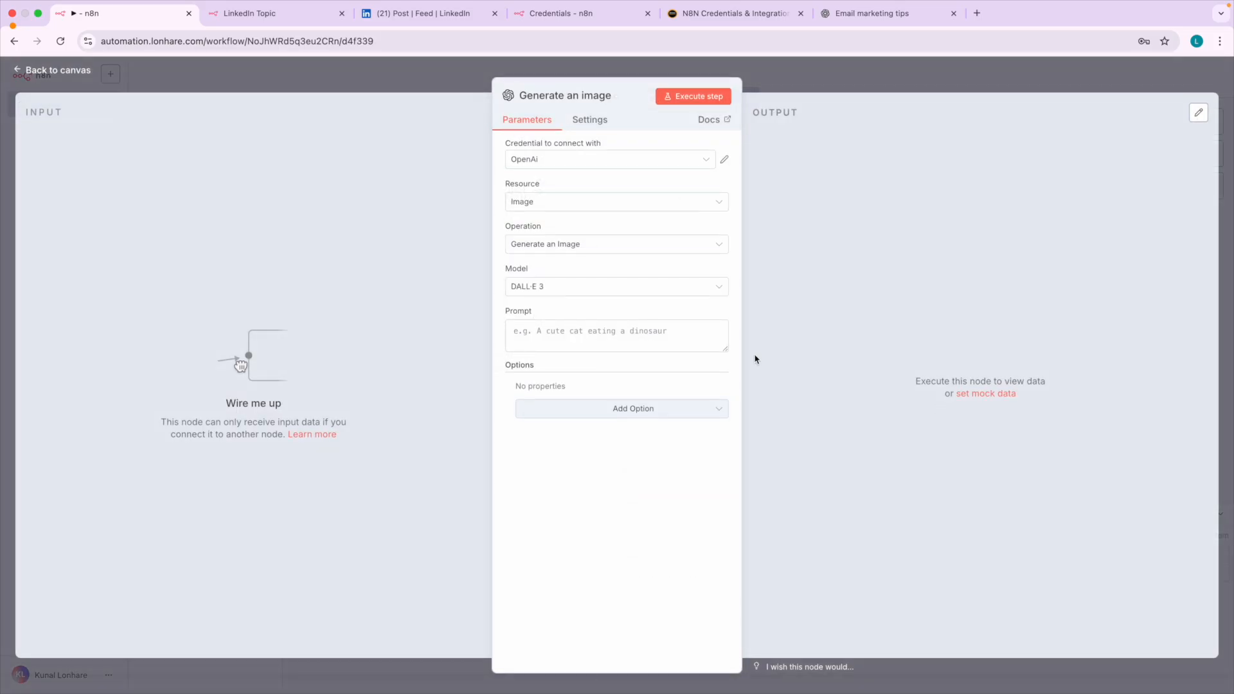
{"action": "left_click", "coordinate": [75, 80]}
{"action": "left_click_drag", "start_coordinate": [467, 324], "coordinate": [541, 323]}
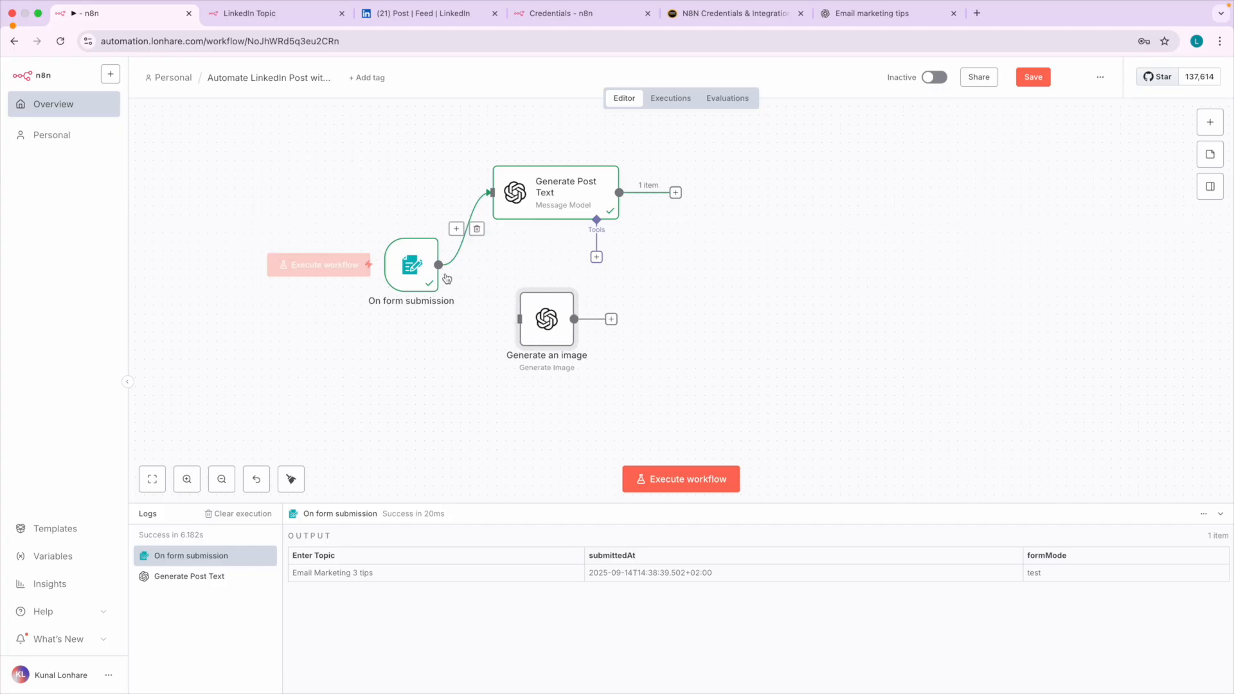
Connect the On form submission node's output to the Generate an image node's input.
{"action": "left_click_drag", "start_coordinate": [438, 264], "coordinate": [468, 290]}
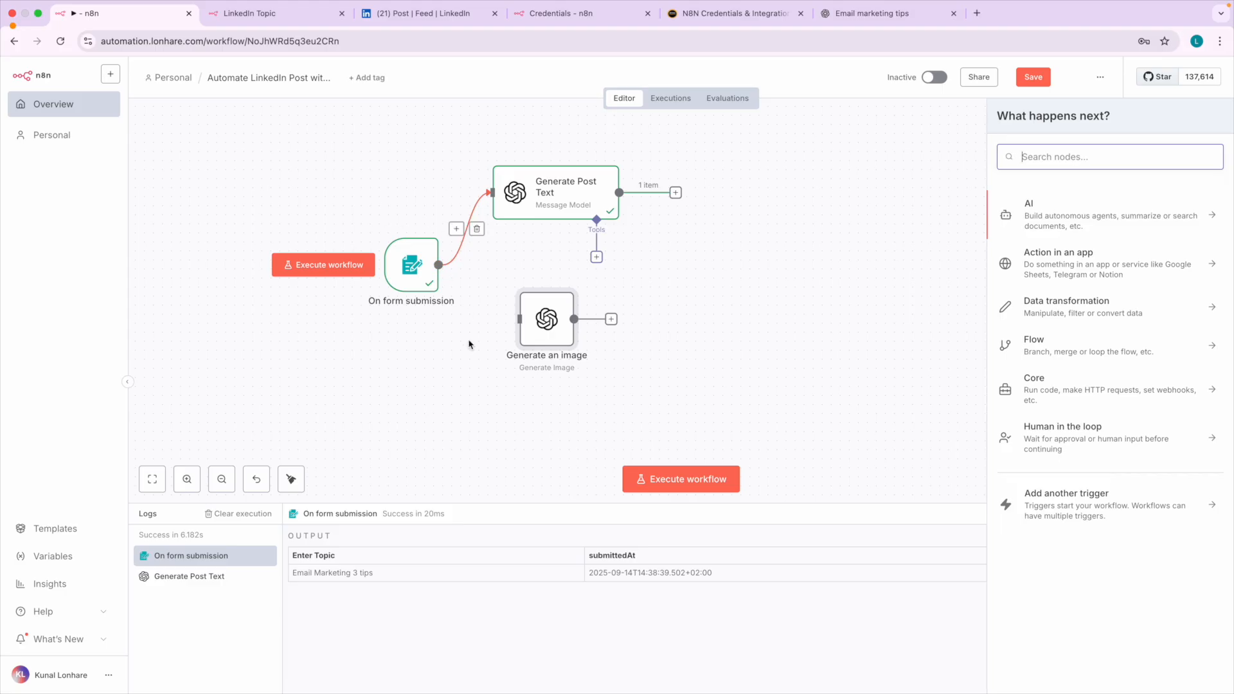
{"action": "left_click", "coordinate": [464, 313]}
{"action": "scroll", "coordinate": [464, 313], "scroll_direction": "up", "scroll_amount": 5}
{"action": "scroll", "coordinate": [450, 266], "scroll_direction": "down", "scroll_amount": 2}
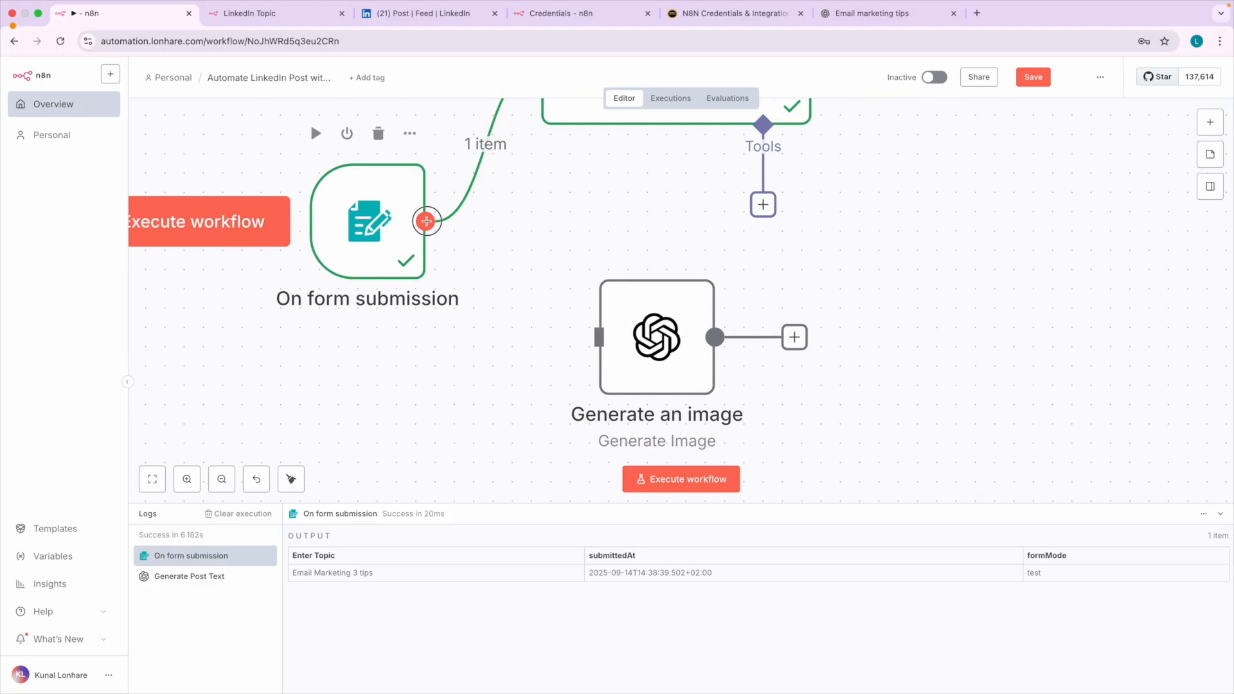
{"action": "left_click_drag", "start_coordinate": [434, 223], "coordinate": [628, 347]}
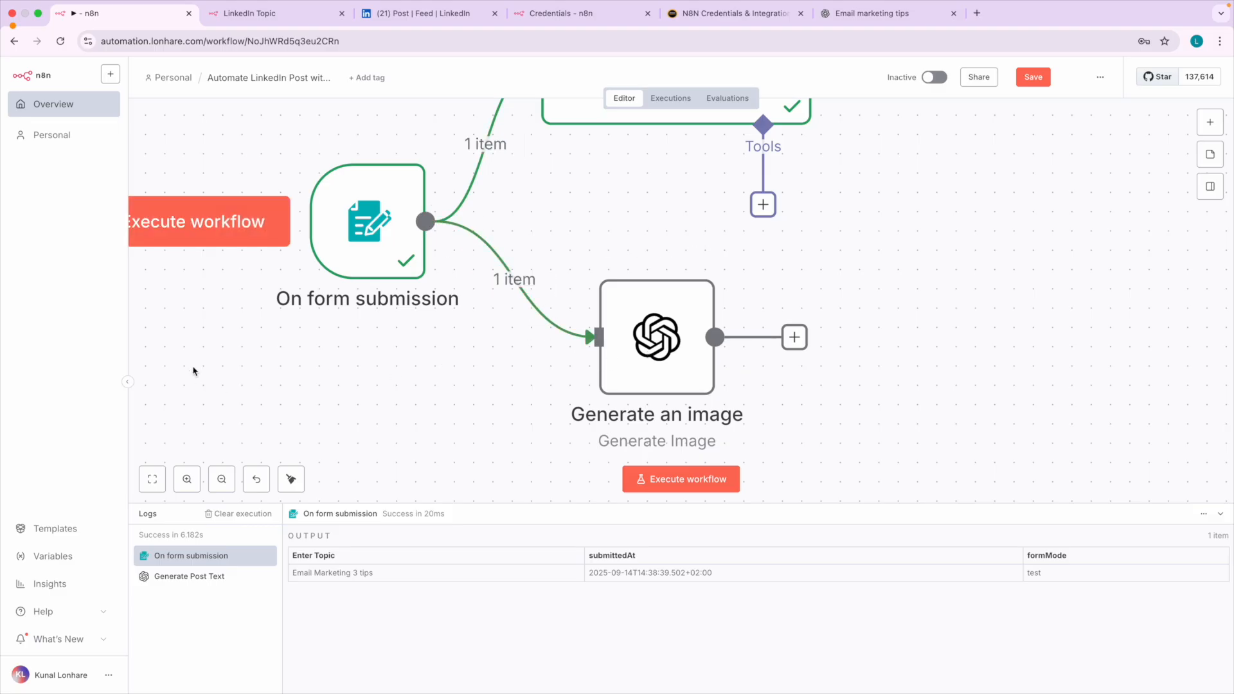
{"action": "scroll", "coordinate": [381, 348], "scroll_direction": "down", "scroll_amount": 5}
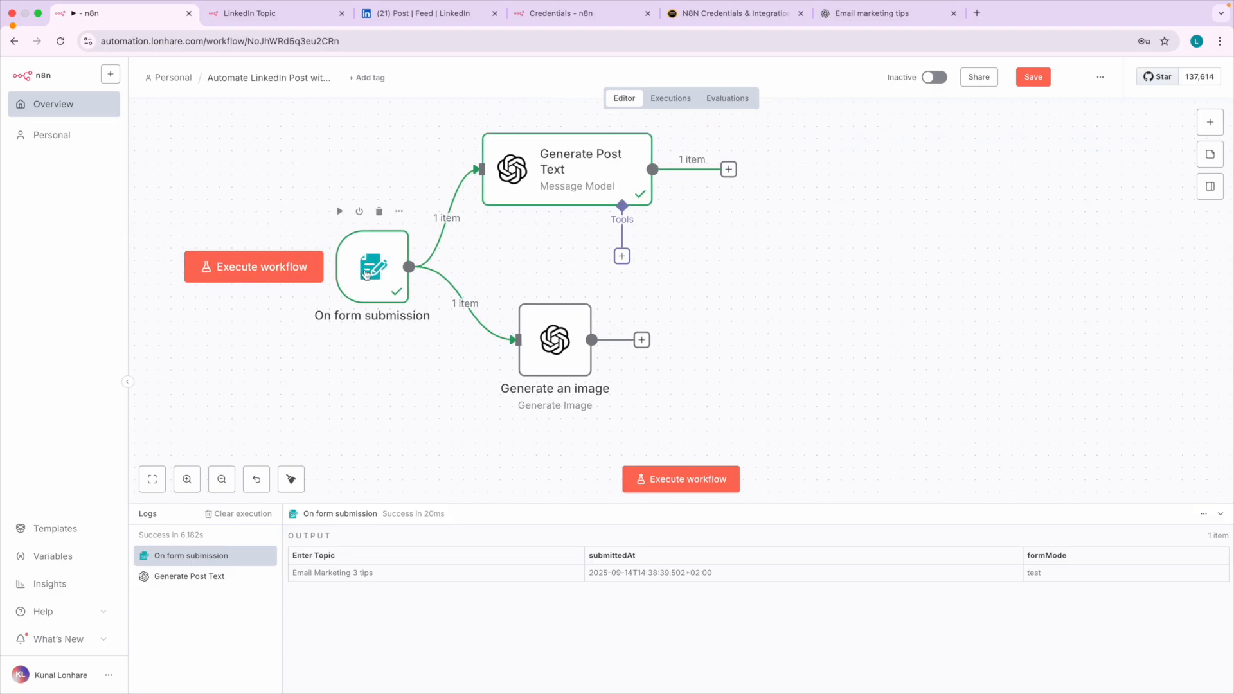
Compare the Generate an image node's input with and without its On form submission connection, deleting and restoring that connection.
{"action": "double_click", "coordinate": [545, 349]}
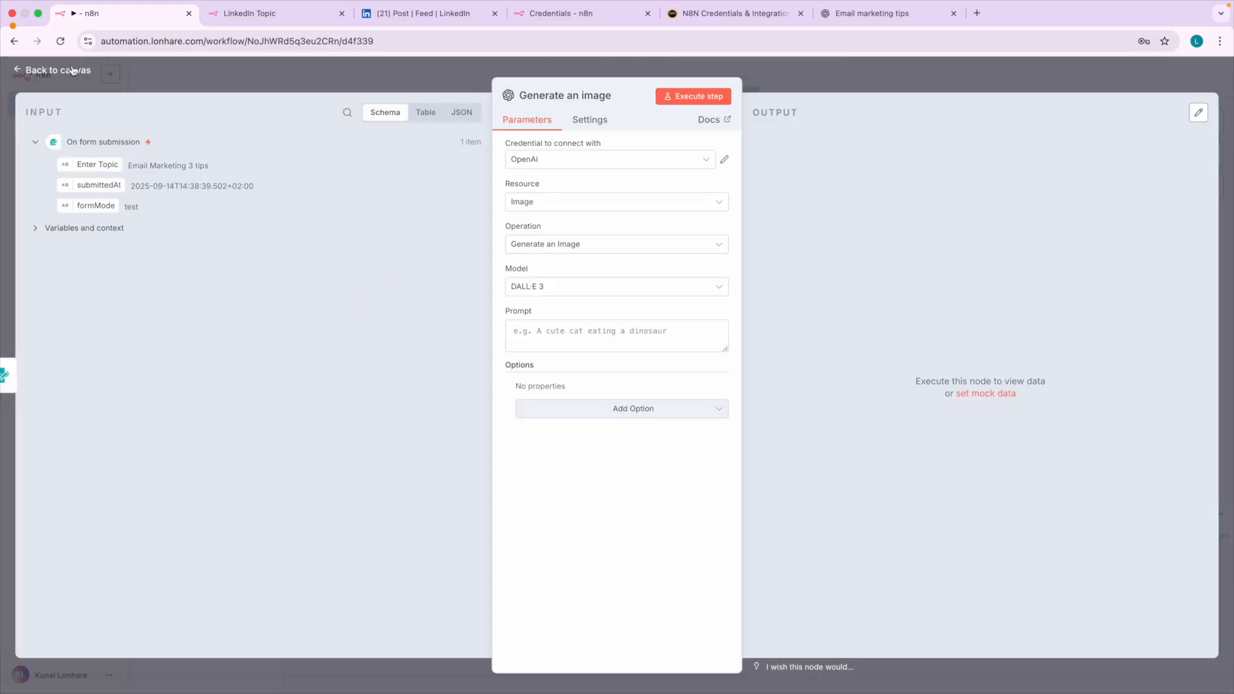
{"action": "left_click", "coordinate": [73, 71]}
{"action": "left_click", "coordinate": [482, 309]}
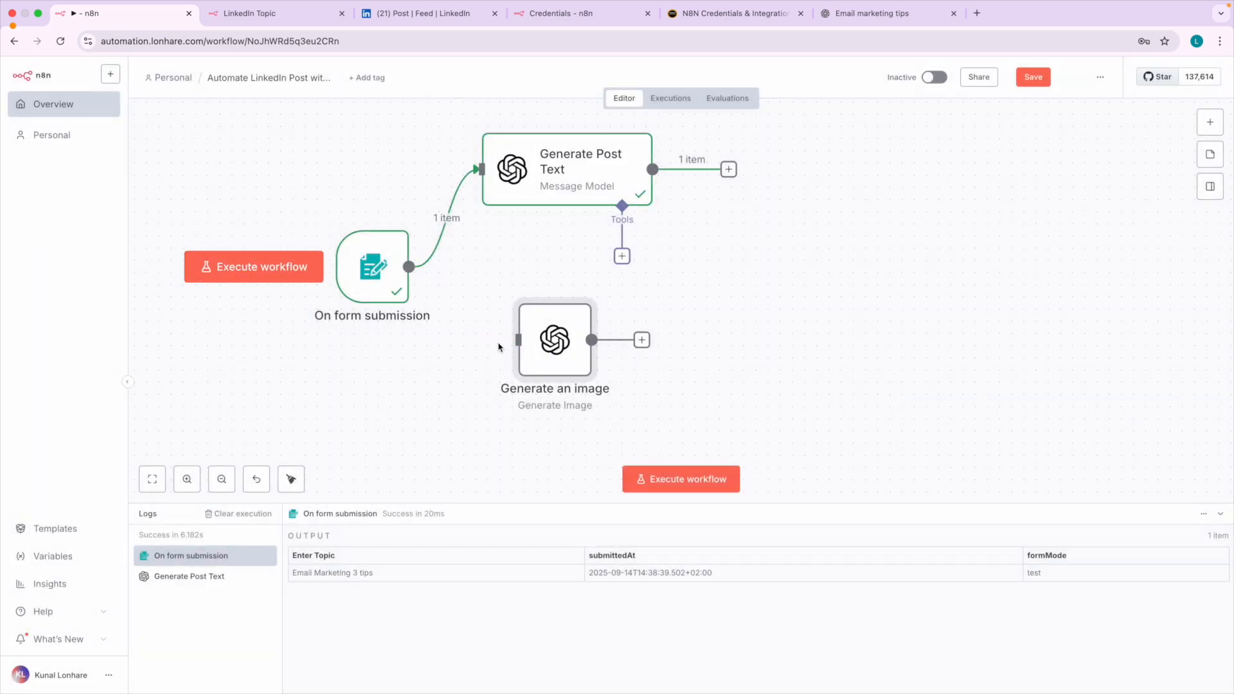
{"action": "double_click", "coordinate": [547, 343]}
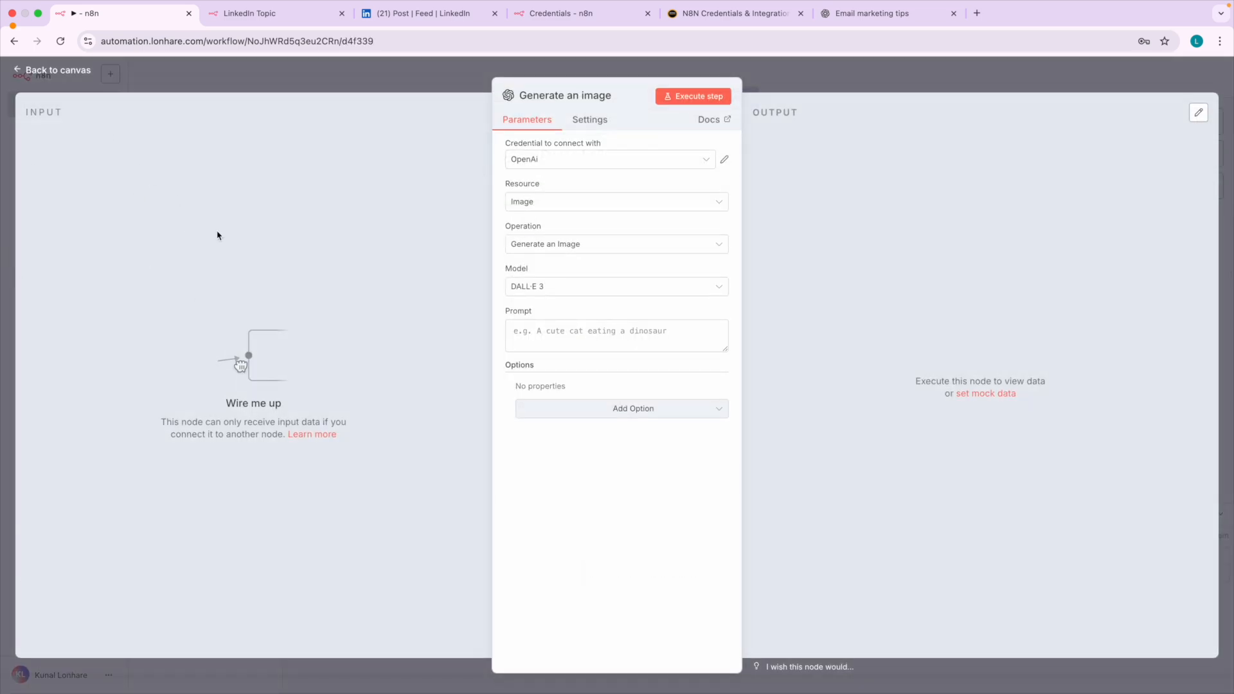
{"action": "left_click", "coordinate": [65, 77]}
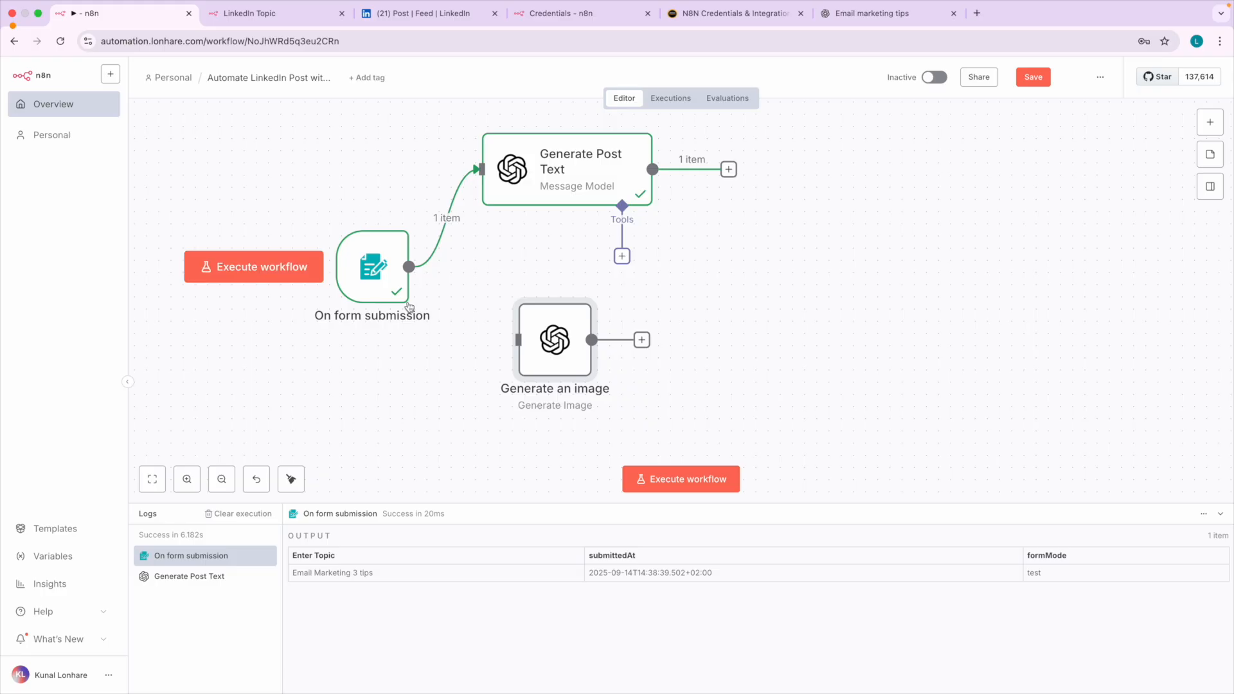
{"action": "left_click_drag", "start_coordinate": [409, 268], "coordinate": [518, 340]}
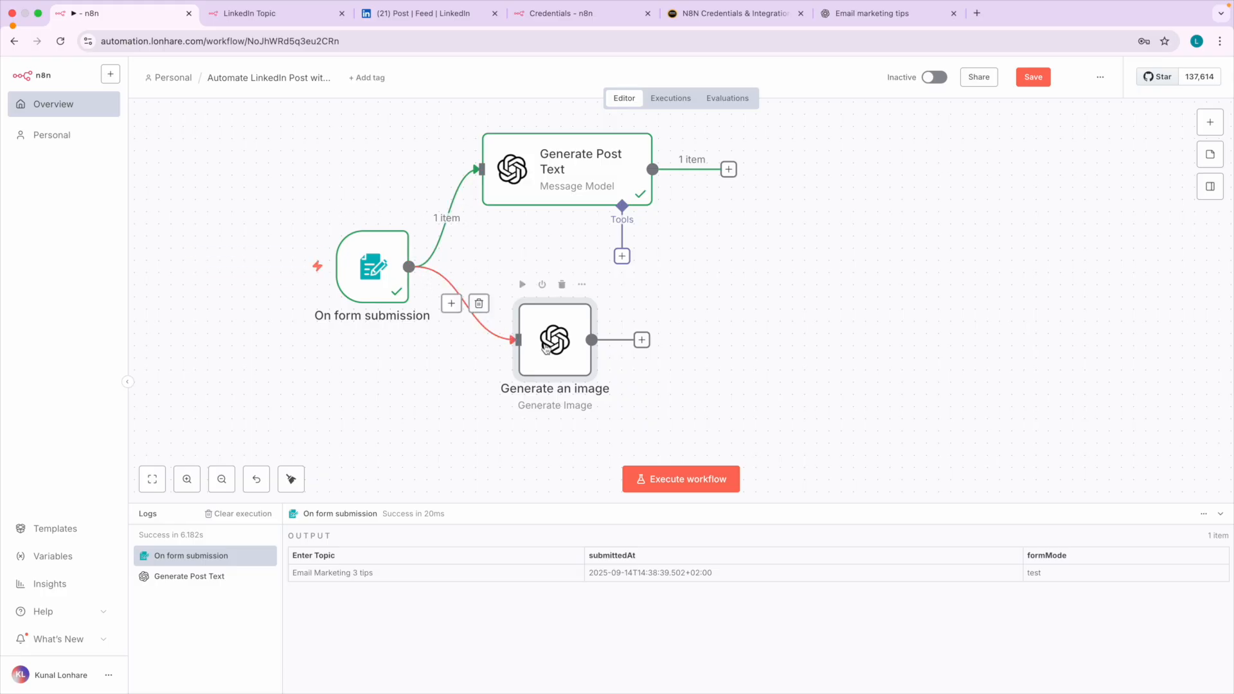
Open the Generate an image node and rename it as Generate image.
{"action": "double_click", "coordinate": [543, 330]}
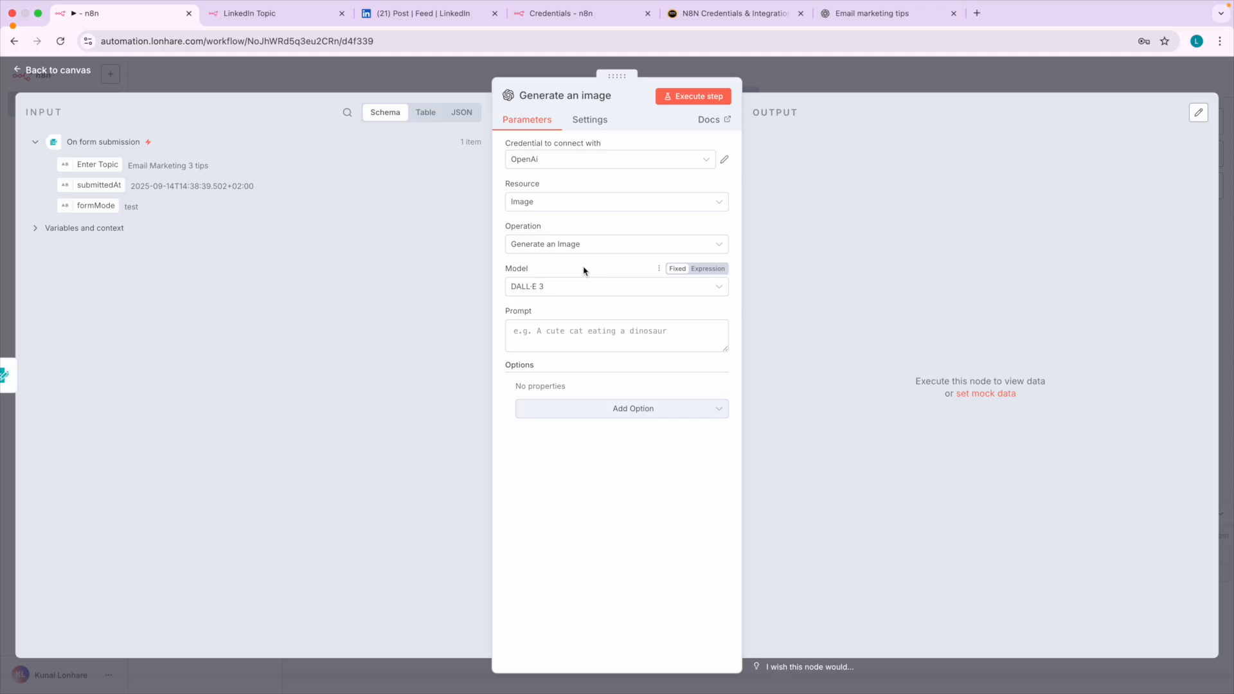
{"action": "left_click", "coordinate": [545, 98]}
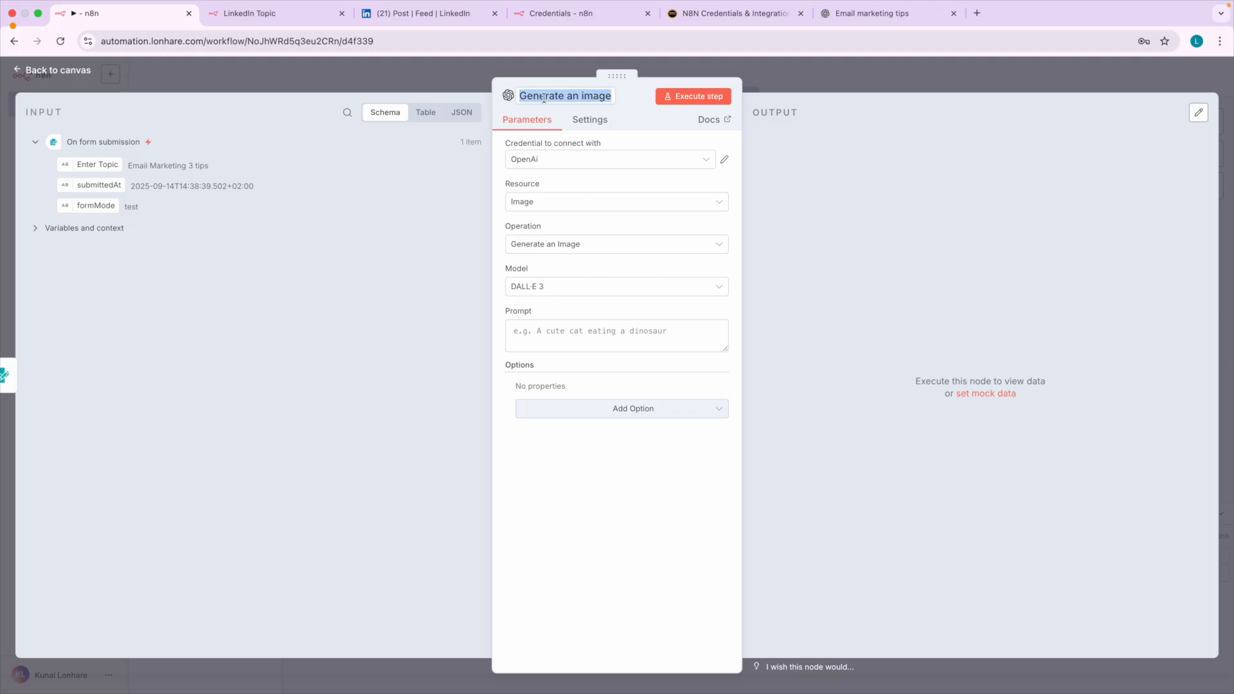
{"action": "left_click", "coordinate": [579, 98]}
{"action": "key", "text": "BackSpace"}
{"action": "key", "text": "BackSpace"}
{"action": "key", "text": "BackSpace"}
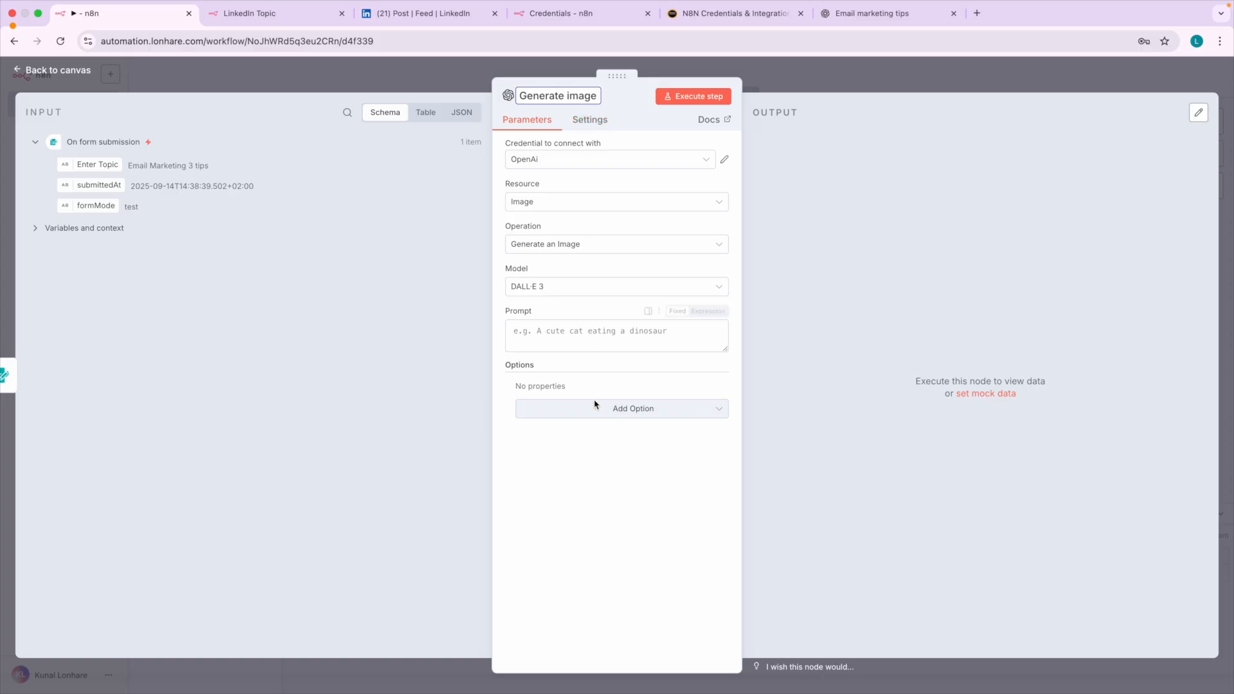
{"action": "left_click", "coordinate": [587, 481]}
Select the OpenAi credential for the Generate image node, check the N8N Credentials & Integrations page, and return to review the node's parameters.
{"action": "left_click", "coordinate": [537, 169]}
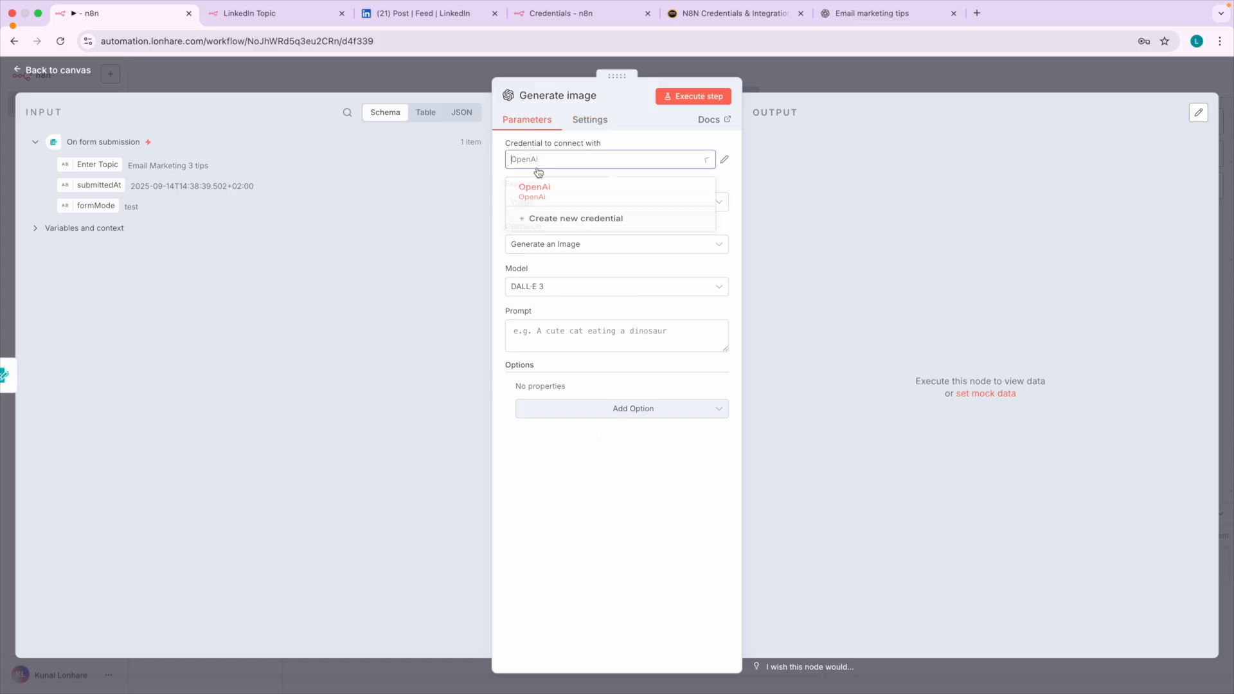
{"action": "left_click", "coordinate": [533, 192]}
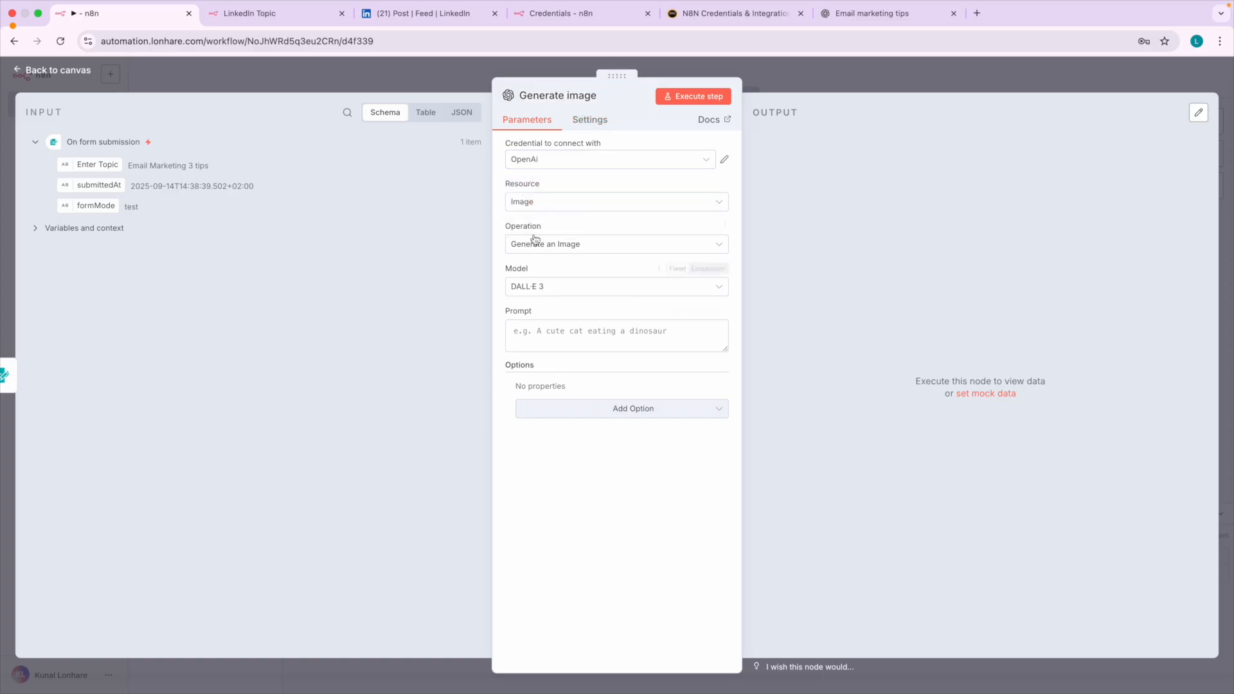
{"action": "left_click", "coordinate": [711, 19]}
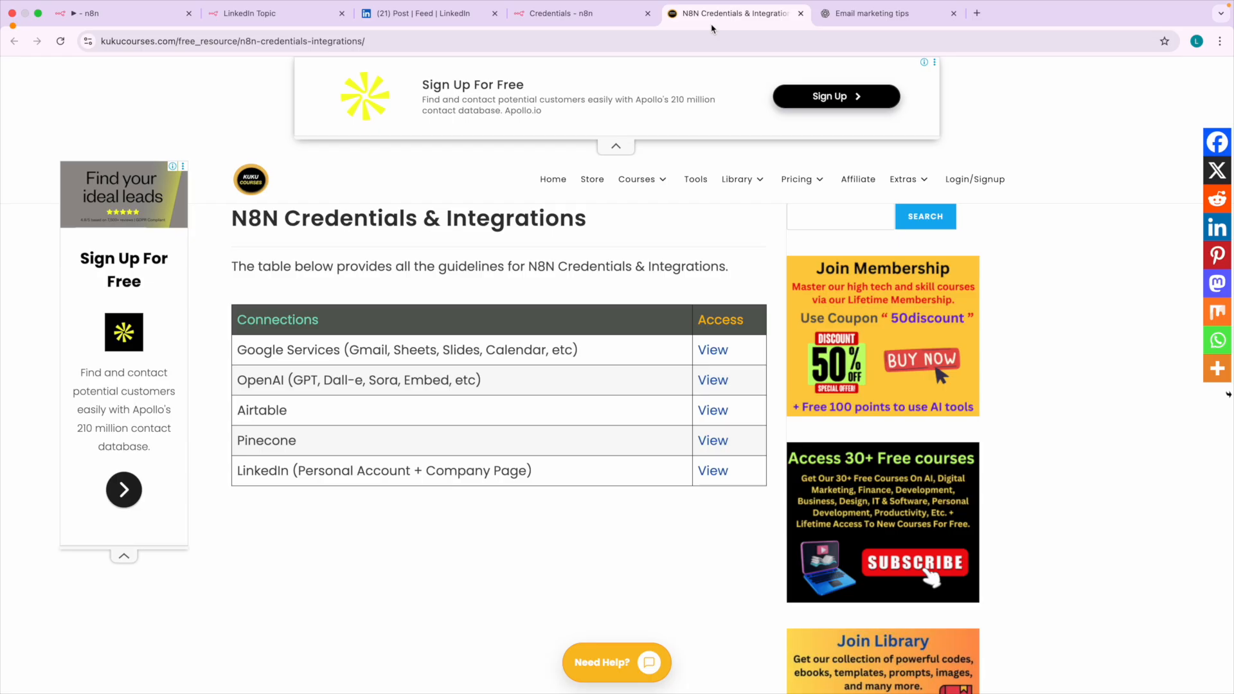
{"action": "left_click", "coordinate": [102, 14]}
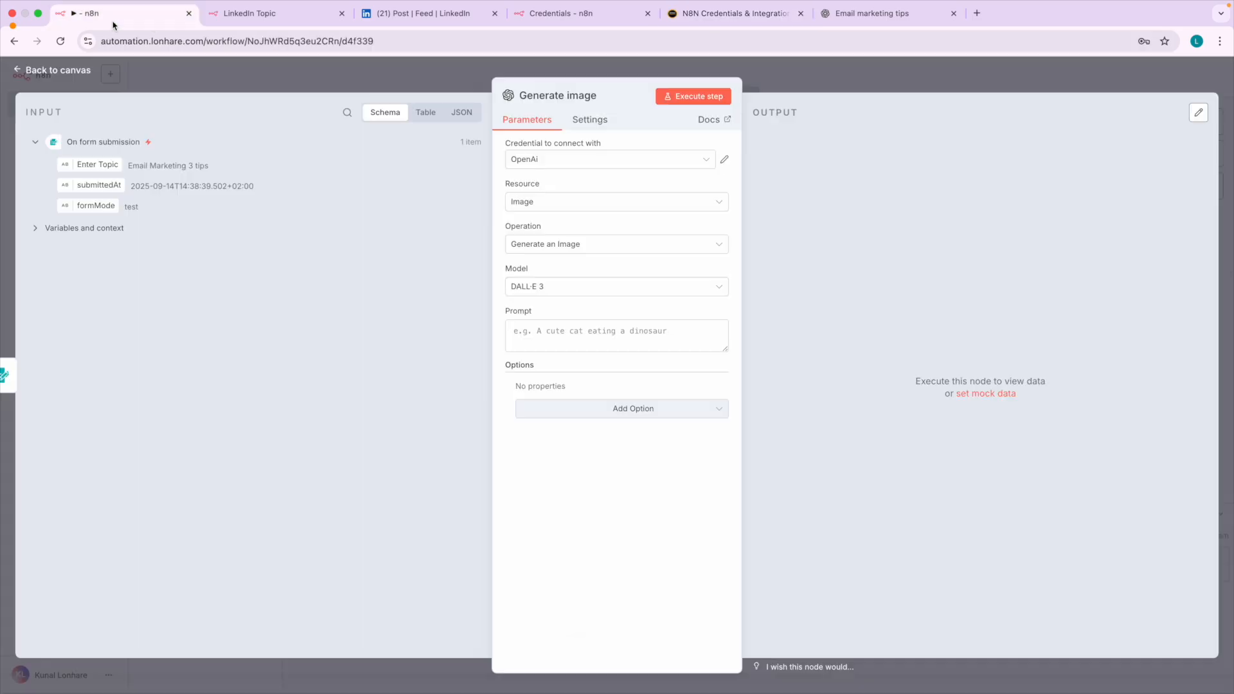
{"action": "scroll", "coordinate": [554, 214], "scroll_direction": "up", "scroll_amount": 4}
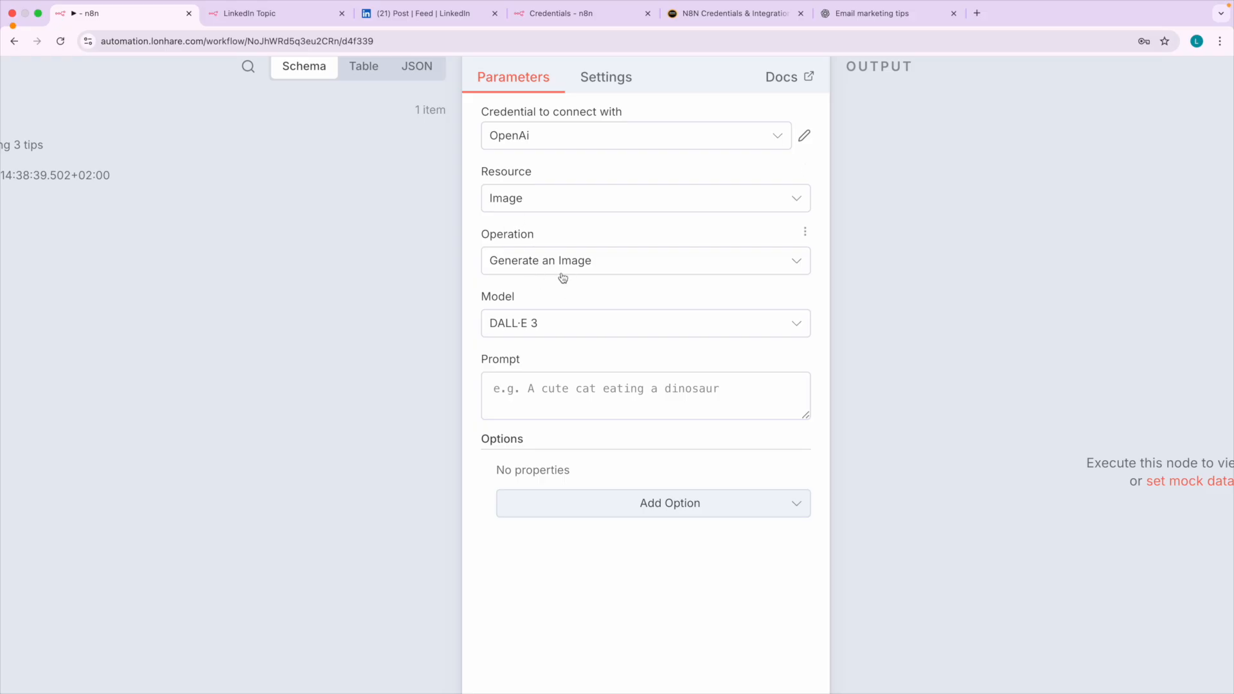
{"action": "scroll", "coordinate": [544, 335], "scroll_direction": "down", "scroll_amount": 1}
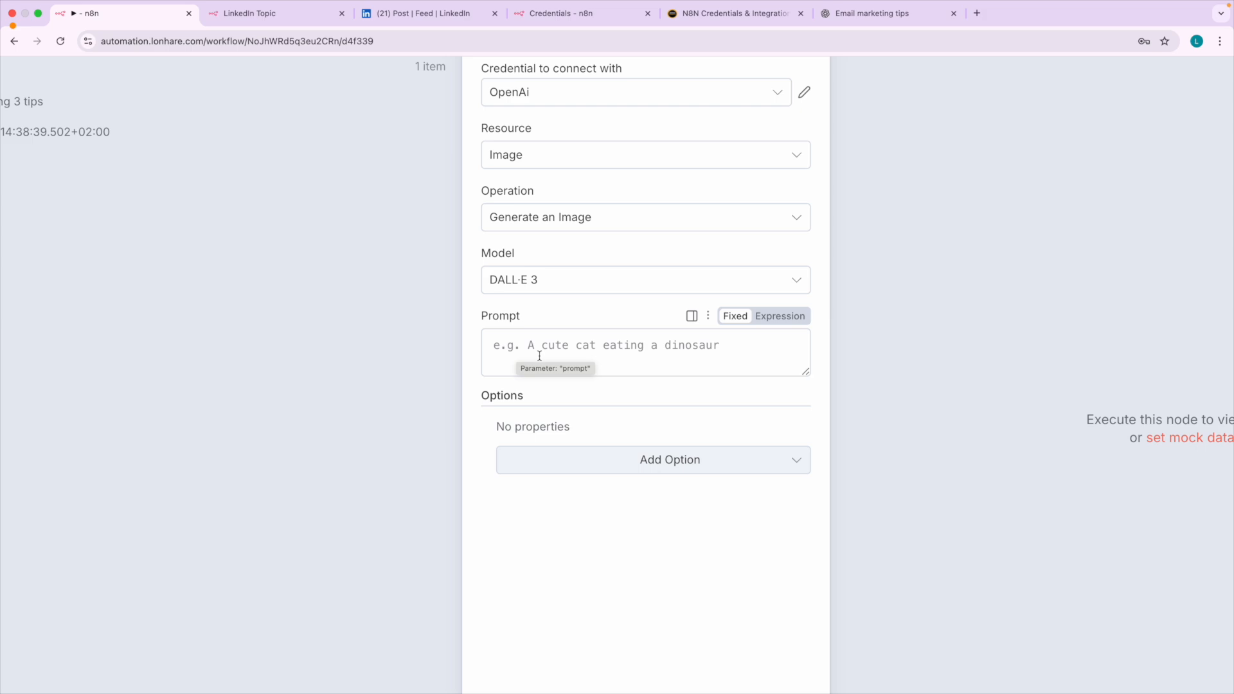
Map the On form submission node's Enter Topic field into the Generate image node's Prompt as {{ $json['Enter Topic'] }}.
{"action": "left_click", "coordinate": [616, 460]}
{"action": "left_click", "coordinate": [480, 498]}
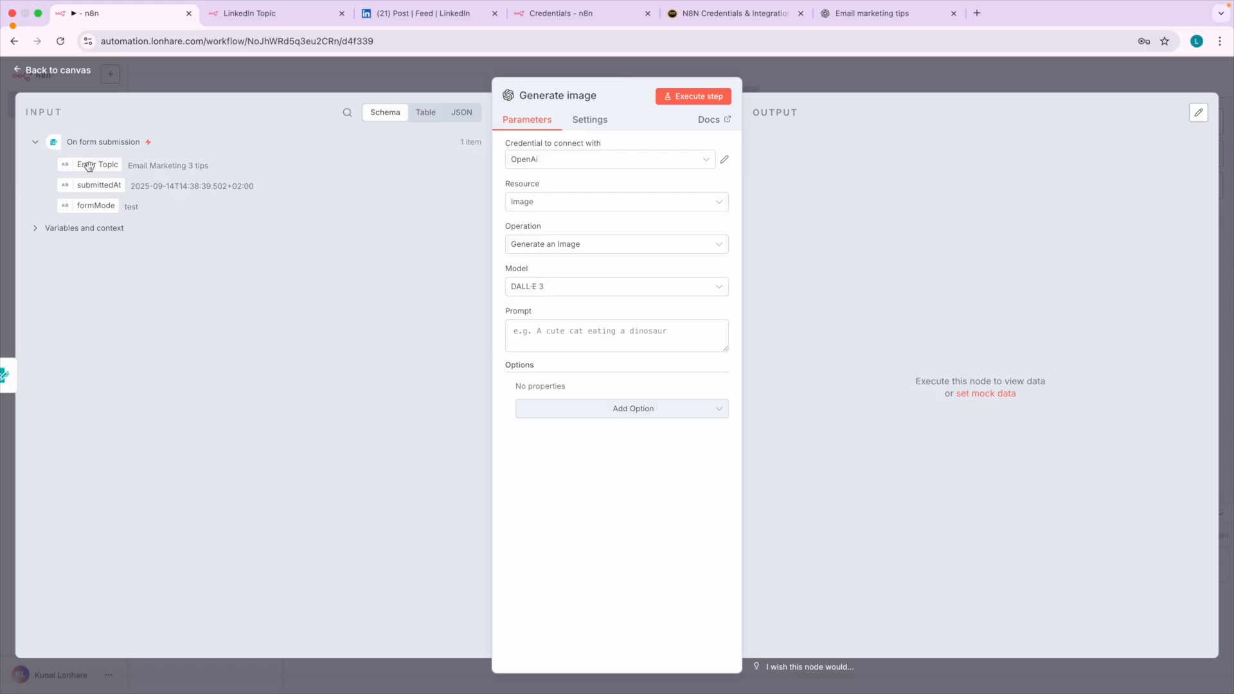
{"action": "left_click_drag", "start_coordinate": [89, 166], "coordinate": [514, 331]}
{"action": "left_click", "coordinate": [514, 458]}
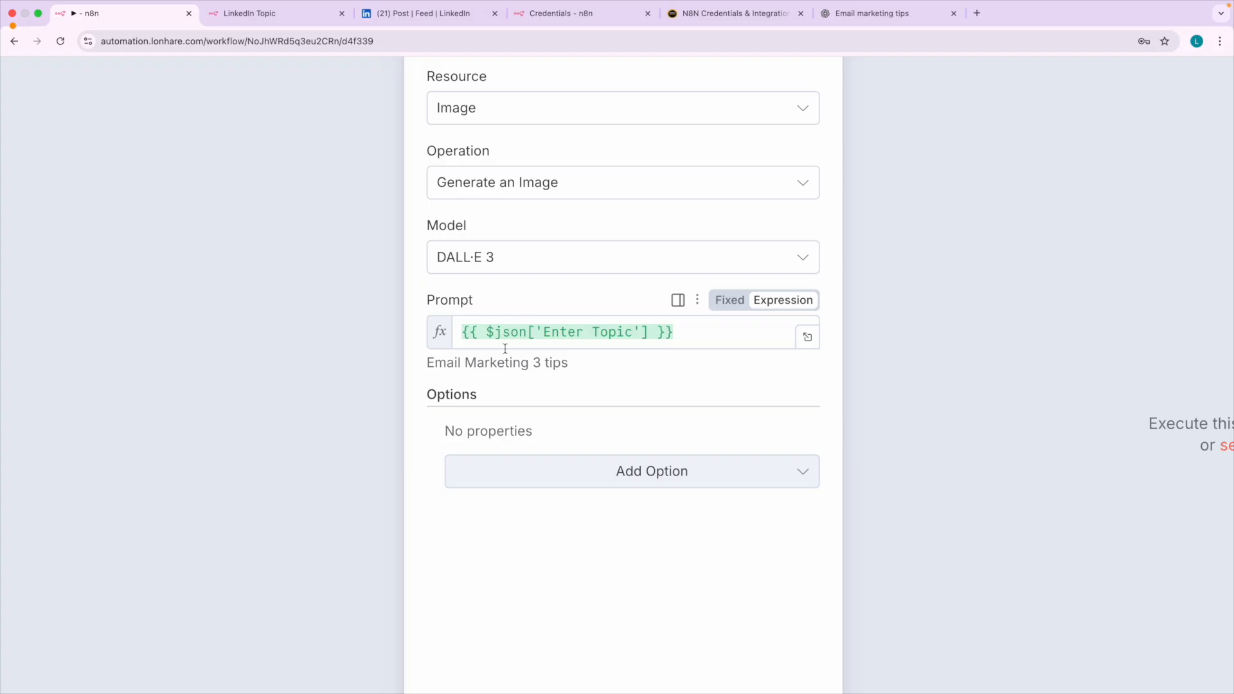
Copy the resolved prompt text, switch to ChatGPT and submit "generate image: Email Marketing 3 tips" in the existing chat.
{"action": "left_click_drag", "start_coordinate": [427, 364], "coordinate": [589, 375]}
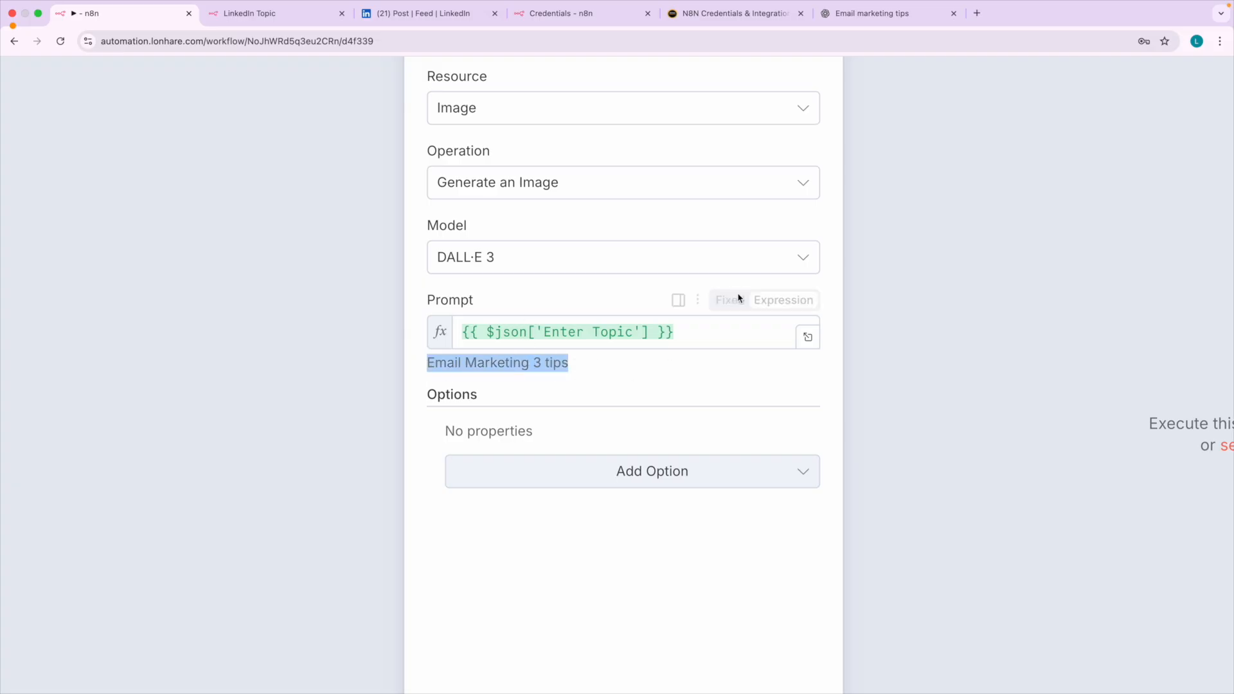
{"action": "left_click", "coordinate": [874, 14]}
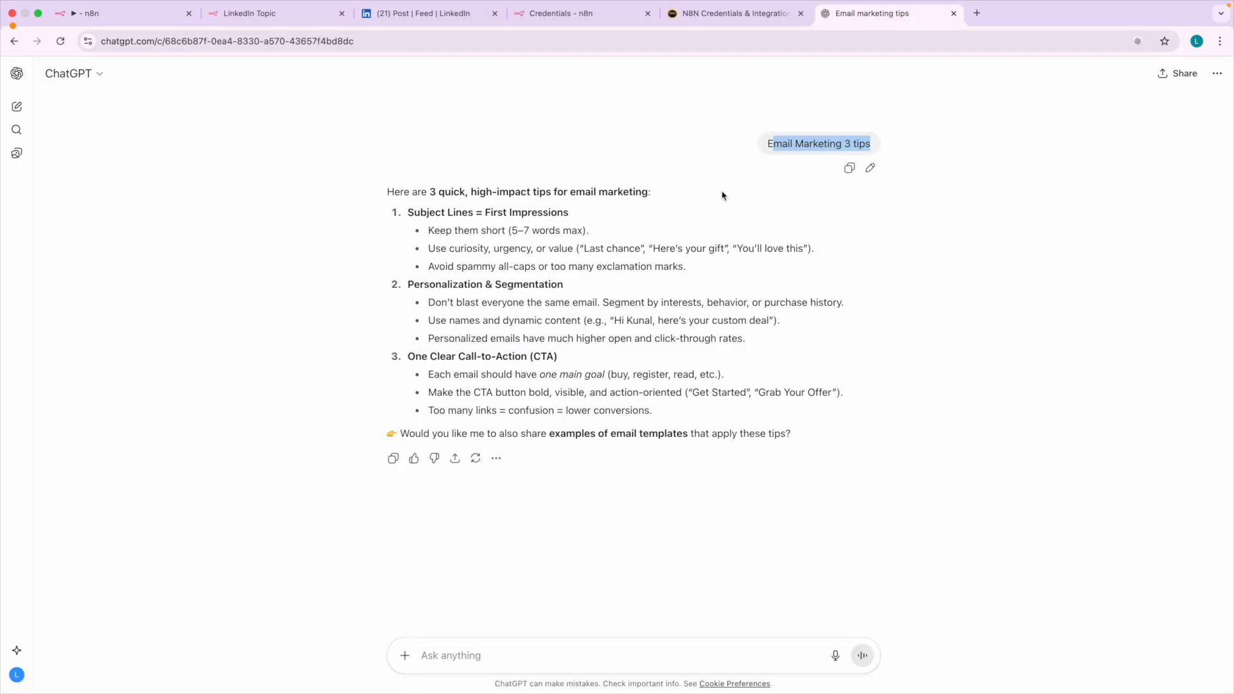
{"action": "left_click", "coordinate": [428, 649]}
{"action": "scroll", "coordinate": [427, 652], "scroll_direction": "up", "scroll_amount": 5}
{"action": "scroll", "coordinate": [427, 649], "scroll_direction": "down", "scroll_amount": 2}
{"action": "type", "text": "generate image"}
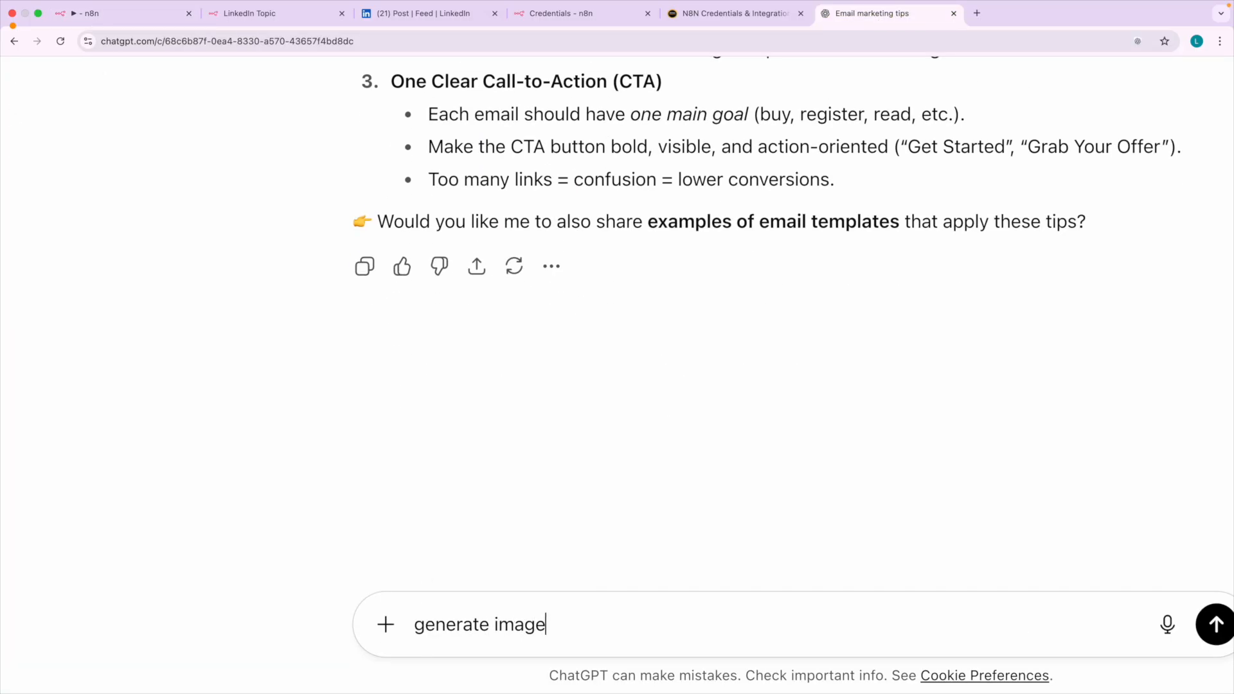
{"action": "type", "text": ": Email Marketing 3 tips"}
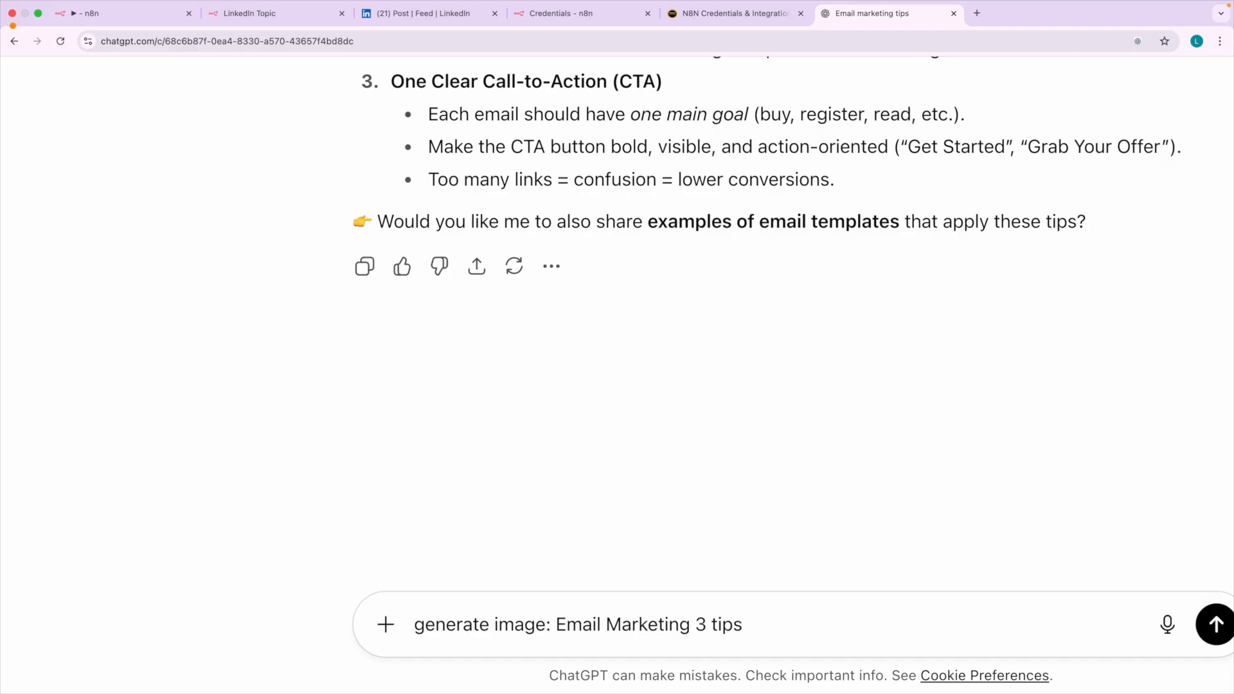
{"action": "scroll", "coordinate": [720, 621], "scroll_direction": "down", "scroll_amount": 5}
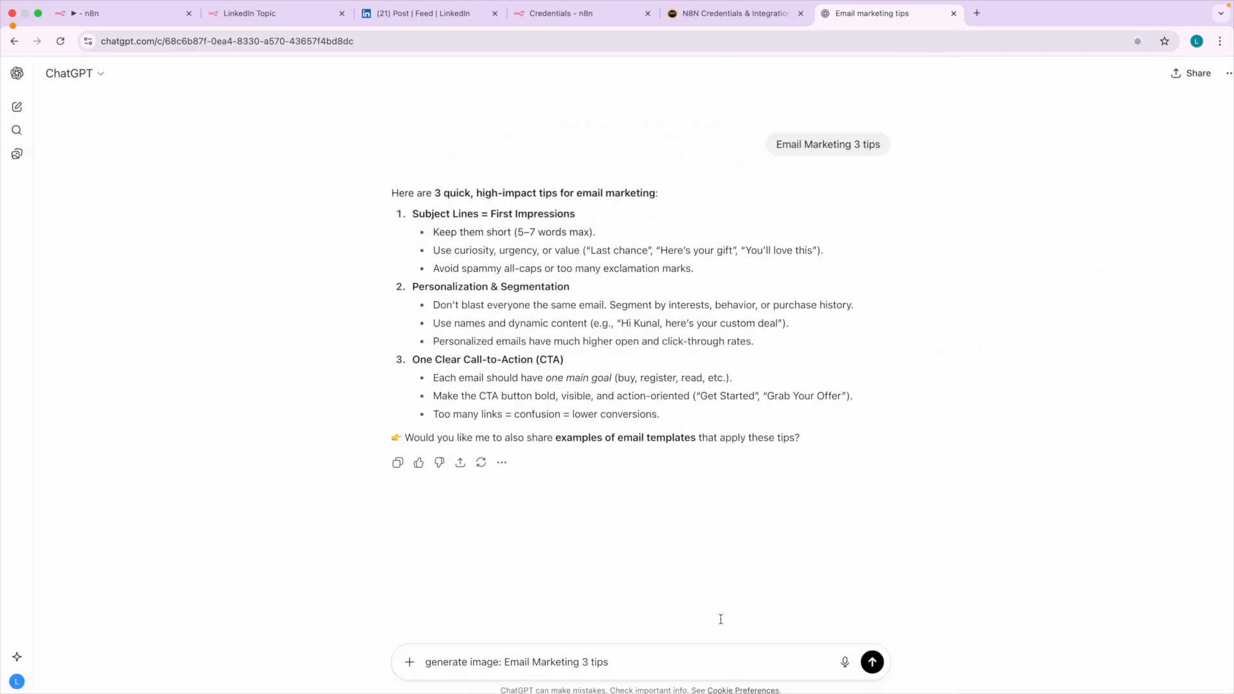
{"action": "key", "text": "Return"}
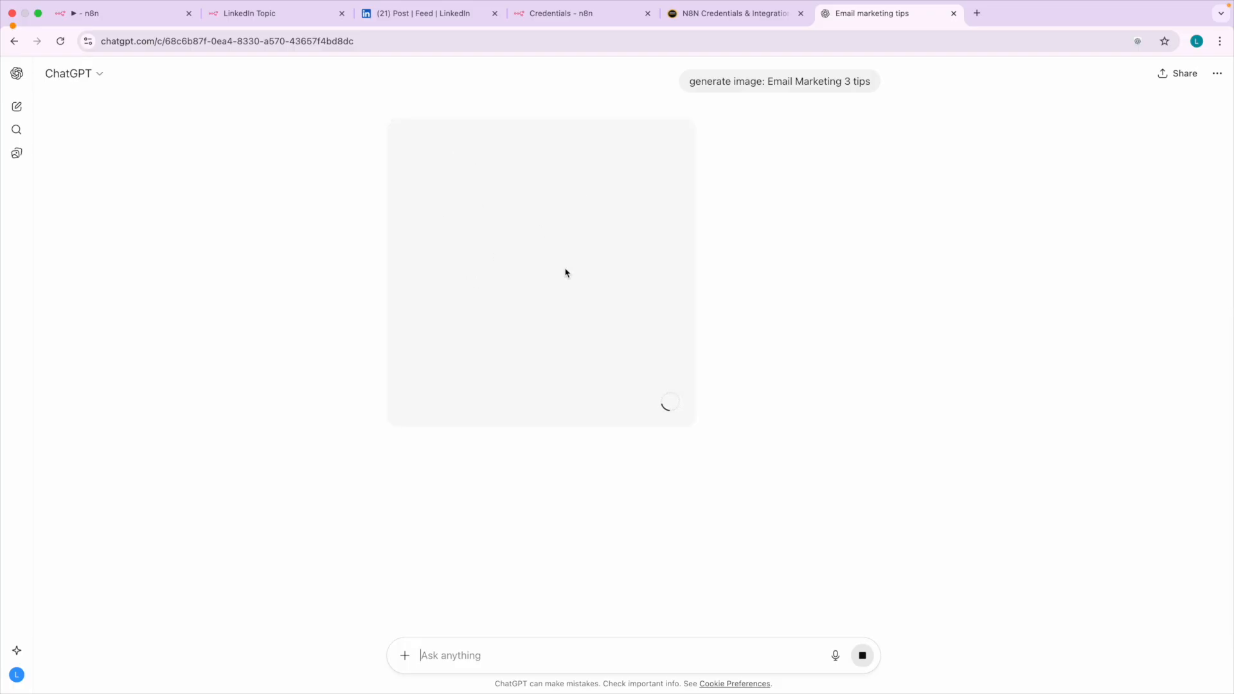
Return to n8n and execute the Generate image node, checking ChatGPT's image generation while the node runs.
{"action": "left_click", "coordinate": [101, 18]}
{"action": "left_click", "coordinate": [519, 560]}
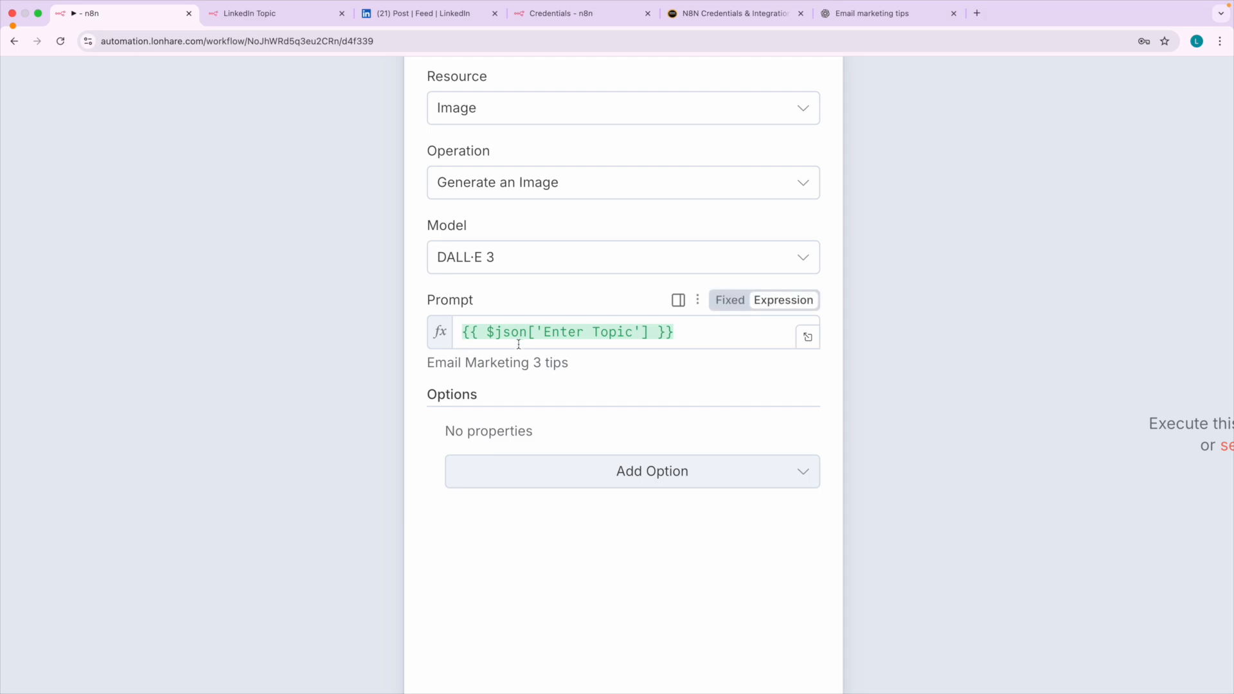
{"action": "scroll", "coordinate": [567, 364], "scroll_direction": "down", "scroll_amount": 5}
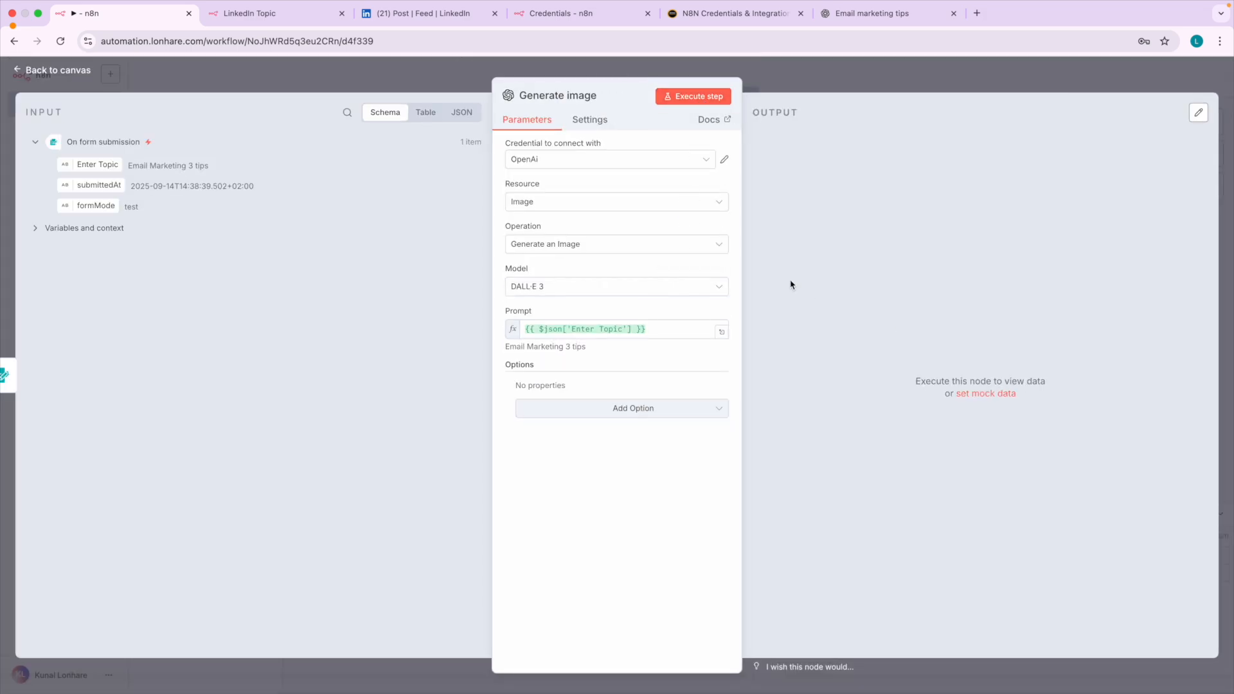
{"action": "left_click", "coordinate": [698, 98]}
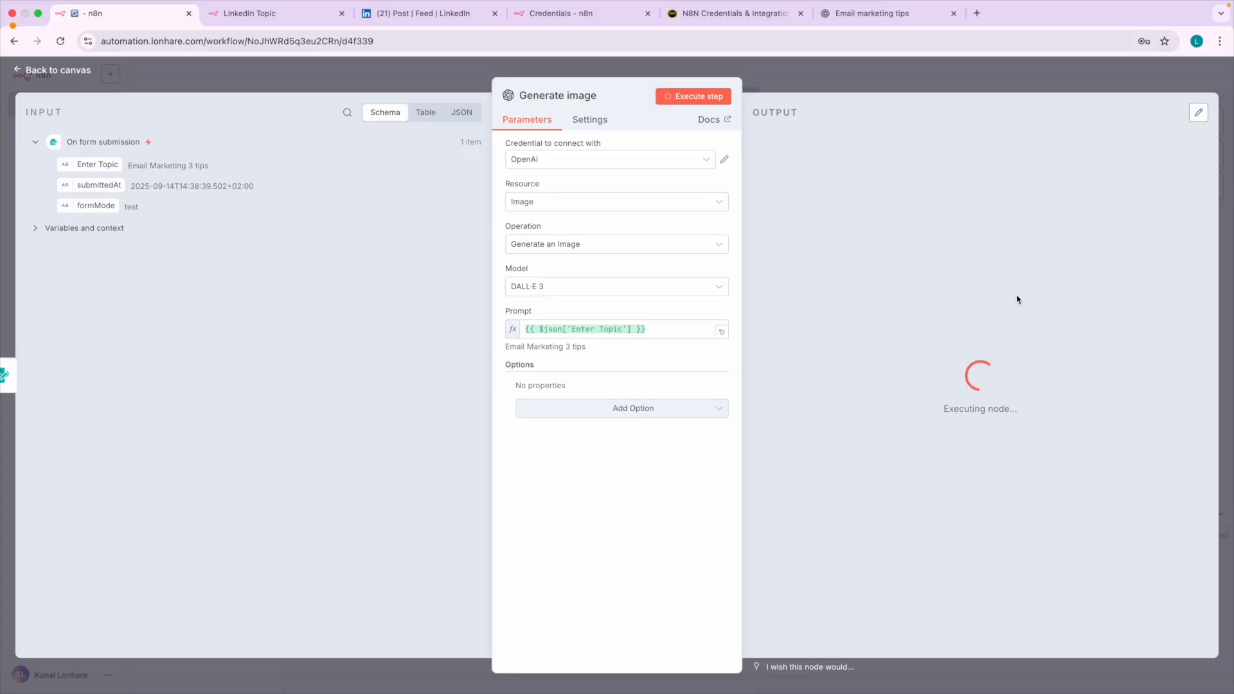
{"action": "left_click", "coordinate": [892, 14]}
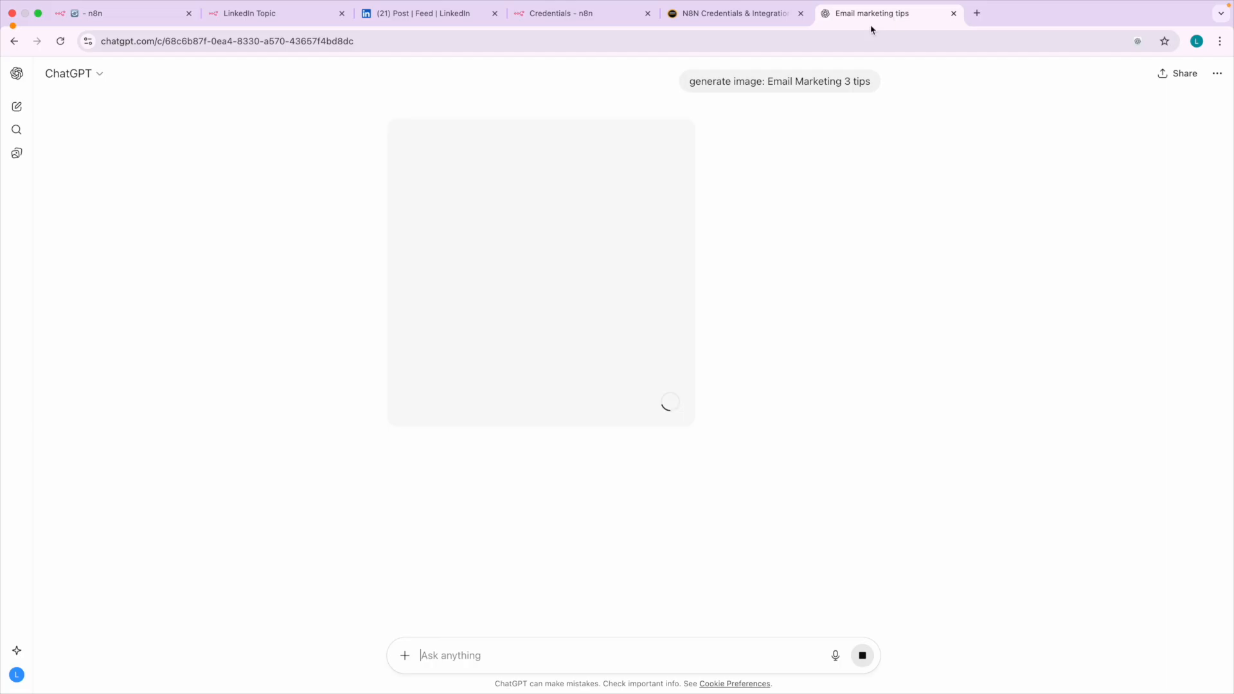
{"action": "left_click", "coordinate": [129, 16]}
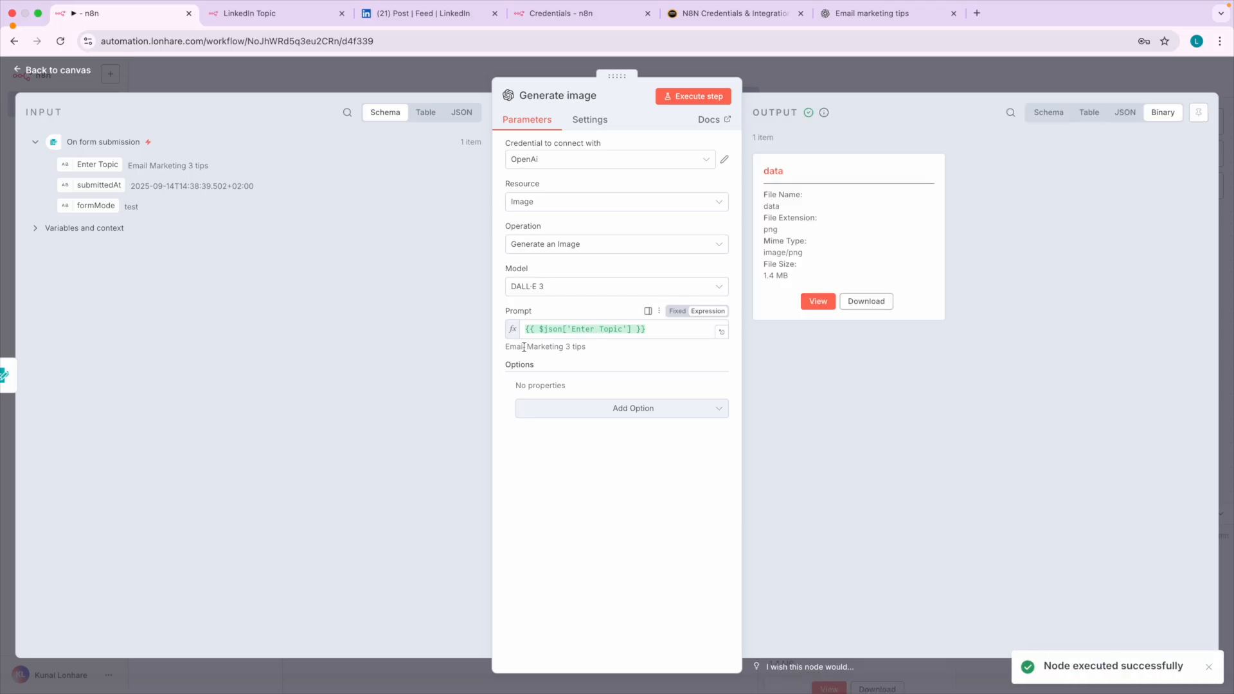
View the PNG image in the Generate image node's binary output and return to the workflow canvas.
{"action": "scroll", "coordinate": [523, 347], "scroll_direction": "up", "scroll_amount": 5}
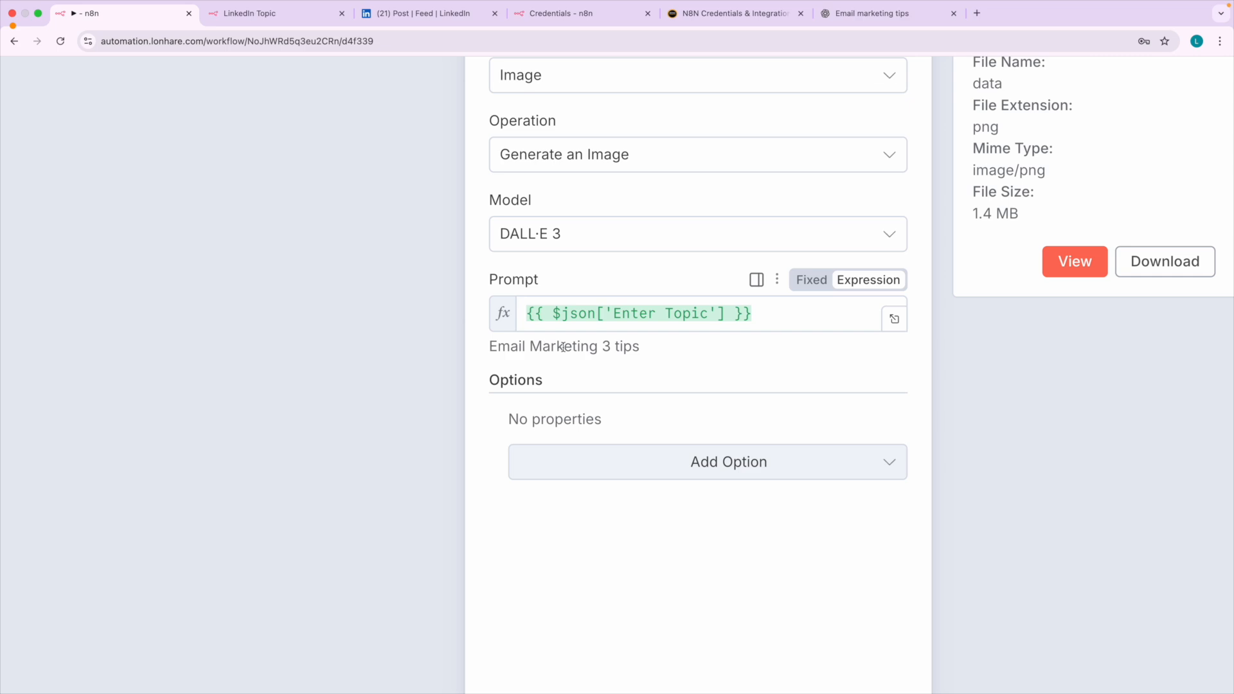
{"action": "scroll", "coordinate": [606, 349], "scroll_direction": "down", "scroll_amount": 5}
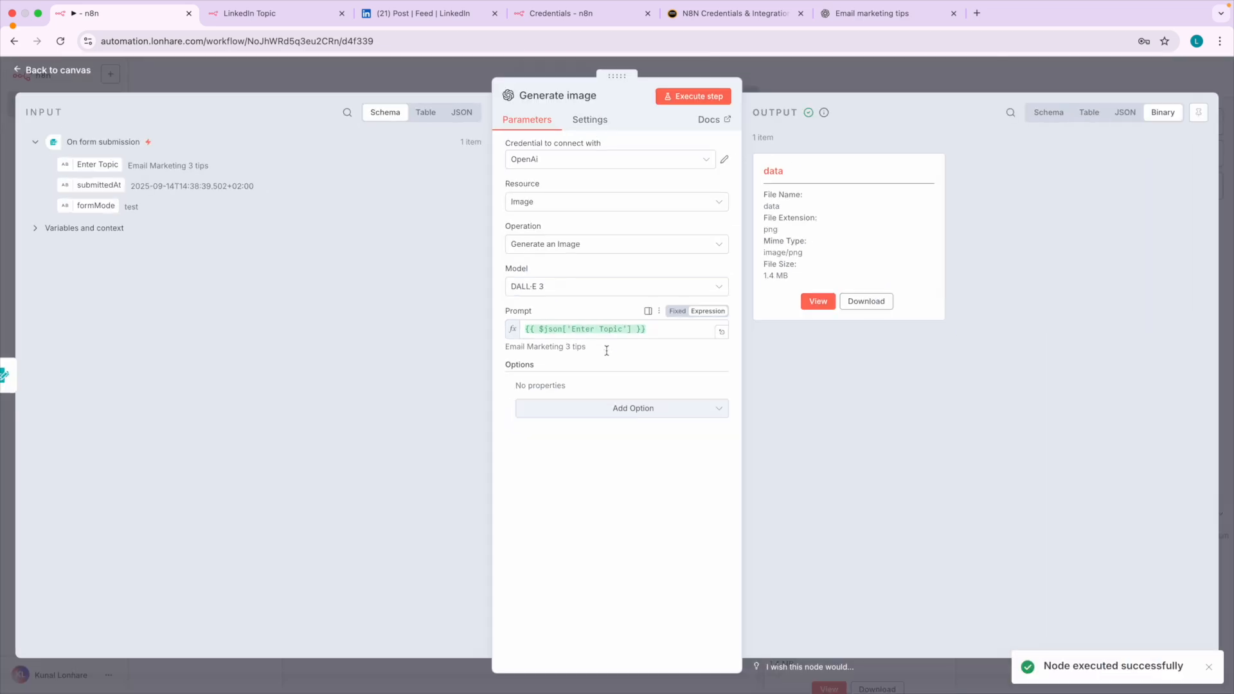
{"action": "left_click", "coordinate": [819, 302]}
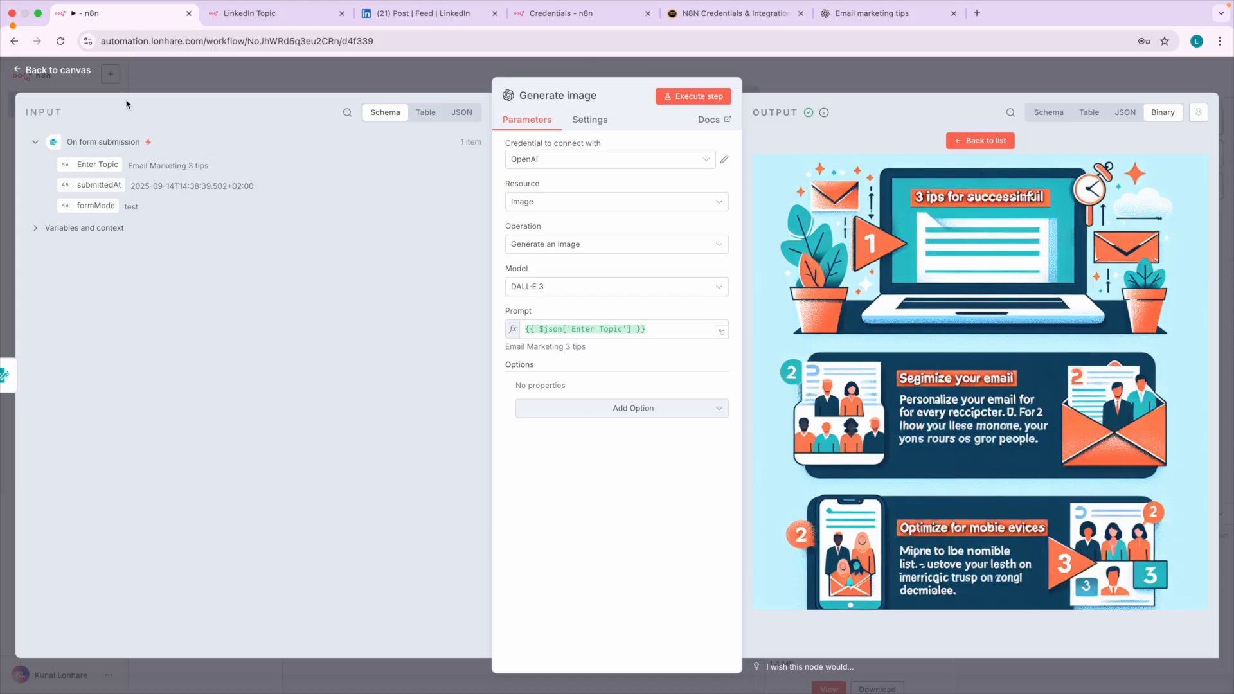
{"action": "left_click", "coordinate": [58, 70]}
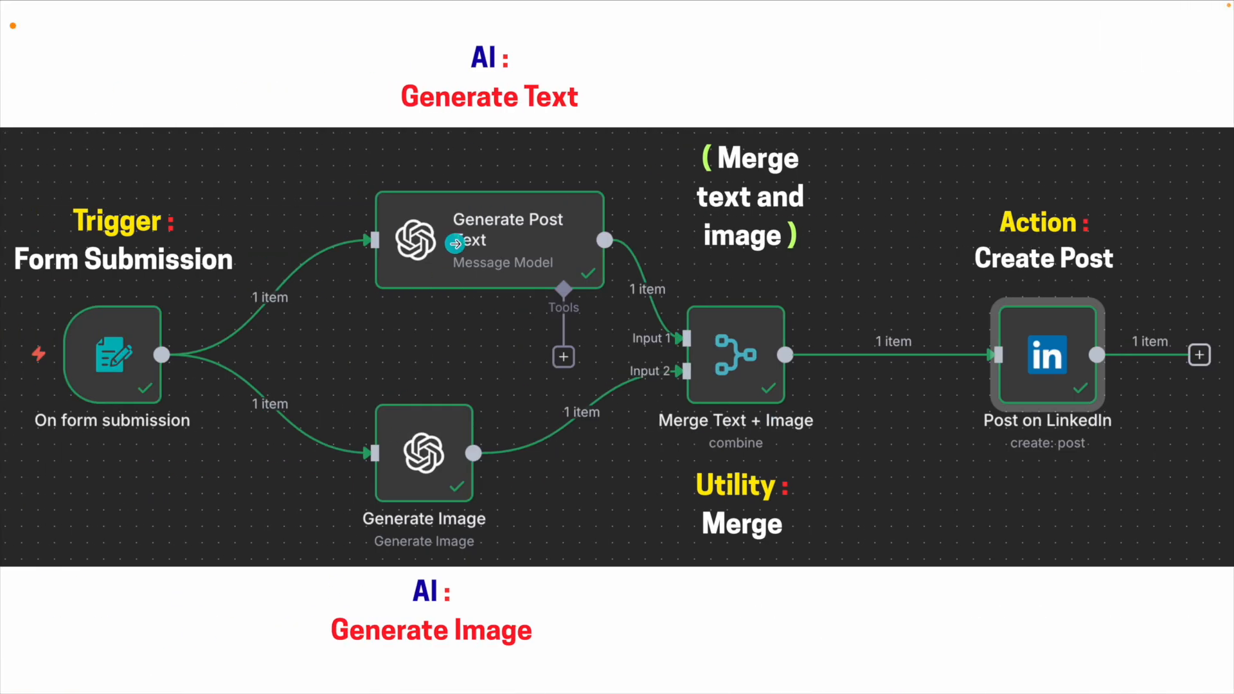
{"action": "mouse_move", "coordinate": [481, 46]}
{"action": "left_mouse_down"}
{"action": "mouse_move", "coordinate": [551, 122]}
{"action": "mouse_move", "coordinate": [548, 74]}
{"action": "left_mouse_up"}
{"action": "mouse_move", "coordinate": [428, 577]}
{"action": "left_mouse_down"}
{"action": "mouse_move", "coordinate": [514, 692]}
{"action": "mouse_move", "coordinate": [434, 593]}
{"action": "left_mouse_up"}
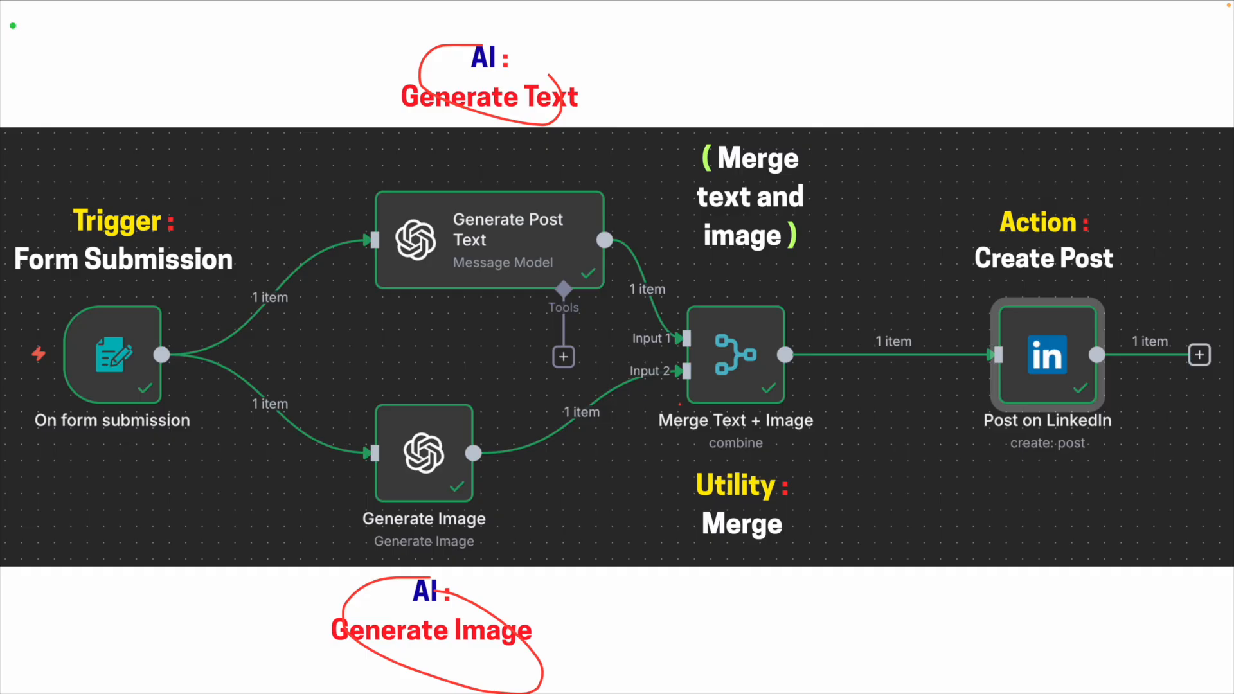
{"action": "key", "text": "BackSpace"}
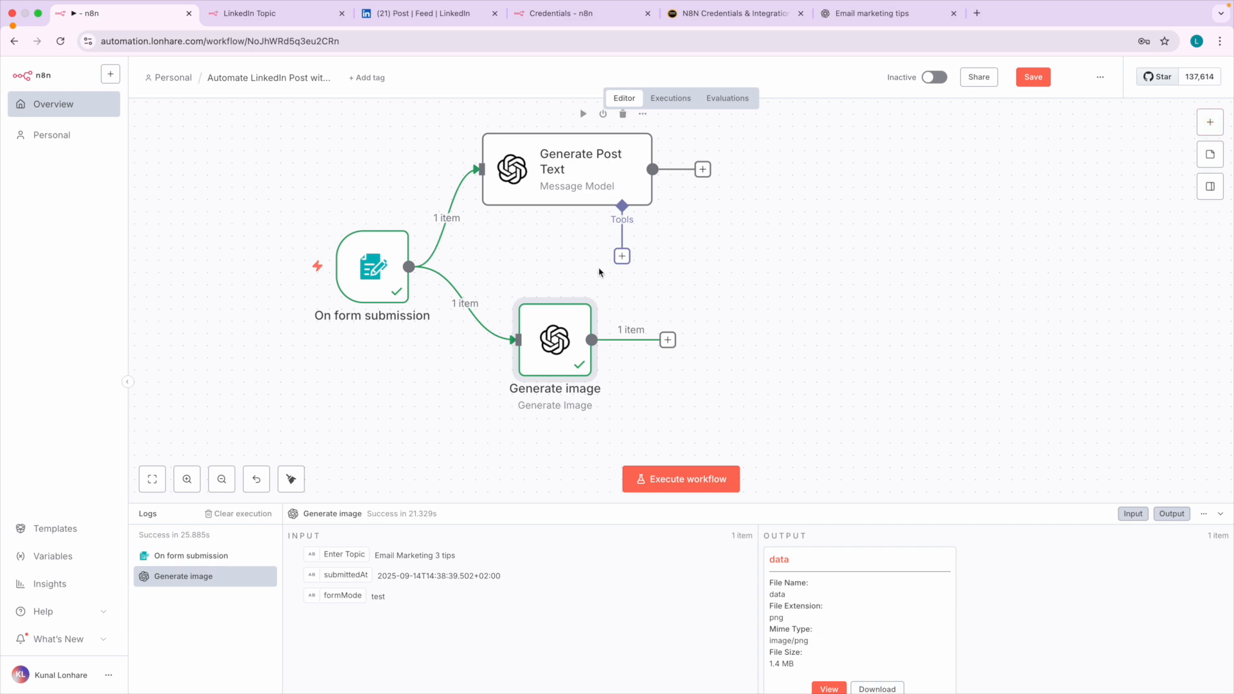
Switch to the published LinkedIn post, examine its text and image together, and return to the n8n workflow.
{"action": "mouse_move", "coordinate": [558, 189]}
{"action": "left_click", "coordinate": [424, 13]}
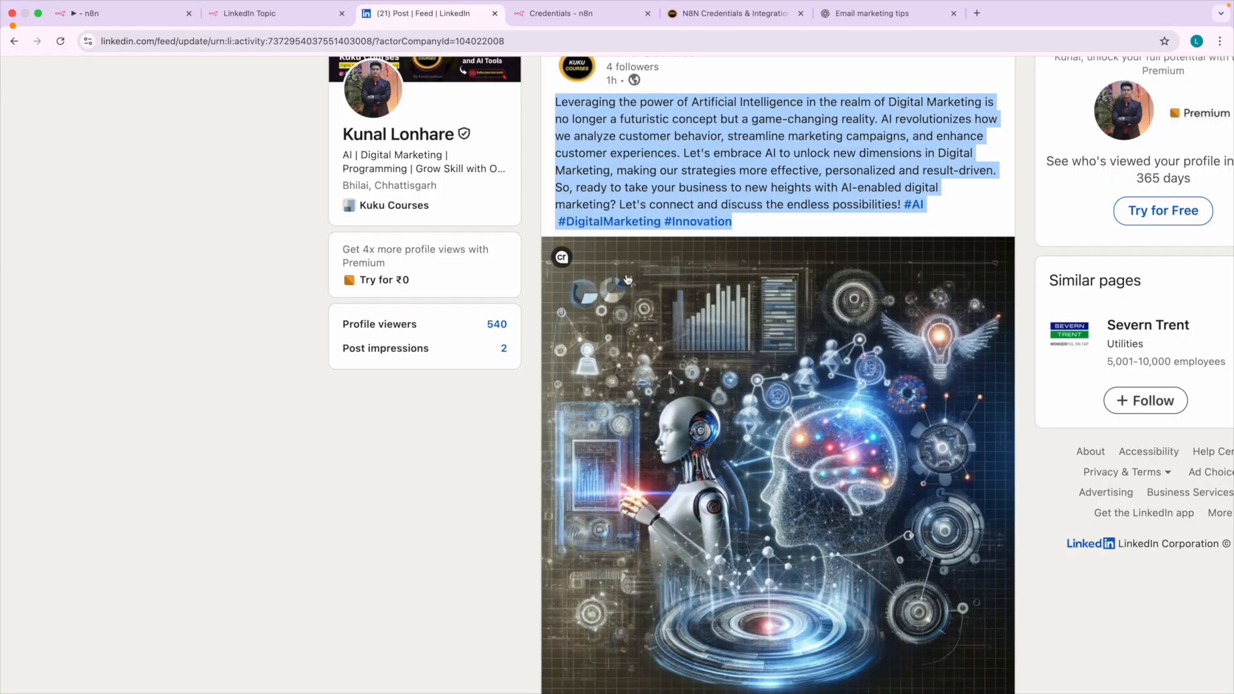
{"action": "scroll", "coordinate": [711, 314], "scroll_direction": "down", "scroll_amount": 3}
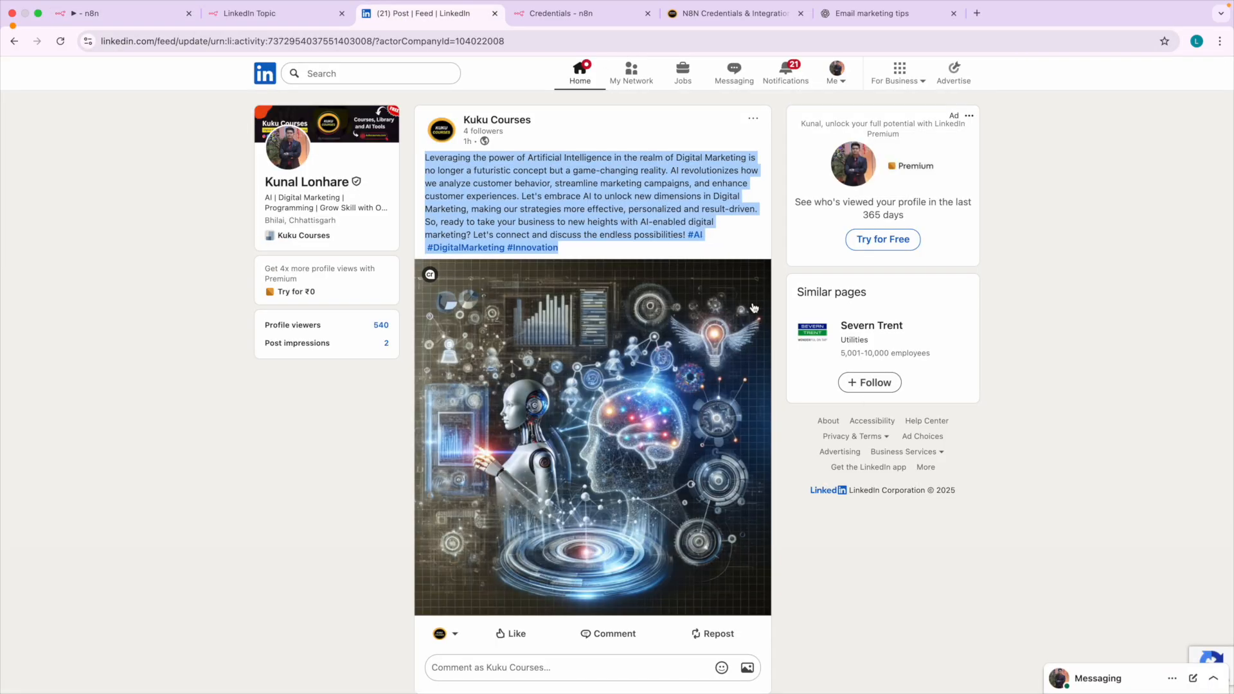
{"action": "key", "text": "alt+Tab"}
{"action": "mouse_move", "coordinate": [583, 136]}
{"action": "left_mouse_down"}
{"action": "mouse_move", "coordinate": [409, 145]}
{"action": "mouse_move", "coordinate": [399, 611]}
{"action": "mouse_move", "coordinate": [705, 628]}
{"action": "mouse_move", "coordinate": [765, 560]}
{"action": "mouse_move", "coordinate": [781, 278]}
{"action": "mouse_move", "coordinate": [770, 161]}
{"action": "mouse_move", "coordinate": [527, 121]}
{"action": "left_mouse_up"}
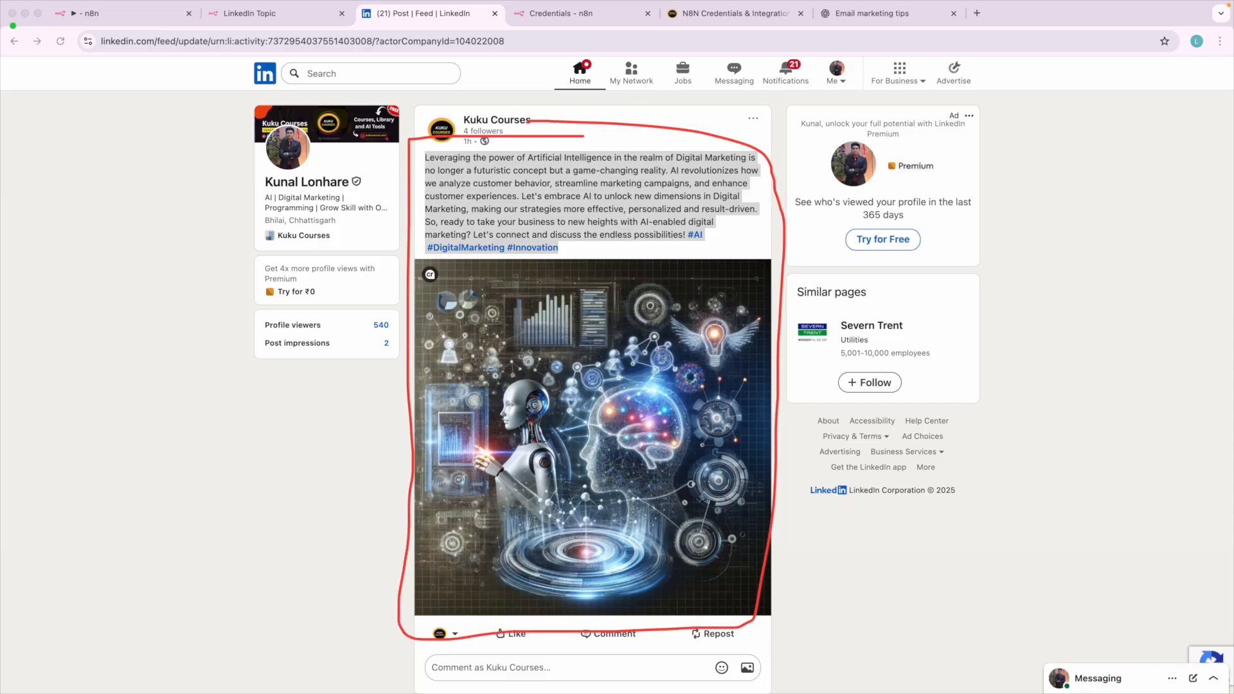
{"action": "left_click_drag", "start_coordinate": [542, 185], "coordinate": [605, 184]}
{"action": "mouse_move", "coordinate": [476, 422]}
{"action": "left_mouse_down"}
{"action": "mouse_move", "coordinate": [580, 415]}
{"action": "mouse_move", "coordinate": [453, 474]}
{"action": "mouse_move", "coordinate": [557, 475]}
{"action": "left_mouse_up"}
{"action": "key", "text": "Escape"}
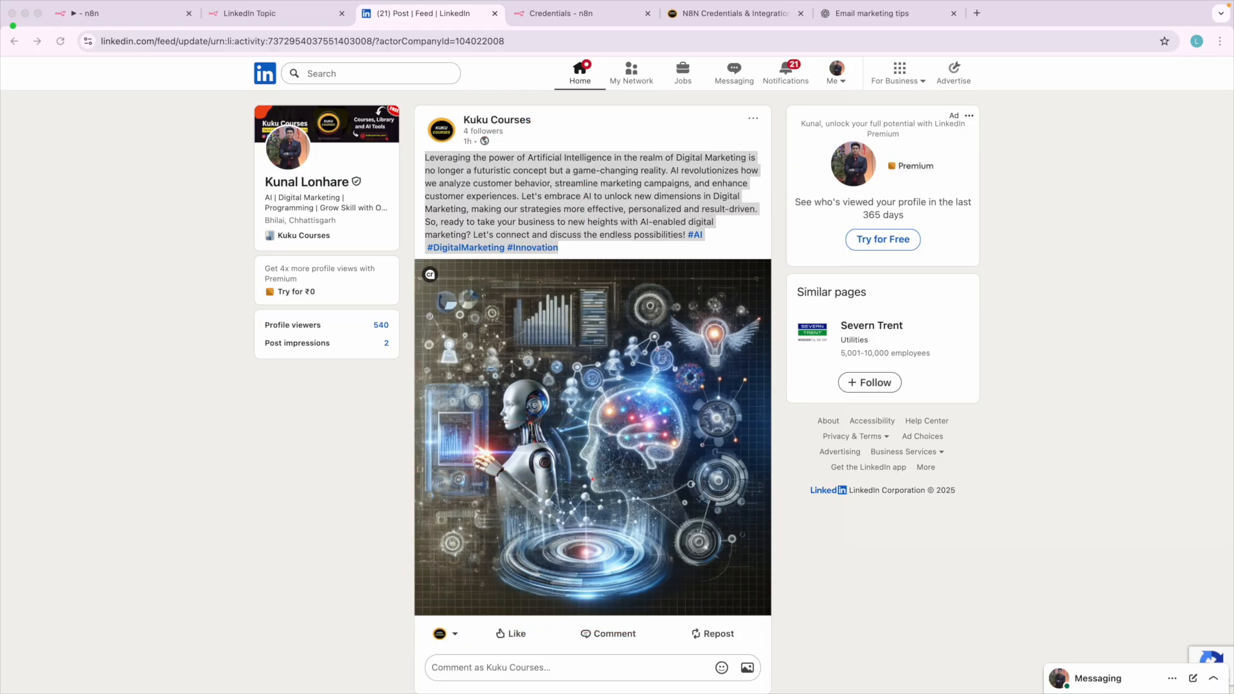
{"action": "left_click", "coordinate": [147, 26]}
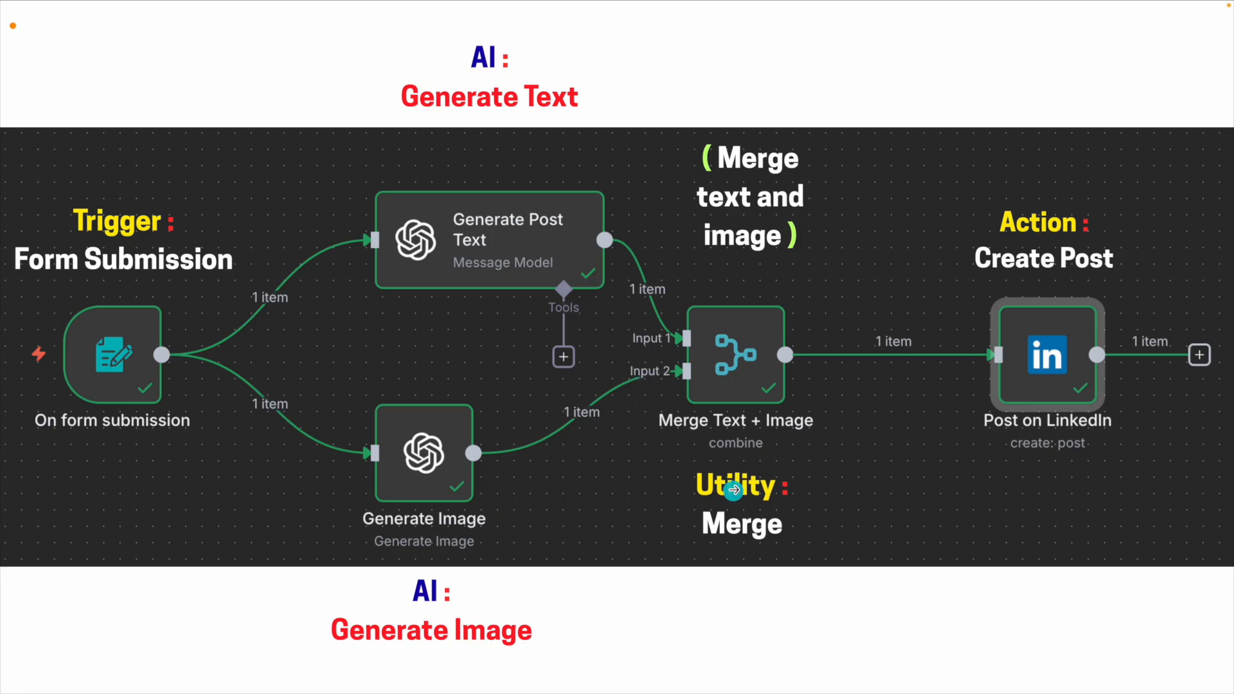
{"action": "left_click", "coordinate": [338, 437]}
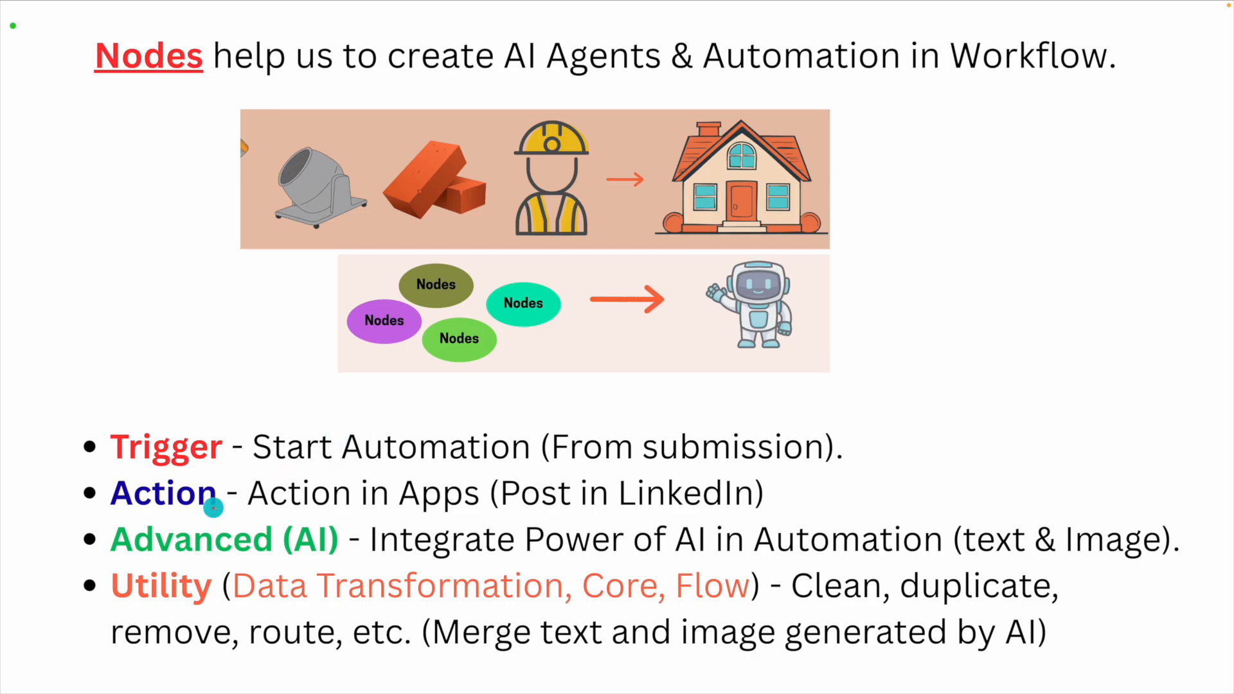
{"action": "mouse_move", "coordinate": [132, 424]}
{"action": "left_mouse_down"}
{"action": "mouse_move", "coordinate": [175, 486]}
{"action": "mouse_move", "coordinate": [145, 422]}
{"action": "left_mouse_up"}
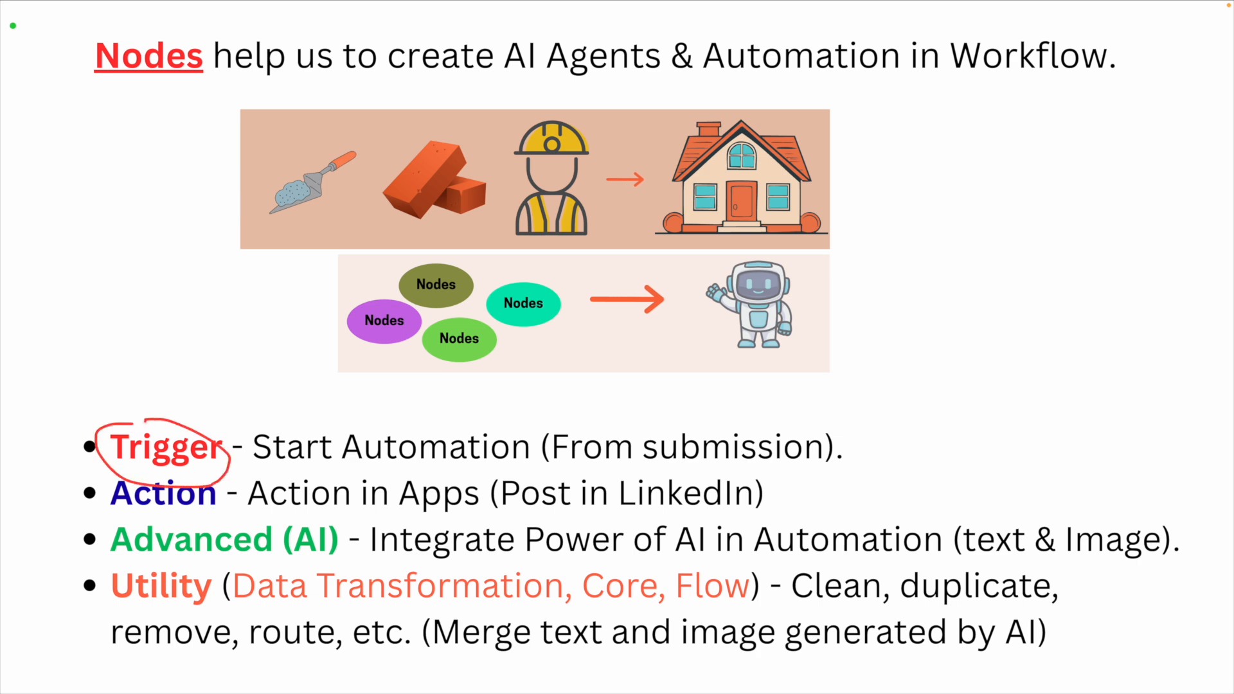
{"action": "mouse_move", "coordinate": [320, 517]}
{"action": "left_mouse_down"}
{"action": "mouse_move", "coordinate": [154, 519]}
{"action": "mouse_move", "coordinate": [353, 549]}
{"action": "mouse_move", "coordinate": [329, 525]}
{"action": "left_mouse_up"}
{"action": "left_click_drag", "start_coordinate": [623, 463], "coordinate": [771, 464]}
{"action": "left_click_drag", "start_coordinate": [978, 558], "coordinate": [1104, 568]}
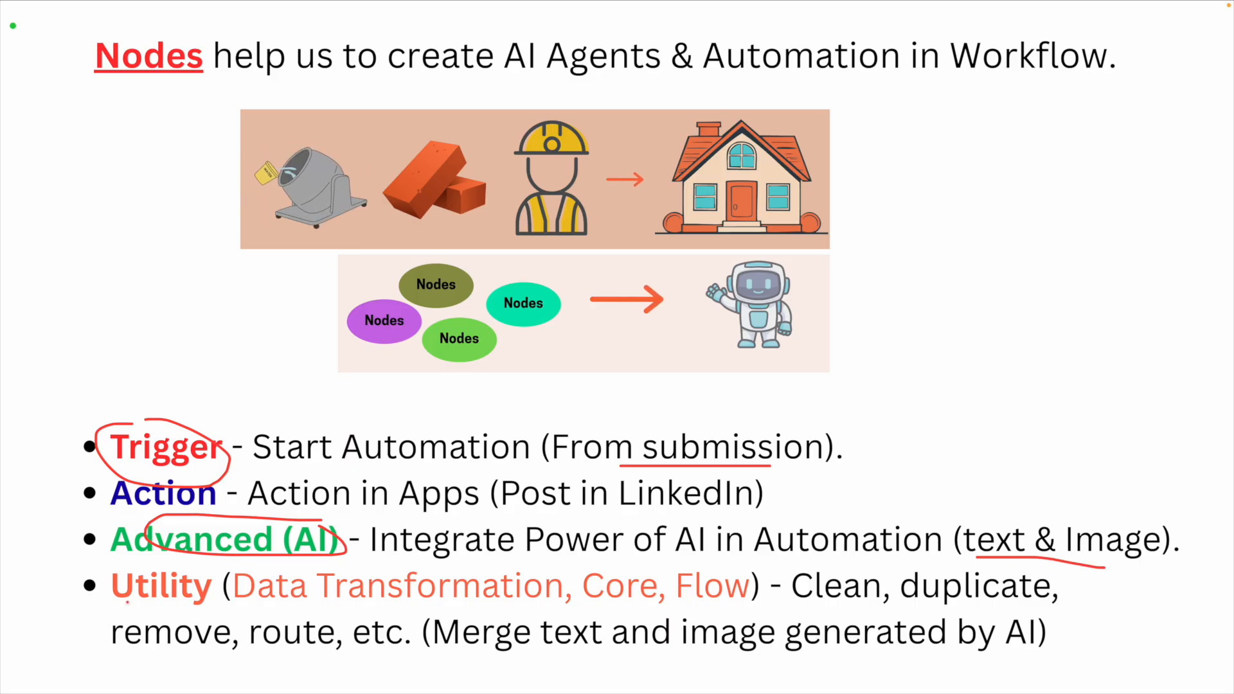
{"action": "mouse_move", "coordinate": [108, 613]}
{"action": "left_mouse_down"}
{"action": "mouse_move", "coordinate": [203, 611]}
{"action": "mouse_move", "coordinate": [186, 556]}
{"action": "mouse_move", "coordinate": [102, 604]}
{"action": "mouse_move", "coordinate": [140, 611]}
{"action": "left_mouse_up"}
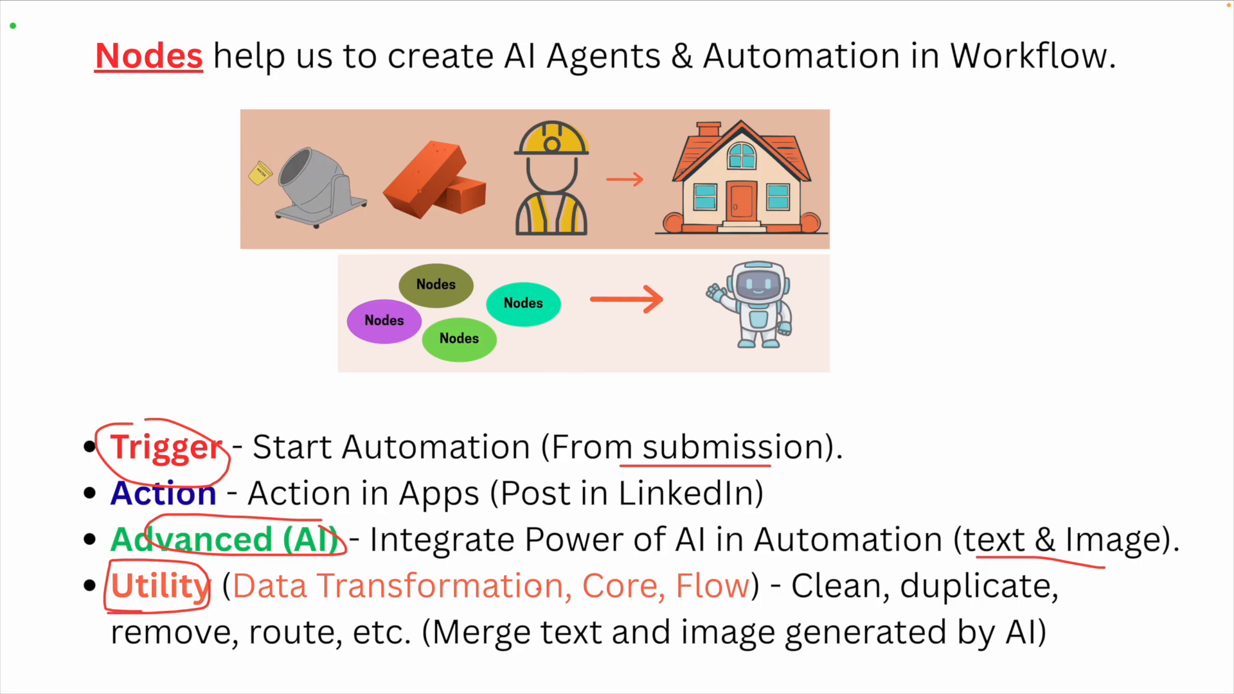
{"action": "left_click_drag", "start_coordinate": [463, 654], "coordinate": [710, 658]}
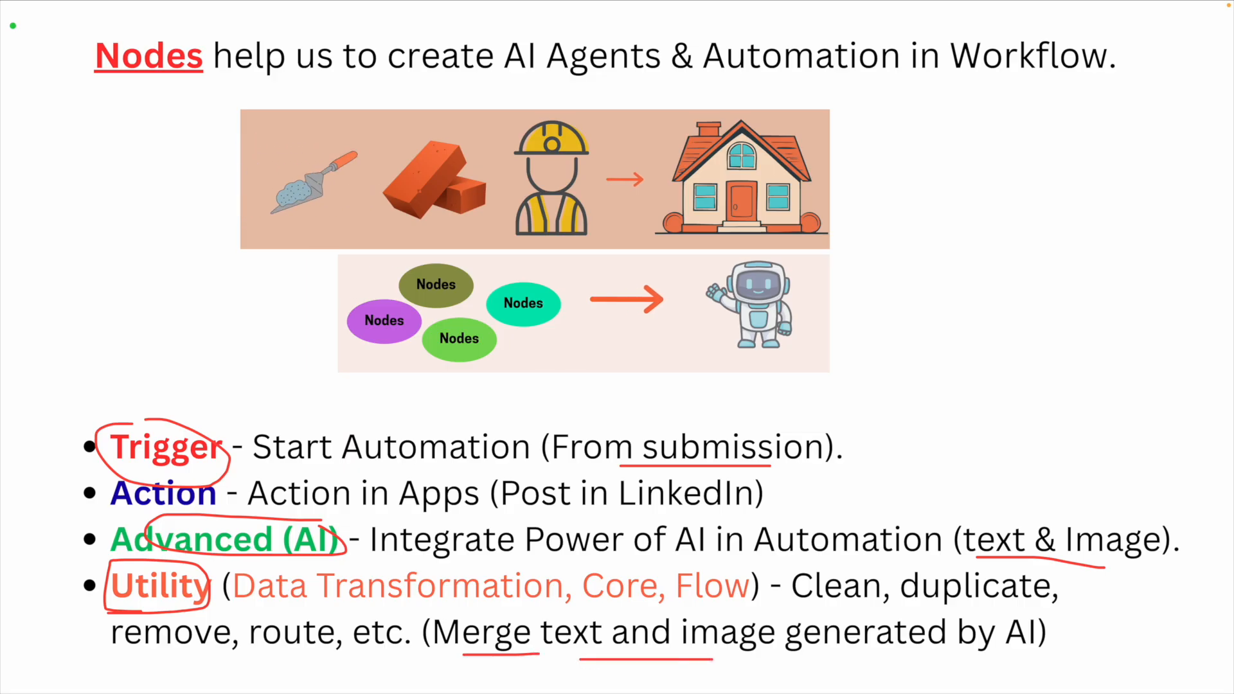
{"action": "mouse_move", "coordinate": [982, 503]}
{"action": "left_mouse_down"}
{"action": "mouse_move", "coordinate": [947, 508]}
{"action": "mouse_move", "coordinate": [1165, 587]}
{"action": "mouse_move", "coordinate": [1072, 486]}
{"action": "mouse_move", "coordinate": [966, 498]}
{"action": "left_mouse_up"}
{"action": "key", "text": "BackSpace"}
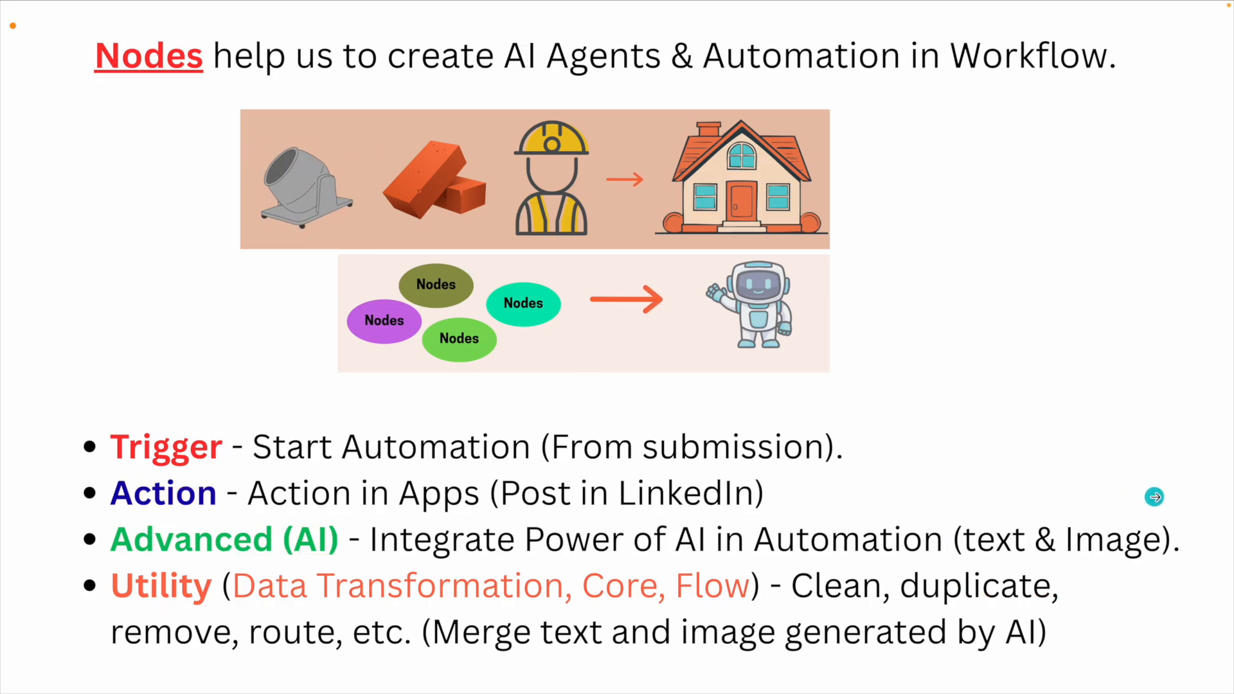
{"action": "left_click", "coordinate": [1154, 497]}
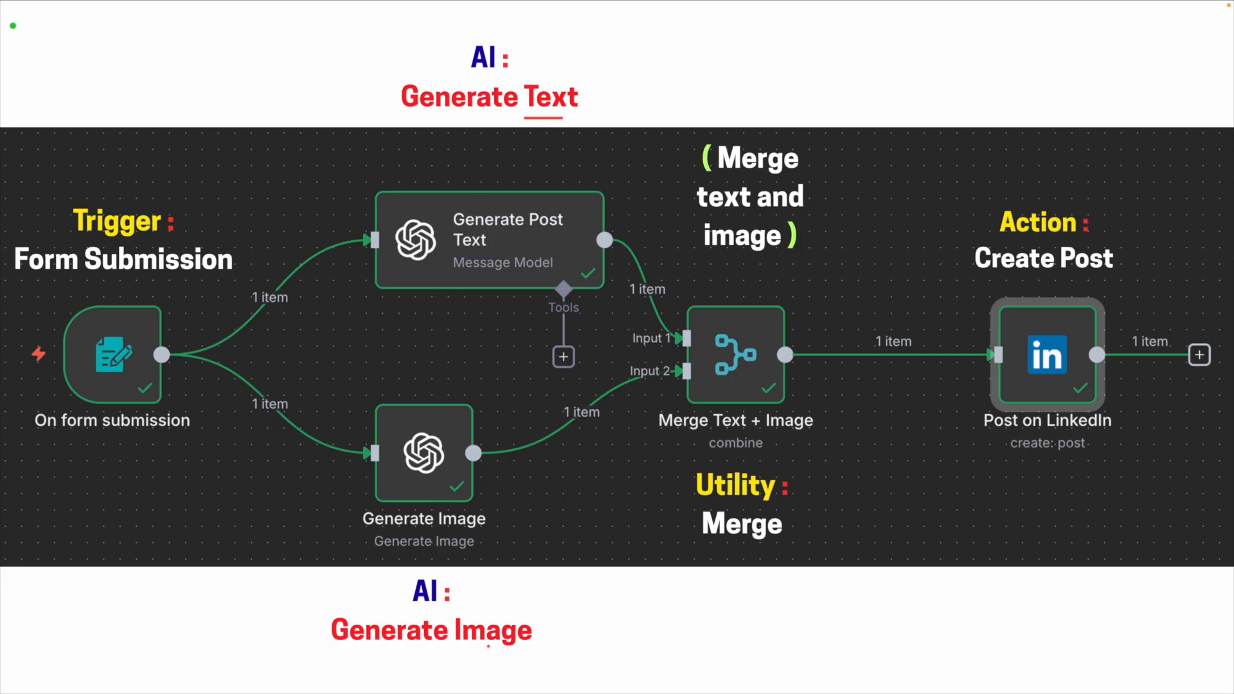
{"action": "left_click_drag", "start_coordinate": [462, 648], "coordinate": [536, 647]}
{"action": "left_click_drag", "start_coordinate": [519, 607], "coordinate": [651, 404]}
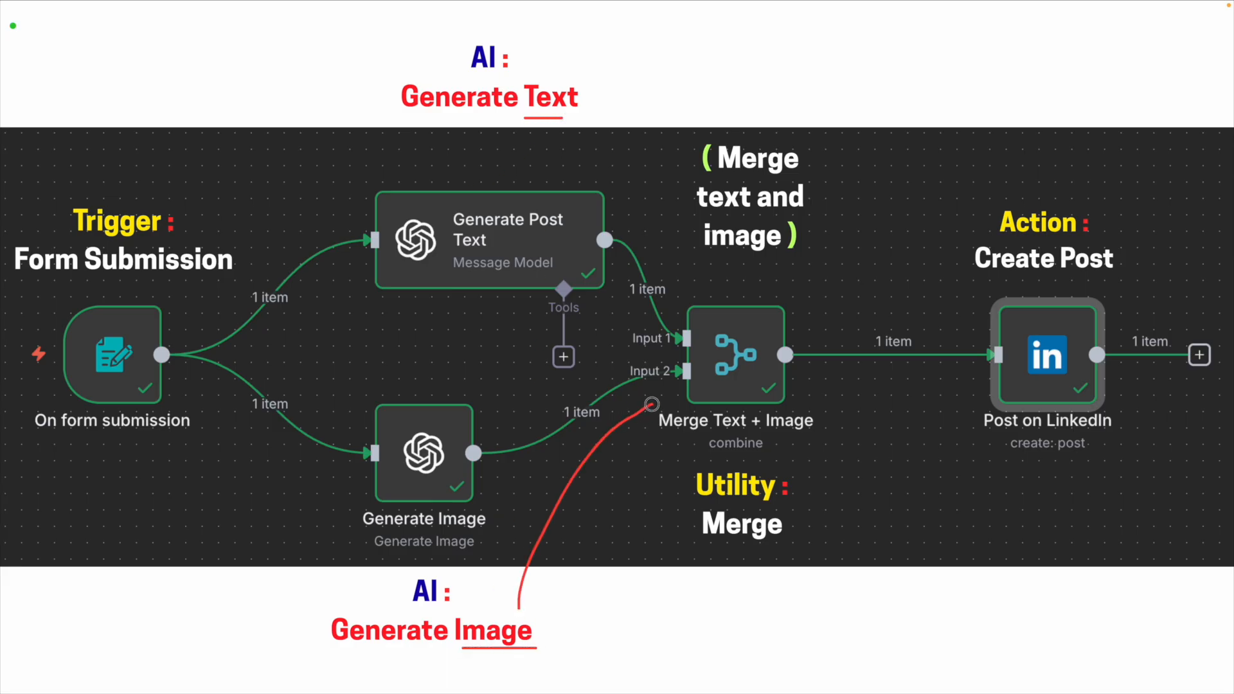
{"action": "mouse_move", "coordinate": [544, 126]}
{"action": "left_mouse_down"}
{"action": "mouse_move", "coordinate": [641, 241]}
{"action": "mouse_move", "coordinate": [691, 326]}
{"action": "left_mouse_up"}
{"action": "mouse_move", "coordinate": [748, 292]}
{"action": "left_mouse_down"}
{"action": "mouse_move", "coordinate": [683, 284]}
{"action": "mouse_move", "coordinate": [677, 446]}
{"action": "mouse_move", "coordinate": [821, 350]}
{"action": "mouse_move", "coordinate": [727, 286]}
{"action": "left_mouse_up"}
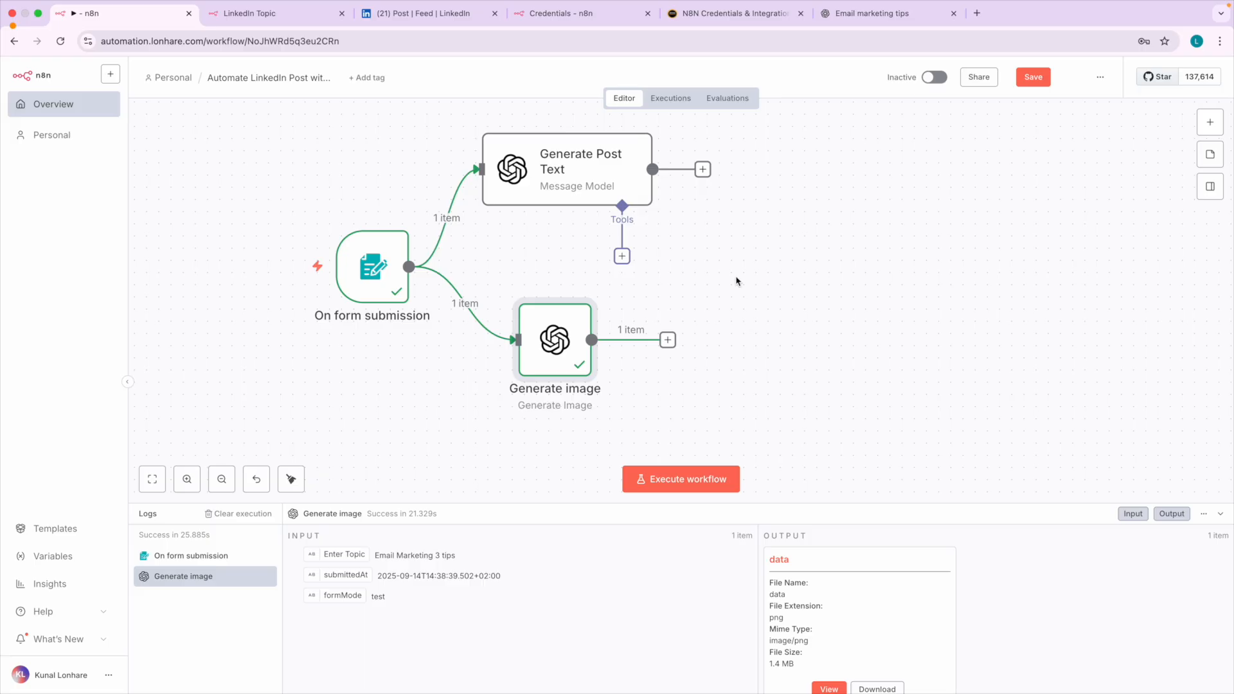
Open the node library and look through the Data transformation and Core categories for a node that combines text and image.
{"action": "scroll", "coordinate": [737, 281], "scroll_direction": "right", "scroll_amount": 3}
{"action": "scroll", "coordinate": [935, 253], "scroll_direction": "right", "scroll_amount": 2}
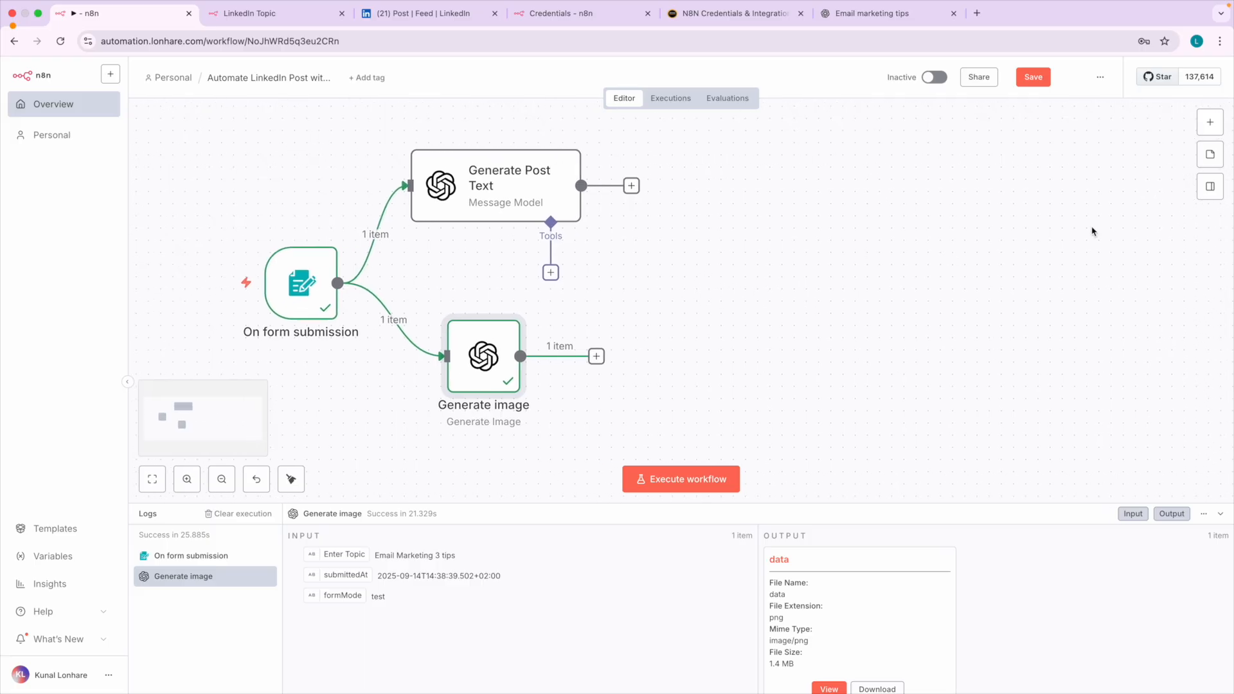
{"action": "left_click", "coordinate": [1201, 130]}
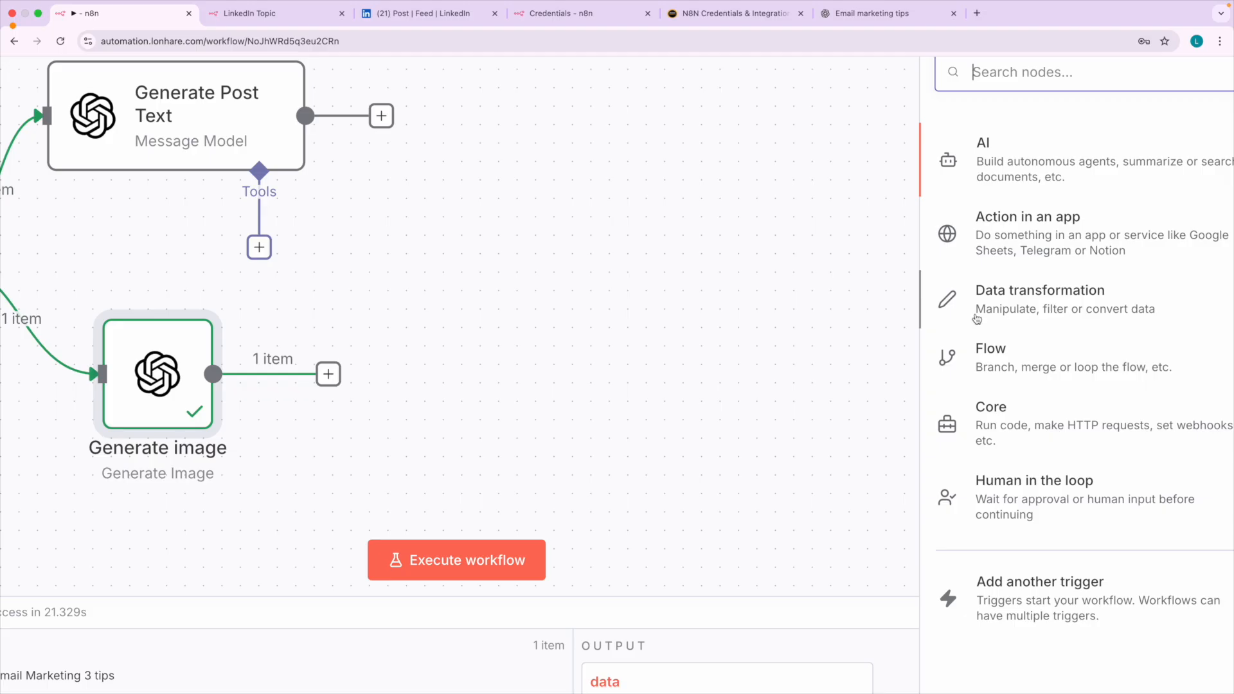
{"action": "key", "text": "ctrl+alt+a"}
{"action": "mouse_move", "coordinate": [1030, 271]}
{"action": "left_mouse_down"}
{"action": "mouse_move", "coordinate": [917, 370]}
{"action": "mouse_move", "coordinate": [980, 476]}
{"action": "mouse_move", "coordinate": [1211, 464]}
{"action": "mouse_move", "coordinate": [1176, 266]}
{"action": "mouse_move", "coordinate": [1016, 262]}
{"action": "left_mouse_up"}
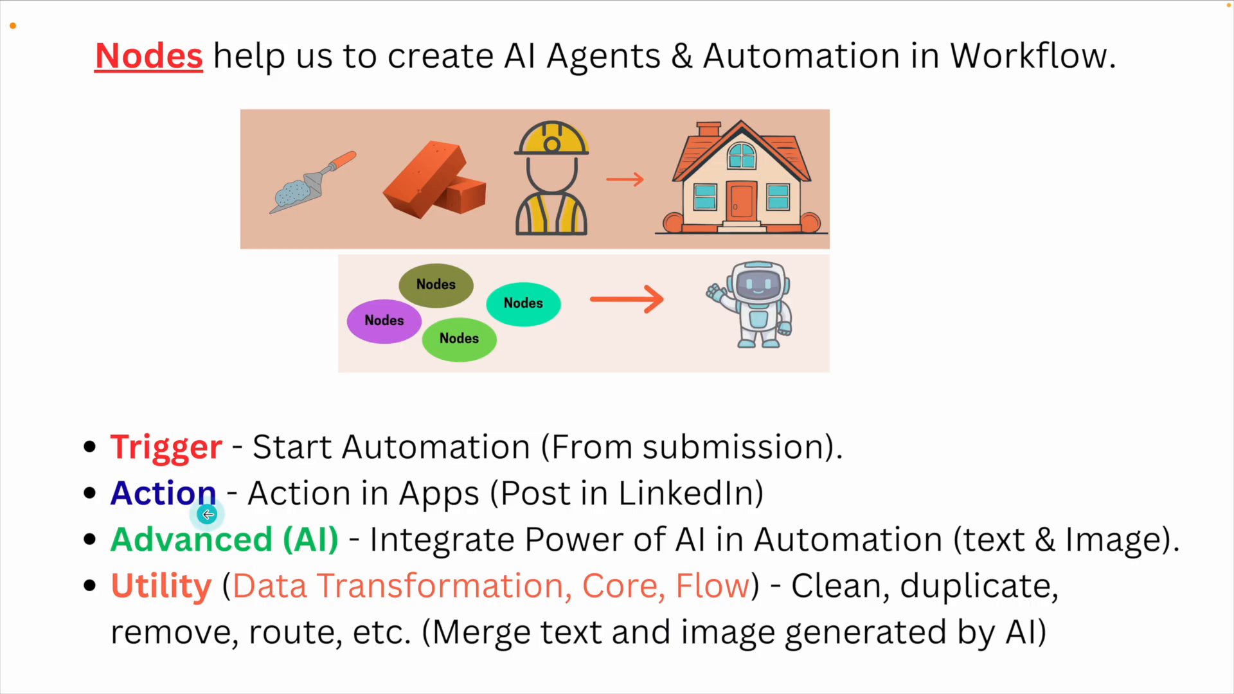
{"action": "scroll", "coordinate": [235, 601], "scroll_direction": "up", "scroll_amount": 5}
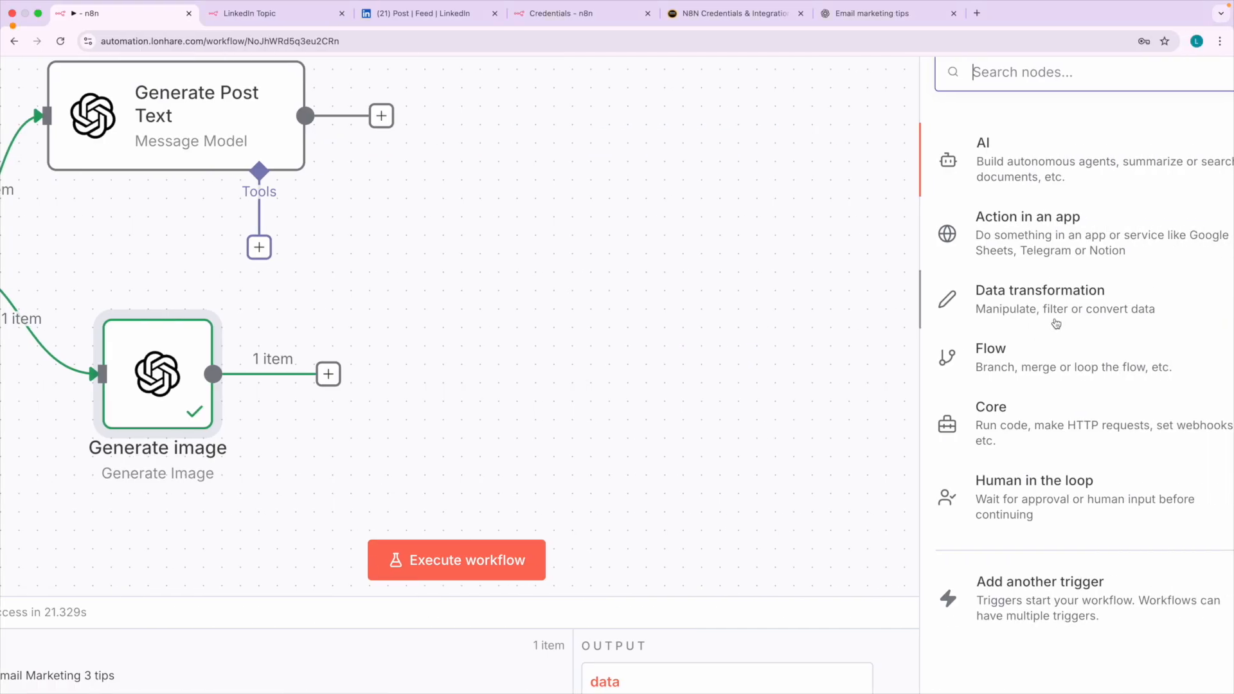
{"action": "left_click", "coordinate": [1080, 313]}
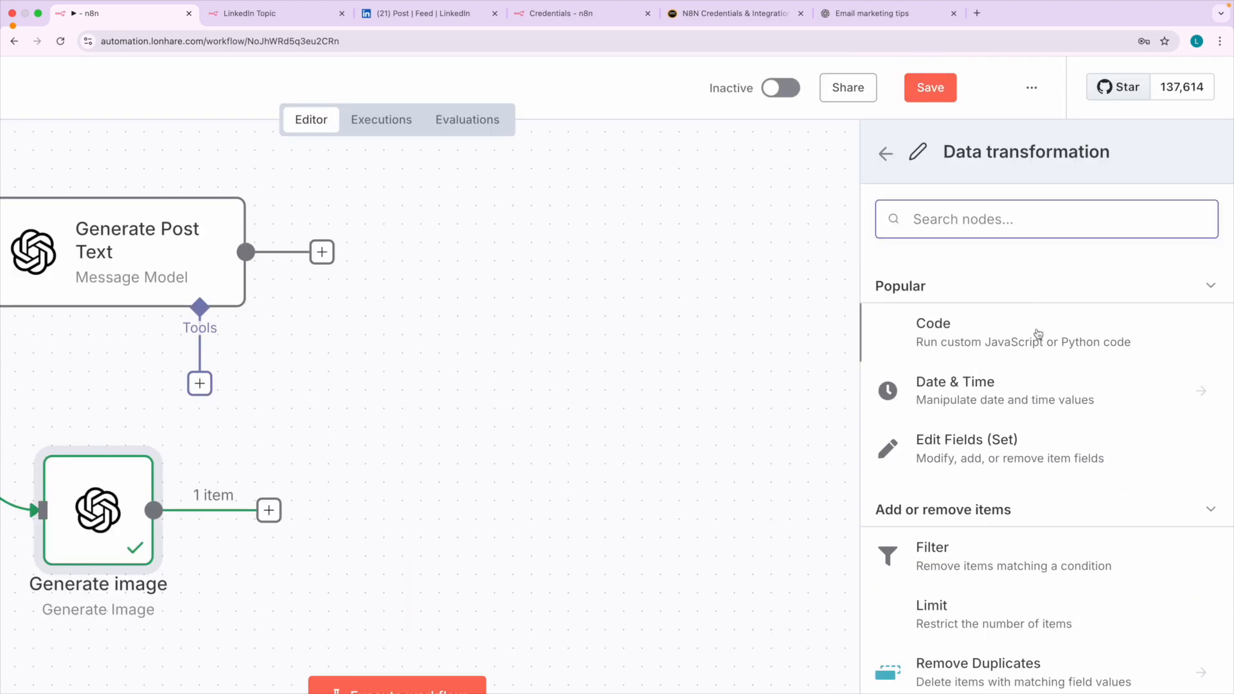
{"action": "scroll", "coordinate": [977, 681], "scroll_direction": "down", "scroll_amount": 3}
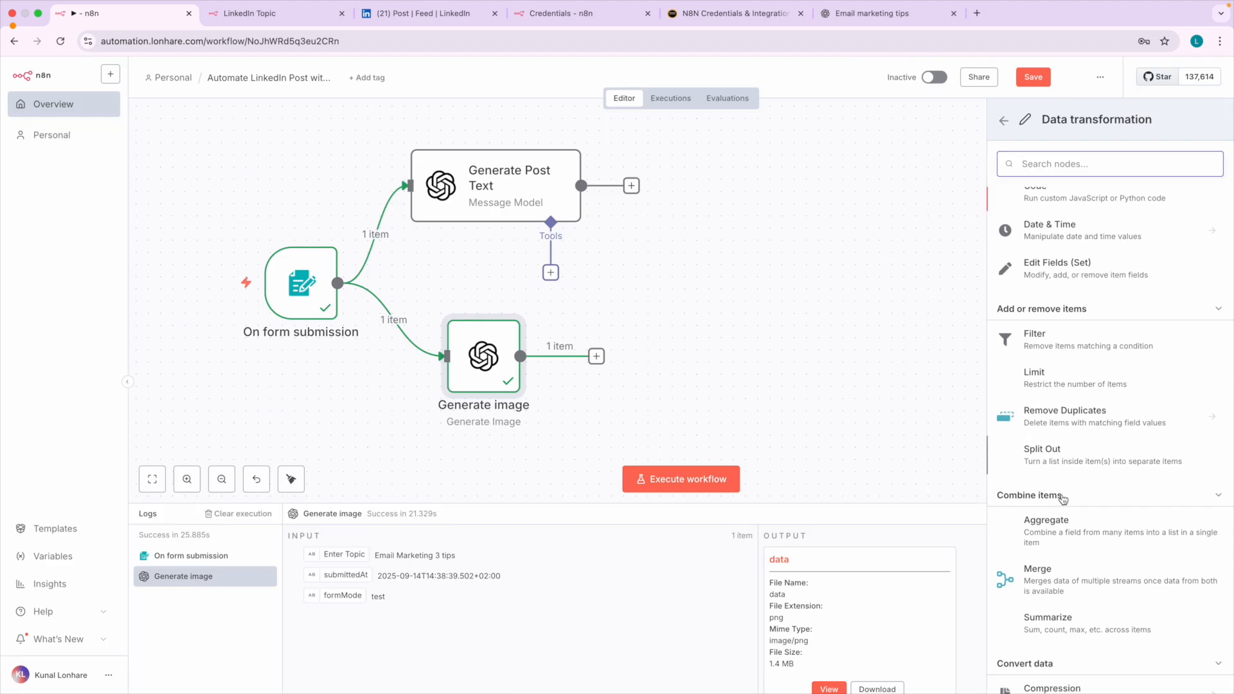
{"action": "left_click", "coordinate": [1008, 129]}
{"action": "left_click", "coordinate": [1057, 394]}
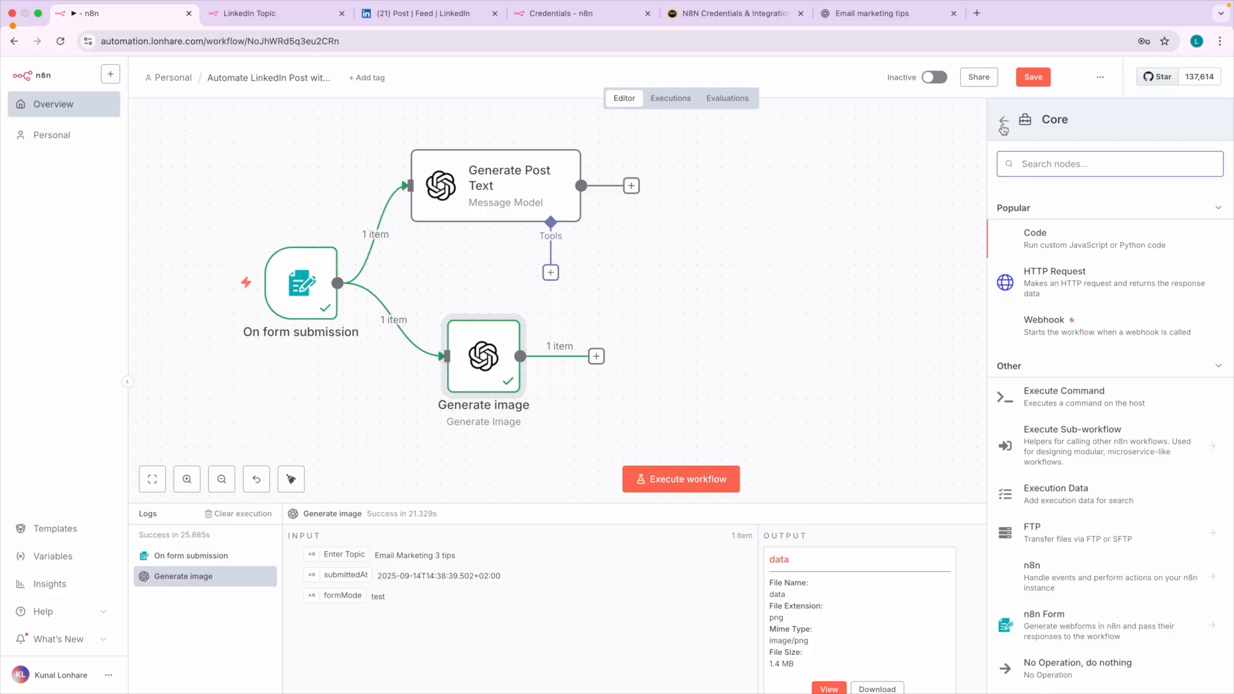
{"action": "left_click", "coordinate": [1004, 128]}
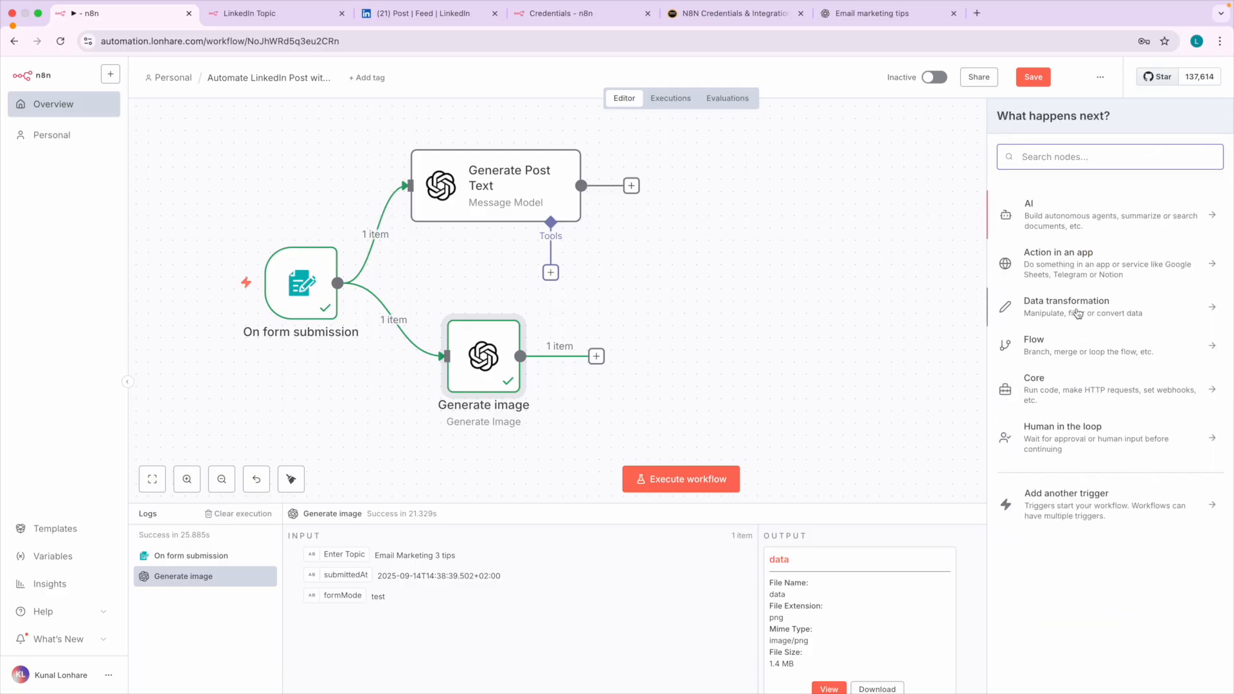
Add a Merge node from the Combine items group under Data transformation and return to the canvas.
{"action": "left_click", "coordinate": [1077, 313]}
{"action": "scroll", "coordinate": [1082, 429], "scroll_direction": "down", "scroll_amount": 2}
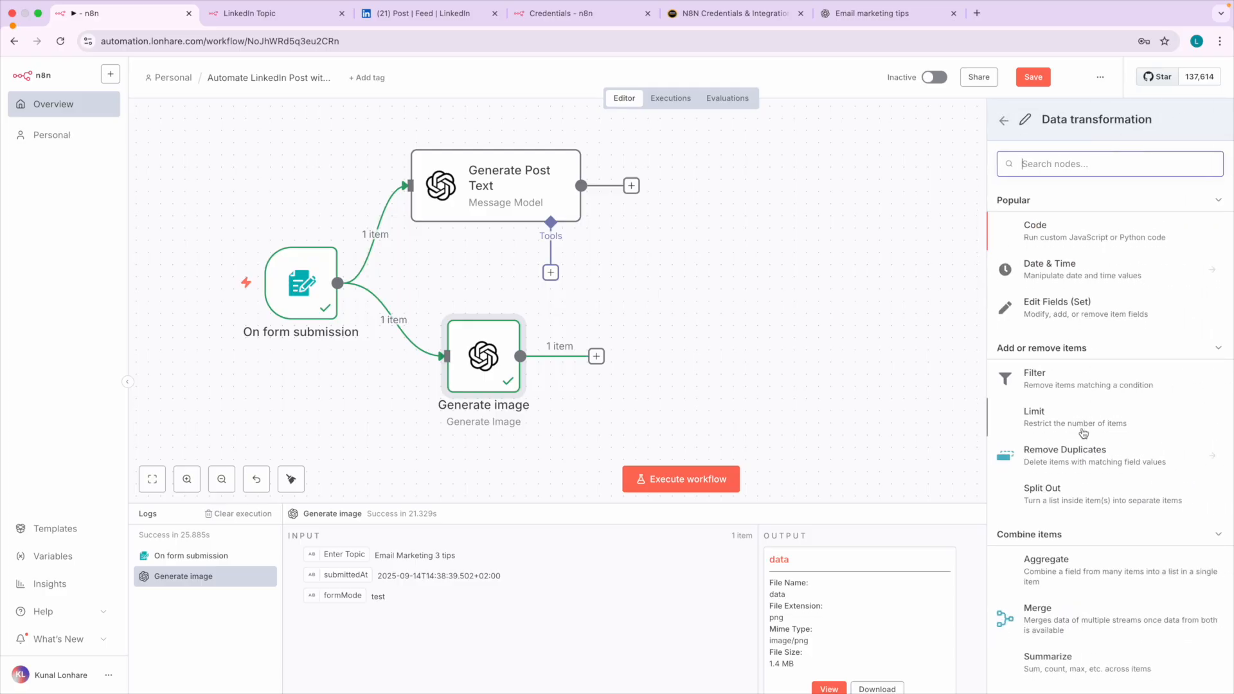
{"action": "scroll", "coordinate": [1045, 408], "scroll_direction": "down", "scroll_amount": 2}
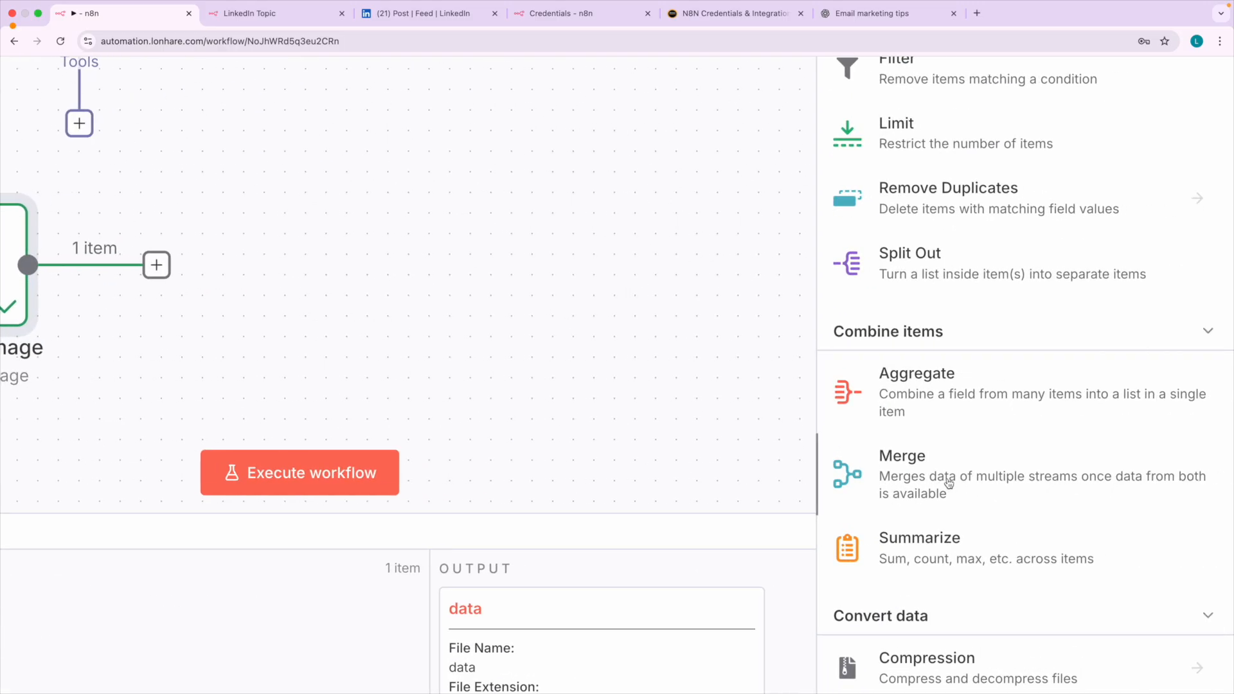
{"action": "left_click", "coordinate": [933, 481]}
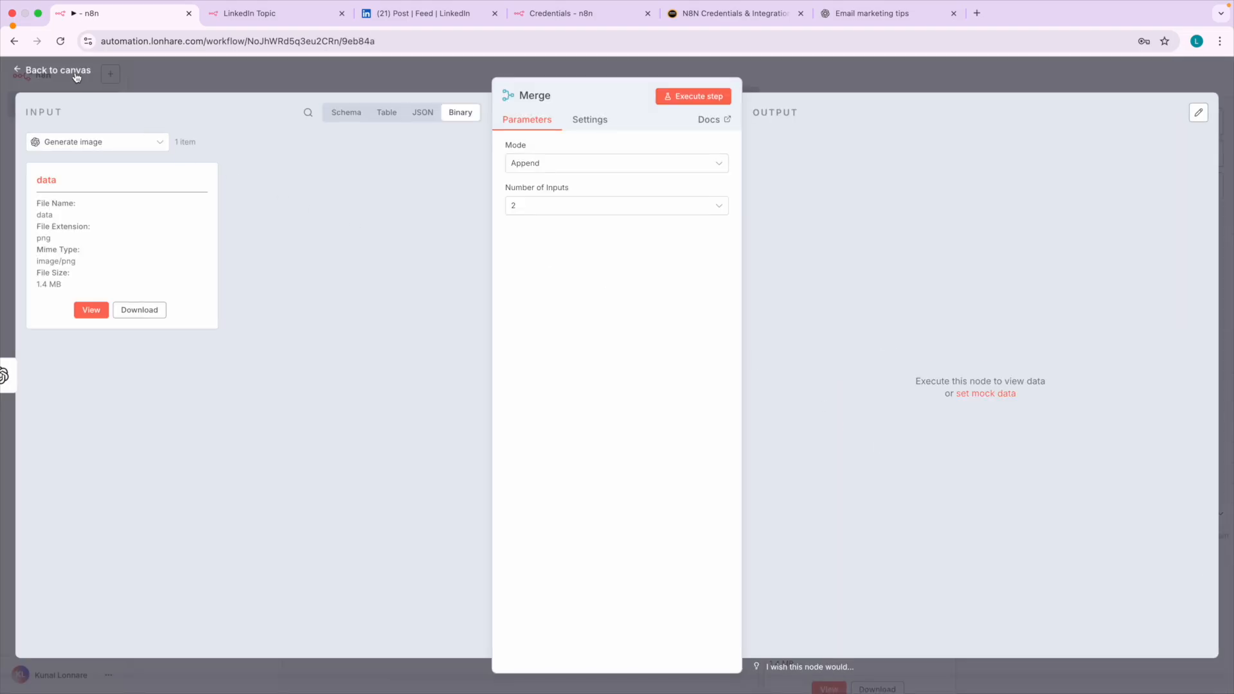
{"action": "left_click", "coordinate": [58, 70]}
Reposition the Merge node and rewire it with Generate Post Text into Input 1 and Generate image into Input 2.
{"action": "left_click_drag", "start_coordinate": [387, 297], "coordinate": [801, 284]}
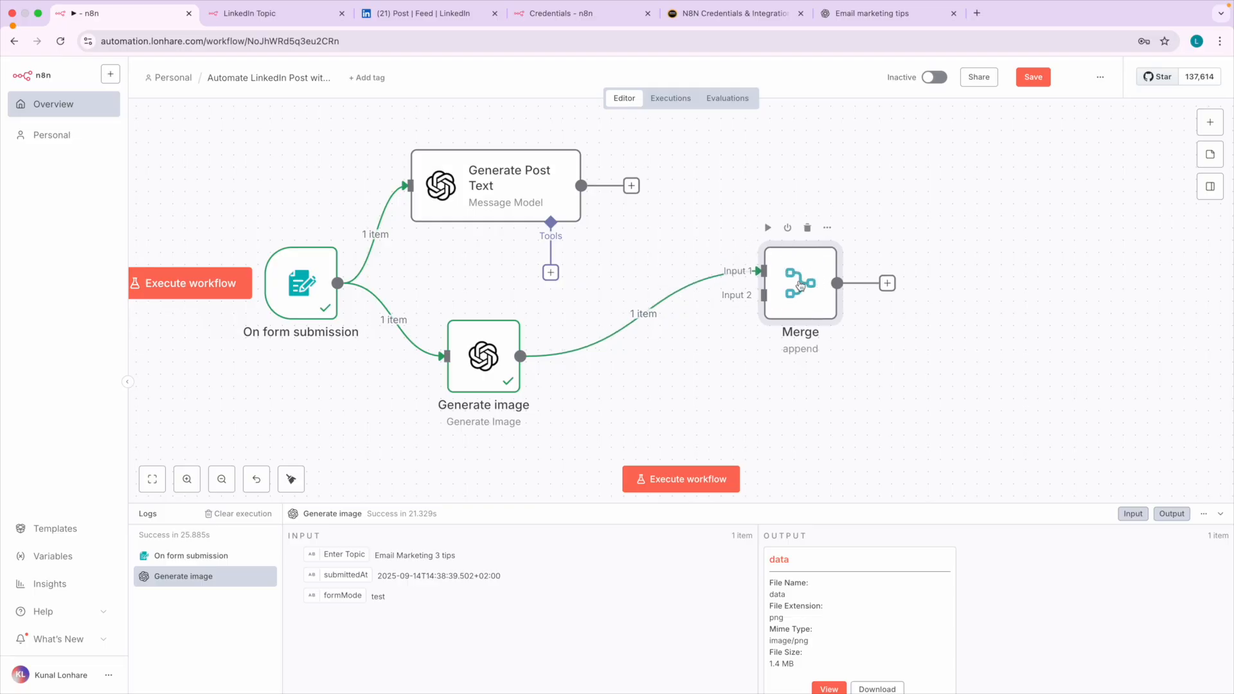
{"action": "left_click", "coordinate": [651, 307]}
{"action": "mouse_move", "coordinate": [807, 294]}
{"action": "left_mouse_down"}
{"action": "mouse_move", "coordinate": [760, 356]}
{"action": "mouse_move", "coordinate": [806, 275]}
{"action": "left_mouse_up"}
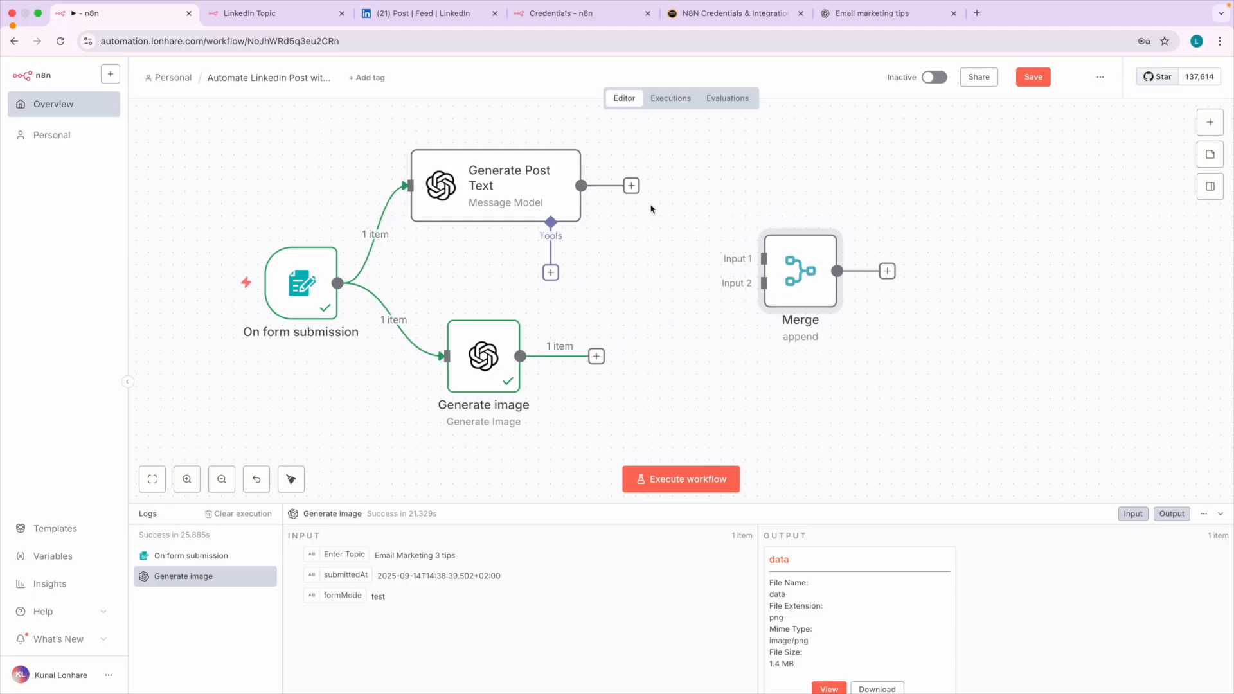
{"action": "left_click_drag", "start_coordinate": [632, 187], "coordinate": [741, 258]}
{"action": "left_click_drag", "start_coordinate": [596, 356], "coordinate": [749, 300]}
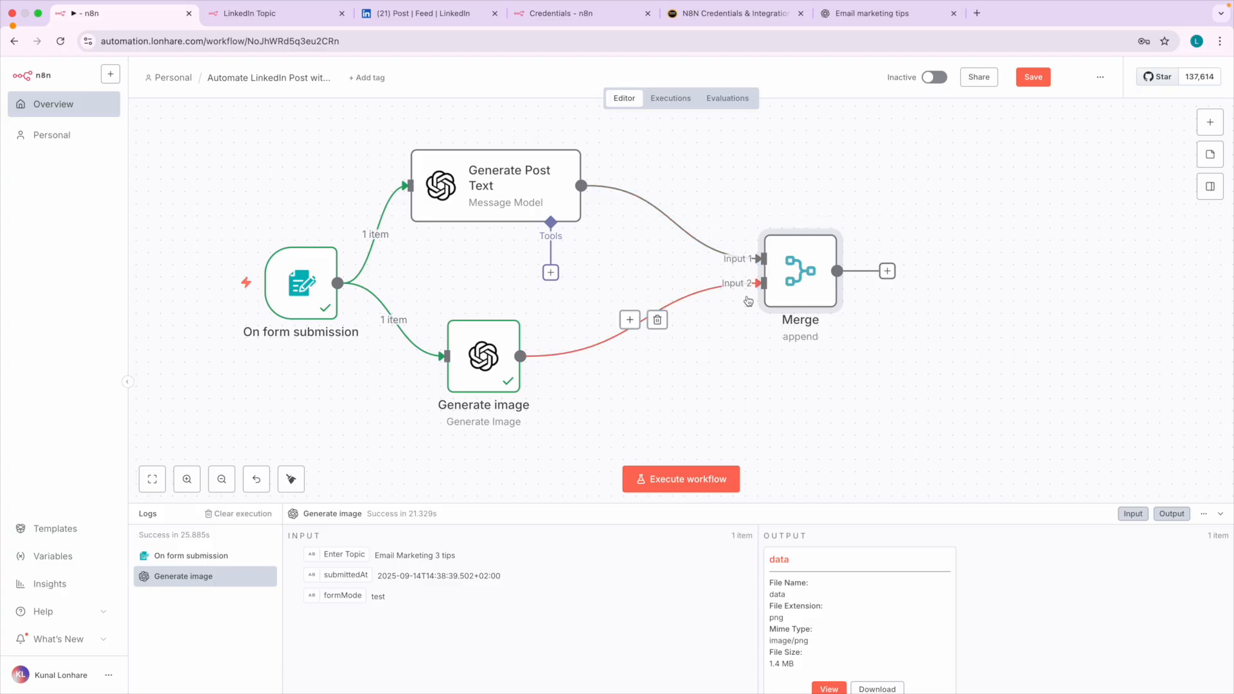
Set the Merge node's mode to Combine and Combine By to Position, and return to the canvas.
{"action": "double_click", "coordinate": [798, 275]}
{"action": "left_click", "coordinate": [134, 151]}
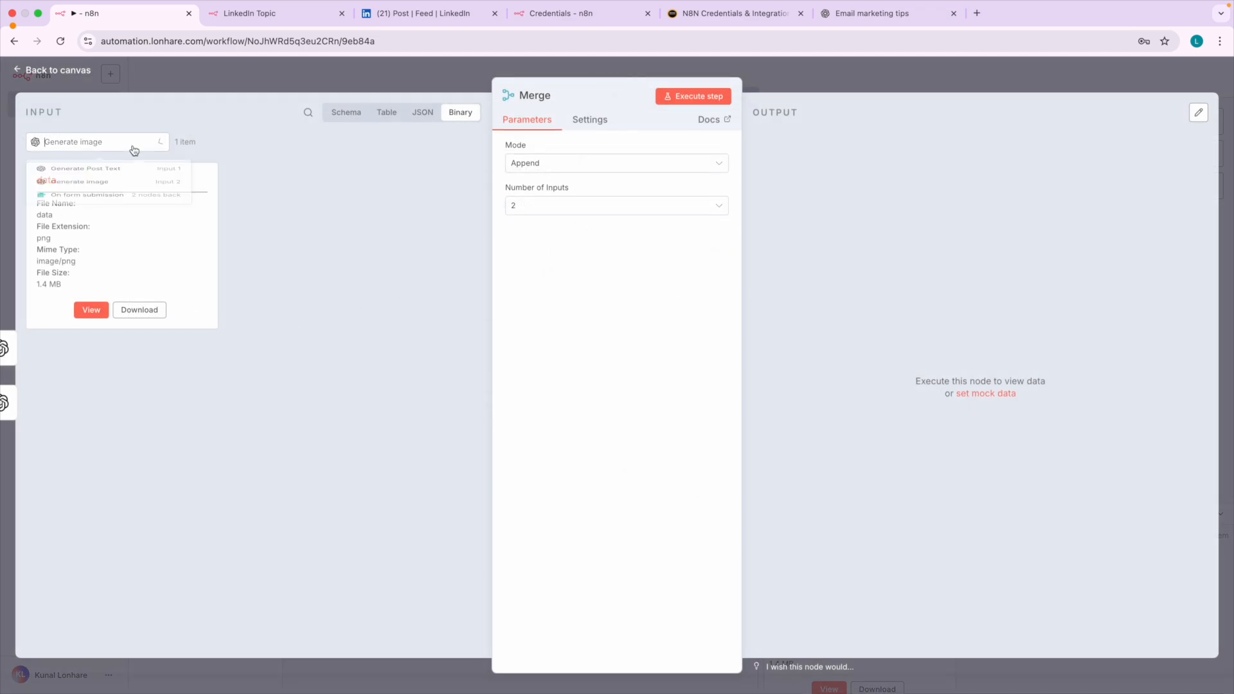
{"action": "left_click", "coordinate": [377, 360]}
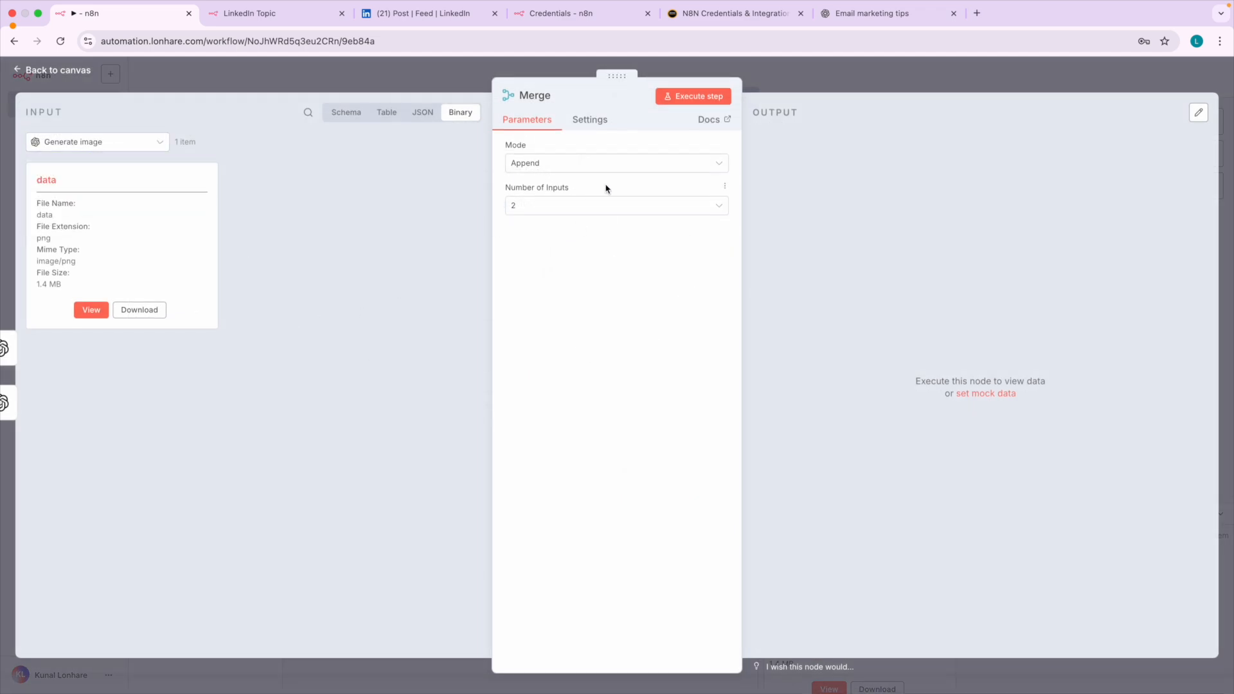
{"action": "left_click", "coordinate": [574, 169]}
{"action": "left_click", "coordinate": [585, 233]}
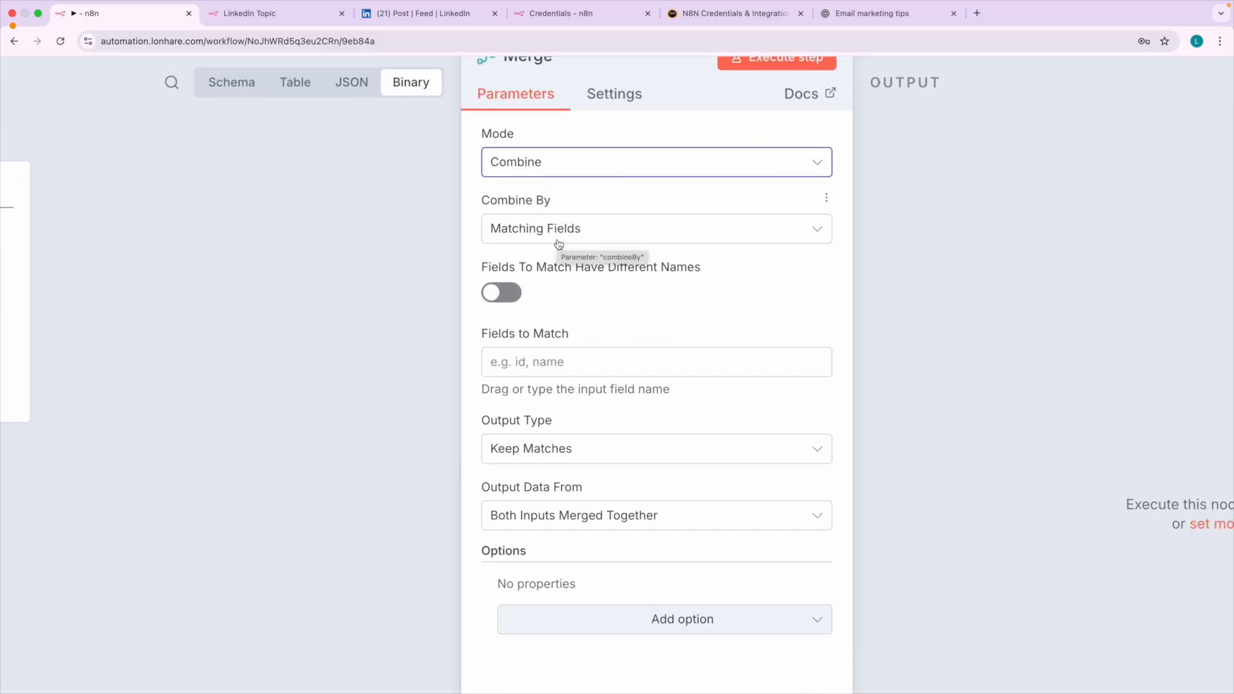
{"action": "left_click", "coordinate": [558, 243]}
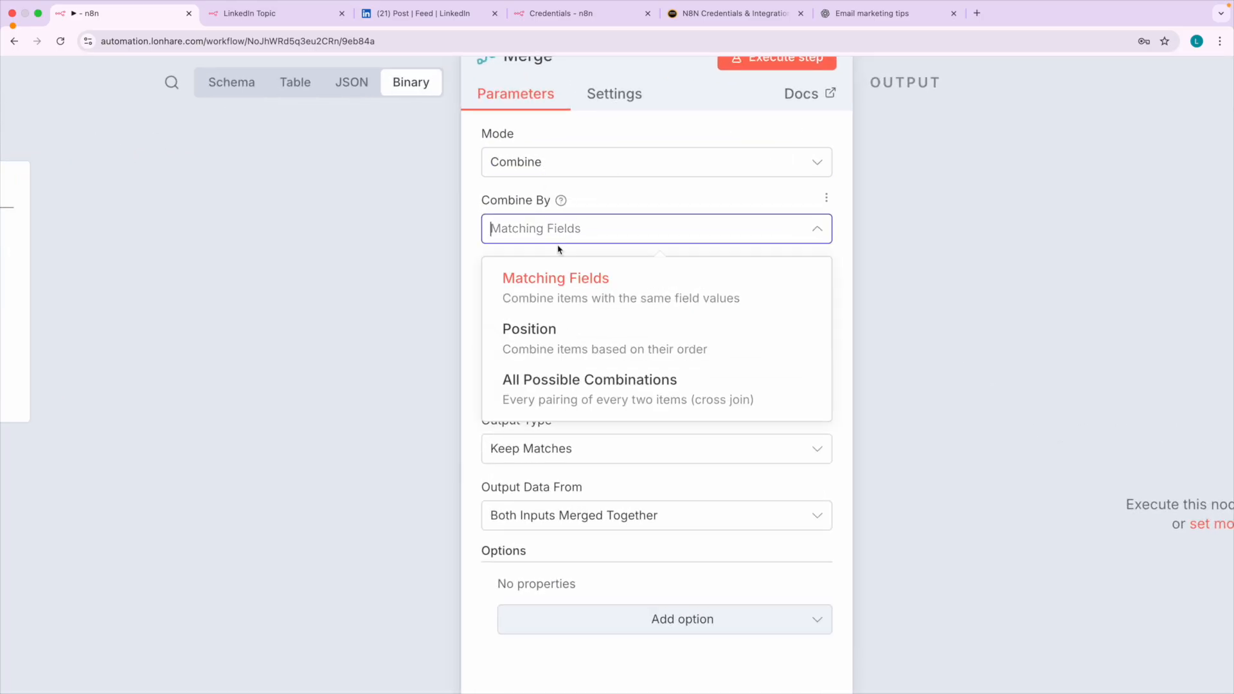
{"action": "left_click", "coordinate": [560, 355]}
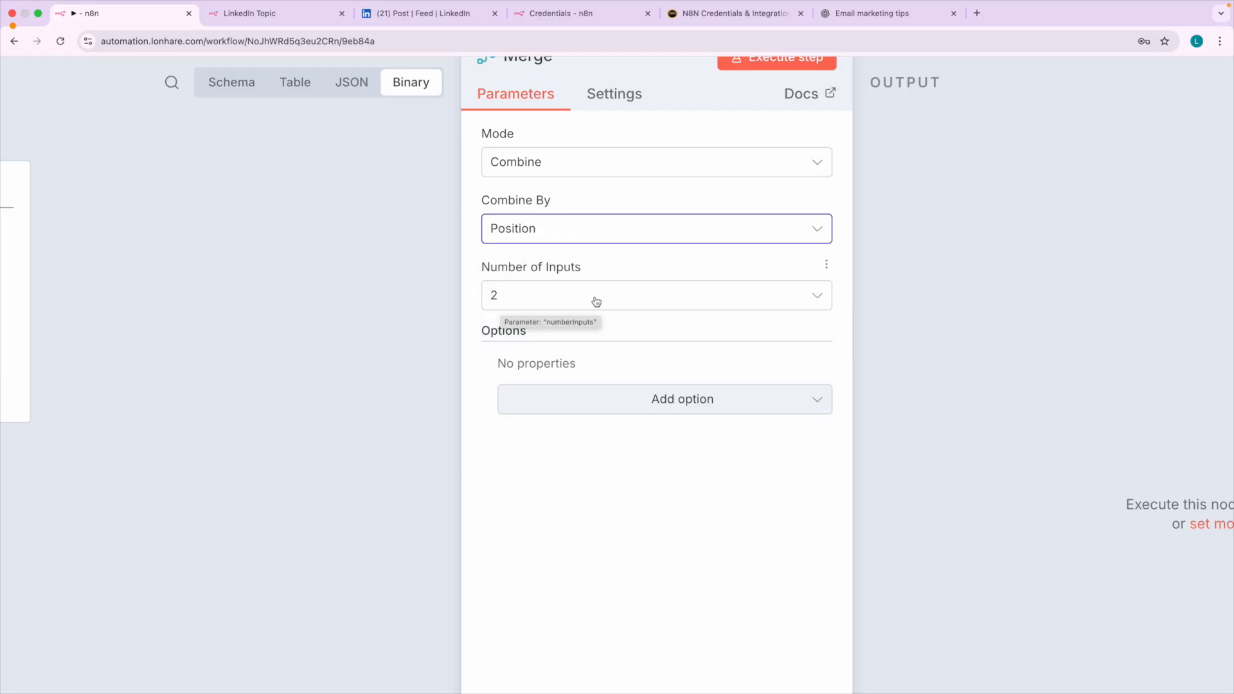
{"action": "left_click", "coordinate": [82, 74]}
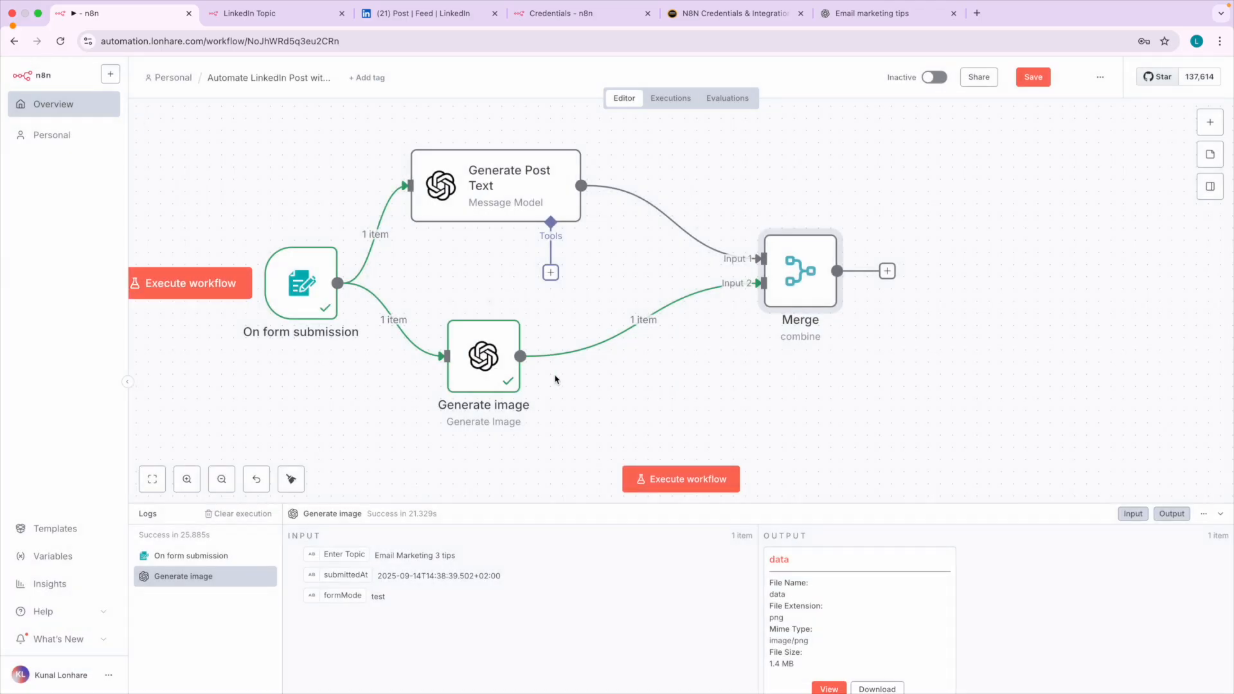
Reopen the Merge node and execute it to combine the generated text and image.
{"action": "double_click", "coordinate": [812, 289]}
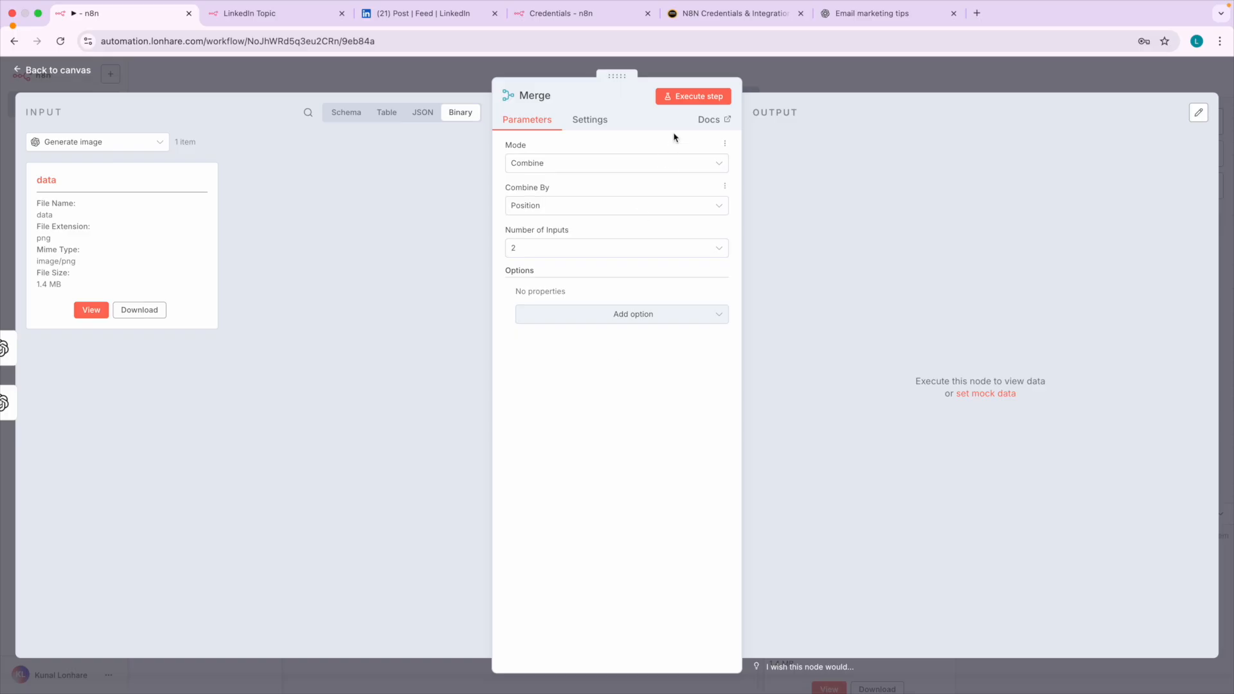
{"action": "left_click", "coordinate": [698, 97]}
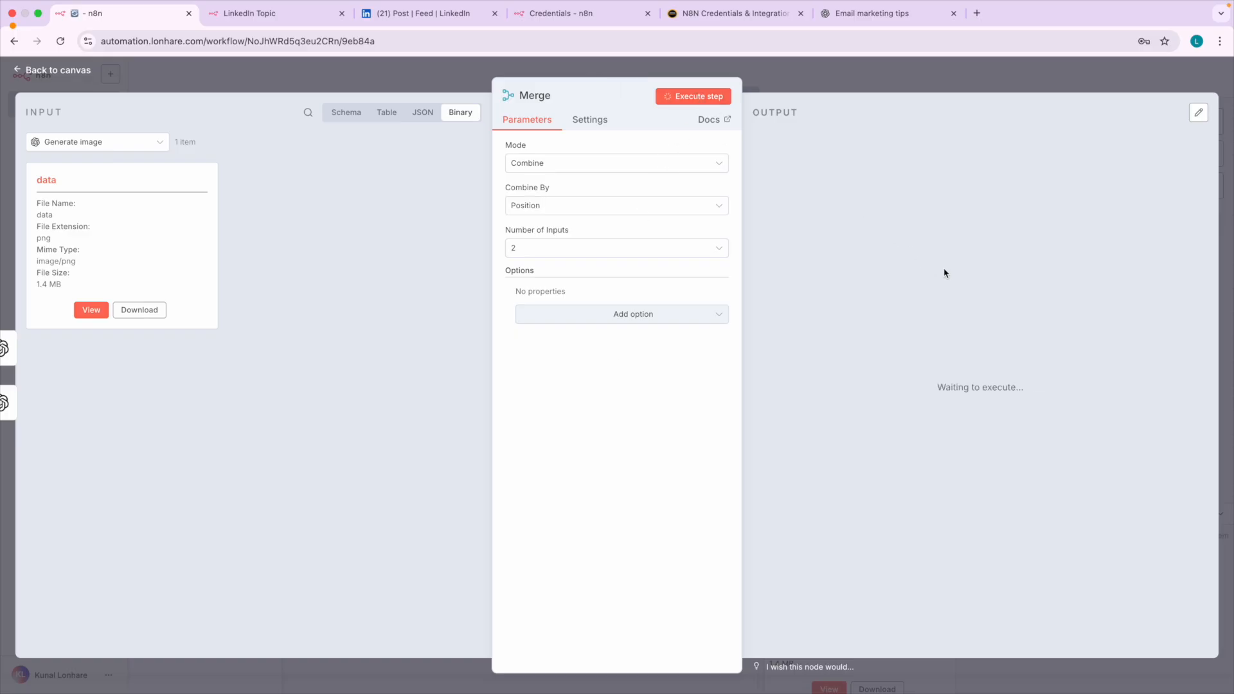
{"action": "scroll", "coordinate": [971, 334], "scroll_direction": "up", "scroll_amount": 4}
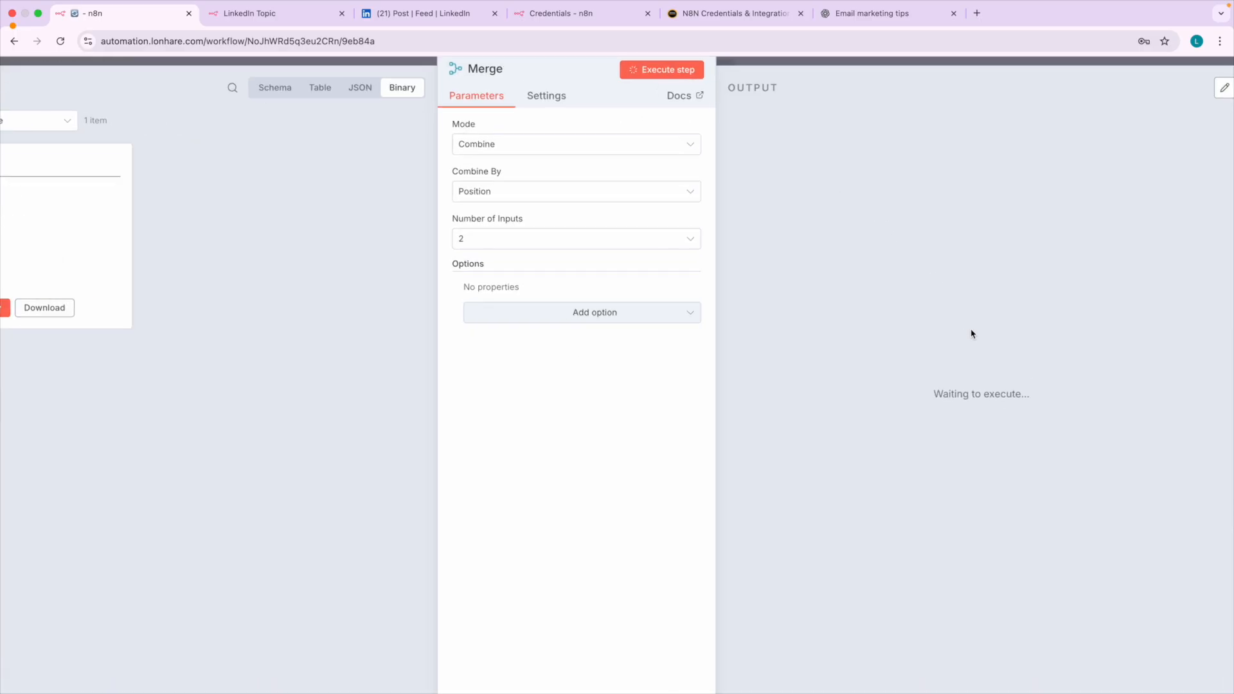
{"action": "scroll", "coordinate": [983, 331], "scroll_direction": "down", "scroll_amount": 4}
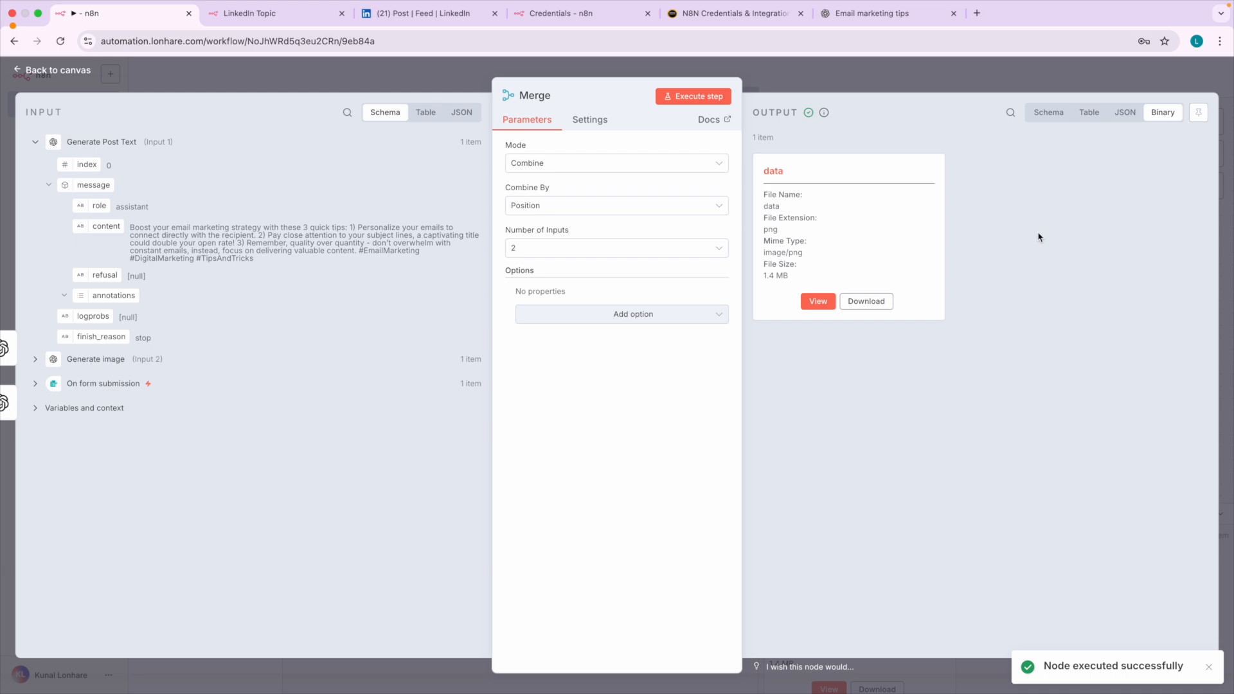
Examine the Merge output as JSON, binary and schema, check the published LinkedIn post for comparison, and return to the workflow.
{"action": "left_click", "coordinate": [1125, 113]}
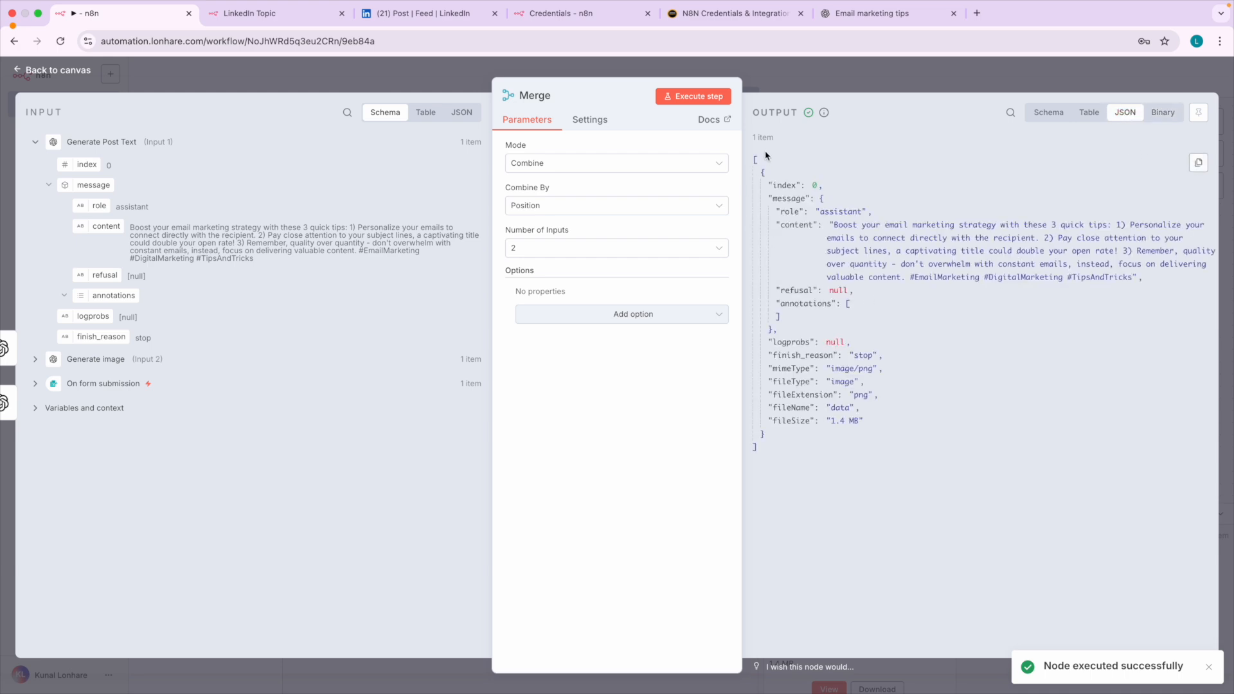
{"action": "left_click", "coordinate": [1154, 121]}
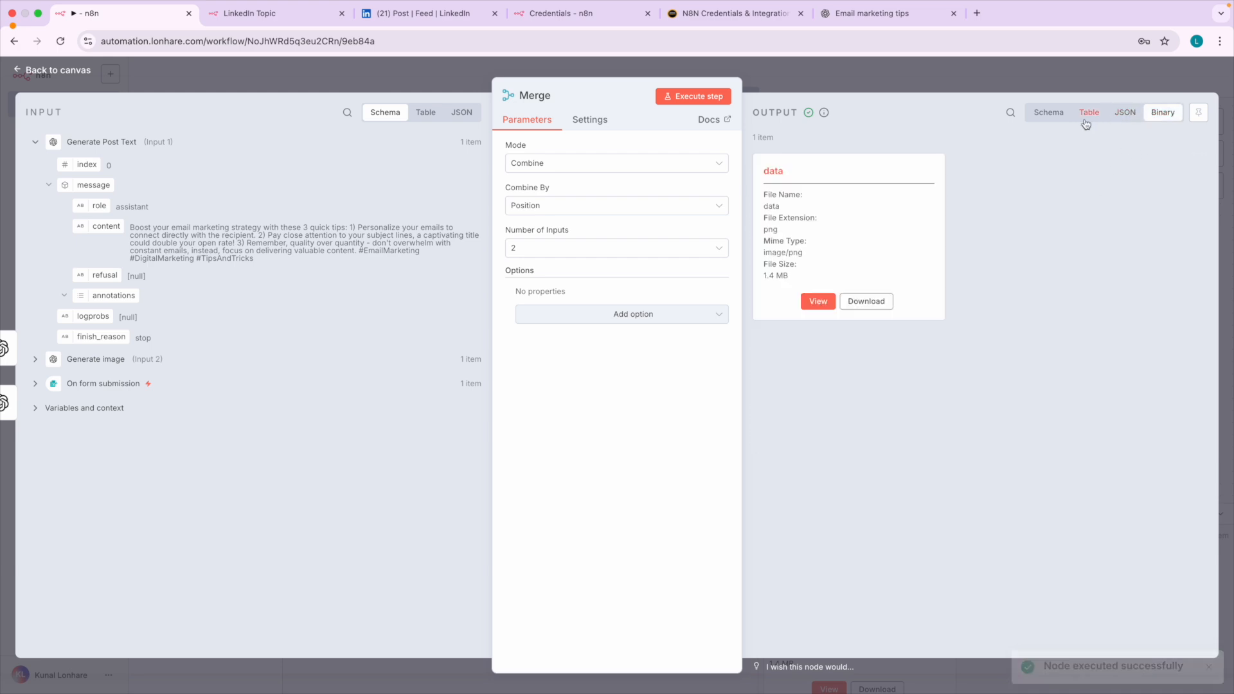
{"action": "left_click", "coordinate": [1051, 117]}
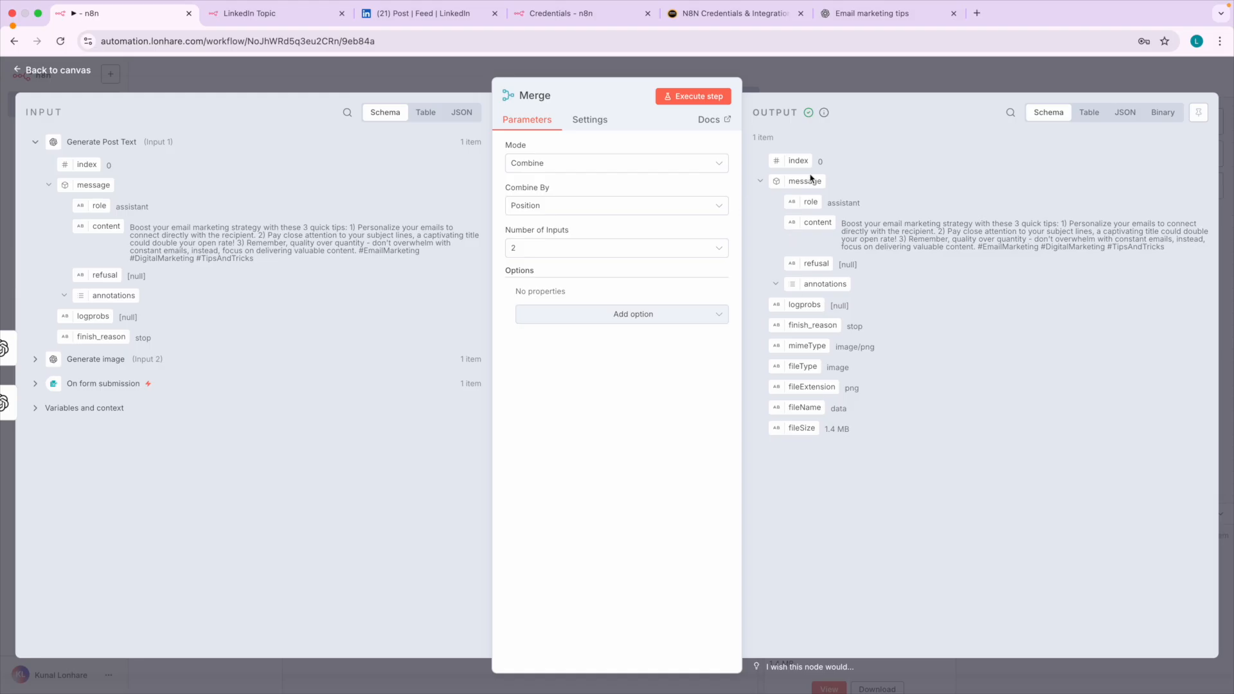
{"action": "left_click", "coordinate": [88, 77]}
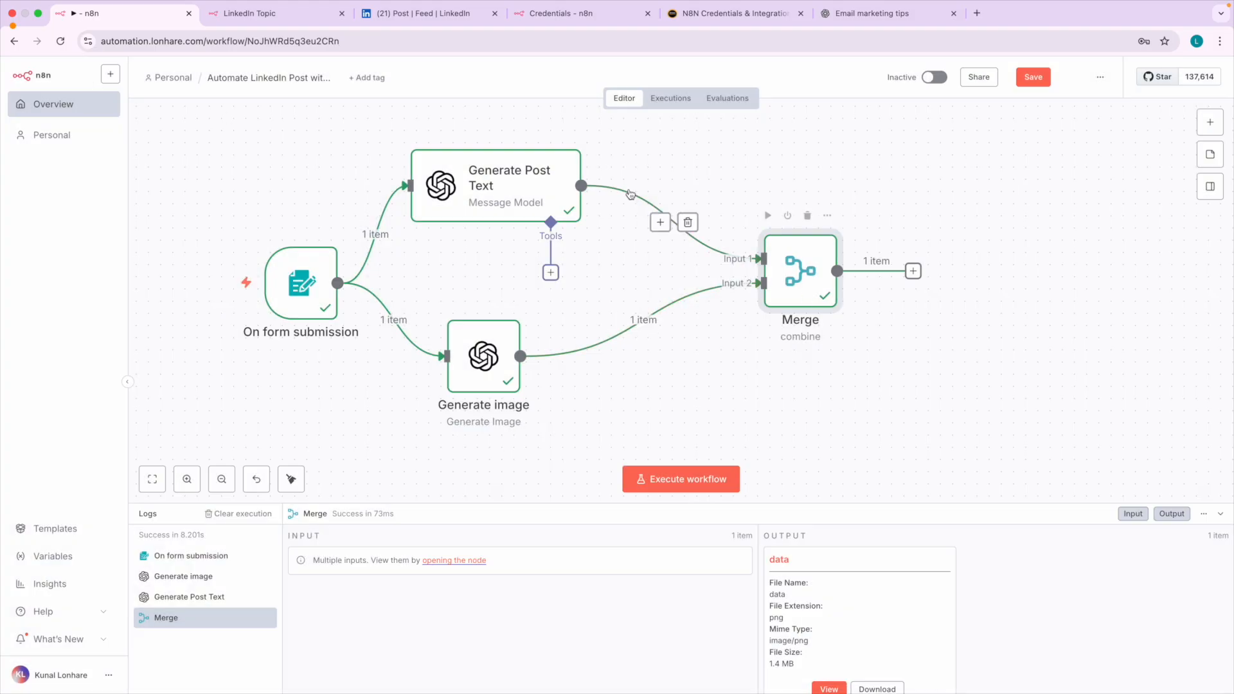
{"action": "left_click", "coordinate": [435, 14]}
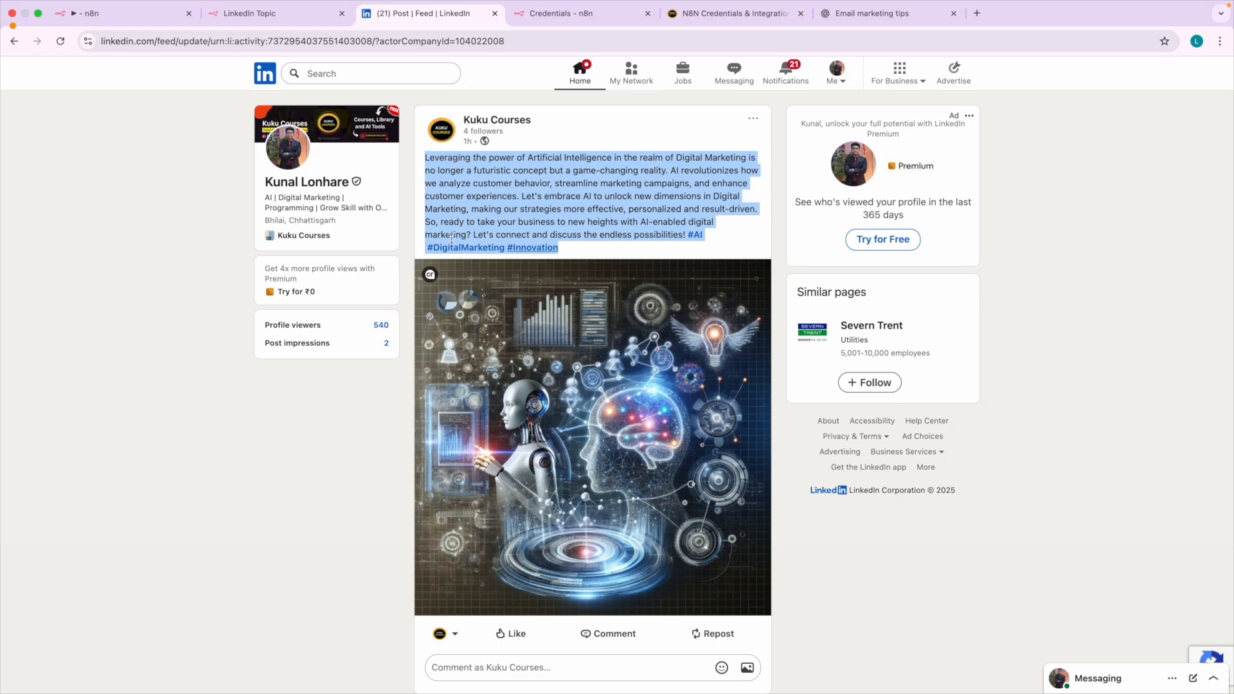
{"action": "left_click", "coordinate": [137, 22]}
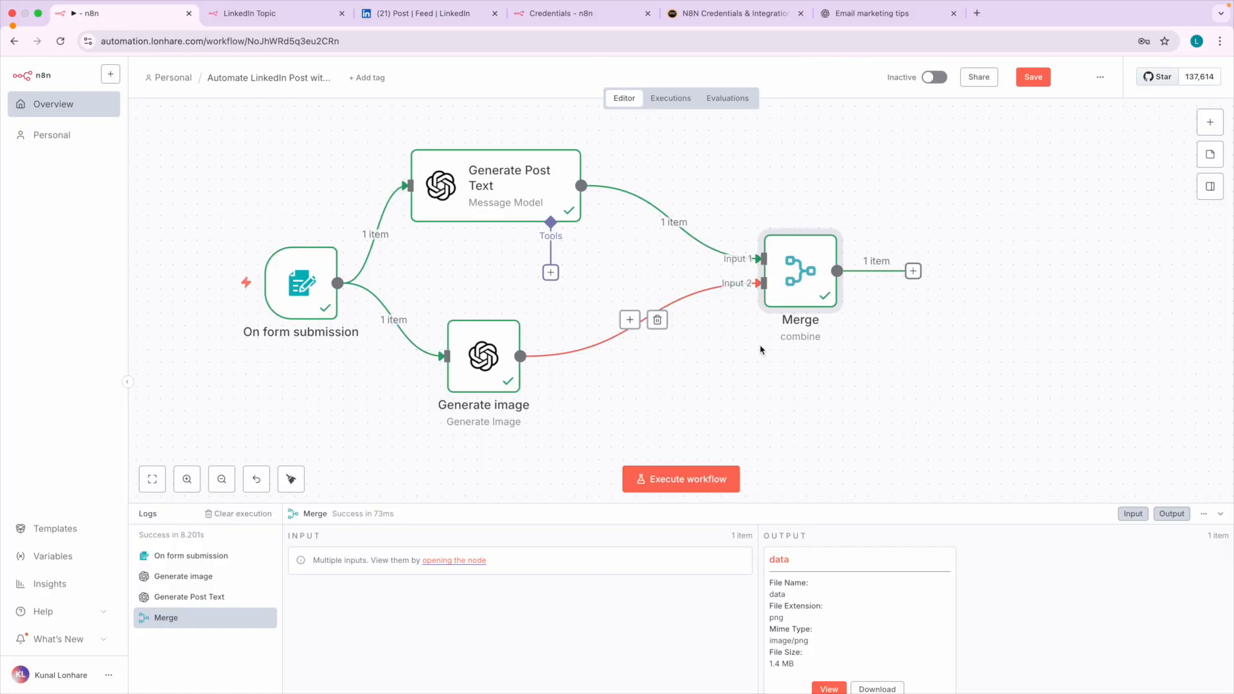
{"action": "scroll", "coordinate": [758, 352], "scroll_direction": "right", "scroll_amount": 2}
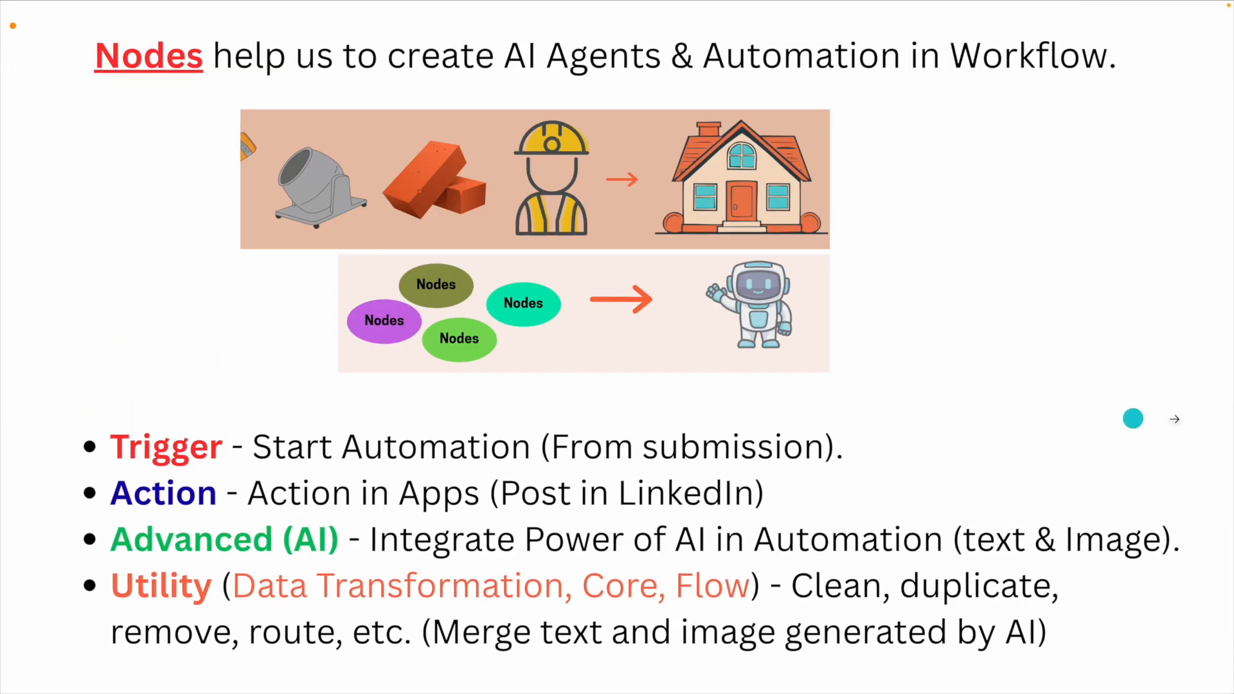
{"action": "left_click", "coordinate": [1175, 419]}
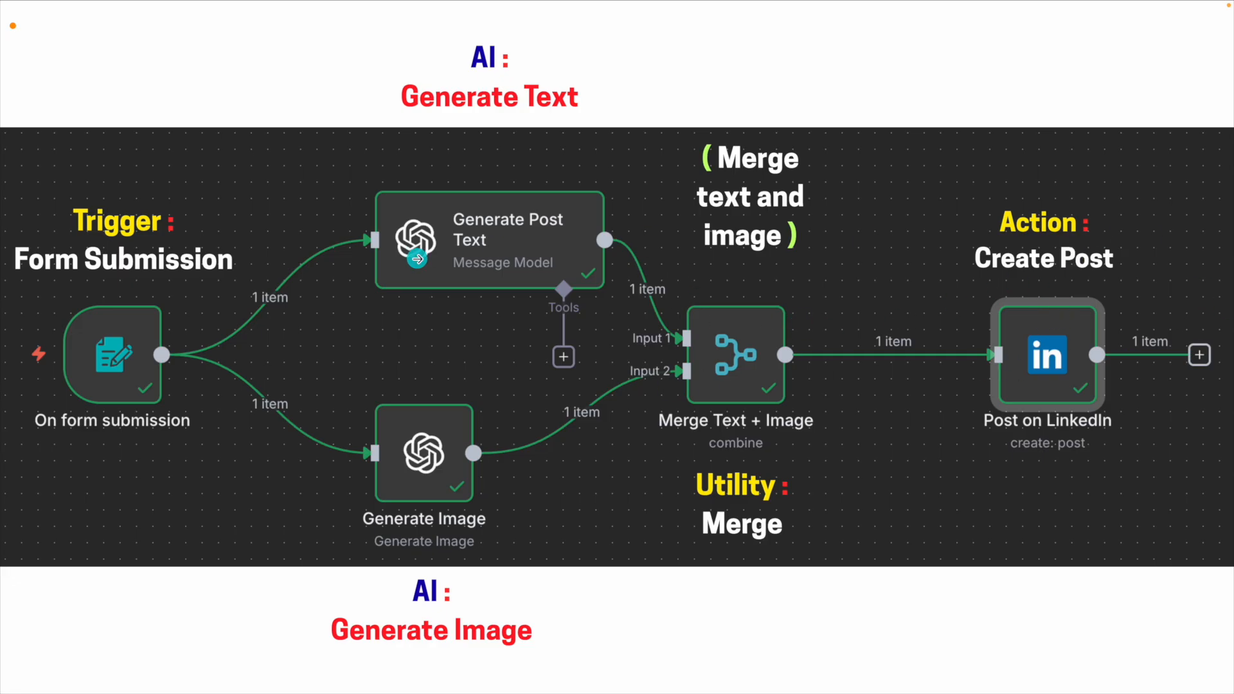
{"action": "left_click", "coordinate": [204, 298]}
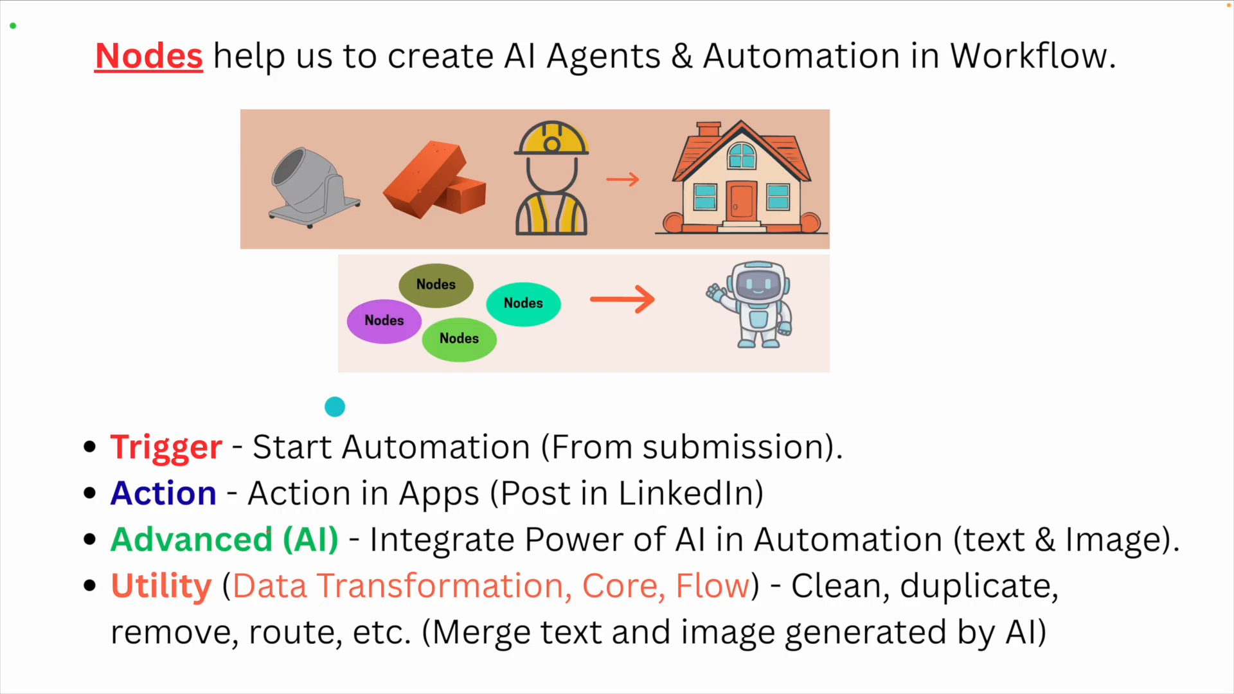
{"action": "left_click_drag", "start_coordinate": [122, 469], "coordinate": [241, 469]}
{"action": "left_click_drag", "start_coordinate": [163, 552], "coordinate": [355, 551]}
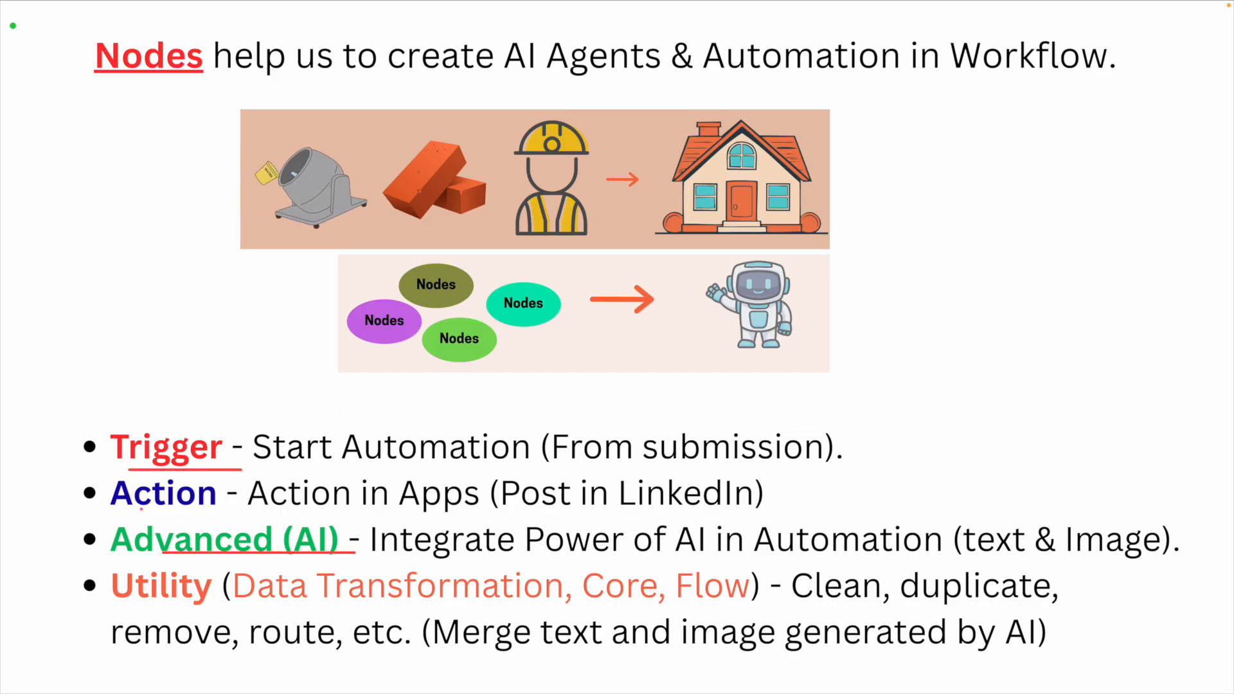
{"action": "left_click_drag", "start_coordinate": [153, 607], "coordinate": [240, 608]}
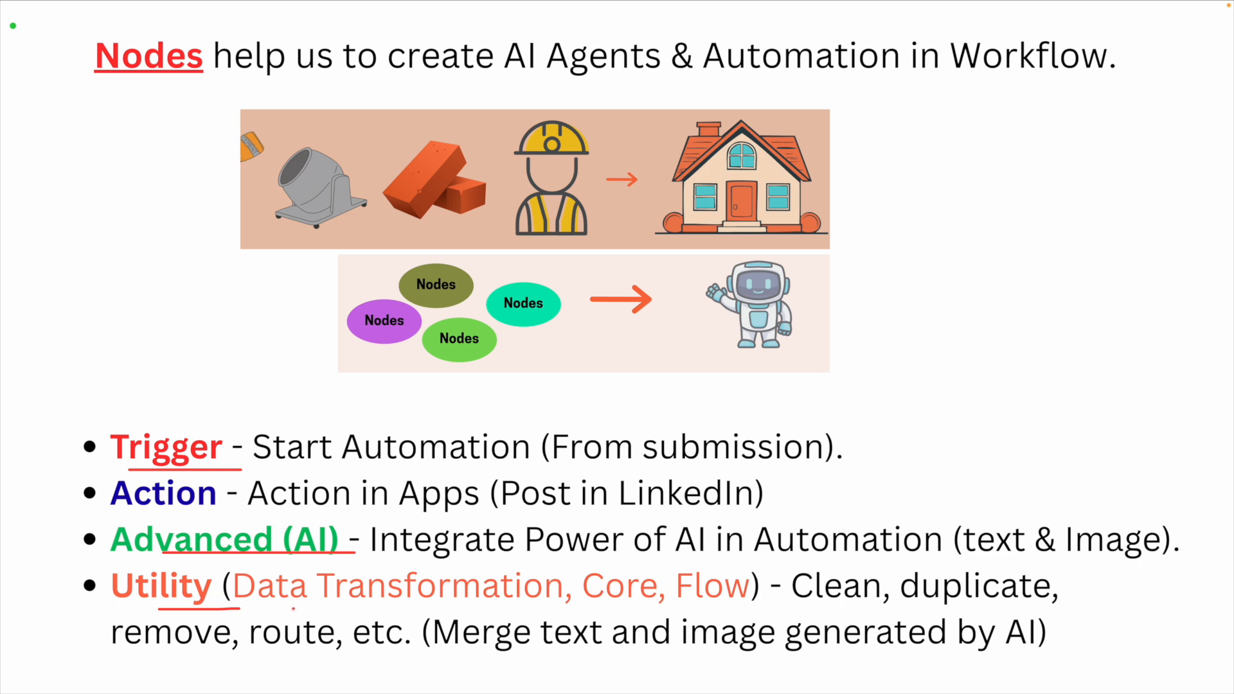
{"action": "left_click_drag", "start_coordinate": [111, 507], "coordinate": [208, 506]}
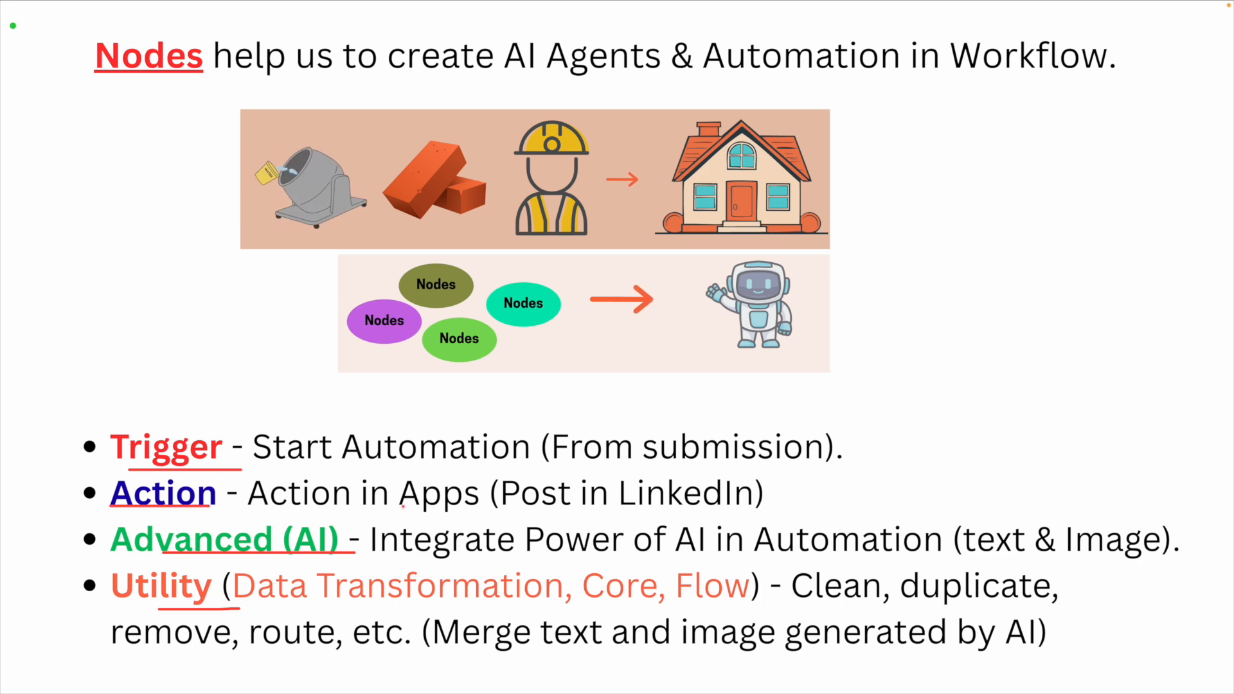
{"action": "mouse_move", "coordinate": [404, 508]}
{"action": "left_mouse_down"}
{"action": "mouse_move", "coordinate": [466, 461]}
{"action": "mouse_move", "coordinate": [383, 504]}
{"action": "left_mouse_up"}
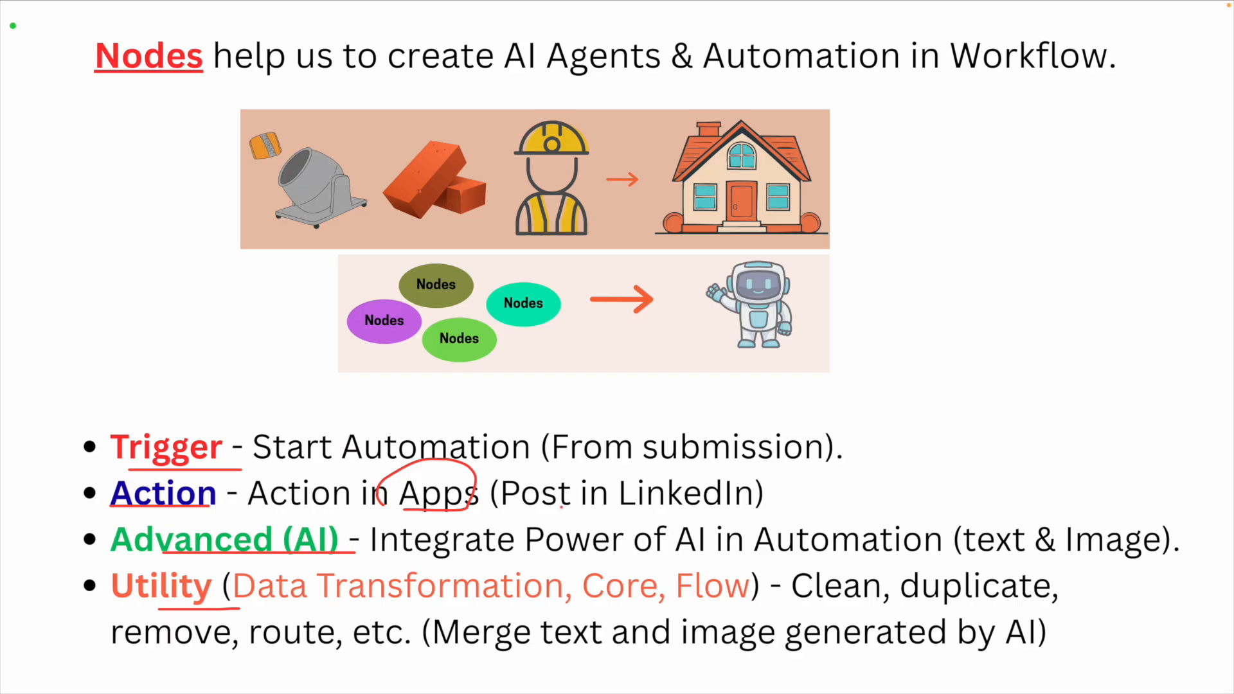
{"action": "mouse_move", "coordinate": [487, 514]}
{"action": "left_mouse_down"}
{"action": "mouse_move", "coordinate": [643, 503]}
{"action": "mouse_move", "coordinate": [607, 514]}
{"action": "mouse_move", "coordinate": [655, 522]}
{"action": "left_mouse_up"}
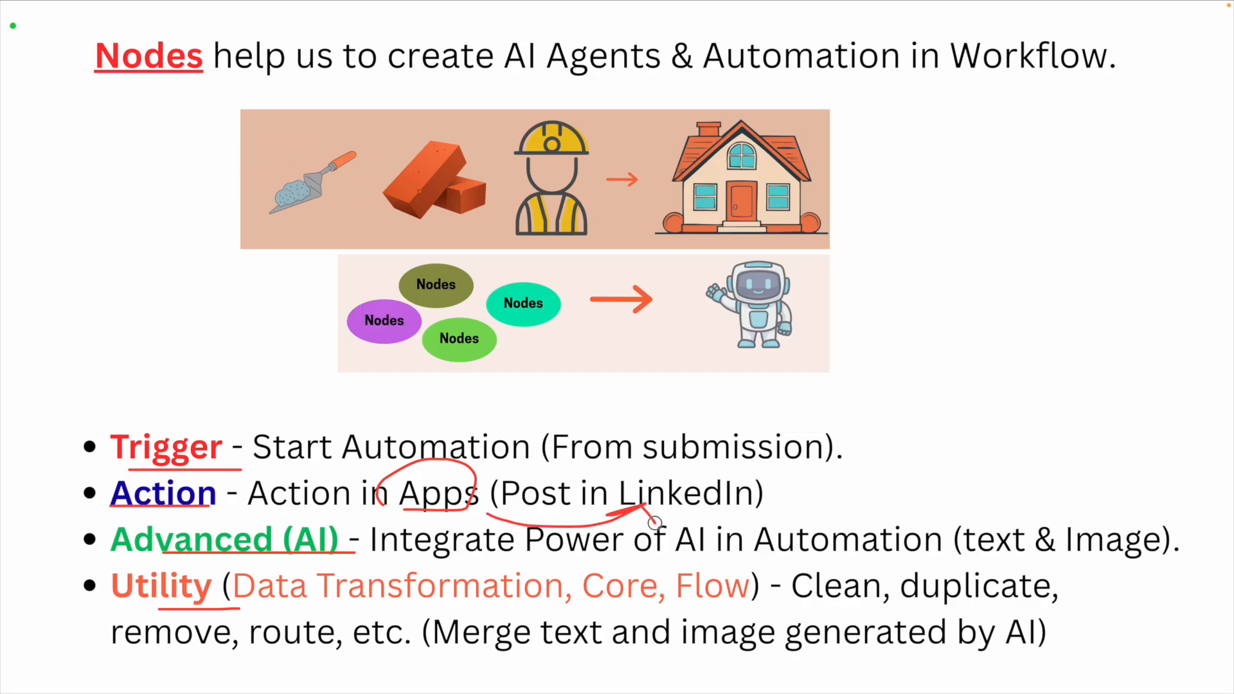
{"action": "mouse_move", "coordinate": [546, 483]}
{"action": "left_mouse_down"}
{"action": "mouse_move", "coordinate": [604, 454]}
{"action": "mouse_move", "coordinate": [652, 477]}
{"action": "left_mouse_up"}
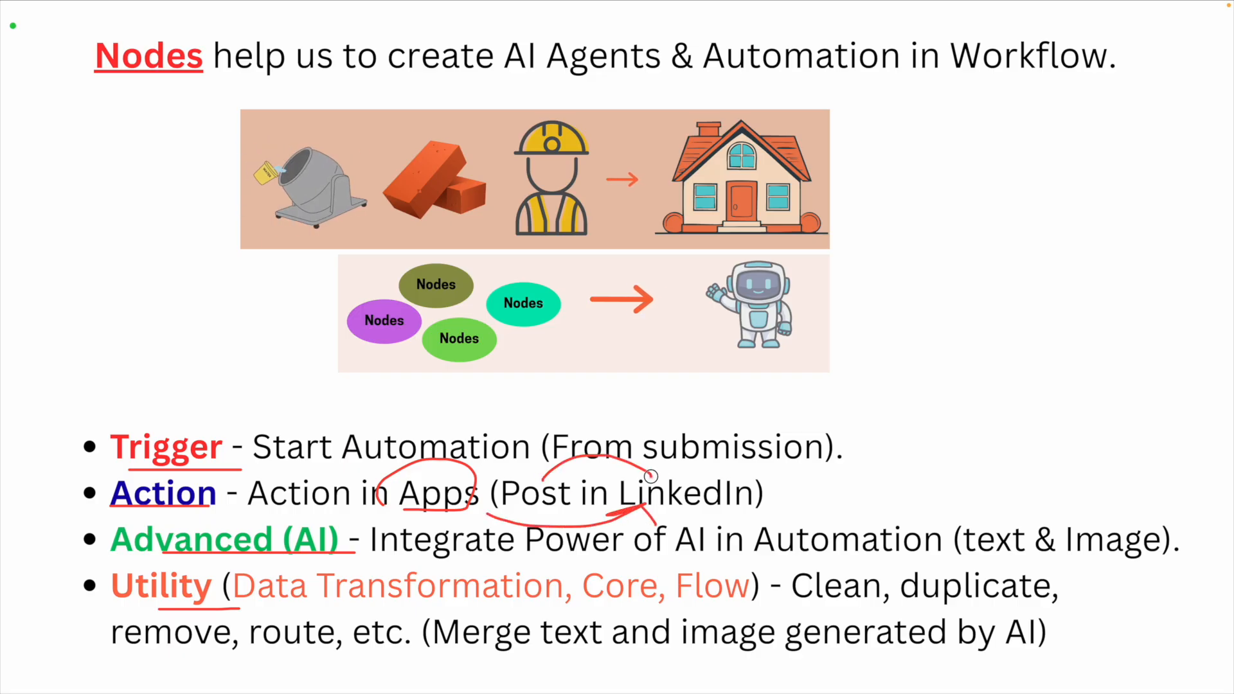
{"action": "key", "text": "Escape"}
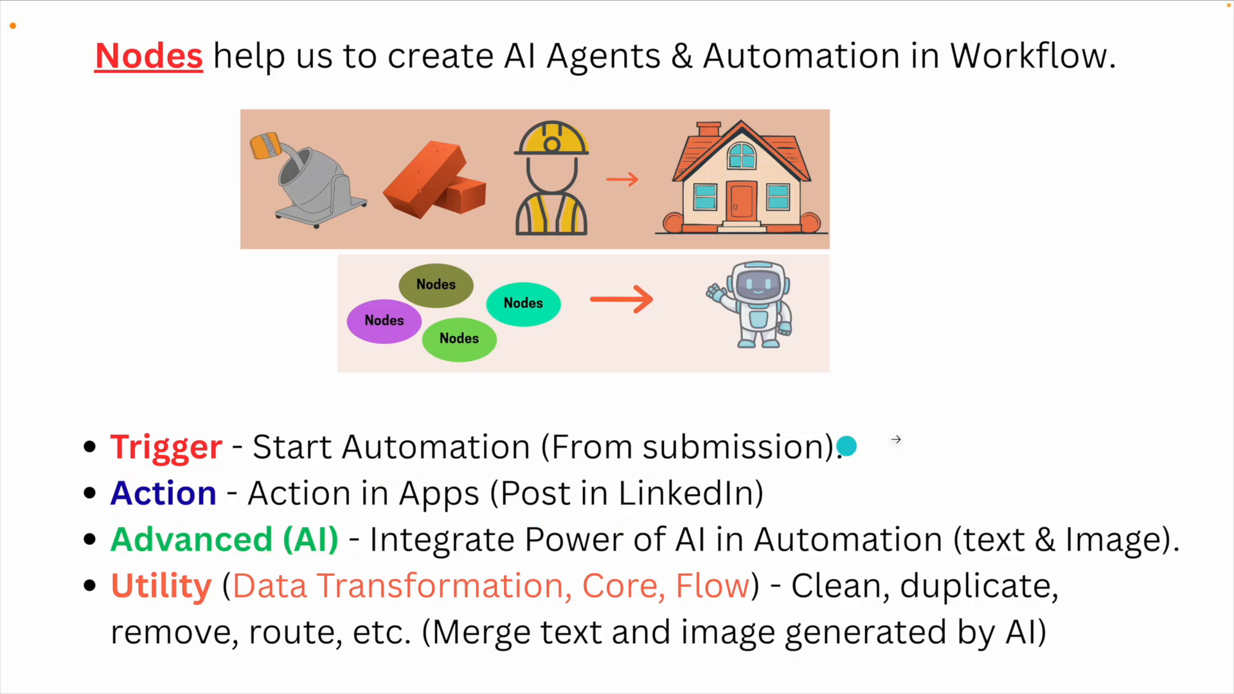
{"action": "left_click", "coordinate": [984, 430]}
{"action": "scroll", "coordinate": [1017, 328], "scroll_direction": "up", "scroll_amount": 3}
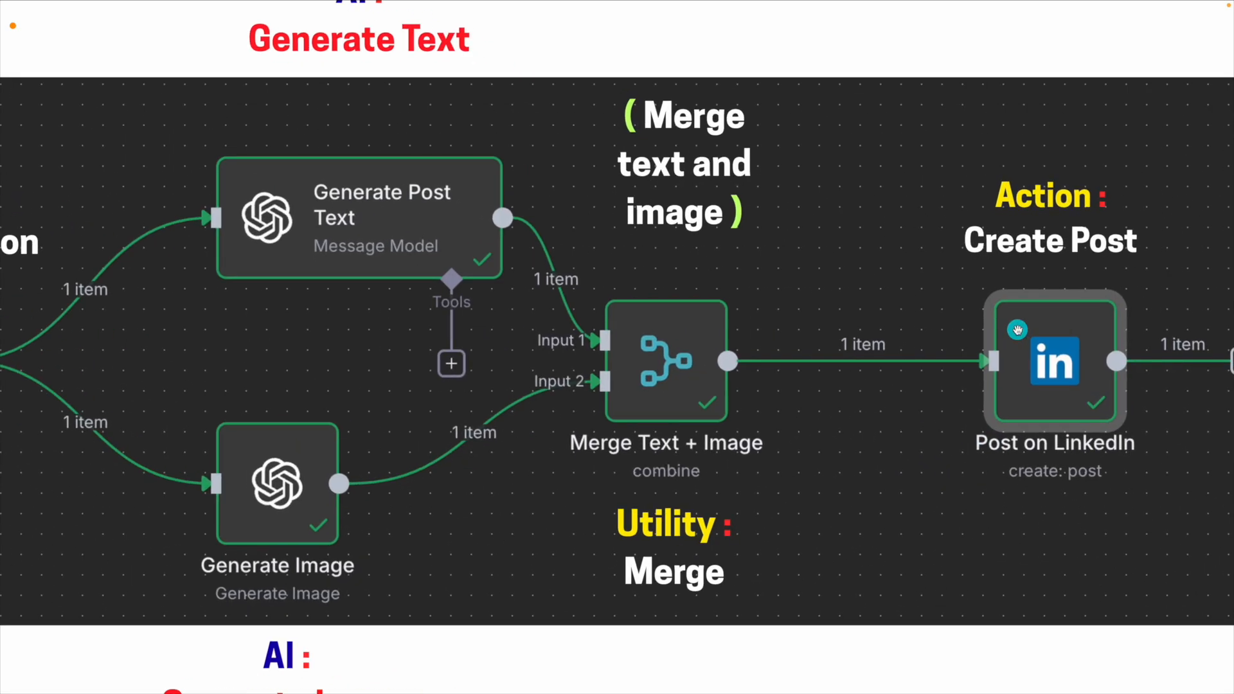
{"action": "scroll", "coordinate": [704, 432], "scroll_direction": "right", "scroll_amount": 1}
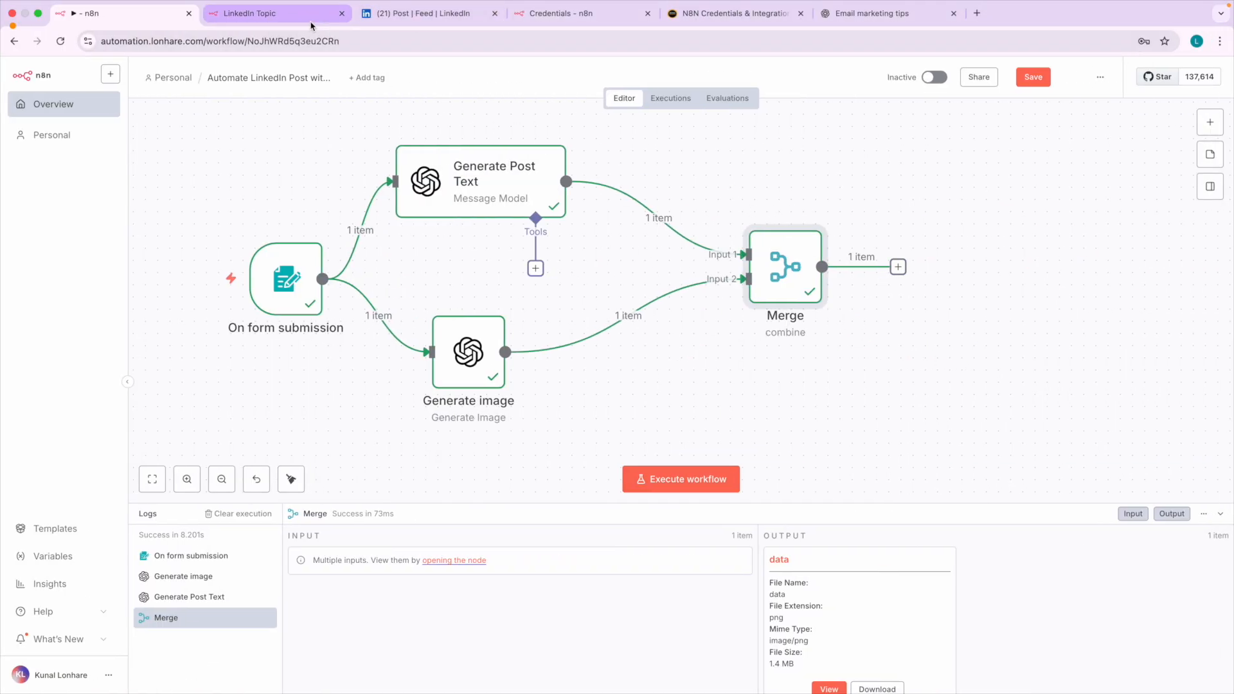
Check the credentials guide for LinkedIn, add a LinkedIn Create a post node after Merge, and return to the canvas.
{"action": "left_click", "coordinate": [730, 14]}
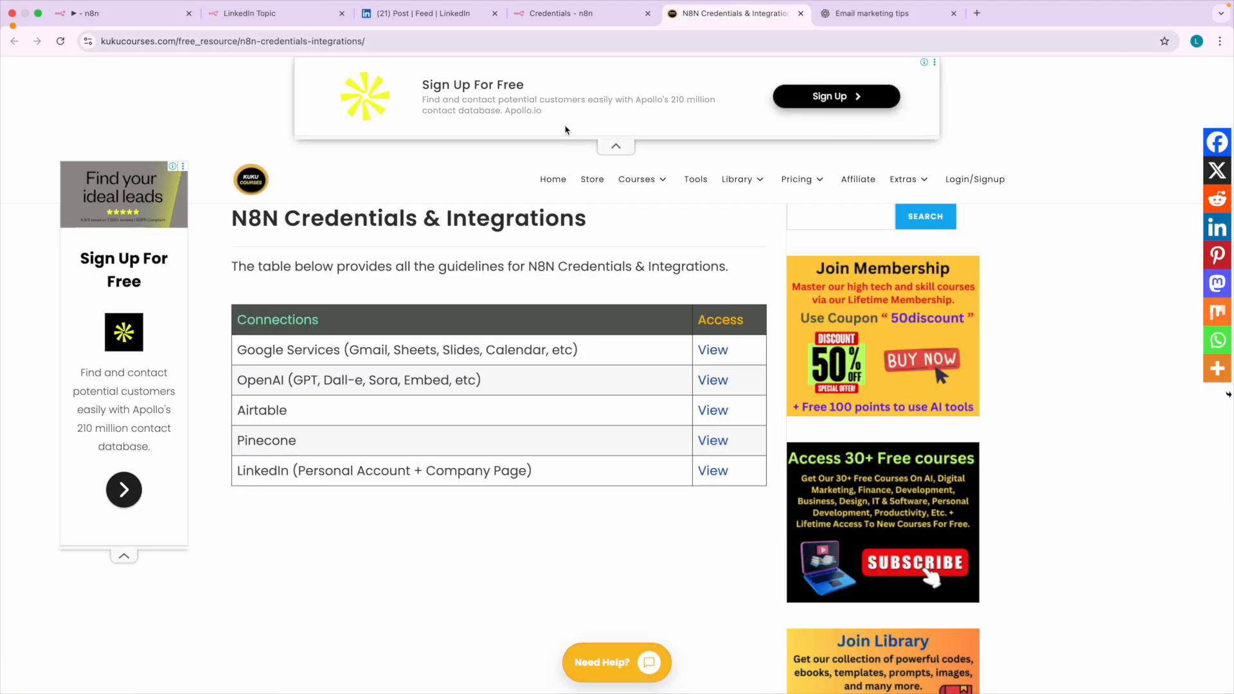
{"action": "scroll", "coordinate": [252, 472], "scroll_direction": "up", "scroll_amount": 5}
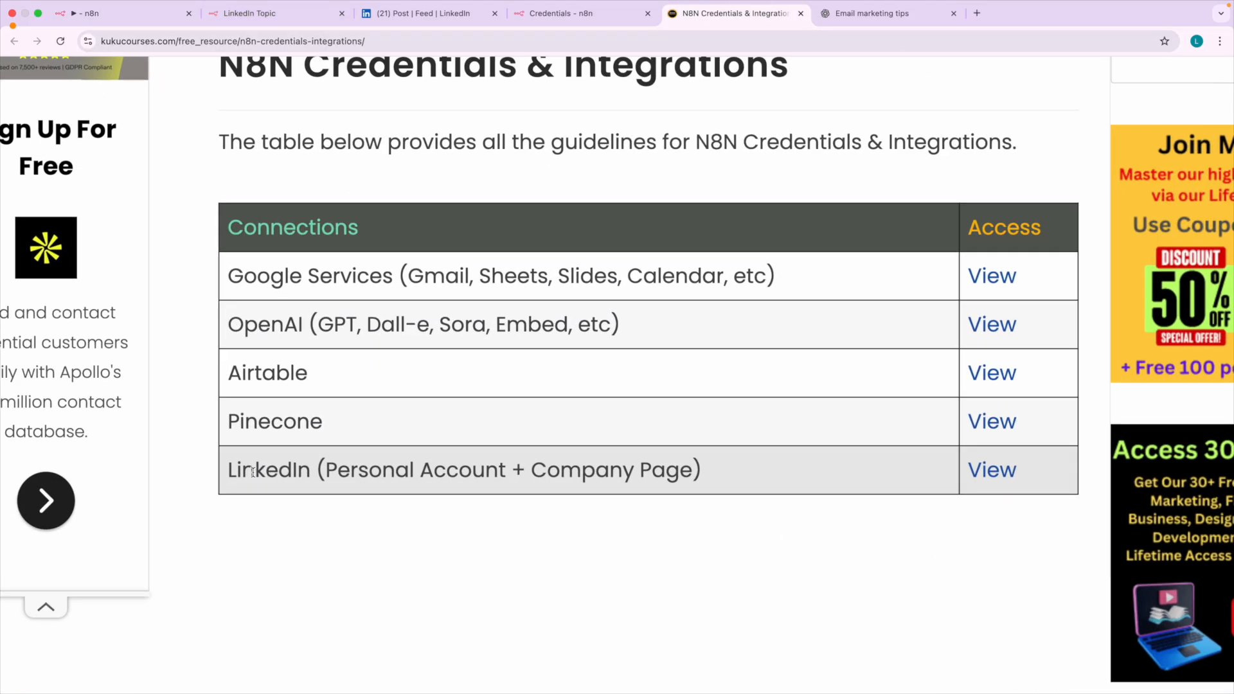
{"action": "left_click", "coordinate": [125, 18]}
{"action": "left_click", "coordinate": [899, 267]}
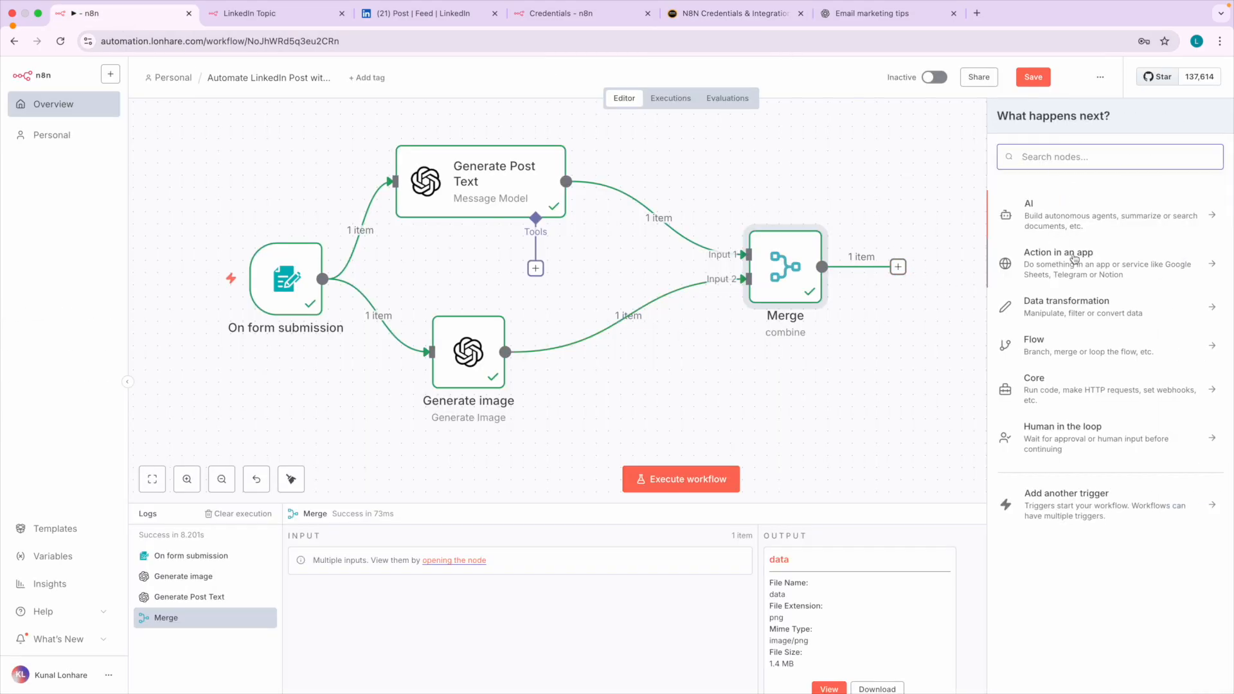
{"action": "left_click", "coordinate": [1070, 260]}
{"action": "type", "text": "link"}
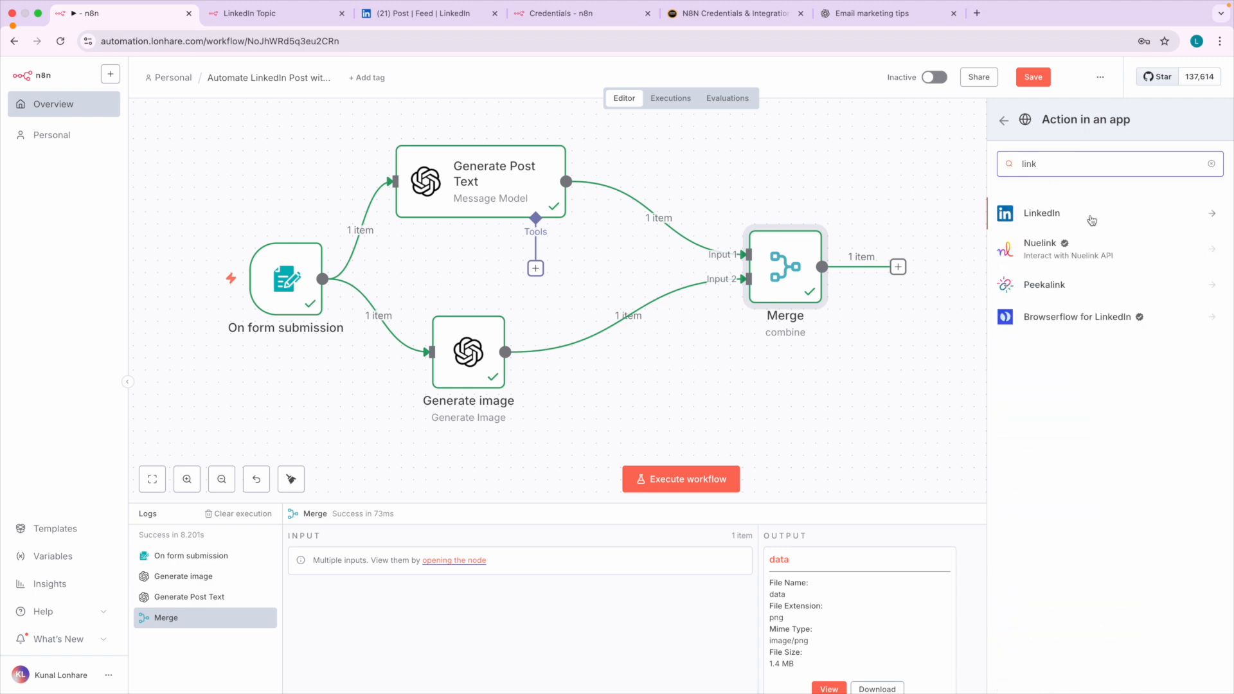
{"action": "left_click", "coordinate": [1091, 218]}
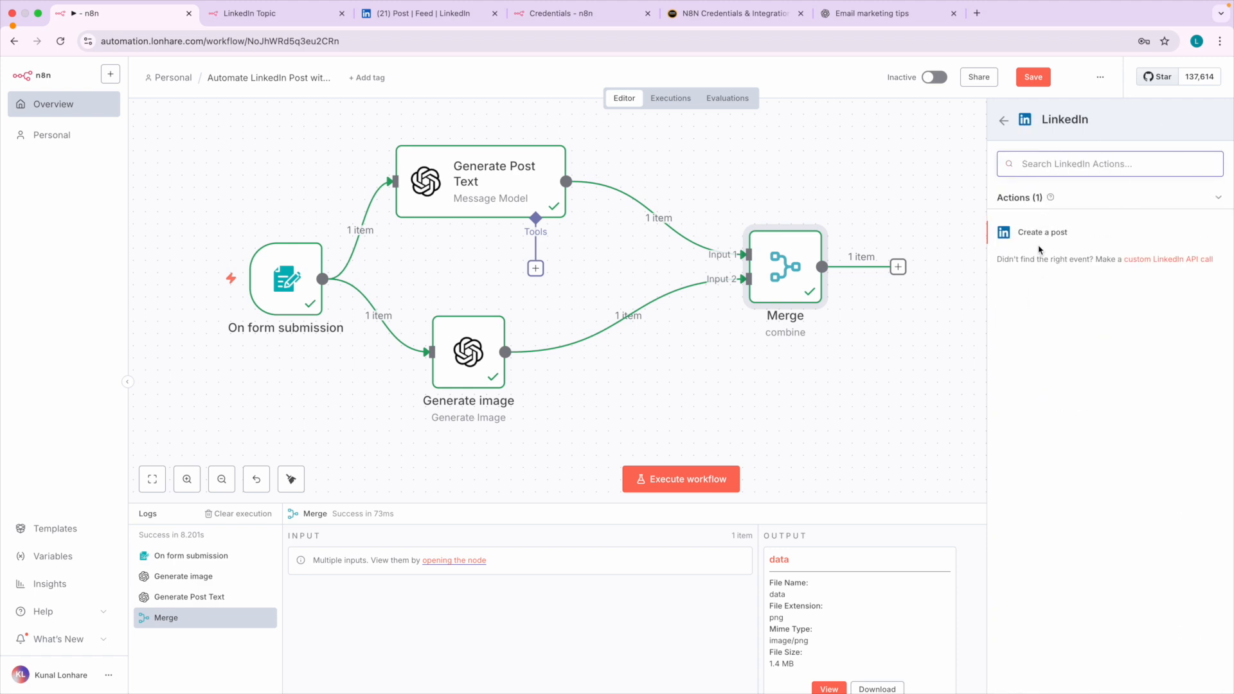
{"action": "left_click", "coordinate": [1051, 234]}
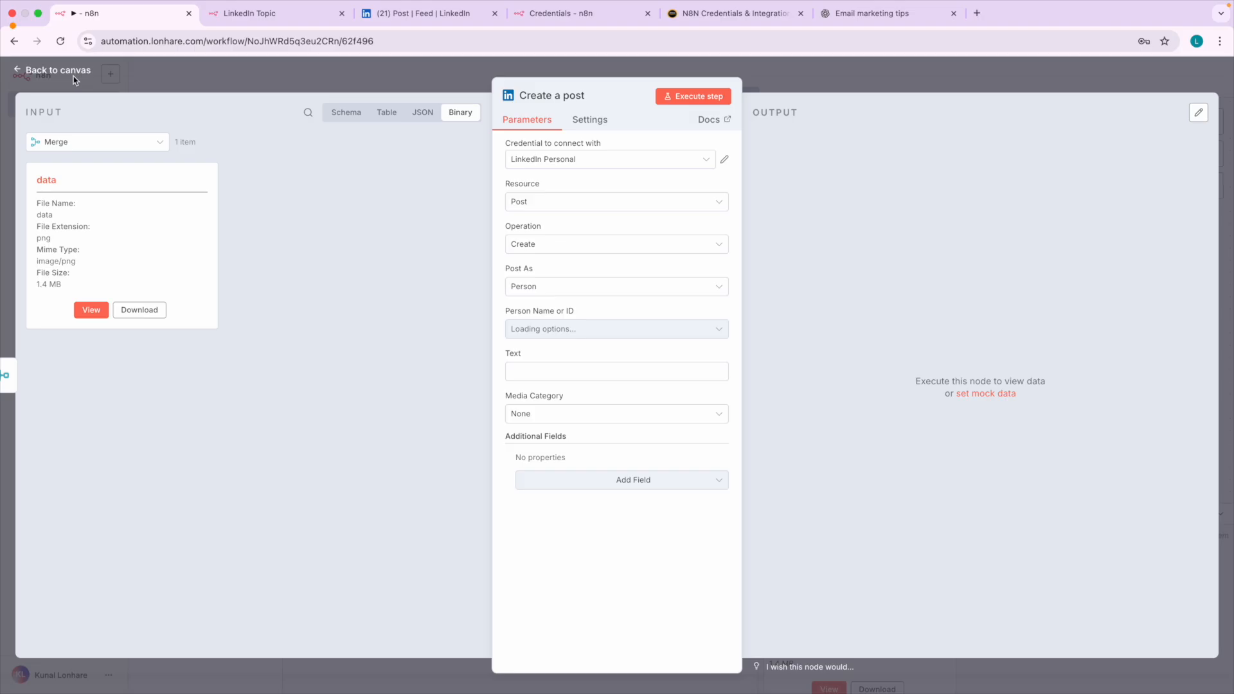
{"action": "left_click", "coordinate": [59, 70]}
{"action": "scroll", "coordinate": [766, 302], "scroll_direction": "right", "scroll_amount": 4}
{"action": "scroll", "coordinate": [766, 299], "scroll_direction": "right", "scroll_amount": 1}
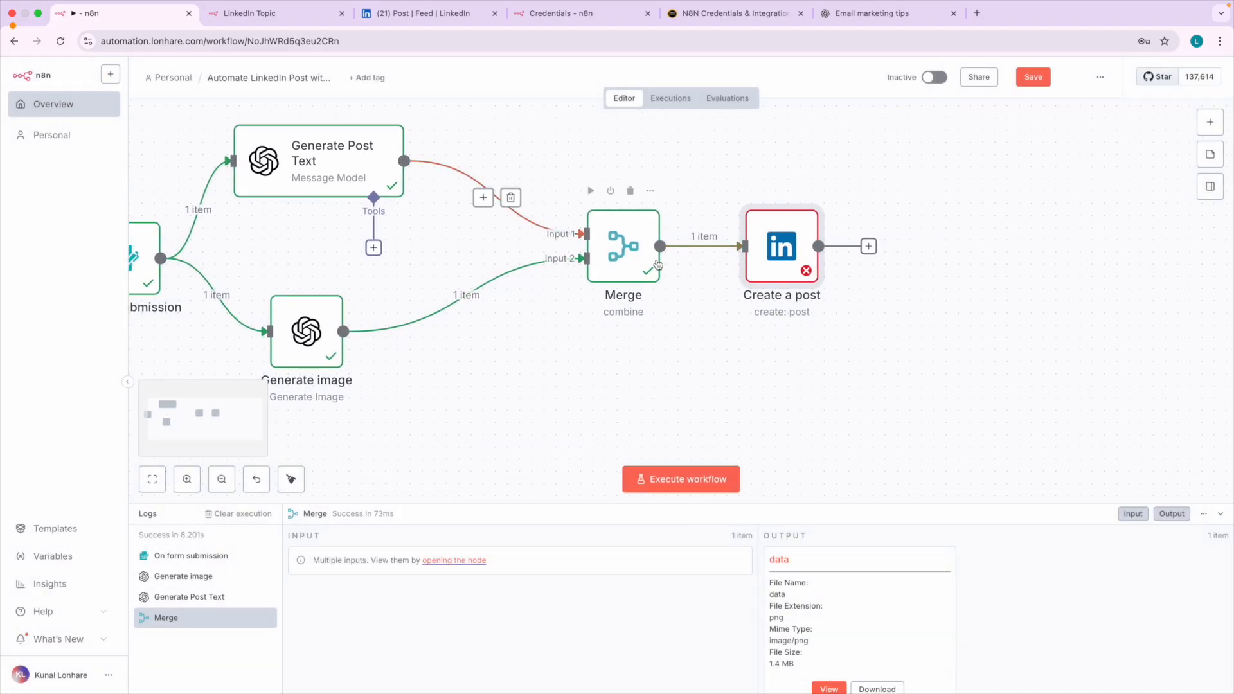
Open the Create a post node, review its LinkedIn Personal credential option and view the matching personal profile on LinkedIn.
{"action": "double_click", "coordinate": [780, 252]}
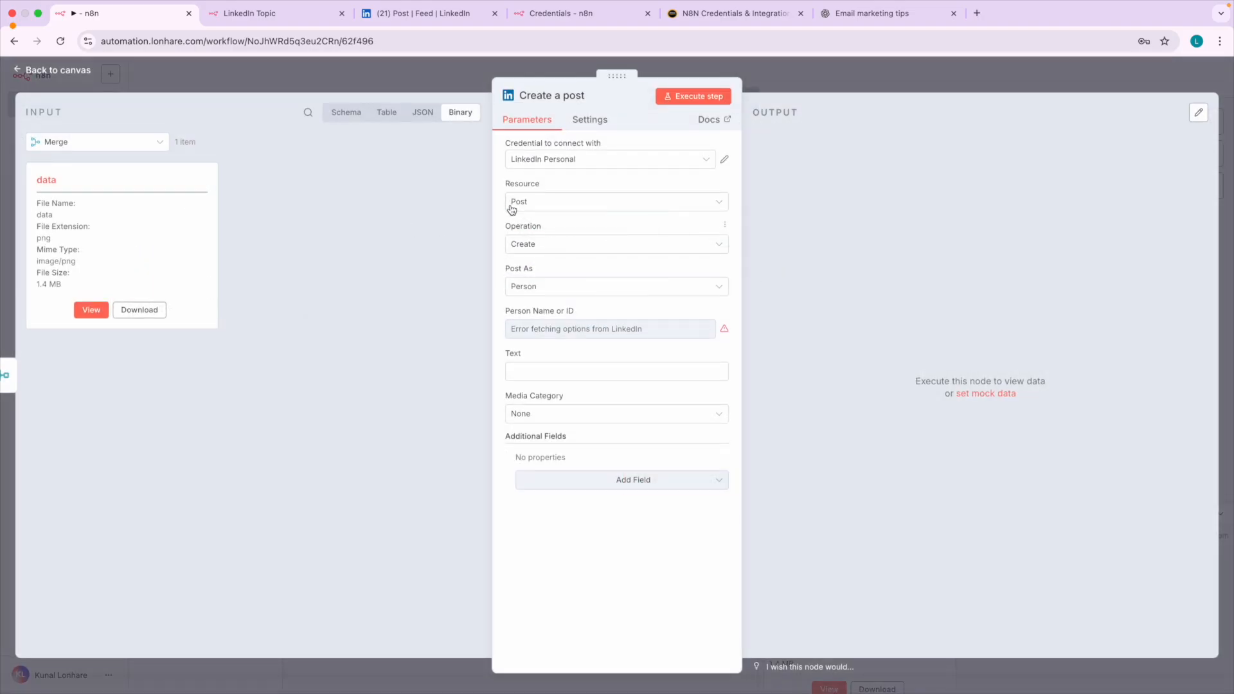
{"action": "scroll", "coordinate": [603, 168], "scroll_direction": "up", "scroll_amount": 5}
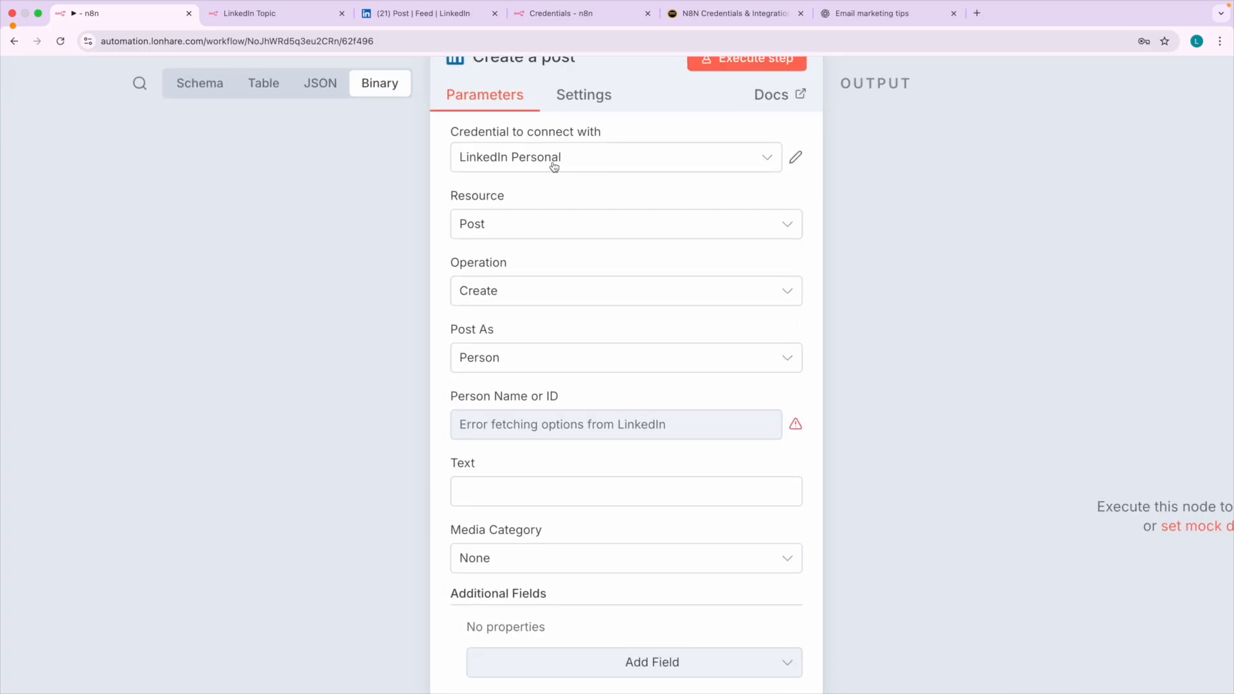
{"action": "left_click", "coordinate": [554, 166]}
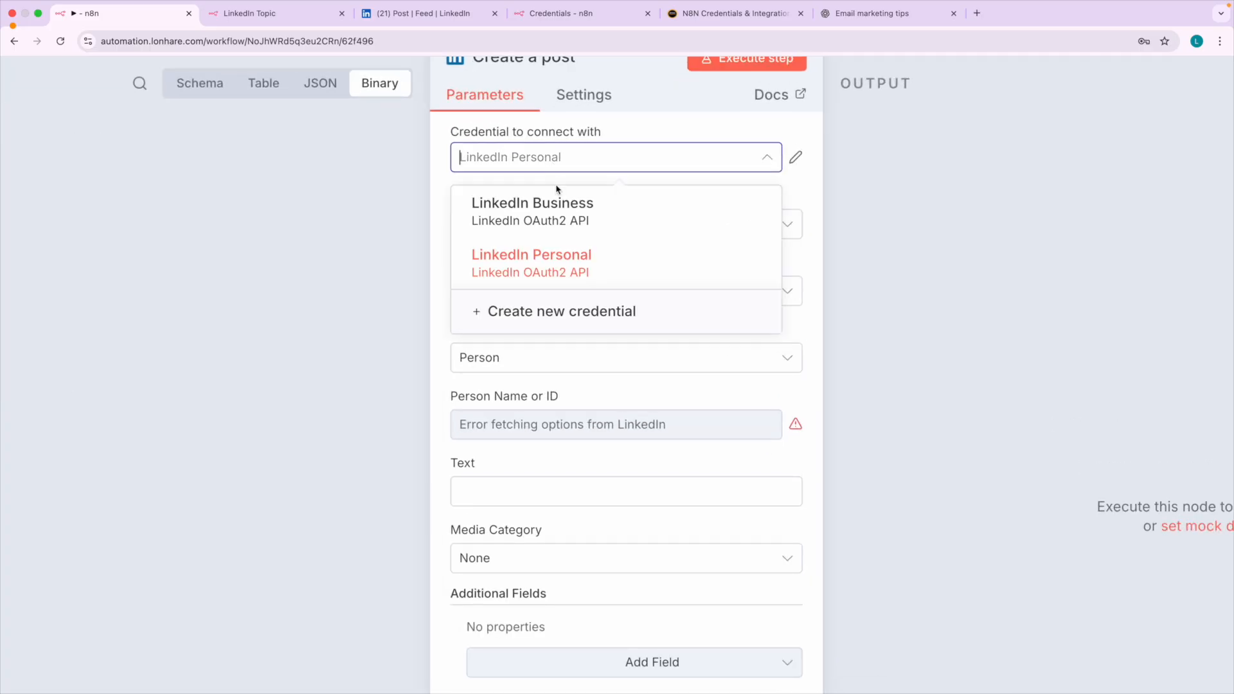
{"action": "left_click", "coordinate": [551, 258]}
{"action": "left_click", "coordinate": [418, 13]}
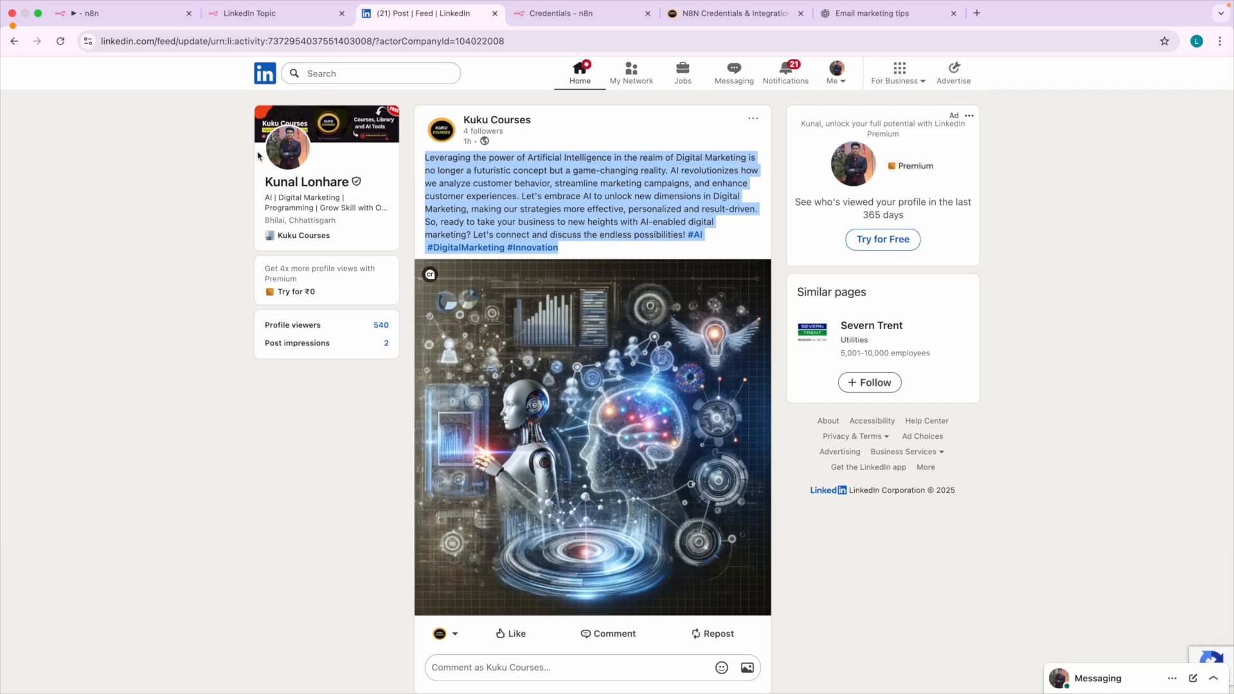
{"action": "left_click", "coordinate": [294, 183]}
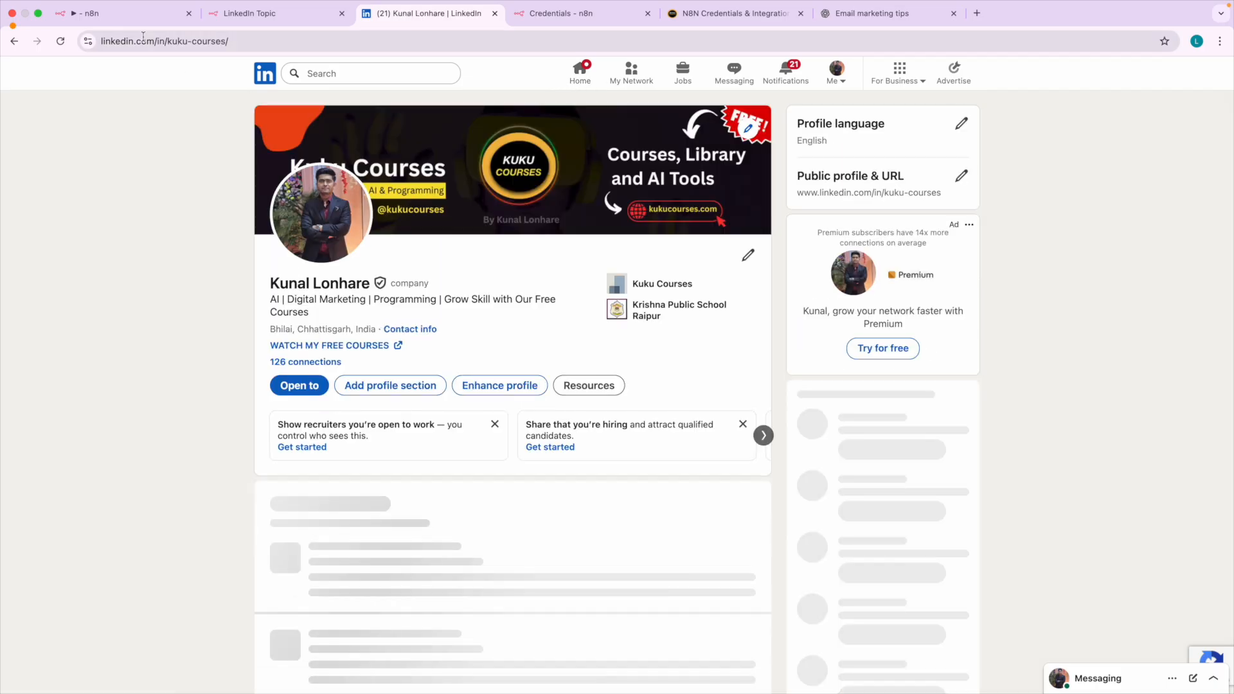
{"action": "left_click", "coordinate": [124, 14]}
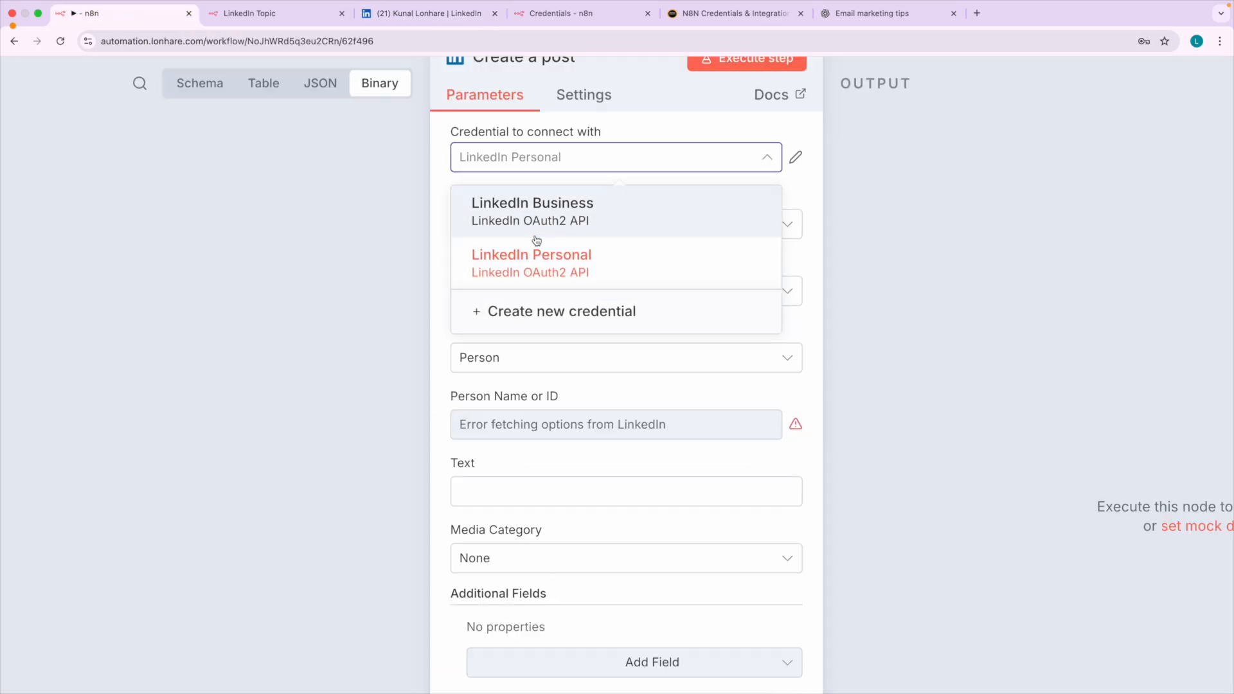
View the LinkedIn connection tutorial from the N8N Credentials & Integrations page and return to the LinkedIn node.
{"action": "left_click", "coordinate": [771, 14]}
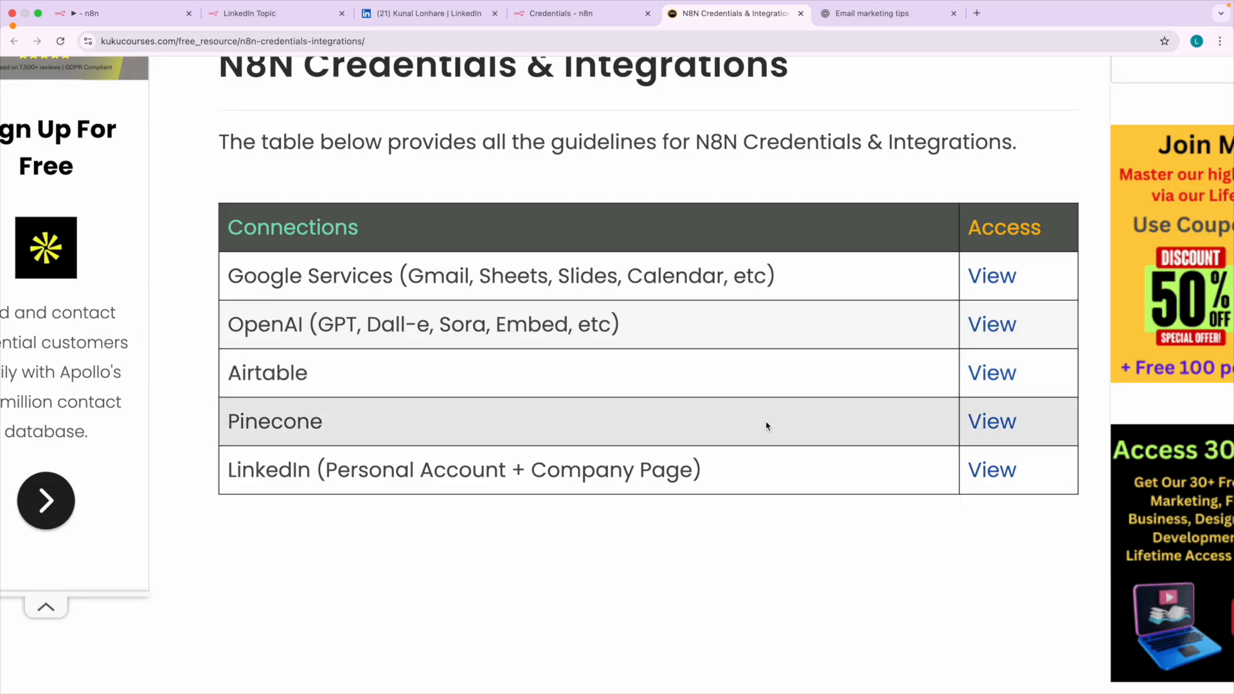
{"action": "left_click", "coordinate": [991, 473]}
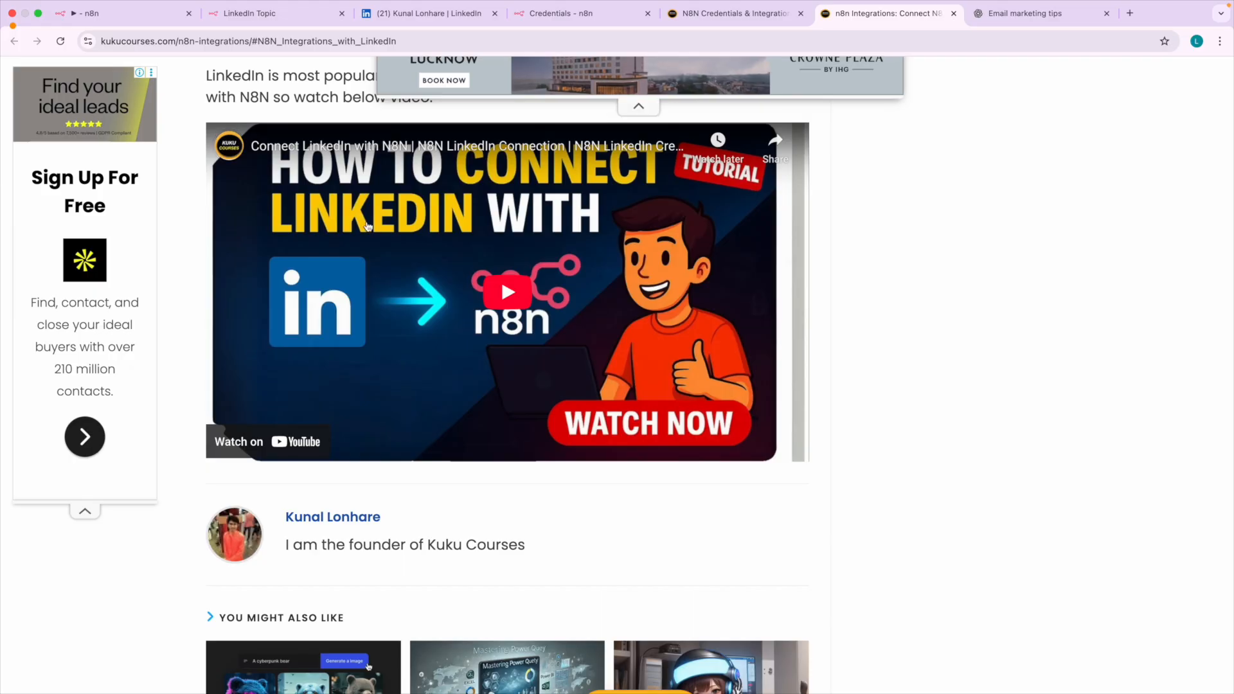
{"action": "left_click", "coordinate": [145, 22]}
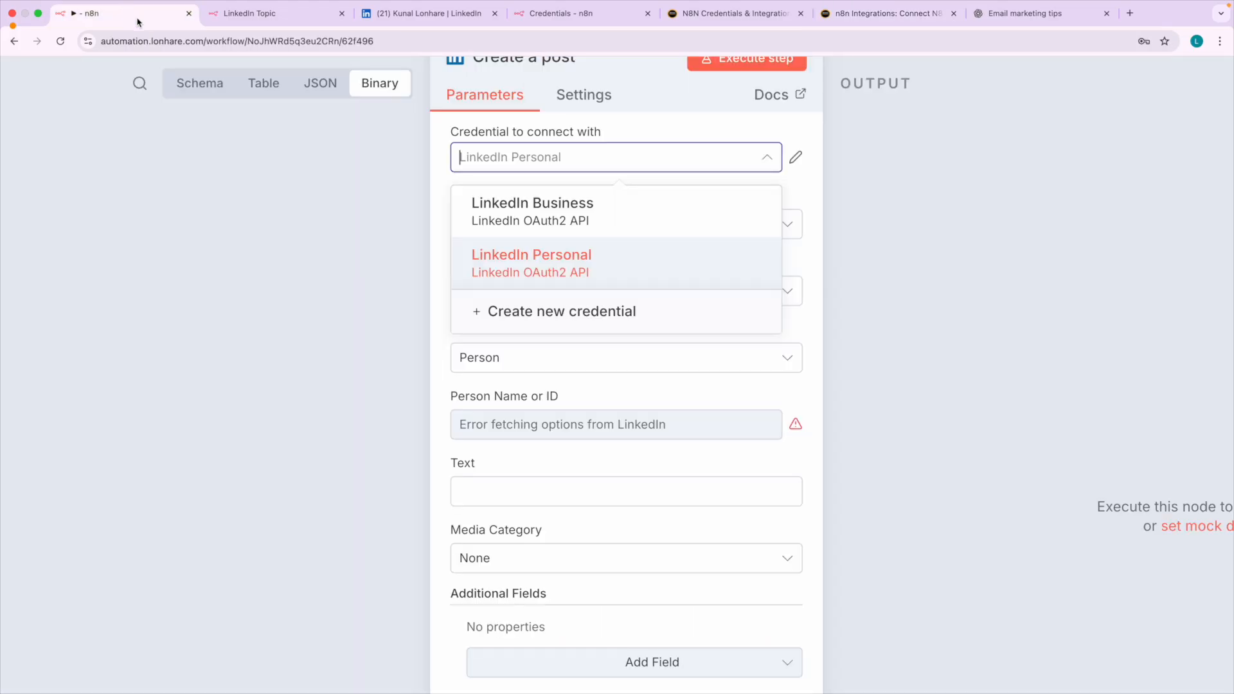
{"action": "left_click", "coordinate": [889, 21]}
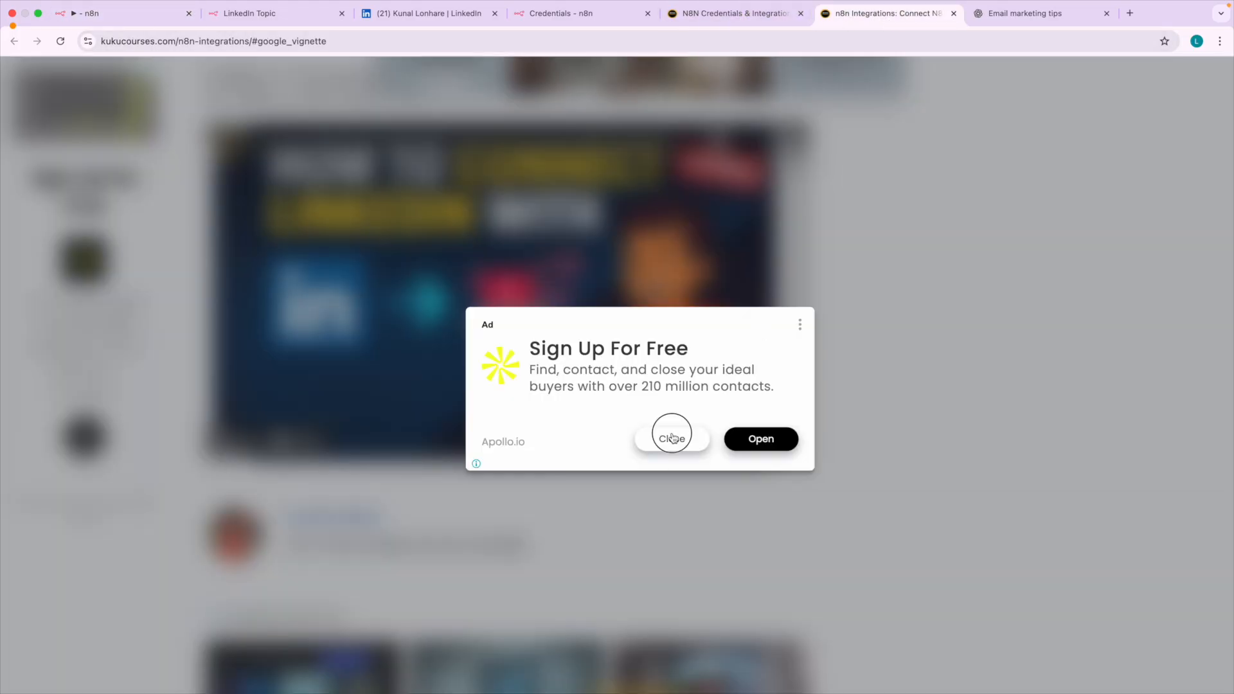
{"action": "left_click", "coordinate": [672, 438]}
{"action": "scroll", "coordinate": [371, 205], "scroll_direction": "up", "scroll_amount": 5}
{"action": "left_click", "coordinate": [143, 15]}
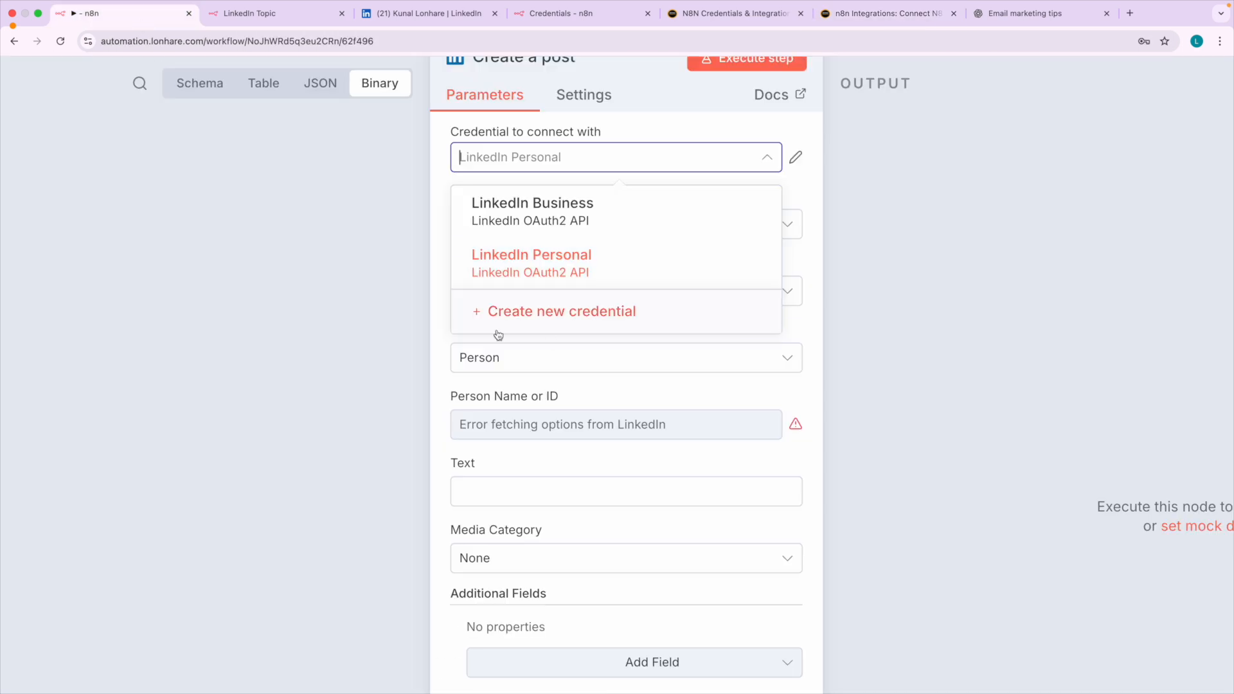
Set the LinkedIn node's credential to LinkedIn Business and open the Kuku Courses company page on LinkedIn for reference.
{"action": "left_click", "coordinate": [527, 222]}
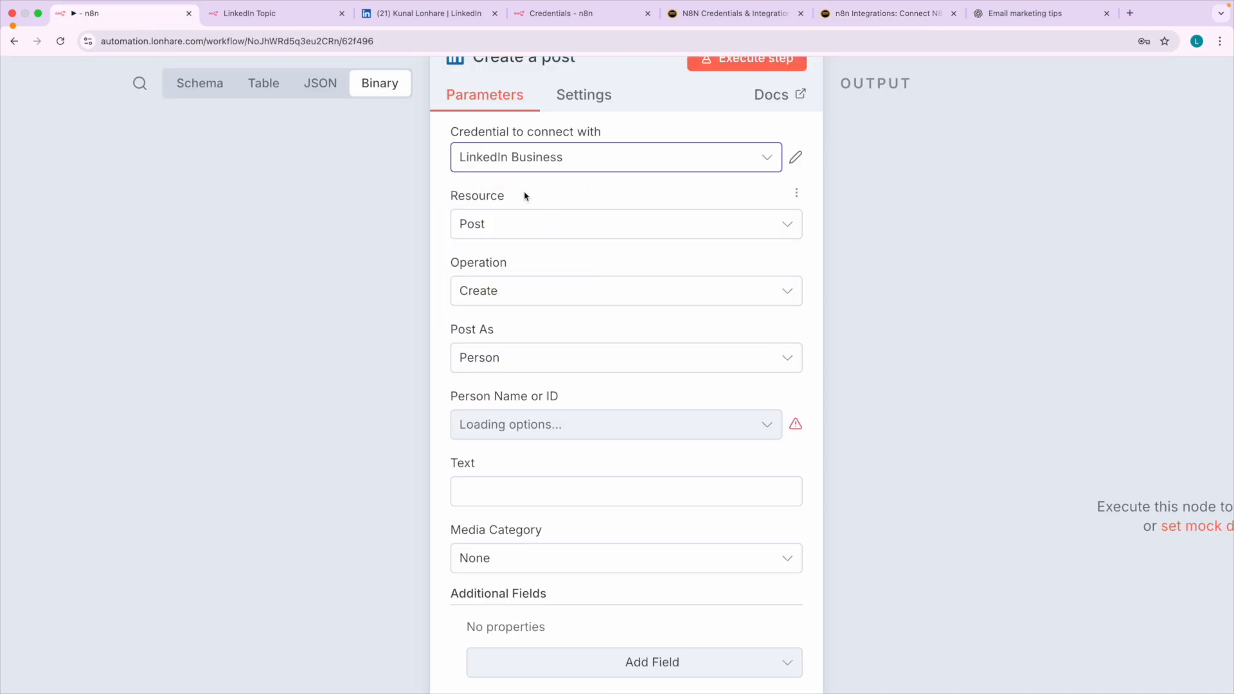
{"action": "left_click", "coordinate": [405, 14]}
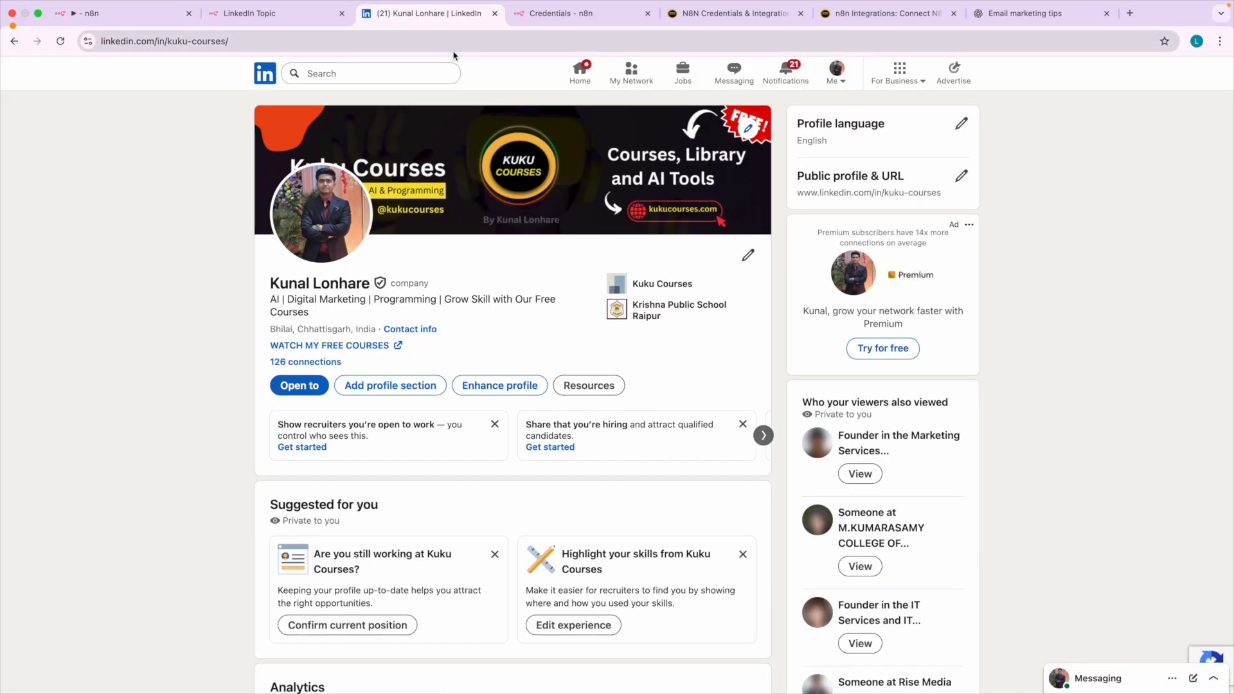
{"action": "left_click", "coordinate": [264, 81]}
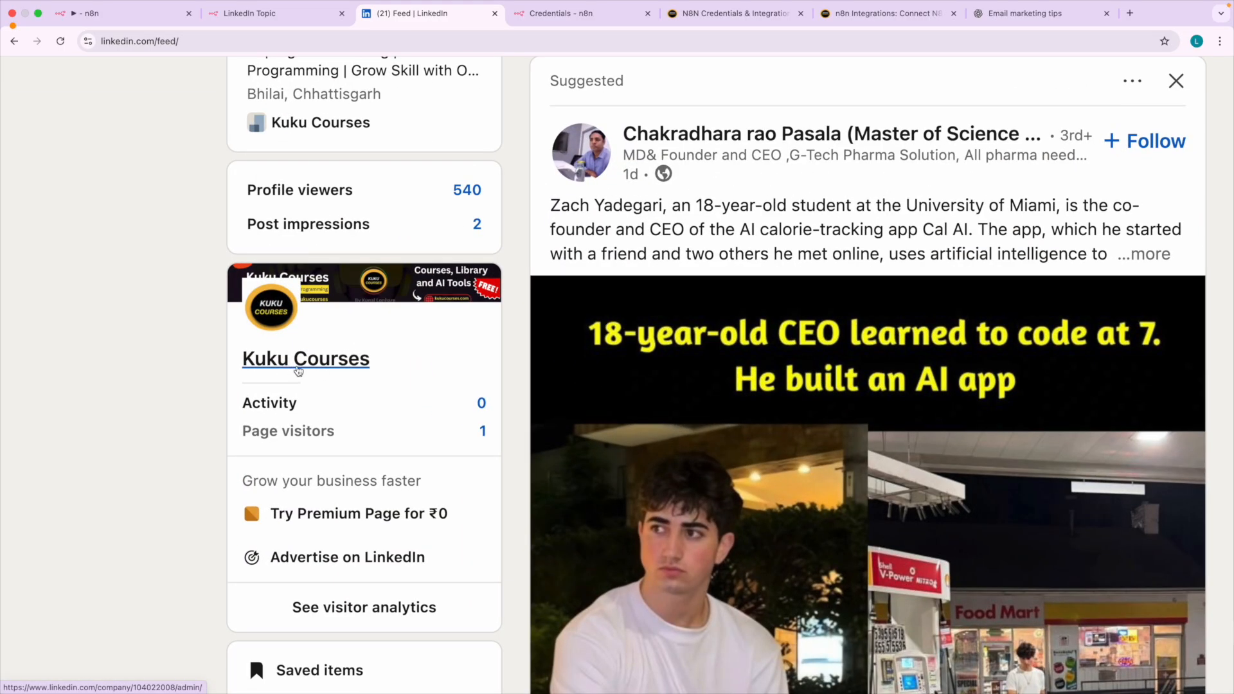
{"action": "left_click", "coordinate": [292, 366]}
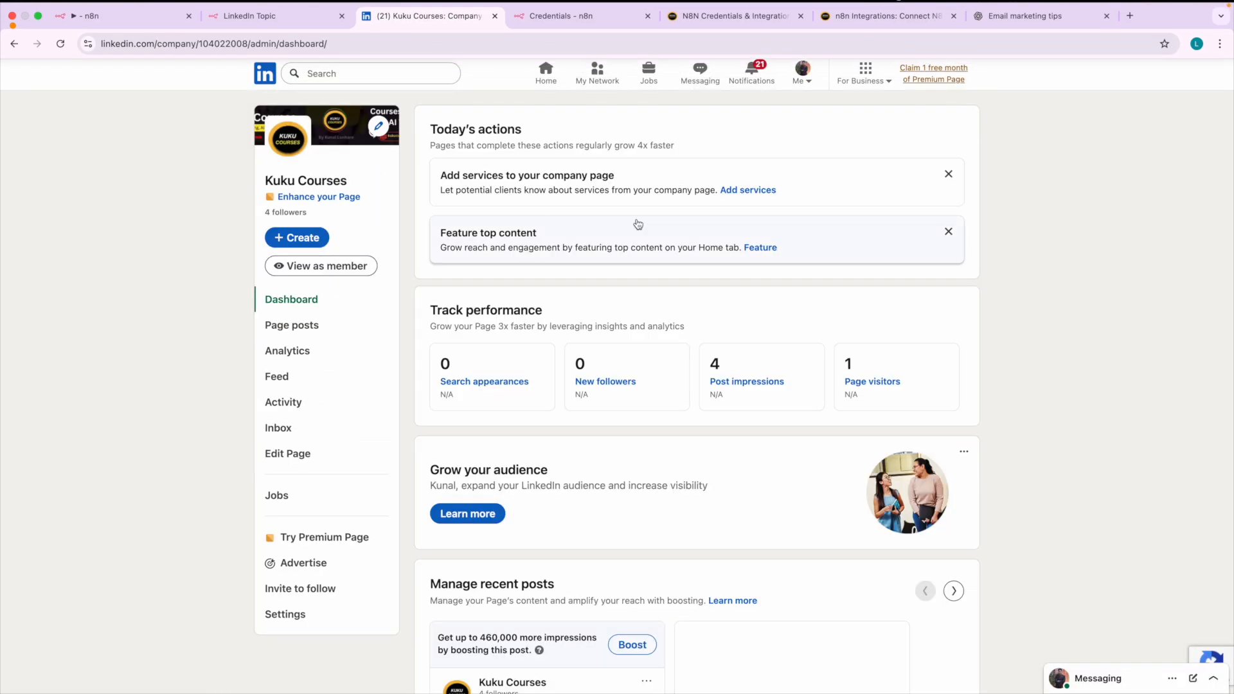
{"action": "left_click", "coordinate": [118, 18]}
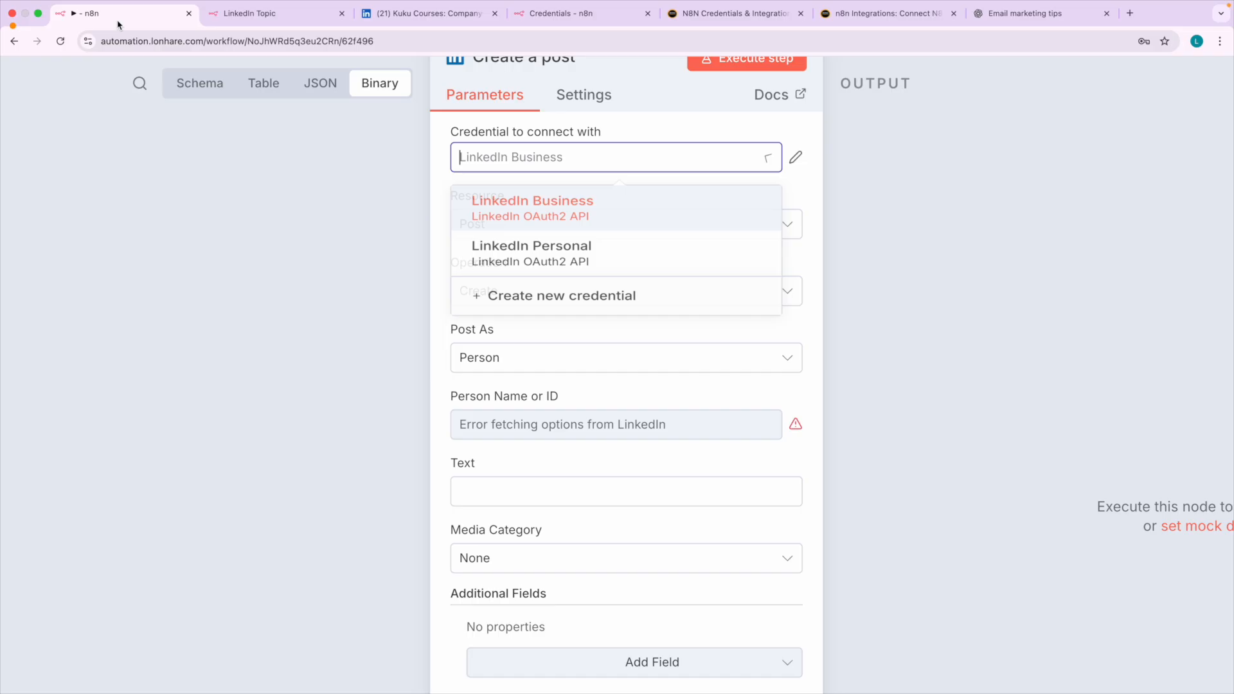
{"action": "left_click", "coordinate": [534, 206]}
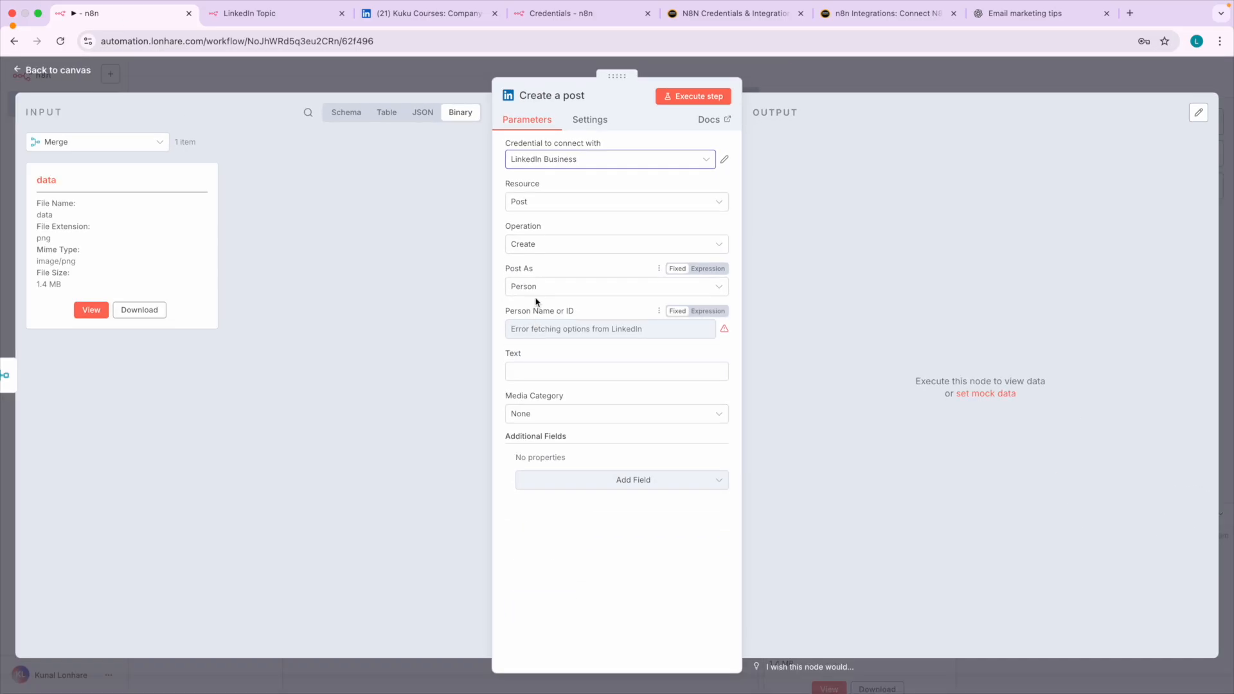
Set Post As to Organization and fill the Organization URN with 104022008, copied from the Kuku Courses page address on LinkedIn.
{"action": "left_click", "coordinate": [496, 358]}
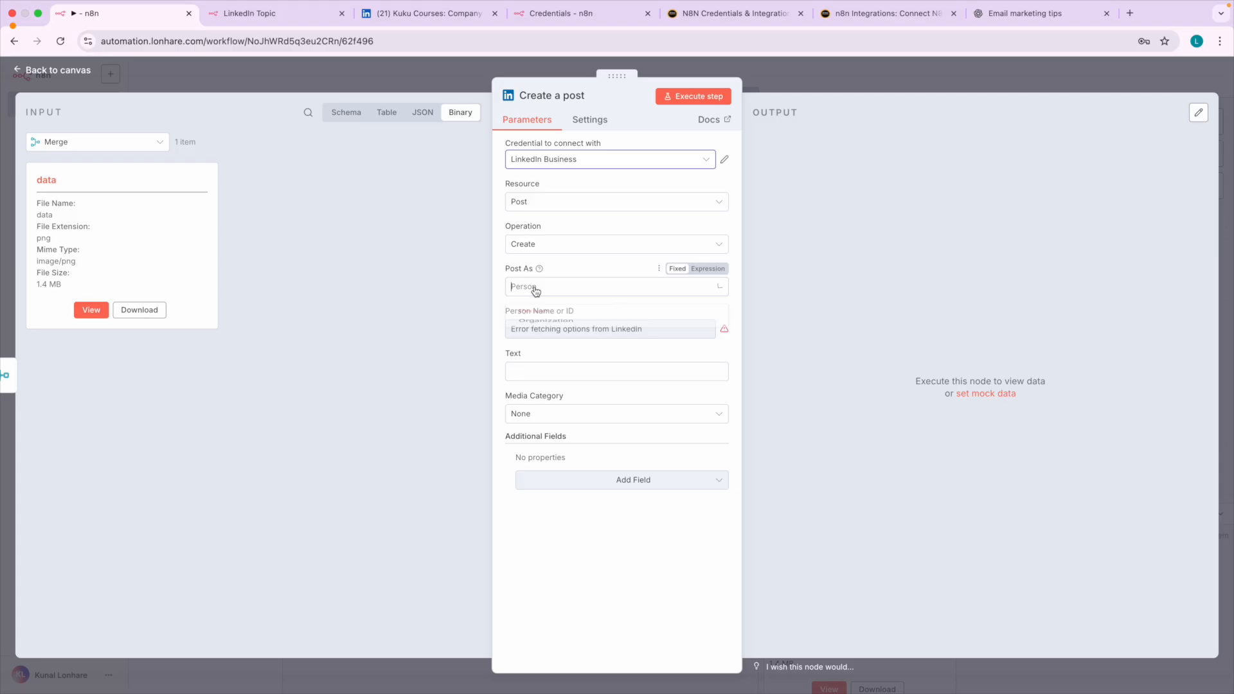
{"action": "left_click", "coordinate": [543, 340]}
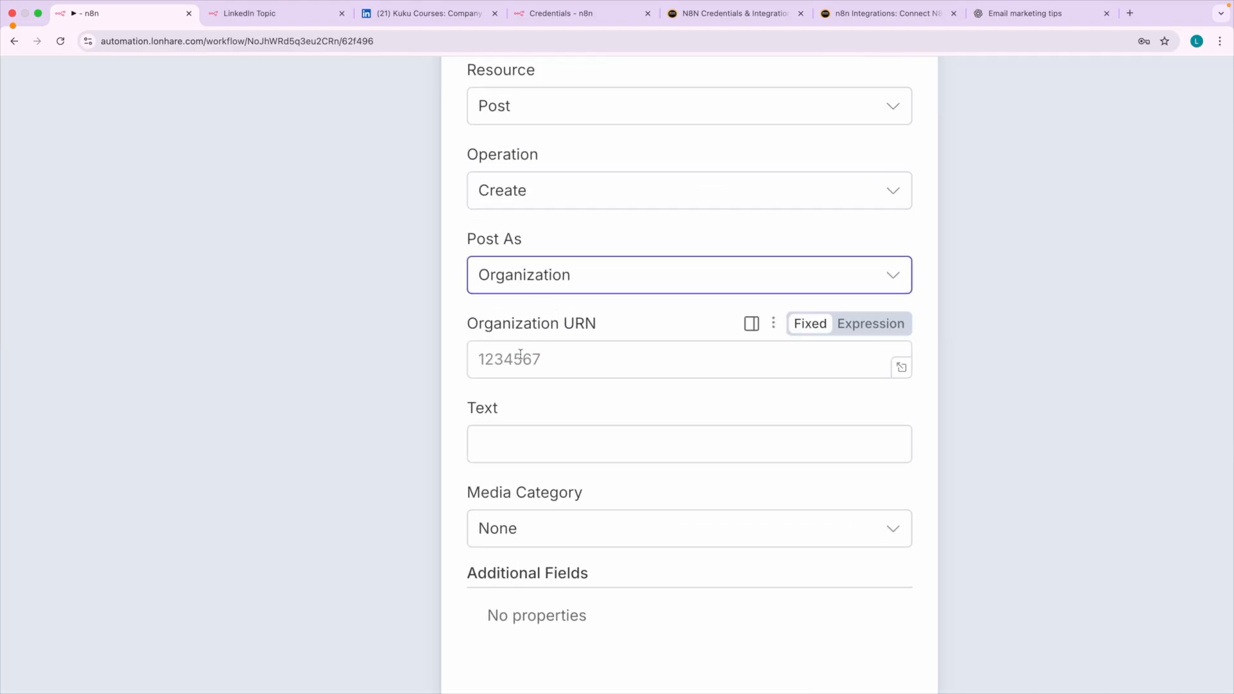
{"action": "left_click", "coordinate": [520, 354]}
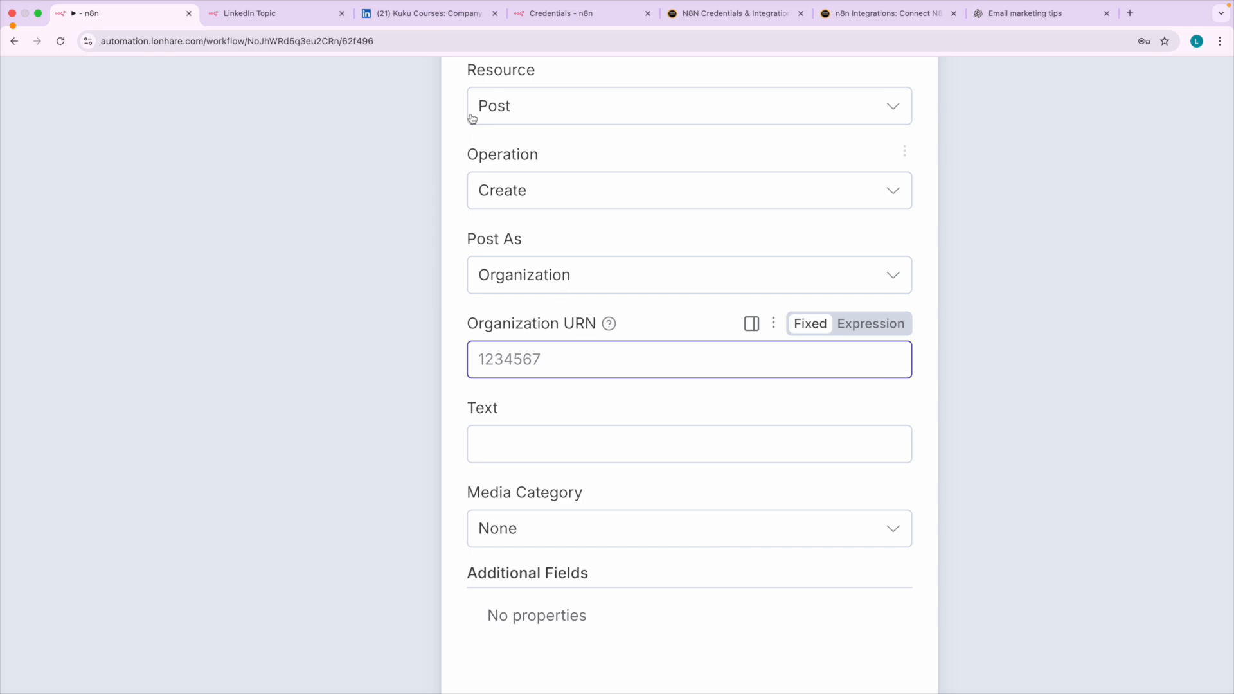
{"action": "left_click", "coordinate": [419, 14]}
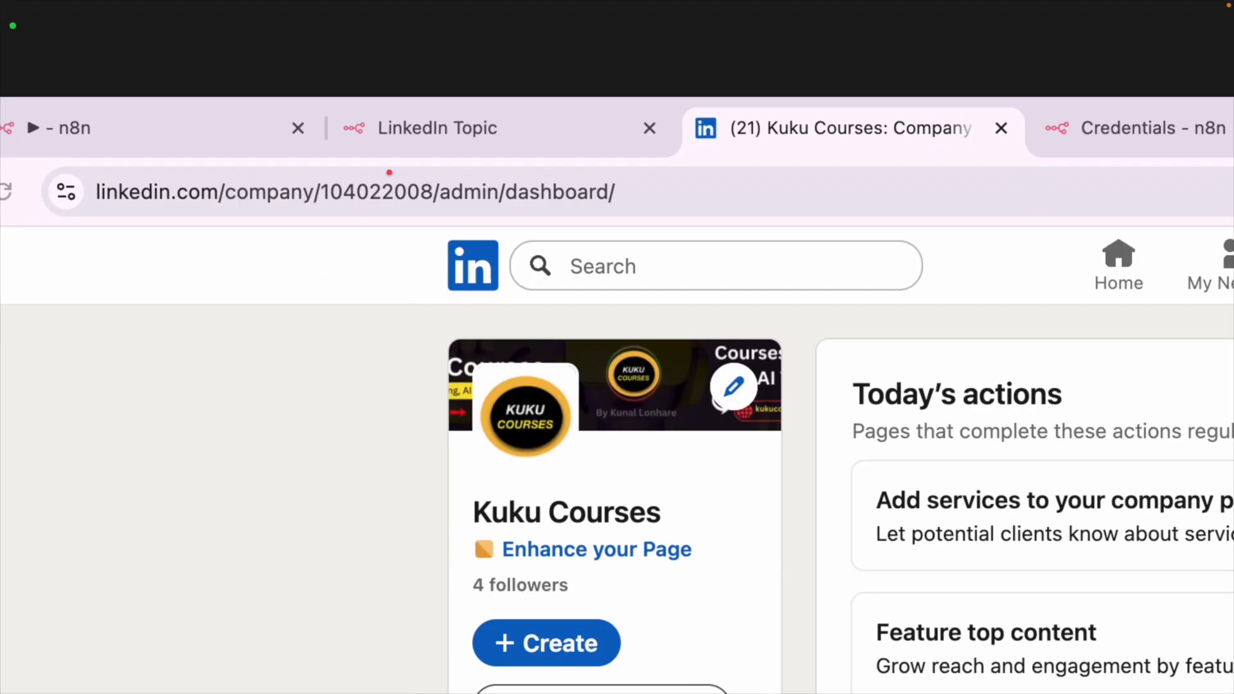
{"action": "mouse_move", "coordinate": [388, 172]}
{"action": "left_mouse_down"}
{"action": "mouse_move", "coordinate": [316, 172]}
{"action": "mouse_move", "coordinate": [380, 222]}
{"action": "mouse_move", "coordinate": [437, 204]}
{"action": "mouse_move", "coordinate": [385, 169]}
{"action": "left_mouse_up"}
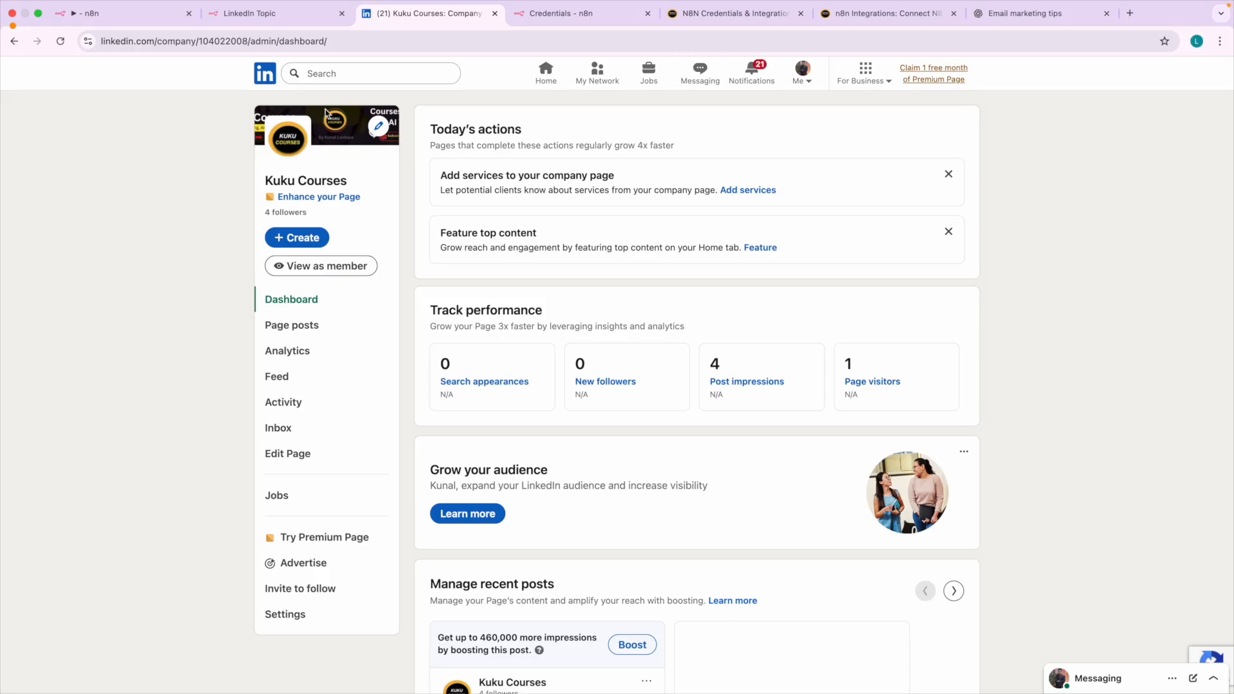
{"action": "left_click", "coordinate": [372, 196]}
{"action": "left_click", "coordinate": [230, 42]}
{"action": "double_click", "coordinate": [280, 40]}
{"action": "key", "text": "ctrl+c"}
{"action": "left_click", "coordinate": [135, 14]}
{"action": "key", "text": "ctrl+v"}
{"action": "left_click", "coordinate": [568, 405]}
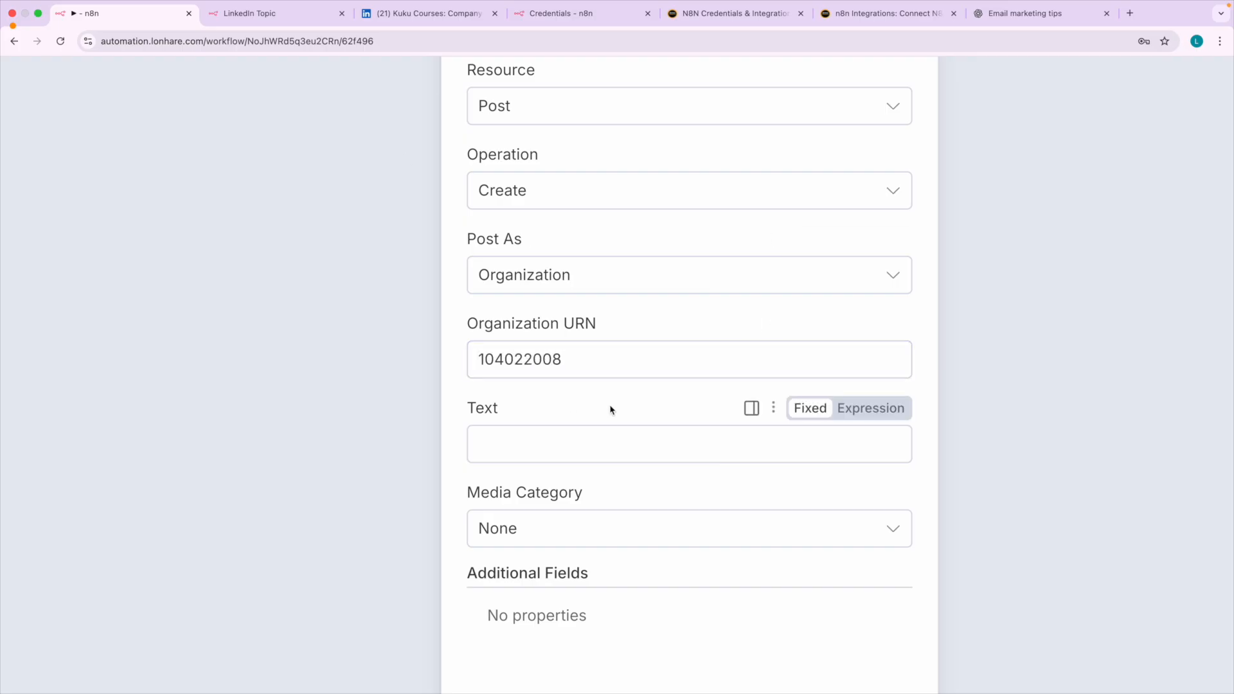
Rename the Create a post node to "Post on LinkedIn".
{"action": "scroll", "coordinate": [611, 409], "scroll_direction": "up", "scroll_amount": 4}
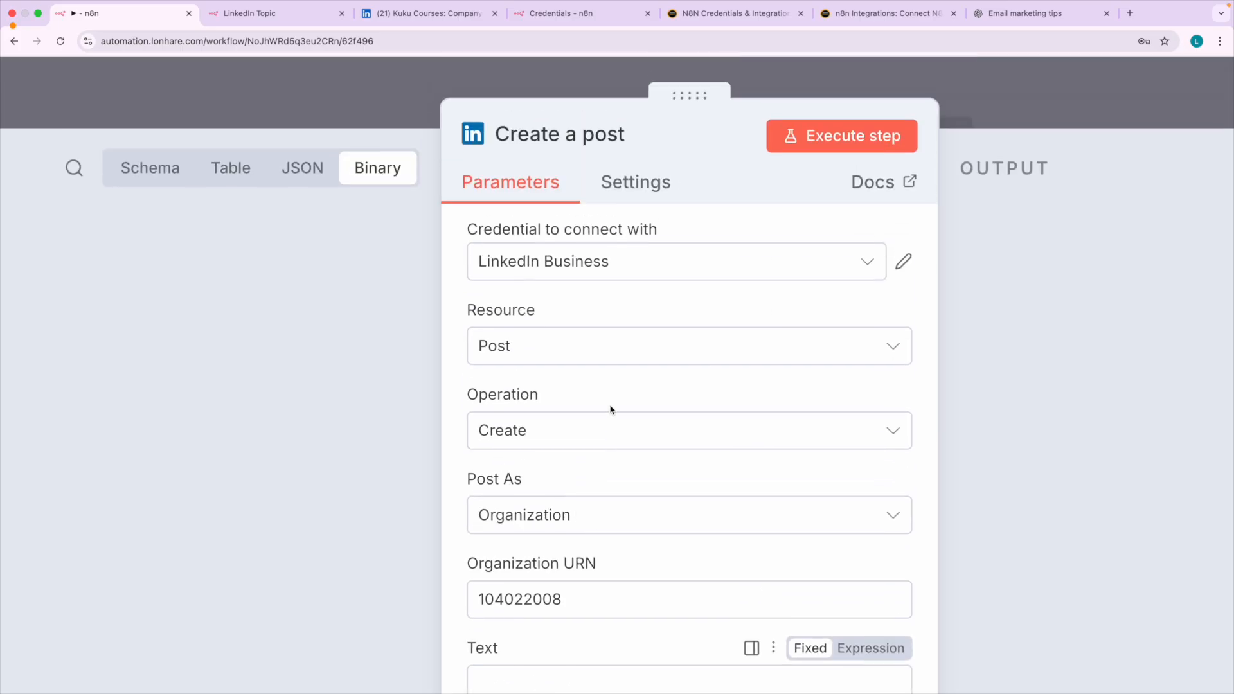
{"action": "left_click", "coordinate": [531, 134]}
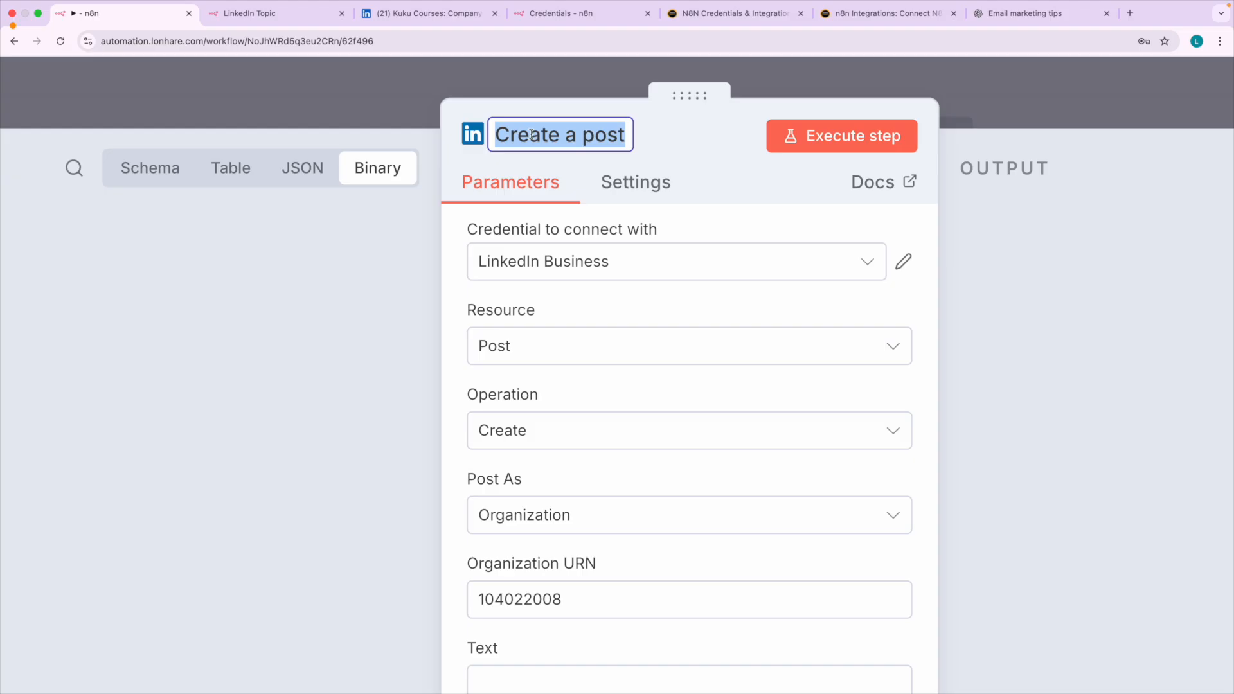
{"action": "type", "text": "Post on LinkedIn"}
{"action": "key", "text": "Return"}
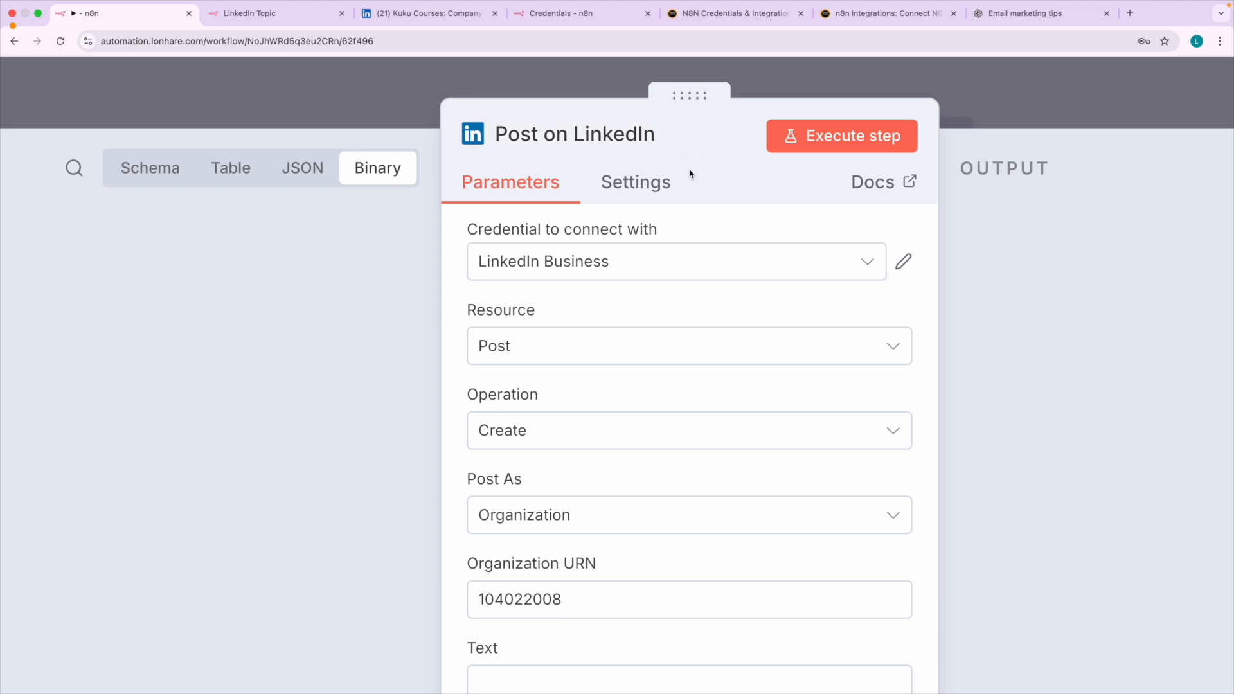
Check the earlier nodes available as input and show the Merge node's output fields in Schema view.
{"action": "scroll", "coordinate": [677, 308], "scroll_direction": "down", "scroll_amount": 5}
{"action": "scroll", "coordinate": [614, 340], "scroll_direction": "down", "scroll_amount": 4}
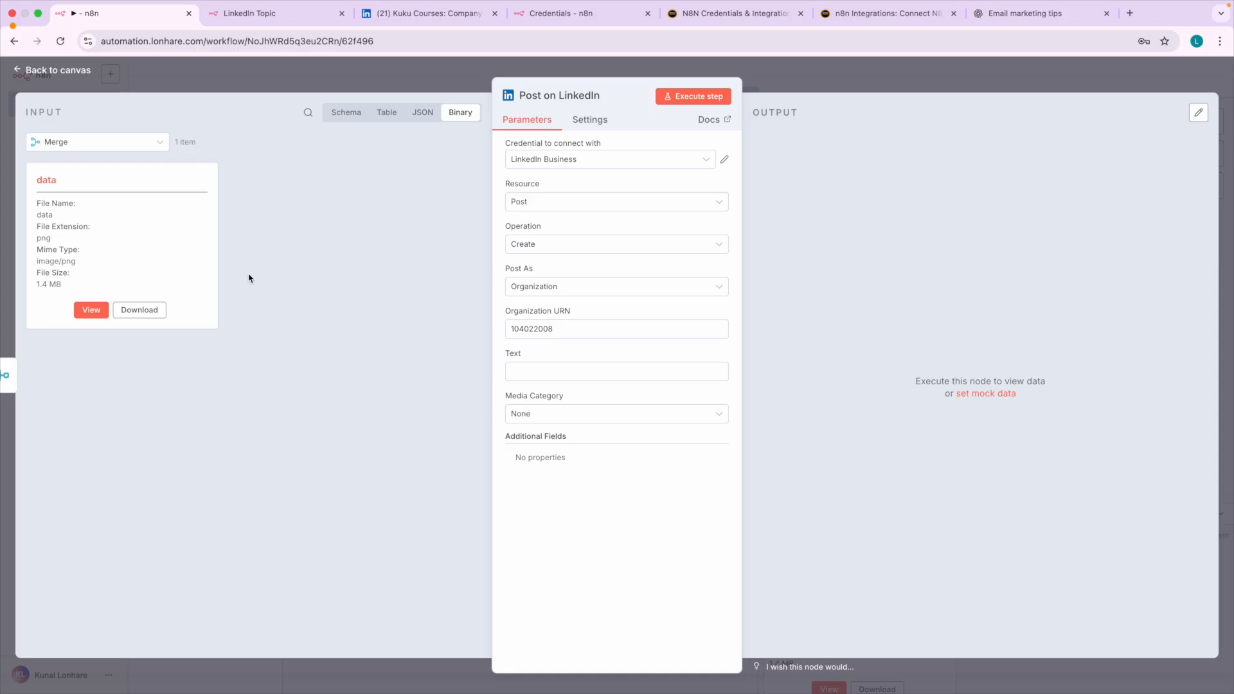
{"action": "left_click", "coordinate": [129, 147]}
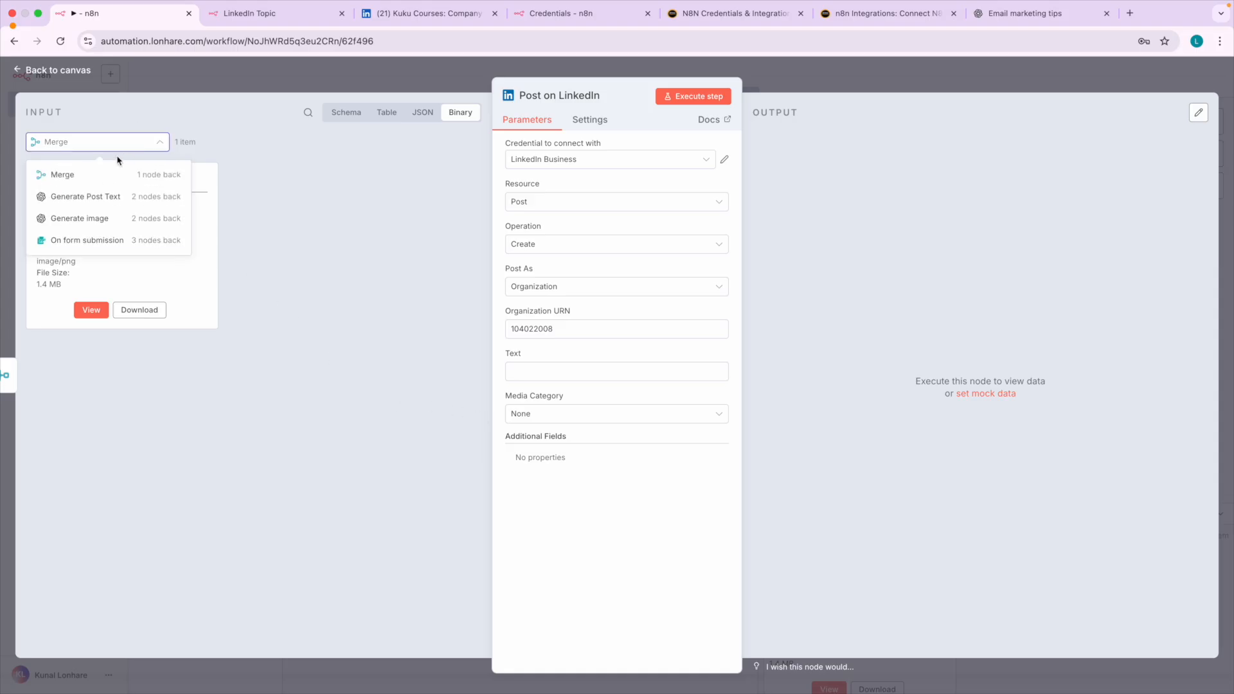
{"action": "left_click", "coordinate": [105, 178]}
{"action": "left_click", "coordinate": [133, 144]}
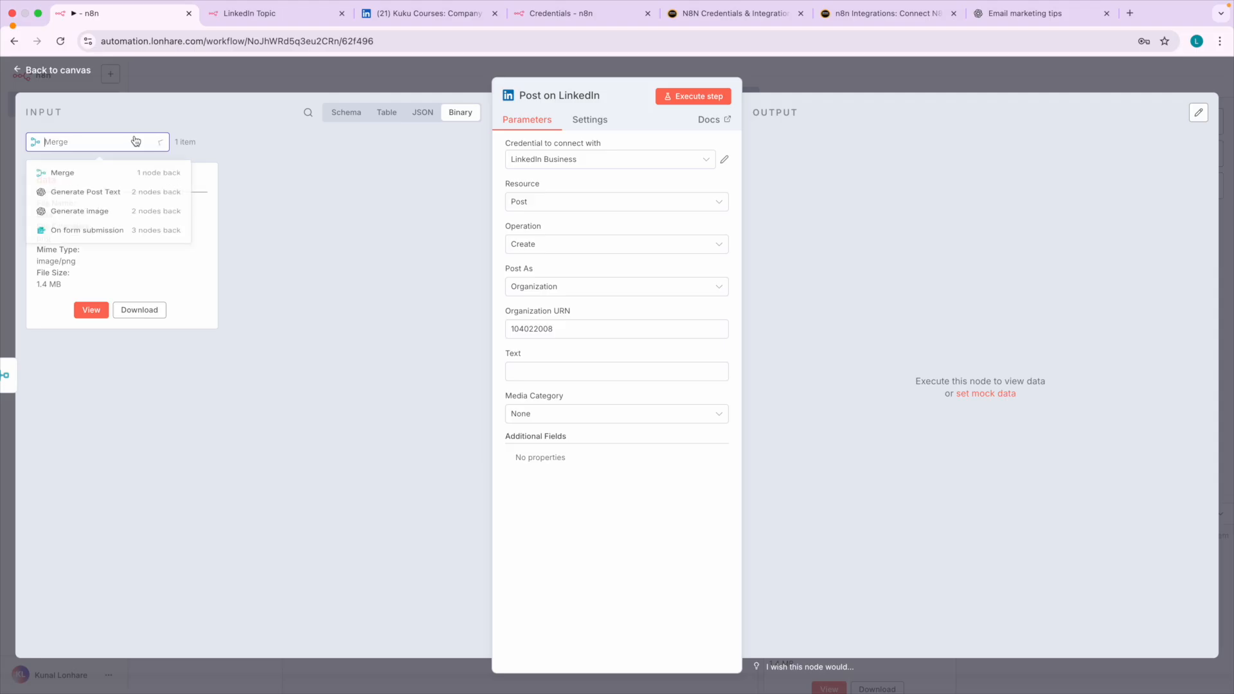
{"action": "left_click", "coordinate": [107, 235]}
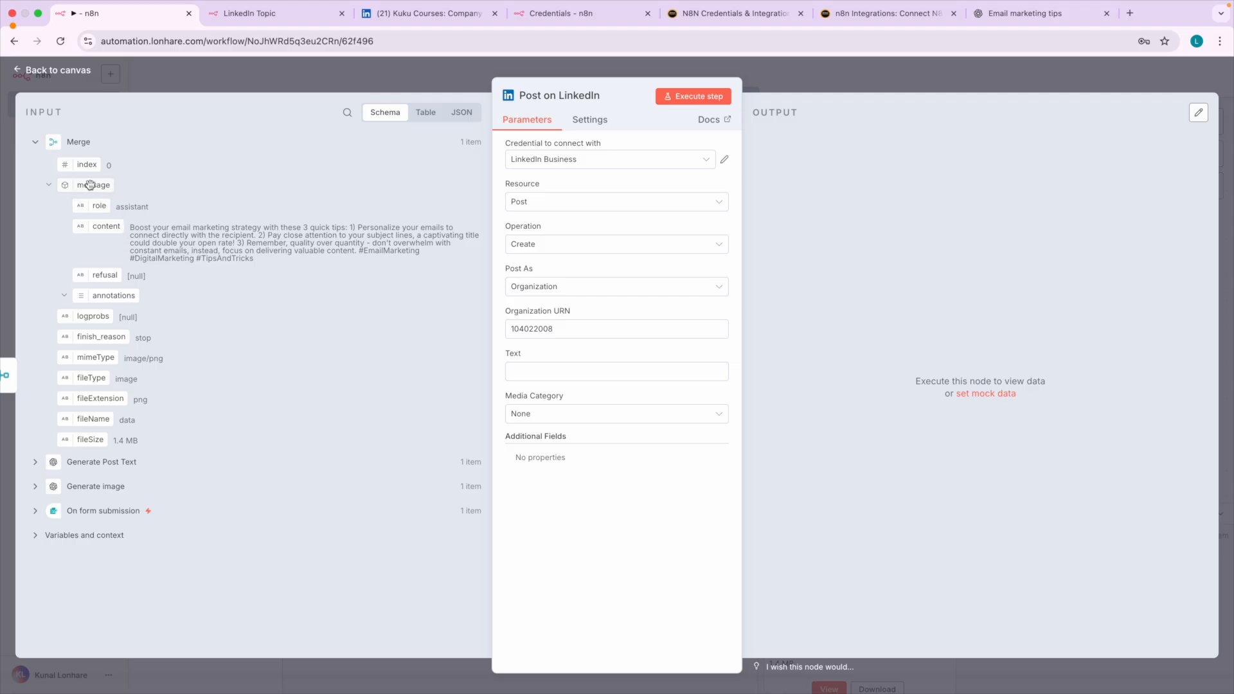
{"action": "left_click_drag", "start_coordinate": [90, 185], "coordinate": [531, 371]}
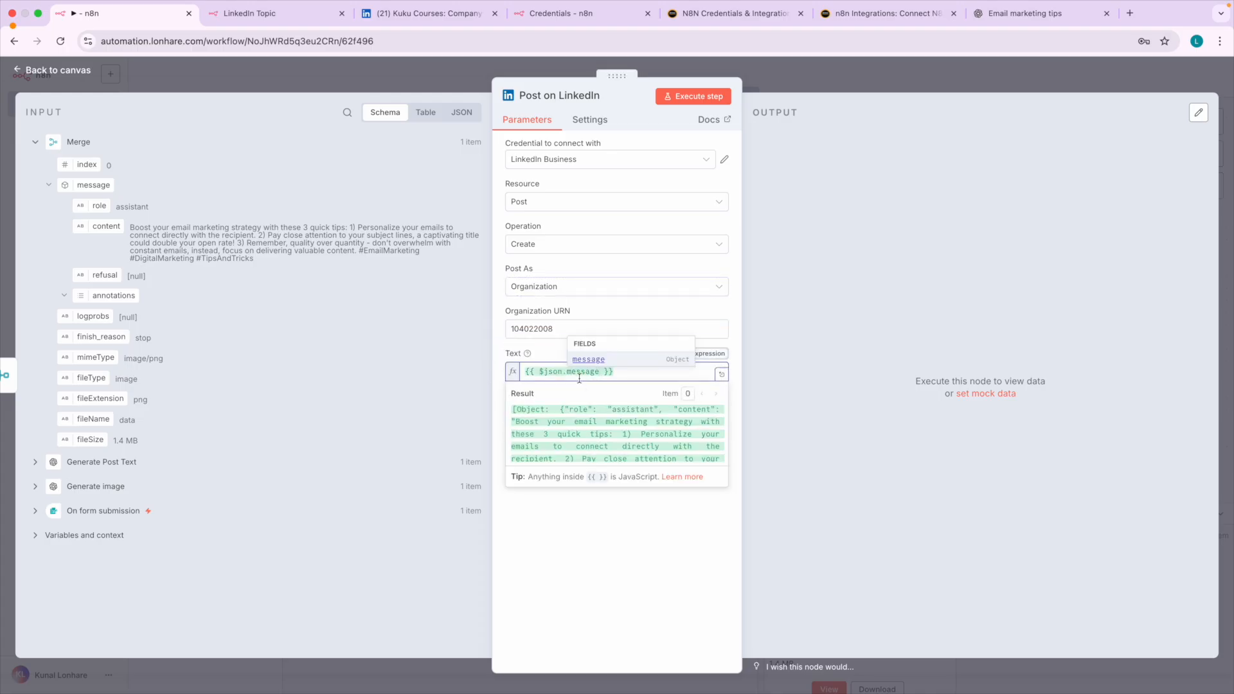
{"action": "key", "text": "ctrl+a"}
{"action": "key", "text": "BackSpace"}
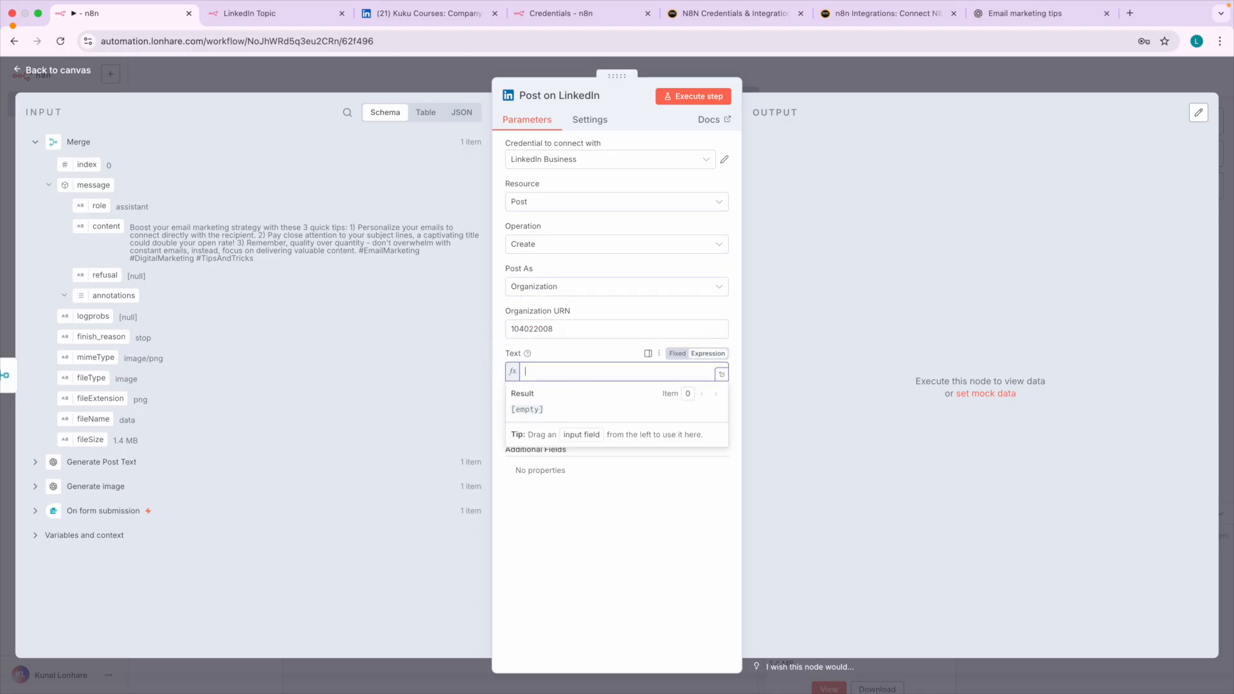
{"action": "left_click", "coordinate": [36, 142]}
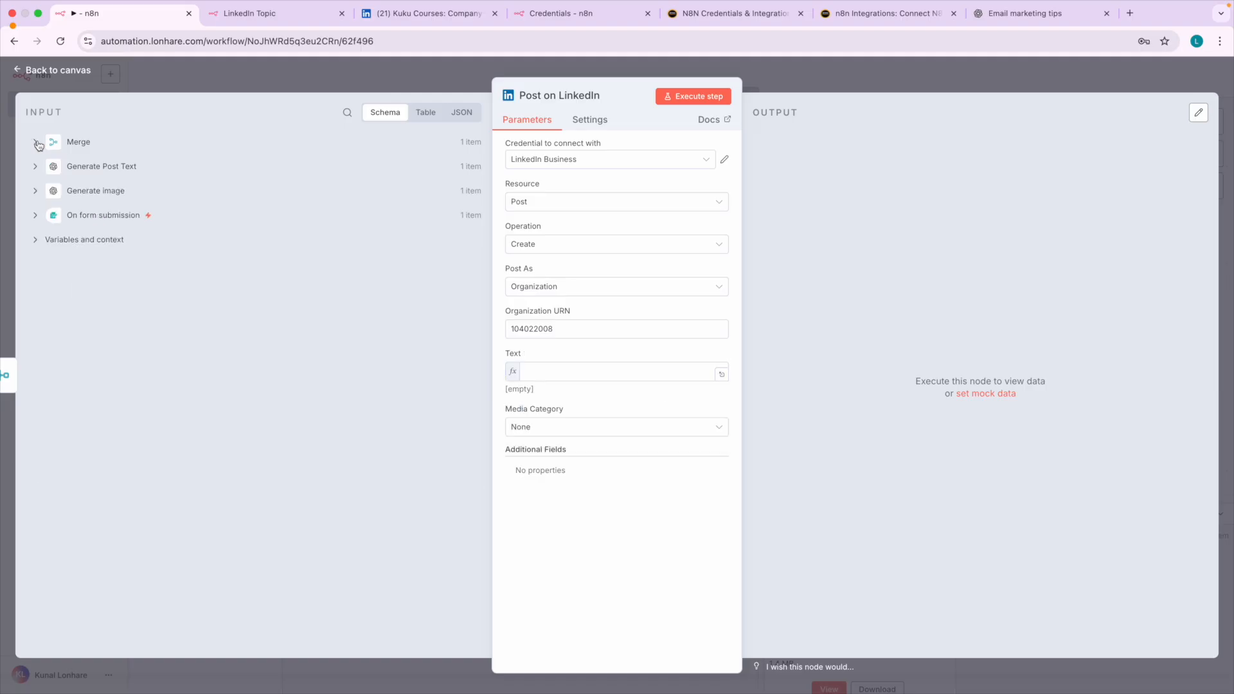
{"action": "left_click", "coordinate": [36, 143]}
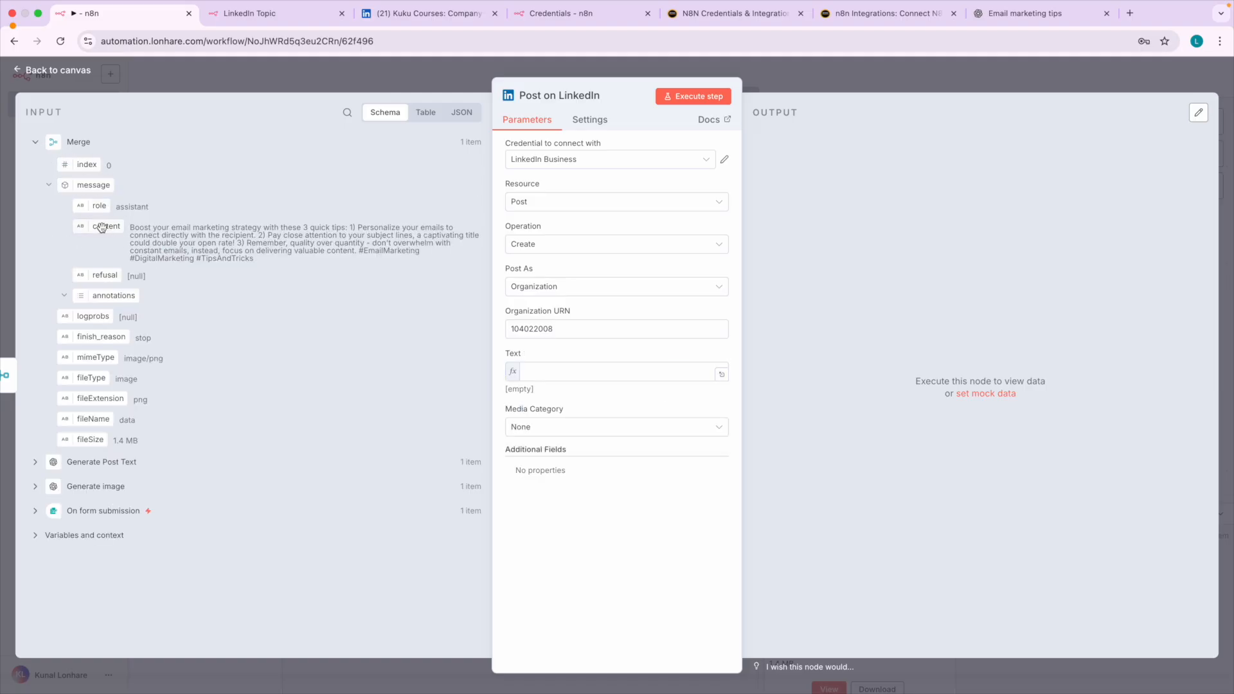
Map the content field inside Merge's message object into the LinkedIn node's Text parameter.
{"action": "left_click_drag", "start_coordinate": [100, 226], "coordinate": [567, 376]}
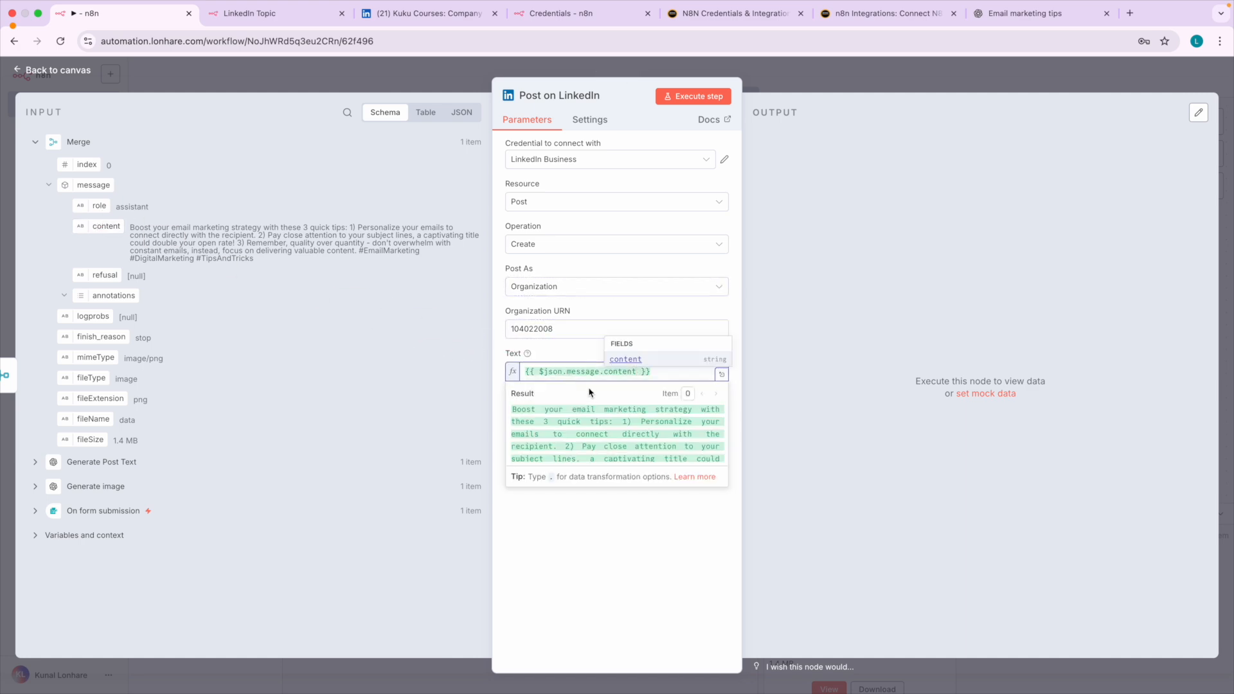
{"action": "scroll", "coordinate": [592, 386], "scroll_direction": "up", "scroll_amount": 5}
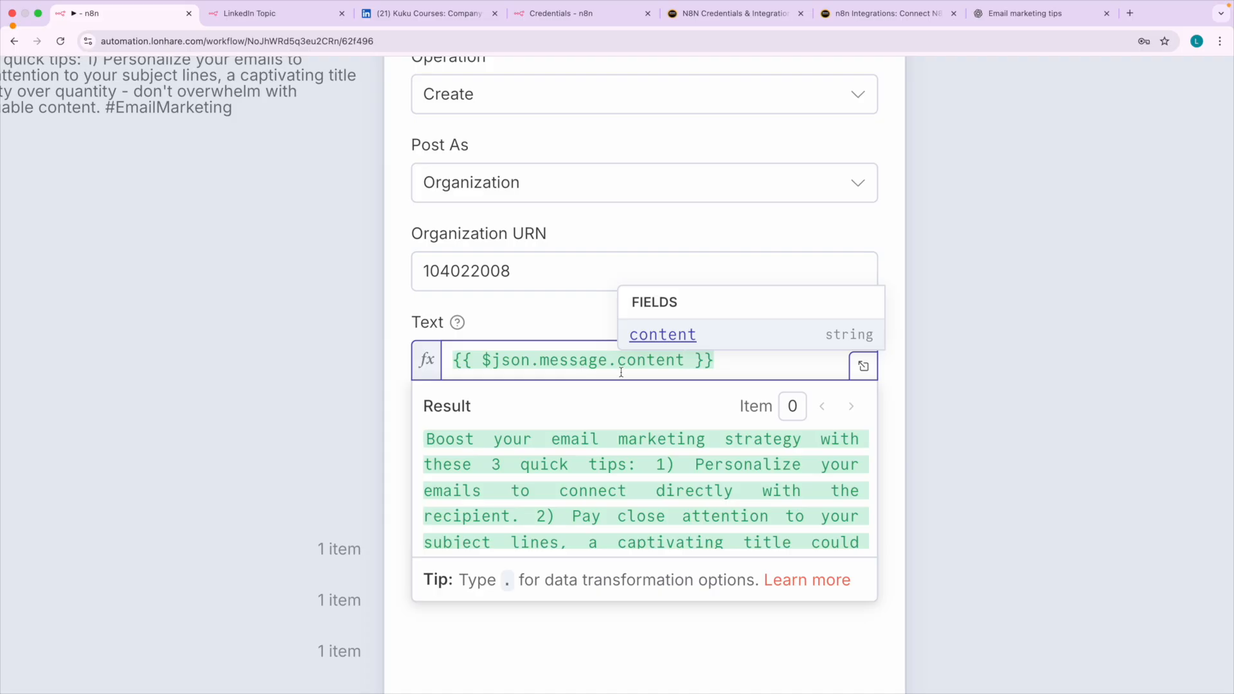
{"action": "scroll", "coordinate": [604, 366], "scroll_direction": "up", "scroll_amount": 3}
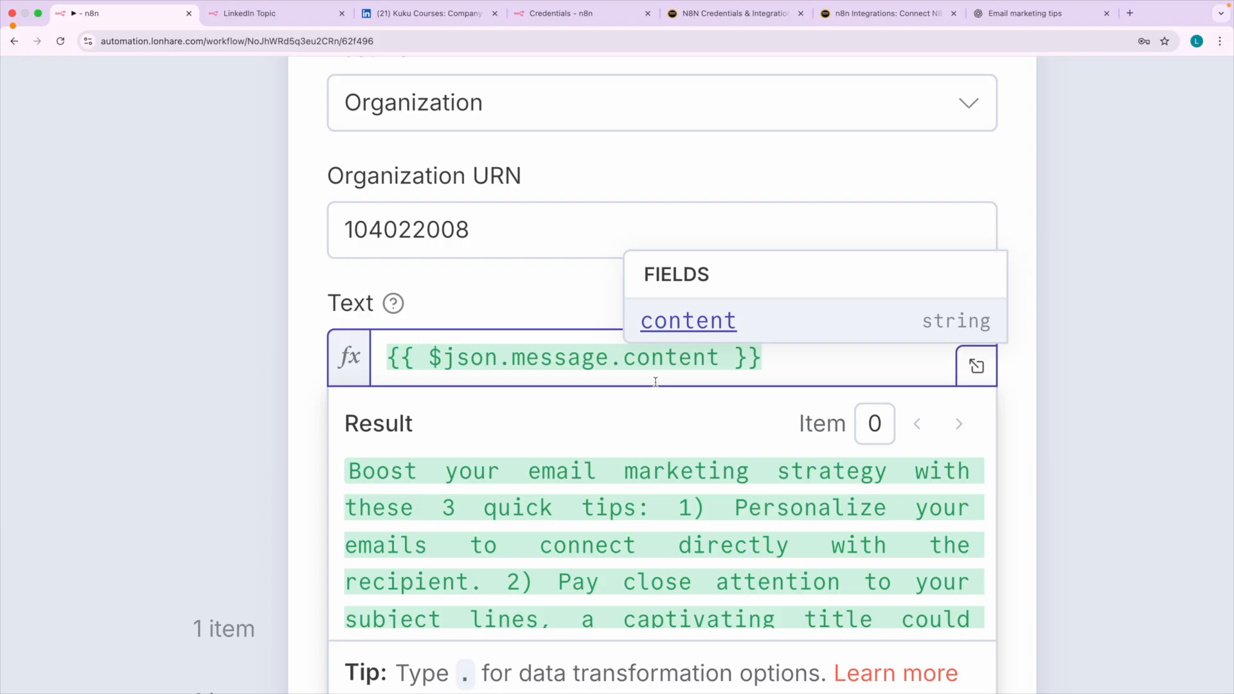
Rewrite the Text expression in bracket notation as {{ $json["message"]["content"] }}.
{"action": "left_click", "coordinate": [509, 358]}
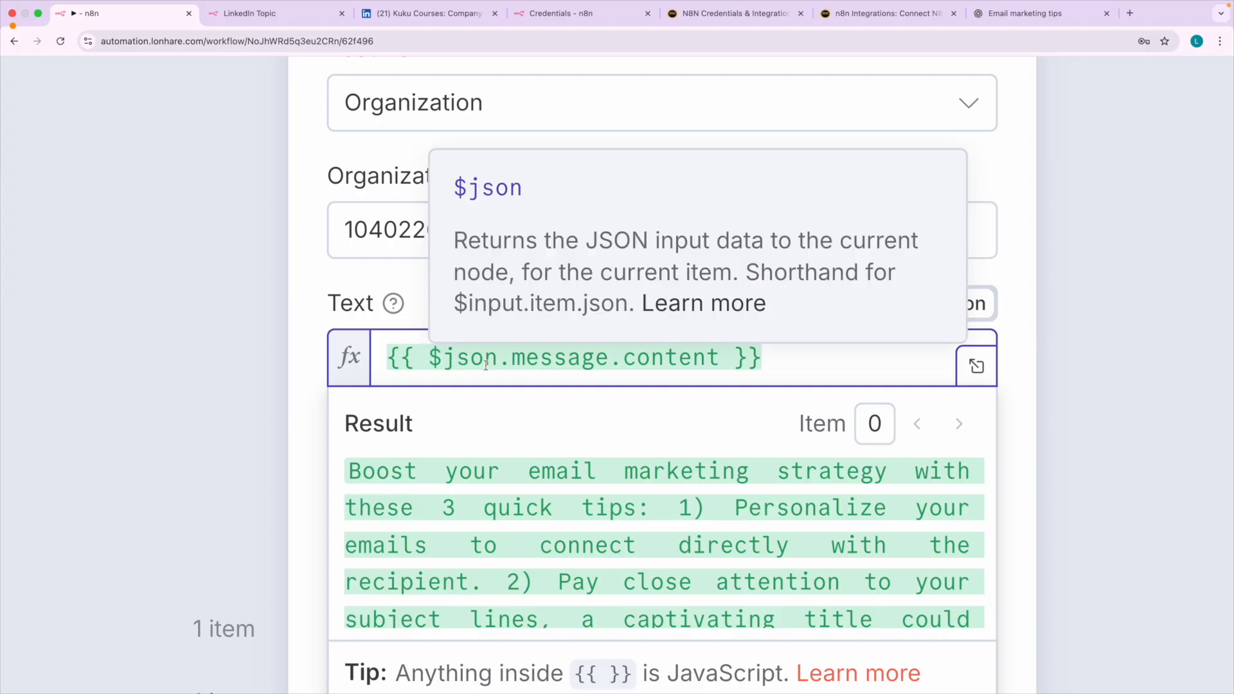
{"action": "left_click", "coordinate": [499, 360]}
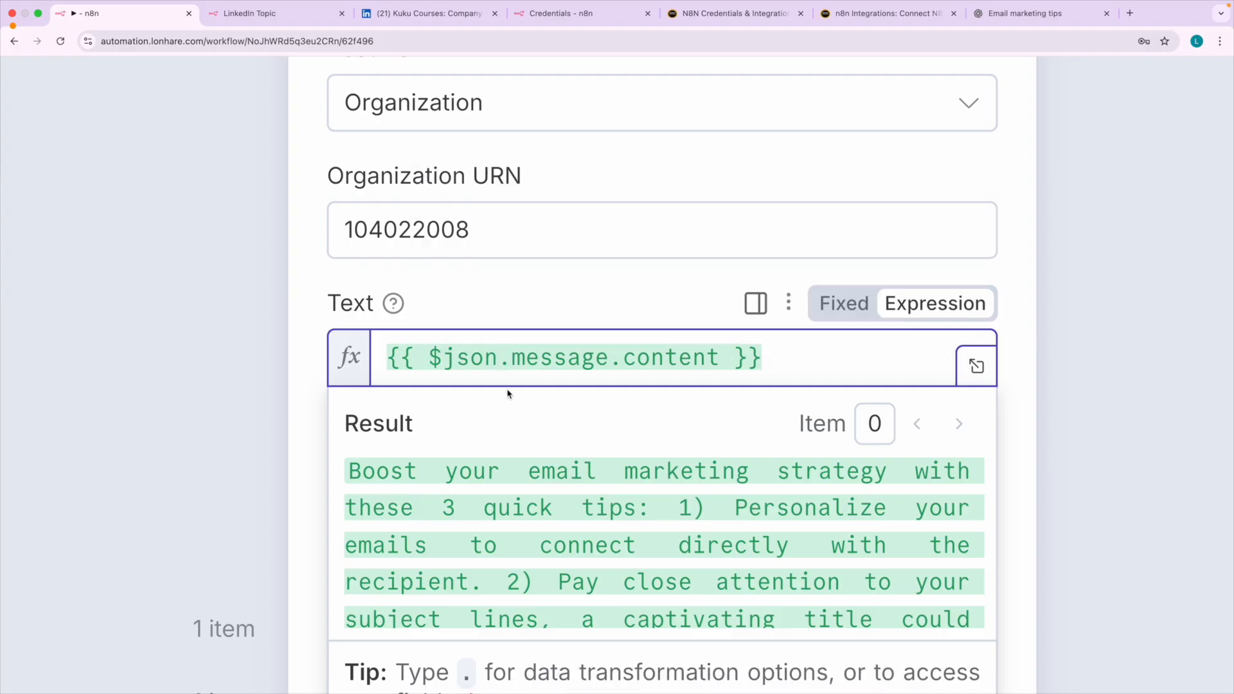
{"action": "type", "text": "["}
{"action": "key", "text": "Escape"}
{"action": "key", "text": "Delete"}
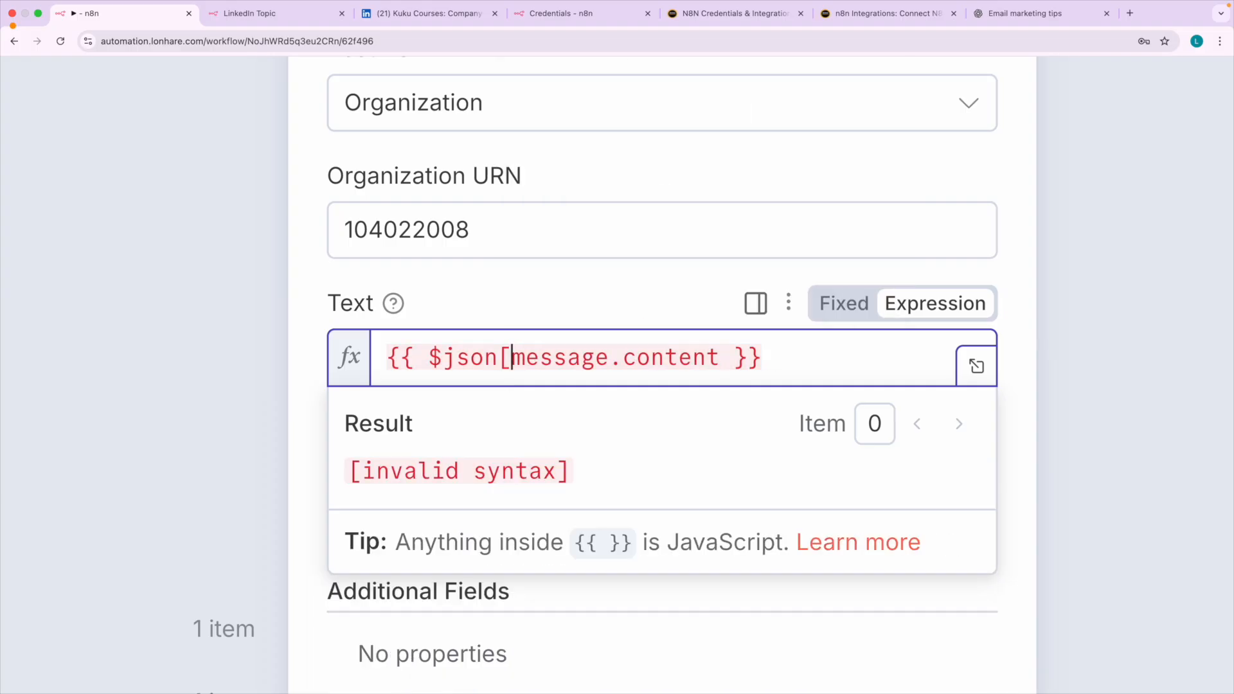
{"action": "type", "text": "\""}
{"action": "key", "text": "Right"}
{"action": "key", "text": "Right"}
{"action": "key", "text": "Right"}
{"action": "key", "text": "Right"}
{"action": "key", "text": "Right"}
{"action": "key", "text": "Right"}
{"action": "key", "text": "Right"}
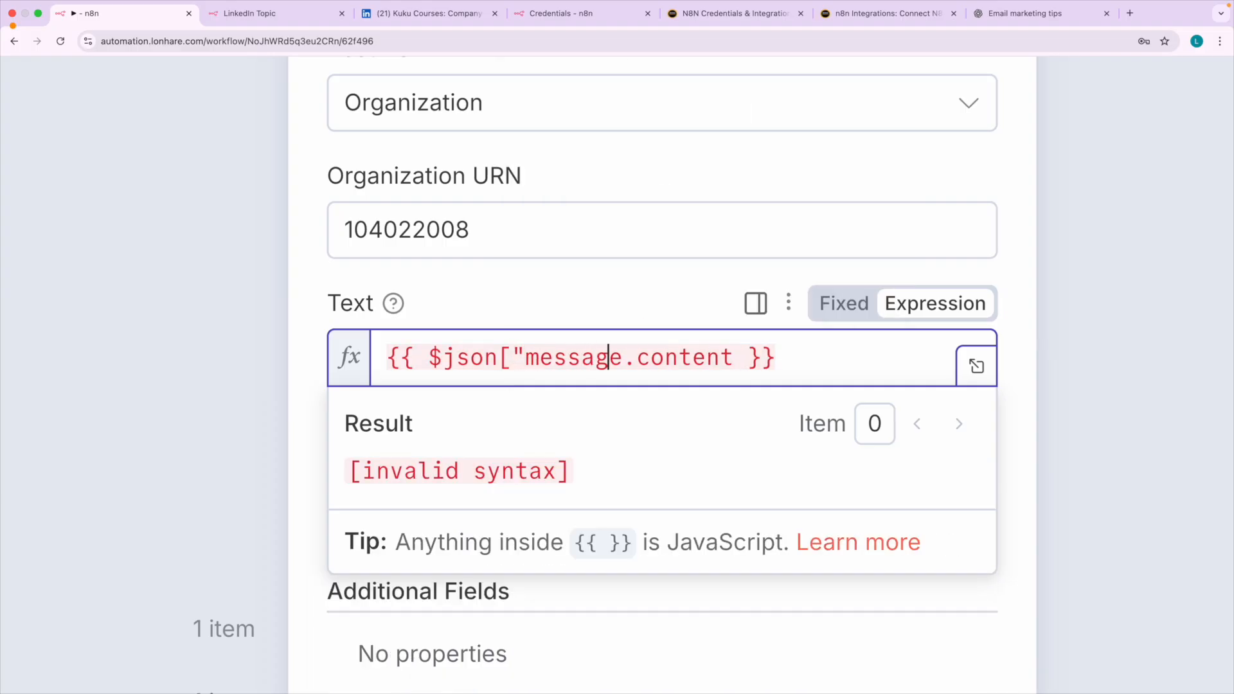
{"action": "type", "text": "\""}
{"action": "key", "text": "Right"}
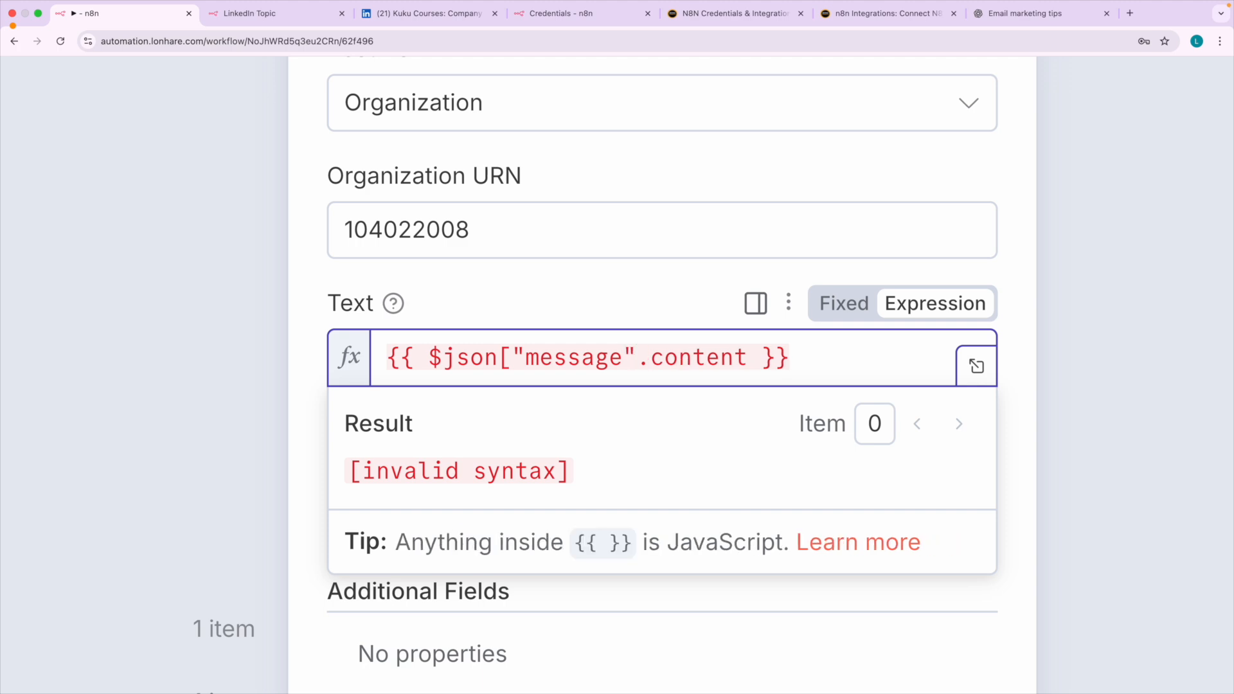
{"action": "key", "text": "Left"}
{"action": "type", "text": "]"}
{"action": "key", "text": "Right"}
{"action": "key", "text": "BackSpace"}
{"action": "type", "text": "[\""}
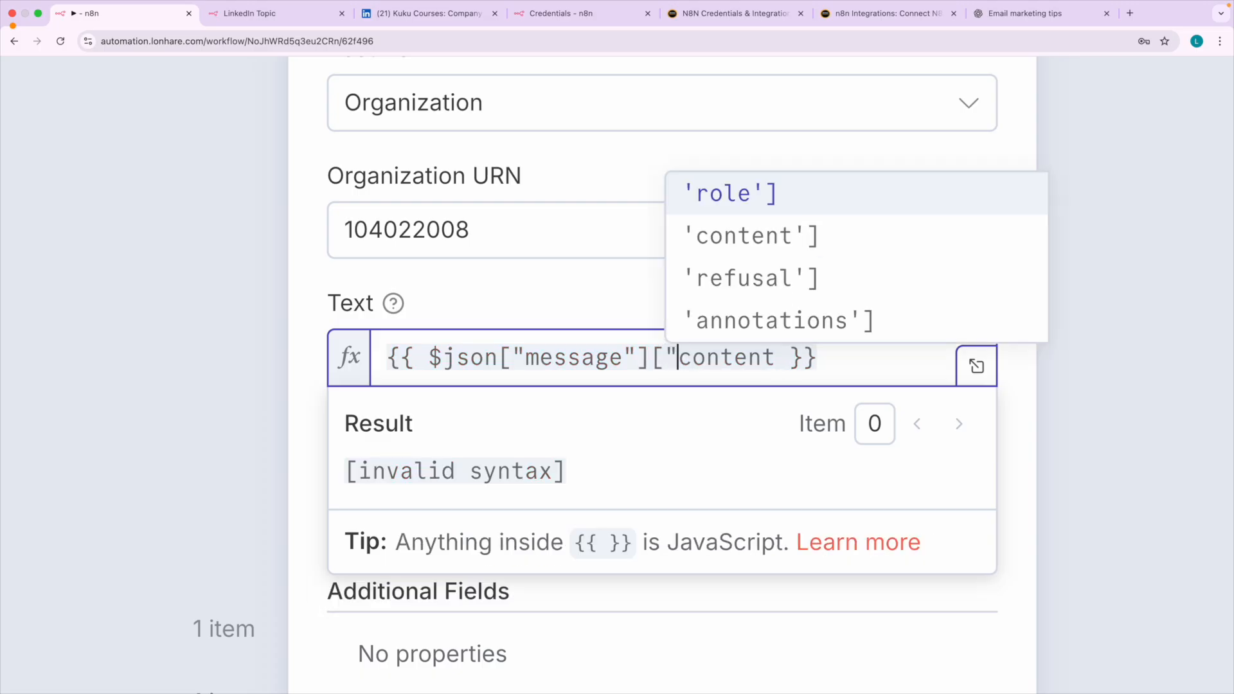
{"action": "key", "text": "Right"}
{"action": "key", "text": "Right"}
{"action": "key", "text": "Right"}
{"action": "key", "text": "Right"}
{"action": "key", "text": "Right"}
{"action": "key", "text": "Right"}
{"action": "key", "text": "Right"}
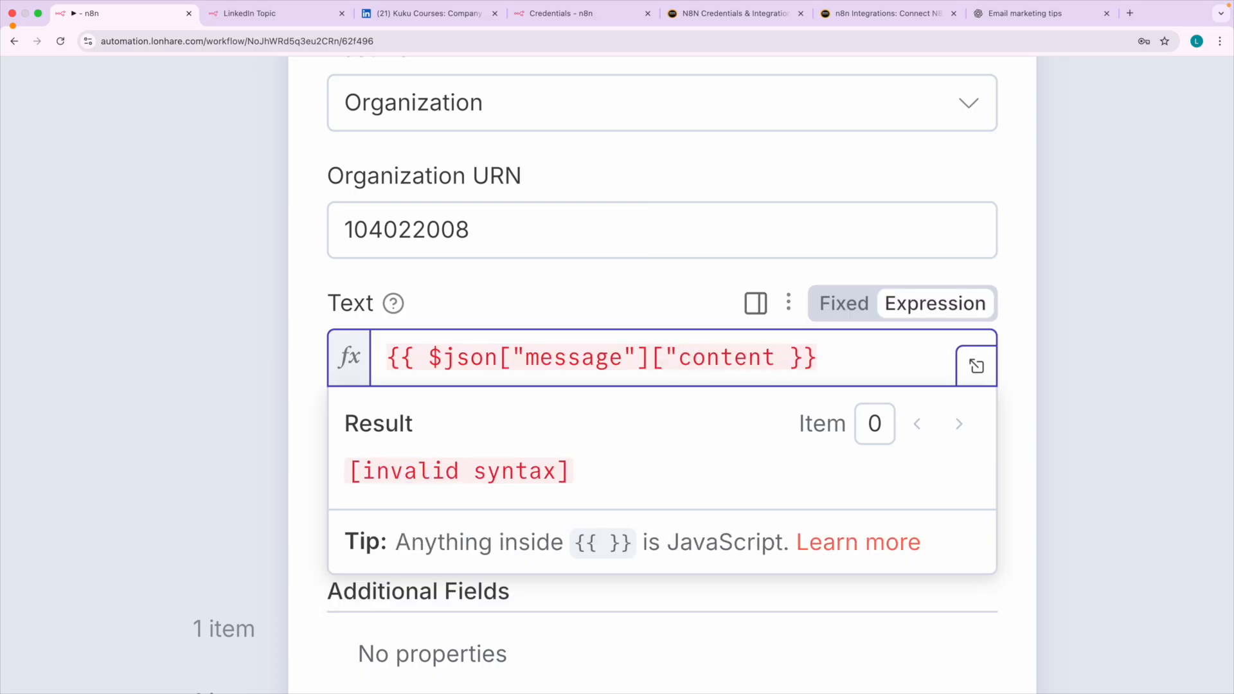
{"action": "type", "text": "\"]"}
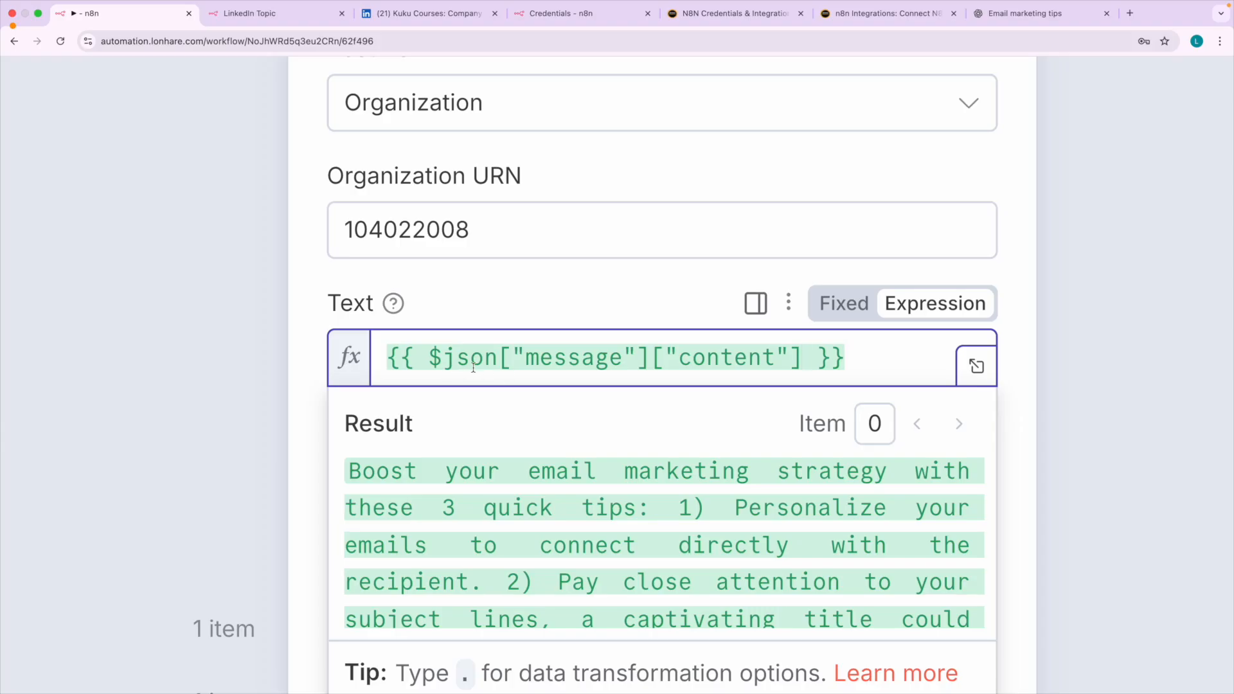
{"action": "mouse_move", "coordinate": [492, 370]}
{"action": "left_click", "coordinate": [682, 313]}
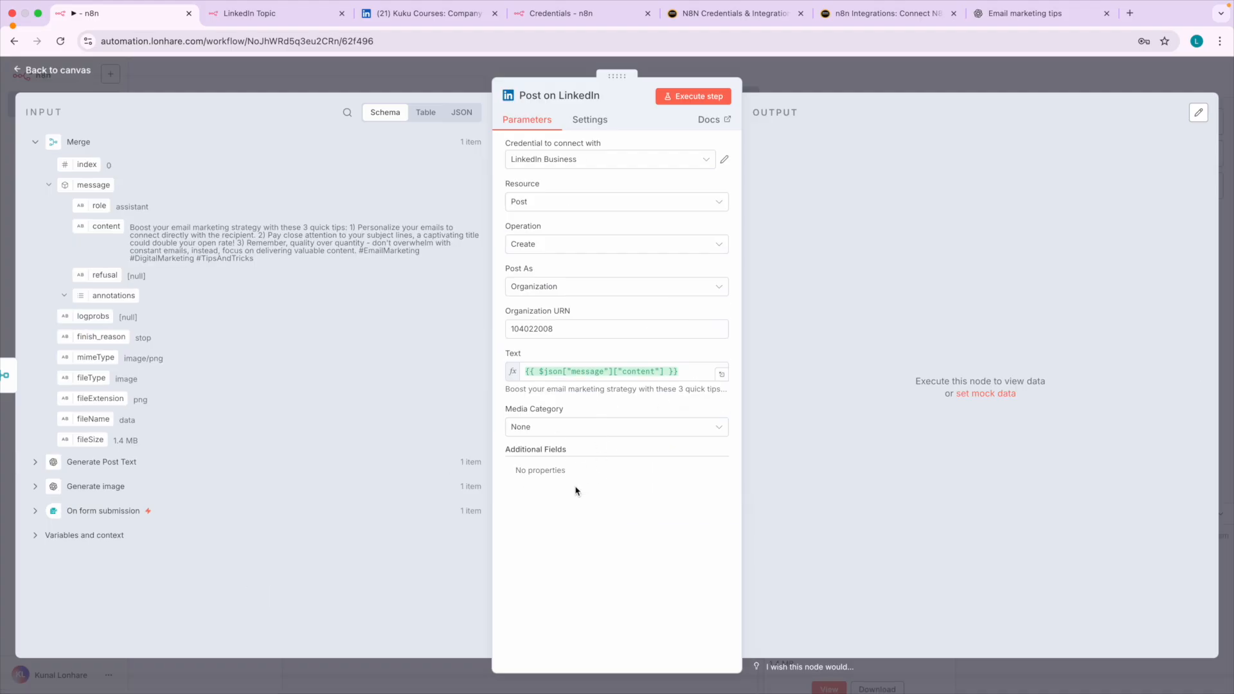
Set the Media Category to Image, keeping data as the input binary field, and execute the Post on LinkedIn step.
{"action": "left_click", "coordinate": [566, 430]}
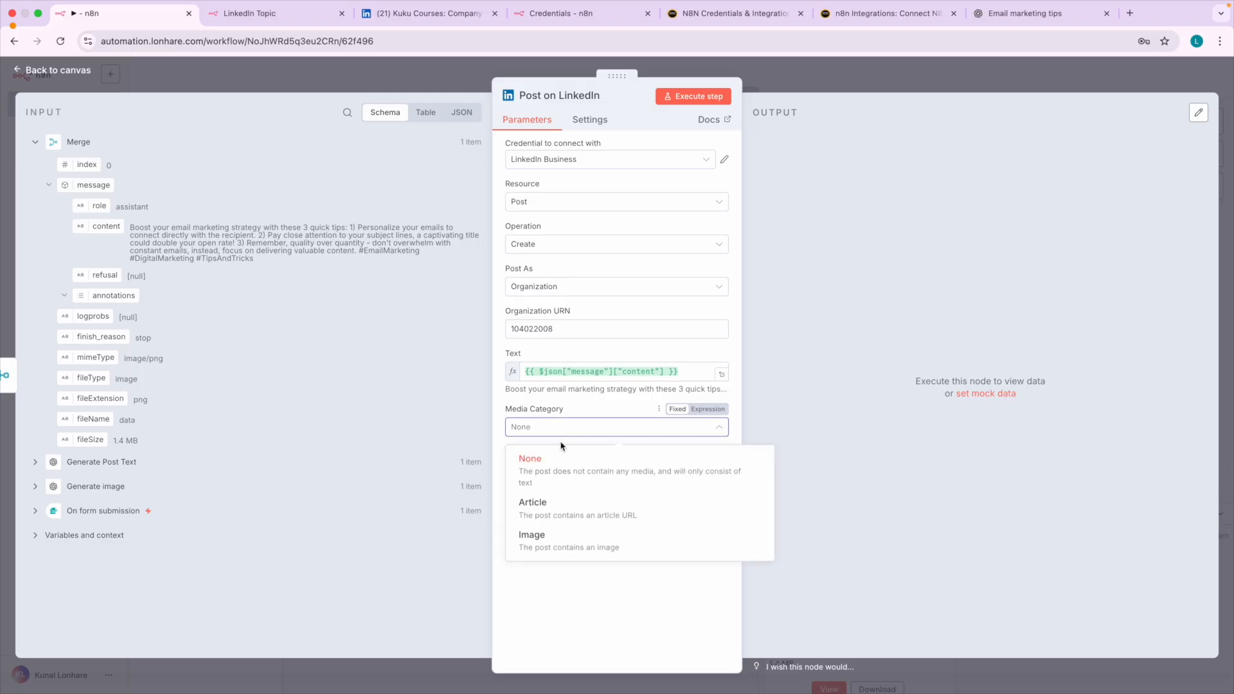
{"action": "left_click", "coordinate": [555, 536]}
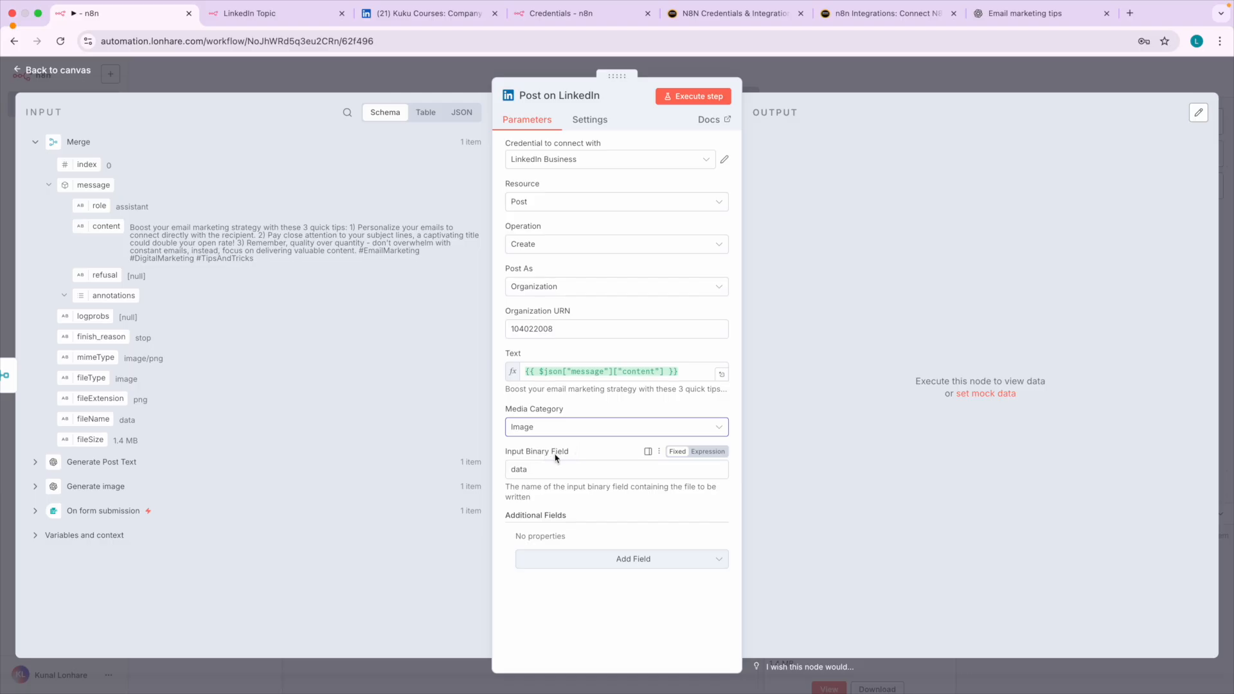
{"action": "left_click", "coordinate": [696, 104]}
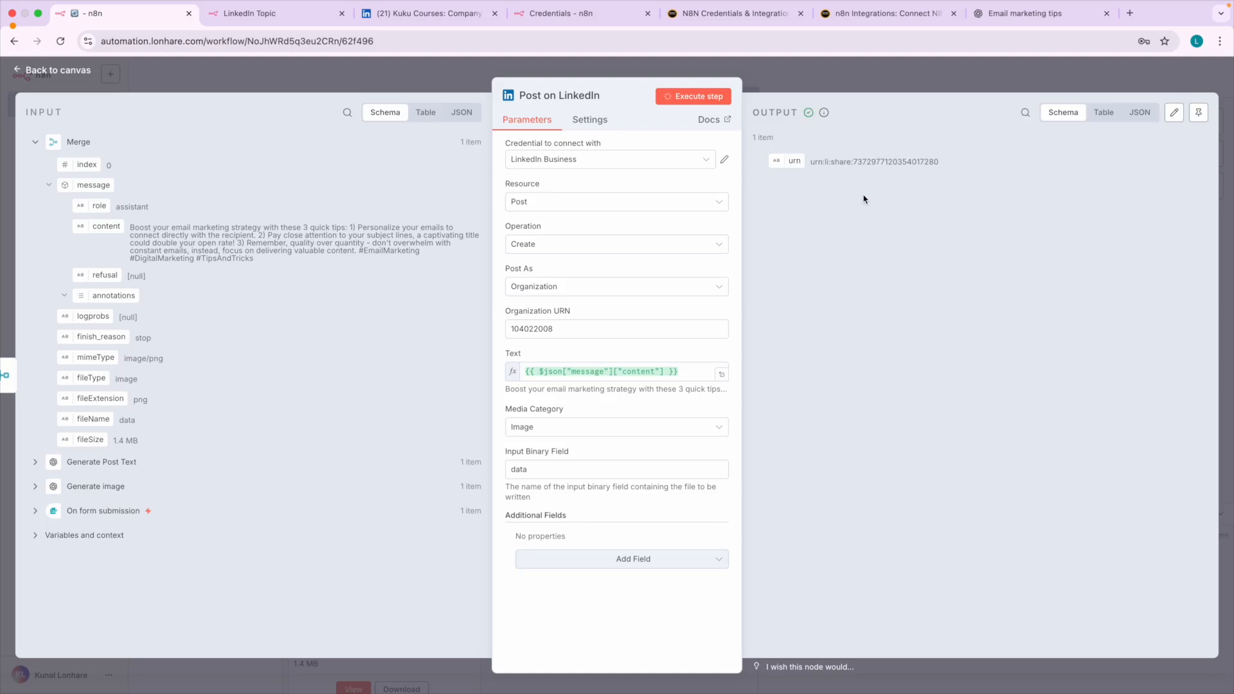
Switch to the Kuku Courses LinkedIn page, reload its dashboard and open the newest post to review its text and image.
{"action": "scroll", "coordinate": [873, 171], "scroll_direction": "up", "scroll_amount": 5}
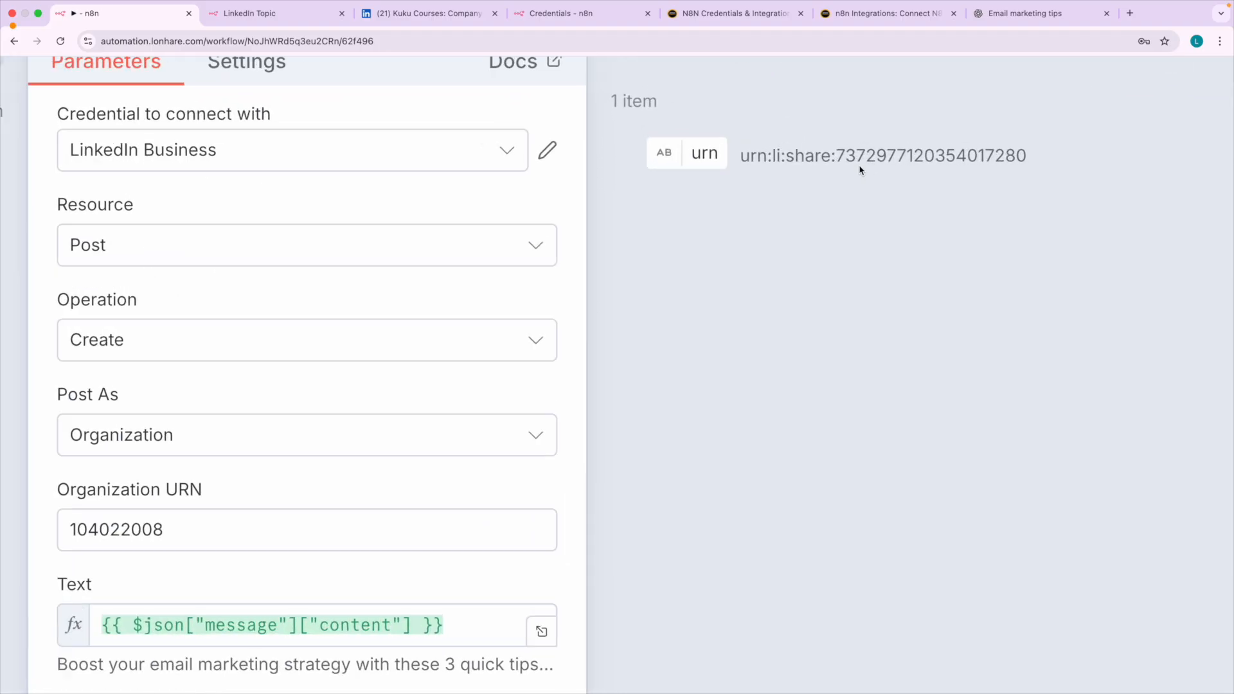
{"action": "left_click", "coordinate": [409, 14]}
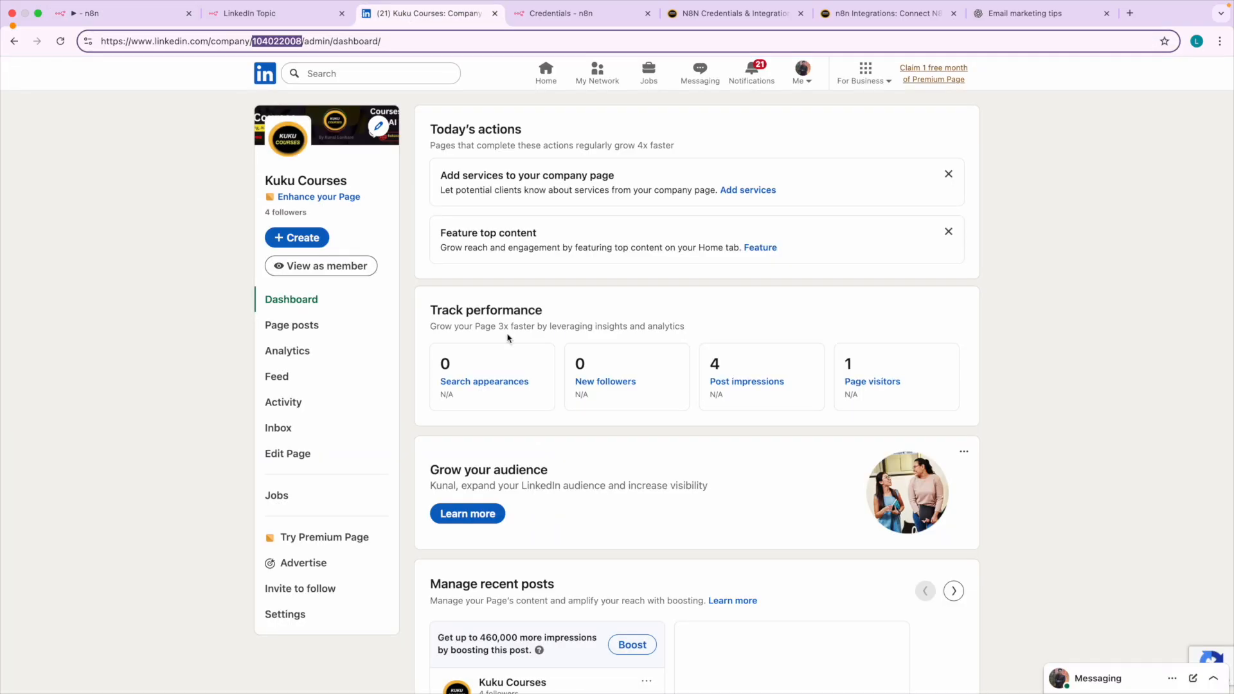
{"action": "scroll", "coordinate": [539, 419], "scroll_direction": "down", "scroll_amount": 6}
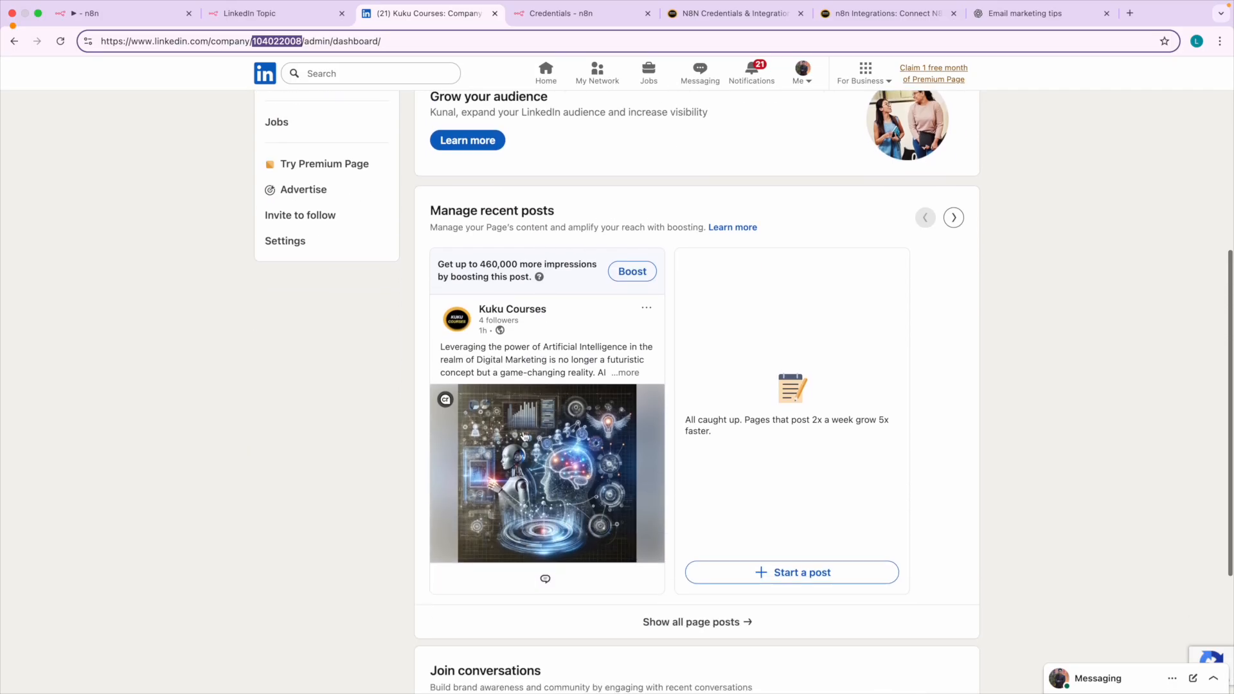
{"action": "scroll", "coordinate": [407, 270], "scroll_direction": "up", "scroll_amount": 6}
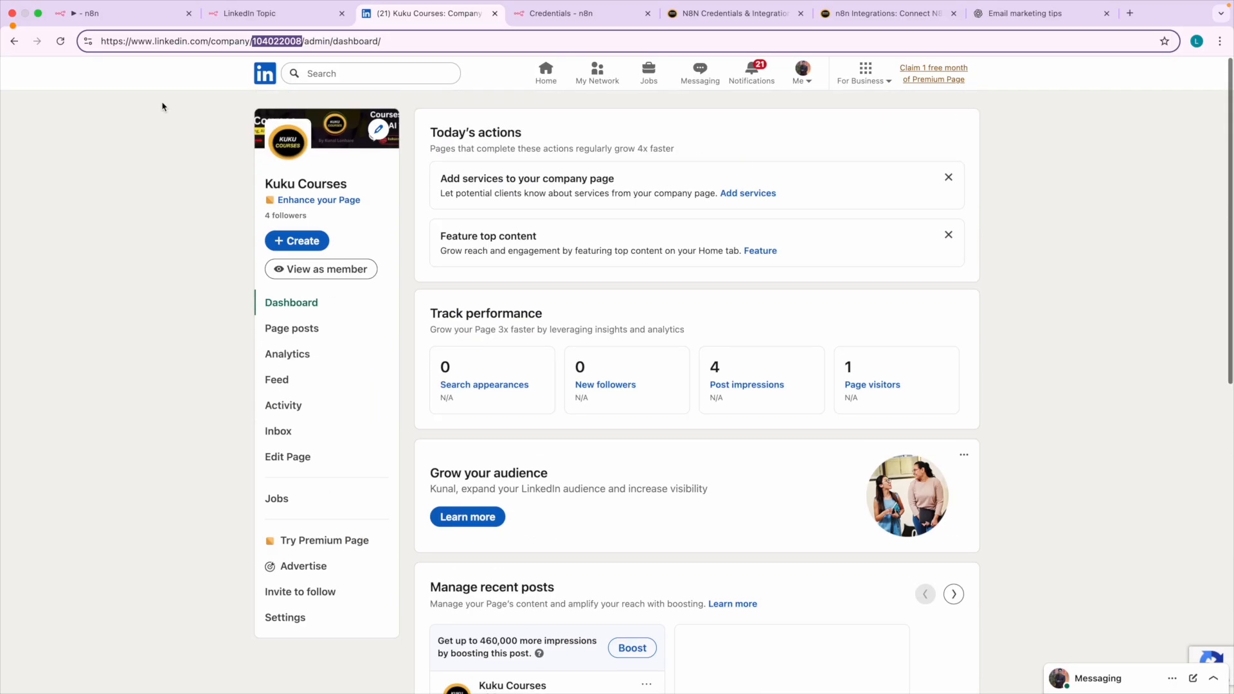
{"action": "left_click", "coordinate": [62, 43]}
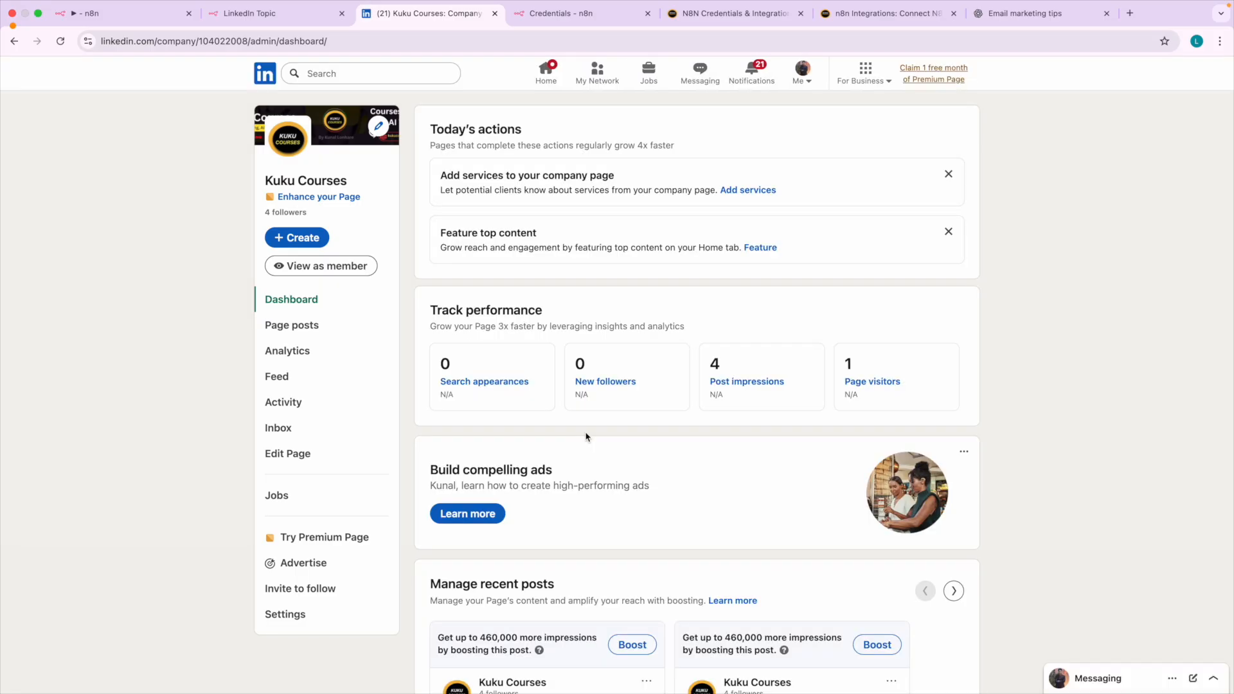
{"action": "scroll", "coordinate": [586, 437], "scroll_direction": "down", "scroll_amount": 5}
{"action": "scroll", "coordinate": [586, 437], "scroll_direction": "down", "scroll_amount": 1}
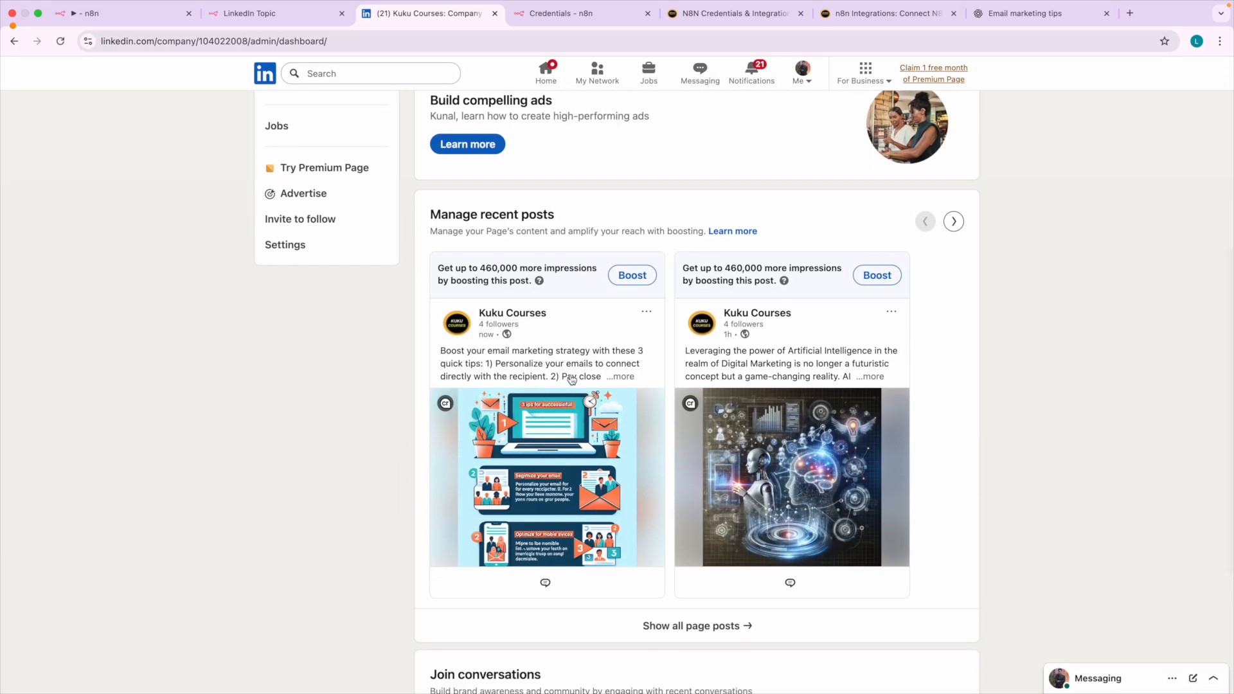
{"action": "left_click", "coordinate": [591, 379]}
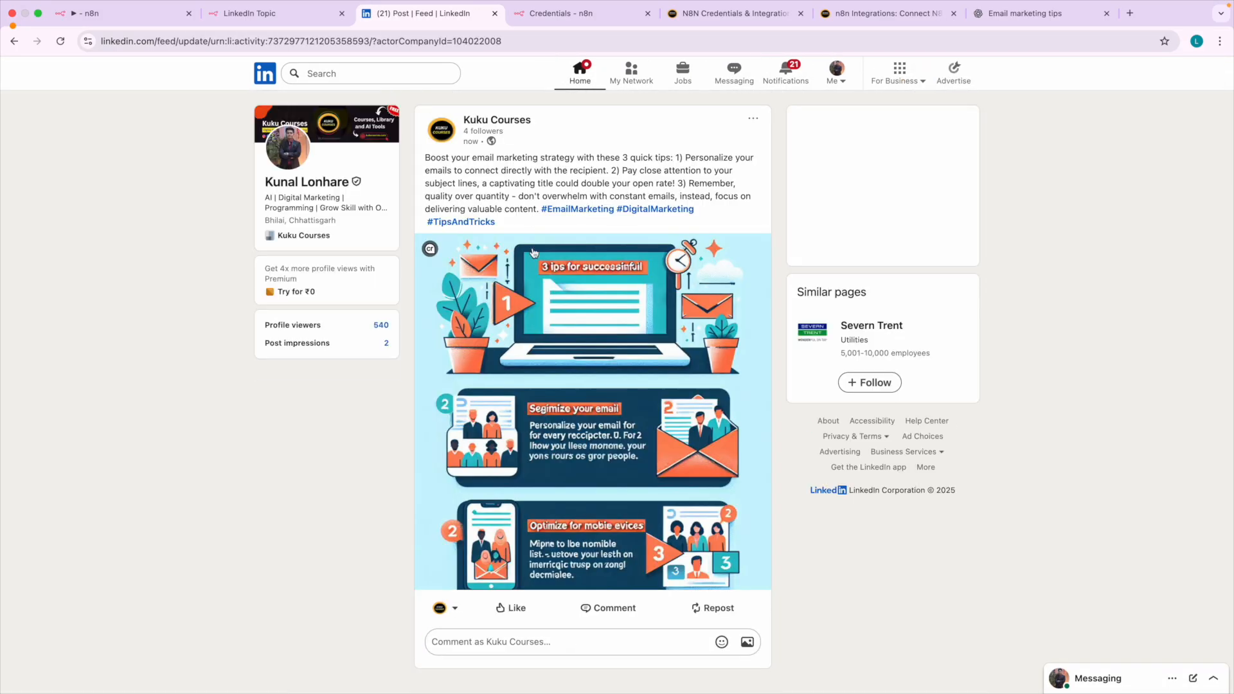
{"action": "left_click_drag", "start_coordinate": [672, 157], "coordinate": [698, 198]}
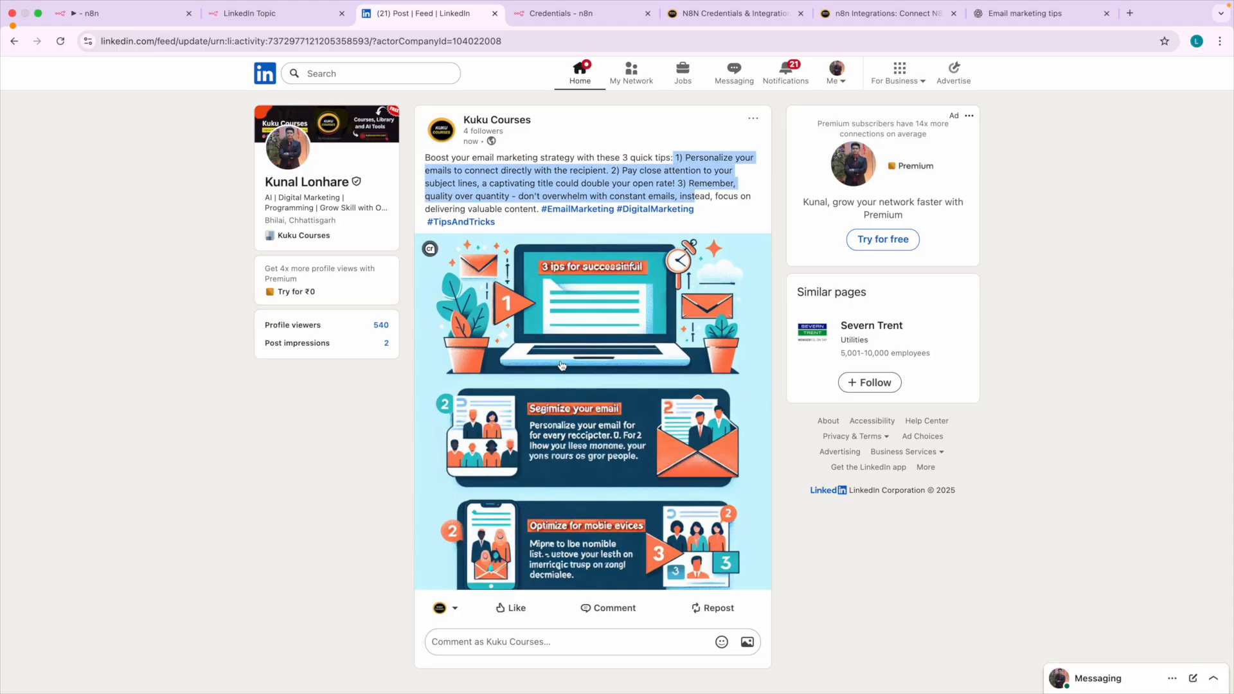
Return to the n8n workflow, close the Post on LinkedIn node and save the workflow.
{"action": "left_click", "coordinate": [116, 13]}
{"action": "scroll", "coordinate": [413, 166], "scroll_direction": "down", "scroll_amount": 5}
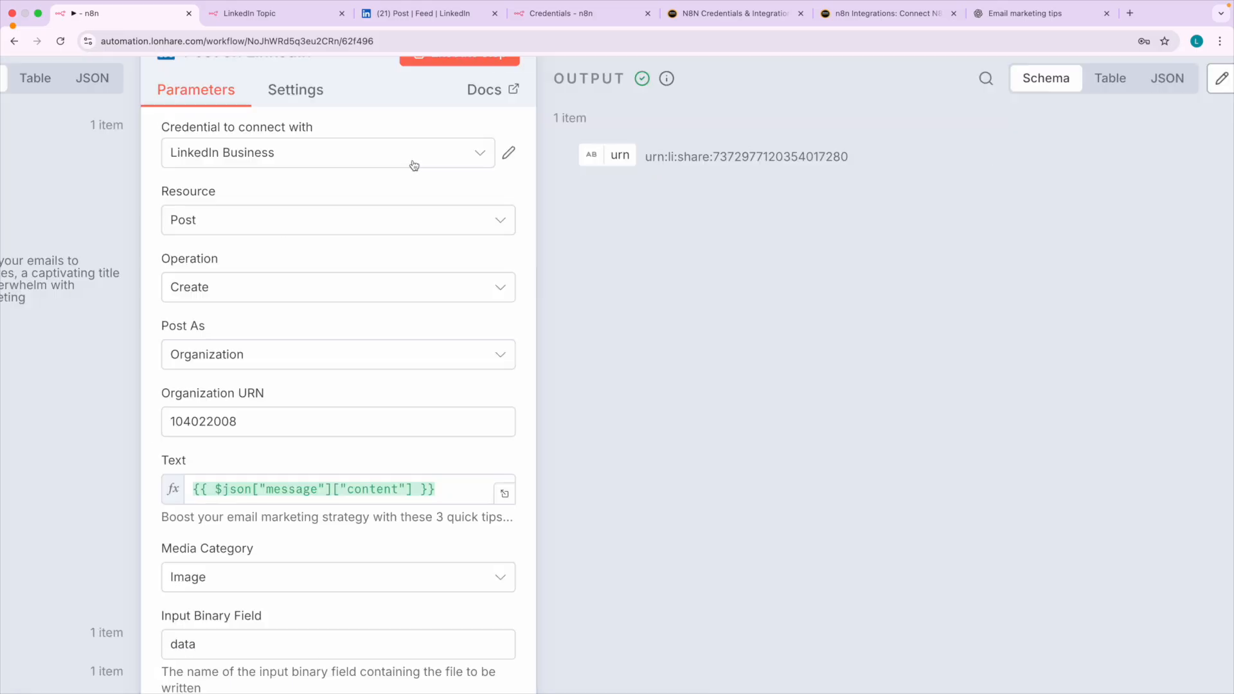
{"action": "left_click", "coordinate": [74, 75]}
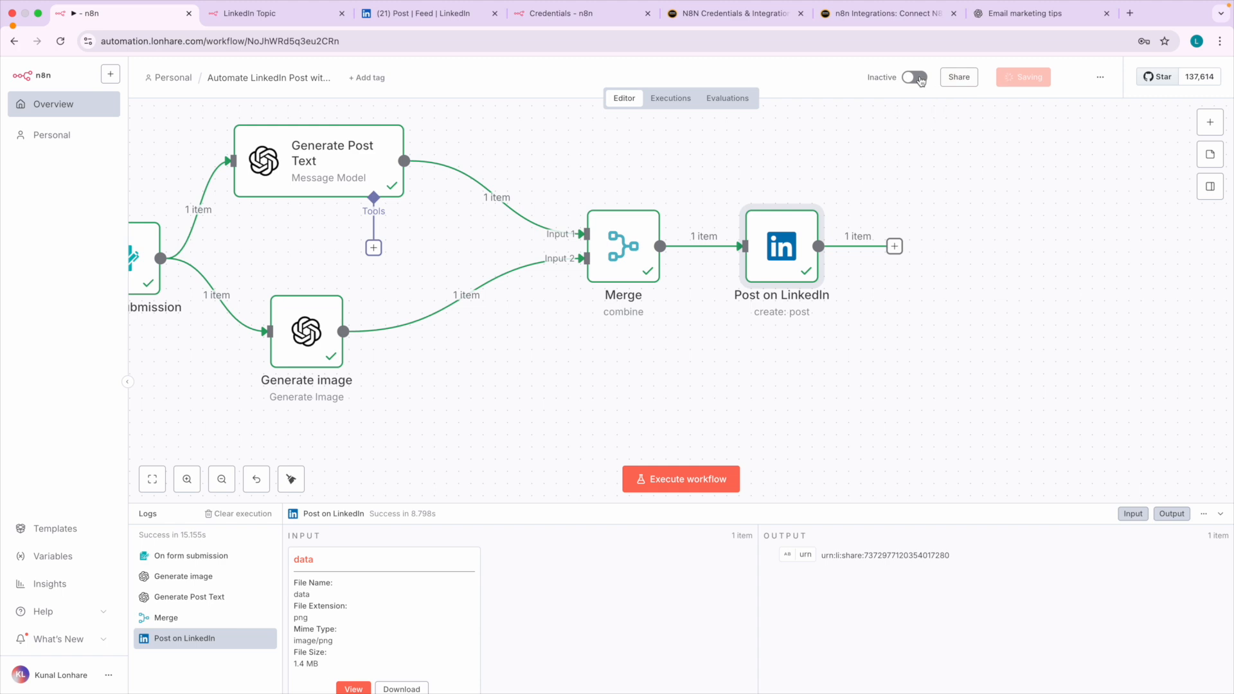
{"action": "scroll", "coordinate": [470, 293], "scroll_direction": "left", "scroll_amount": 5}
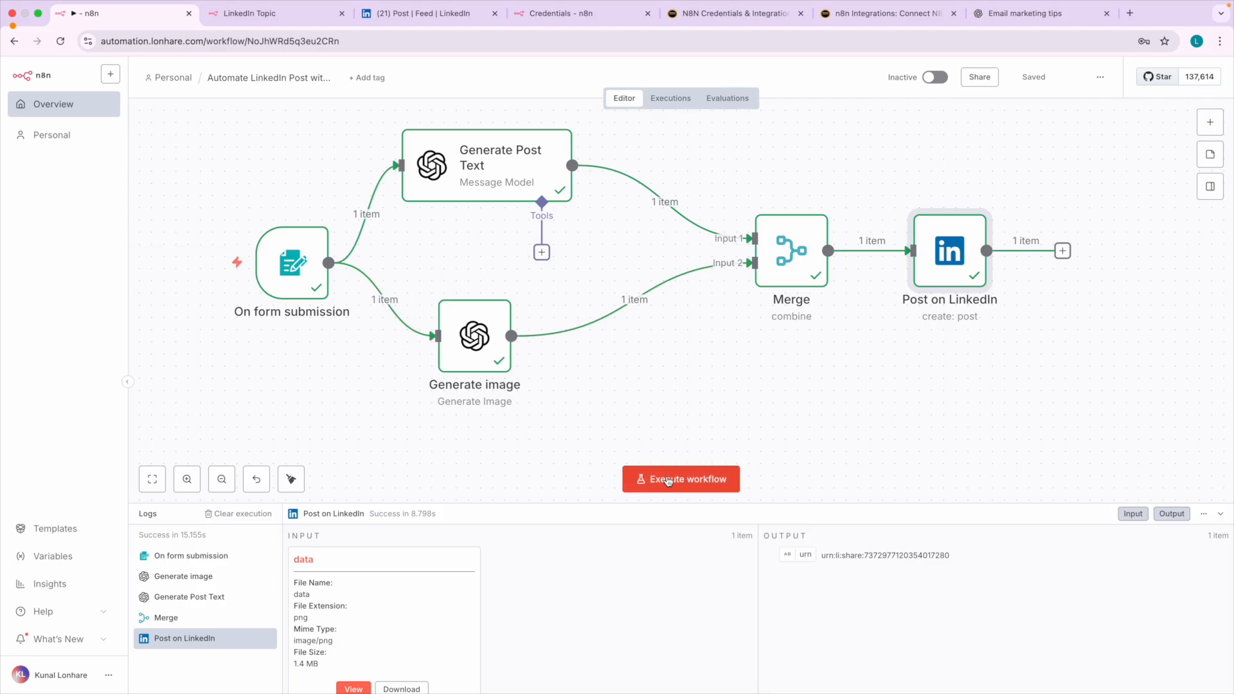
Execute the whole workflow to open a fresh LinkedIn Topic test form, close the older duplicate form and return to the workflow canvas.
{"action": "left_click", "coordinate": [628, 469]}
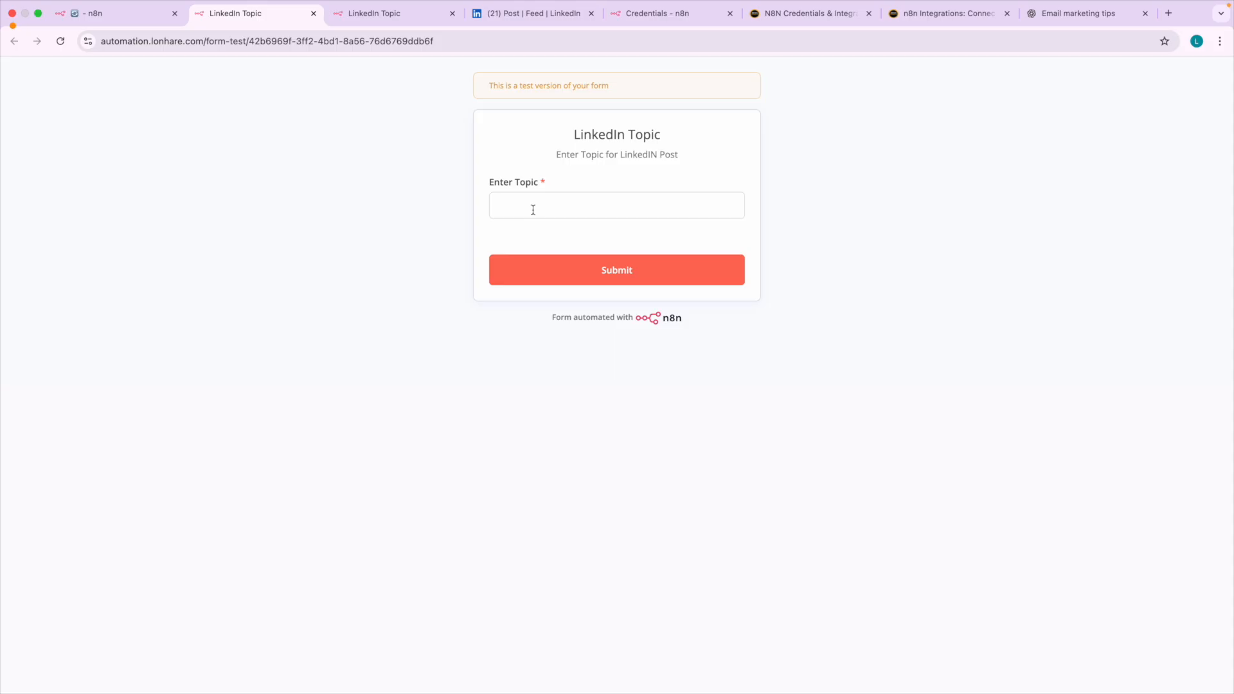
{"action": "left_click", "coordinate": [524, 14]}
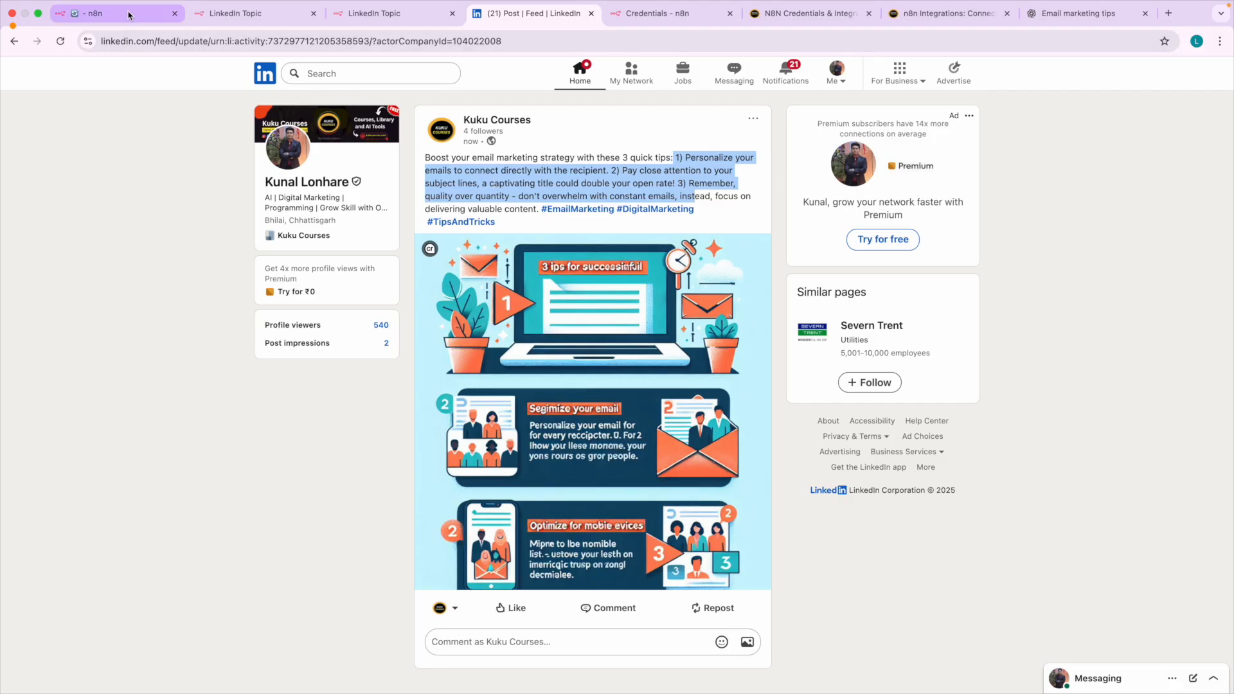
{"action": "left_click", "coordinate": [153, 19]}
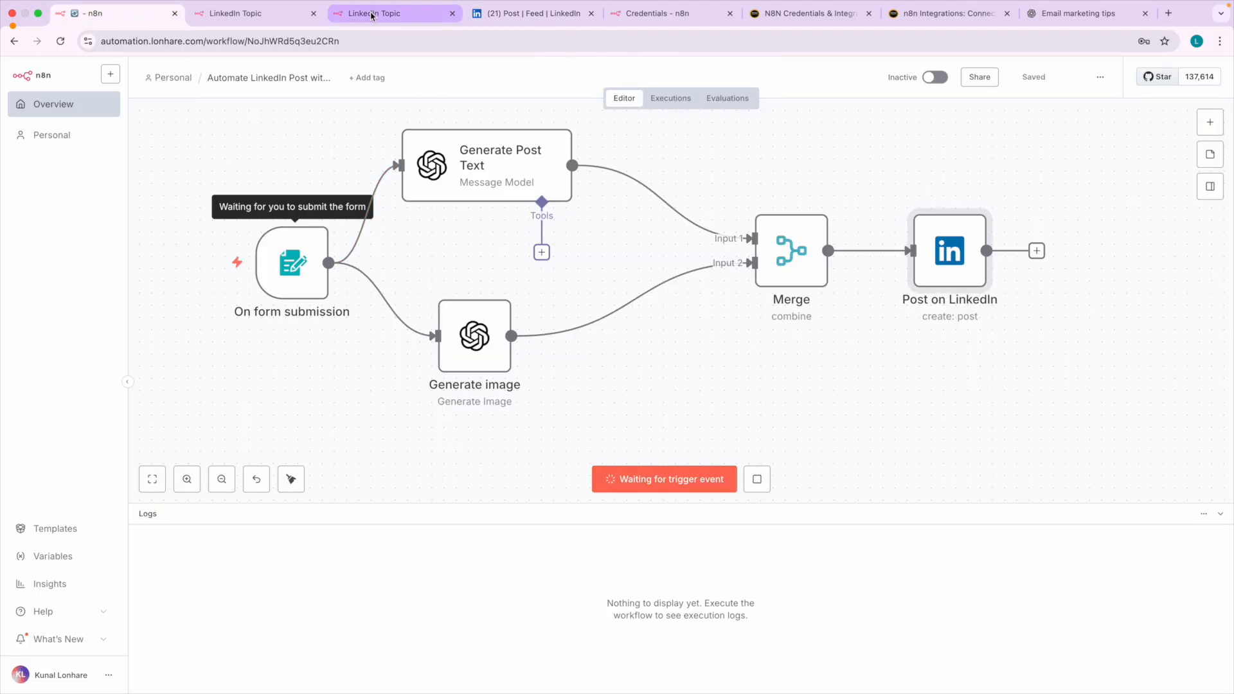
{"action": "left_click", "coordinate": [264, 14]}
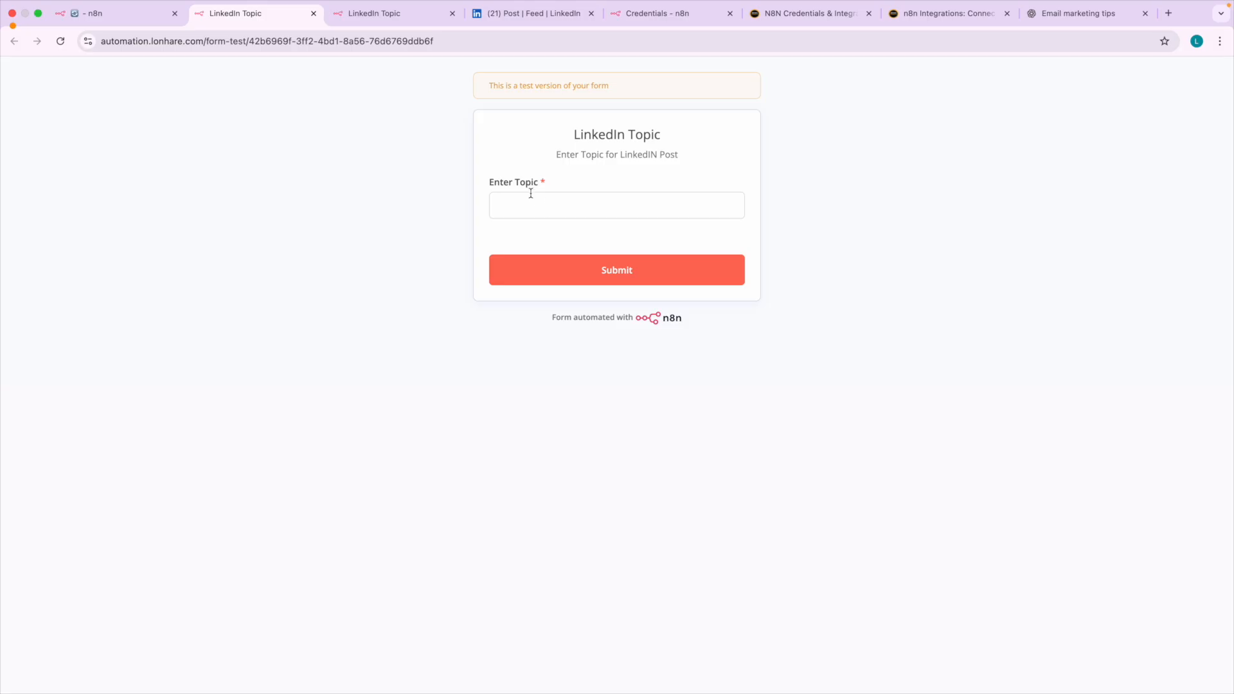
{"action": "left_click", "coordinate": [451, 13]}
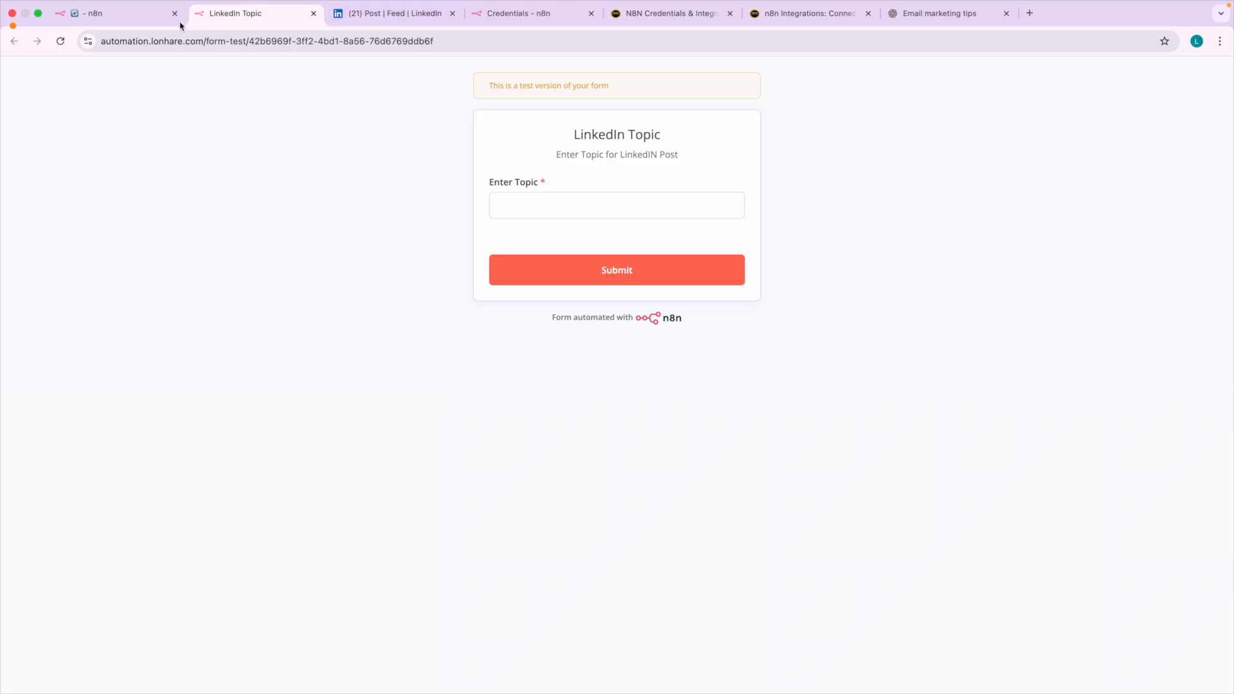
{"action": "left_click", "coordinate": [122, 19]}
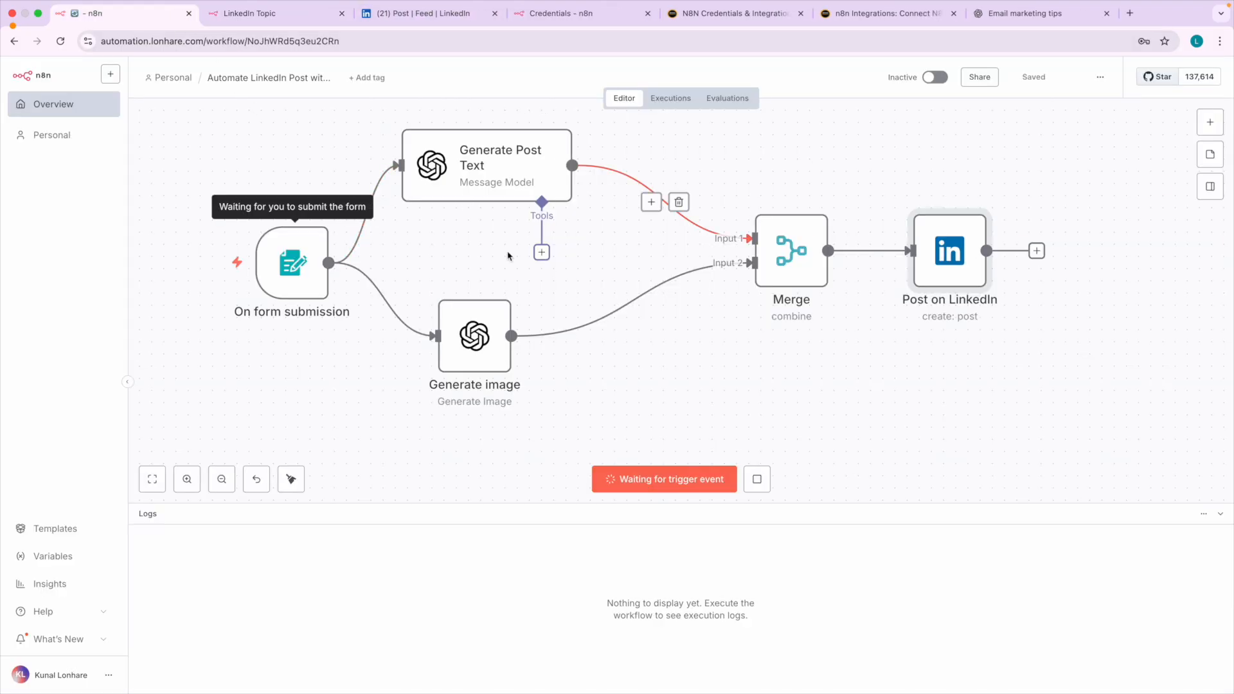
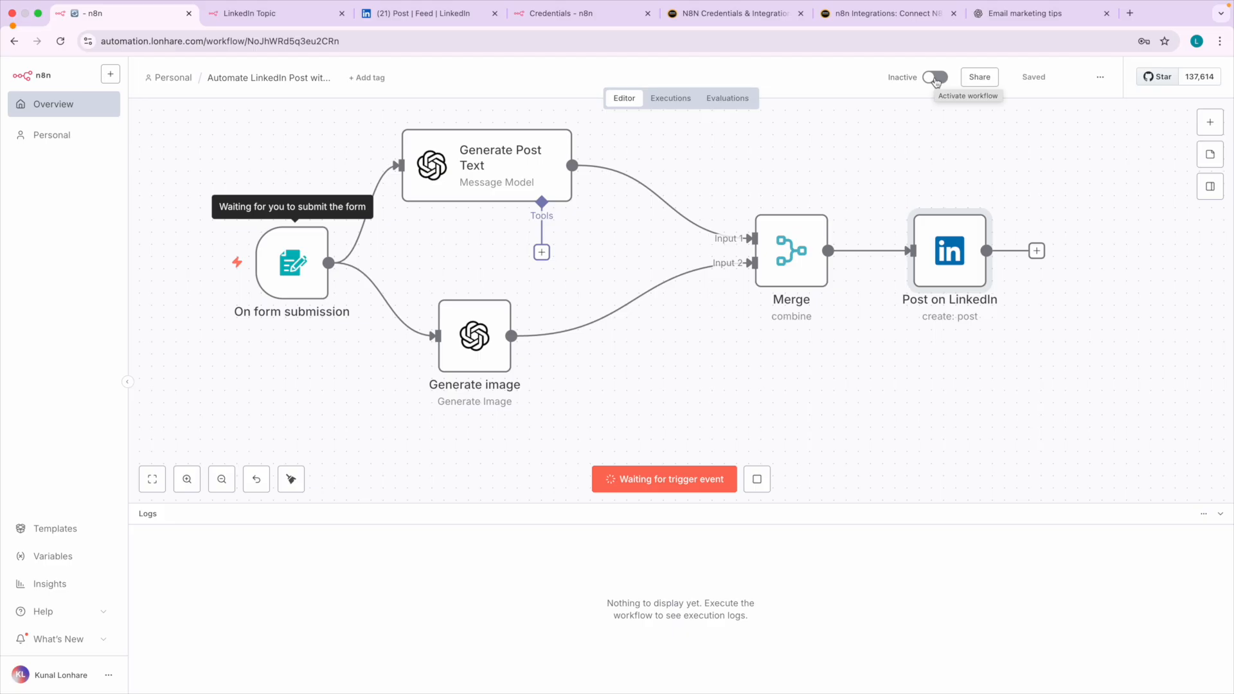
Open the node picker on the workflow canvas to view the available node categories.
{"action": "left_click", "coordinate": [1209, 122]}
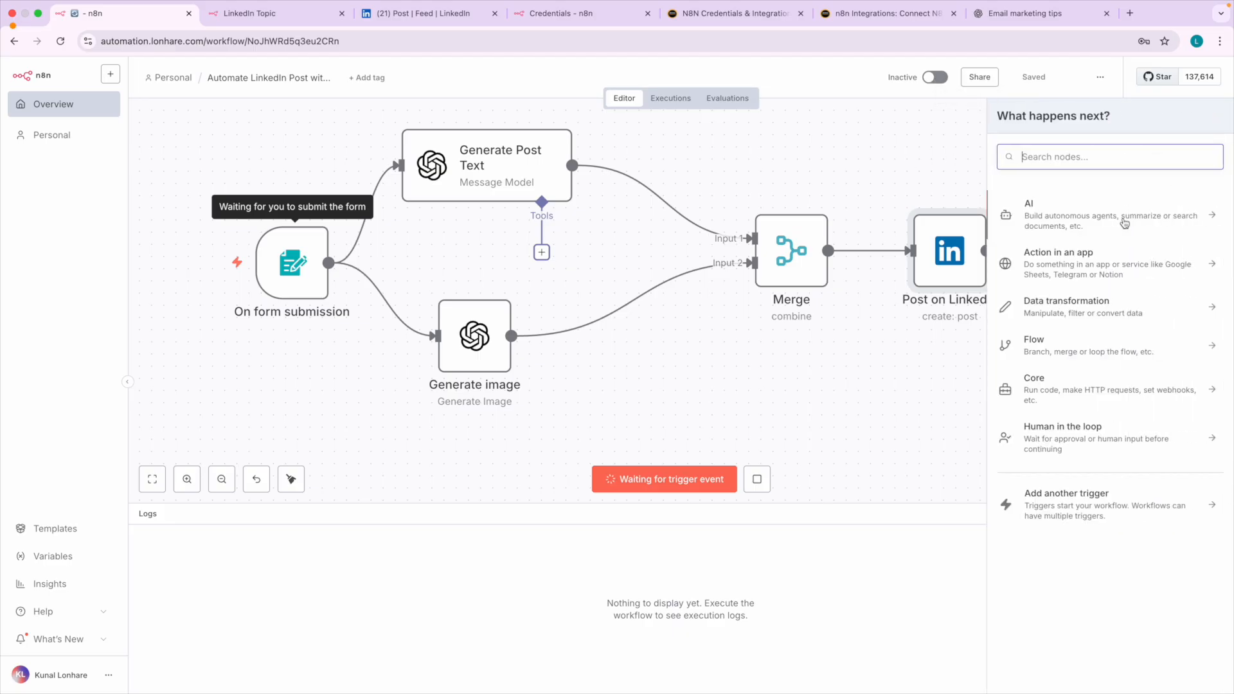
{"action": "left_click", "coordinate": [1086, 223]}
{"action": "left_click", "coordinate": [1008, 130]}
Search the web for kuku courses in a new browser tab and open the Kuku Courses home page.
{"action": "left_click", "coordinate": [1129, 12]}
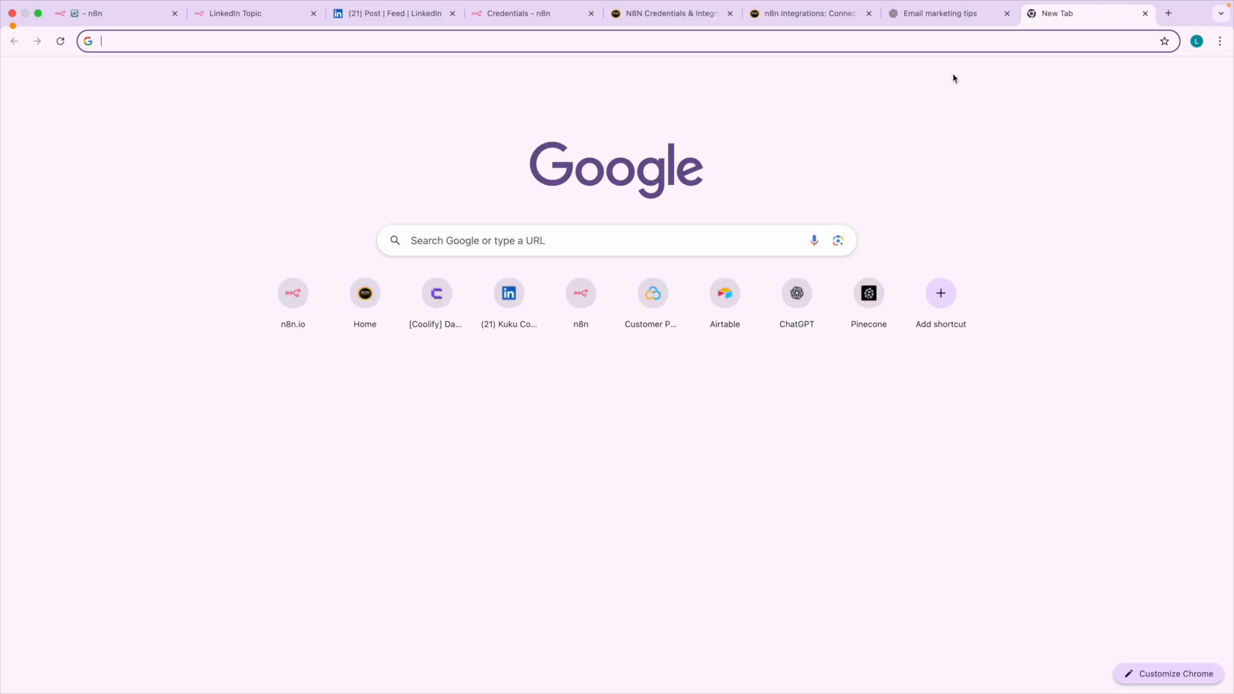
{"action": "left_click", "coordinate": [119, 12]}
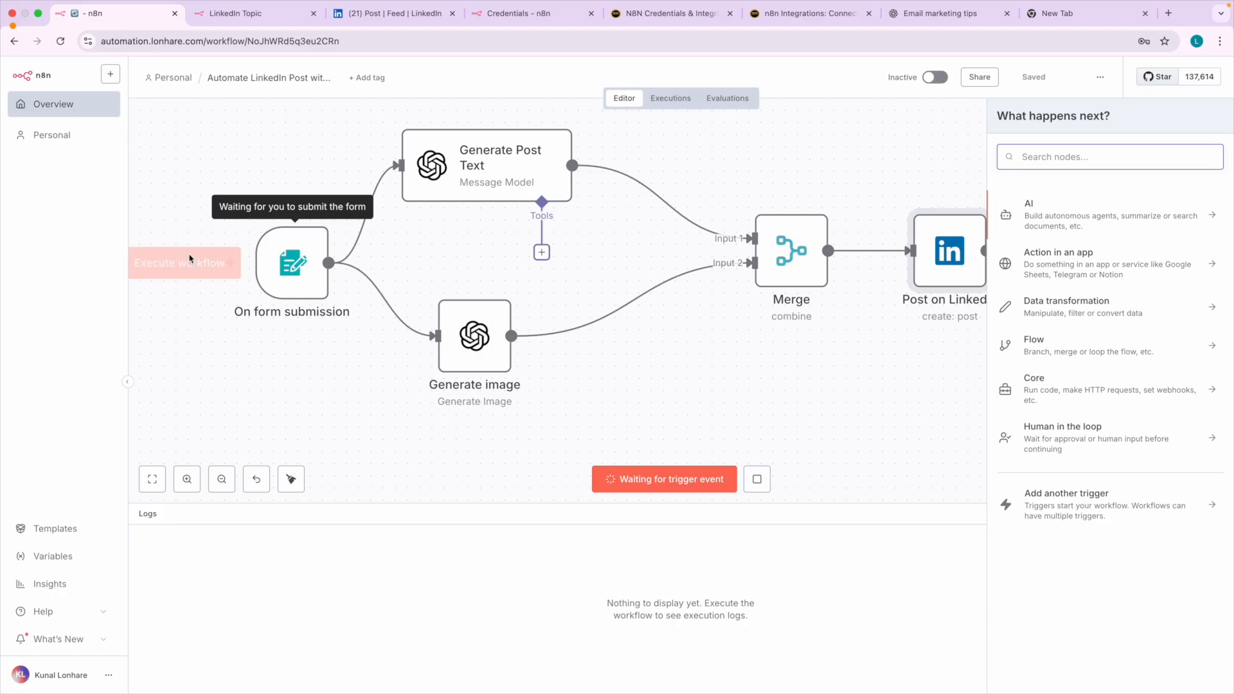
{"action": "left_click", "coordinate": [1065, 22]}
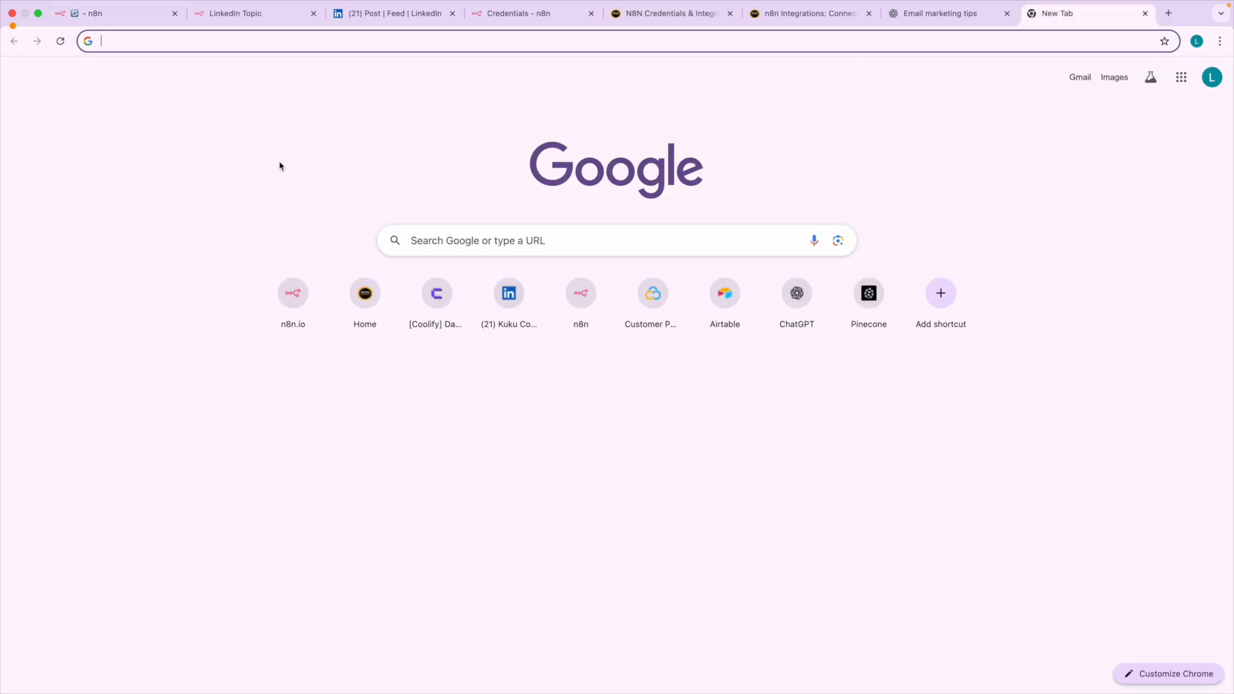
{"action": "type", "text": "kuk"}
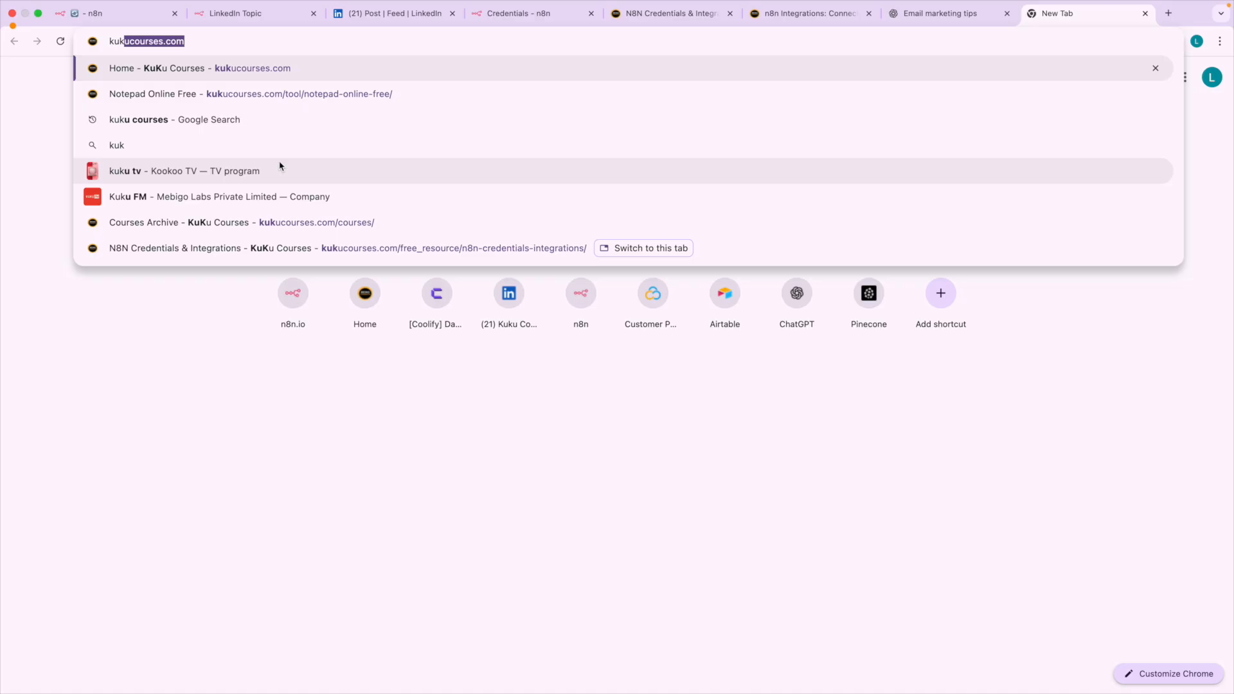
{"action": "type", "text": "u co"}
{"action": "key", "text": "Return"}
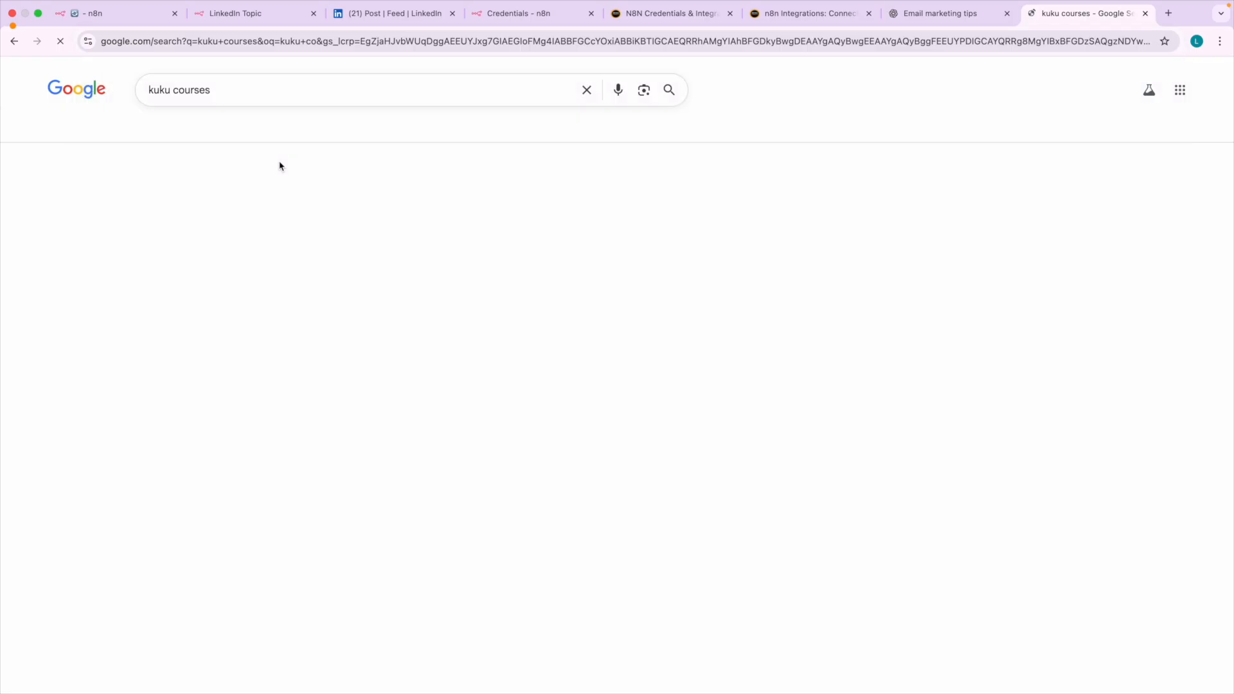
{"action": "left_click", "coordinate": [219, 199]}
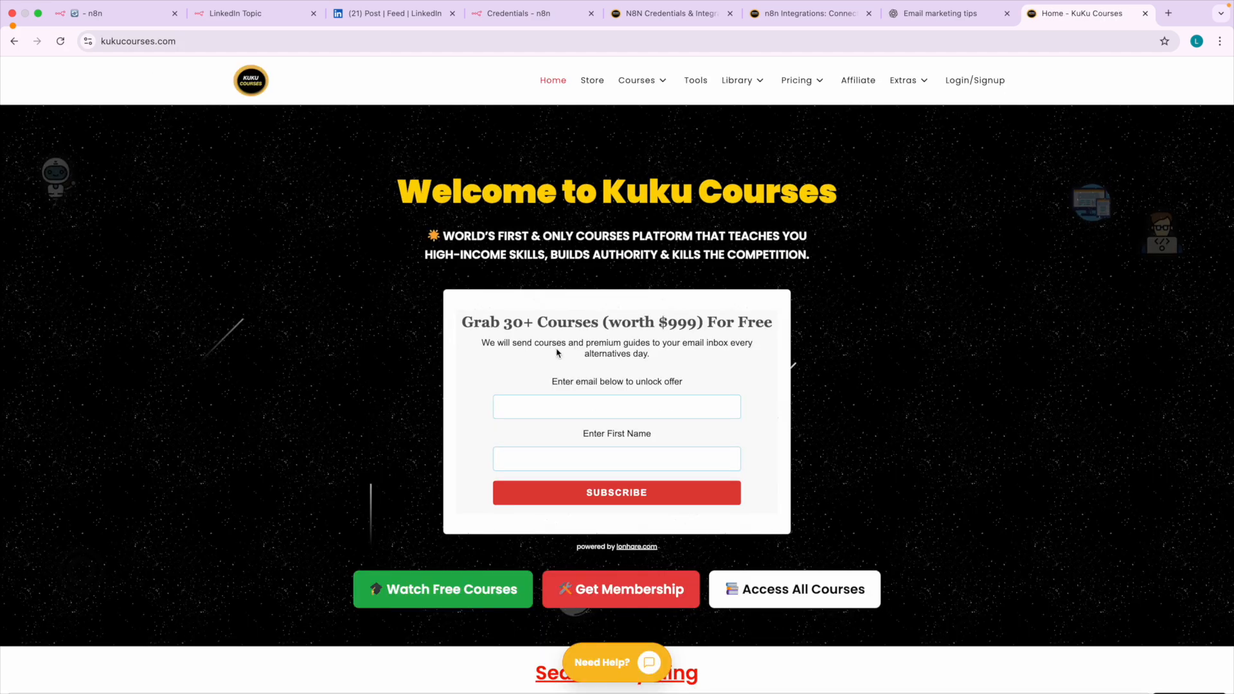
{"action": "scroll", "coordinate": [562, 337], "scroll_direction": "down", "scroll_amount": 10}
{"action": "scroll", "coordinate": [551, 363], "scroll_direction": "up", "scroll_amount": 5}
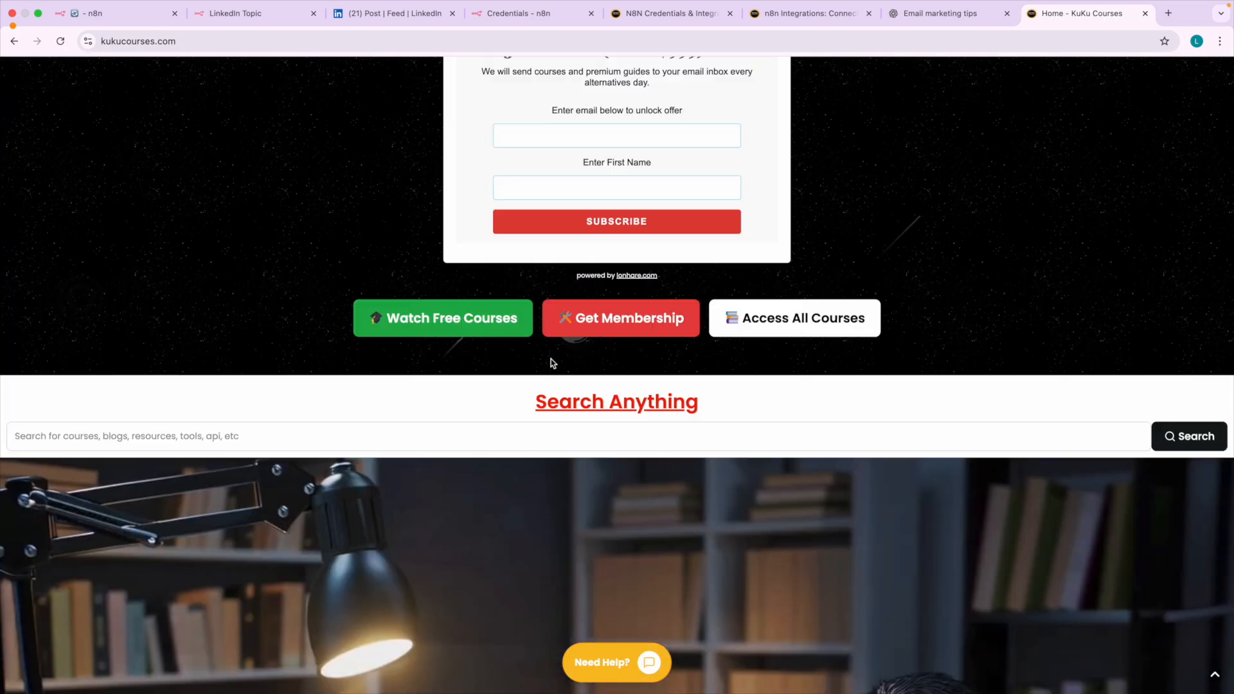
{"action": "scroll", "coordinate": [551, 364], "scroll_direction": "up", "scroll_amount": 5}
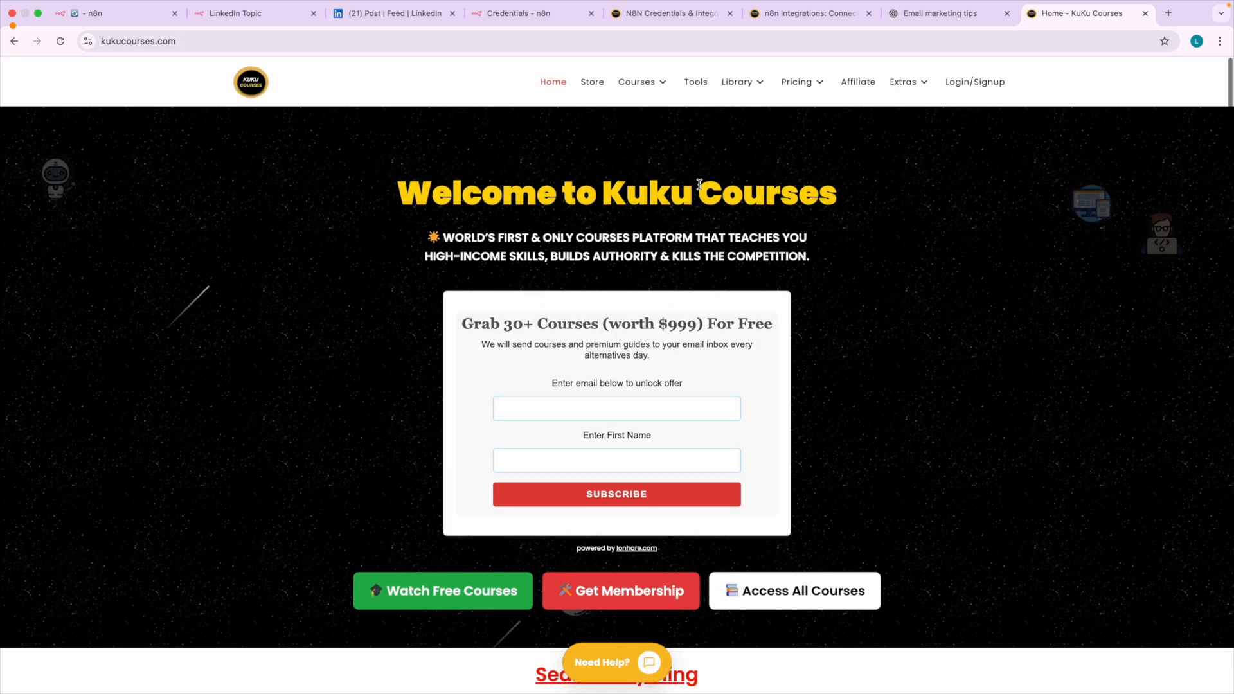
Search the Kuku Courses catalogue for n8n and open the N8N Automation for AI Agents Masterclass – Full Course page.
{"action": "mouse_move", "coordinate": [637, 88]}
{"action": "scroll", "coordinate": [637, 89], "scroll_direction": "up", "scroll_amount": 5}
{"action": "scroll", "coordinate": [636, 89], "scroll_direction": "down", "scroll_amount": 5}
{"action": "left_click", "coordinate": [637, 88]}
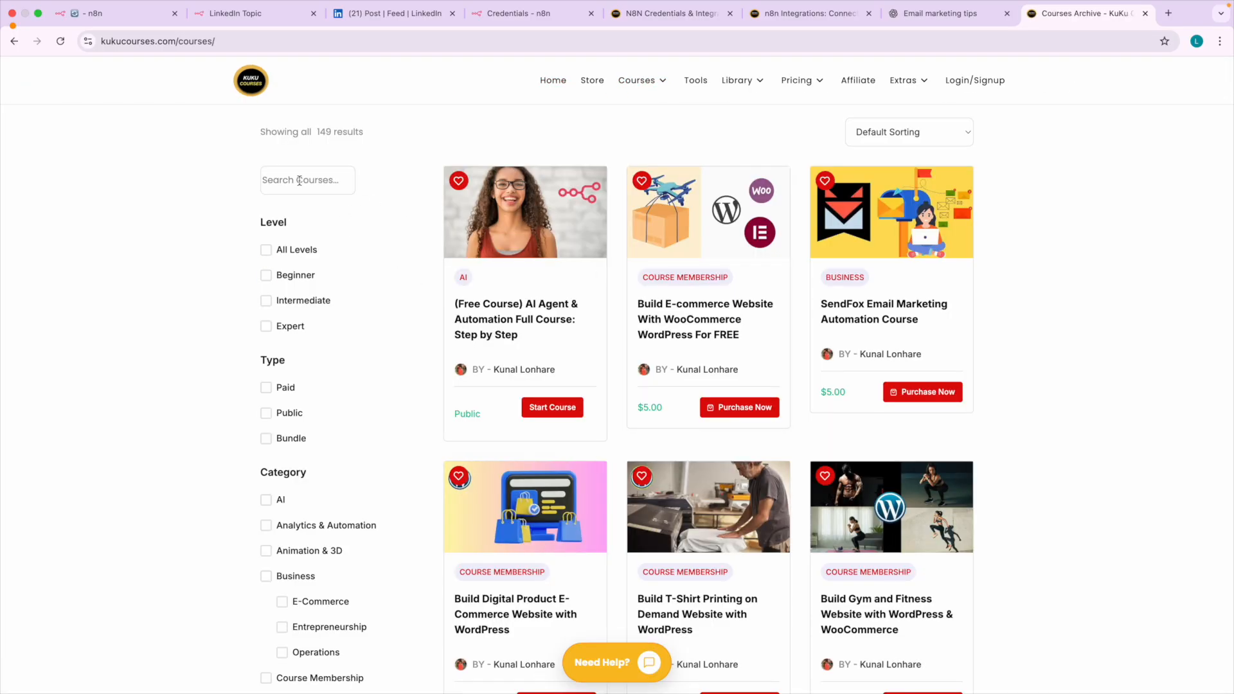
{"action": "left_click", "coordinate": [284, 183]}
{"action": "scroll", "coordinate": [284, 183], "scroll_direction": "up", "scroll_amount": 5}
{"action": "type", "text": "n8n"}
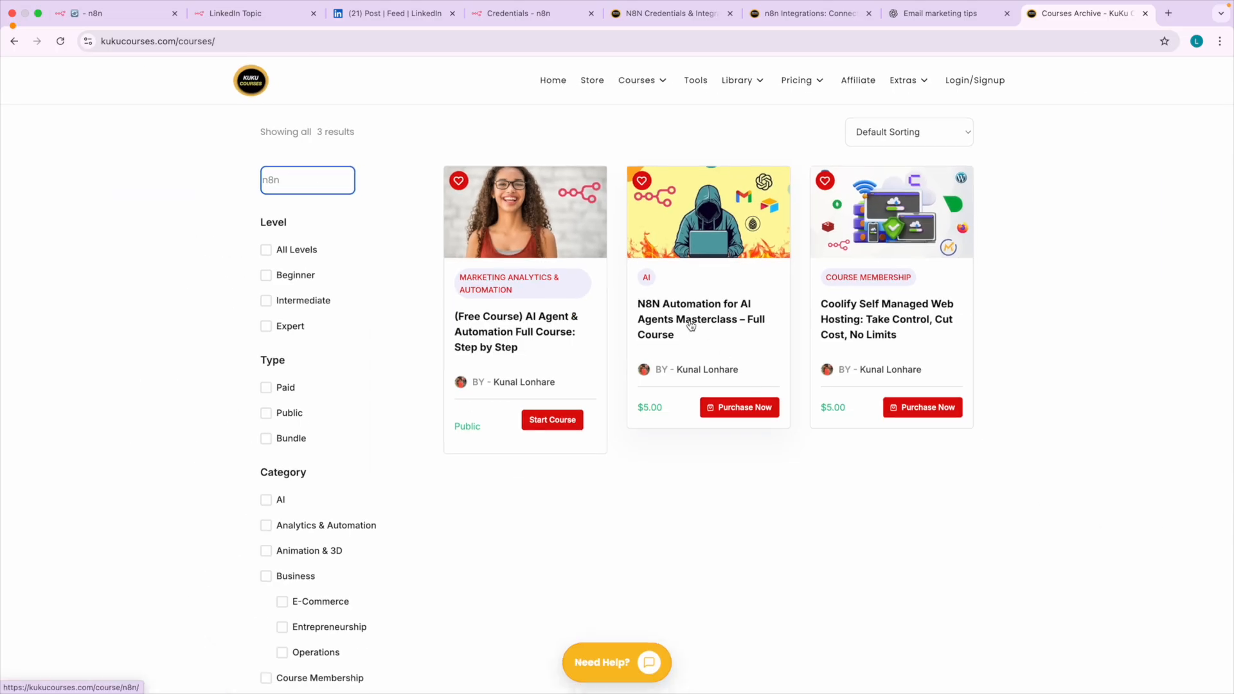
{"action": "left_click", "coordinate": [691, 326]}
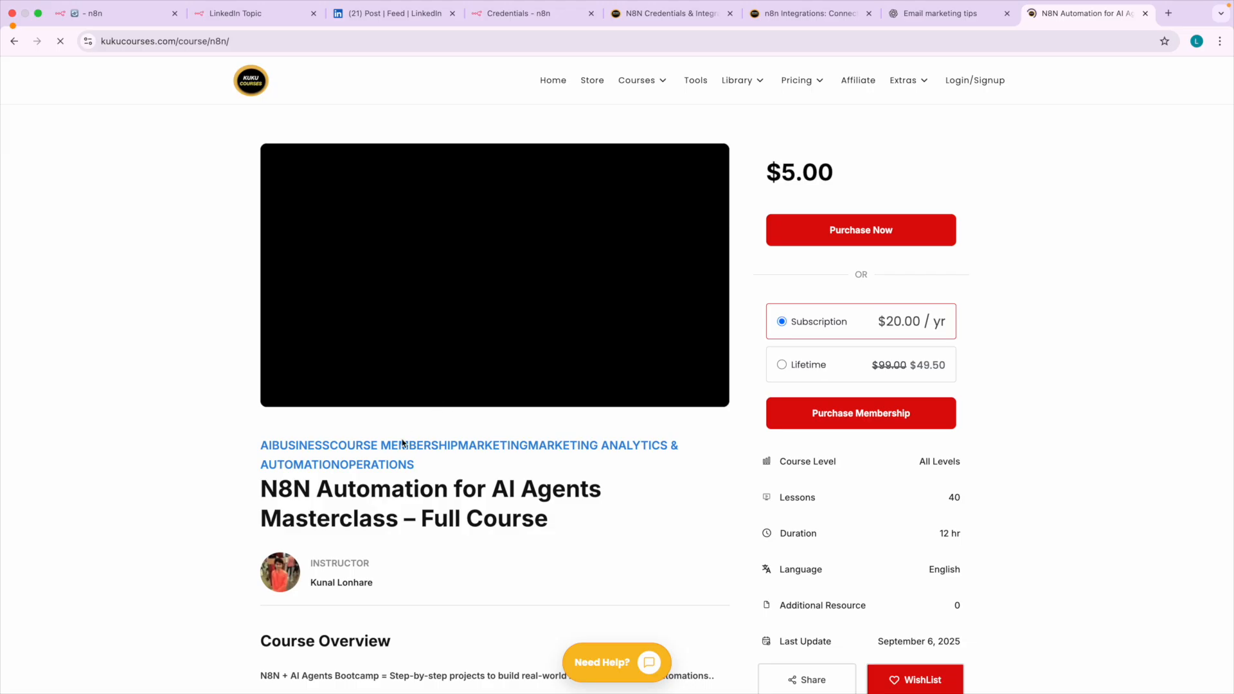
{"action": "scroll", "coordinate": [405, 432], "scroll_direction": "down", "scroll_amount": 1}
{"action": "scroll", "coordinate": [404, 432], "scroll_direction": "down", "scroll_amount": 2}
Switch back to n8n and look through the list of saved workflows on the Overview page.
{"action": "left_click", "coordinate": [132, 14]}
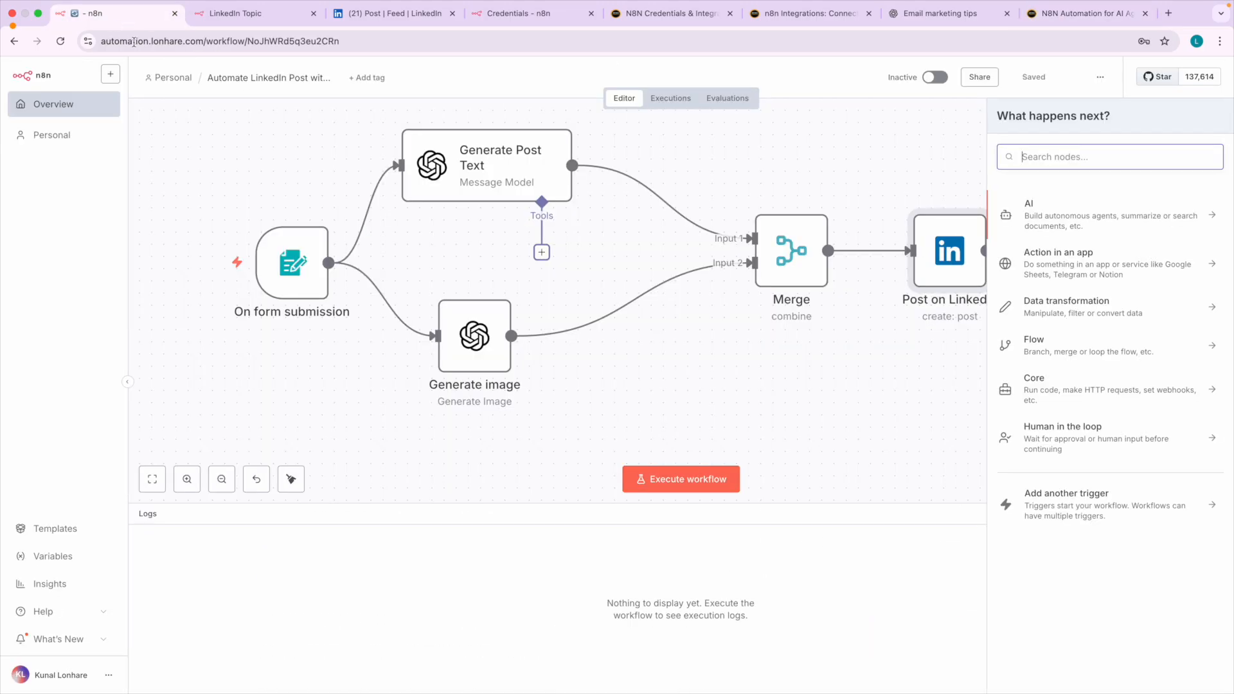
{"action": "left_click", "coordinate": [50, 113]}
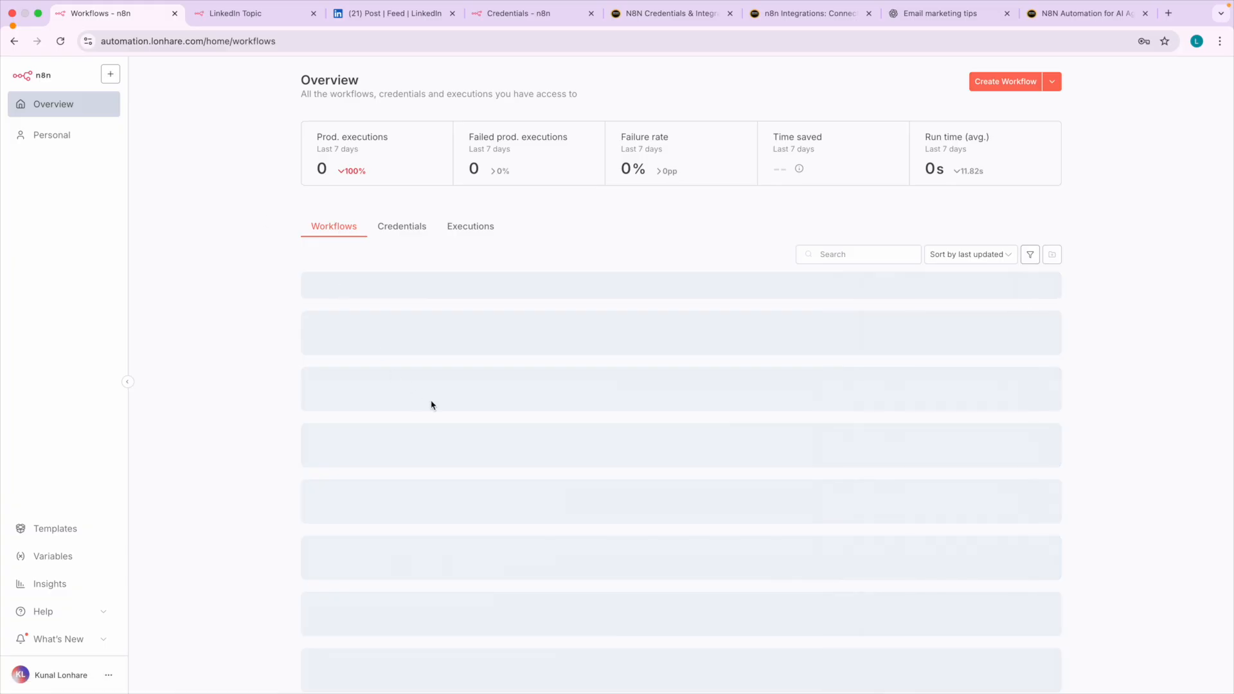
{"action": "scroll", "coordinate": [463, 403], "scroll_direction": "down", "scroll_amount": 1}
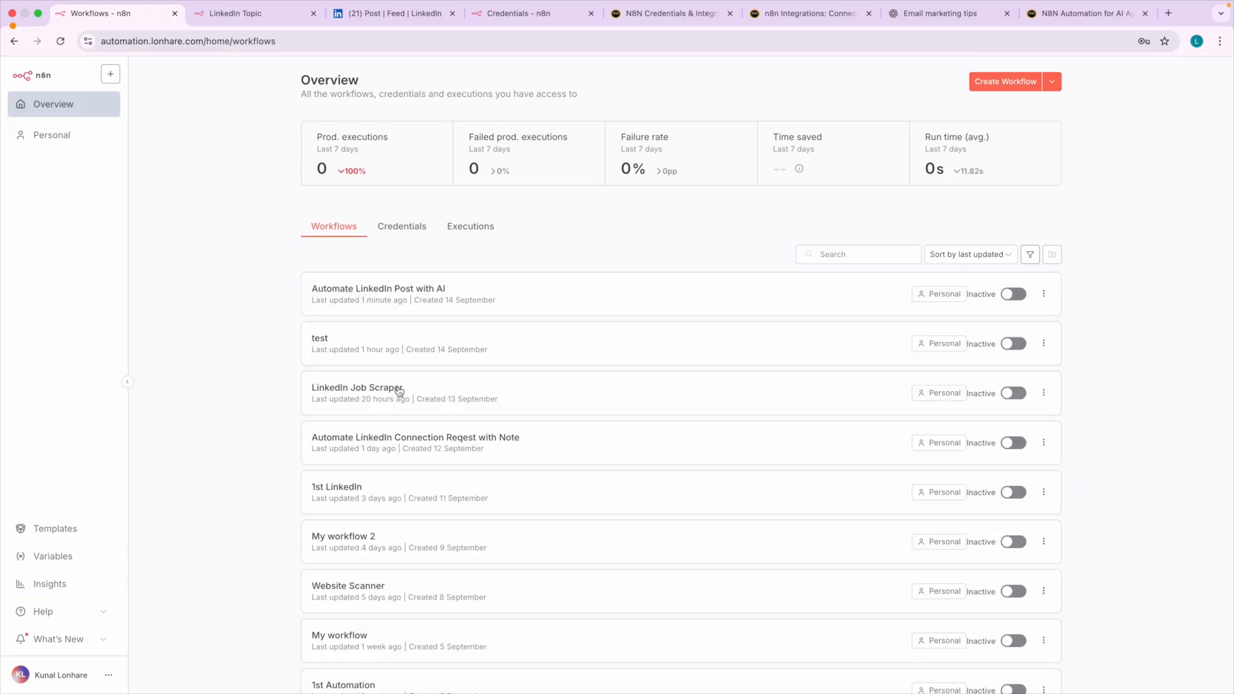
{"action": "scroll", "coordinate": [377, 394], "scroll_direction": "up", "scroll_amount": 5}
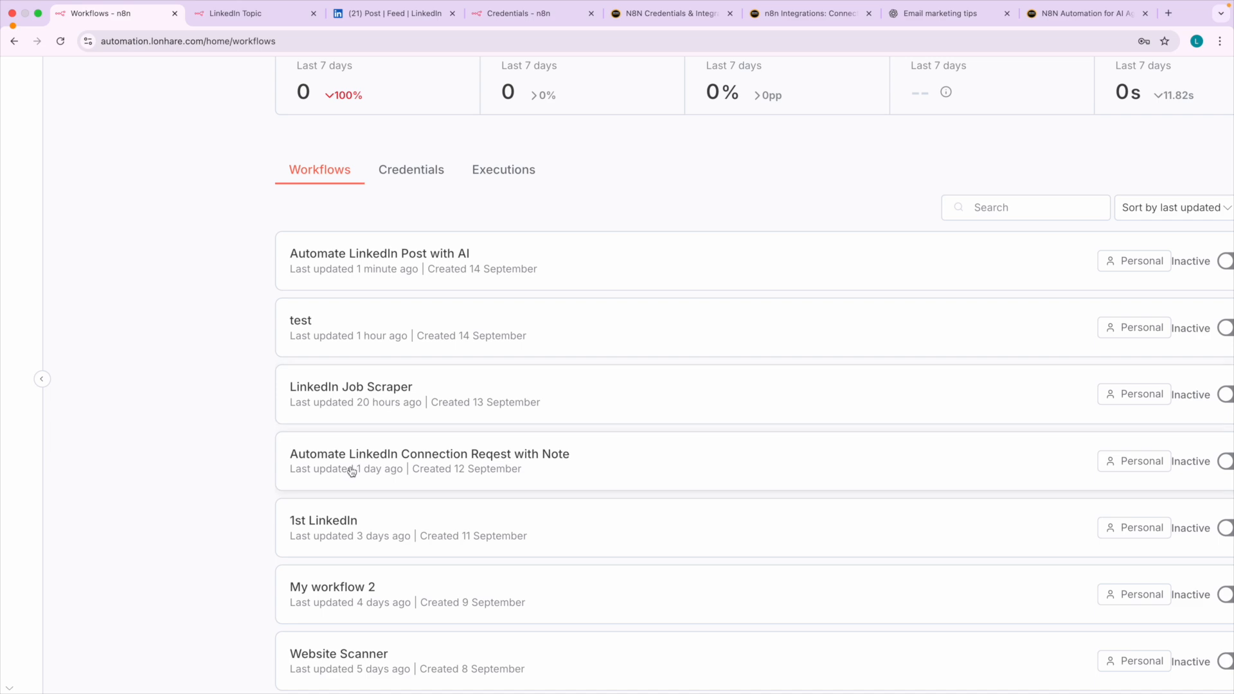
{"action": "scroll", "coordinate": [461, 469], "scroll_direction": "down", "scroll_amount": 2}
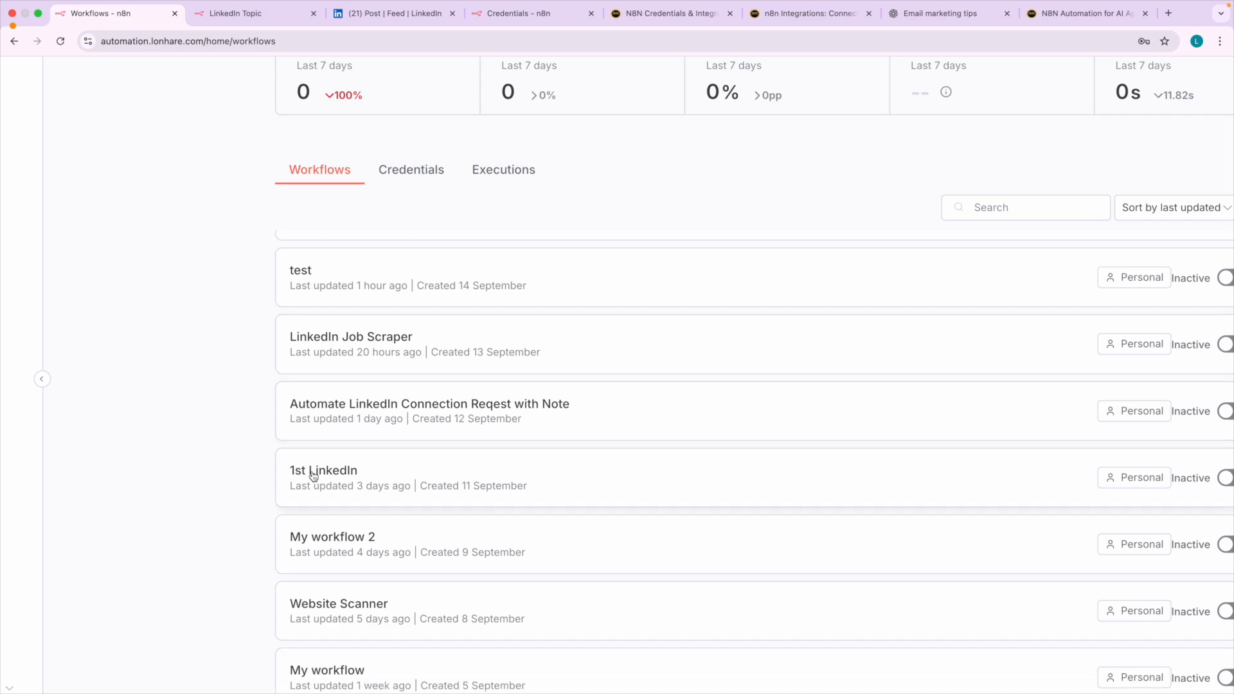
{"action": "scroll", "coordinate": [461, 482], "scroll_direction": "right", "scroll_amount": 2}
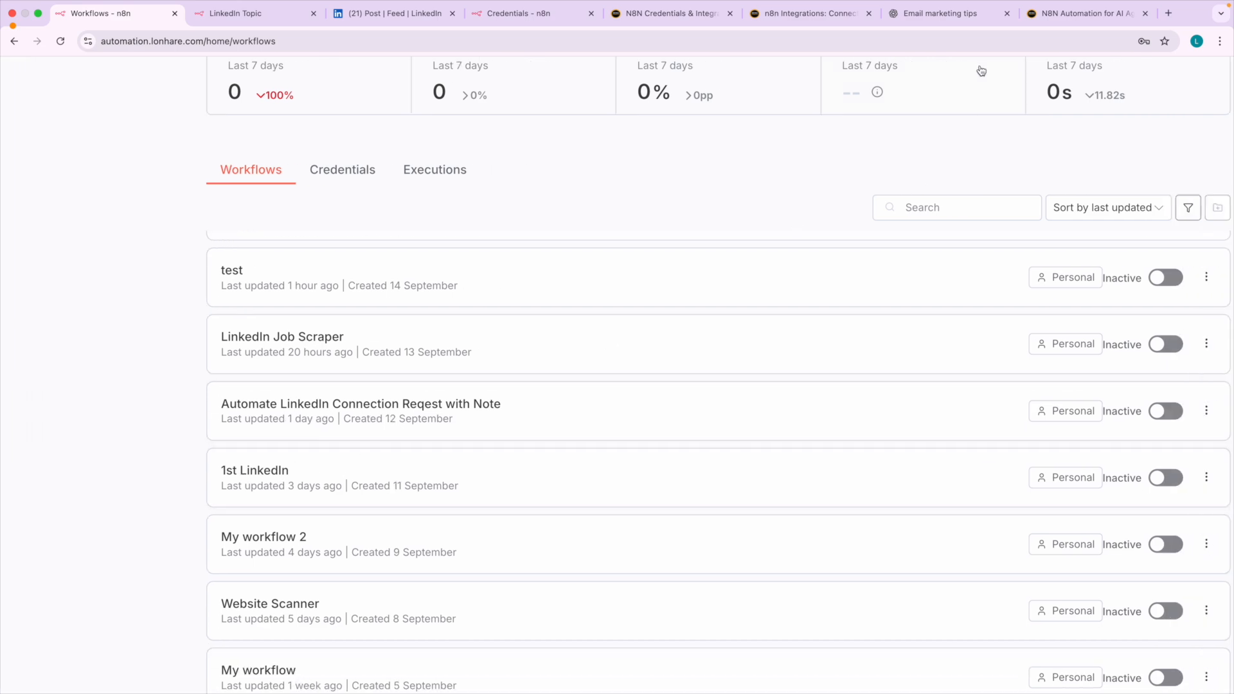
Return to the N8N Automation masterclass page and read through its course overview and learning outcomes.
{"action": "left_click", "coordinate": [1067, 21]}
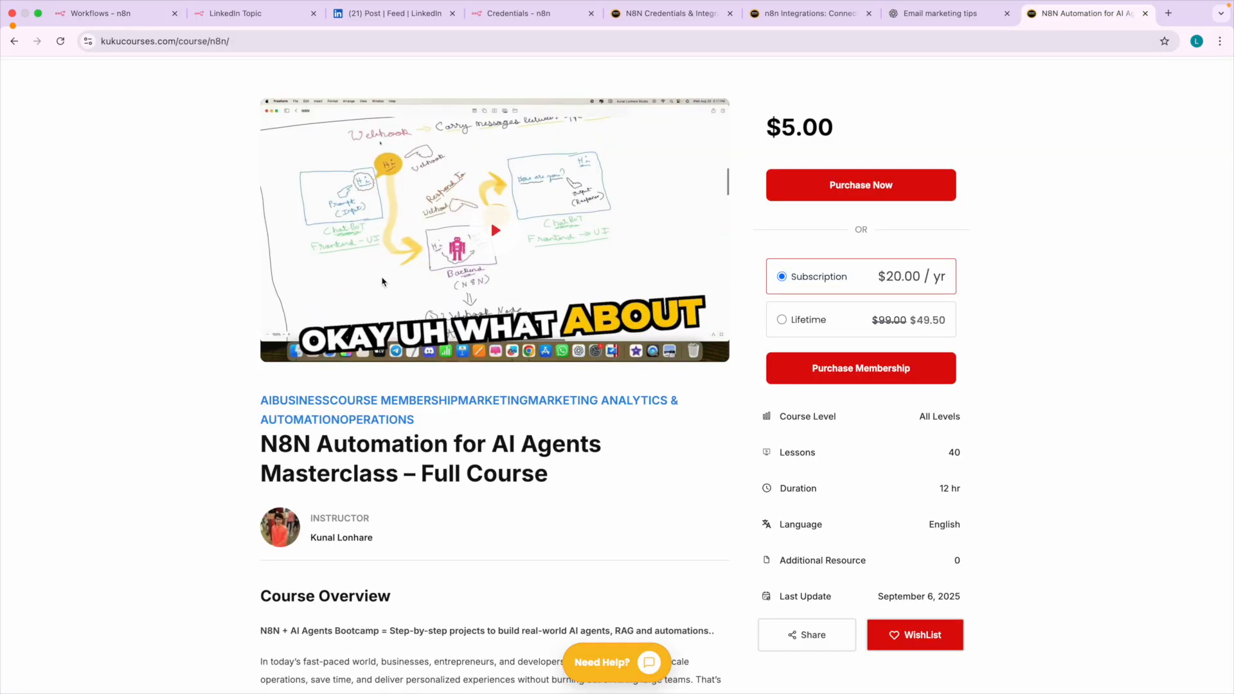
{"action": "scroll", "coordinate": [381, 313], "scroll_direction": "down", "scroll_amount": 2}
{"action": "scroll", "coordinate": [392, 416], "scroll_direction": "down", "scroll_amount": 10}
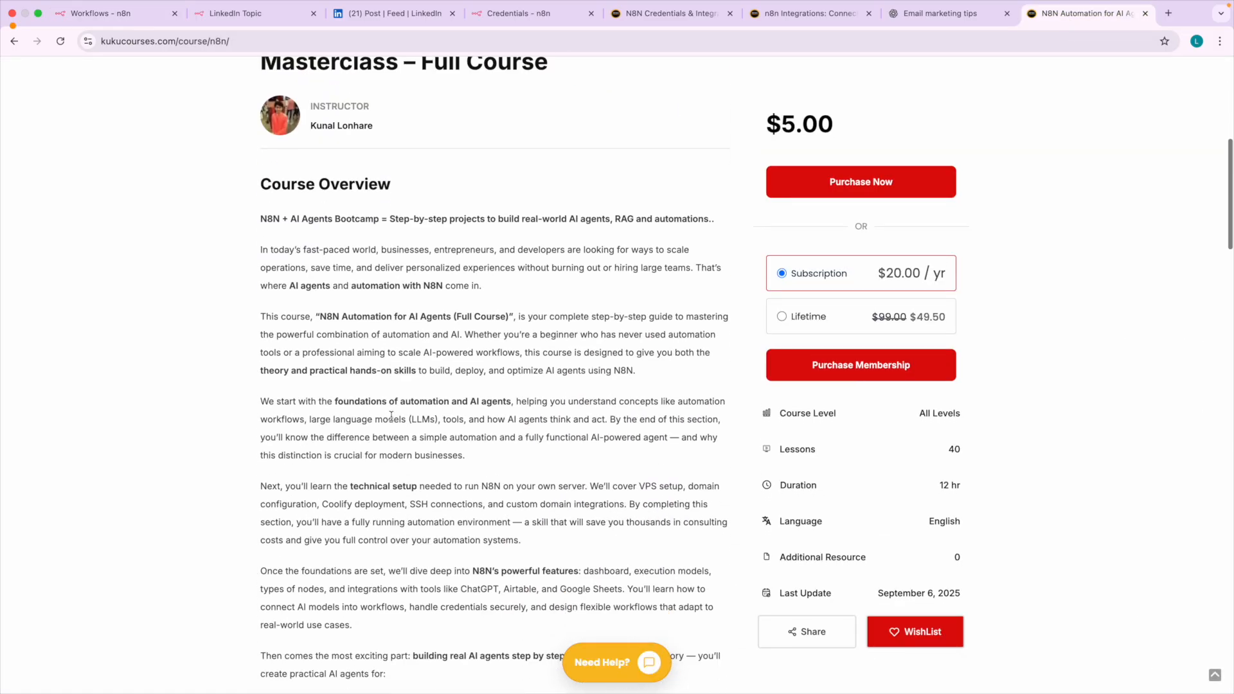
{"action": "scroll", "coordinate": [391, 416], "scroll_direction": "down", "scroll_amount": 5}
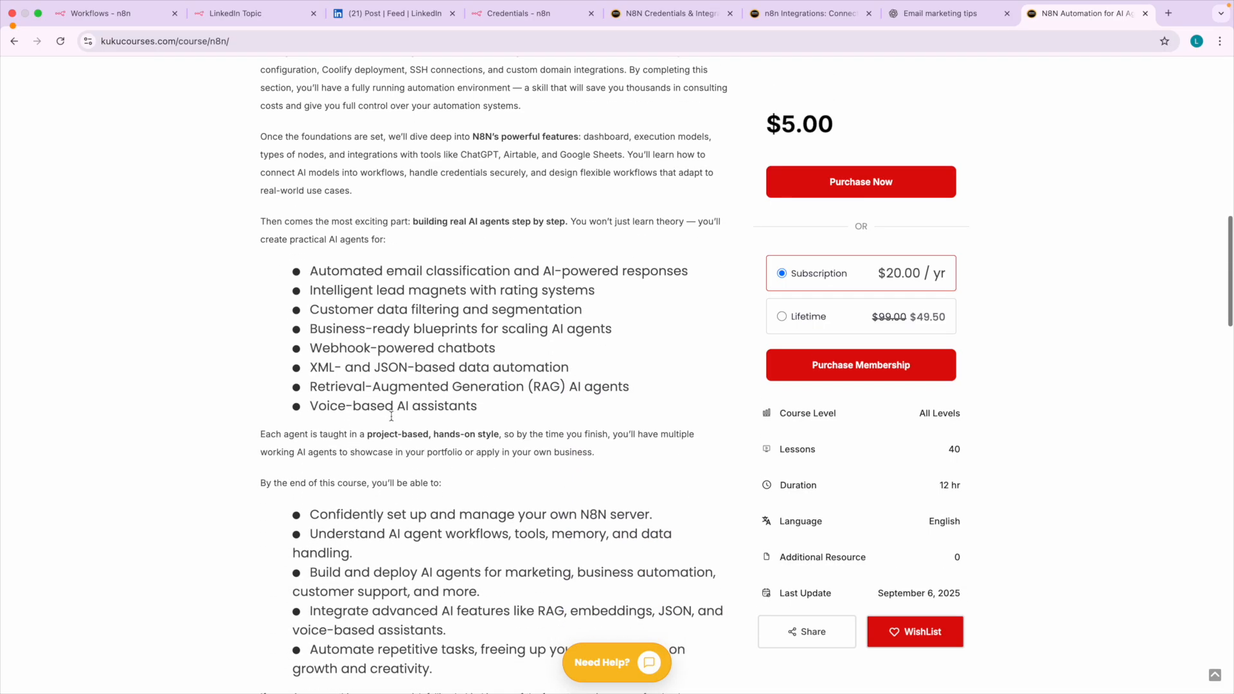
{"action": "scroll", "coordinate": [391, 419], "scroll_direction": "down", "scroll_amount": 5}
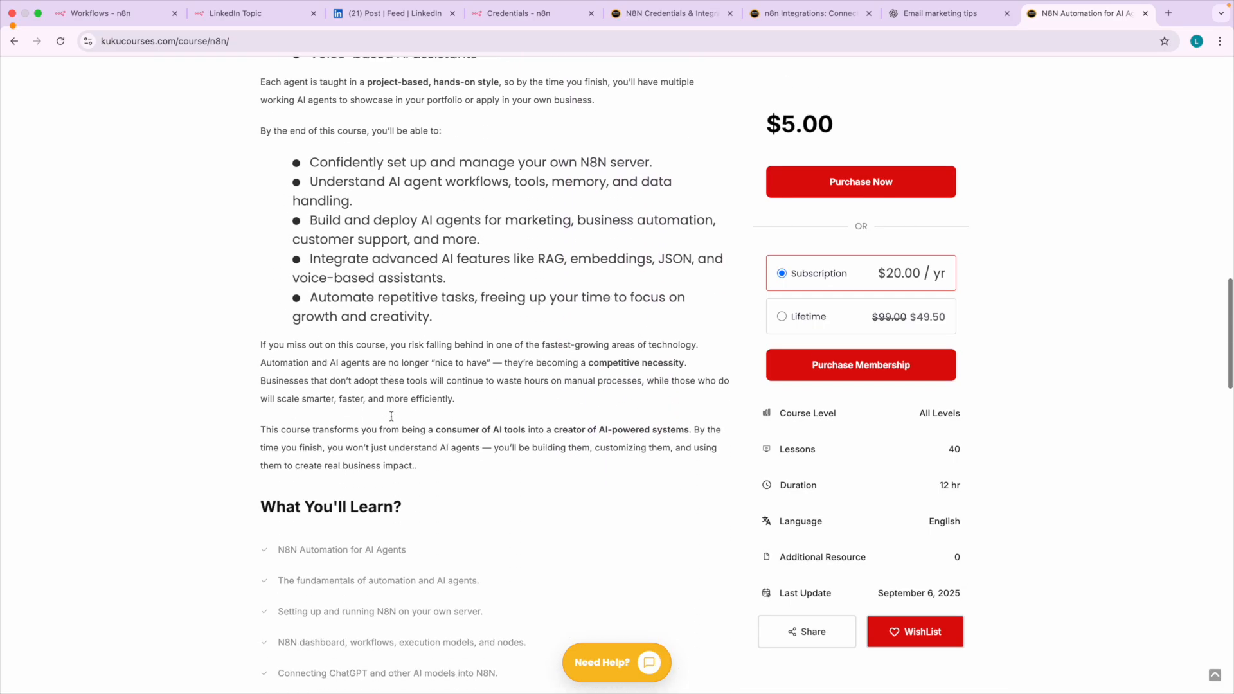
{"action": "scroll", "coordinate": [391, 419], "scroll_direction": "up", "scroll_amount": 13}
{"action": "scroll", "coordinate": [392, 419], "scroll_direction": "up", "scroll_amount": 7}
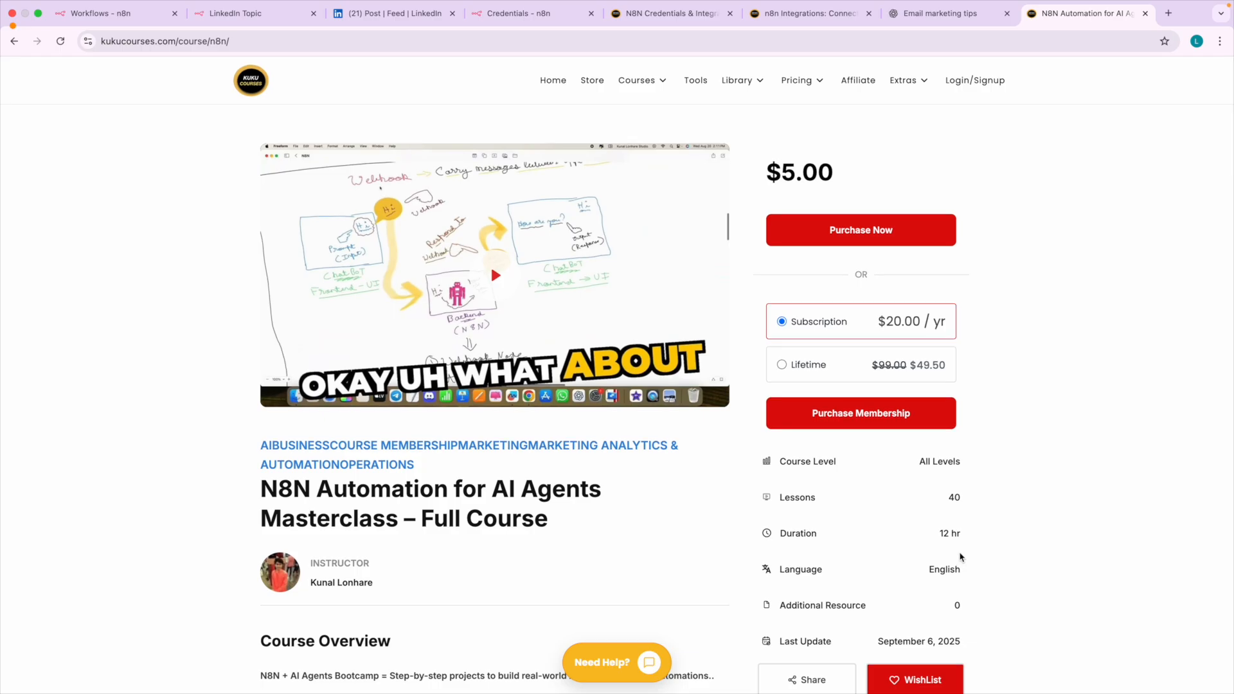
Examine the masterclass's duration and price by highlighting each of them, then restore the page's normal zoom.
{"action": "scroll", "coordinate": [961, 559], "scroll_direction": "up", "scroll_amount": 5, "text": "ctrl"}
{"action": "left_click_drag", "start_coordinate": [923, 515], "coordinate": [976, 521]}
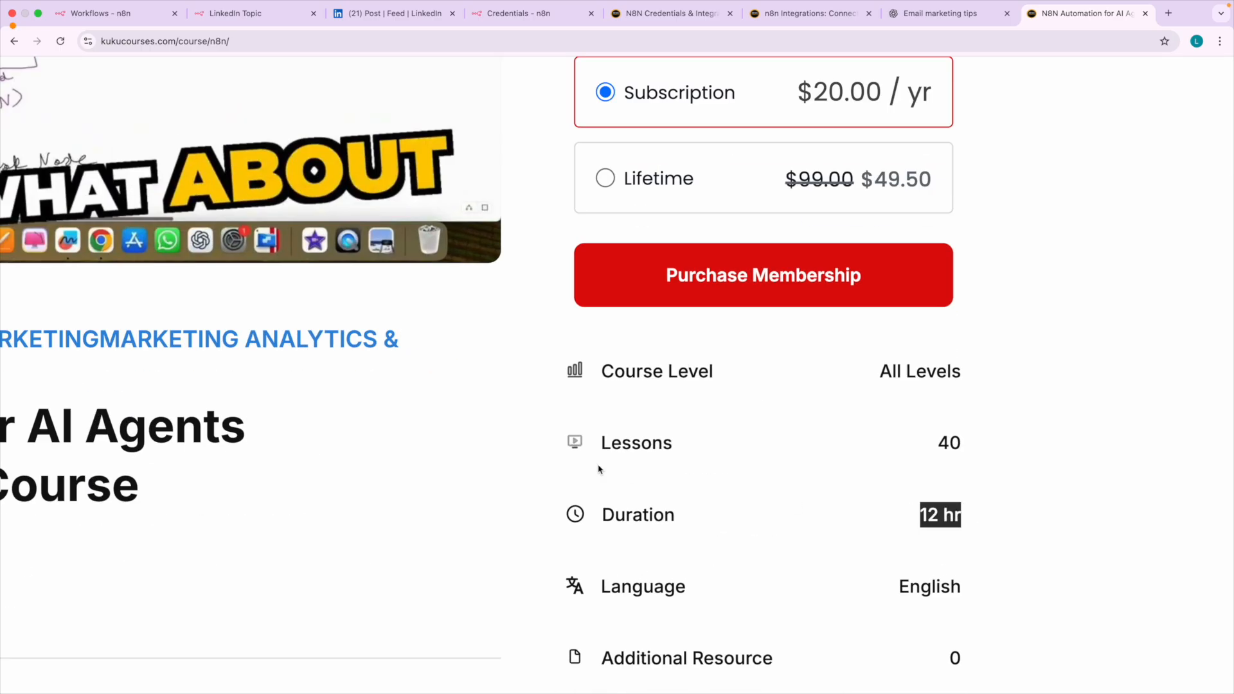
{"action": "scroll", "coordinate": [598, 470], "scroll_direction": "down", "scroll_amount": 5, "text": "ctrl"}
{"action": "left_click_drag", "start_coordinate": [765, 172], "coordinate": [834, 173]}
{"action": "scroll", "coordinate": [835, 174], "scroll_direction": "up", "scroll_amount": 4, "text": "ctrl"}
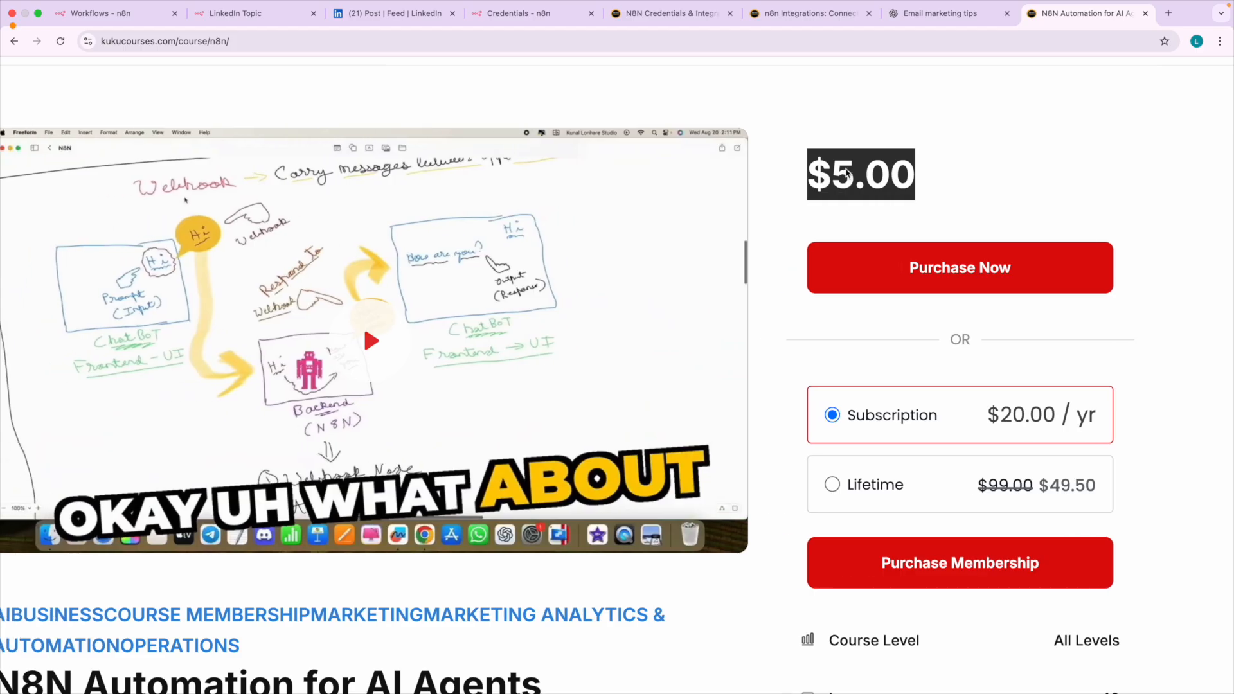
{"action": "scroll", "coordinate": [847, 173], "scroll_direction": "left", "scroll_amount": 2}
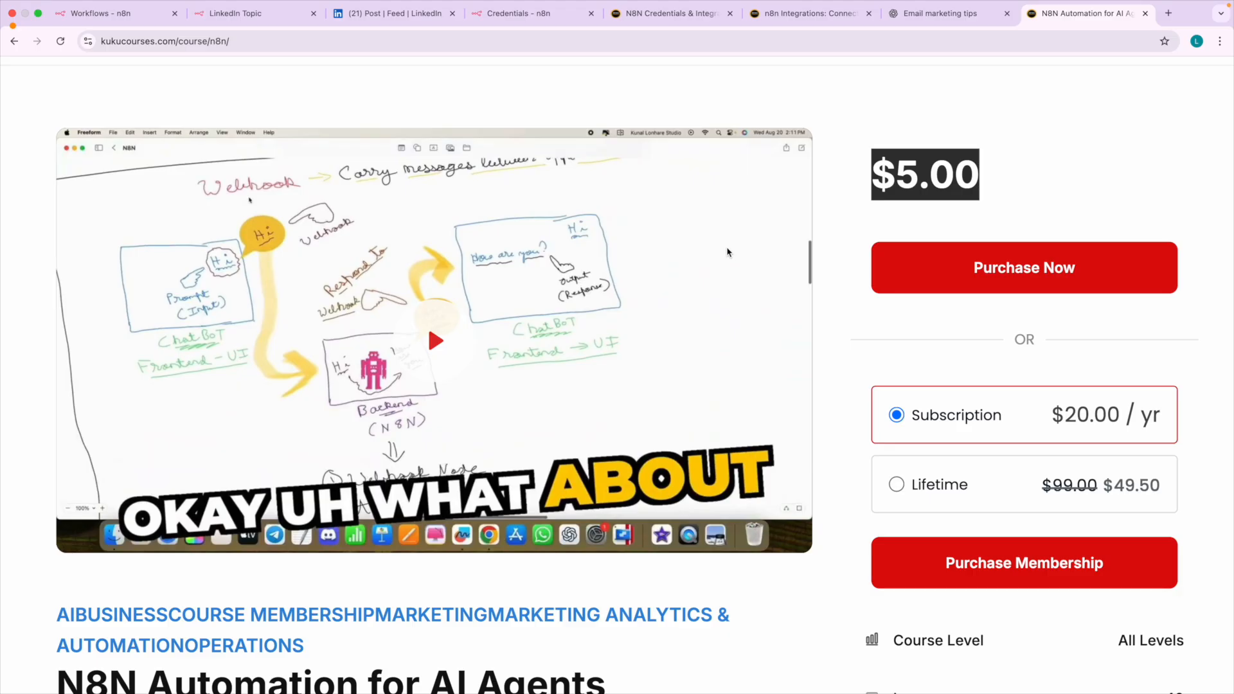
{"action": "left_click", "coordinate": [931, 180]}
{"action": "scroll", "coordinate": [917, 196], "scroll_direction": "down", "scroll_amount": 3}
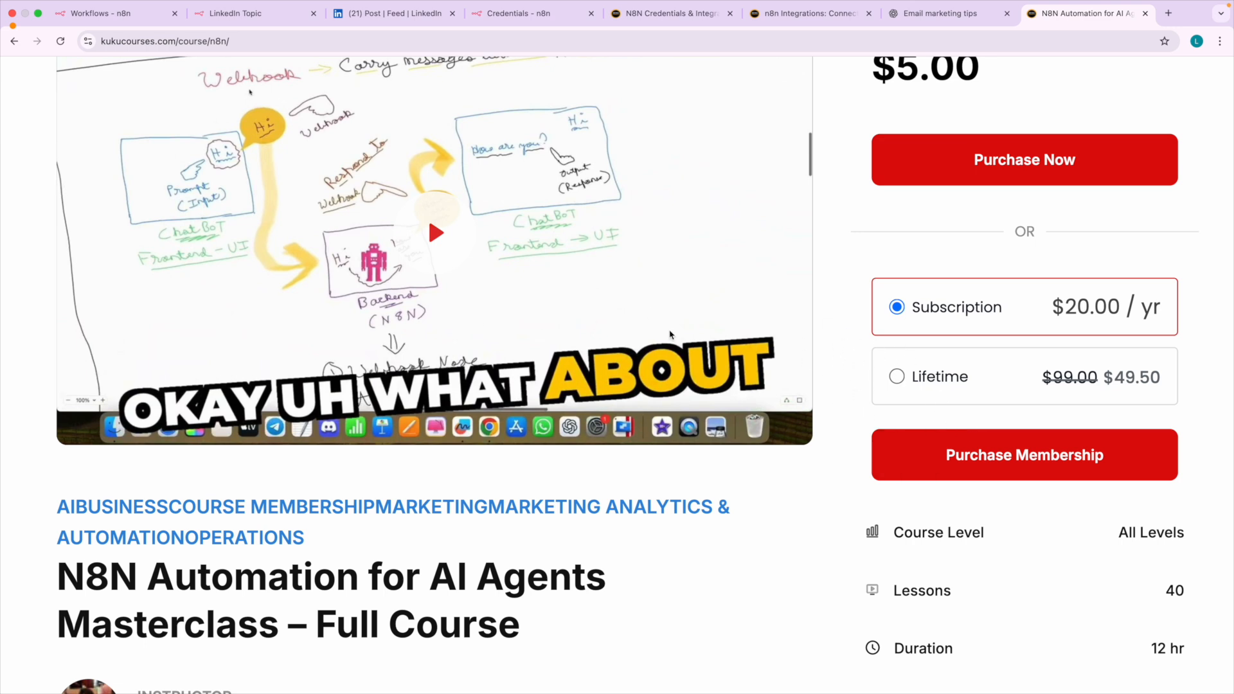
{"action": "key", "text": "super+0"}
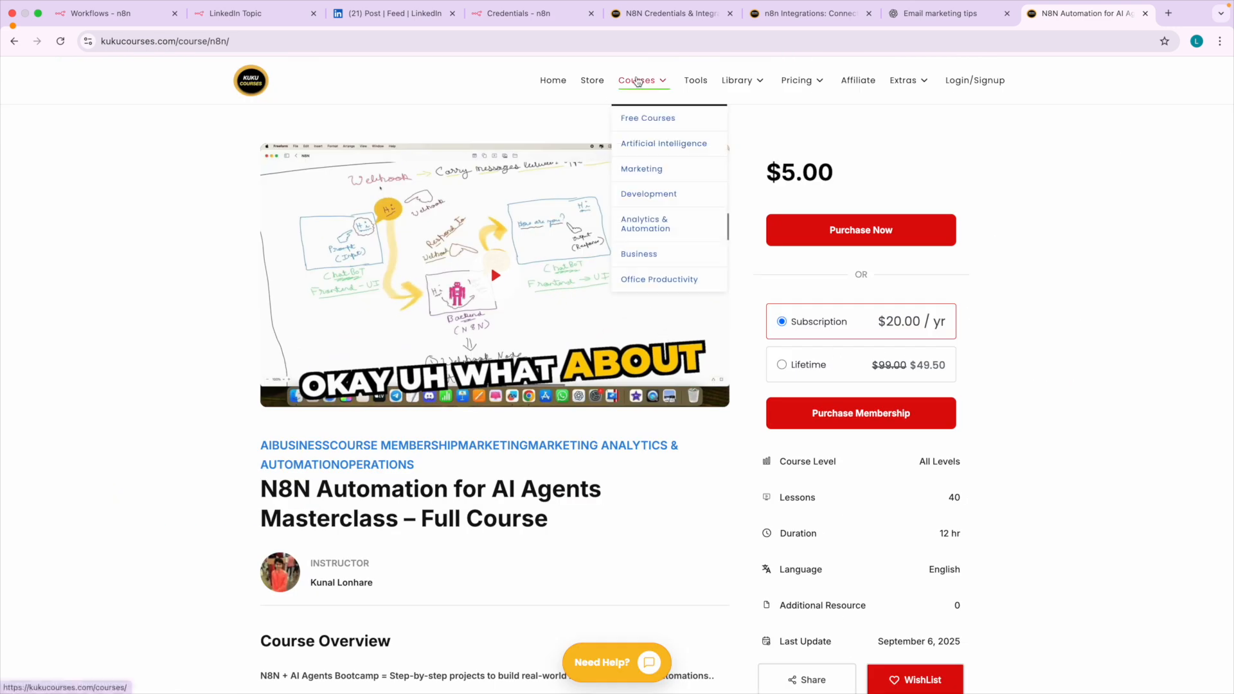
Open the Kuku Courses catalogue in a separate tab, filter it to Paid courses and browse the listed courses.
{"action": "right_click", "coordinate": [638, 81]}
{"action": "left_click", "coordinate": [649, 84]}
{"action": "left_click", "coordinate": [1057, 18]}
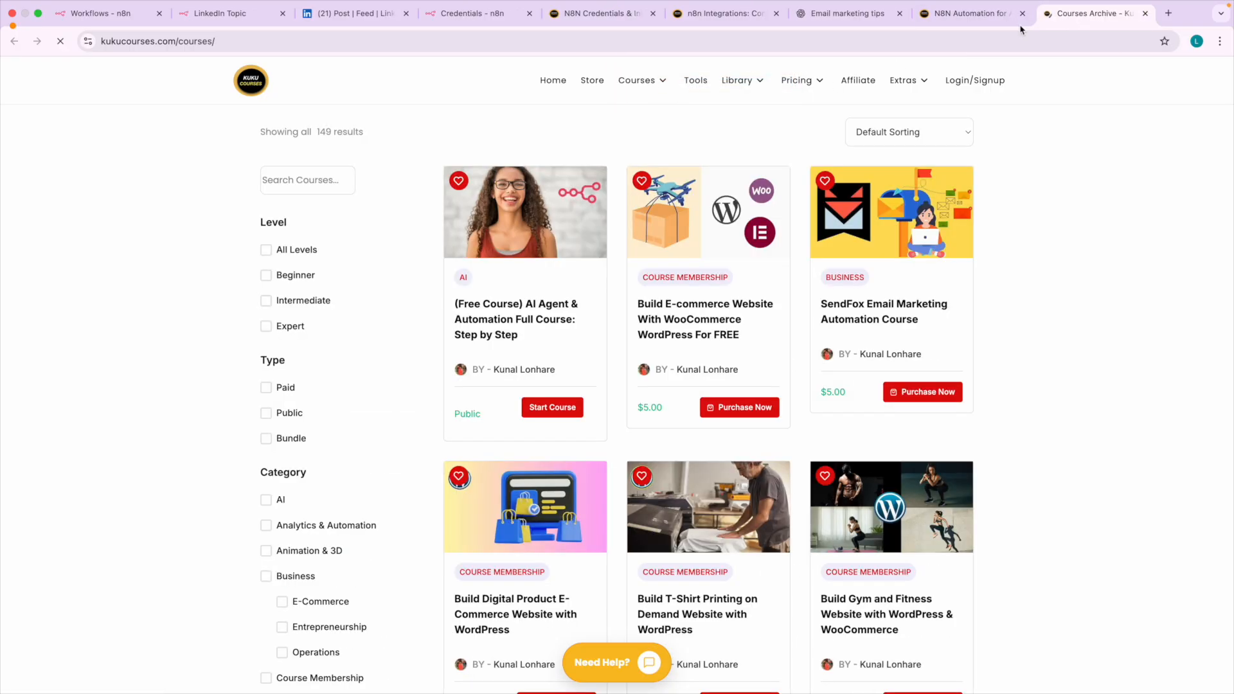
{"action": "left_click", "coordinate": [265, 387]}
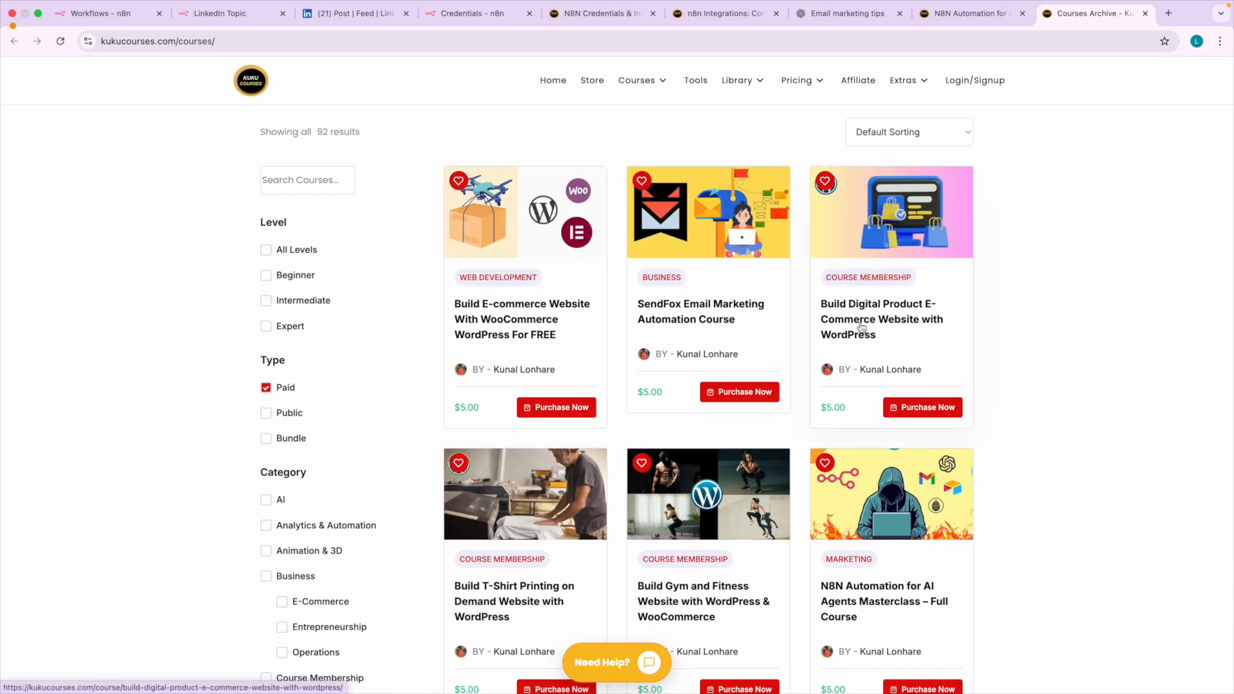
{"action": "scroll", "coordinate": [862, 317], "scroll_direction": "down", "scroll_amount": 1}
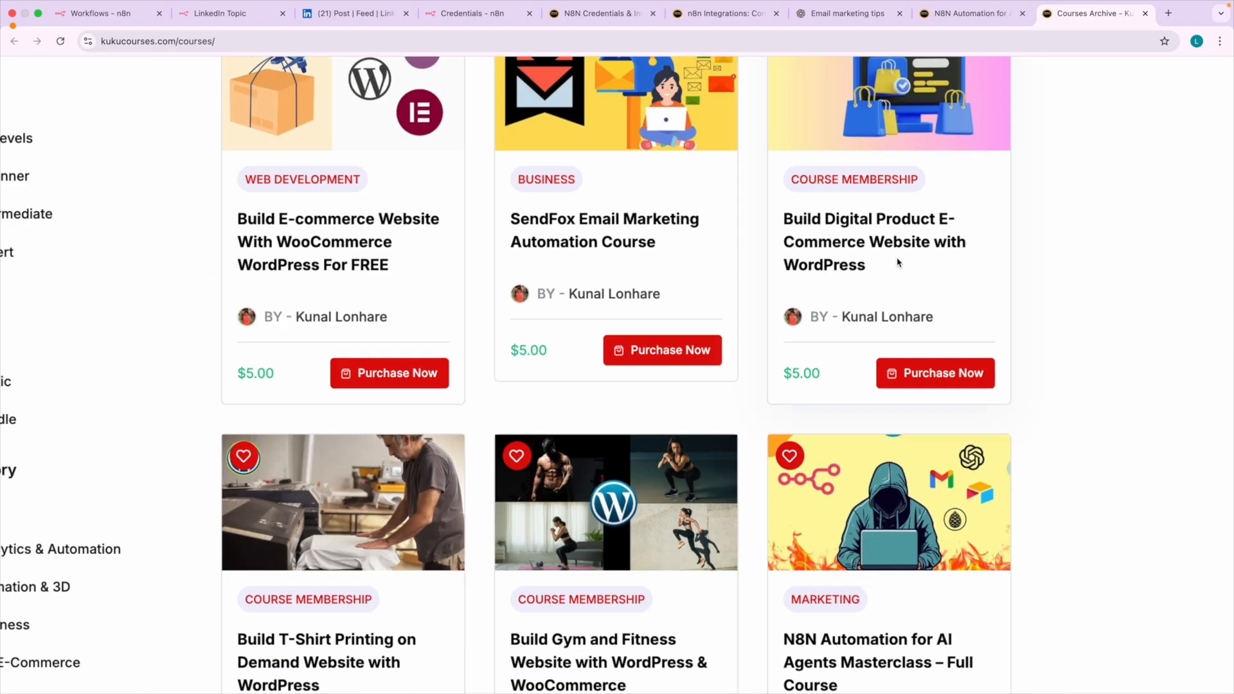
{"action": "scroll", "coordinate": [800, 347], "scroll_direction": "down", "scroll_amount": 8}
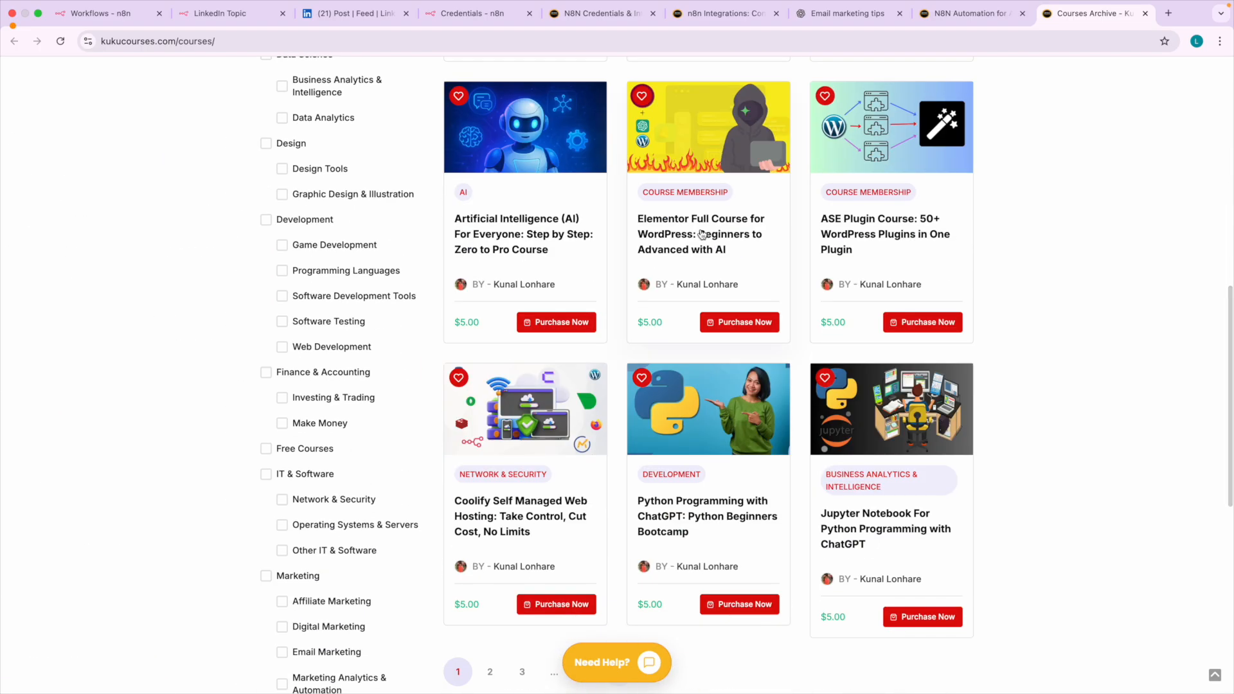
{"action": "scroll", "coordinate": [699, 231], "scroll_direction": "up", "scroll_amount": 5}
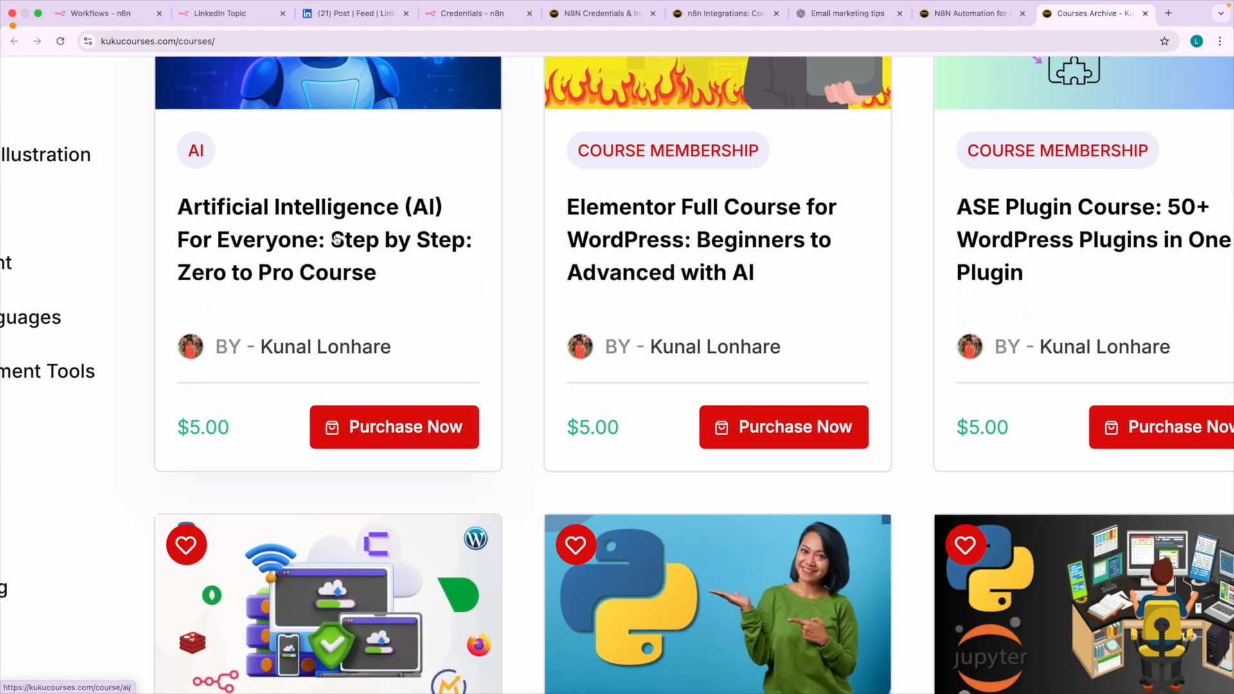
{"action": "scroll", "coordinate": [335, 240], "scroll_direction": "down", "scroll_amount": 5}
{"action": "scroll", "coordinate": [859, 306], "scroll_direction": "down", "scroll_amount": 2}
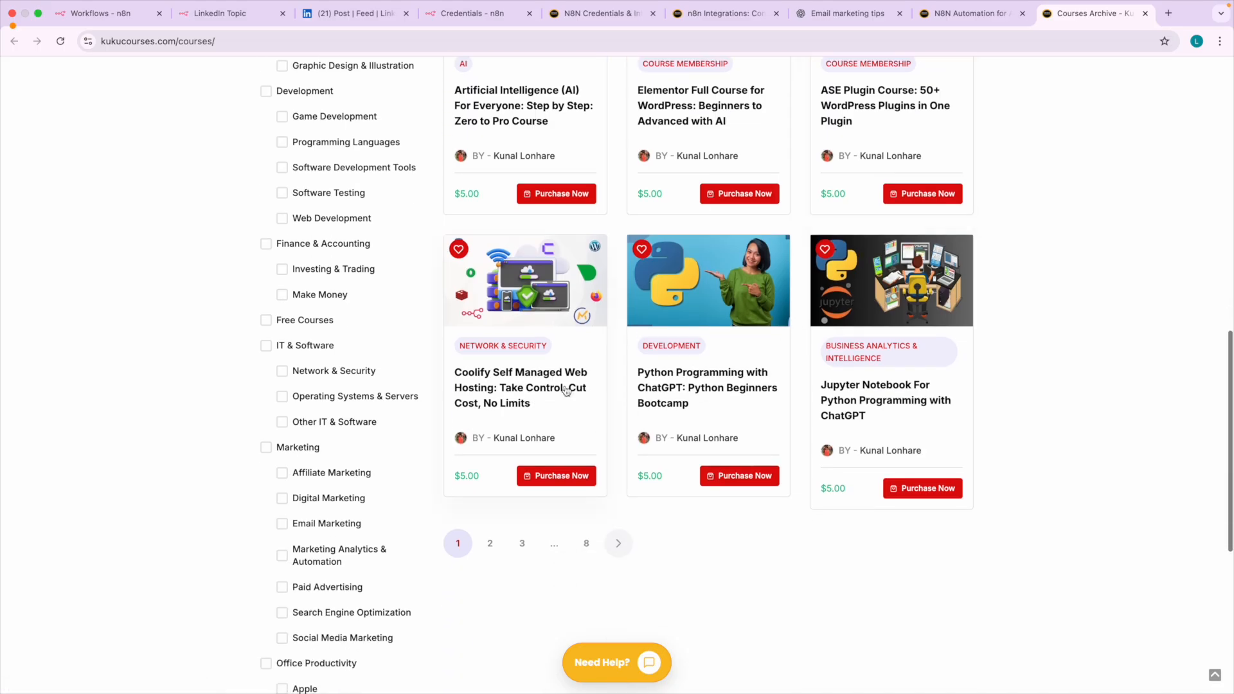
{"action": "scroll", "coordinate": [565, 389], "scroll_direction": "up", "scroll_amount": 5}
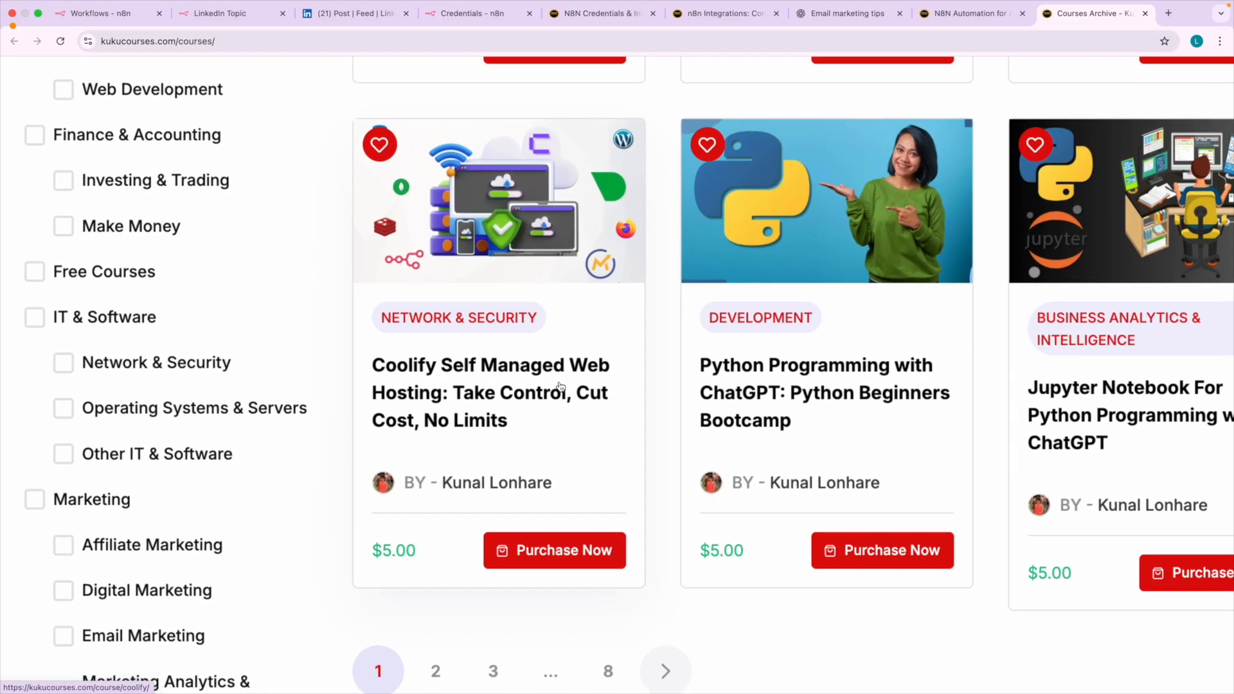
Go to page 2 of the Paid course listing and look through the courses on it.
{"action": "scroll", "coordinate": [560, 386], "scroll_direction": "down", "scroll_amount": 5}
{"action": "left_click", "coordinate": [492, 543]}
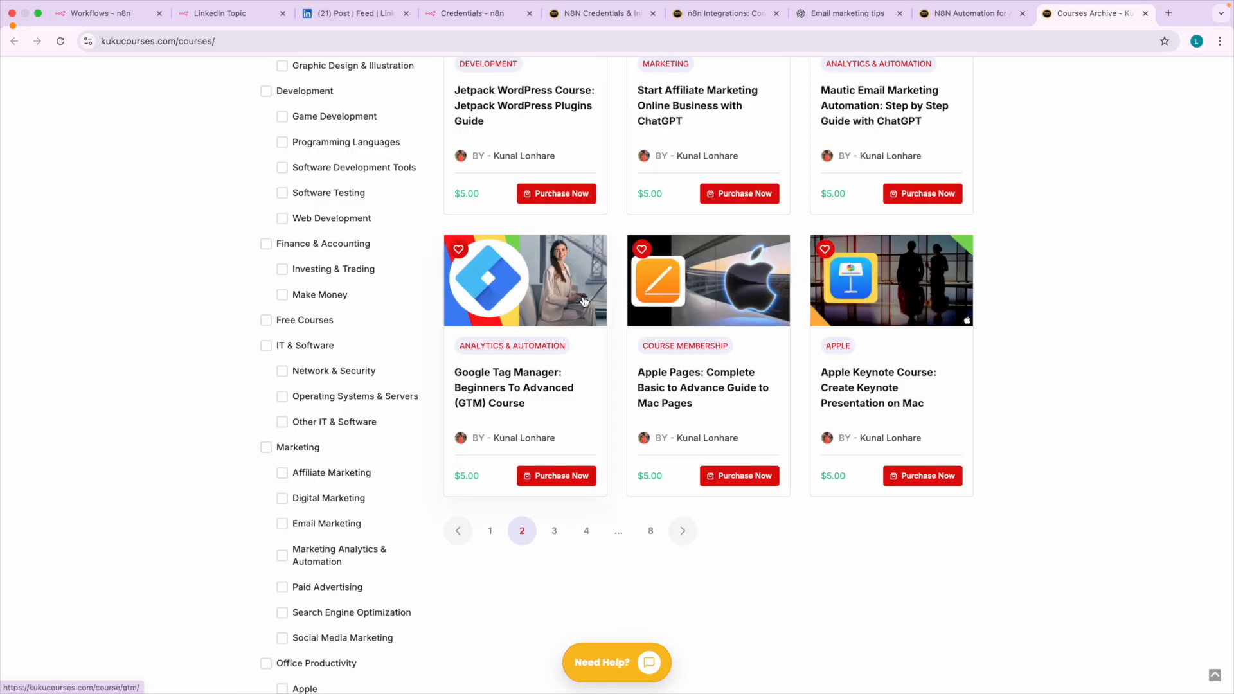
{"action": "scroll", "coordinate": [583, 302], "scroll_direction": "up", "scroll_amount": 6}
{"action": "scroll", "coordinate": [584, 300], "scroll_direction": "down", "scroll_amount": 5}
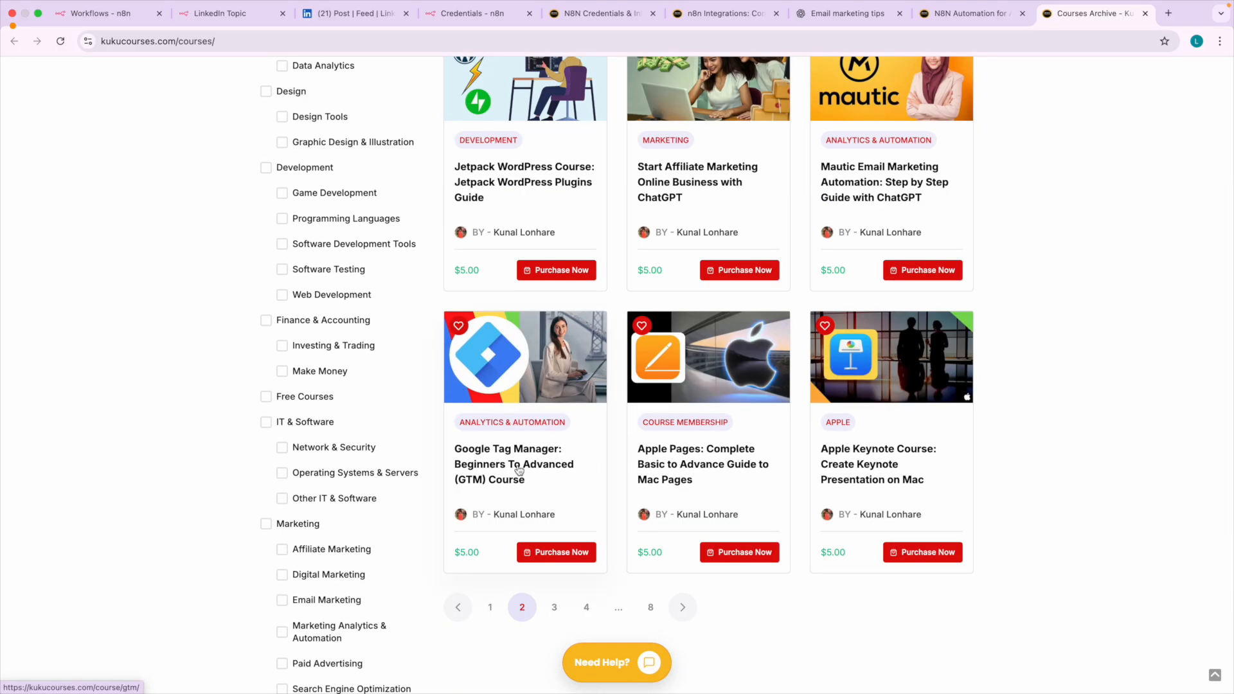
{"action": "scroll", "coordinate": [669, 456], "scroll_direction": "up", "scroll_amount": 7}
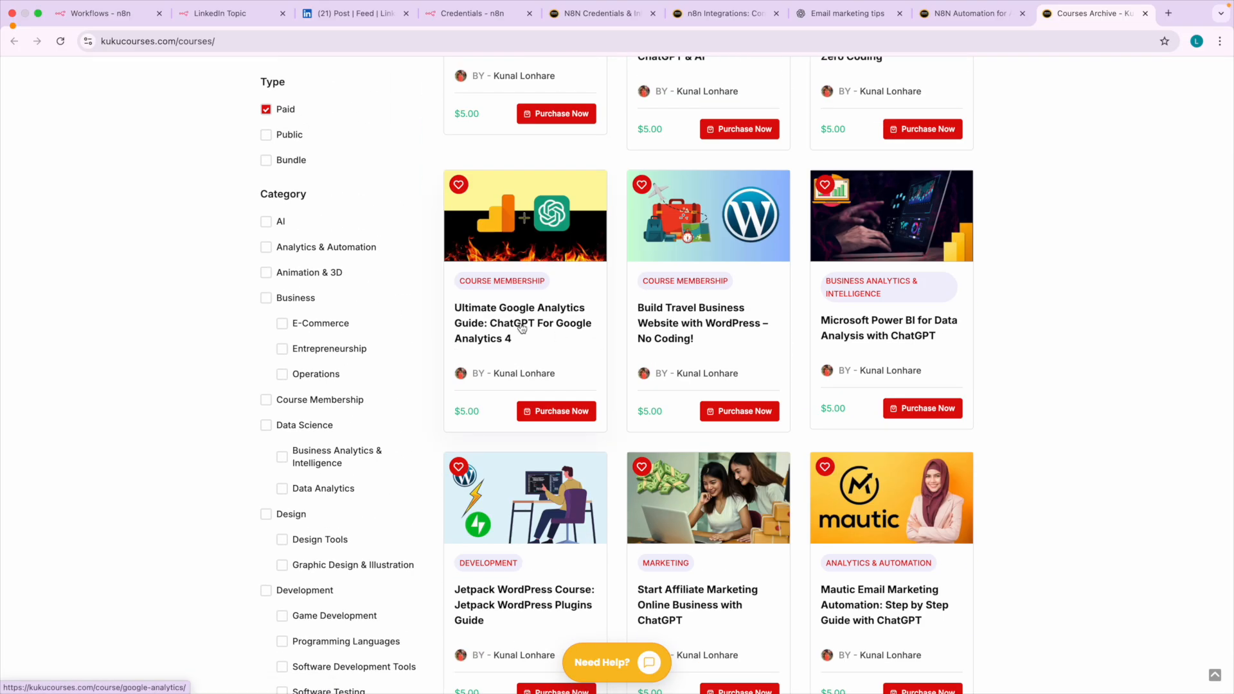
{"action": "scroll", "coordinate": [576, 394], "scroll_direction": "up", "scroll_amount": 5}
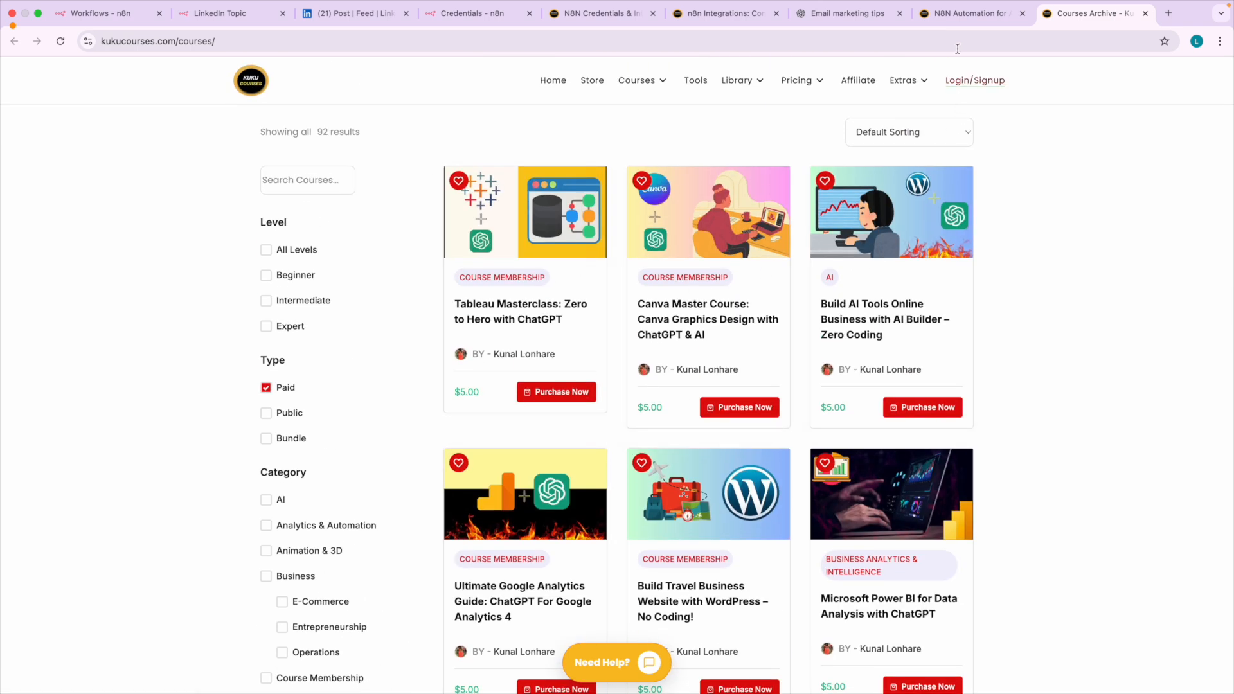
Return to the N8N Automation masterclass page and examine its purchase options, highlighting the single-course price.
{"action": "left_click", "coordinate": [960, 25]}
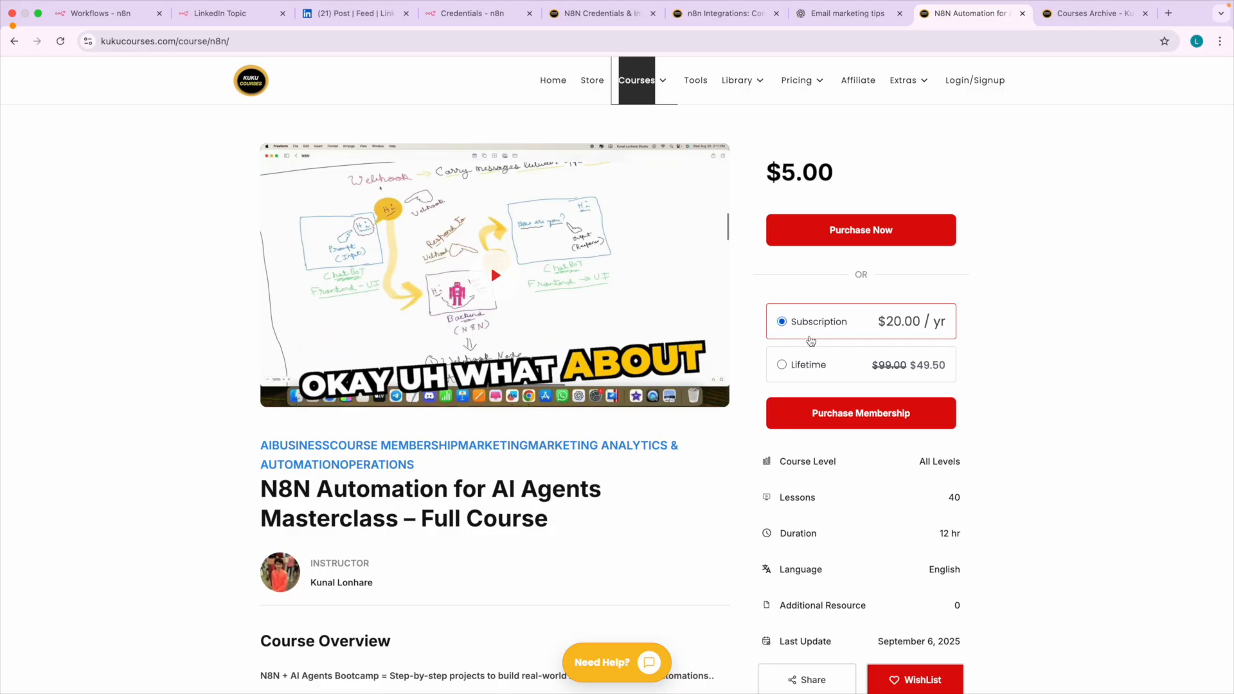
{"action": "scroll", "coordinate": [822, 340], "scroll_direction": "up", "scroll_amount": 5}
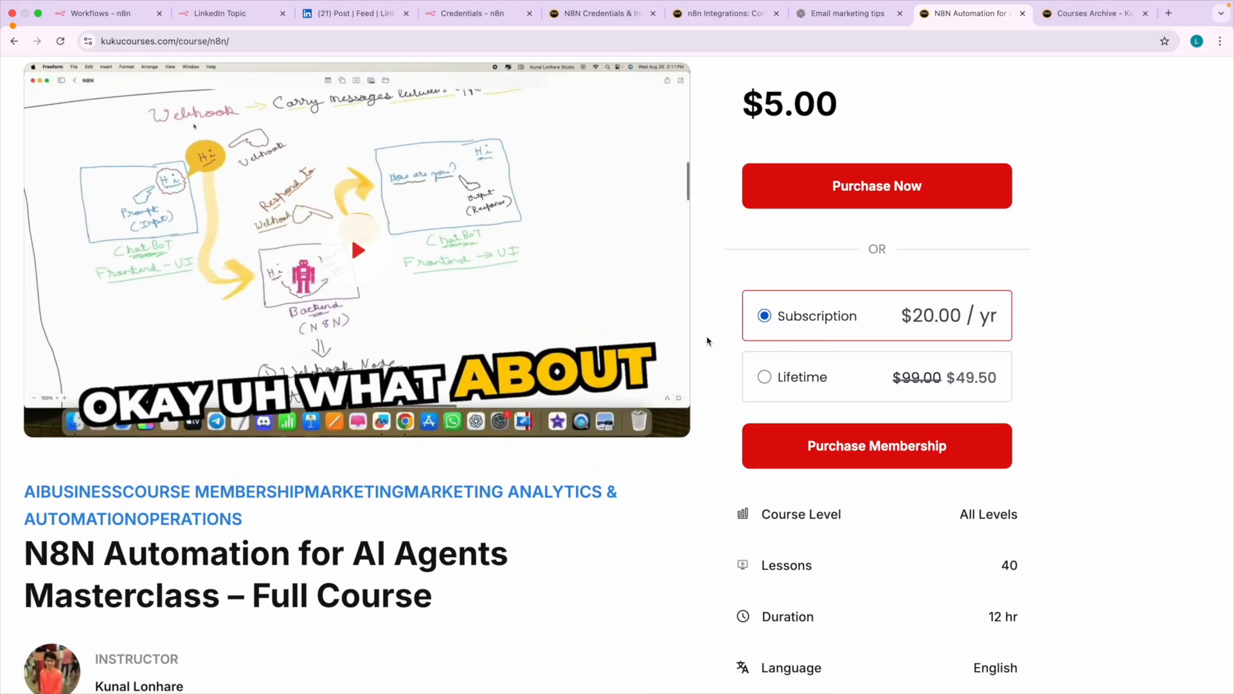
{"action": "scroll", "coordinate": [758, 346], "scroll_direction": "down", "scroll_amount": 5}
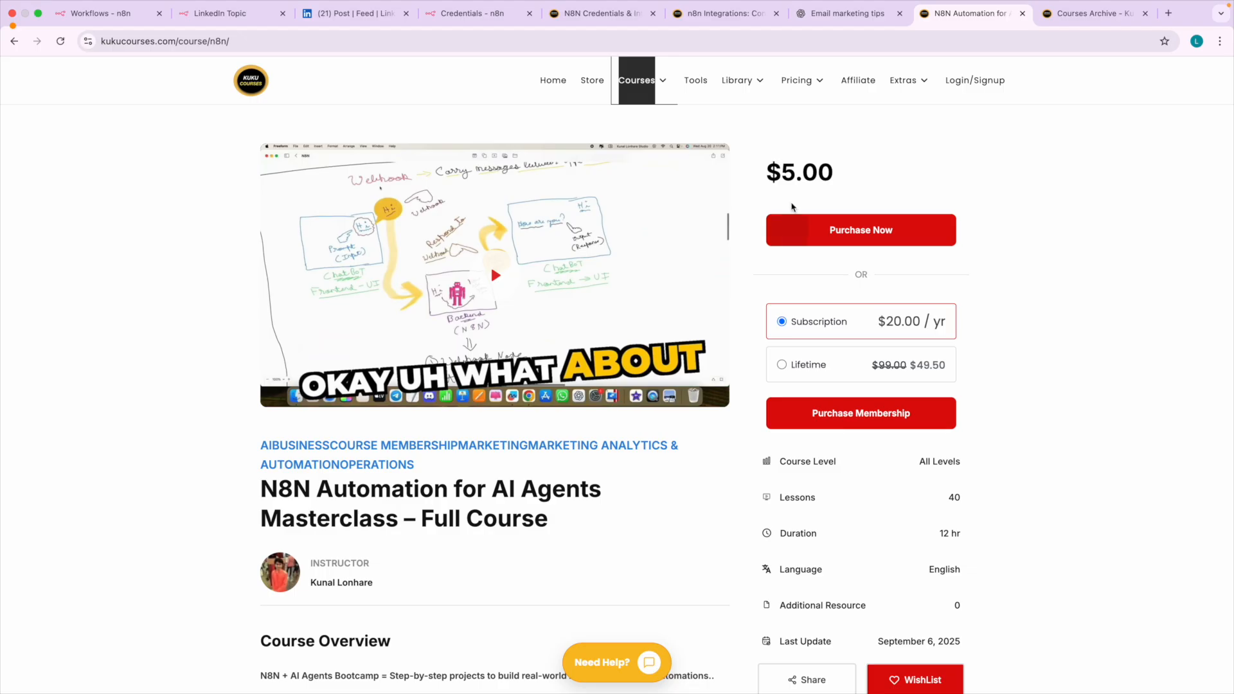
{"action": "left_click_drag", "start_coordinate": [769, 173], "coordinate": [840, 176]}
{"action": "left_click", "coordinate": [847, 178]}
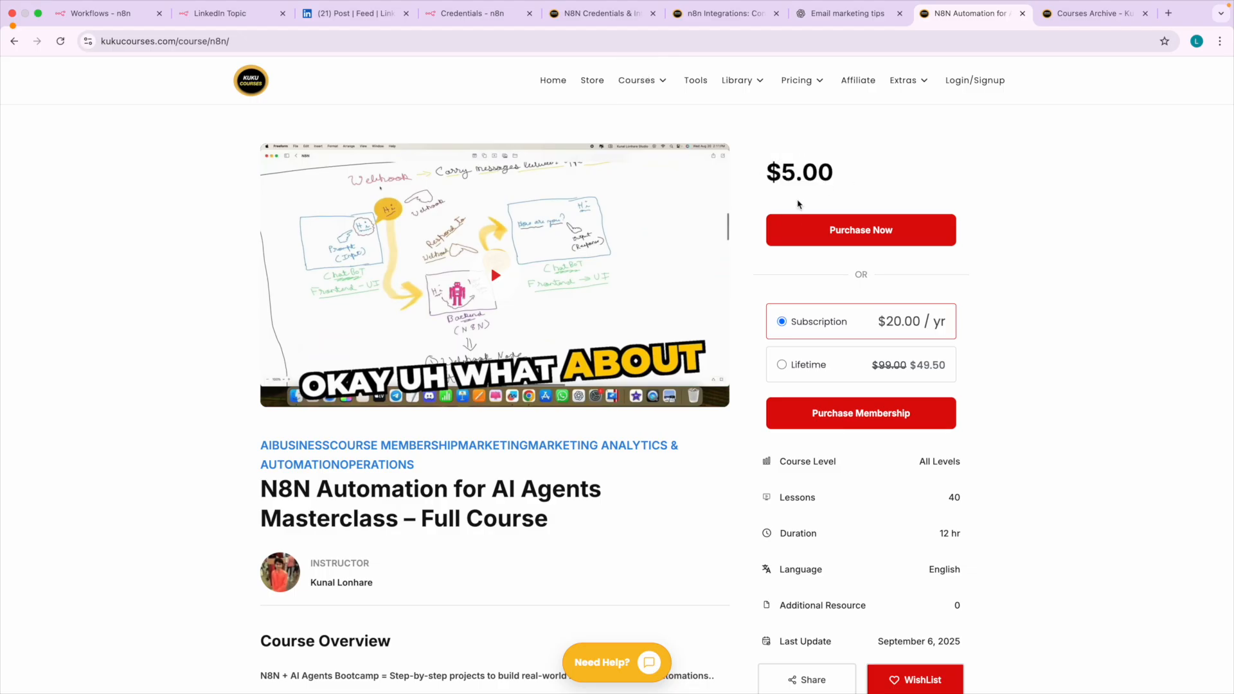
Read through the masterclass description to the Course Content and expand the AI Agents in Details section.
{"action": "scroll", "coordinate": [386, 478], "scroll_direction": "down", "scroll_amount": 5}
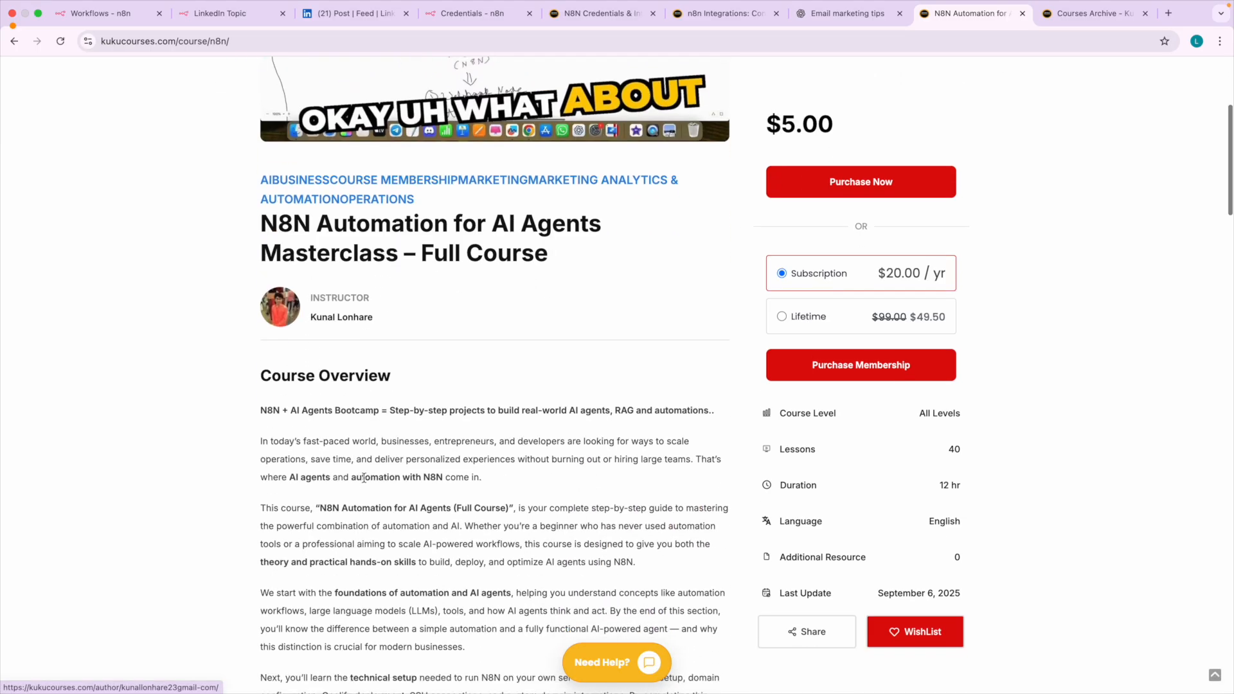
{"action": "scroll", "coordinate": [375, 392], "scroll_direction": "down", "scroll_amount": 15}
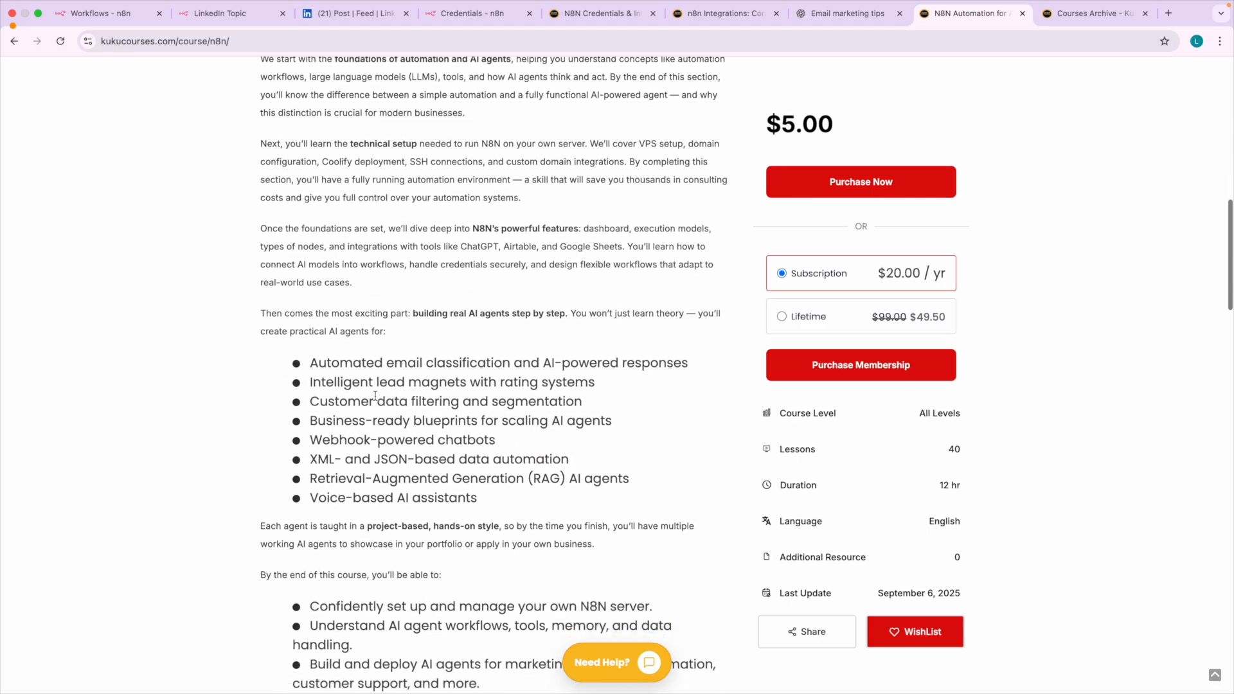
{"action": "scroll", "coordinate": [375, 395], "scroll_direction": "down", "scroll_amount": 16}
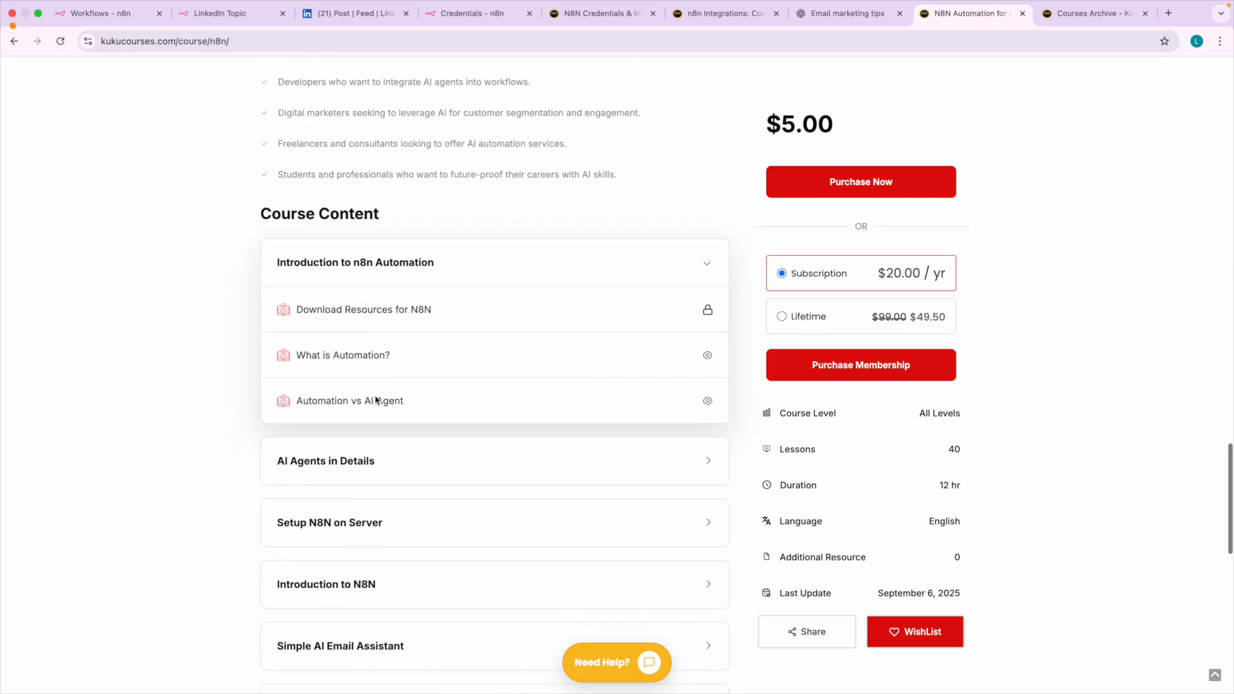
{"action": "left_click", "coordinate": [361, 451]}
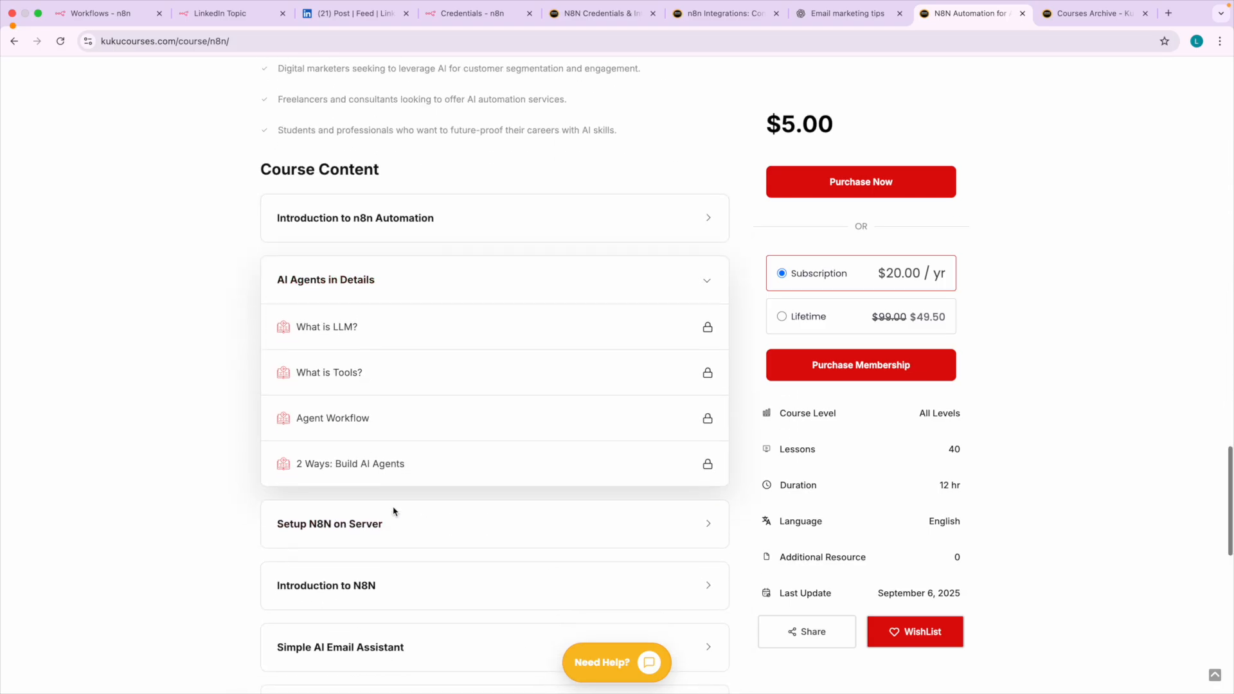
Switch to n8n, open the Automate LinkedIn Post with AI workflow and bring up the node picker.
{"action": "left_click", "coordinate": [122, 16]}
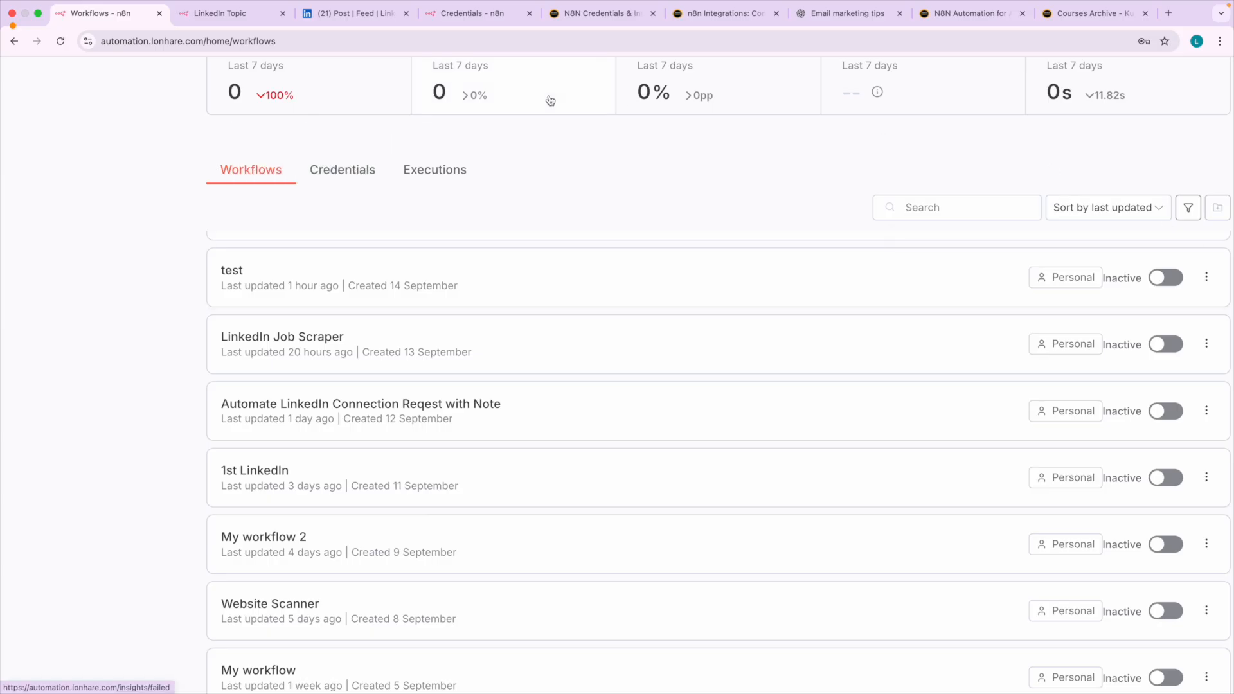
{"action": "scroll", "coordinate": [390, 313], "scroll_direction": "up", "scroll_amount": 2}
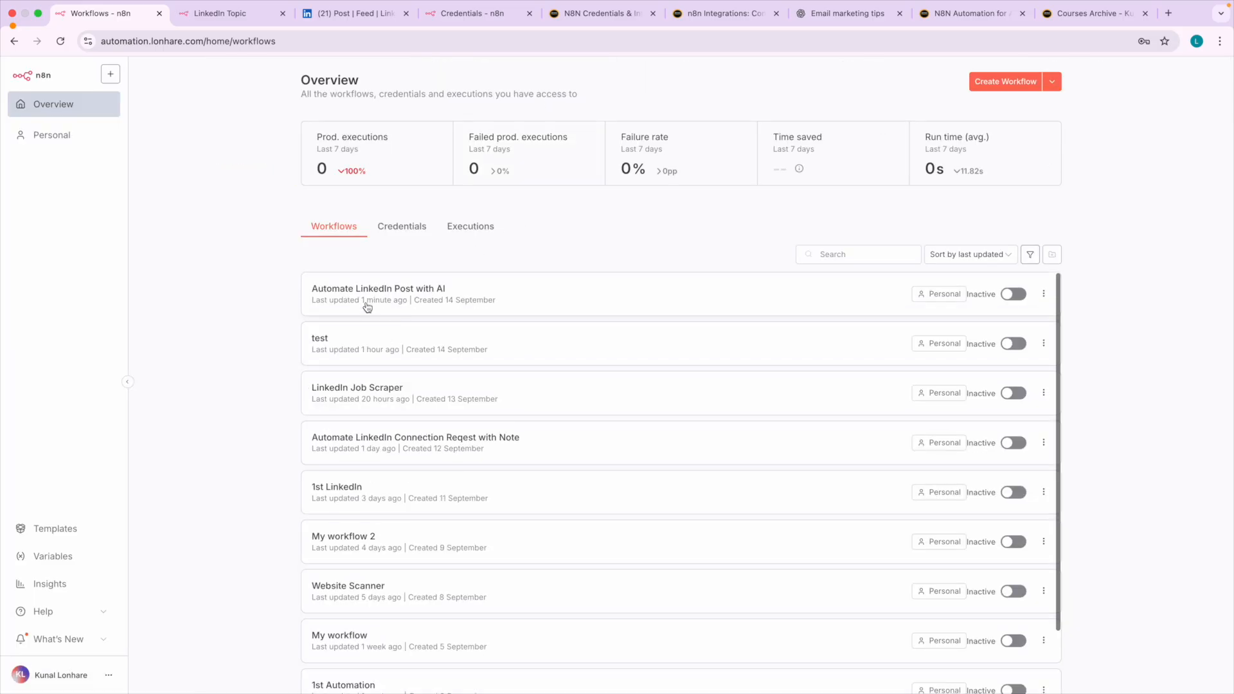
{"action": "left_click", "coordinate": [373, 306]}
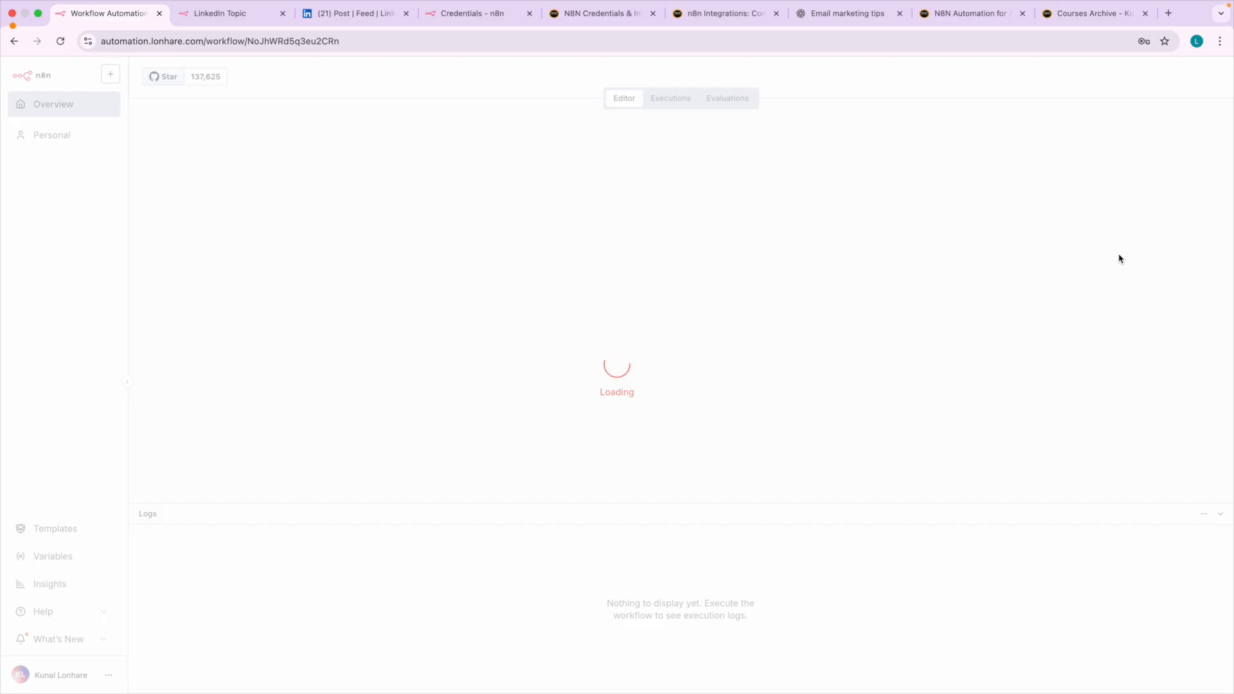
{"action": "left_click", "coordinate": [1205, 120]}
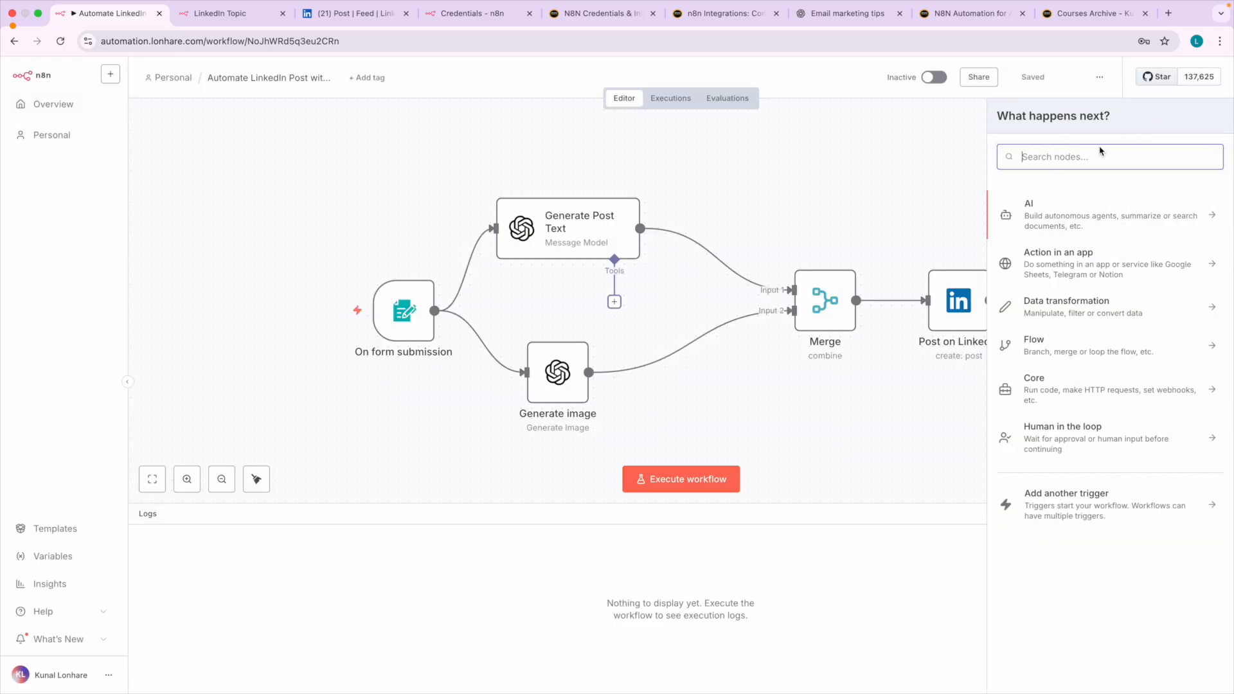
Return to the masterclass page, expand the Build 2nd Agent section and look through the rest of the Course Content.
{"action": "left_click", "coordinate": [978, 15]}
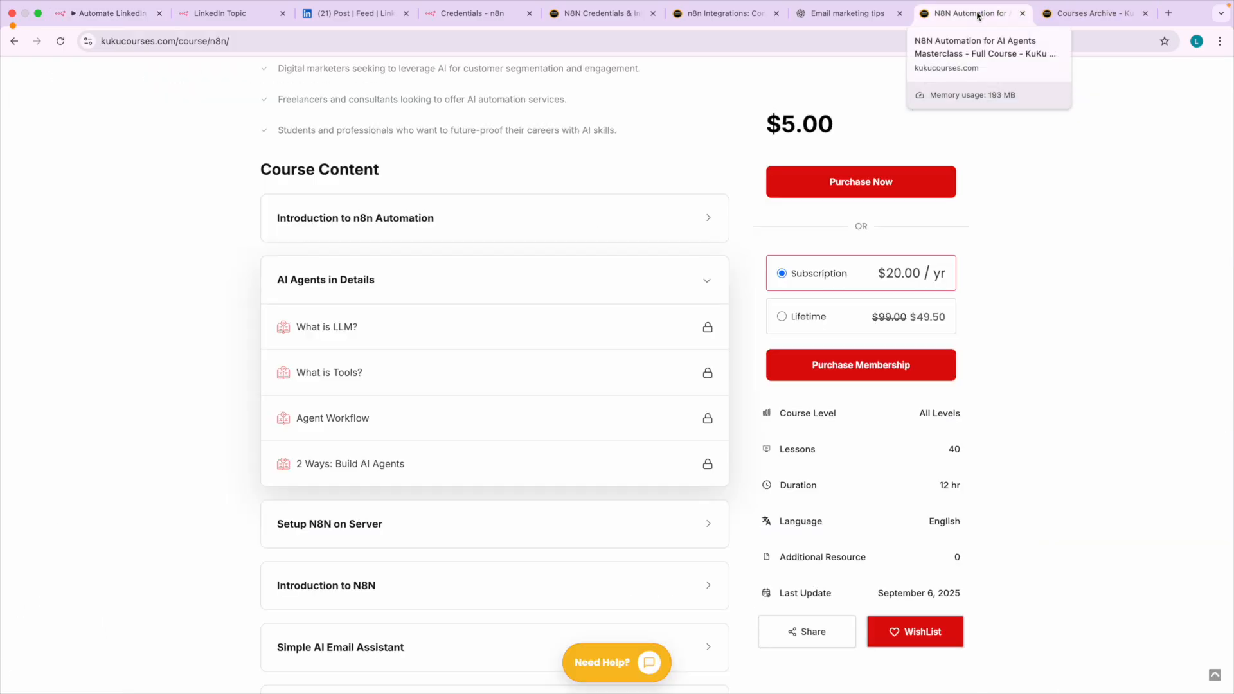
{"action": "scroll", "coordinate": [463, 418], "scroll_direction": "down", "scroll_amount": 3}
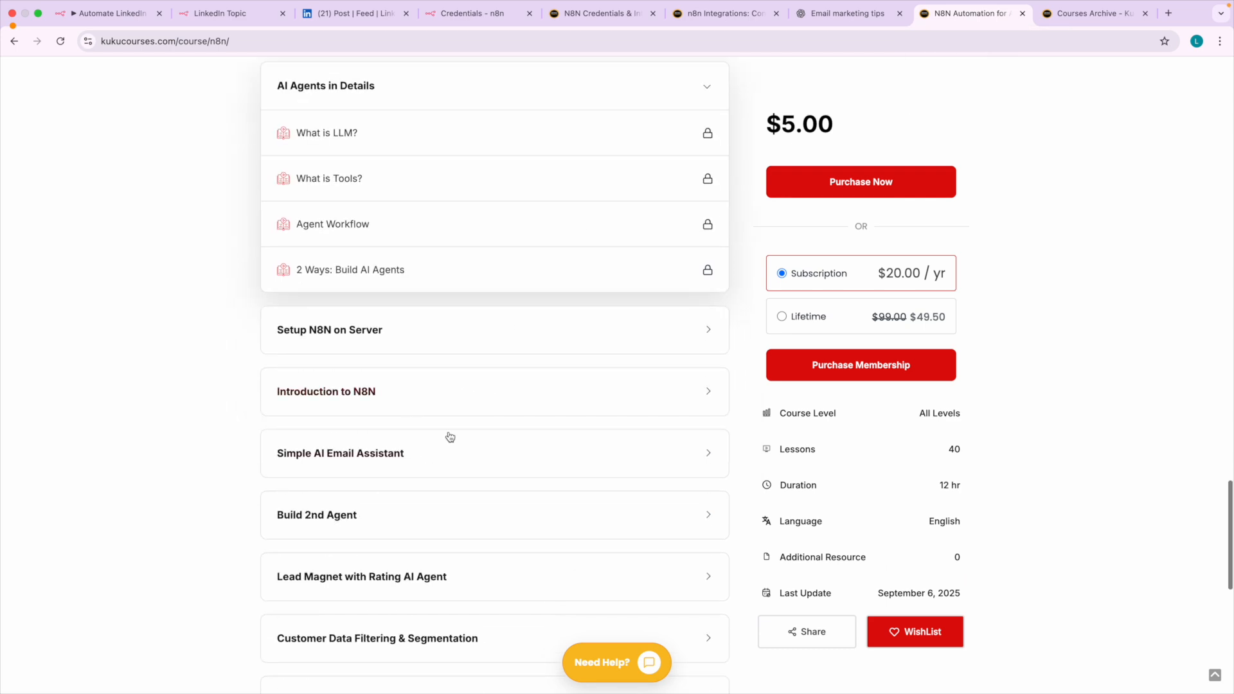
{"action": "left_click", "coordinate": [358, 523]}
{"action": "scroll", "coordinate": [373, 501], "scroll_direction": "down", "scroll_amount": 3}
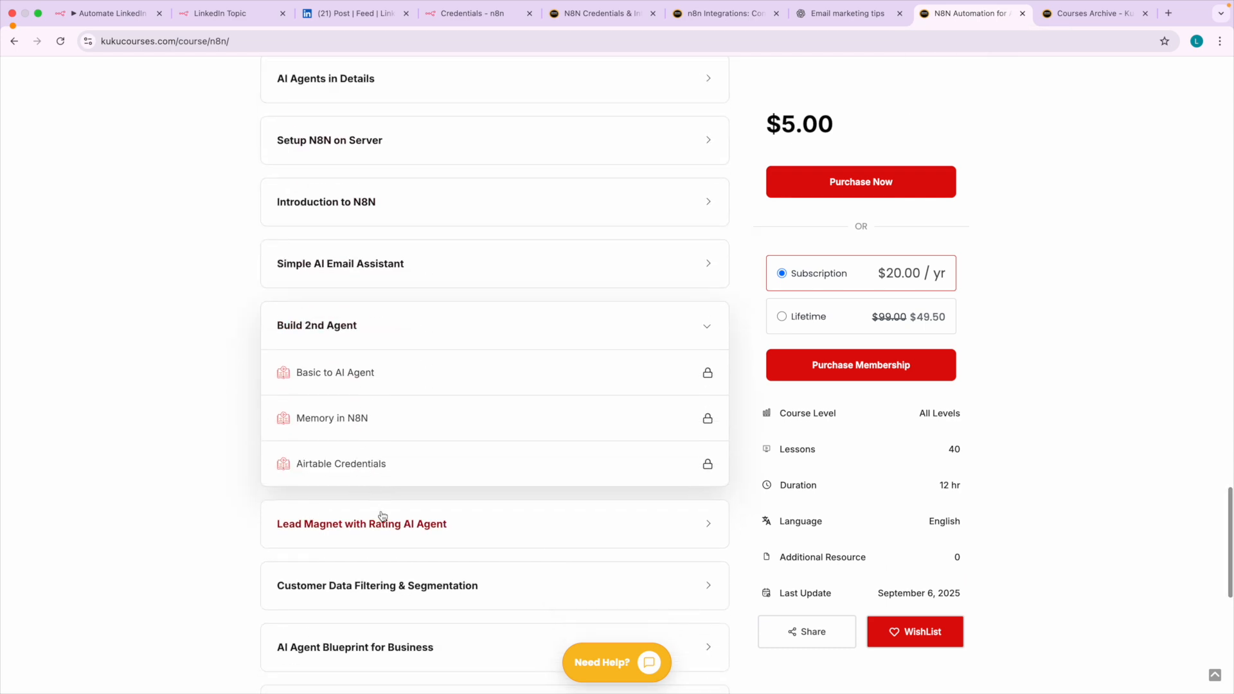
{"action": "scroll", "coordinate": [380, 582], "scroll_direction": "down", "scroll_amount": 3}
{"action": "left_click", "coordinate": [354, 590]}
{"action": "scroll", "coordinate": [358, 469], "scroll_direction": "up", "scroll_amount": 10}
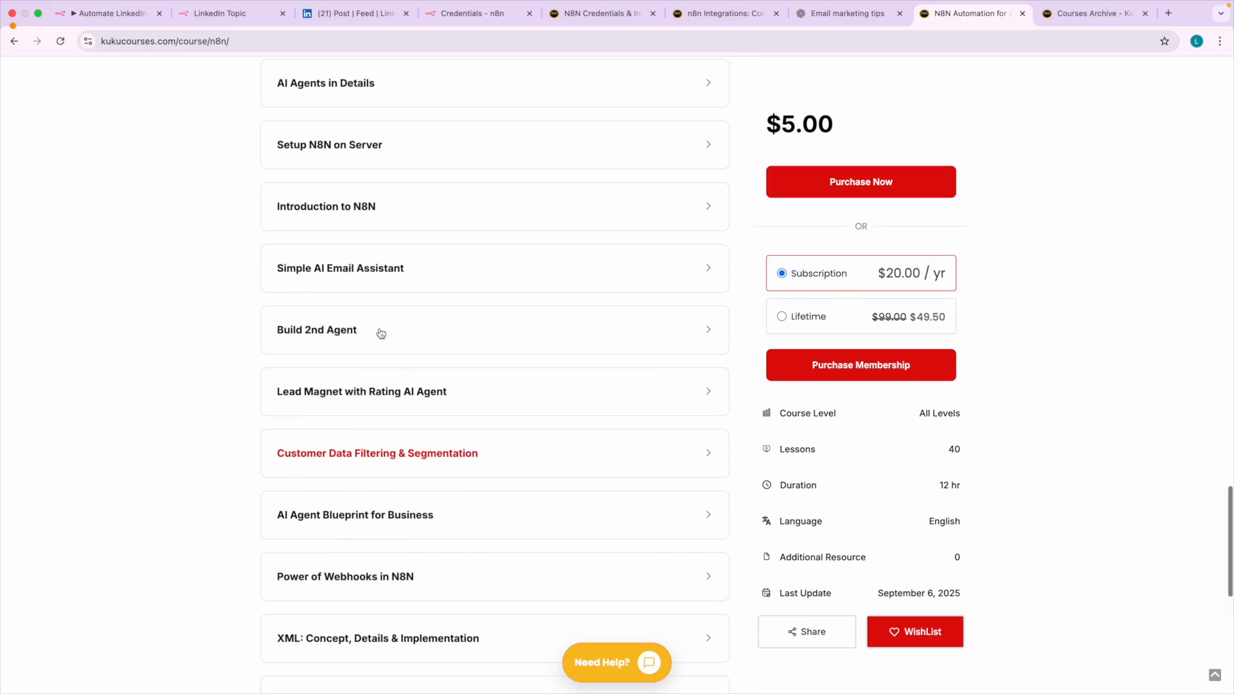
{"action": "scroll", "coordinate": [380, 328], "scroll_direction": "up", "scroll_amount": 15}
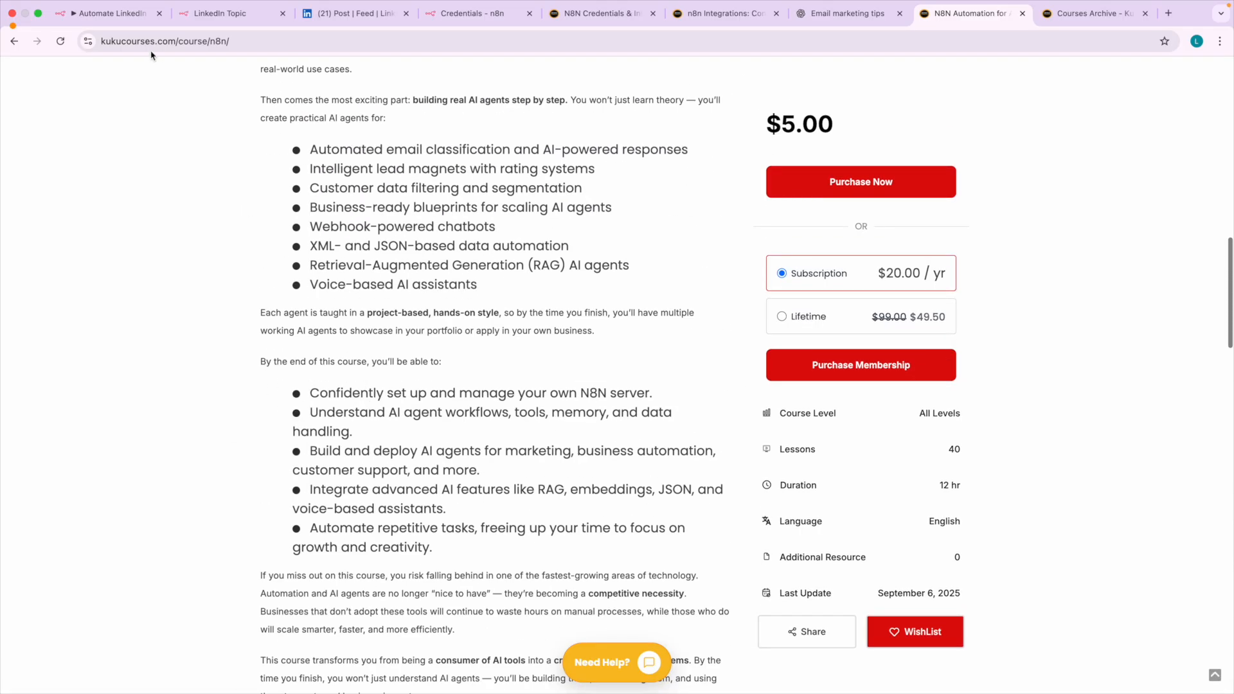
Switch back to the n8n workflow and close the node picker to show the full canvas.
{"action": "left_click", "coordinate": [113, 13]}
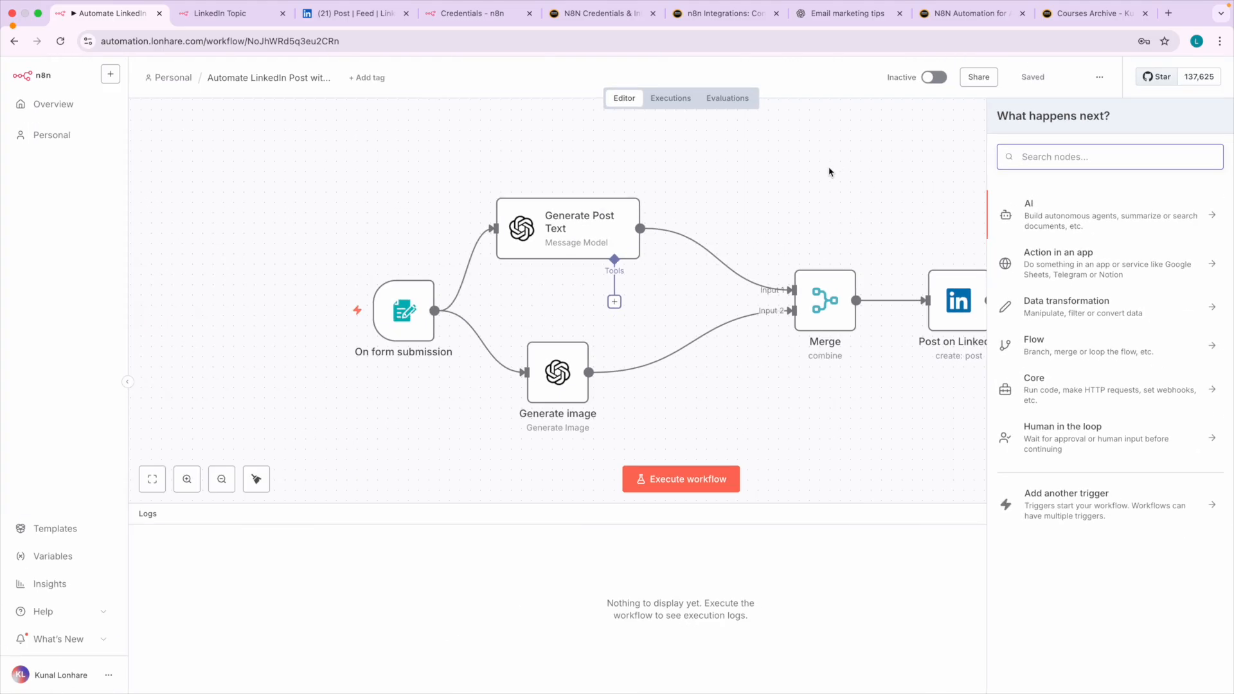
{"action": "left_click", "coordinate": [828, 171]}
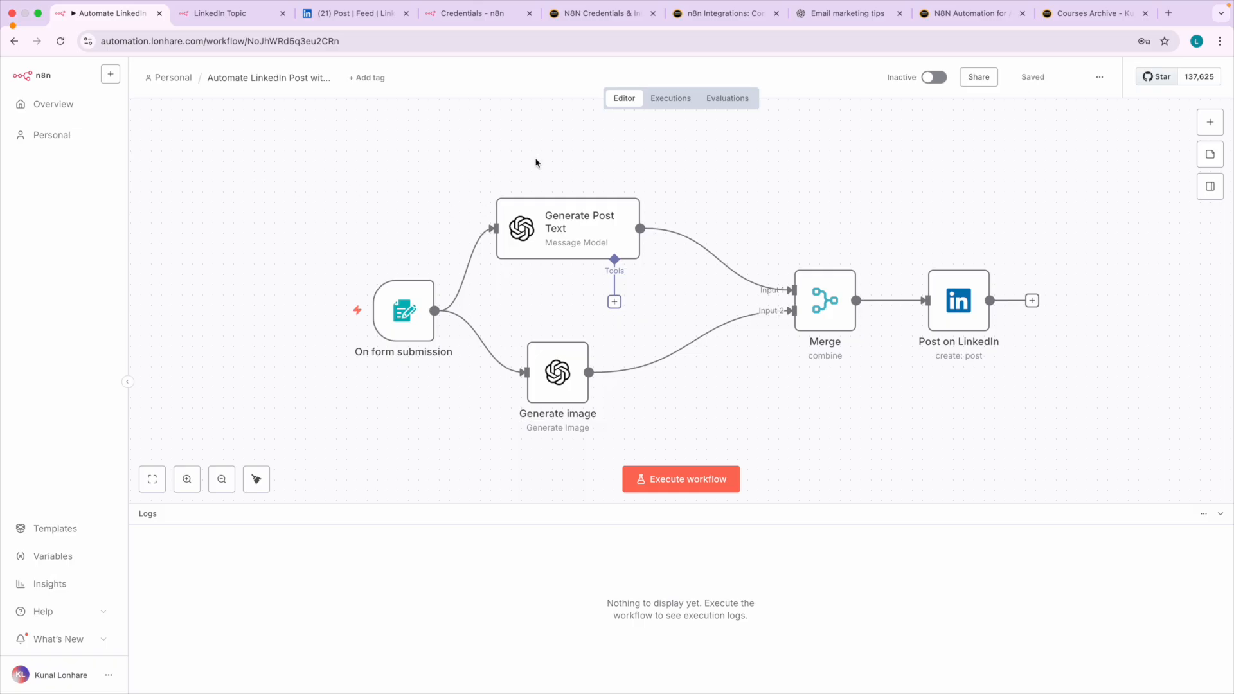
Open the Kuku Courses pricing page from the catalogue and compare the plans, highlighting part of the Lifetime All-Access title.
{"action": "left_click", "coordinate": [1064, 15]}
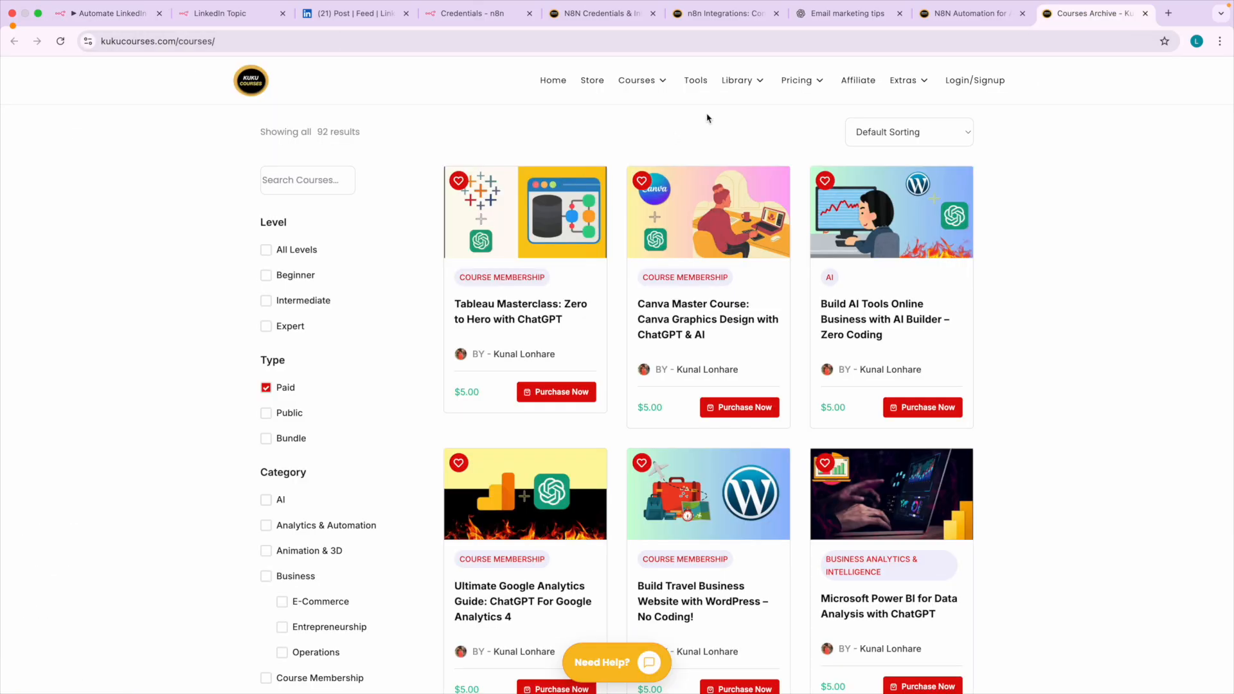
{"action": "mouse_move", "coordinate": [821, 80]}
{"action": "left_click", "coordinate": [815, 118]}
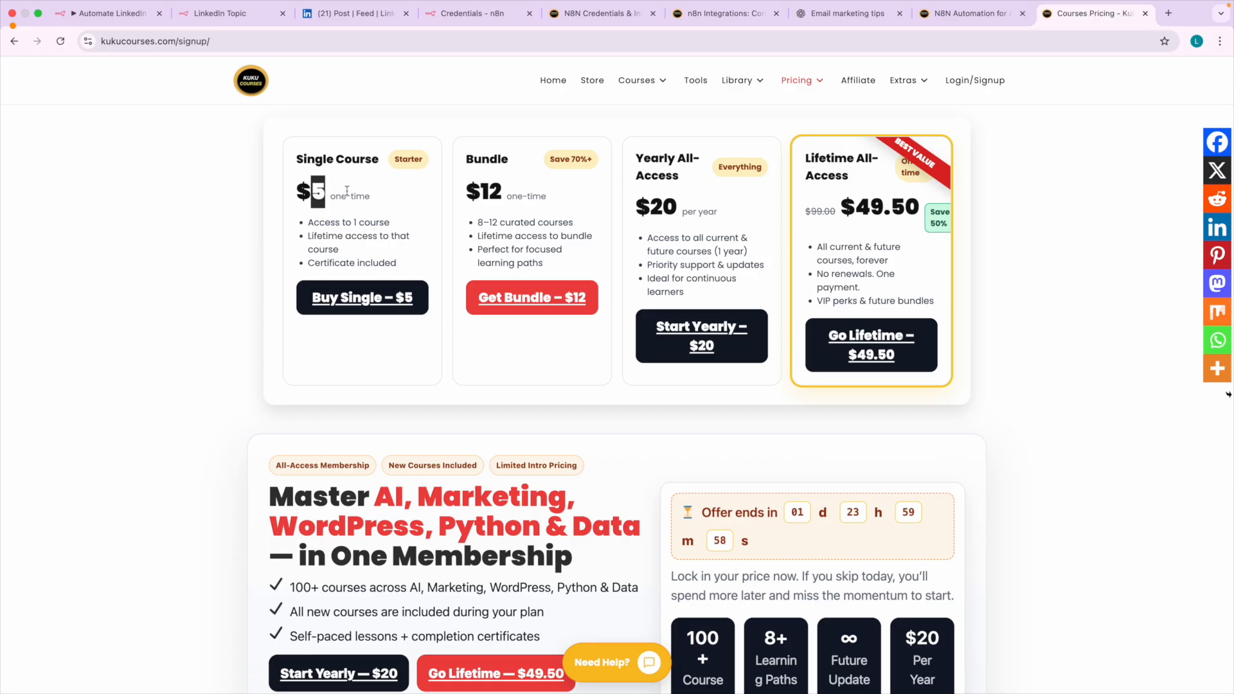
{"action": "left_click_drag", "start_coordinate": [807, 170], "coordinate": [844, 175]}
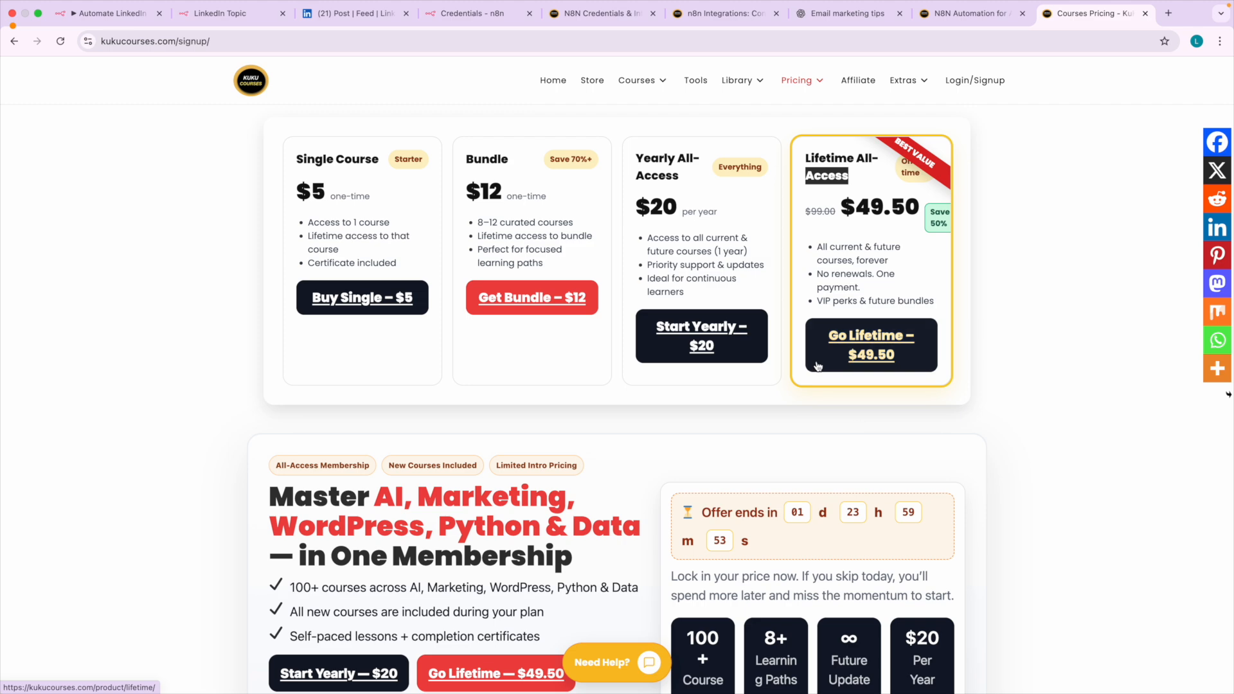
Open the N8N Templates & Workflows Bundle from the Store and read its description, highlighting the ready-made workflows line and one-time price.
{"action": "left_click", "coordinate": [600, 82]}
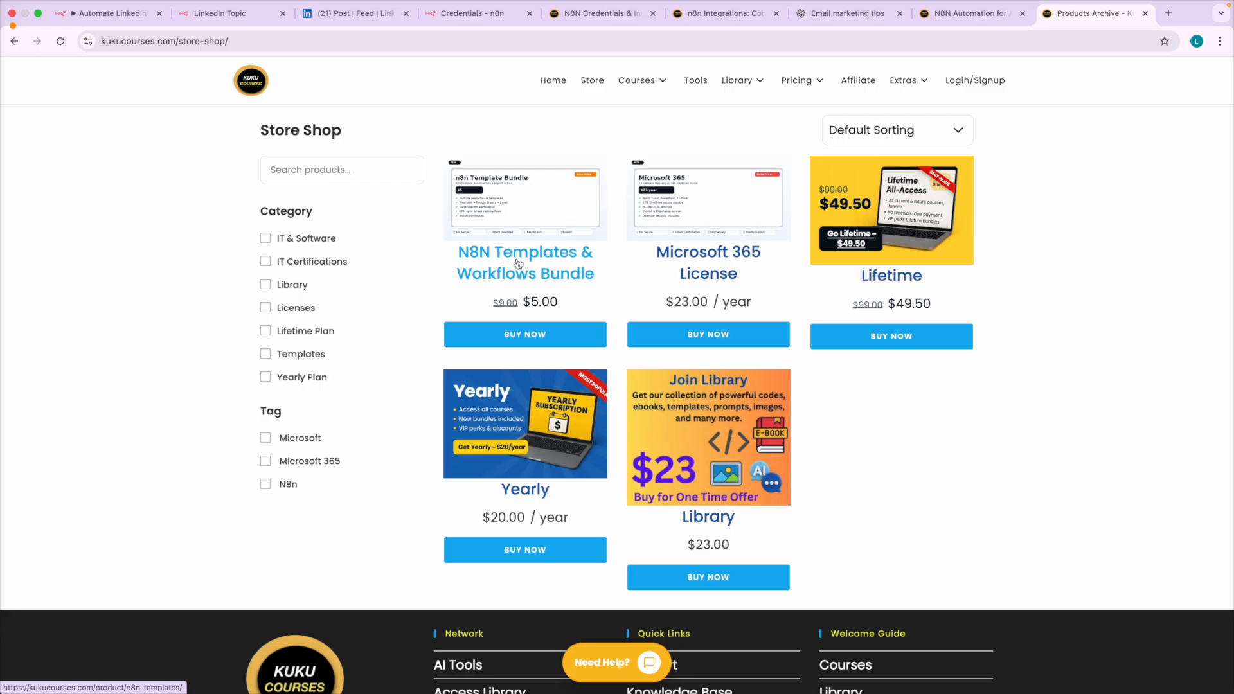
{"action": "left_click", "coordinate": [516, 263]}
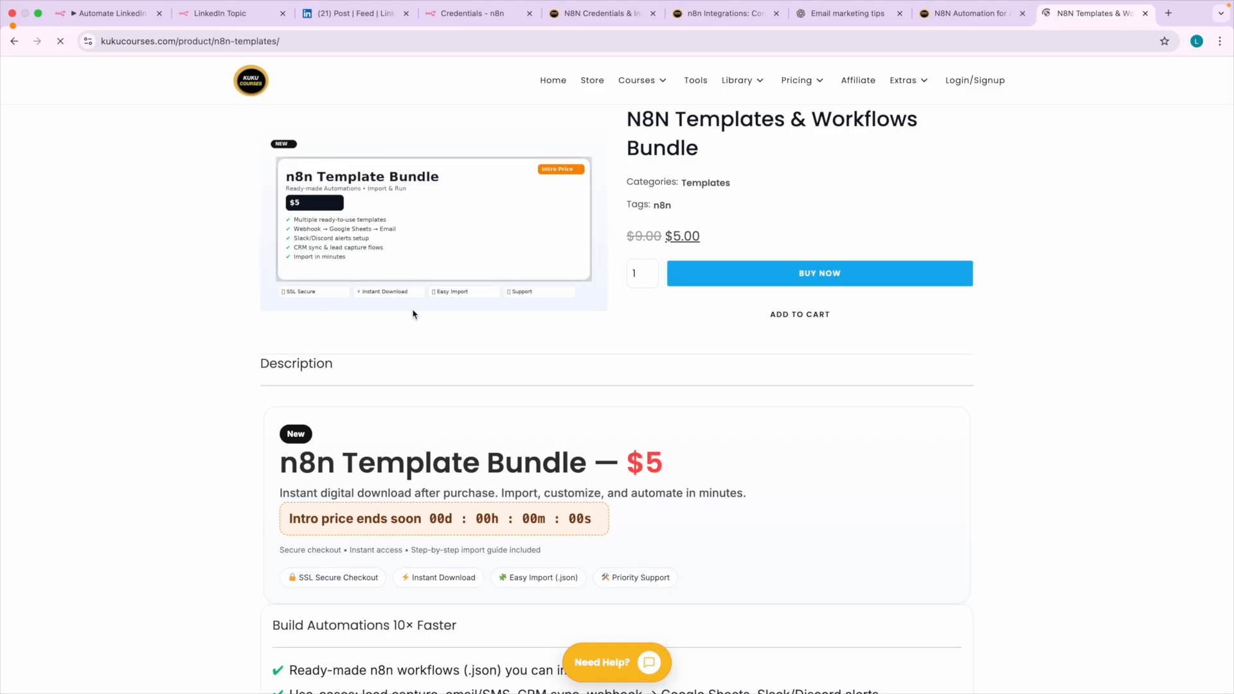
{"action": "scroll", "coordinate": [405, 349], "scroll_direction": "down", "scroll_amount": 4}
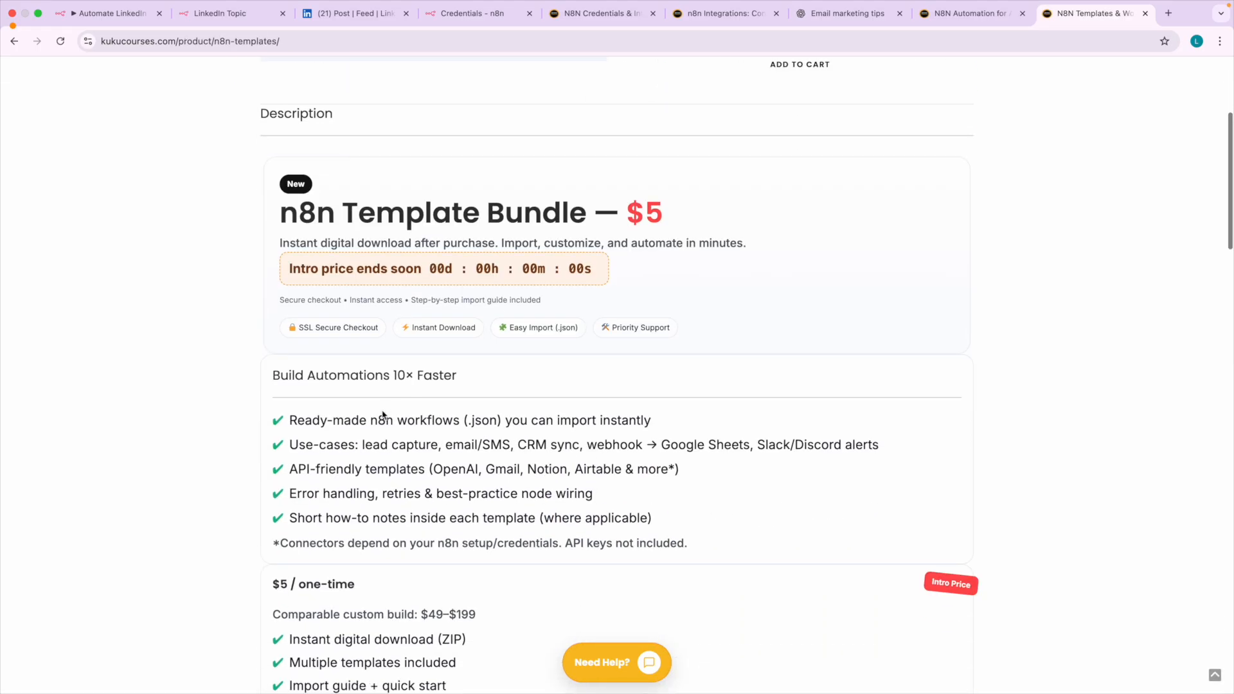
{"action": "left_click_drag", "start_coordinate": [373, 406], "coordinate": [519, 423]}
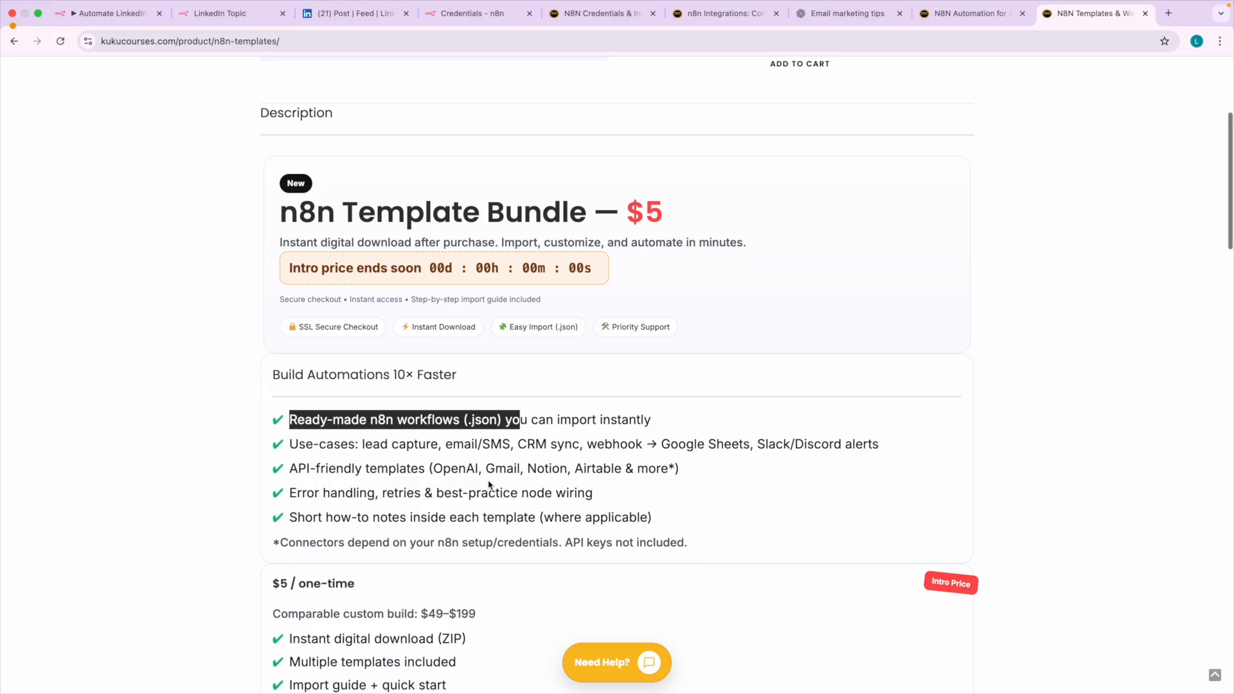
{"action": "scroll", "coordinate": [489, 482], "scroll_direction": "down", "scroll_amount": 3}
{"action": "left_click_drag", "start_coordinate": [283, 397], "coordinate": [345, 398]}
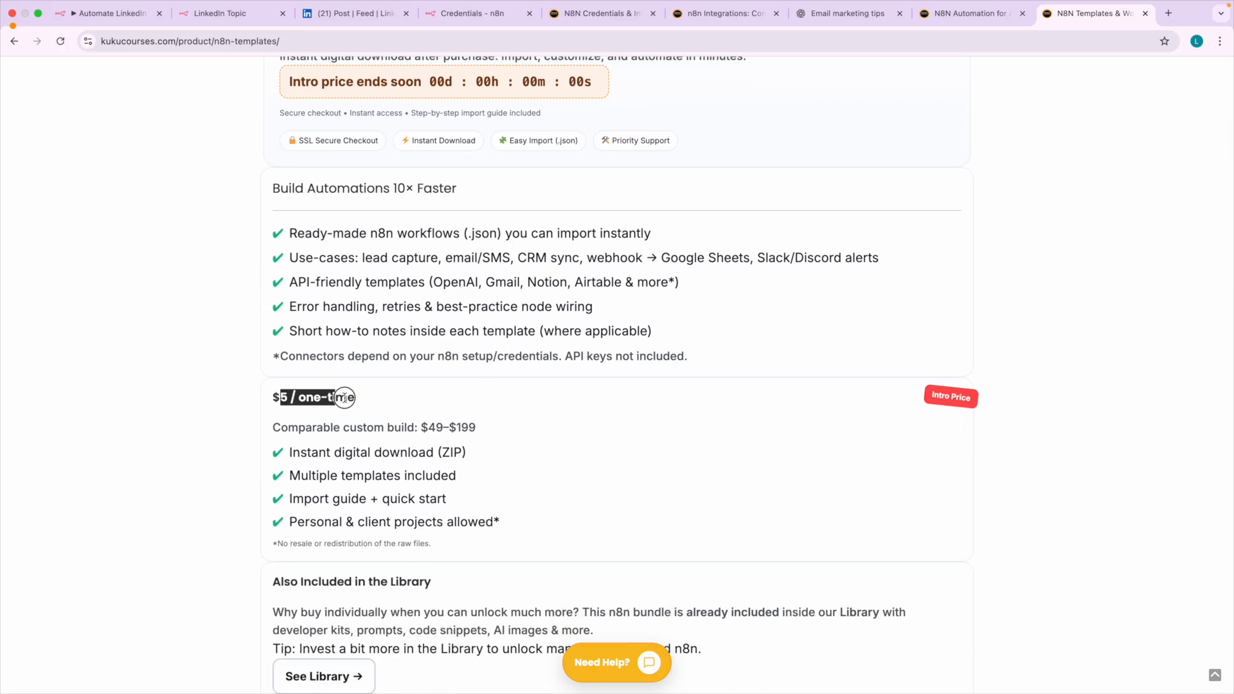
Review the template bundle's title, tags and purchase options at the start of its page, then look over its description again.
{"action": "scroll", "coordinate": [401, 453], "scroll_direction": "up", "scroll_amount": 7}
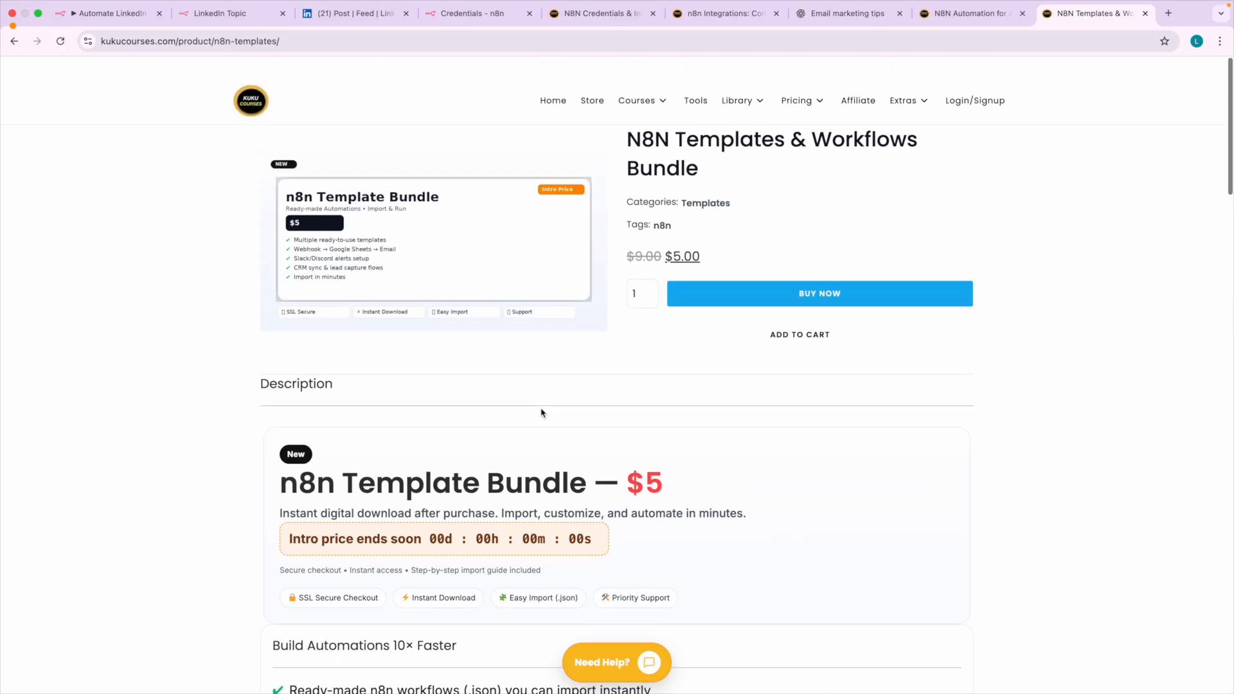
{"action": "scroll", "coordinate": [695, 230], "scroll_direction": "up", "scroll_amount": 4}
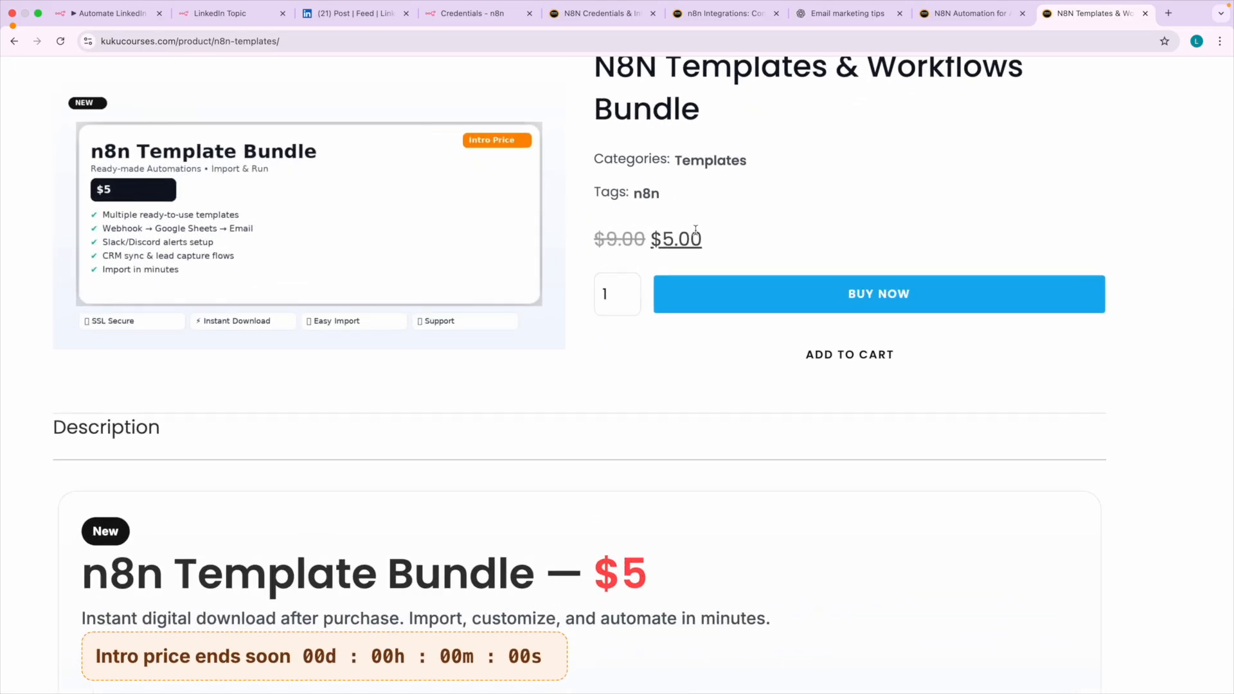
{"action": "scroll", "coordinate": [692, 149], "scroll_direction": "up", "scroll_amount": 1}
{"action": "left_click_drag", "start_coordinate": [635, 147], "coordinate": [696, 181]}
{"action": "left_click", "coordinate": [701, 188]}
{"action": "scroll", "coordinate": [513, 348], "scroll_direction": "down", "scroll_amount": 4}
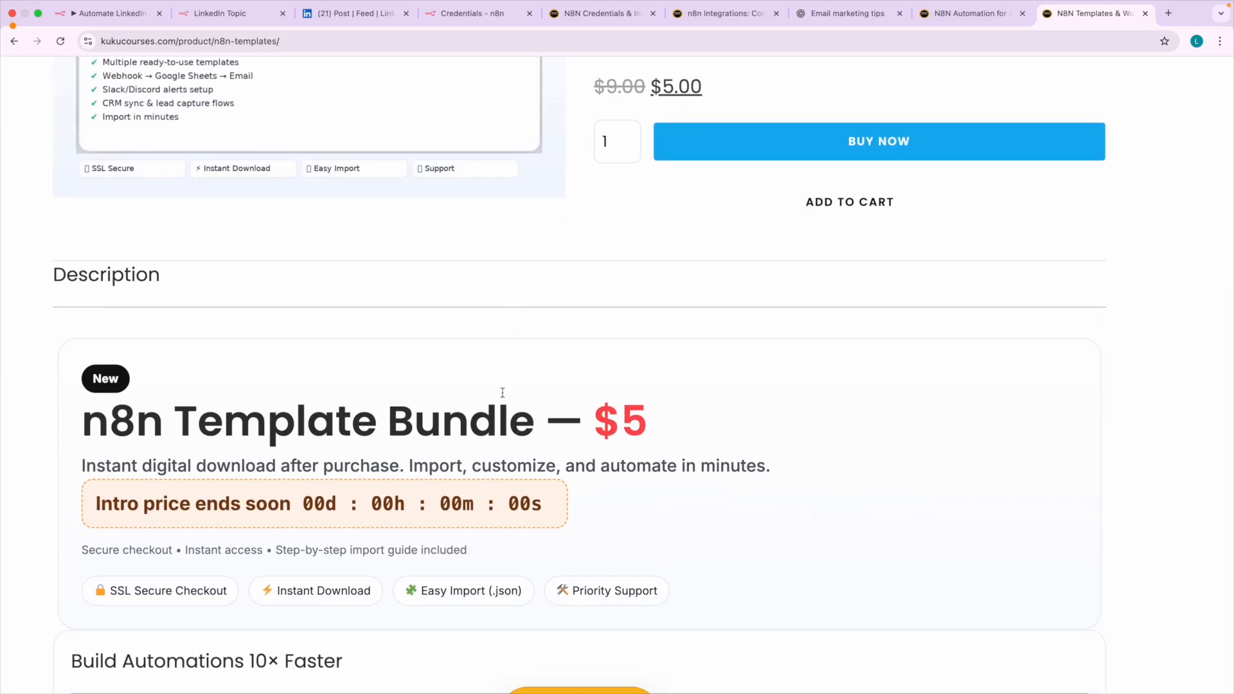
{"action": "scroll", "coordinate": [500, 393], "scroll_direction": "down", "scroll_amount": 3}
{"action": "scroll", "coordinate": [502, 392], "scroll_direction": "down", "scroll_amount": 2}
{"action": "scroll", "coordinate": [502, 393], "scroll_direction": "down", "scroll_amount": 5}
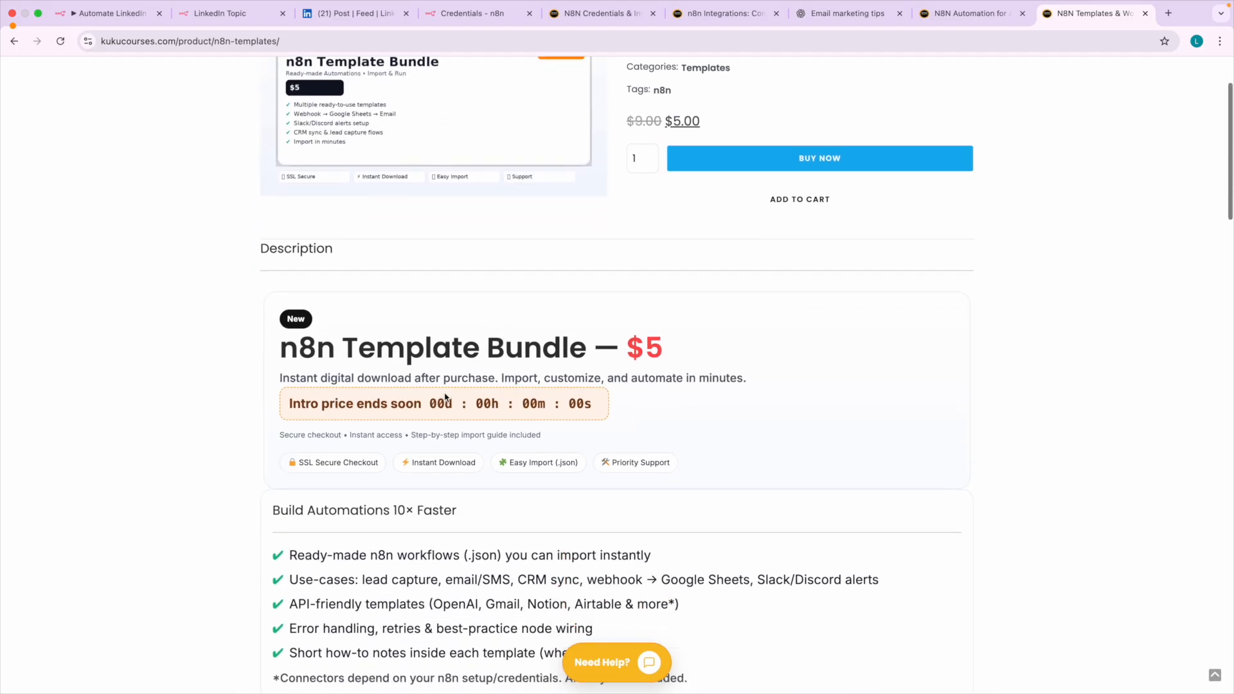
Look over the template bundle's description once more, return to the Kuku Courses home page and skim its banner sections.
{"action": "scroll", "coordinate": [430, 411], "scroll_direction": "down", "scroll_amount": 5}
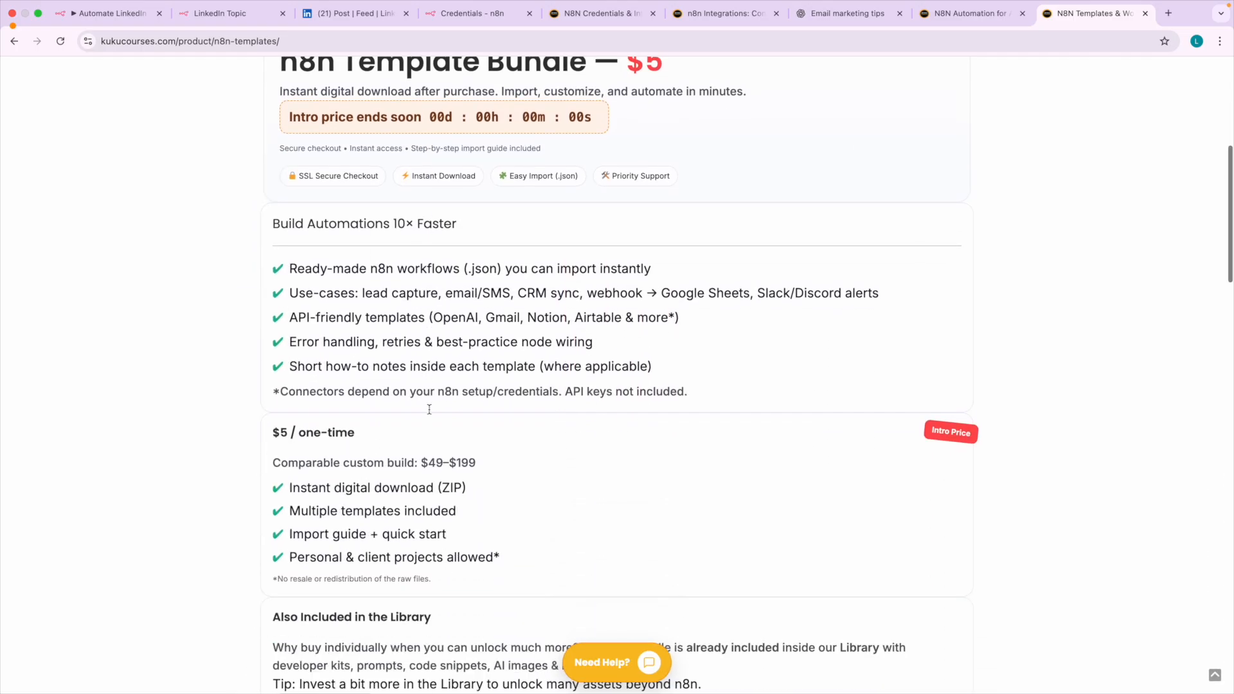
{"action": "scroll", "coordinate": [429, 410], "scroll_direction": "up", "scroll_amount": 10}
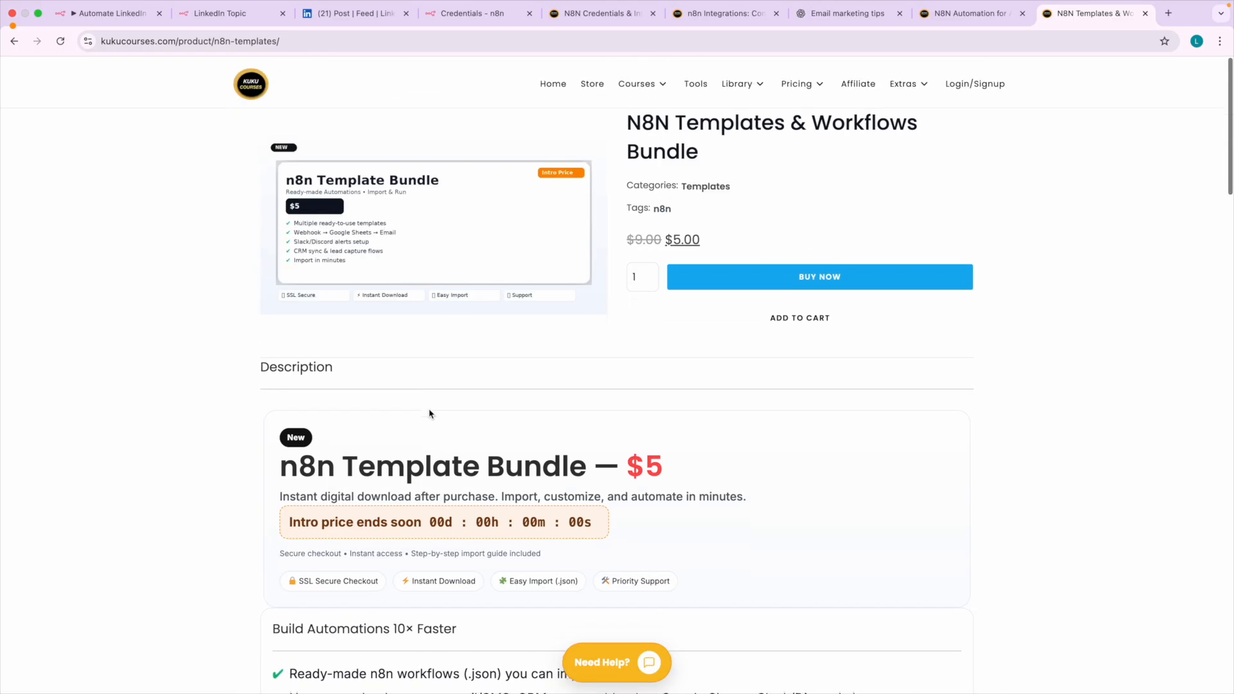
{"action": "left_click", "coordinate": [554, 87]}
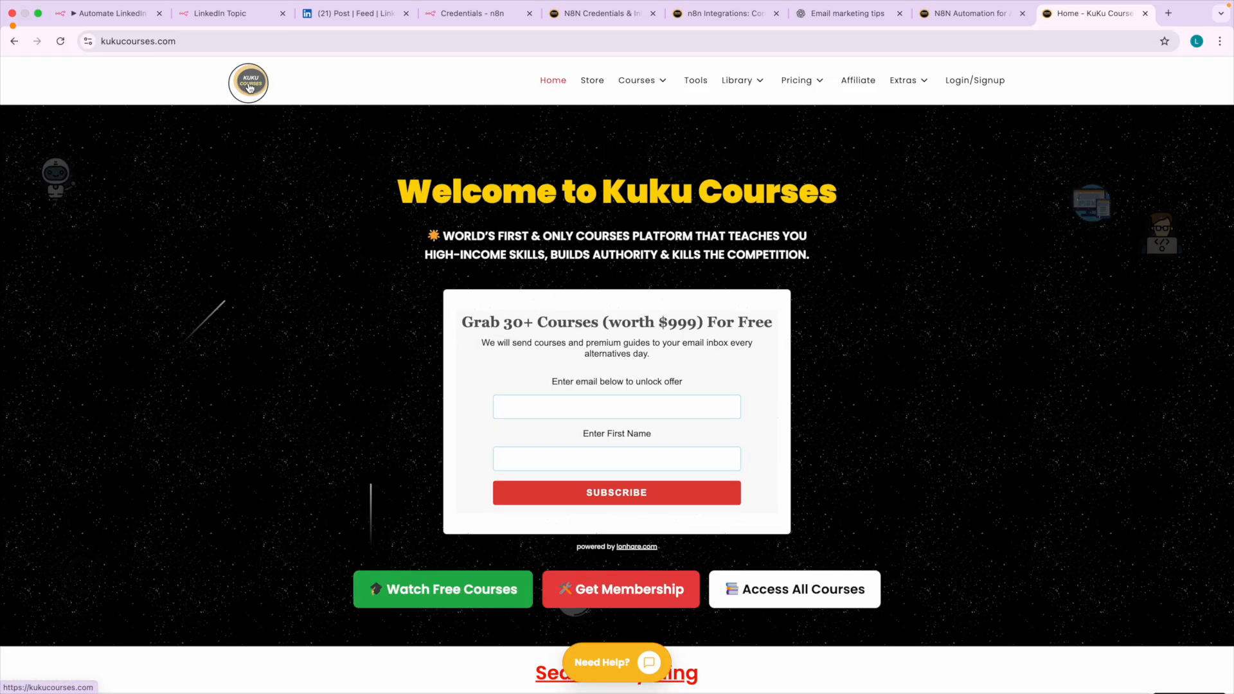
{"action": "left_click", "coordinate": [250, 87]}
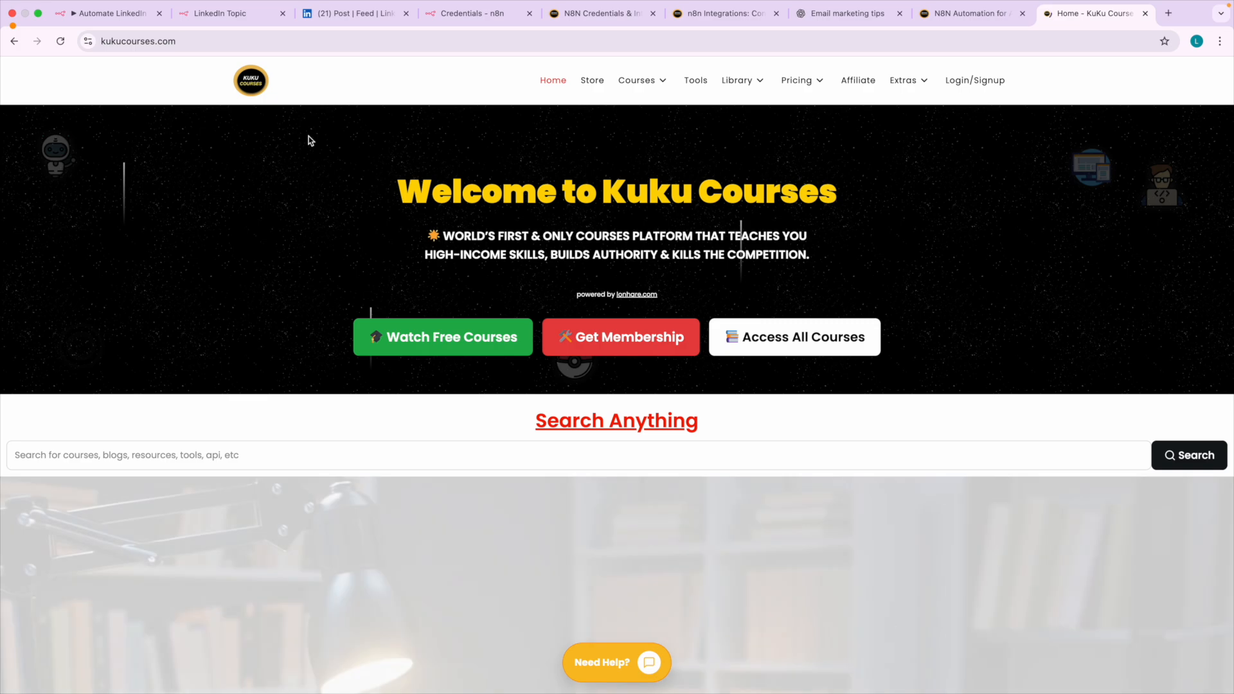
{"action": "scroll", "coordinate": [639, 251], "scroll_direction": "down", "scroll_amount": 12}
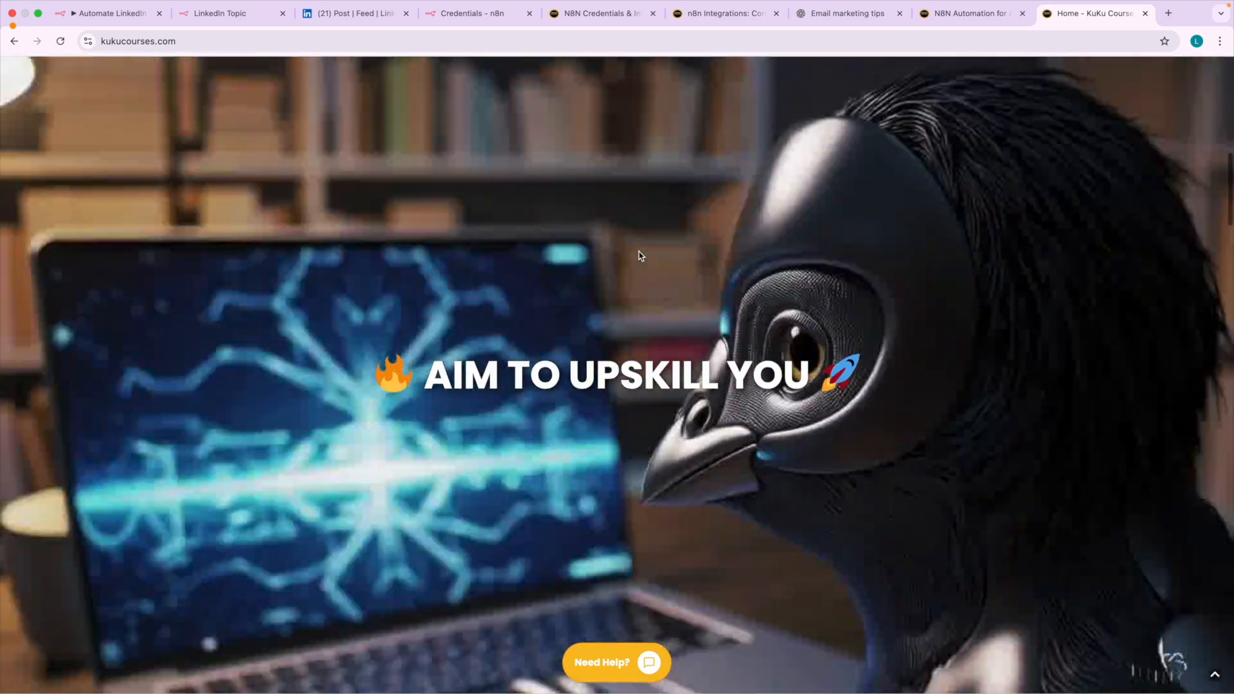
{"action": "scroll", "coordinate": [642, 251], "scroll_direction": "up", "scroll_amount": 15}
Open the free resources library and browse its list, highlighting the Affiliate SEO Optimized Blog Post entry.
{"action": "mouse_move", "coordinate": [774, 79]}
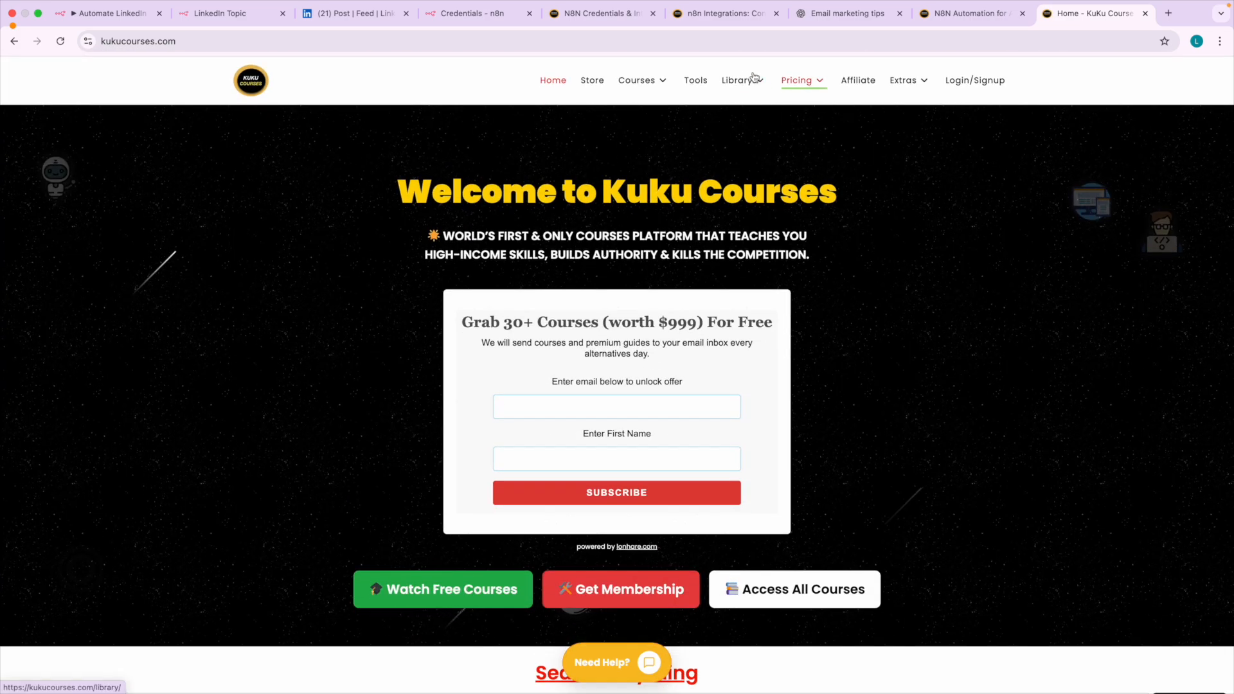
{"action": "left_click", "coordinate": [750, 141]}
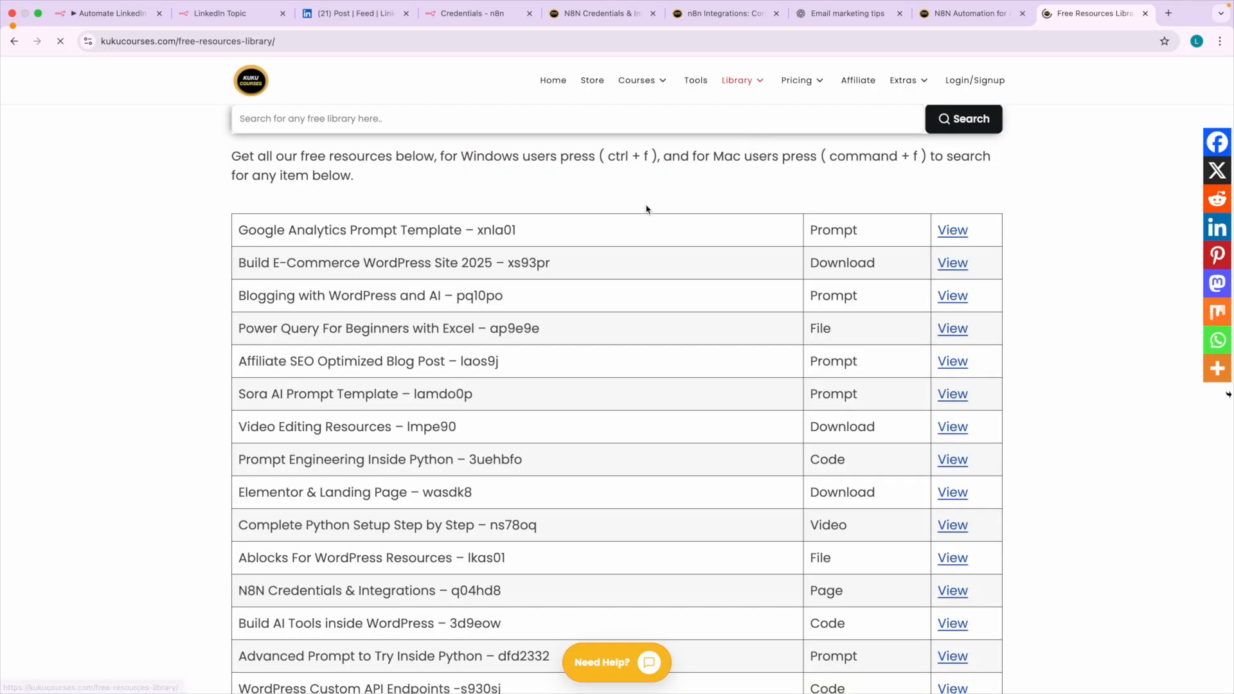
{"action": "scroll", "coordinate": [417, 372], "scroll_direction": "down", "scroll_amount": 2}
{"action": "left_click", "coordinate": [240, 282]}
{"action": "left_click_drag", "start_coordinate": [240, 282], "coordinate": [421, 284]}
{"action": "left_click", "coordinate": [425, 284]}
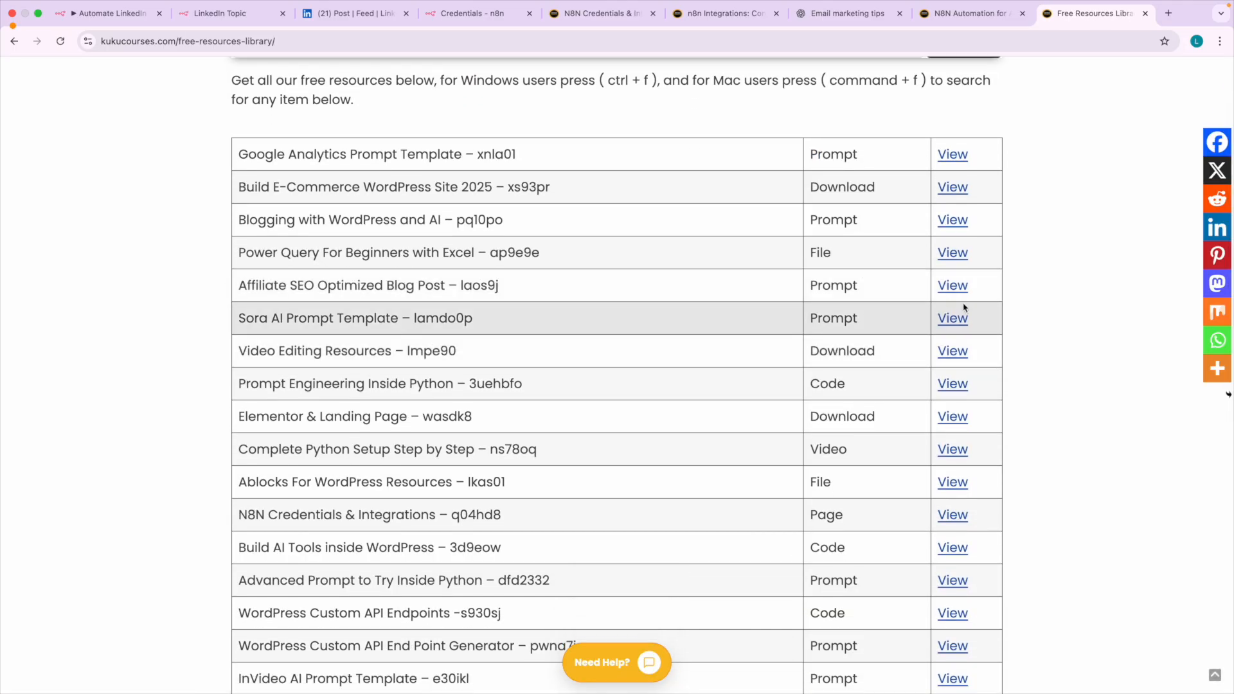
View the Affiliate SEO Optimized Blog Post resource and examine its tutorial video and prompts down to the page footer.
{"action": "left_click", "coordinate": [962, 285]}
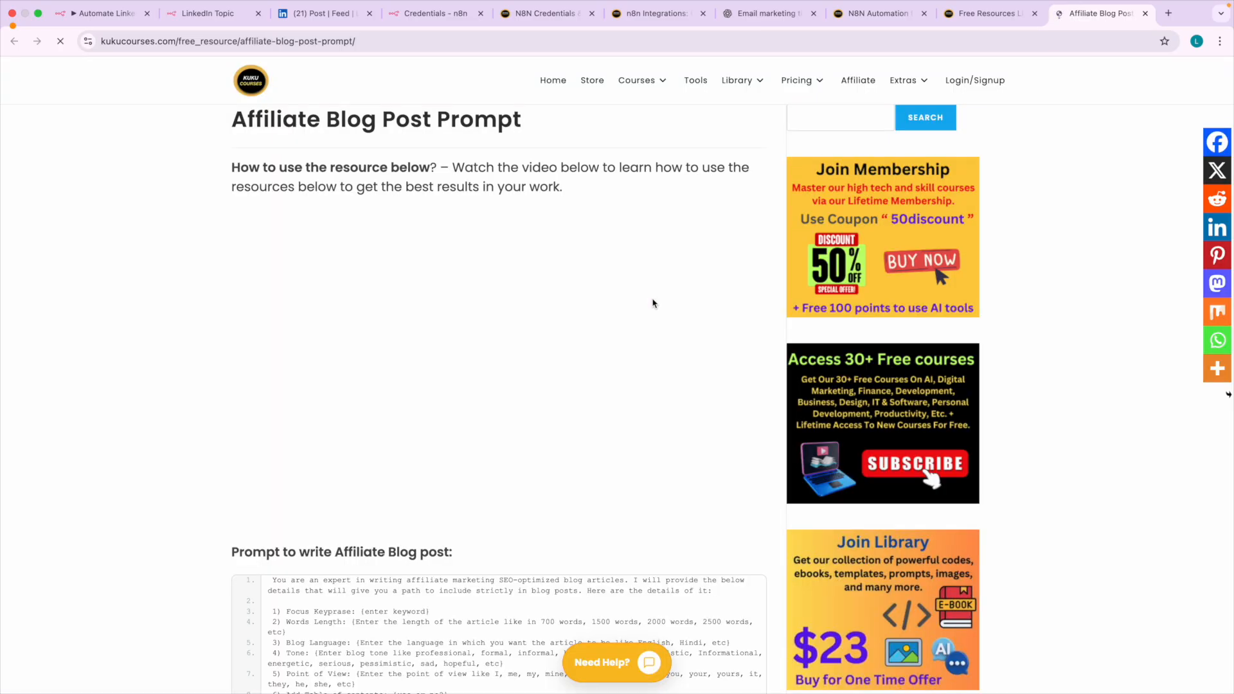
{"action": "scroll", "coordinate": [437, 430], "scroll_direction": "down", "scroll_amount": 4}
{"action": "scroll", "coordinate": [446, 446], "scroll_direction": "down", "scroll_amount": 3}
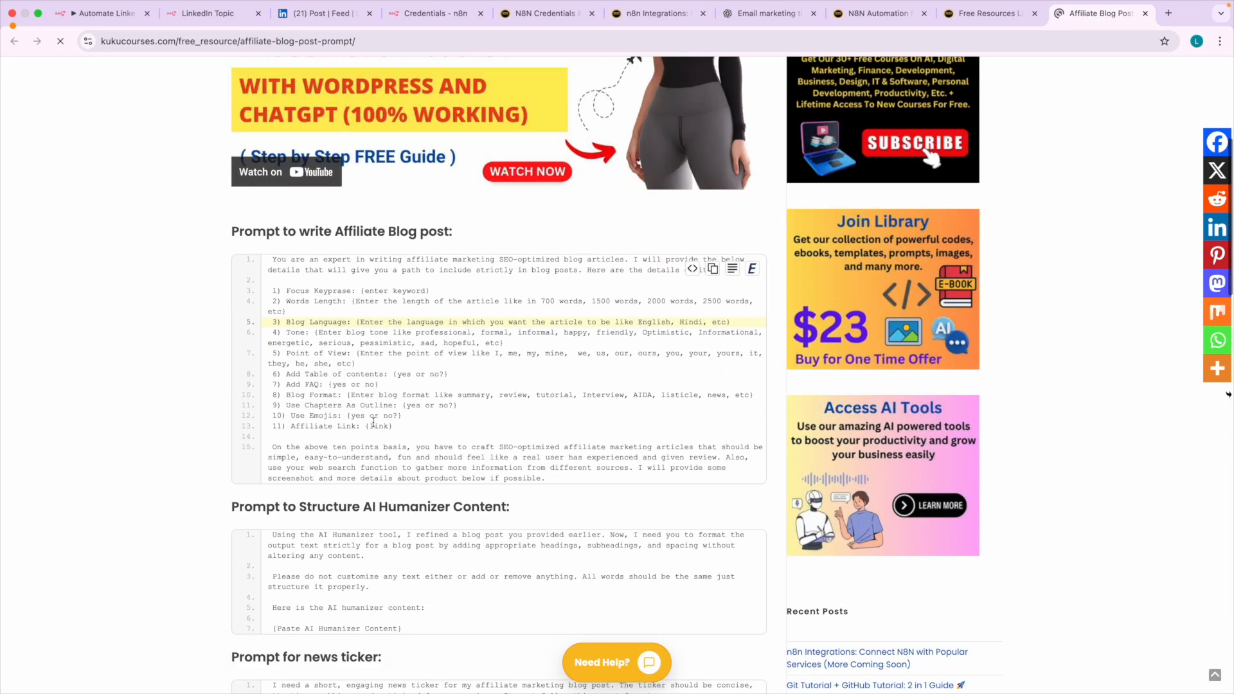
{"action": "scroll", "coordinate": [418, 338], "scroll_direction": "up", "scroll_amount": 4}
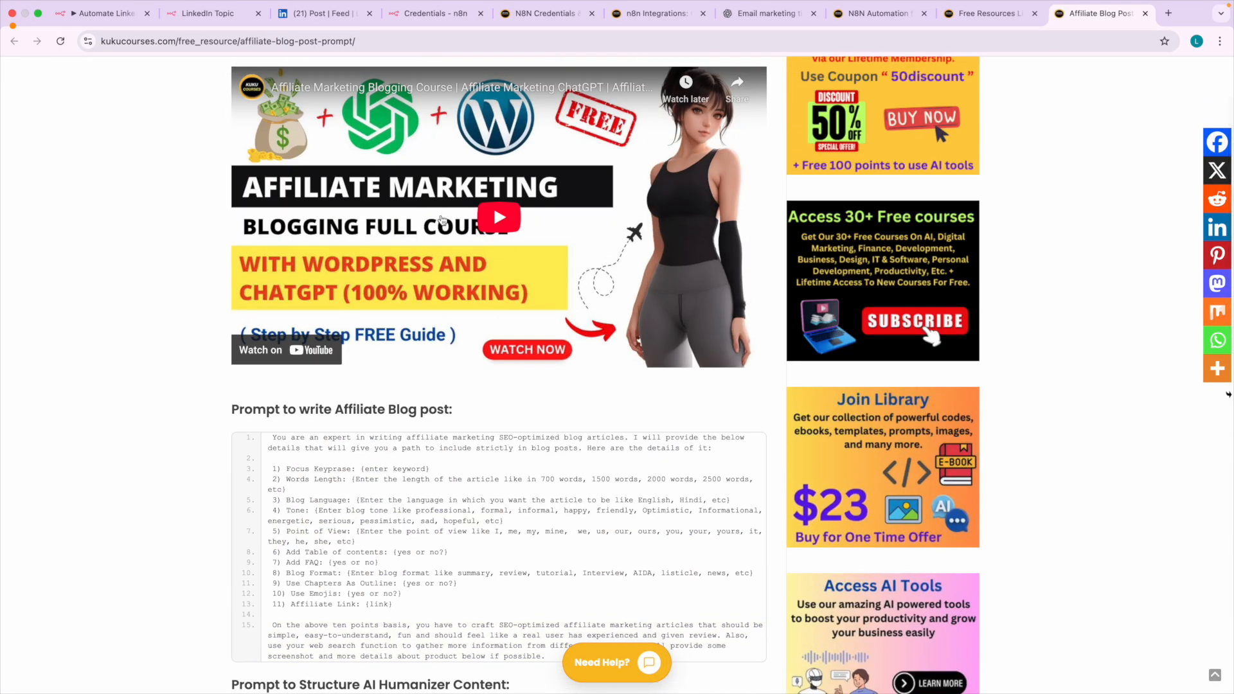
{"action": "scroll", "coordinate": [400, 233], "scroll_direction": "up", "scroll_amount": 3}
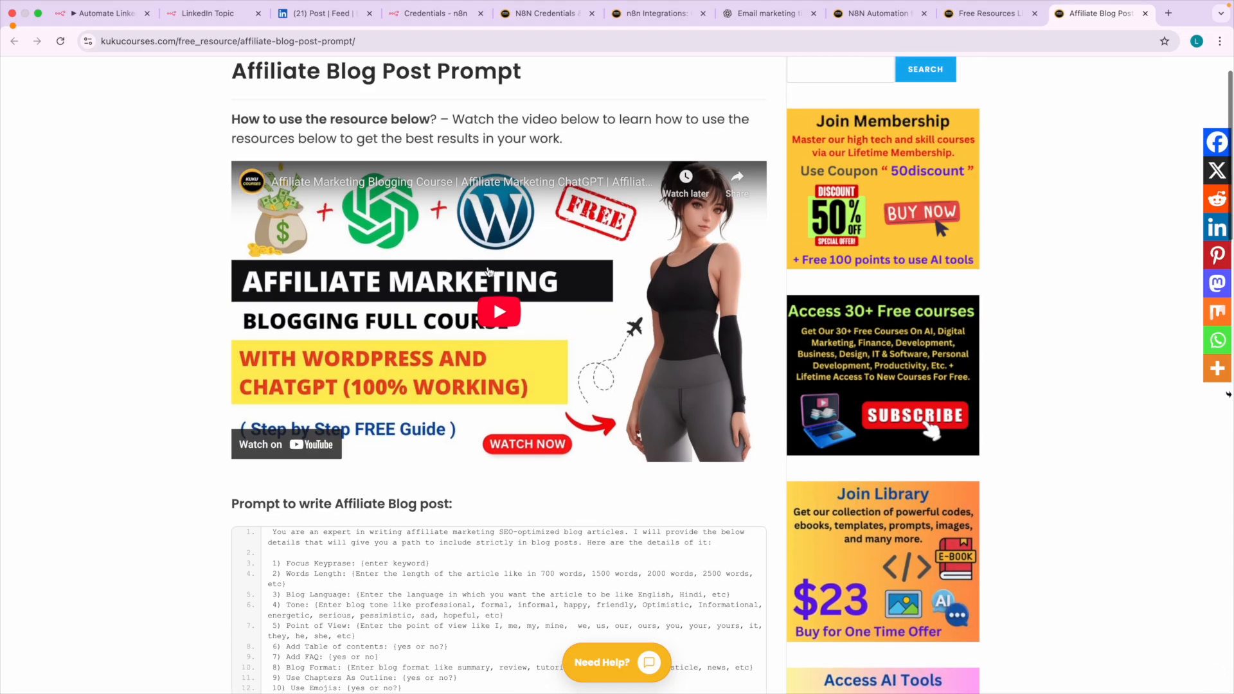
{"action": "scroll", "coordinate": [572, 390], "scroll_direction": "down", "scroll_amount": 20}
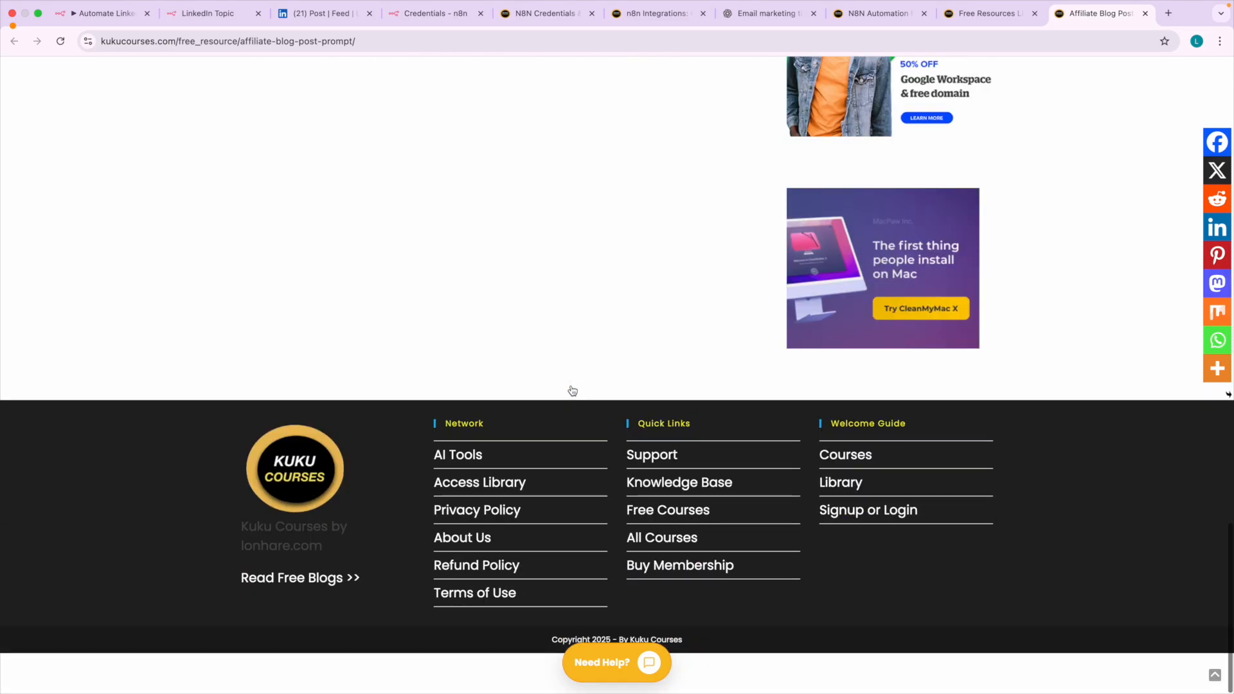
{"action": "scroll", "coordinate": [664, 270], "scroll_direction": "up", "scroll_amount": 20}
Open the Free Courses category, browse its first two pages of courses and return to the home page.
{"action": "mouse_move", "coordinate": [641, 81]}
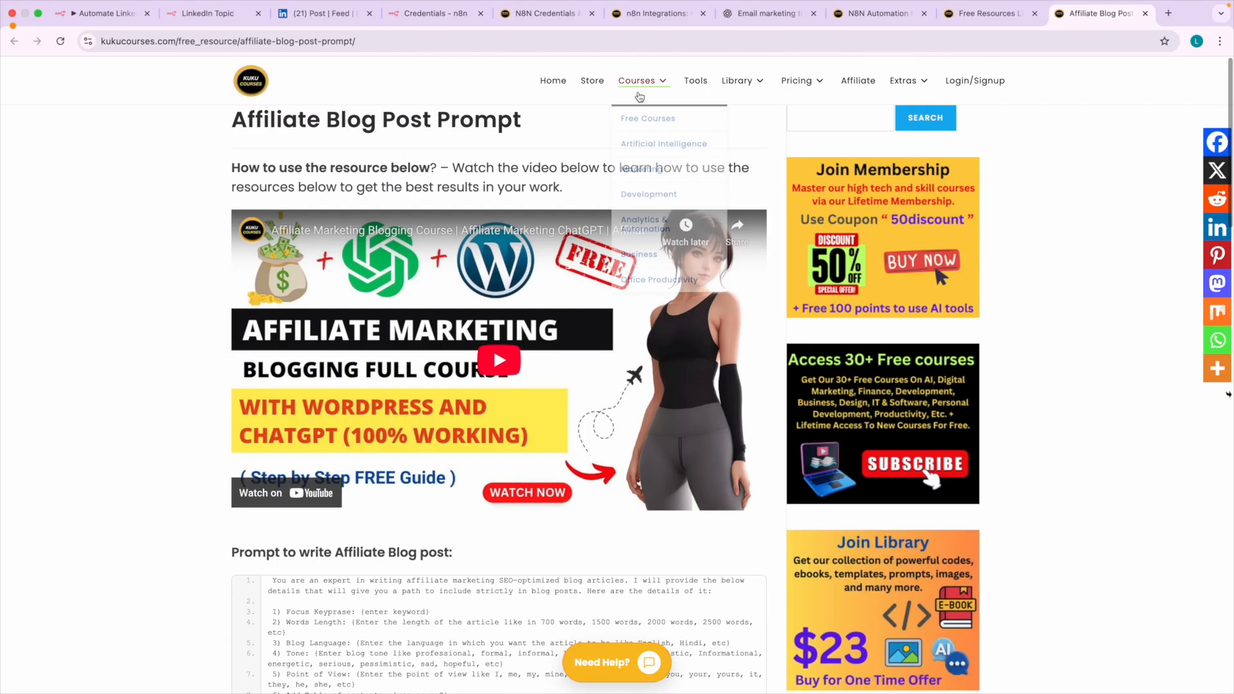
{"action": "left_click", "coordinate": [648, 116]}
{"action": "scroll", "coordinate": [639, 256], "scroll_direction": "down", "scroll_amount": 12}
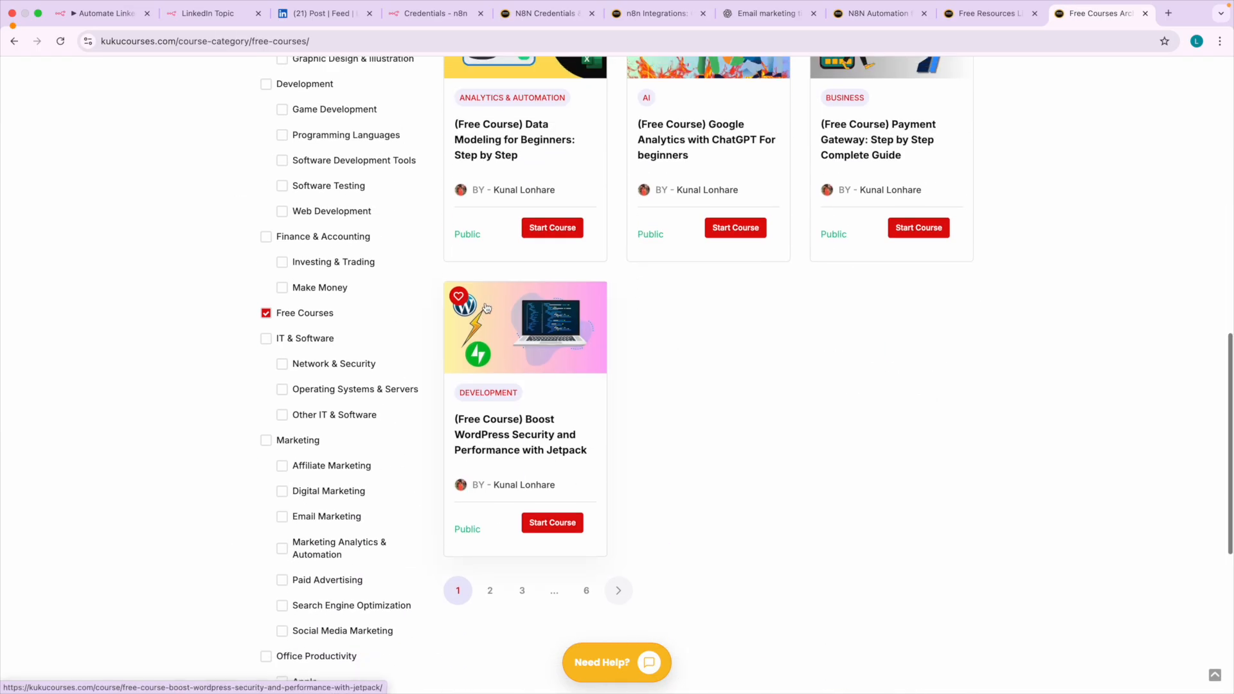
{"action": "scroll", "coordinate": [525, 386], "scroll_direction": "down", "scroll_amount": 3}
{"action": "left_click", "coordinate": [490, 459]}
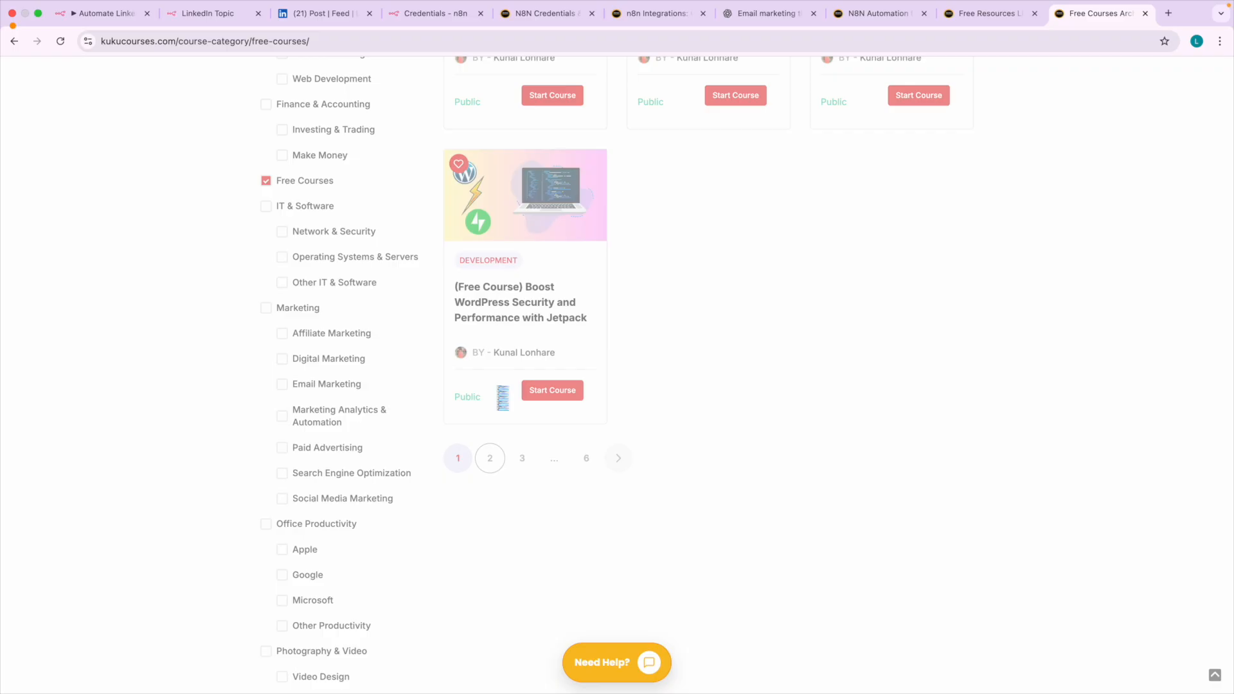
{"action": "scroll", "coordinate": [499, 392], "scroll_direction": "down", "scroll_amount": 1}
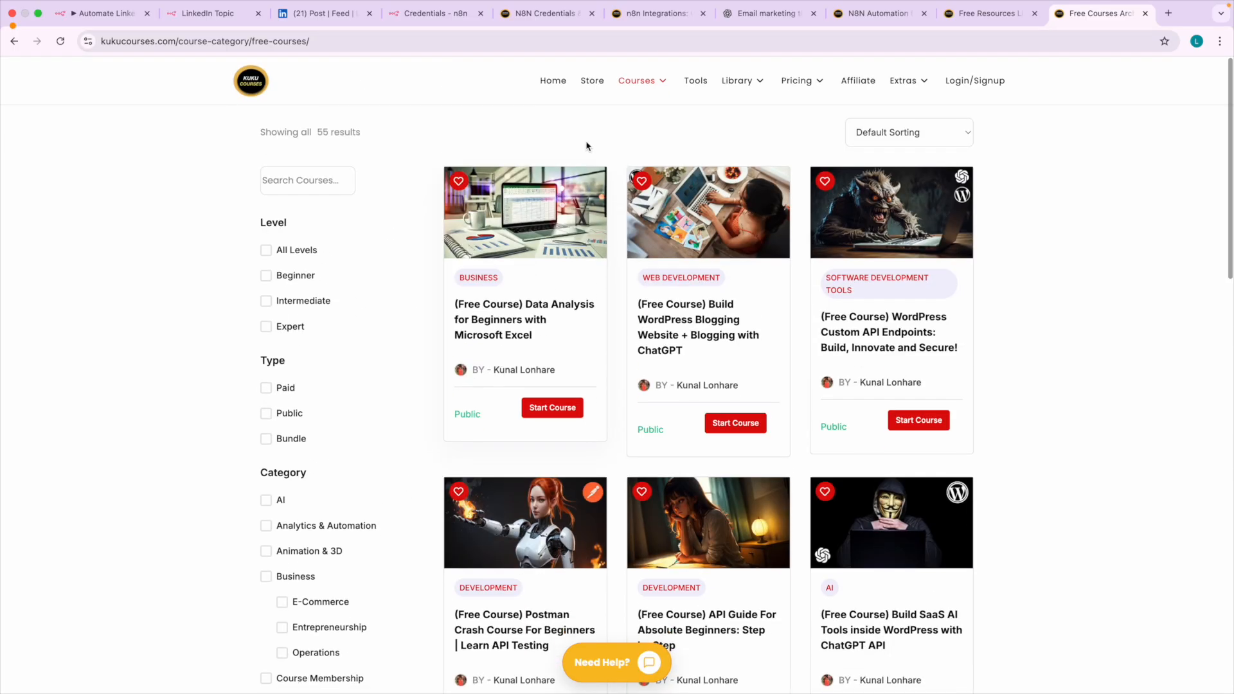
{"action": "left_click", "coordinate": [551, 91]}
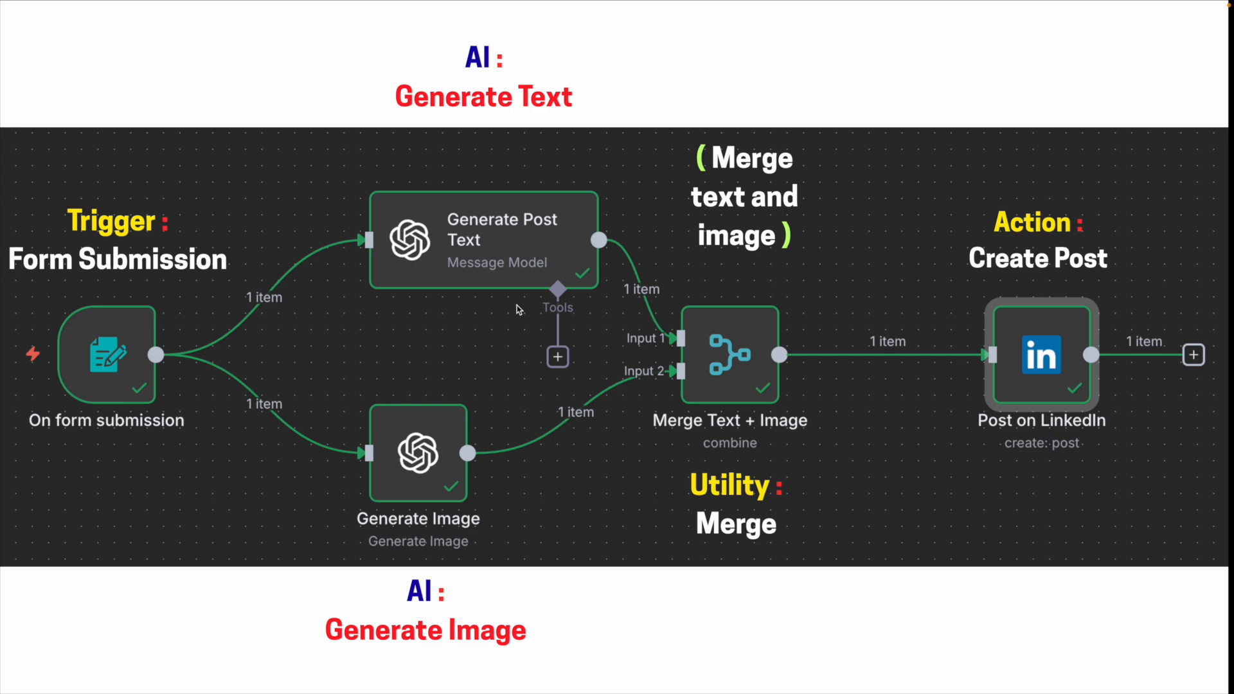
{"action": "left_click", "coordinate": [330, 334]}
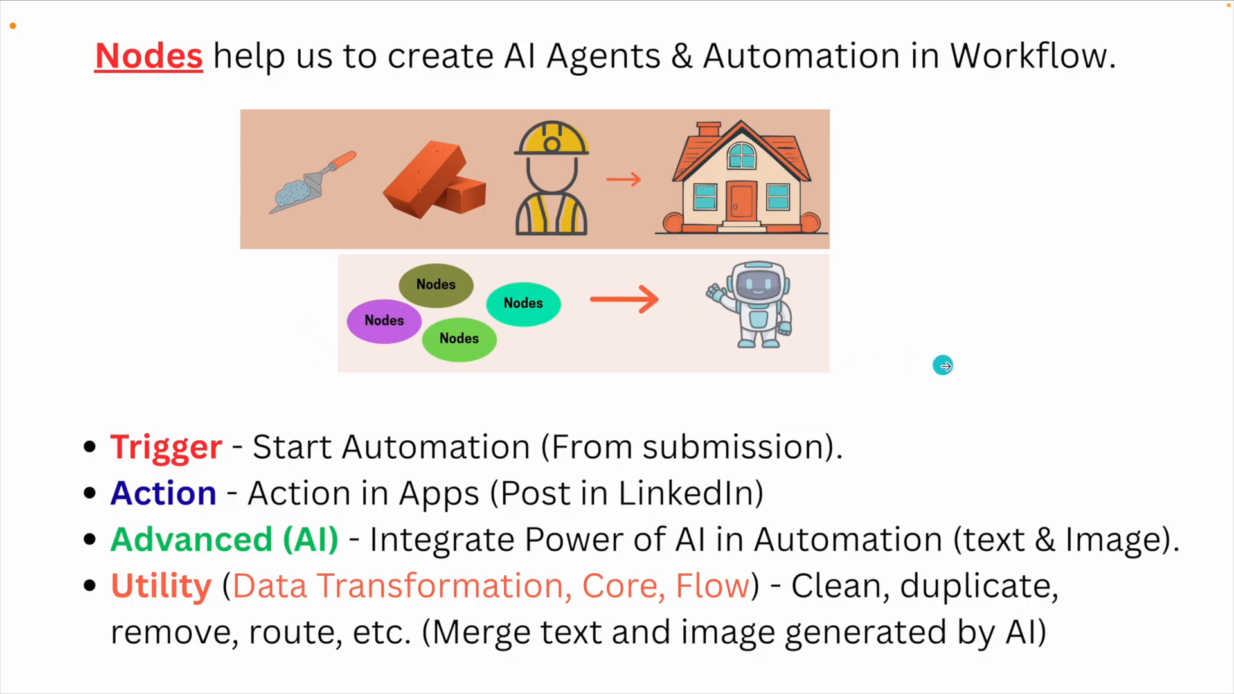